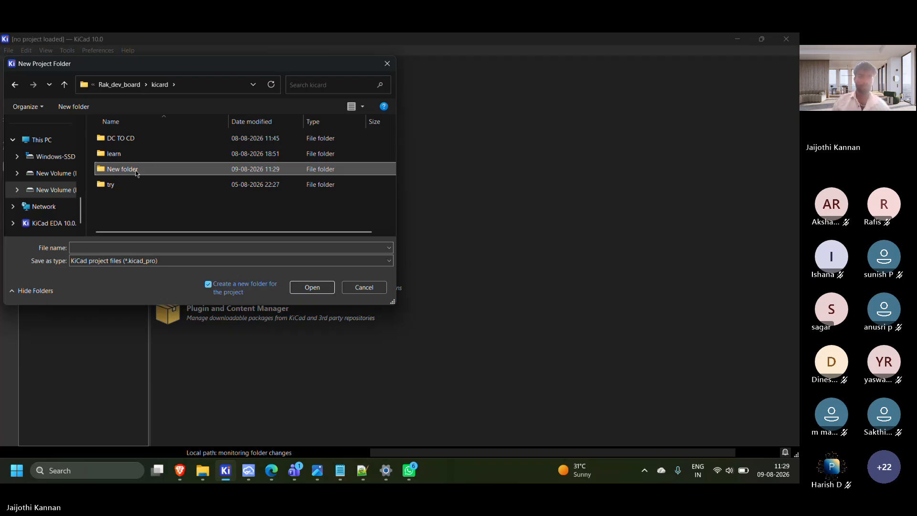
Name the new folder in the kicard directory class_1 and open it as the project location
click(136, 169)
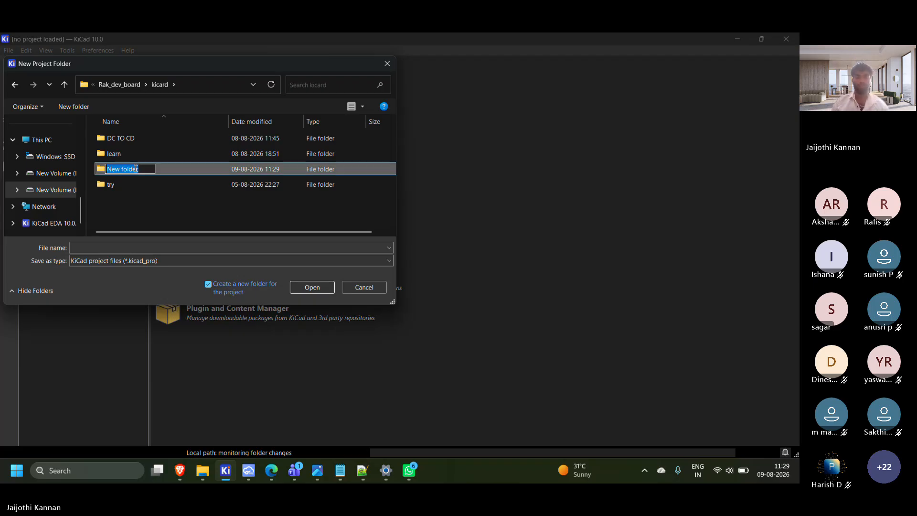
key(BackSpace)
text(clas)
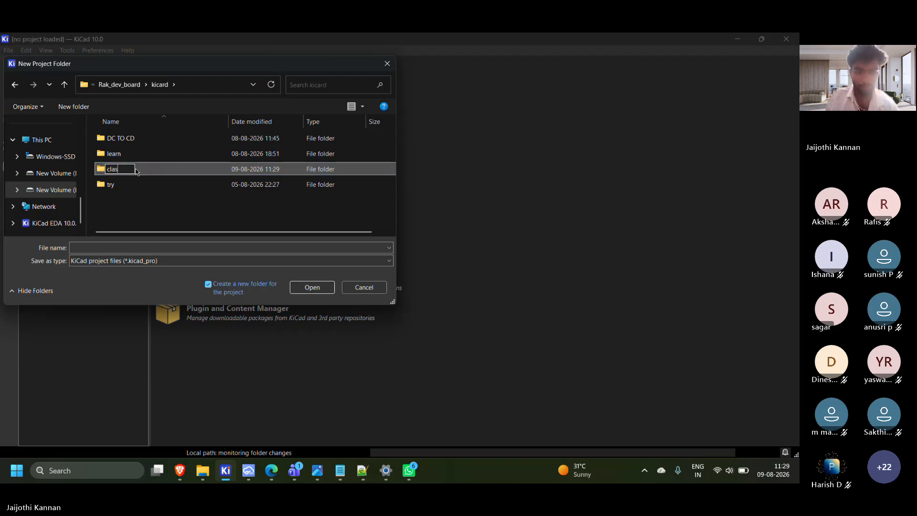
text(s_1)
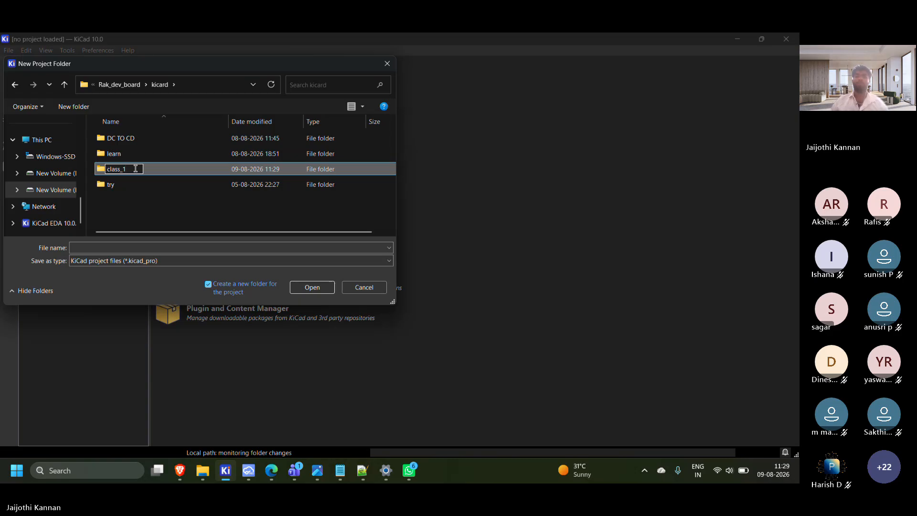
key(Return)
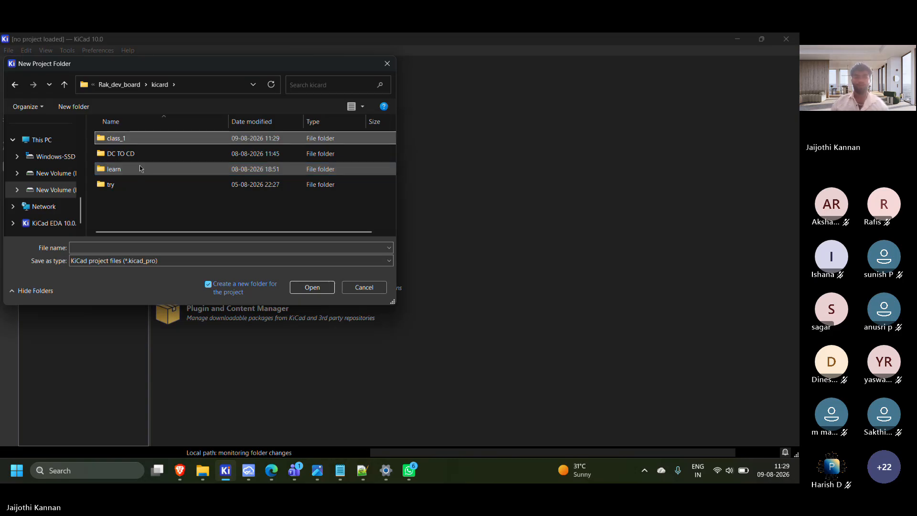
double_click(176, 142)
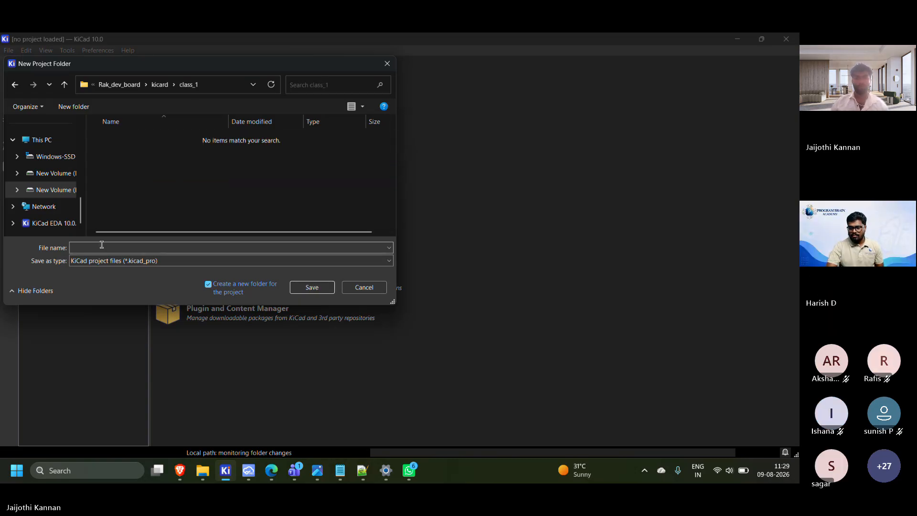
Save the new project as "dc to dc" in the class_1 folder and open it despite the file-open warning
text(dc)
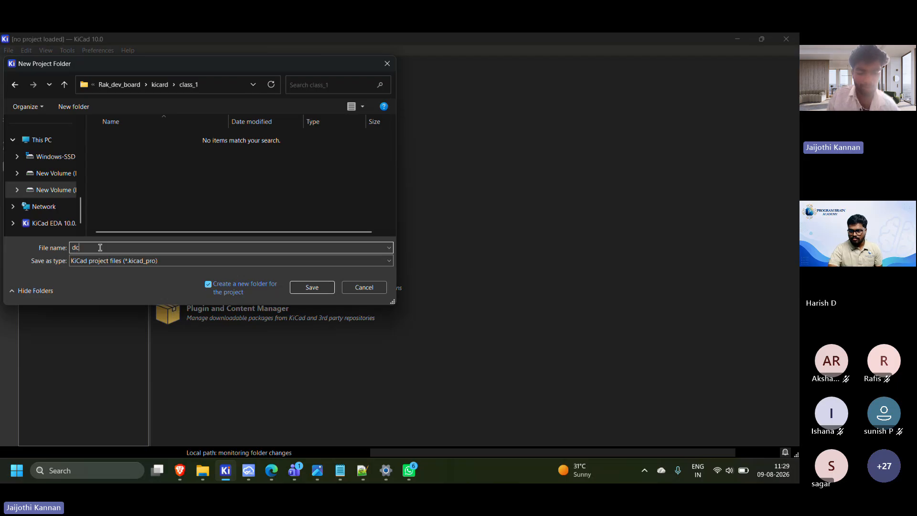
text( to dc)
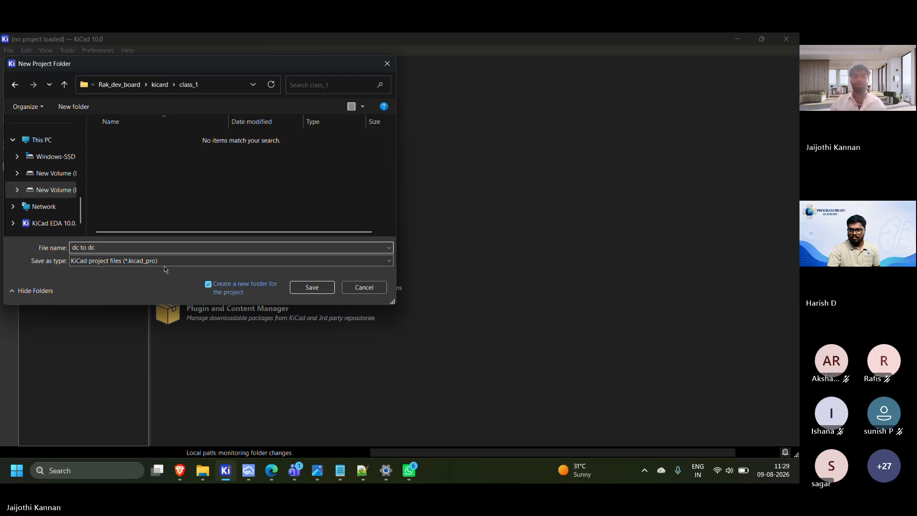
click(308, 287)
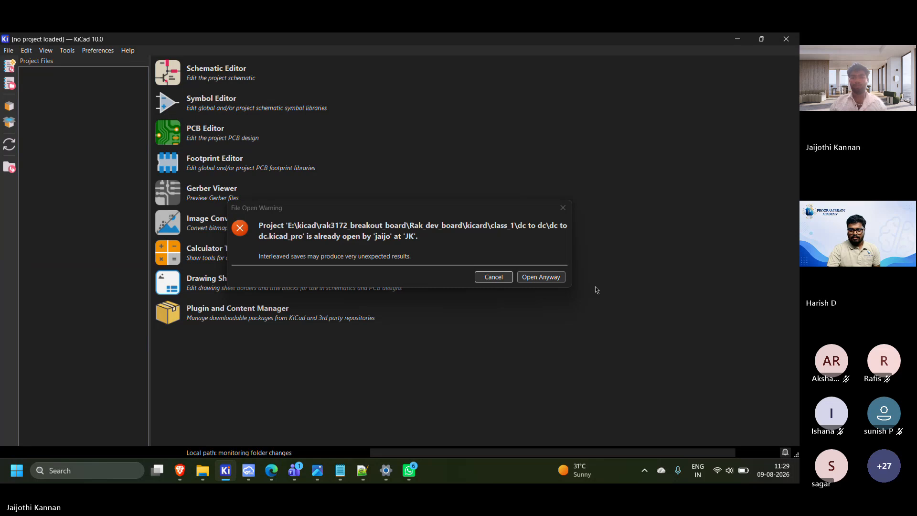
click(545, 280)
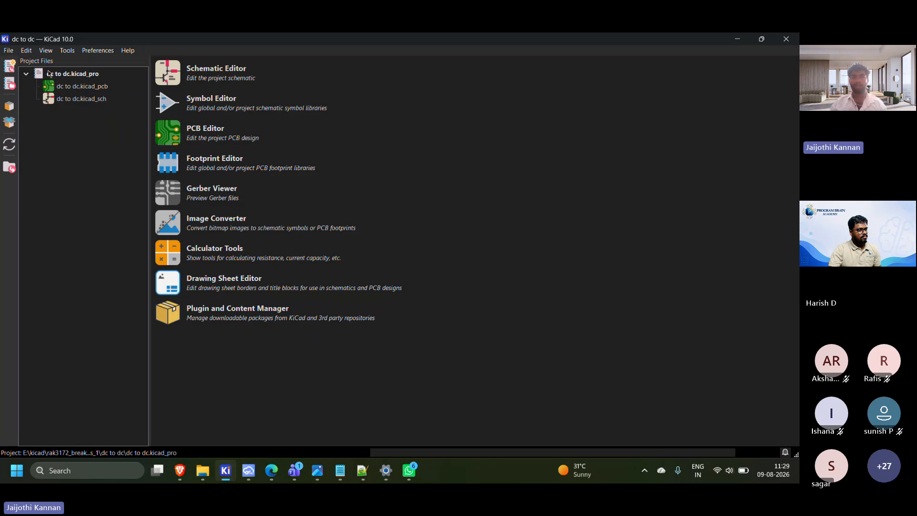
Open the project's schematic file, dc to dc.kicad_sch, in the Schematic Editor
double_click(75, 100)
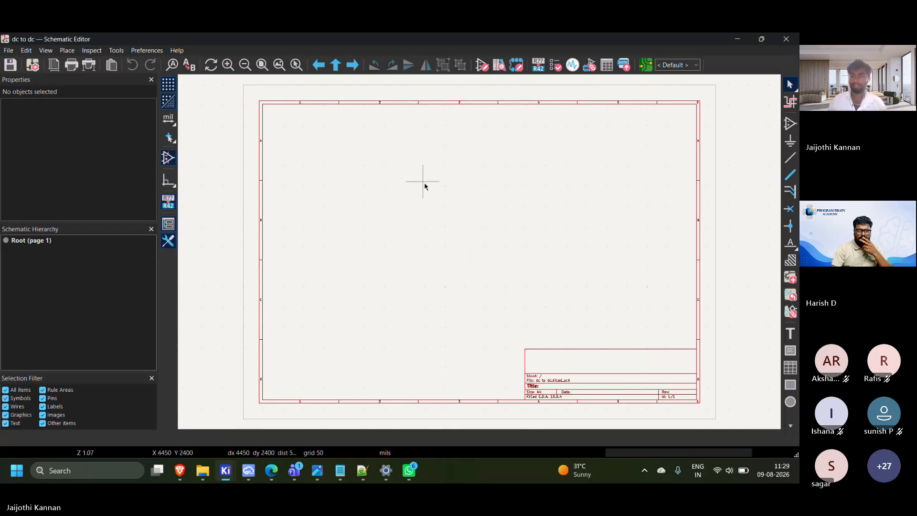
scroll(424, 185, down, 2)
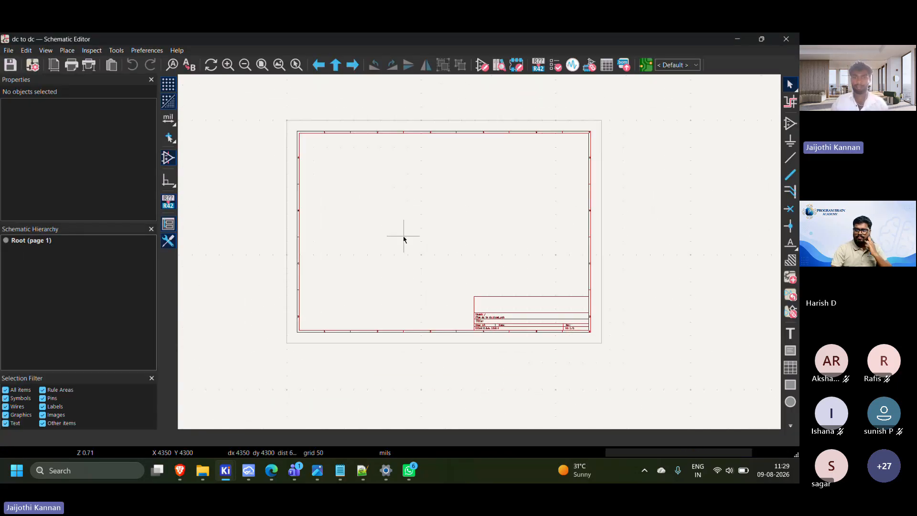
scroll(454, 251, up, 2)
middle_drag(395, 244, 386, 250)
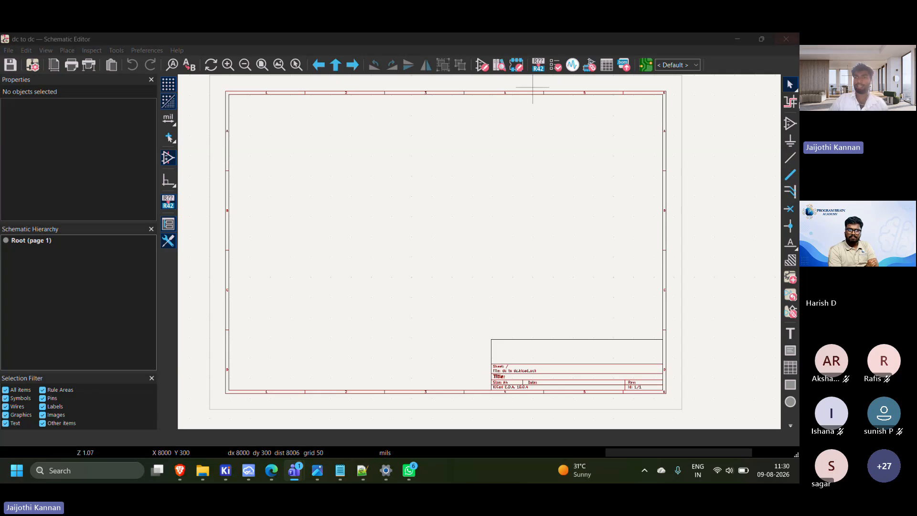
Search the symbol library for "r" with the Place Symbols tool and leave without placing a symbol
click(788, 126)
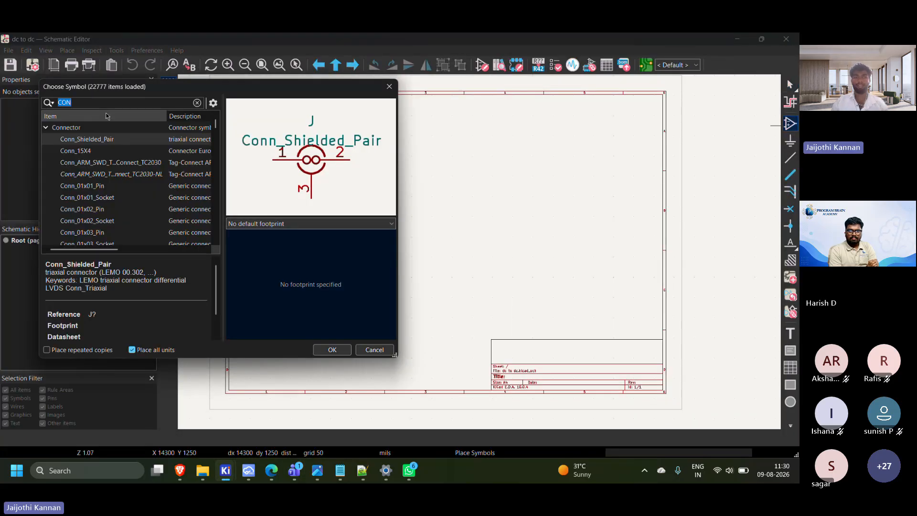
text(r)
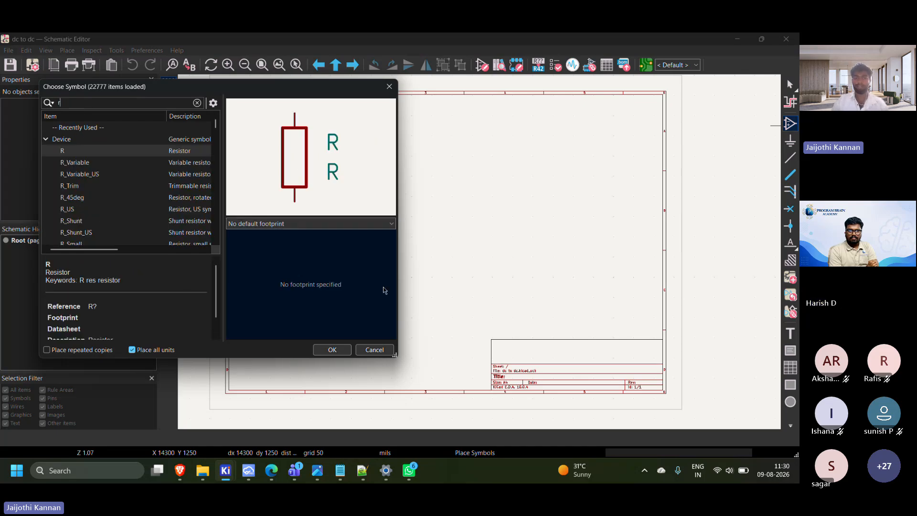
click(382, 349)
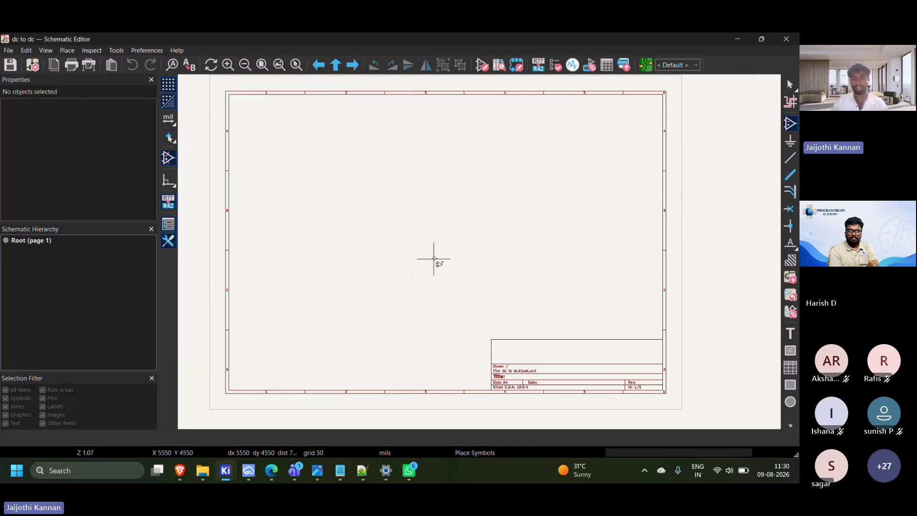
click(384, 214)
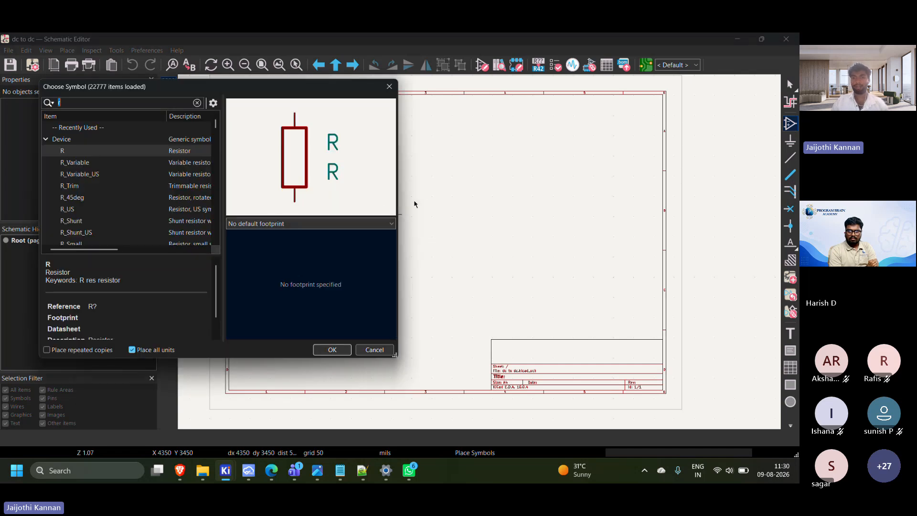
key(Escape)
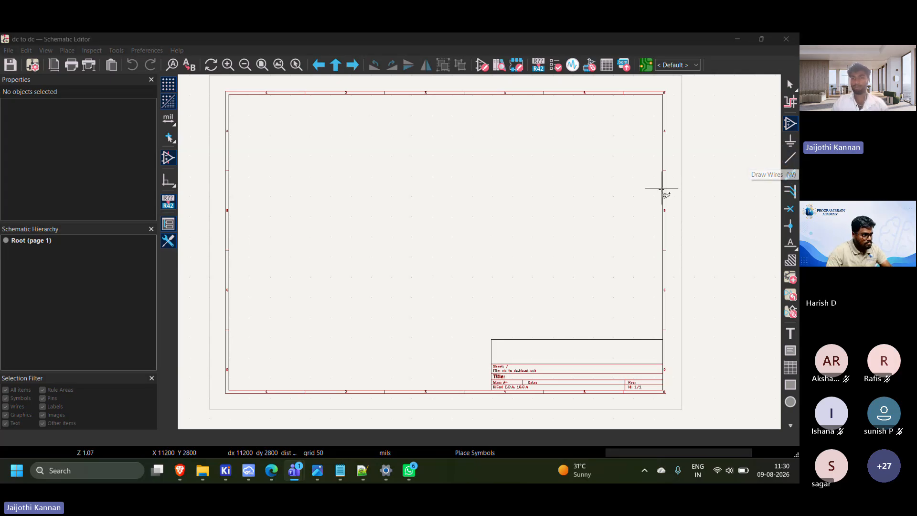
click(568, 206)
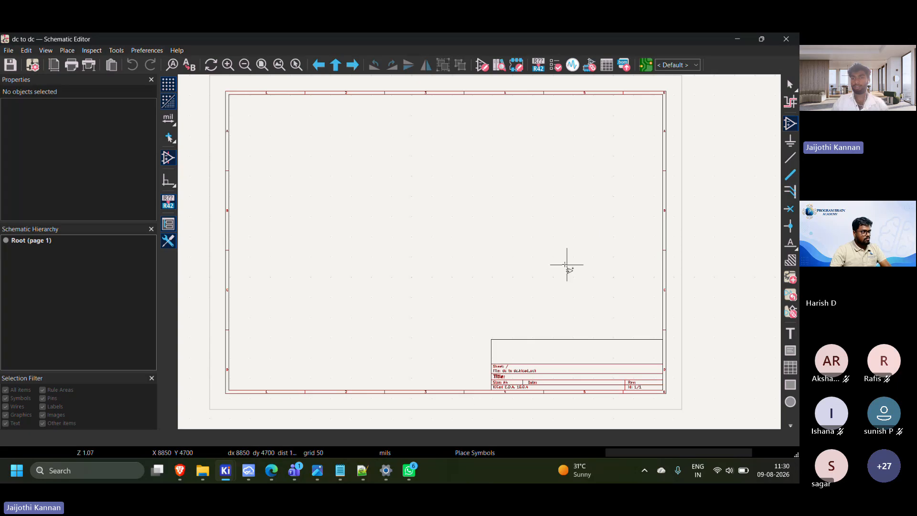
key(w)
drag(567, 169, 547, 208)
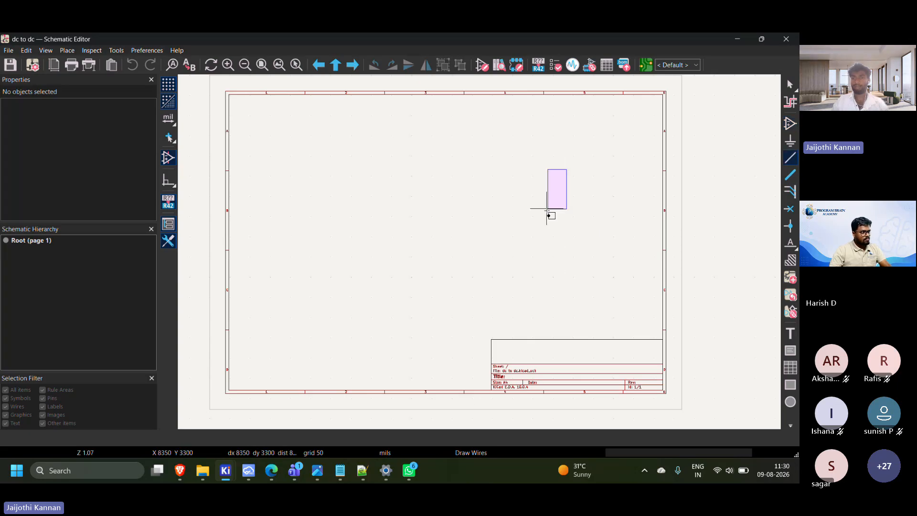
click(688, 255)
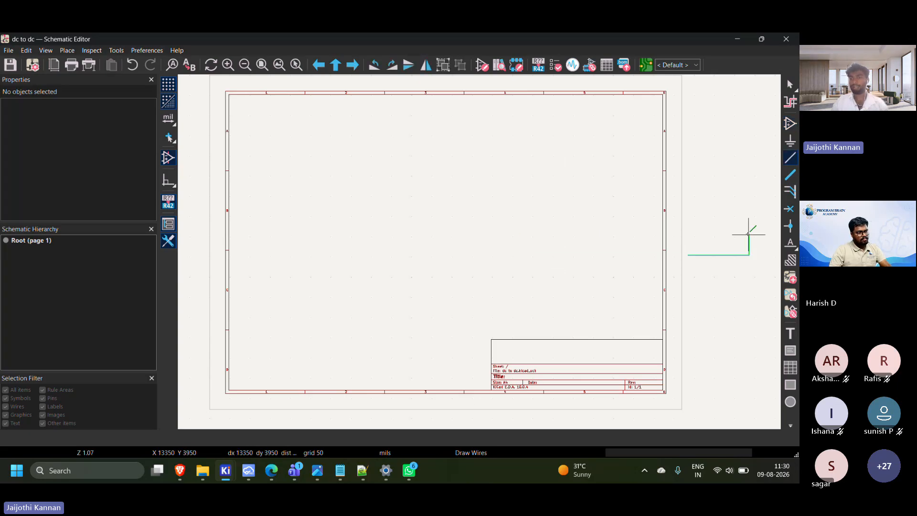
key(Escape)
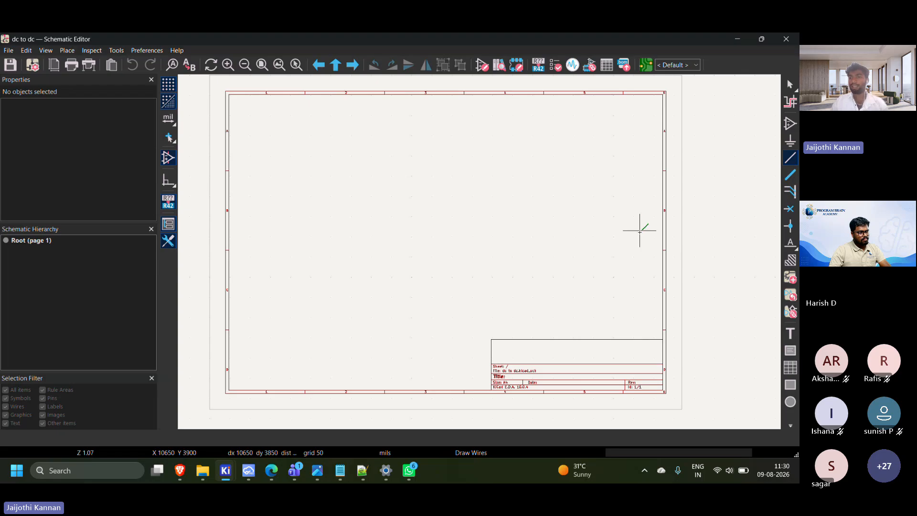
key(Escape)
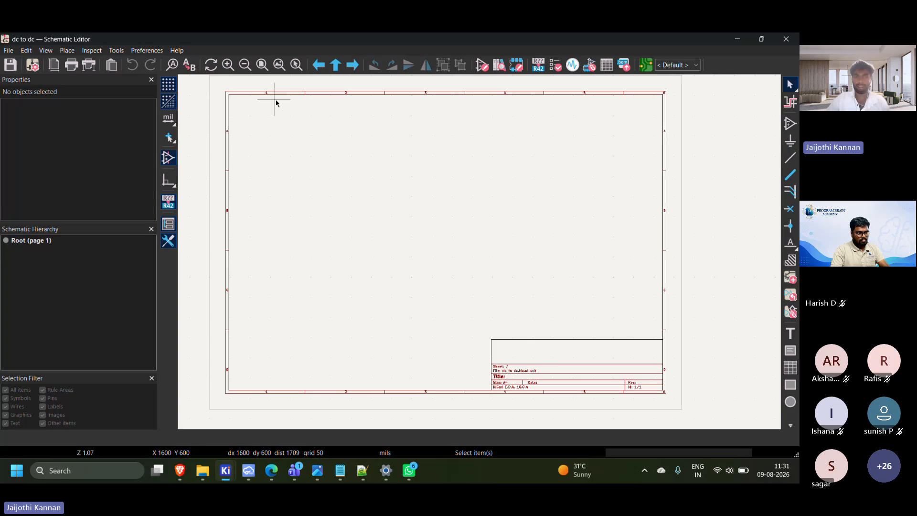
click(332, 114)
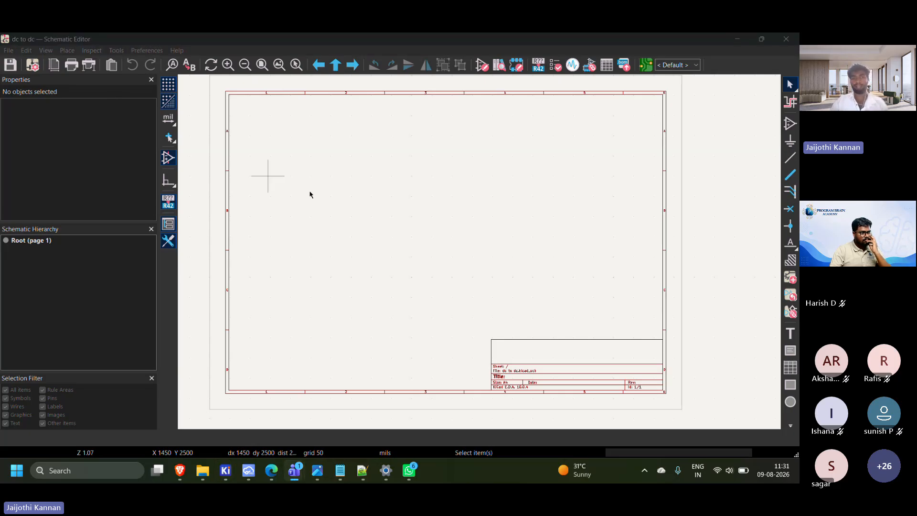
click(424, 222)
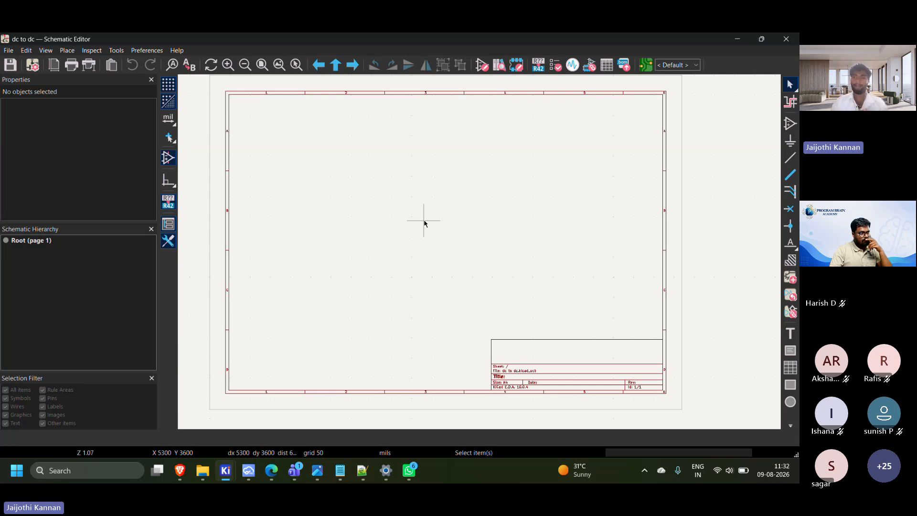
Minimize the schematic, switch to the Brave browser and open Google in a new tab
click(738, 39)
click(180, 471)
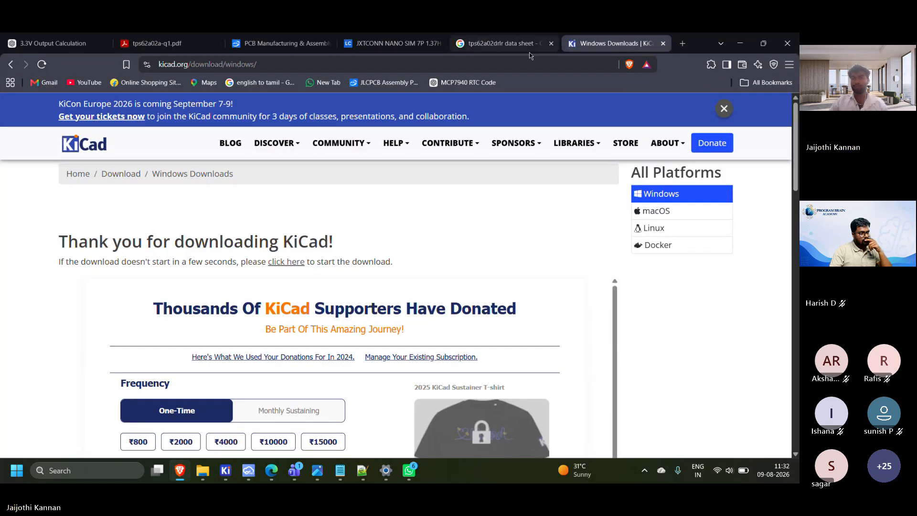
click(501, 43)
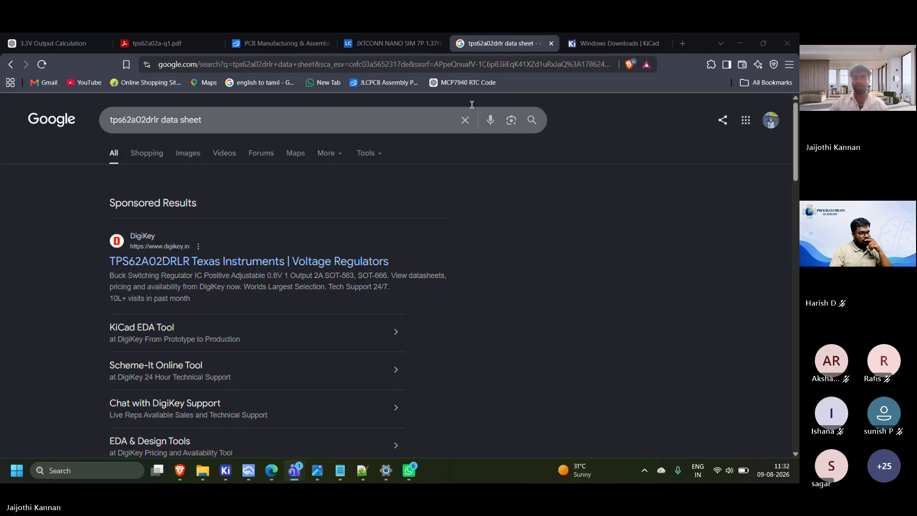
click(682, 44)
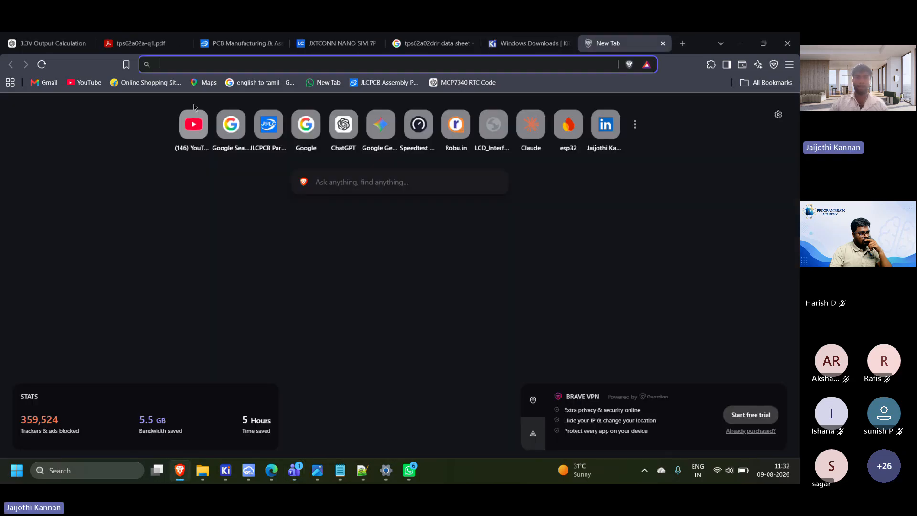
click(308, 123)
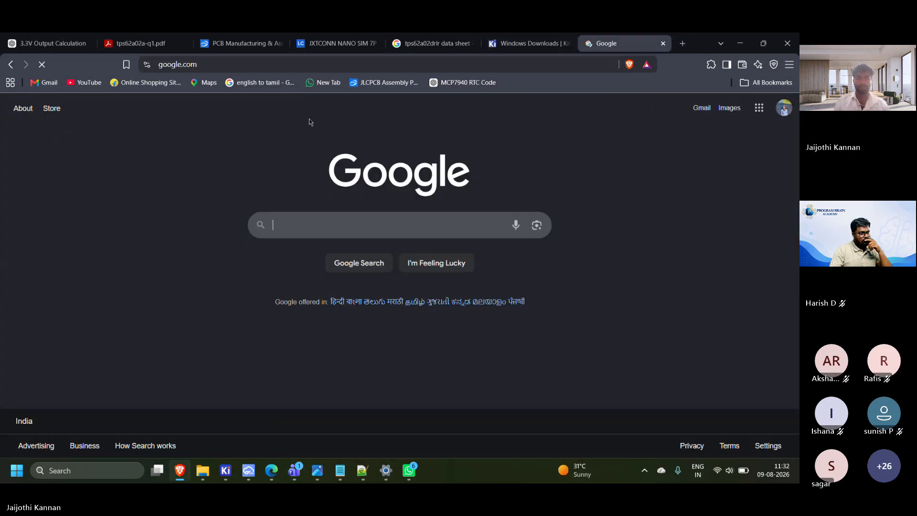
Search Google for the converter part number tps62a02
text(tps6)
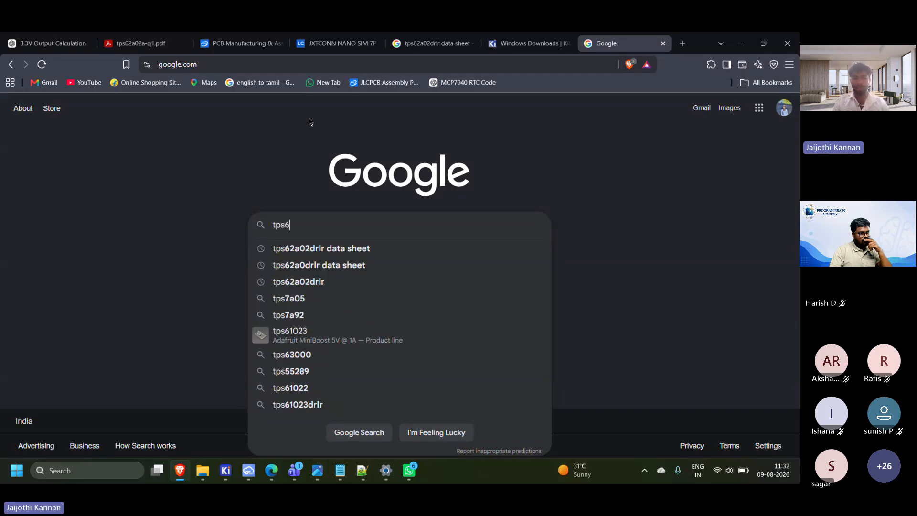
text(2)
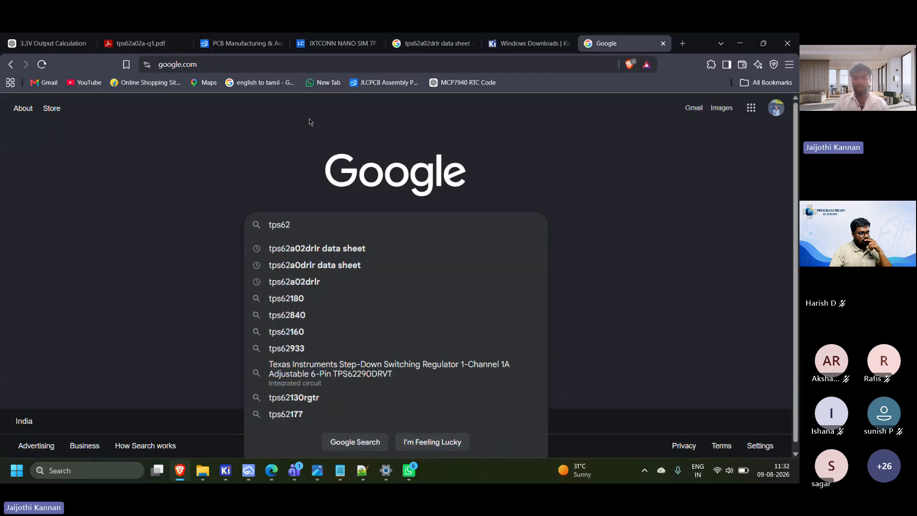
text(a0)
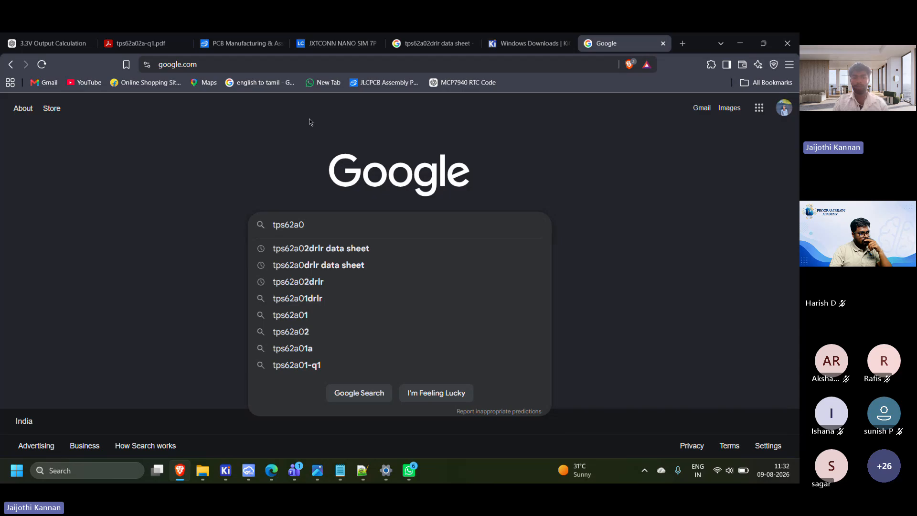
text(3)
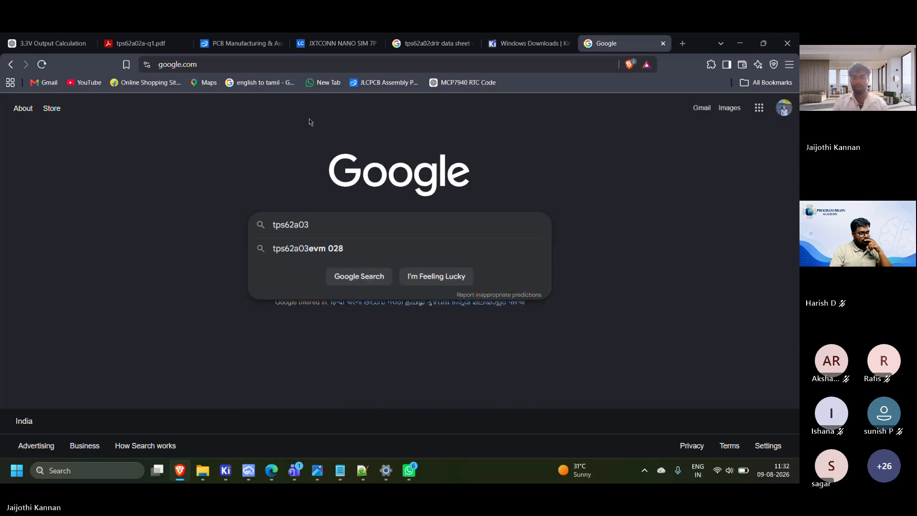
key(BackSpace)
text(2)
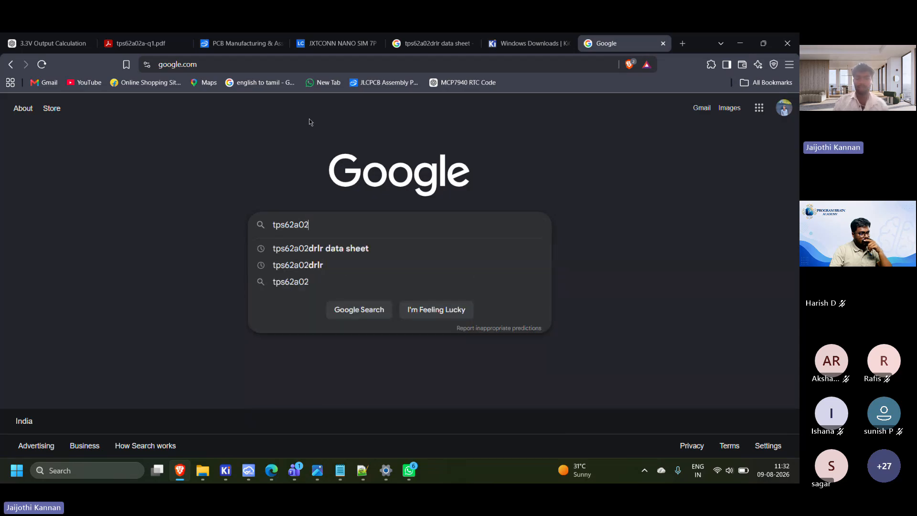
key(Return)
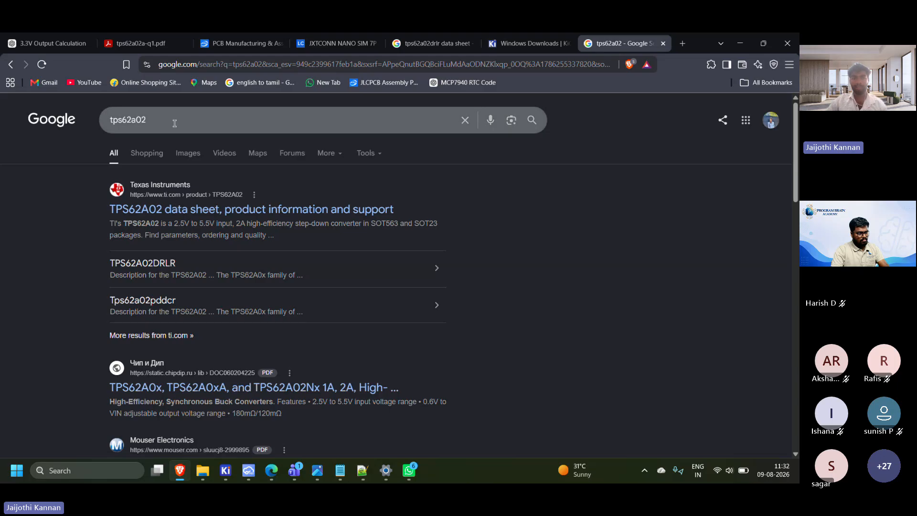
Refine the Google search to tps62a02 datasheet
click(174, 119)
text(da)
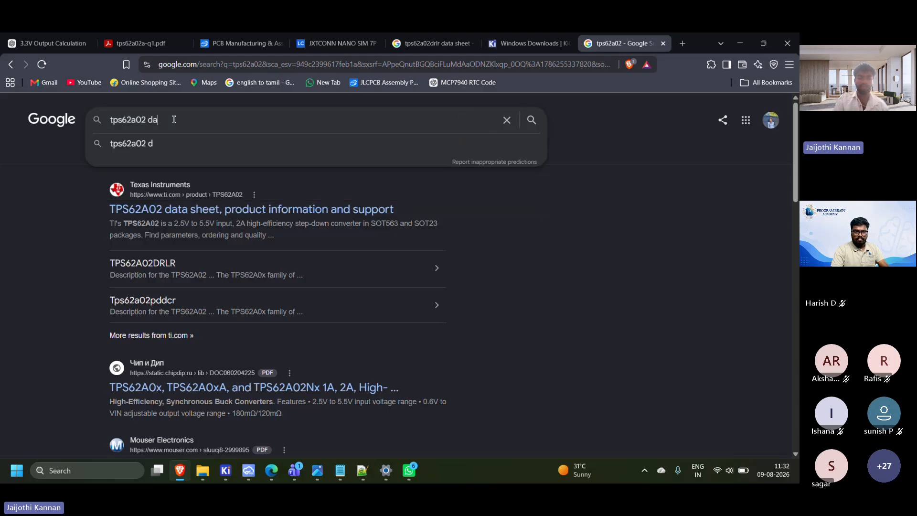
text(tasheet)
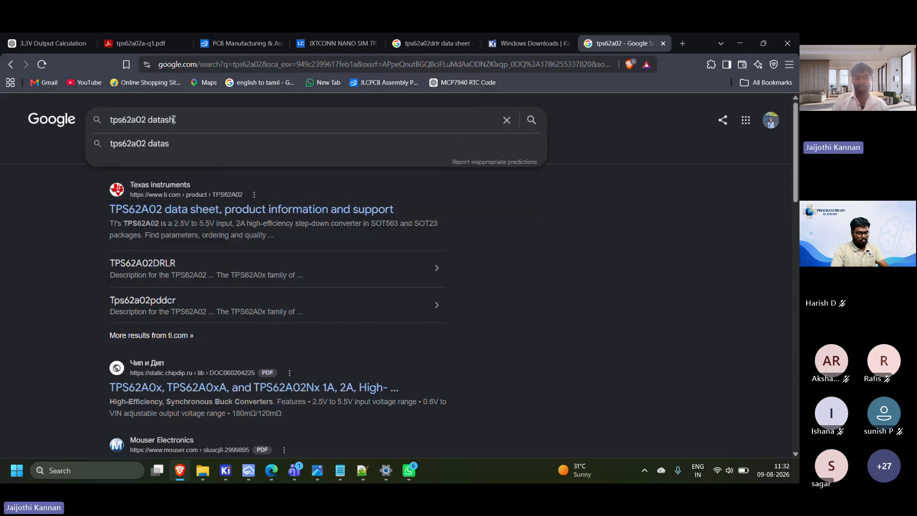
key(Return)
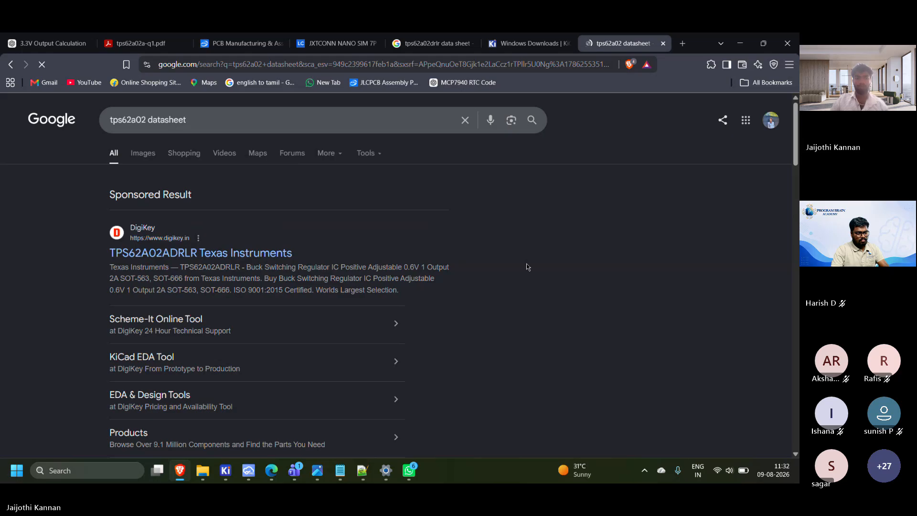
Open the Texas Instruments TPS62A0x datasheet PDF from the results and look through it to the Design Requirements section
scroll(198, 274, down, 5)
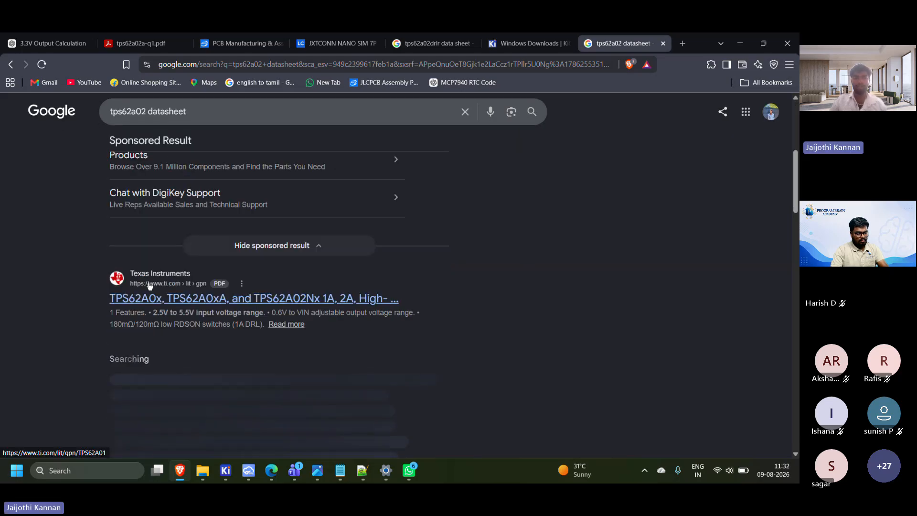
click(267, 301)
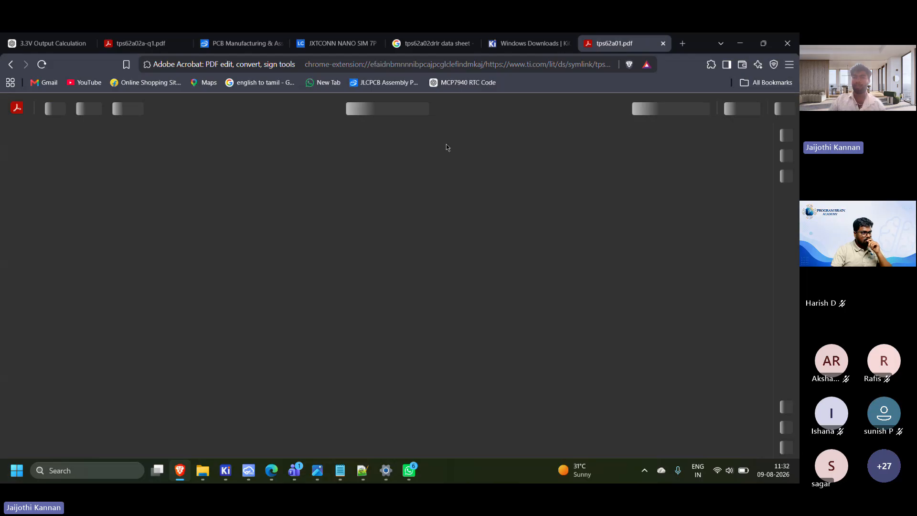
scroll(317, 318, down, 5)
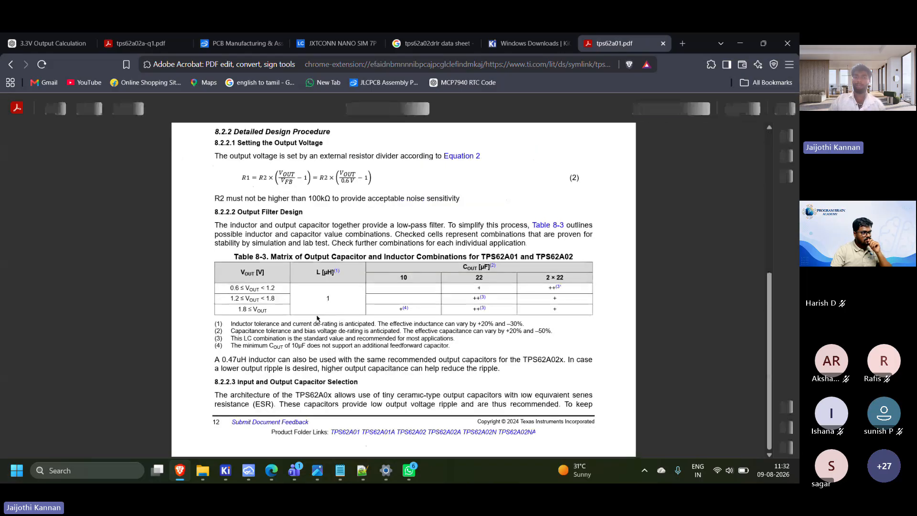
Minimize the Brave browser, switch to Microsoft Edge and show the first page of the tps62a02a-q1.pdf datasheet
click(739, 45)
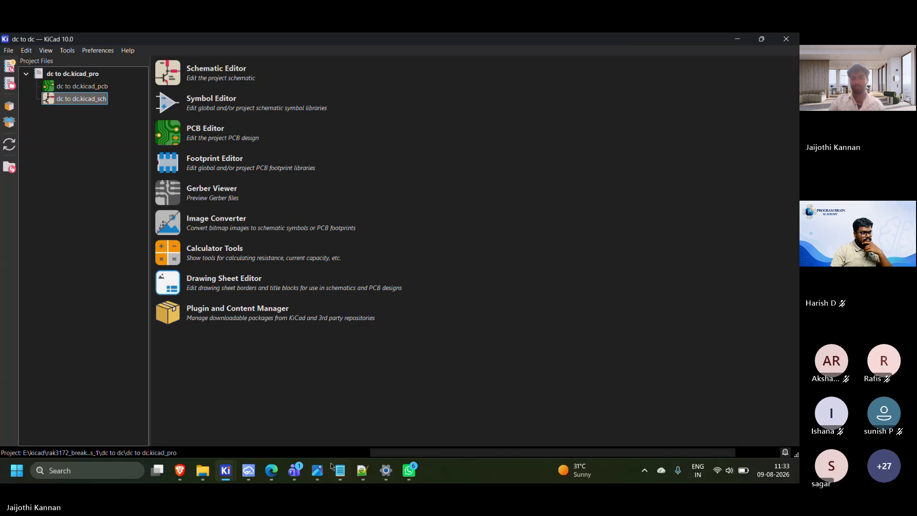
mouse_move(280, 471)
click(287, 434)
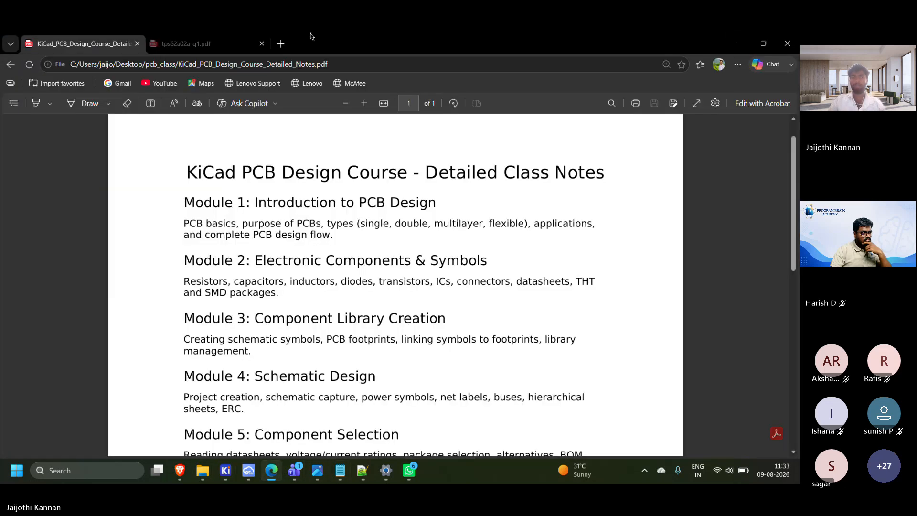
click(230, 44)
scroll(358, 237, up, 20)
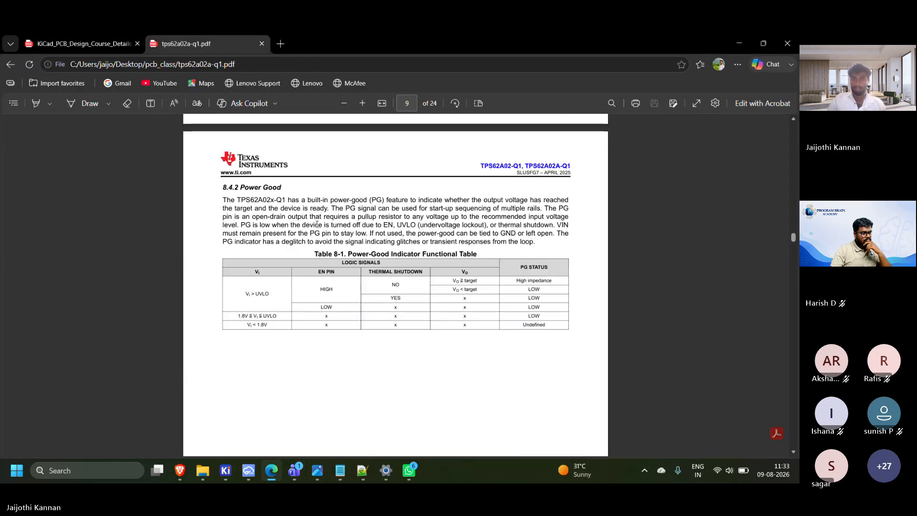
scroll(358, 237, up, 15)
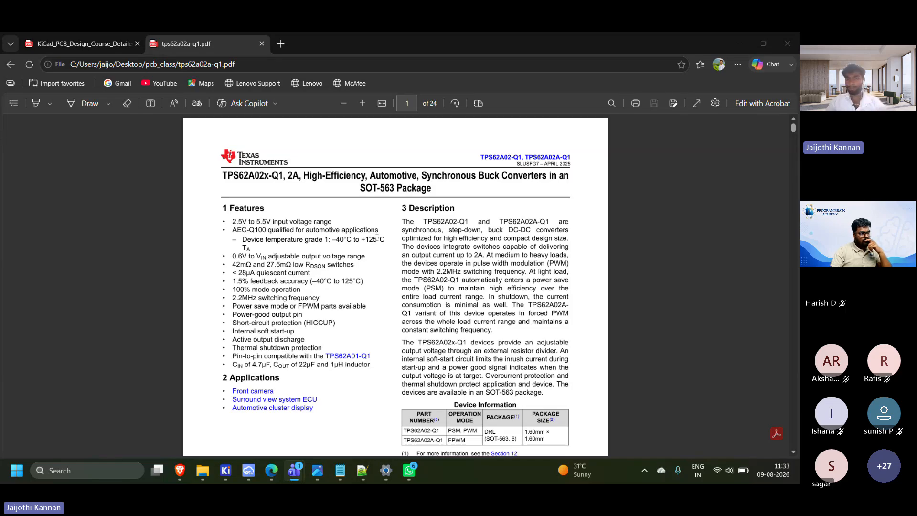
Examine the Features and Description sections on page 1, marking the output current figure in the description
ctrl+scroll(377, 237, up, 3)
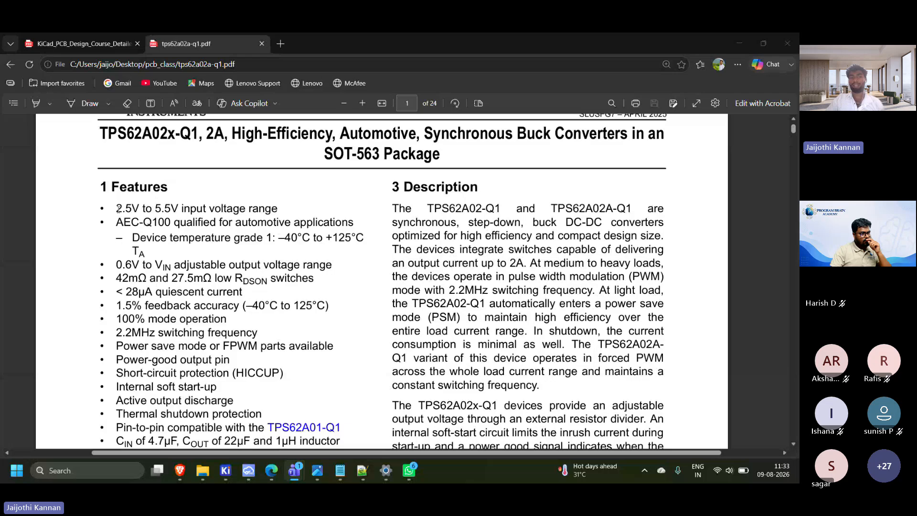
ctrl+scroll(158, 307, down, 1)
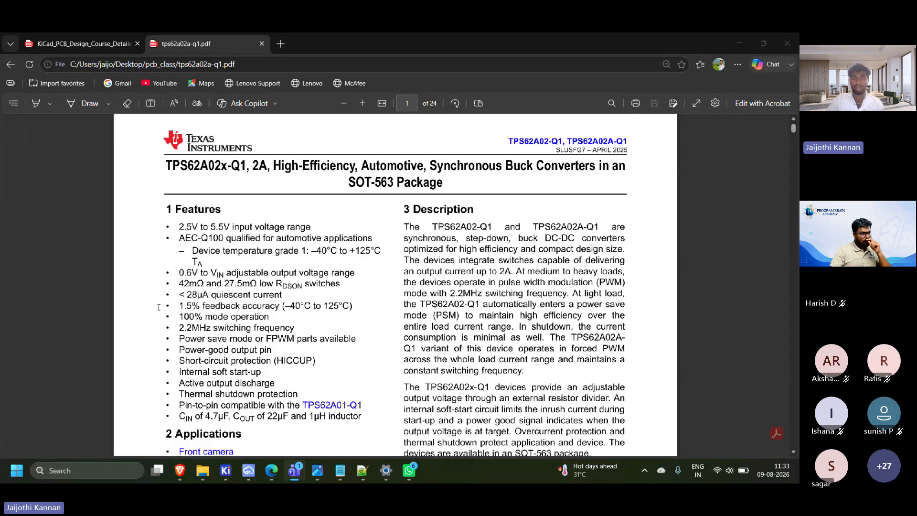
scroll(207, 350, down, 2)
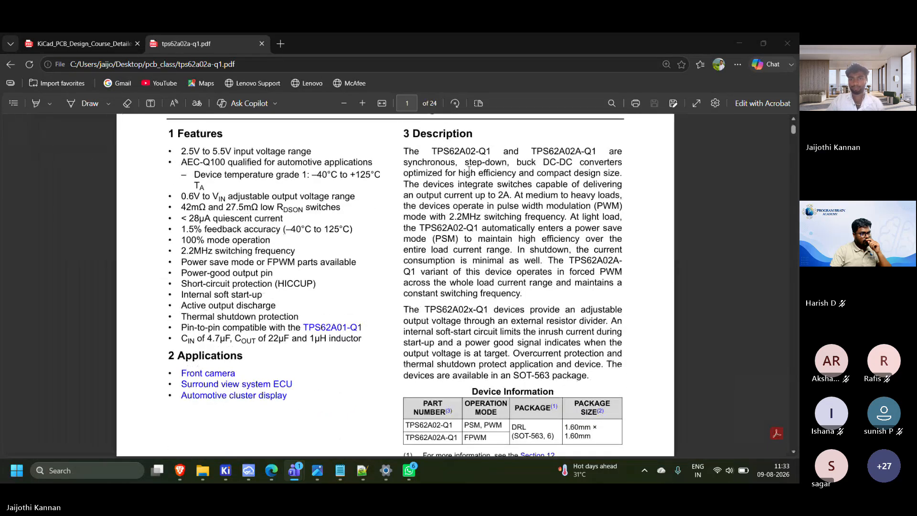
scroll(502, 201, up, 1)
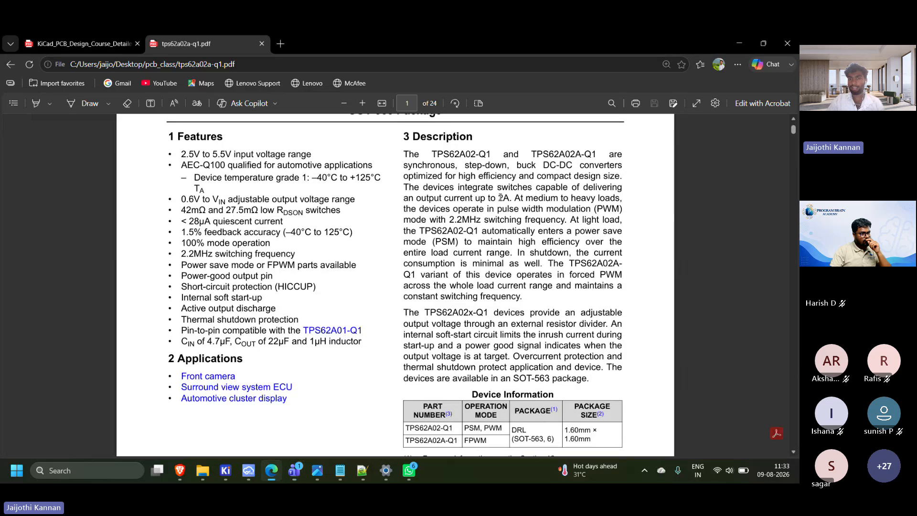
drag(499, 197, 516, 197)
click(429, 228)
Read the Features list, marking the input voltage range and the device temperature grade, and clear the selection
drag(170, 153, 237, 155)
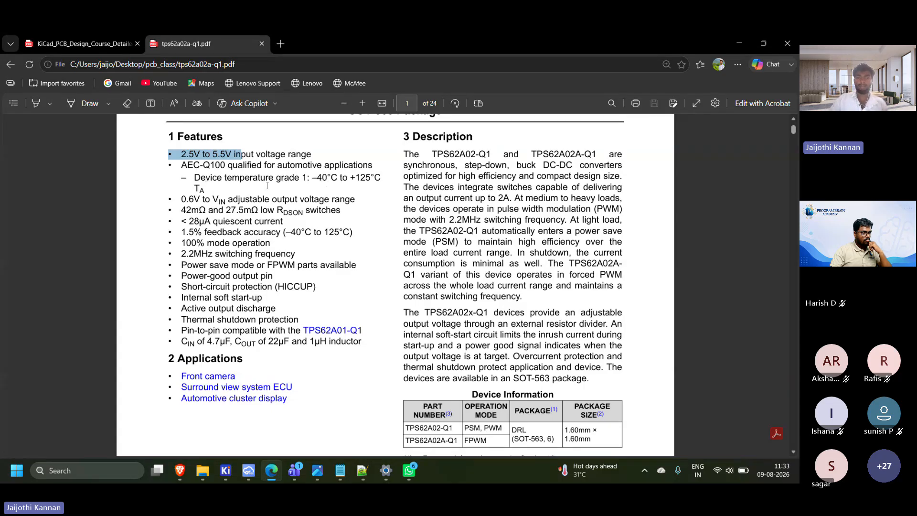
drag(265, 178, 196, 177)
right_click(197, 177)
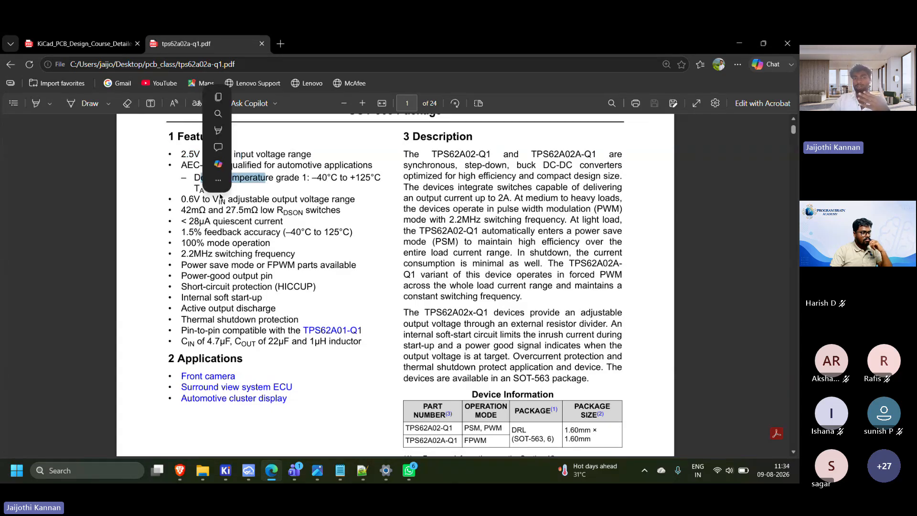
click(169, 187)
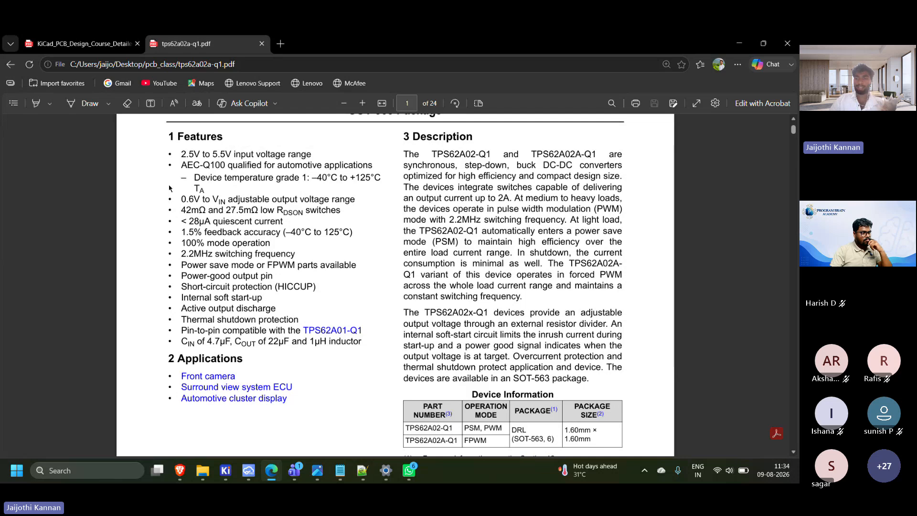
double_click(356, 177)
double_click(207, 177)
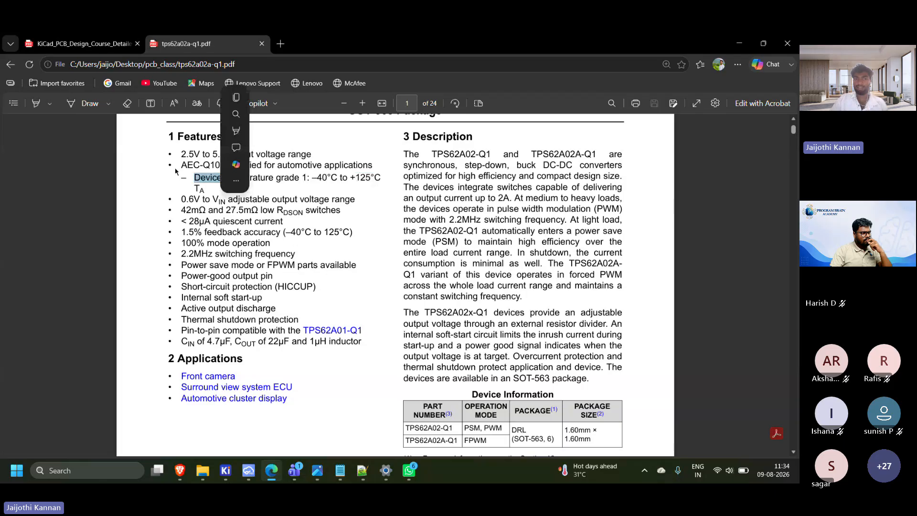
drag(175, 172, 219, 192)
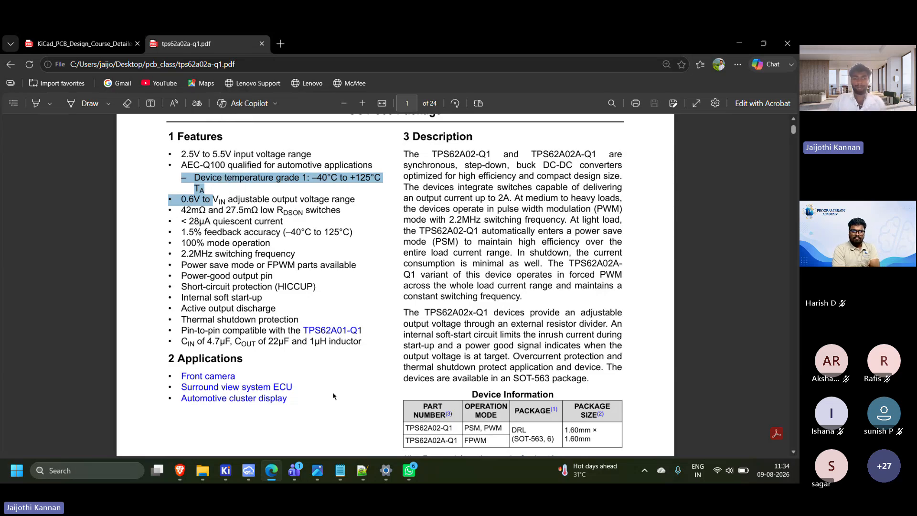
click(319, 343)
Examine the Device Comparison Table, the pin configuration drawing and the Pin Functions table on page 3
scroll(296, 330, down, 10)
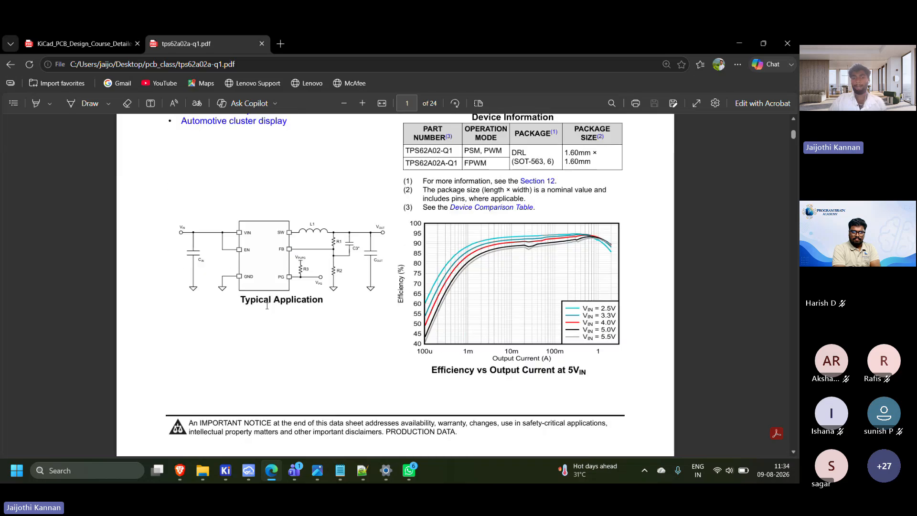
click(14, 103)
click(63, 190)
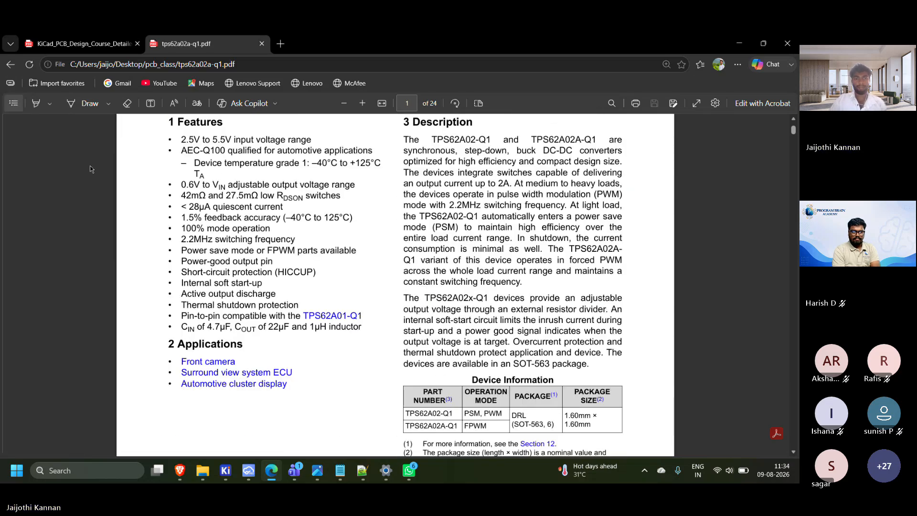
scroll(220, 271, down, 10)
scroll(219, 271, down, 15)
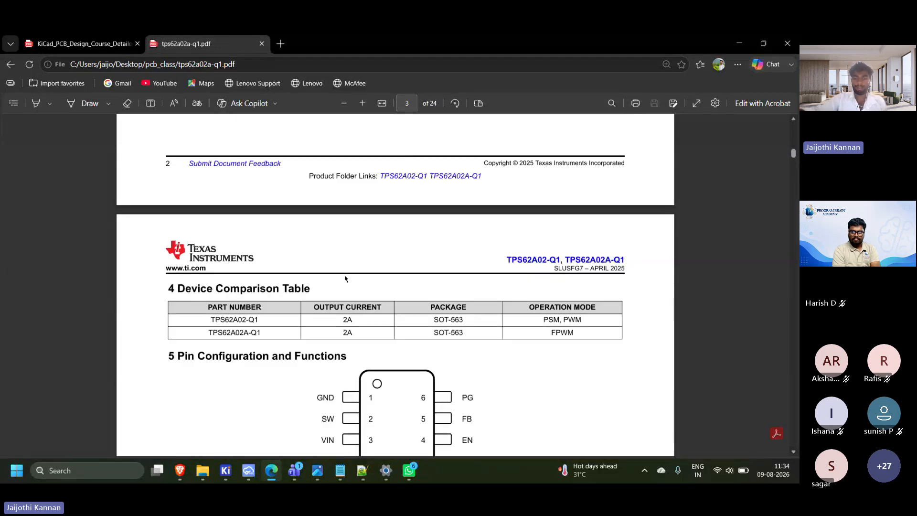
scroll(324, 330, down, 3)
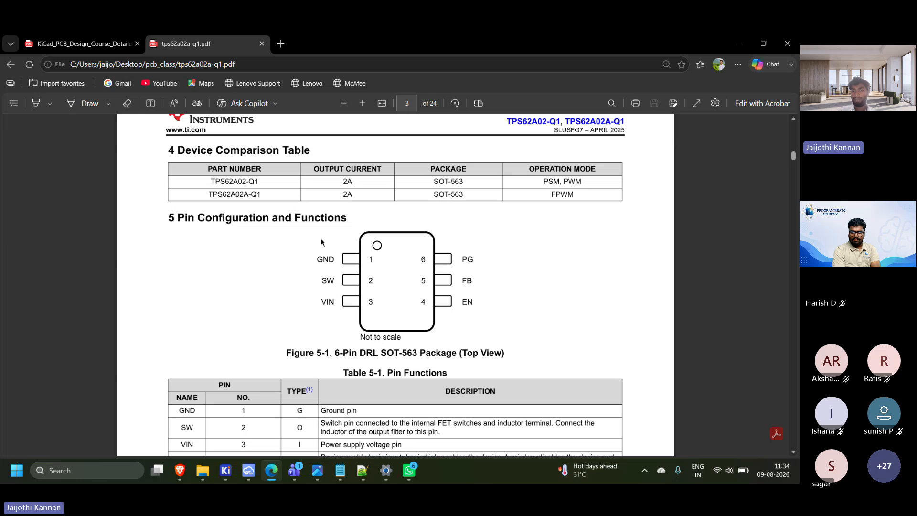
scroll(316, 354, down, 1)
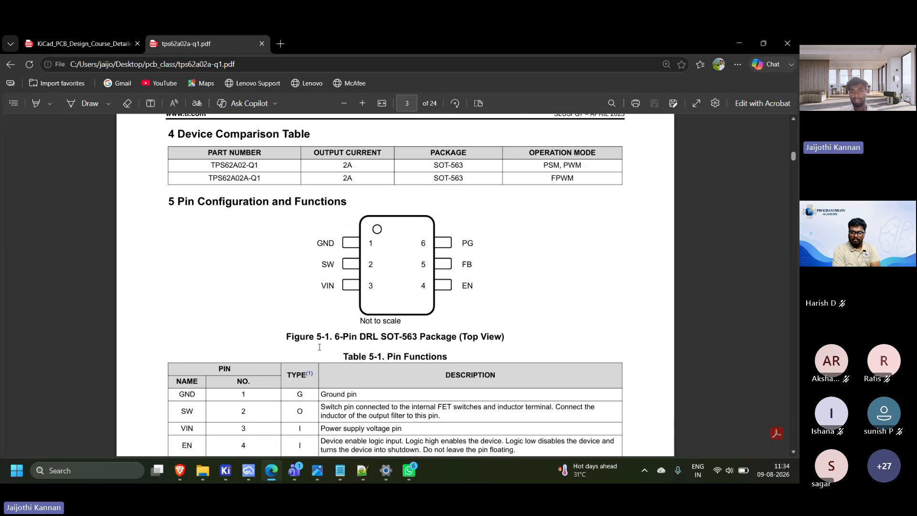
scroll(303, 355, down, 2)
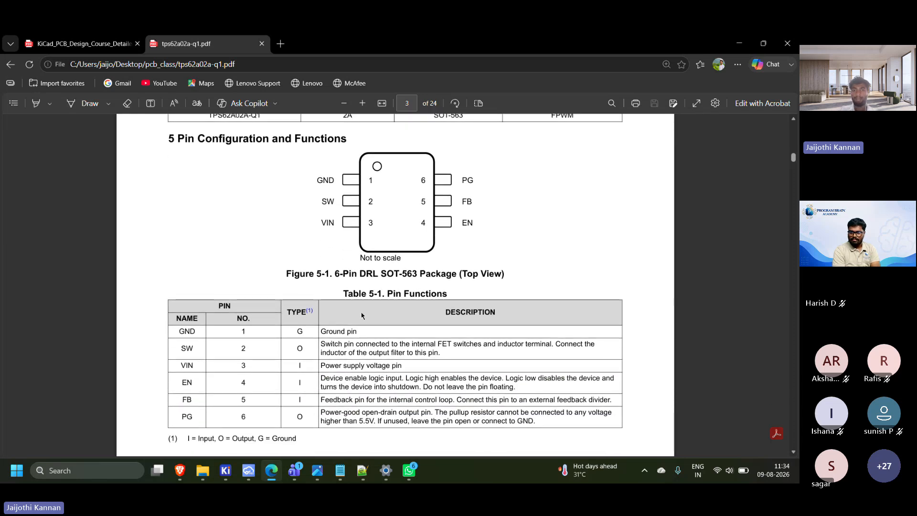
scroll(362, 316, down, 1)
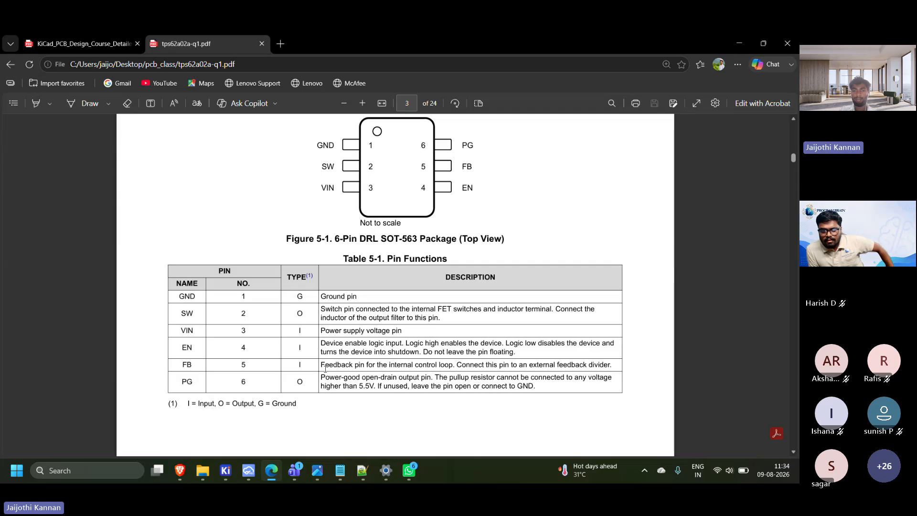
Examine the Absolute Maximum Ratings table on page 4, marking the maximum voltage for the VIN, EN and PG pins
scroll(325, 369, down, 10)
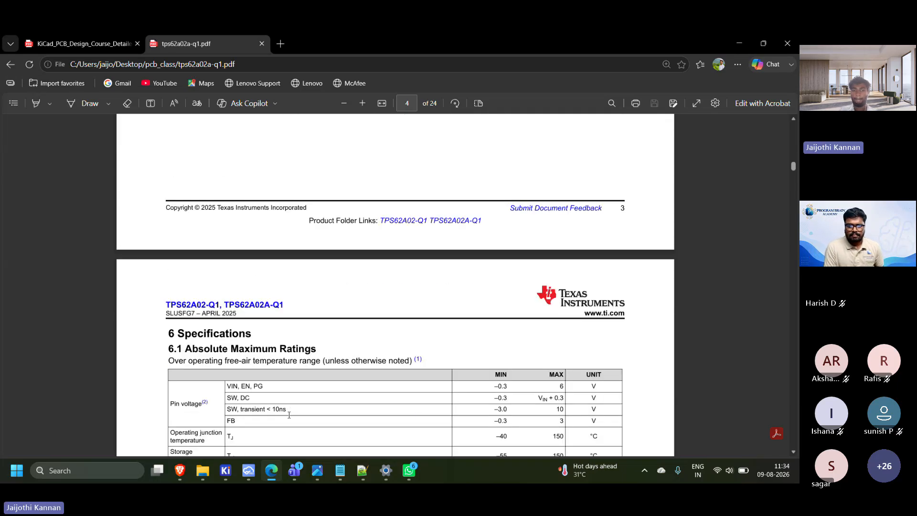
scroll(289, 415, down, 5)
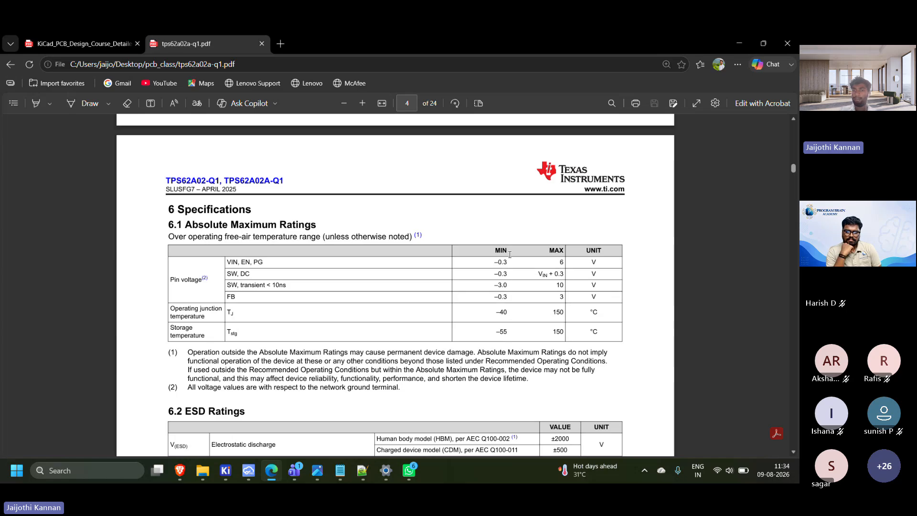
drag(554, 259, 565, 262)
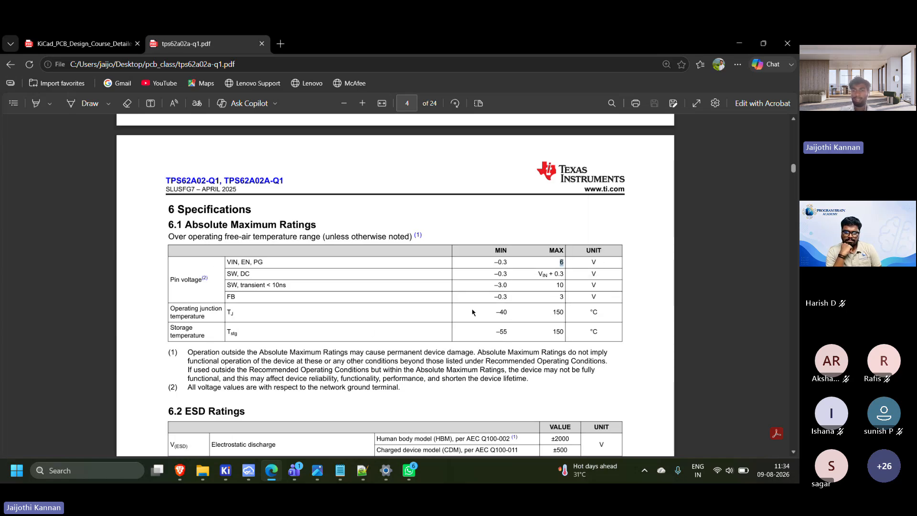
scroll(502, 355, down, 1)
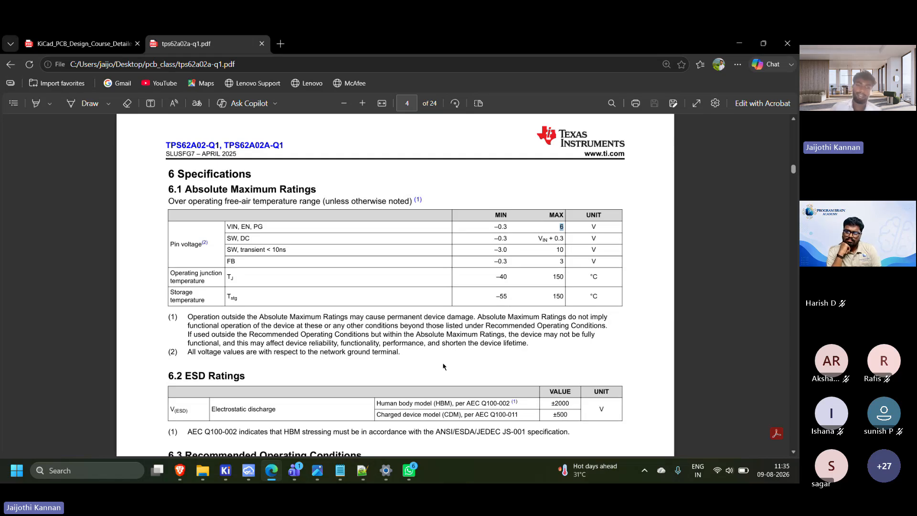
Examine the ESD Ratings and Recommended Operating Conditions tables, enlarging the operating conditions for reading
scroll(403, 328, down, 3)
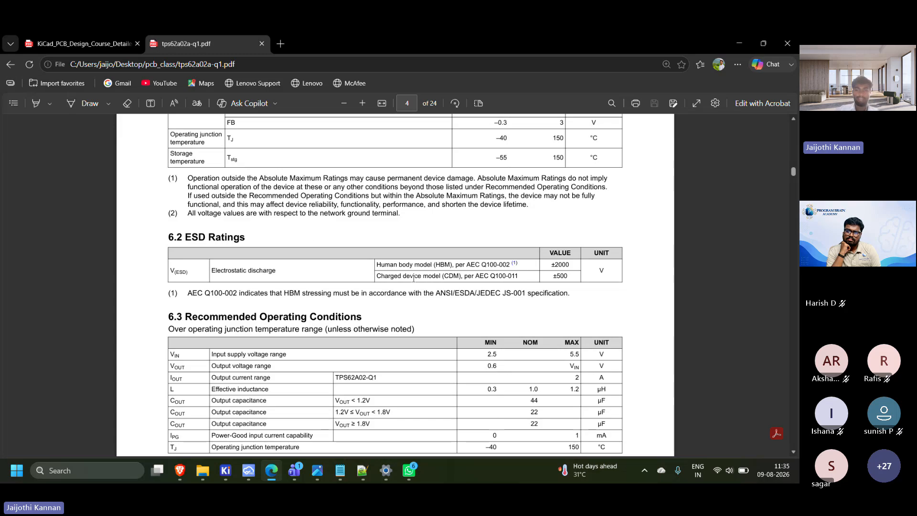
scroll(480, 339, down, 1)
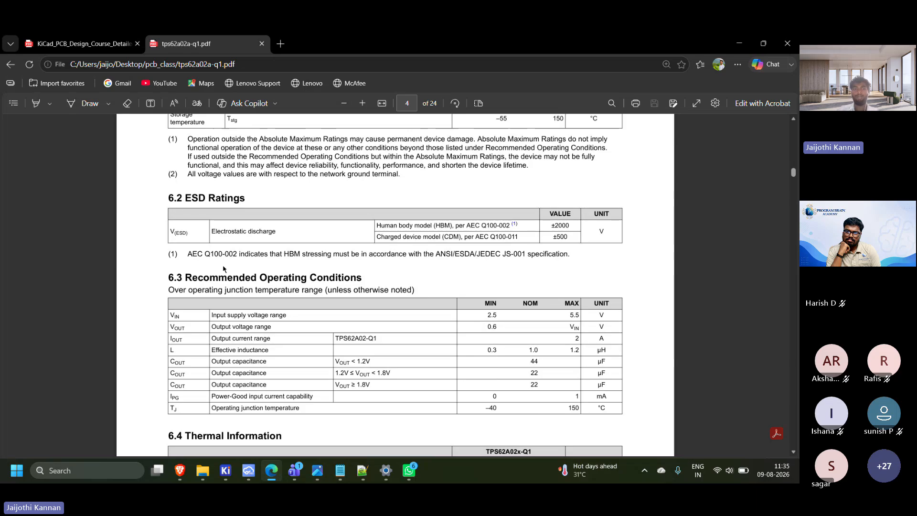
scroll(229, 235, down, 2)
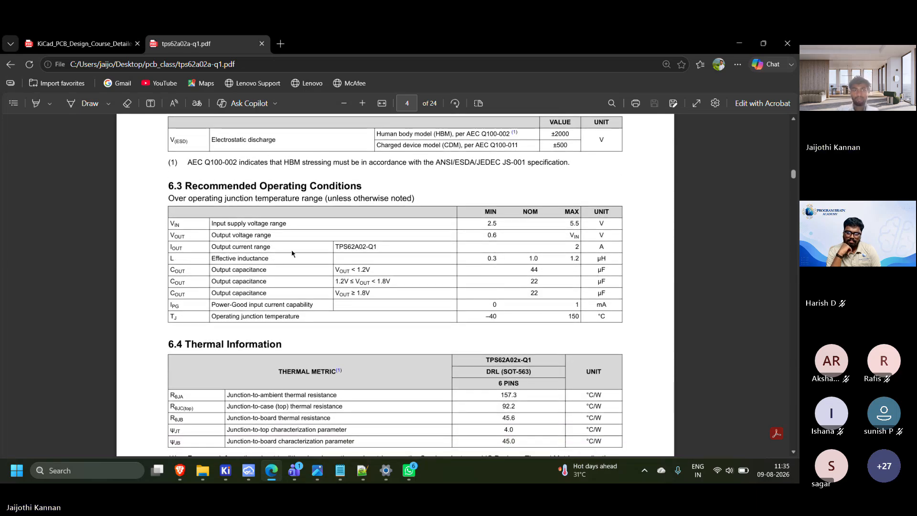
ctrl+scroll(246, 262, up, 1)
scroll(449, 246, down, 3)
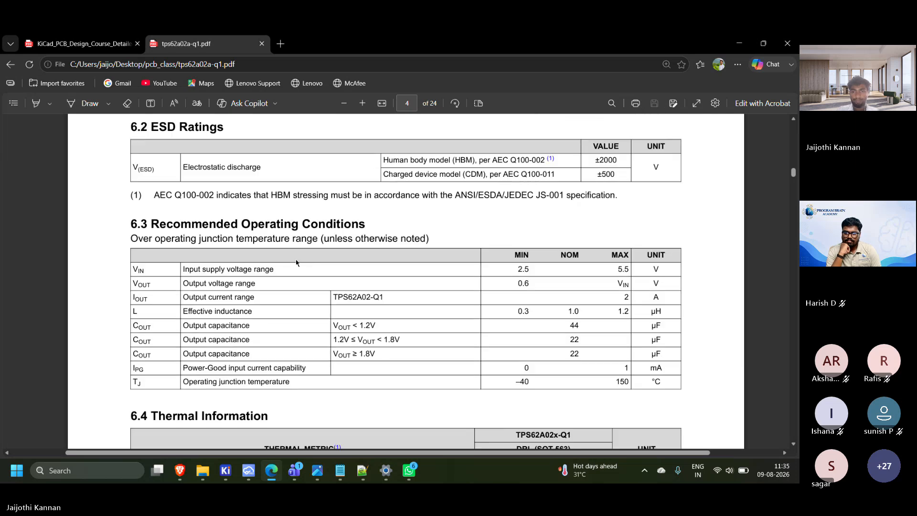
scroll(449, 247, down, 1)
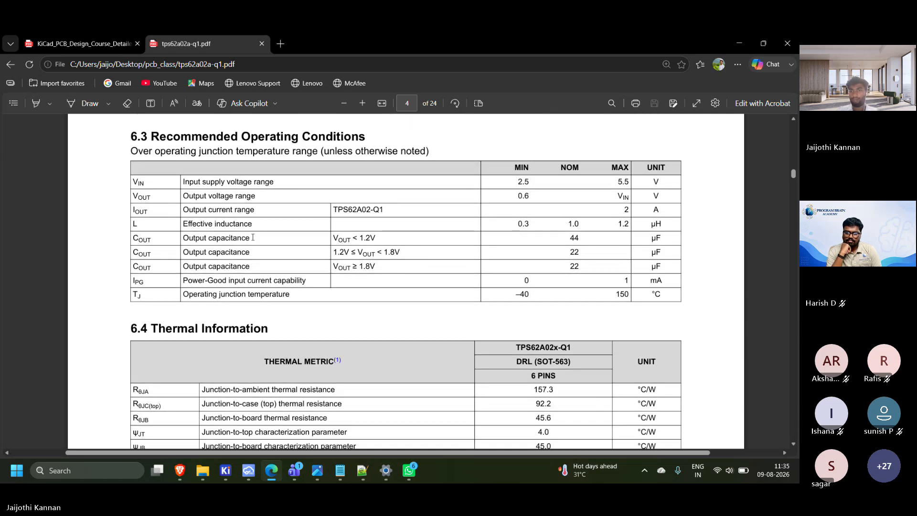
Examine the output voltage range row in the Recommended Operating Conditions table, marking its label, and the Thermal Information table below it
scroll(454, 224, down, 1)
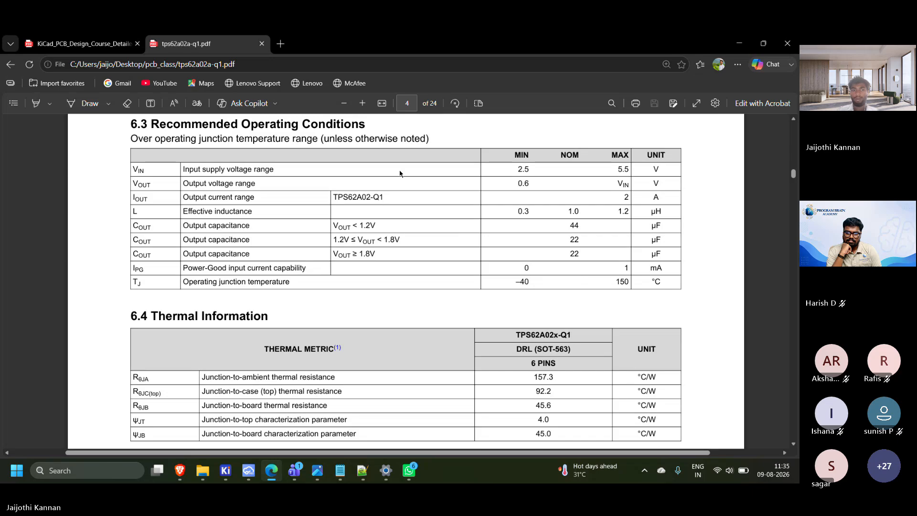
drag(183, 184, 252, 184)
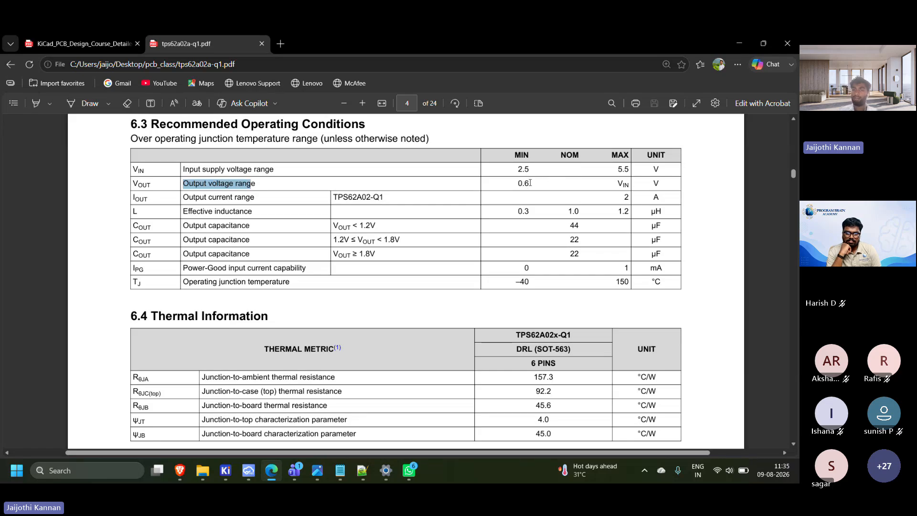
click(510, 177)
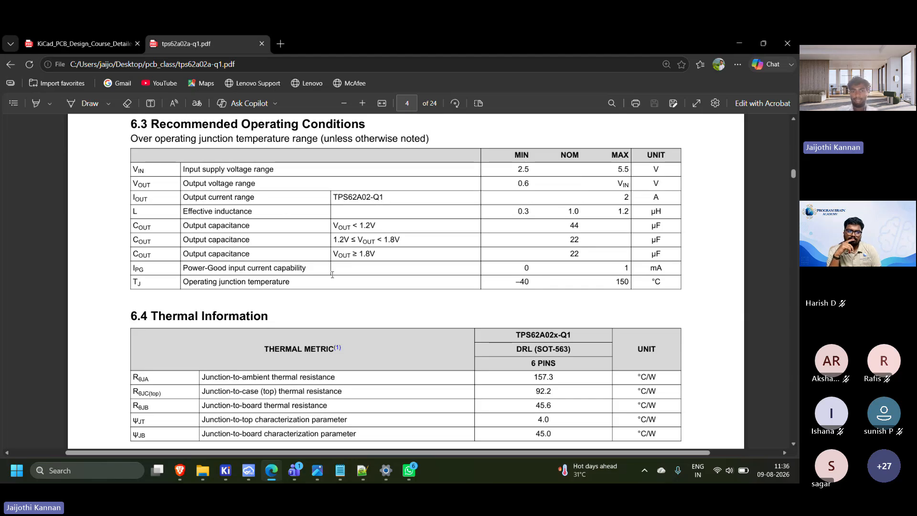
scroll(334, 287, down, 1)
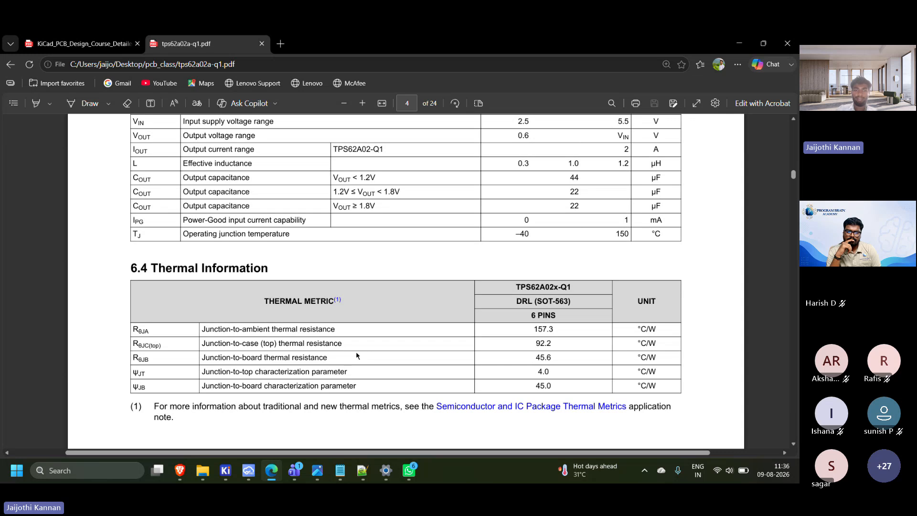
scroll(356, 356, down, 3)
ctrl+scroll(356, 356, down, 2)
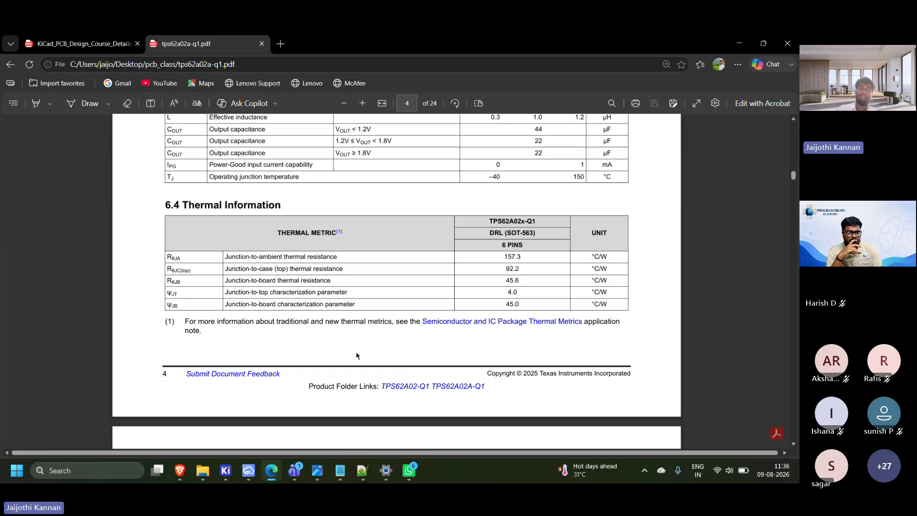
Go to section 9, Application and Implementation, through the table of contents and examine the Typical Application circuit in Figure 9-1
click(14, 103)
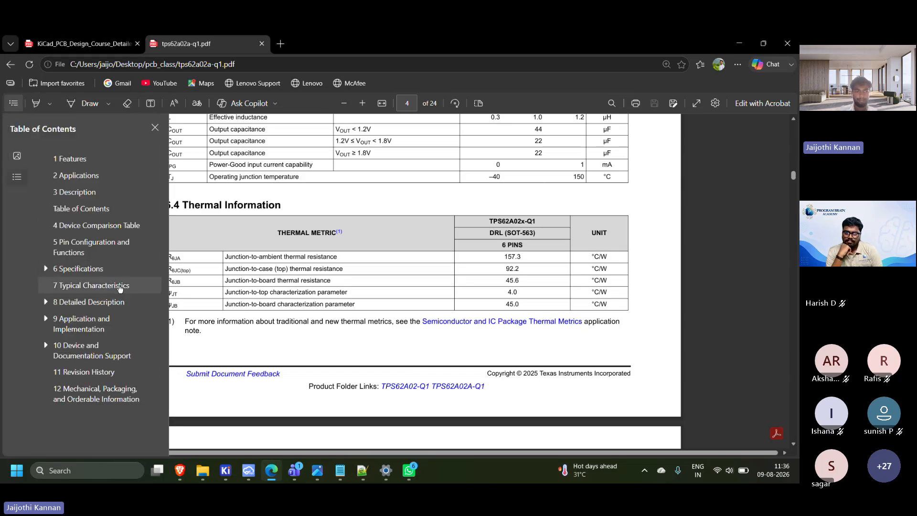
click(86, 329)
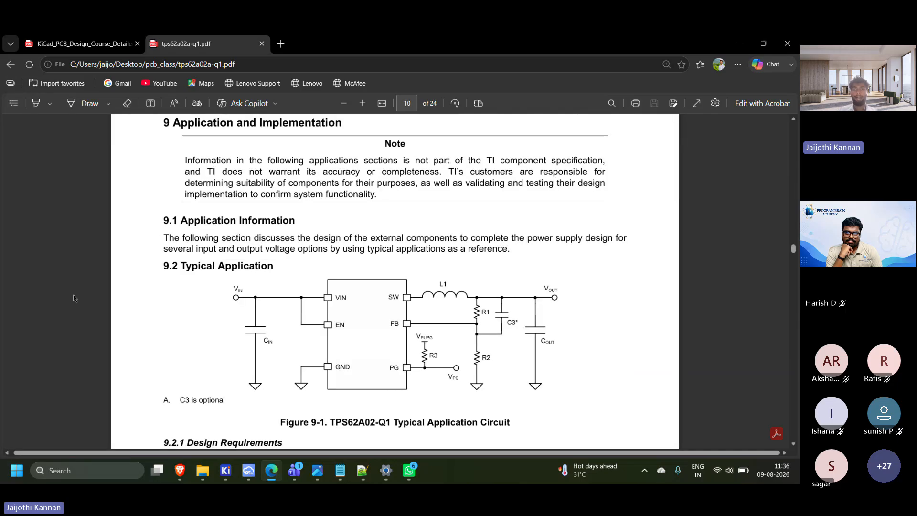
scroll(372, 301, up, 10)
scroll(364, 291, down, 8)
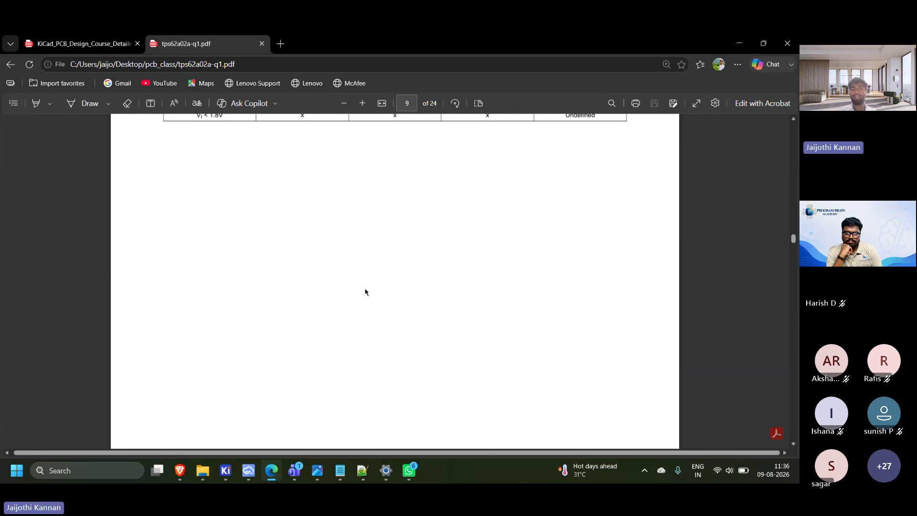
scroll(364, 289, down, 3)
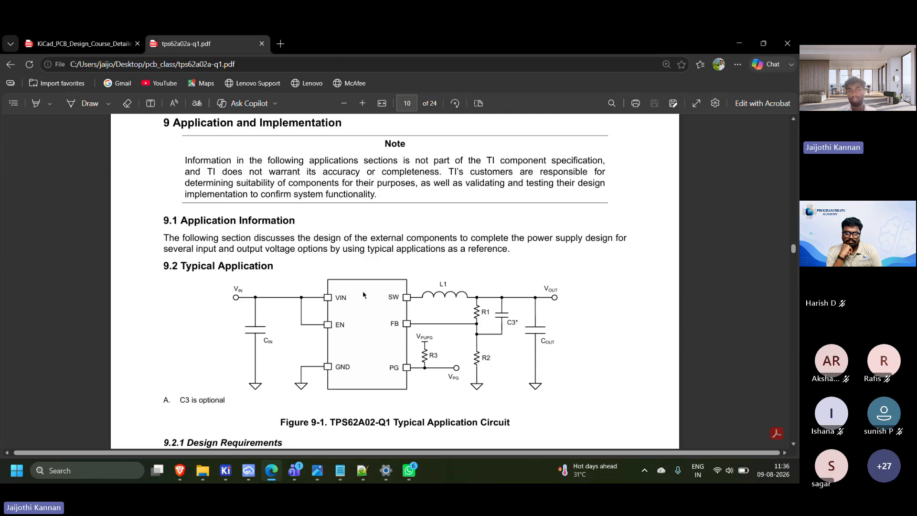
scroll(363, 294, down, 1)
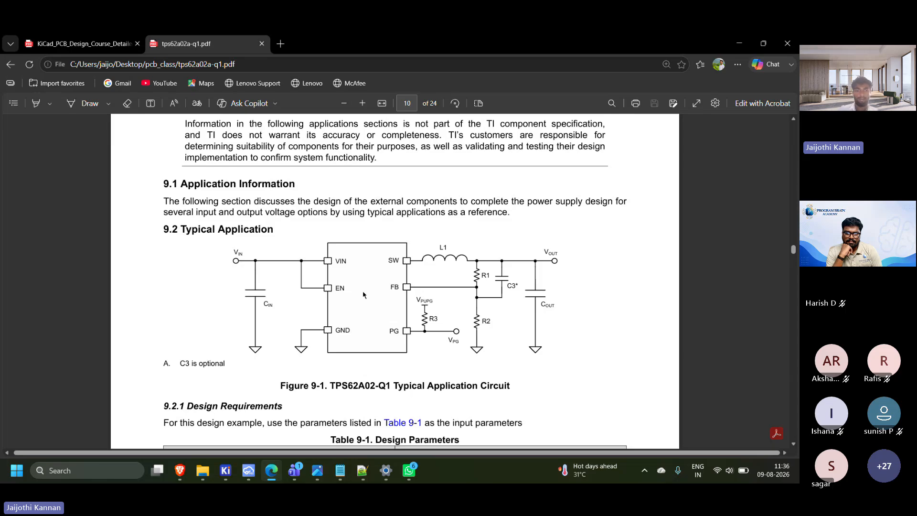
scroll(397, 308, down, 1)
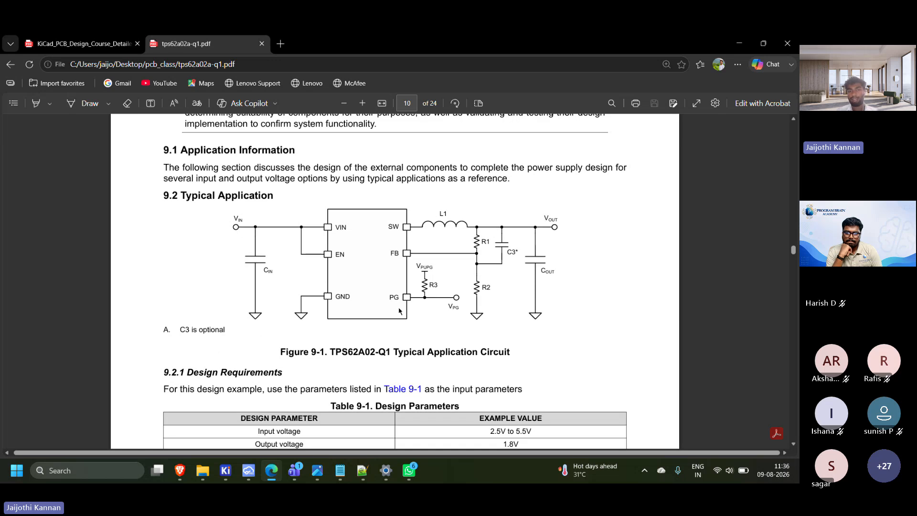
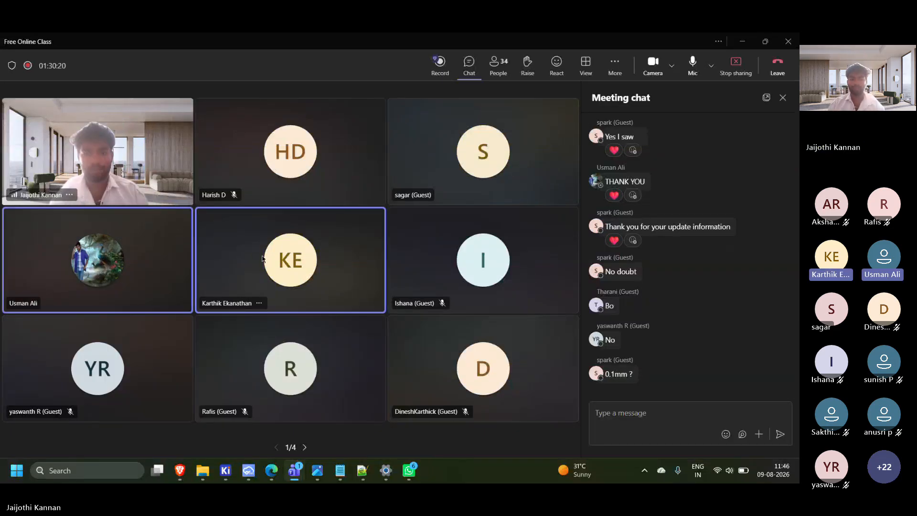
mouse_move(265, 262)
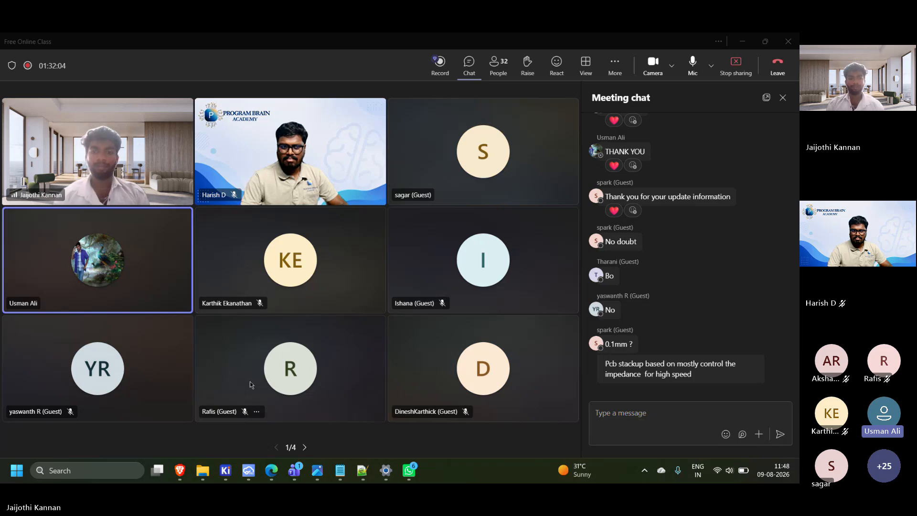
click(273, 378)
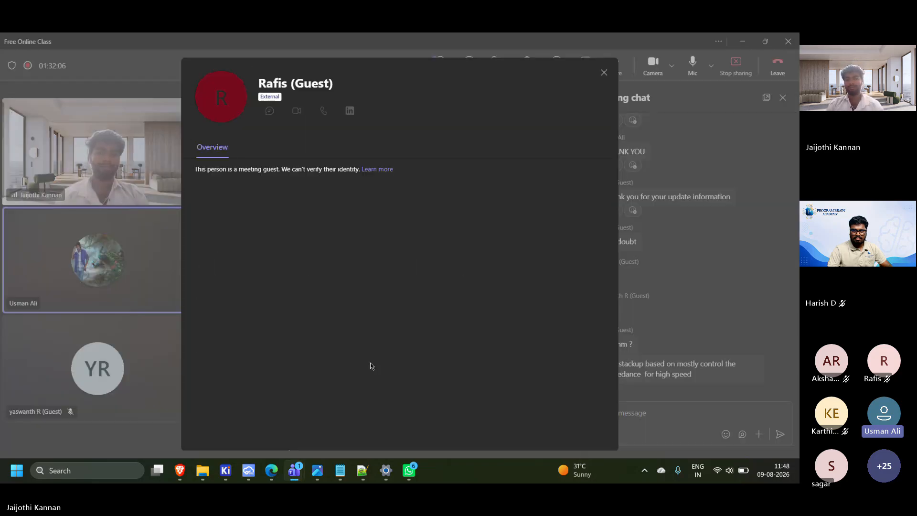
click(130, 394)
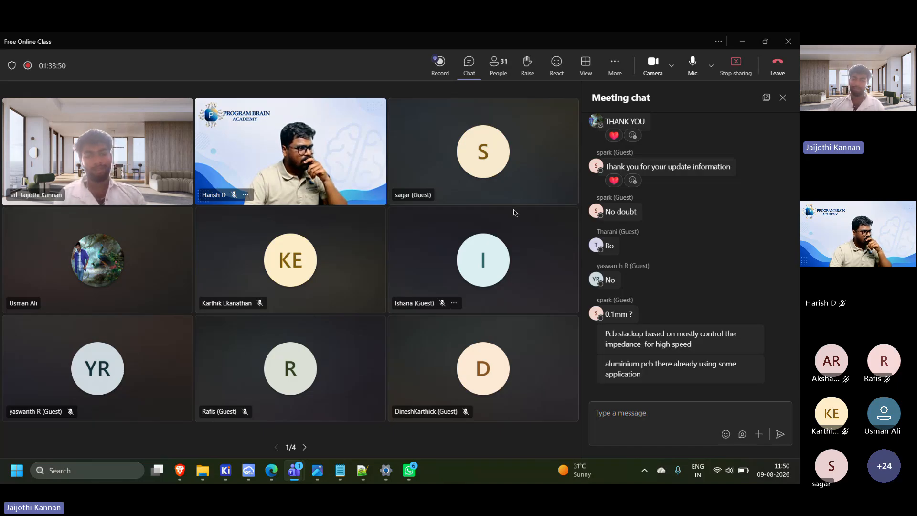
click(478, 177)
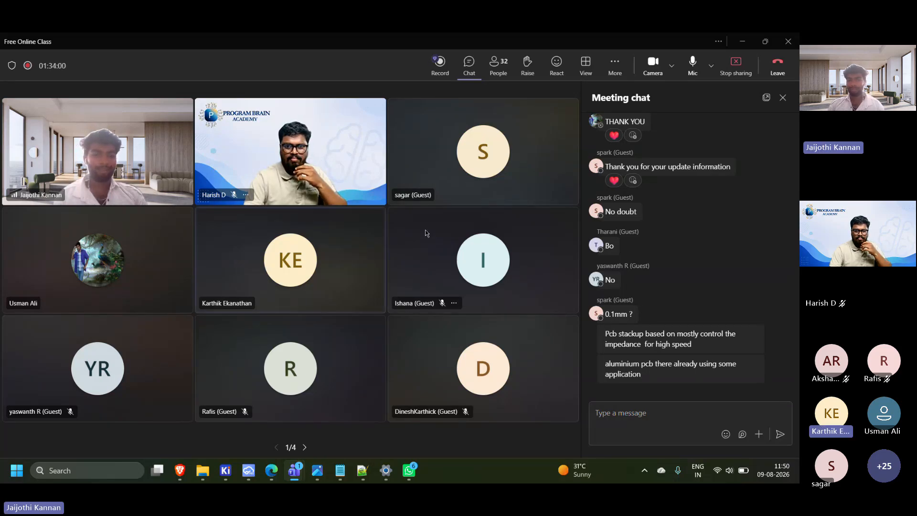
click(483, 260)
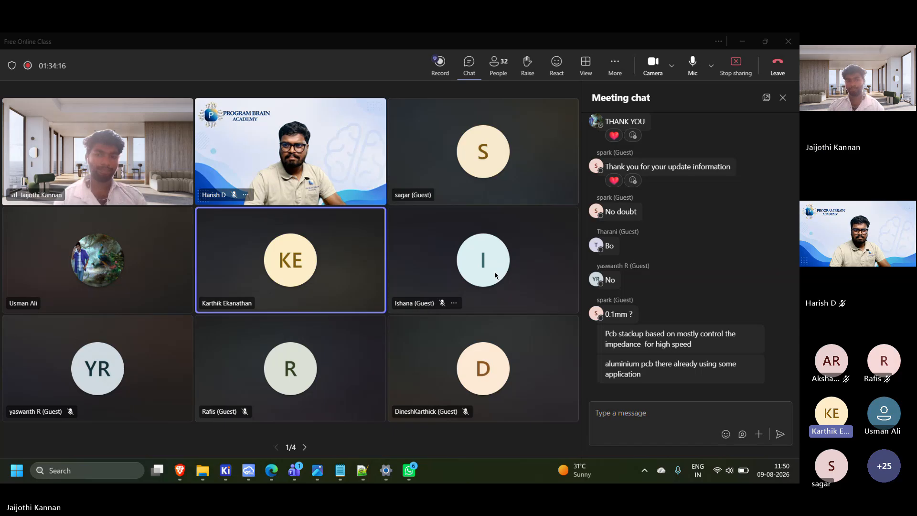
mouse_move(496, 276)
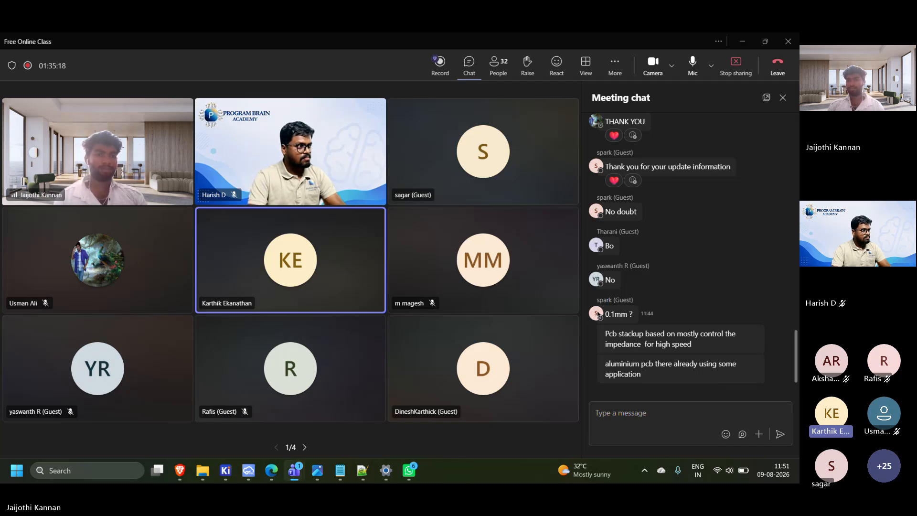
click(607, 301)
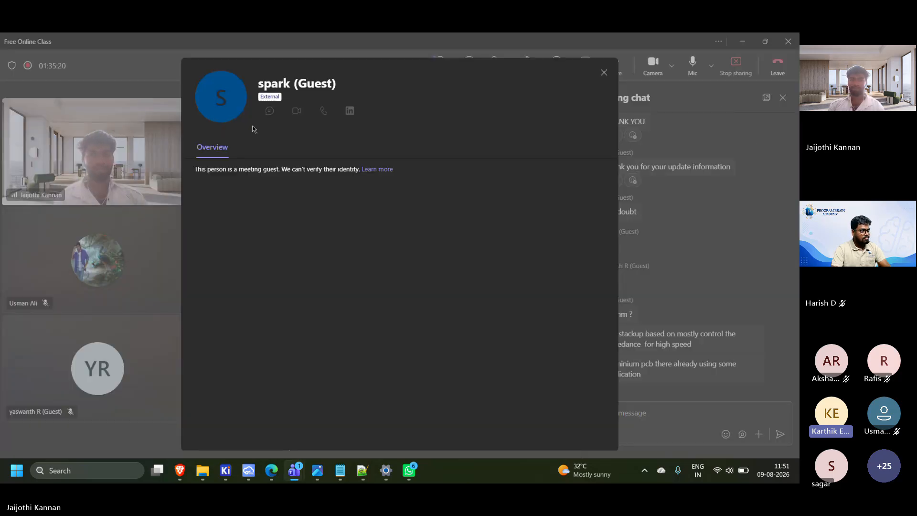
click(604, 72)
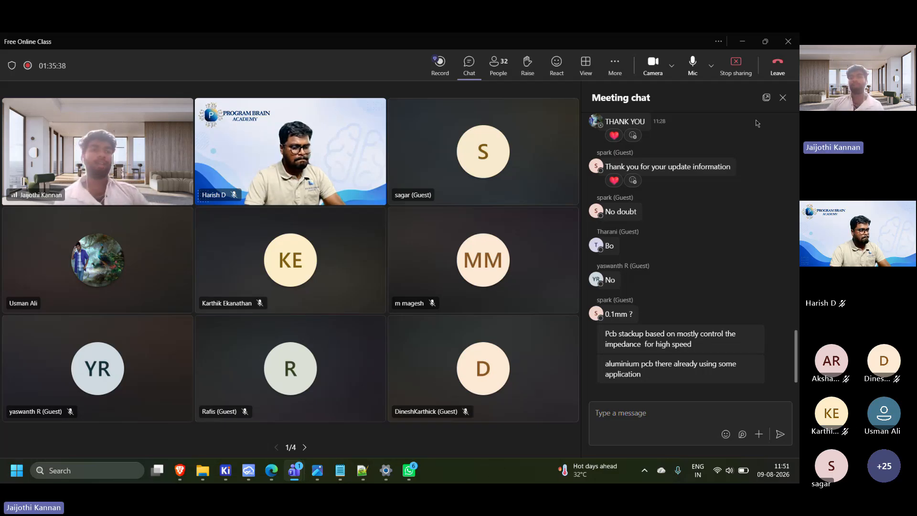
Minimize the meeting window, switch to KiCad's Schematic Editor and search the symbol library for "tps62a"
click(742, 42)
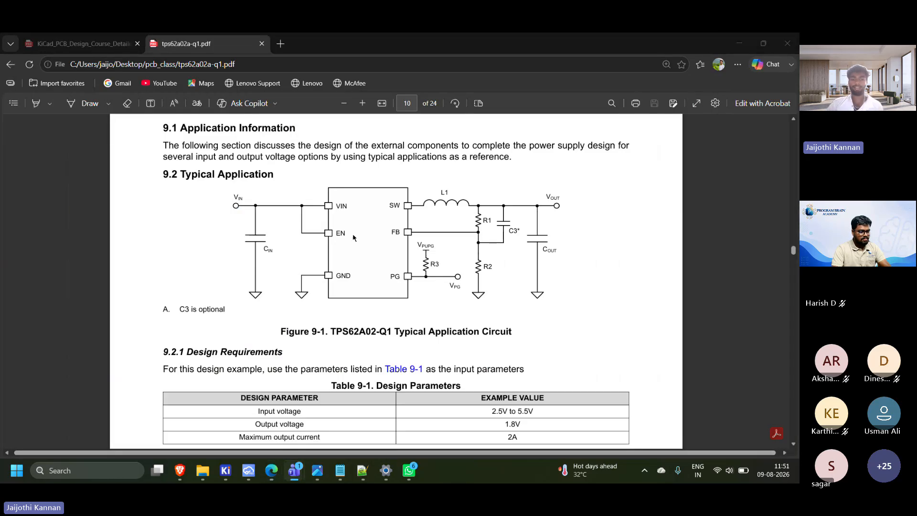
mouse_move(225, 471)
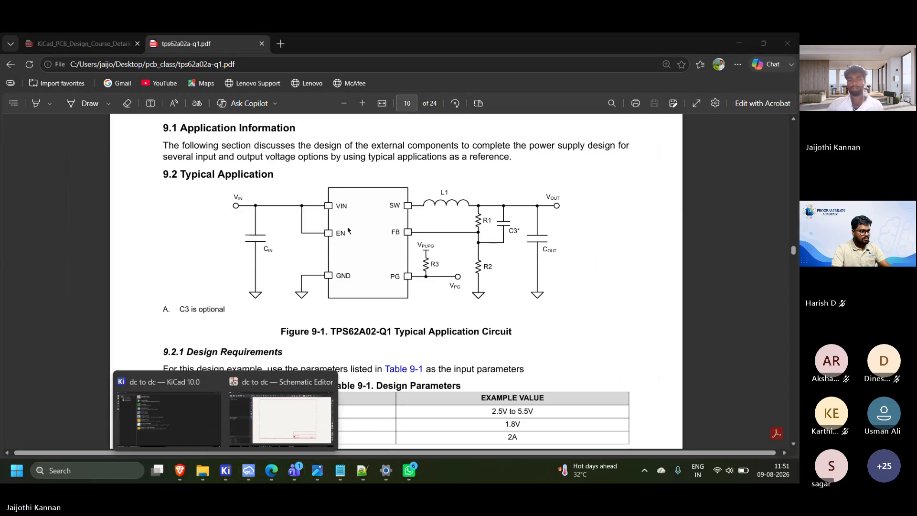
click(290, 421)
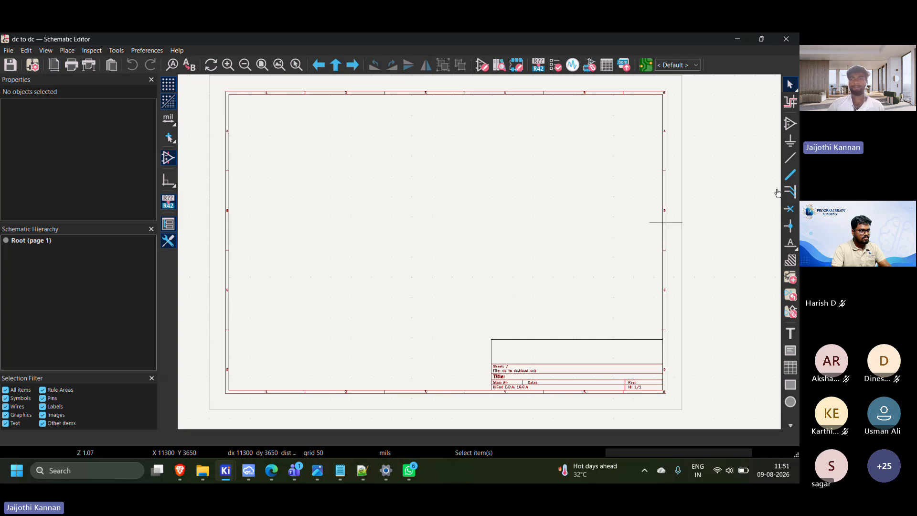
click(374, 154)
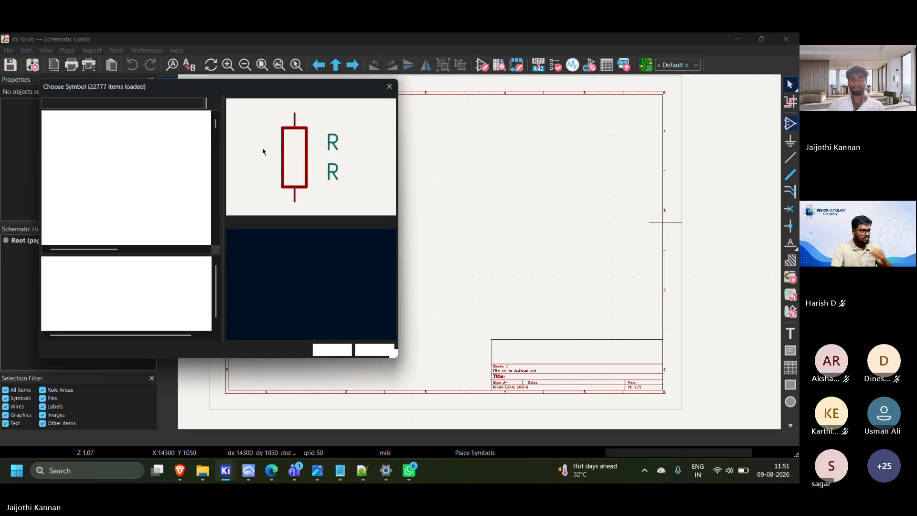
key(BackSpace)
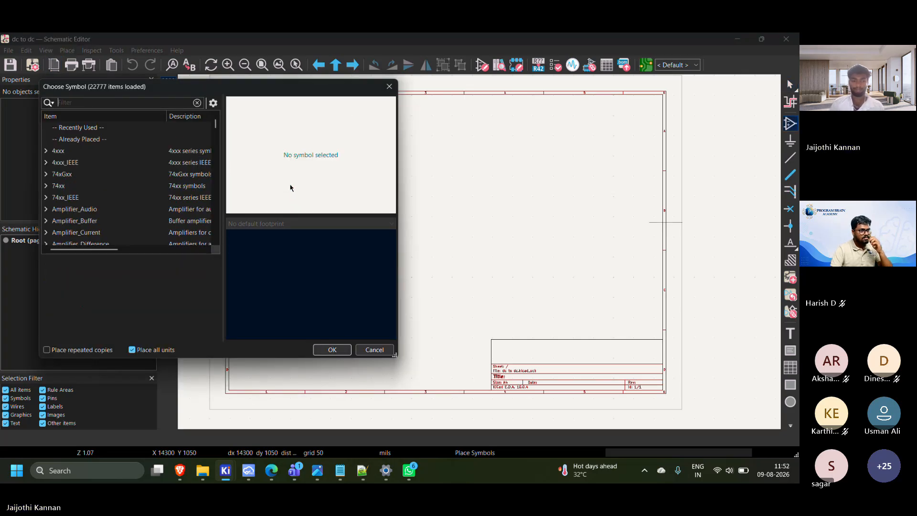
text(tps)
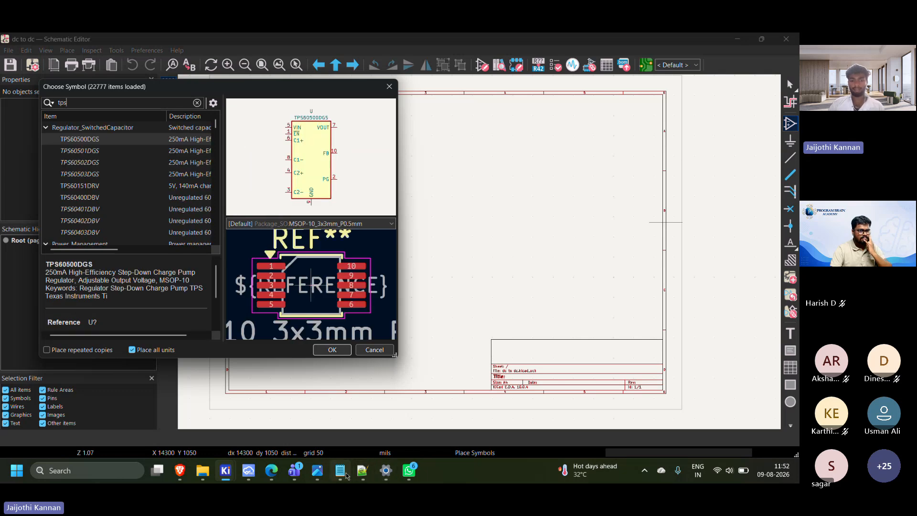
mouse_move(181, 471)
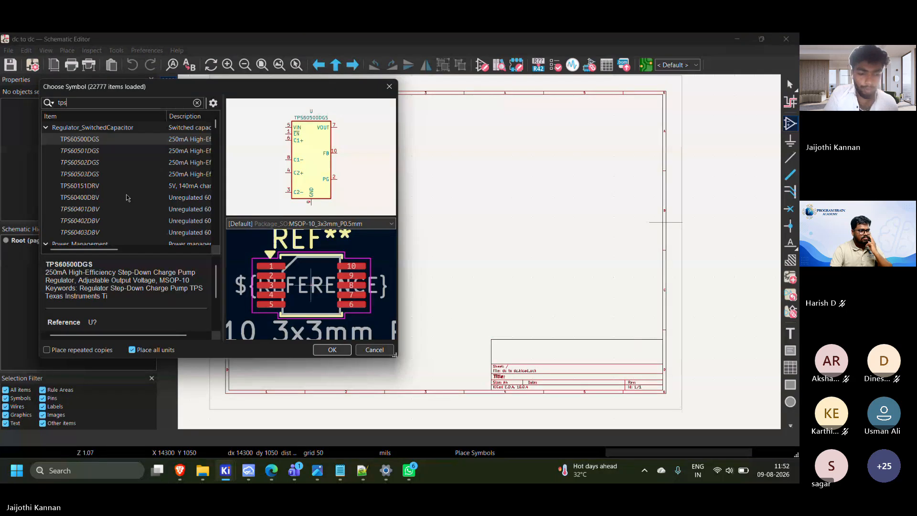
text(2a)
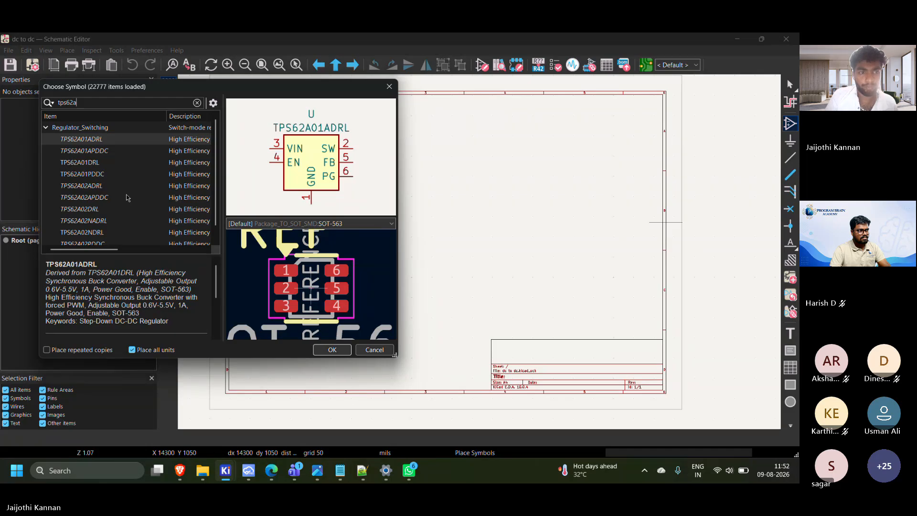
Place the TPS62A02ADRL regulator symbol in the upper middle of the schematic sheet
click(93, 189)
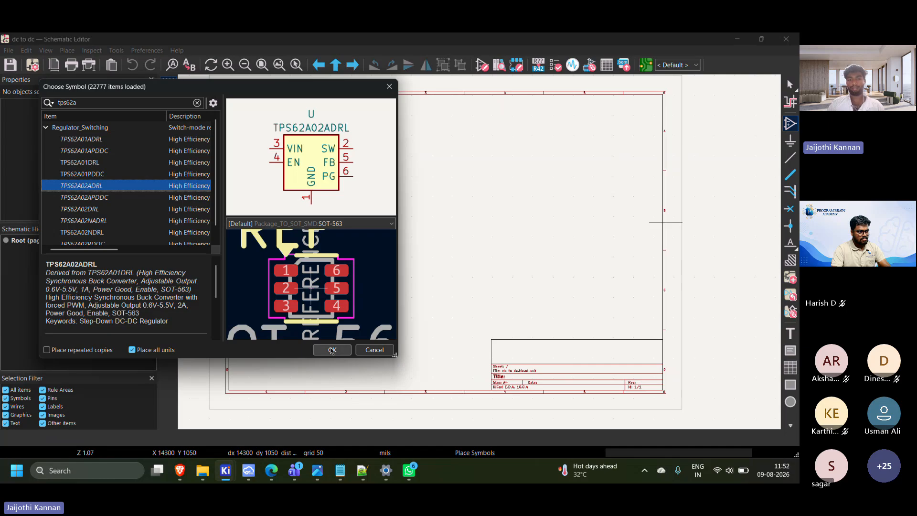
click(334, 349)
scroll(405, 209, up, 2)
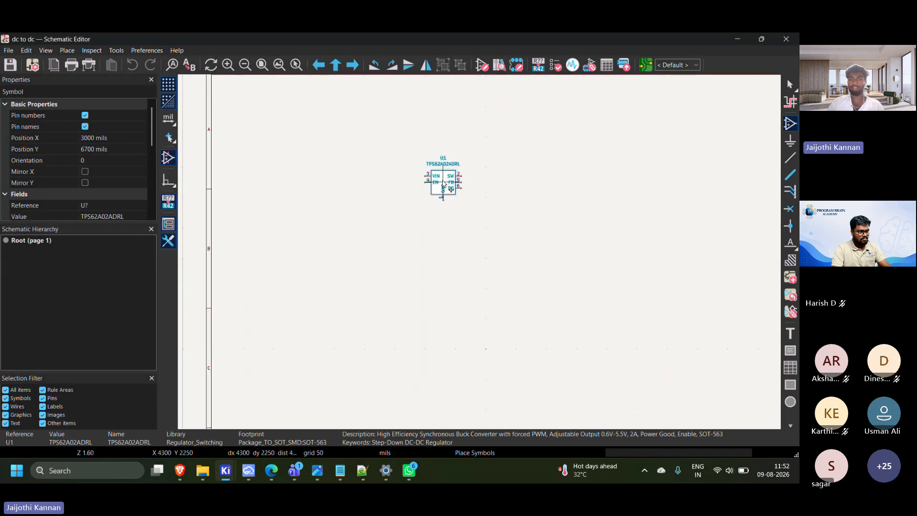
scroll(440, 180, down, 4)
middle_drag(408, 243, 381, 154)
scroll(438, 152, up, 2)
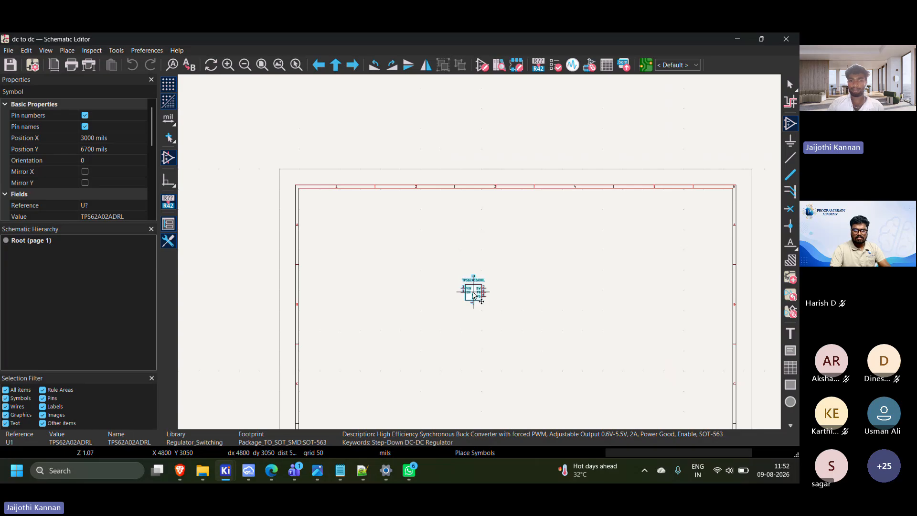
click(510, 291)
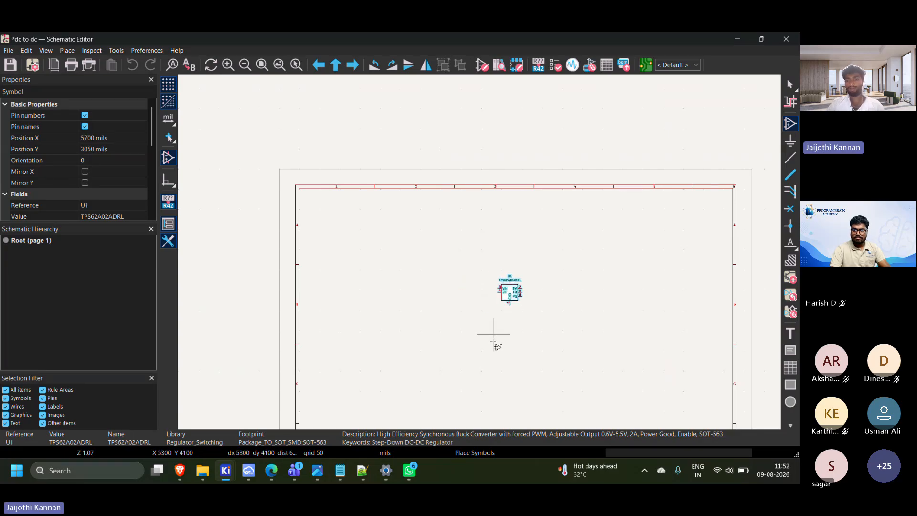
key(Escape)
scroll(483, 272, down, 3)
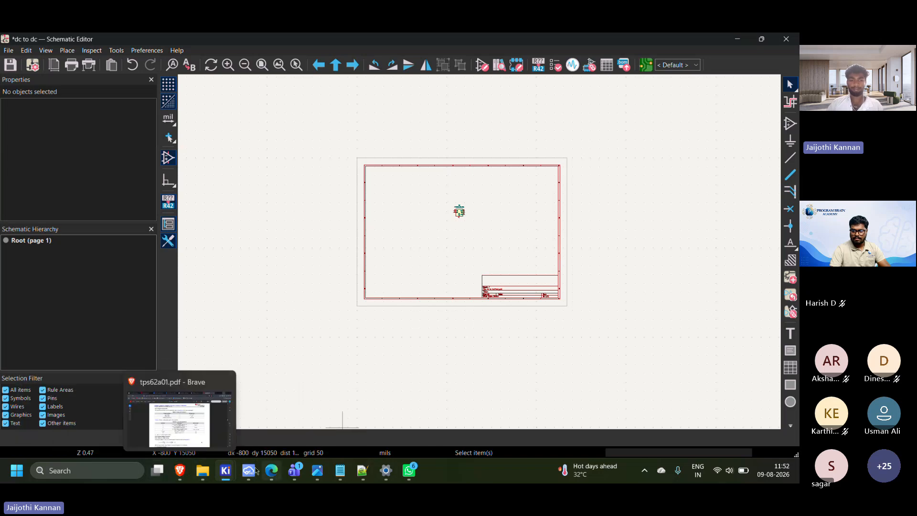
Check the typical application circuit in the TPS62A02-Q1 datasheet and place a resistor (R) to the right of the regulator symbol
click(274, 472)
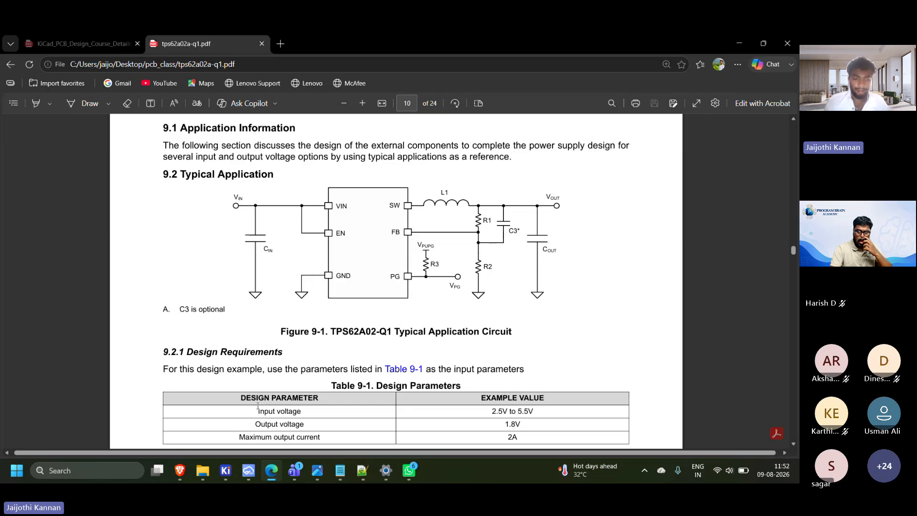
mouse_move(226, 470)
click(285, 416)
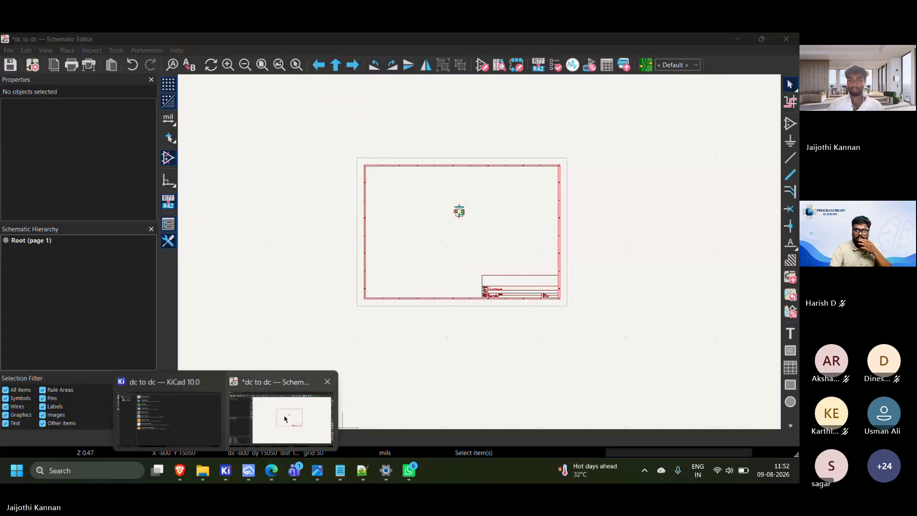
scroll(506, 214, up, 3)
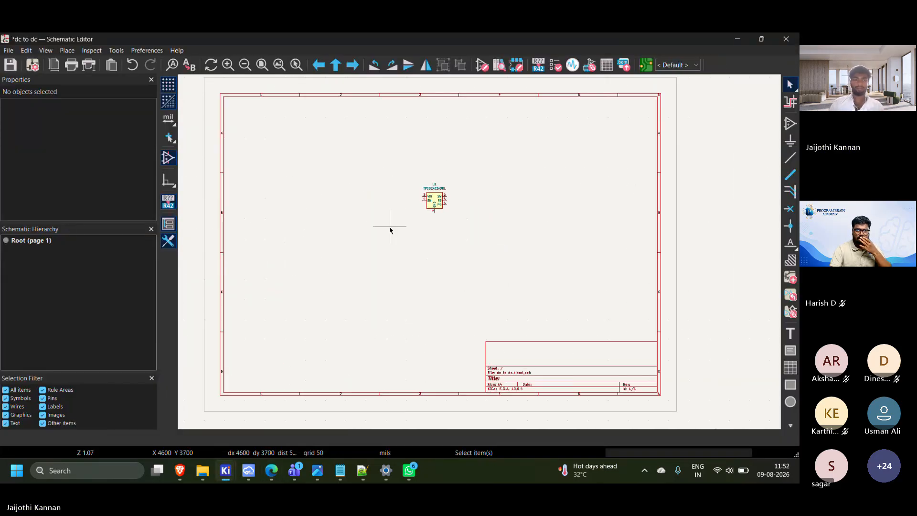
click(790, 123)
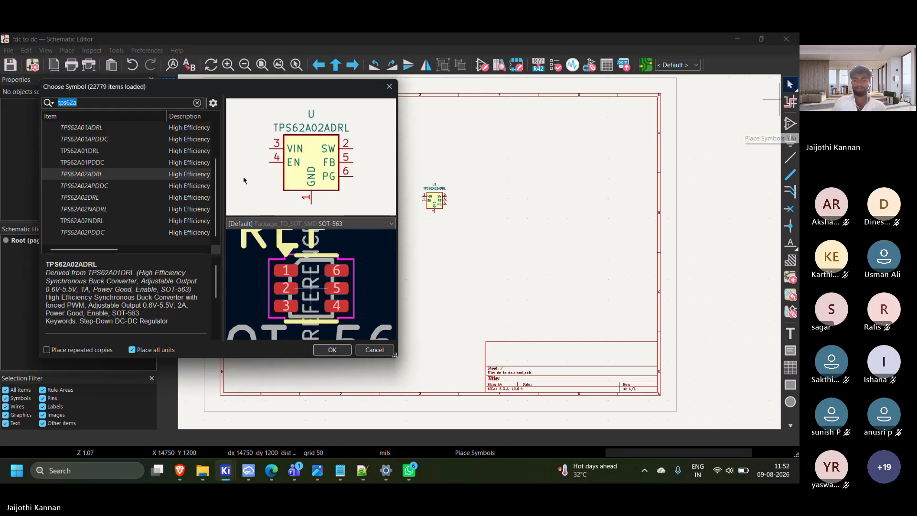
text(r)
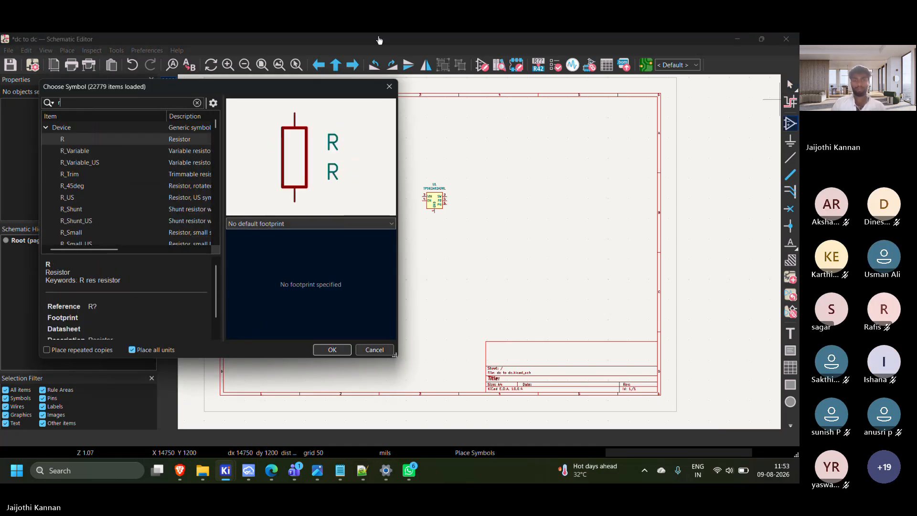
key(Return)
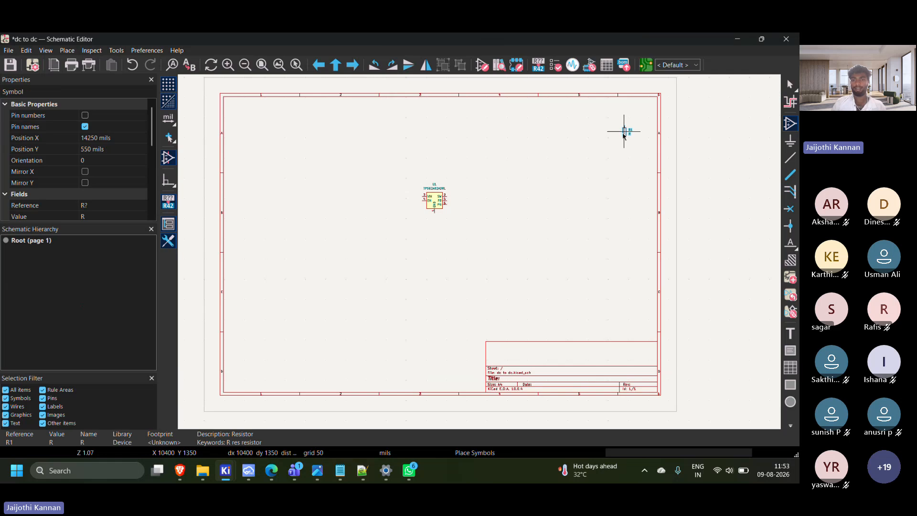
scroll(511, 197, up, 2)
click(437, 256)
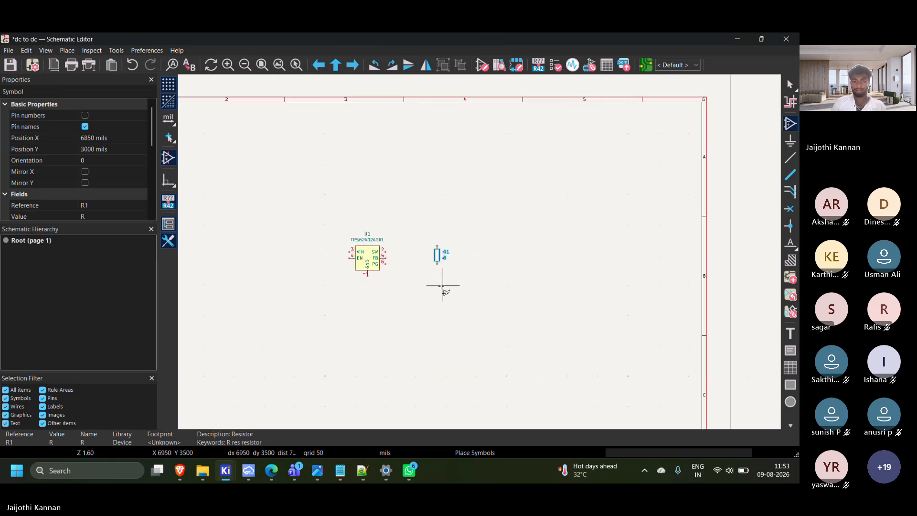
Place a second resistor (R) directly below R1
click(440, 297)
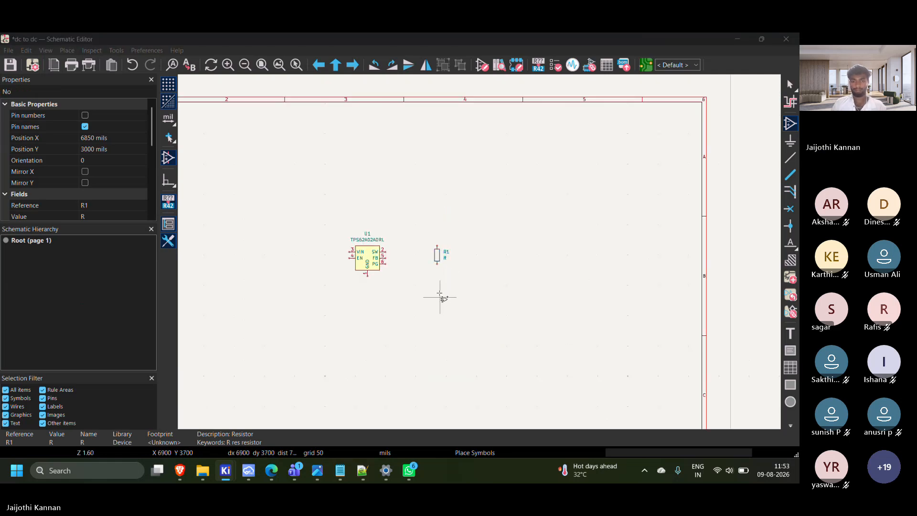
click(332, 349)
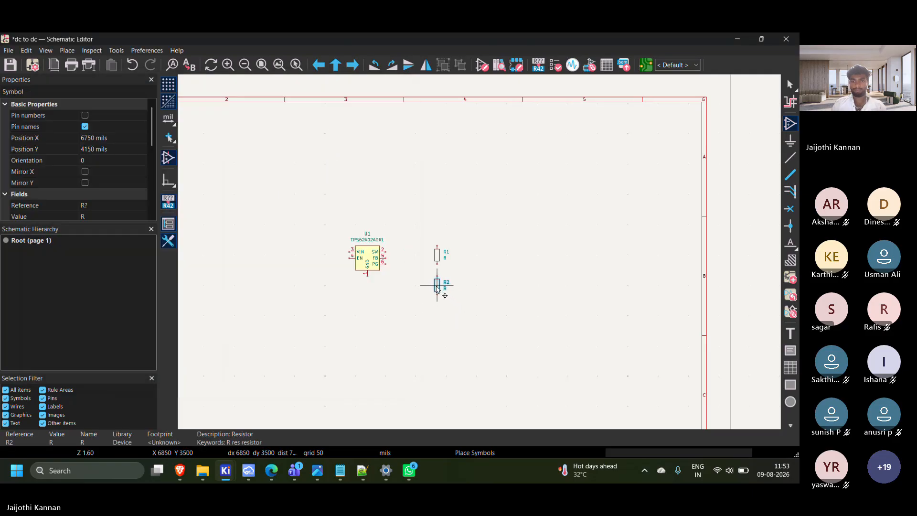
click(437, 285)
key(Escape)
key(ctrl+v)
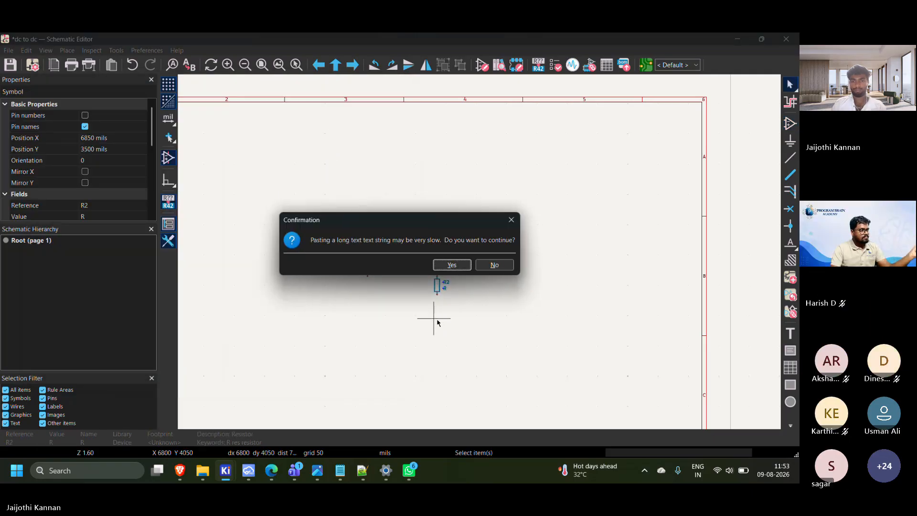
click(500, 265)
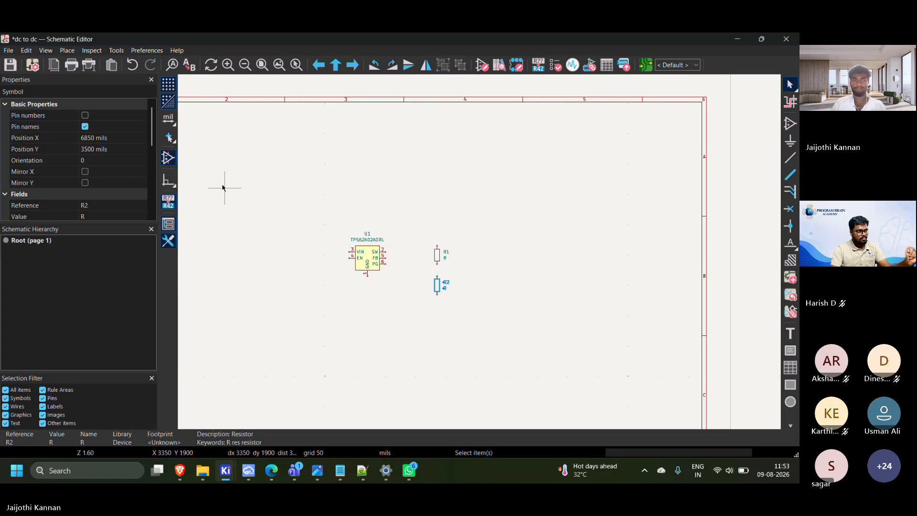
click(434, 323)
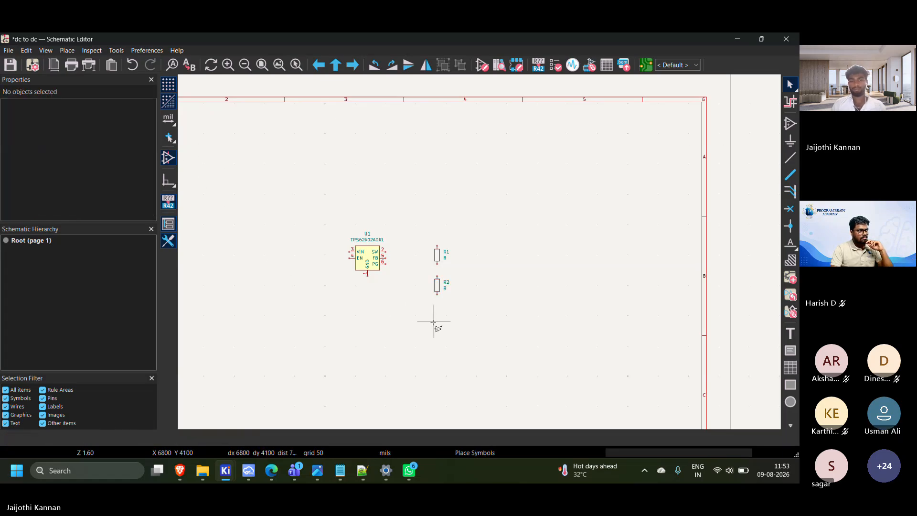
click(426, 323)
key(Return)
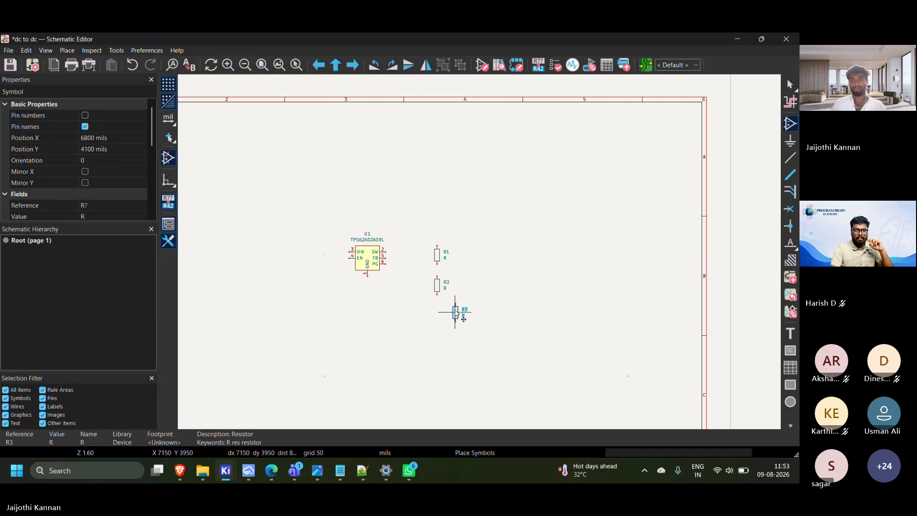
scroll(455, 313, up, 3)
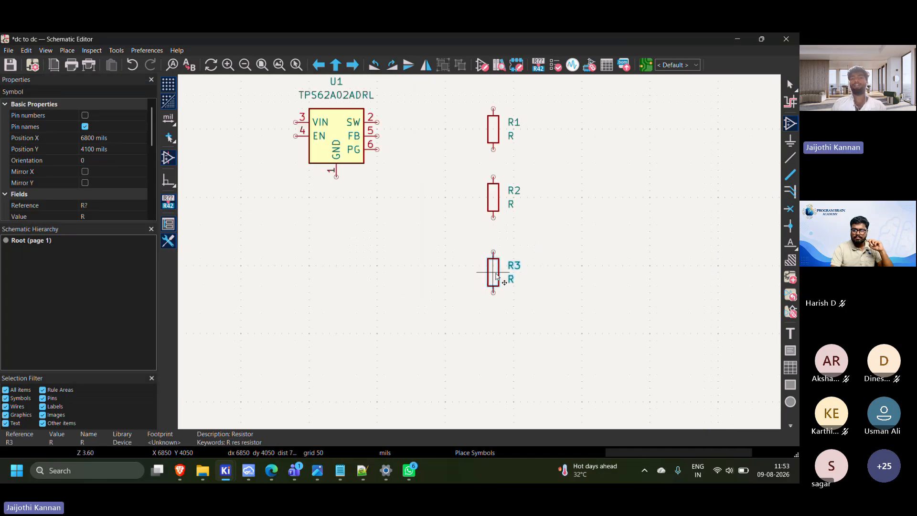
key(Escape)
scroll(497, 276, down, 2)
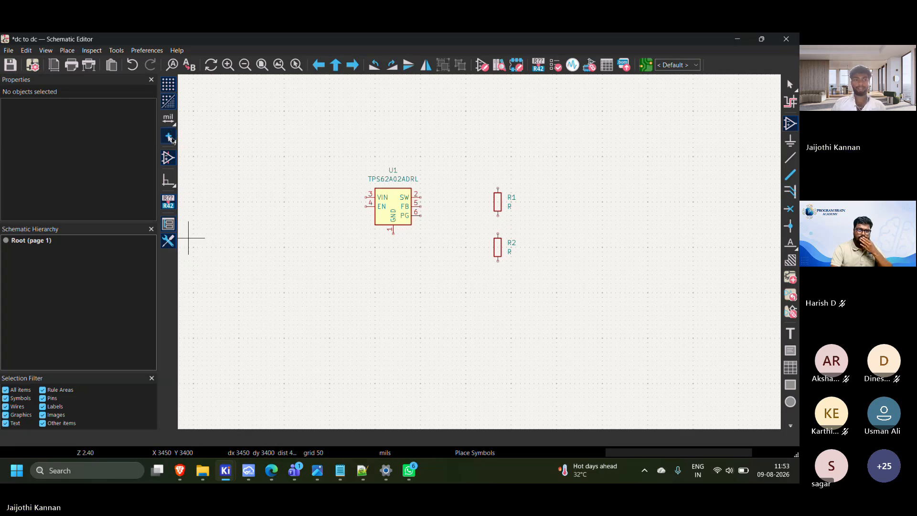
Place an unpolarized capacitor (C) to the left of the TPS62A02ADRL regulator symbol
click(794, 120)
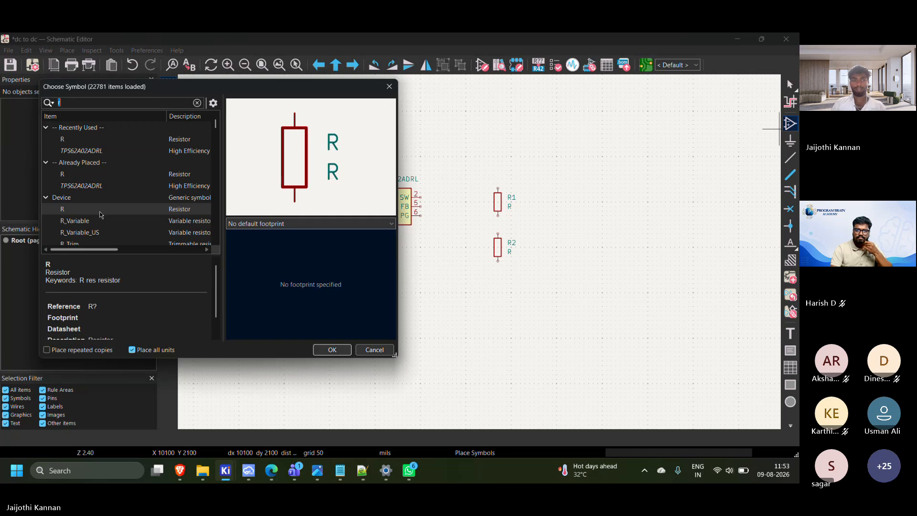
text(c)
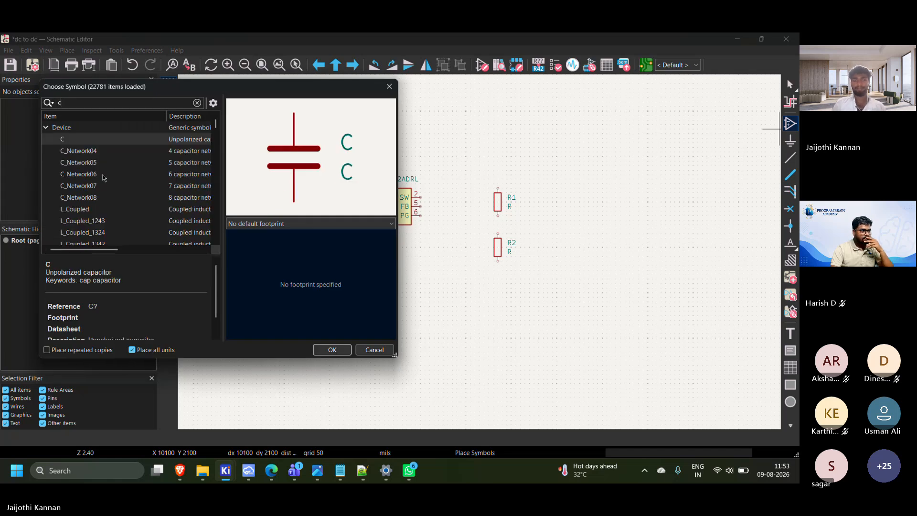
click(333, 349)
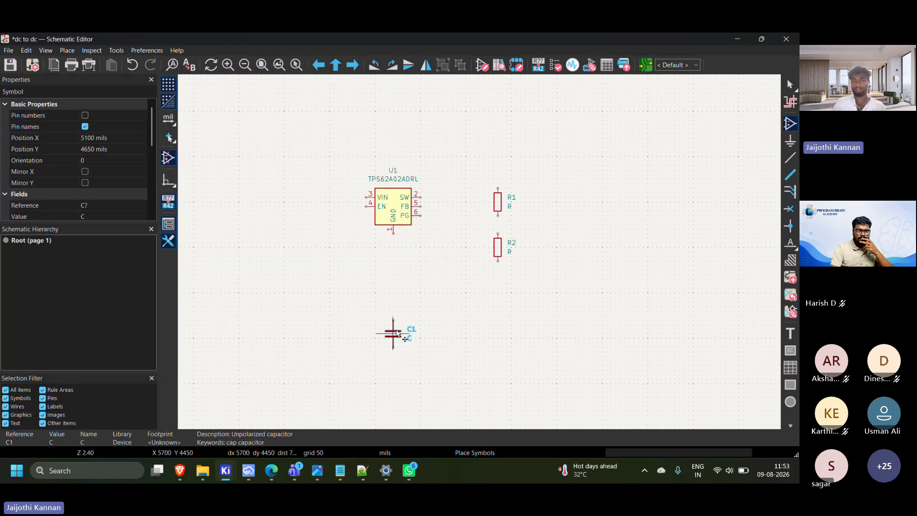
click(325, 224)
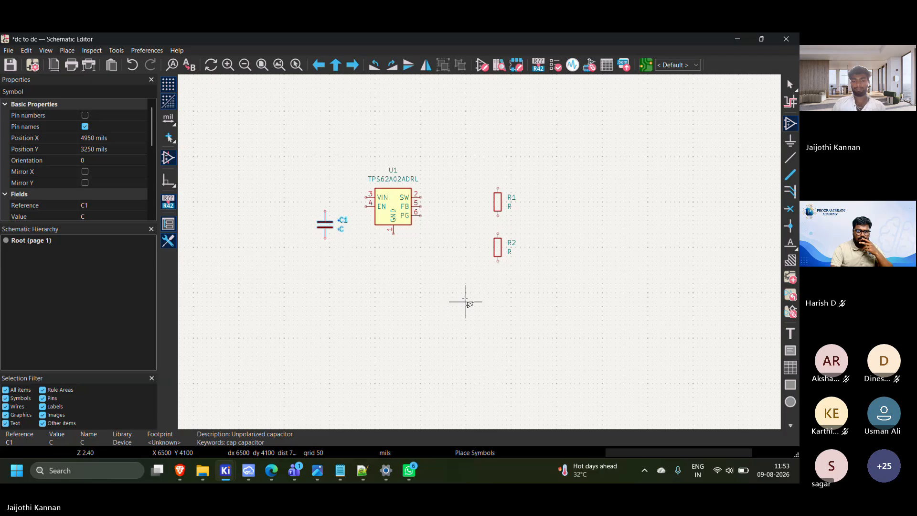
Place a second unpolarized capacitor (C) just below and to the left of R2
click(470, 294)
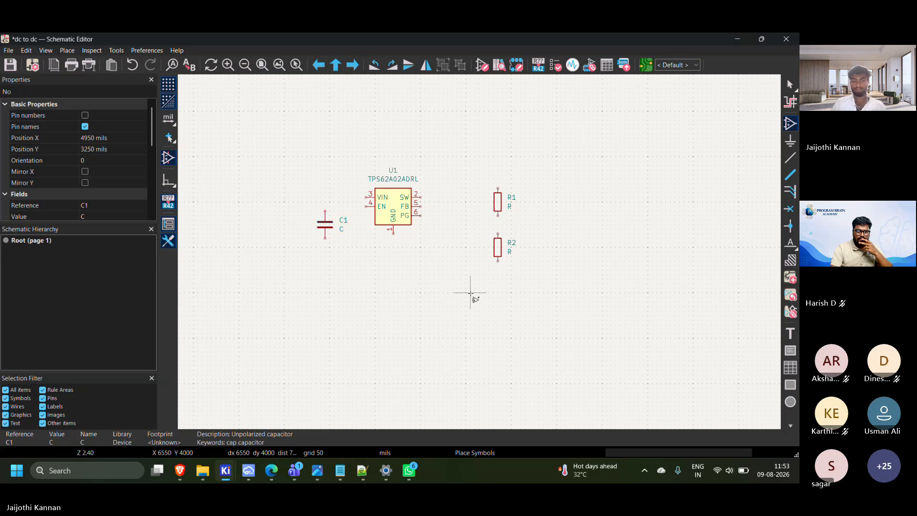
click(470, 294)
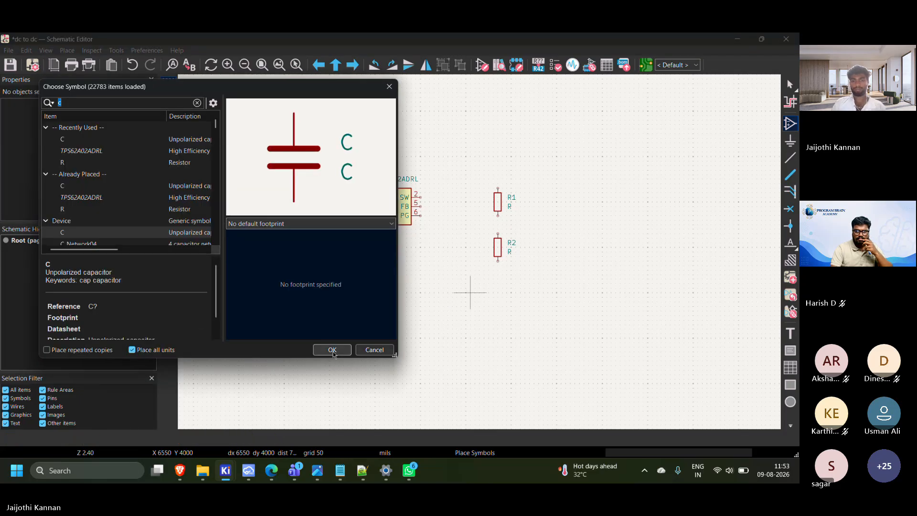
key(Return)
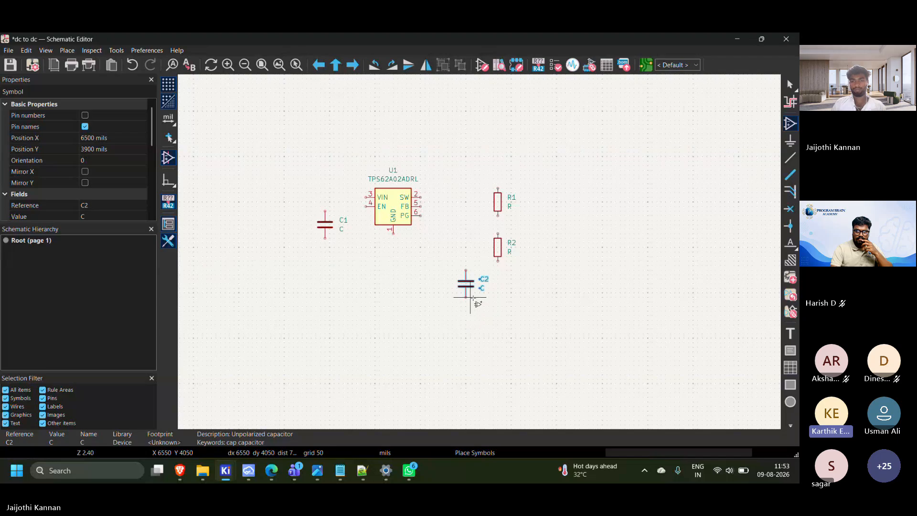
click(466, 284)
Place a third unpolarized capacitor (C) between the regulator symbol and the resistor R2
click(523, 287)
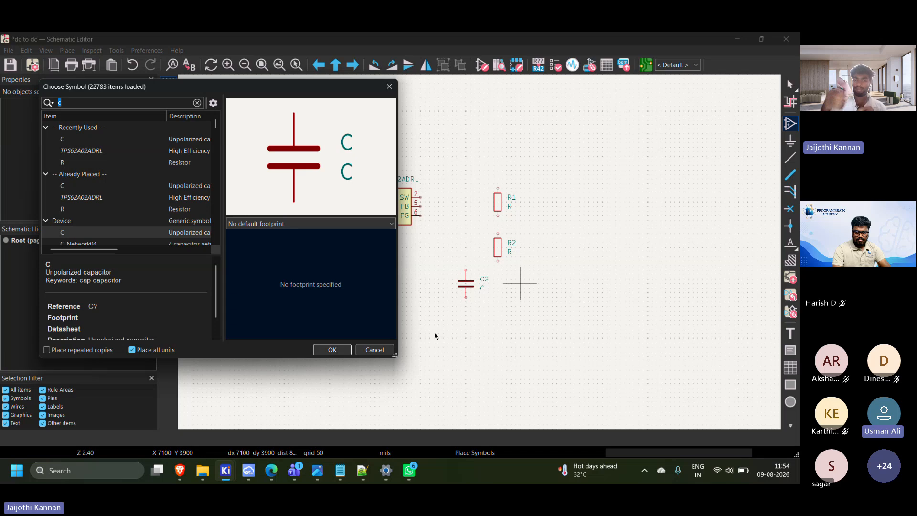
double_click(391, 78)
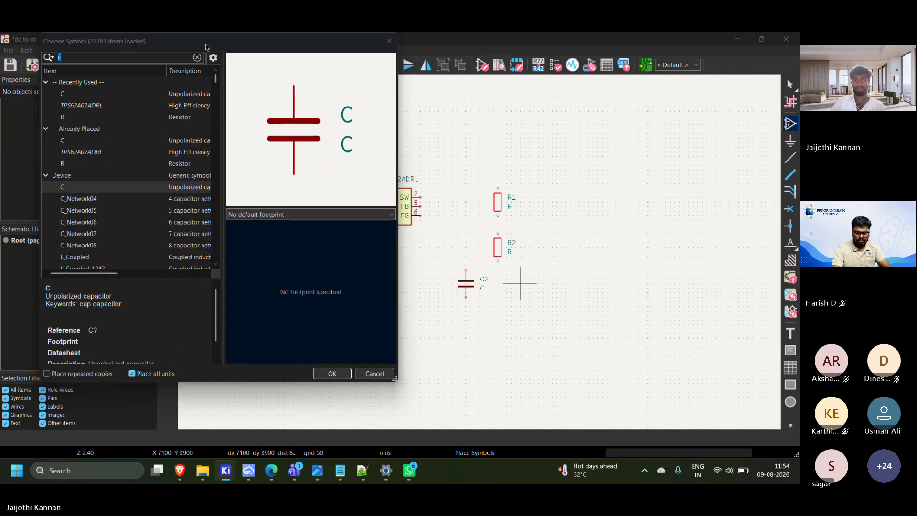
click(329, 373)
click(453, 234)
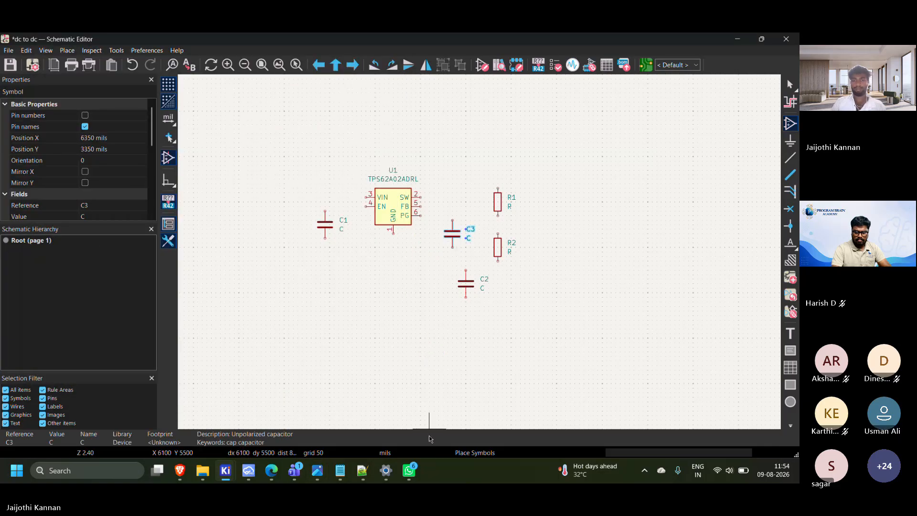
Switch to the web browser and search Google for "smd" in a new tab
click(226, 470)
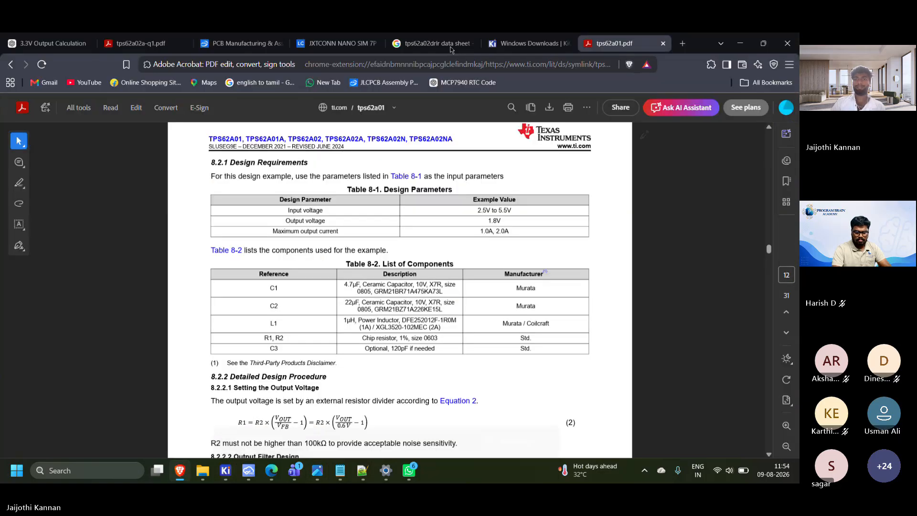
click(525, 43)
click(682, 43)
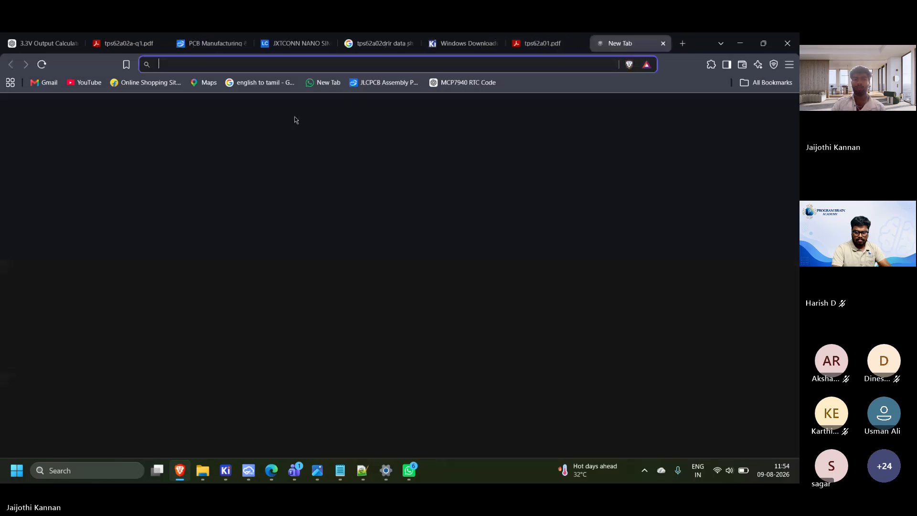
click(228, 122)
drag(314, 126, 20, 133)
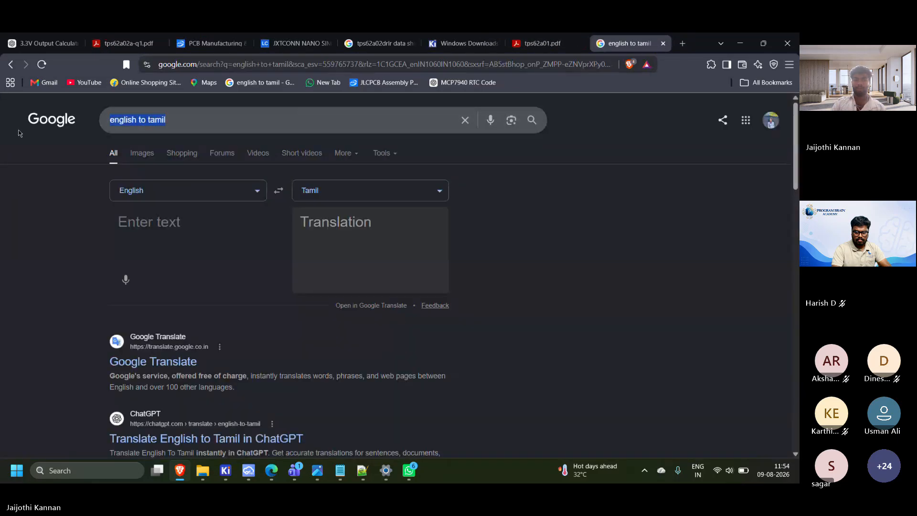
key(BackSpace)
text(sam)
key(BackSpace)
key(BackSpace)
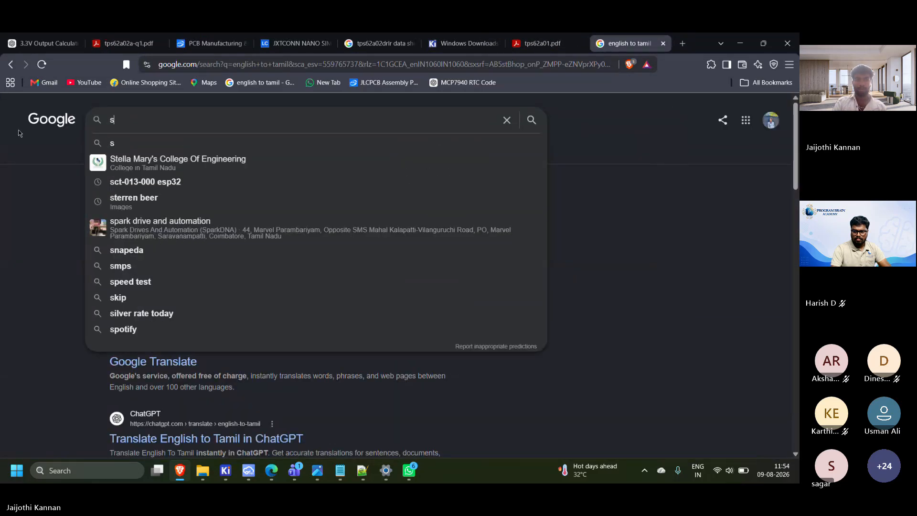
text(md)
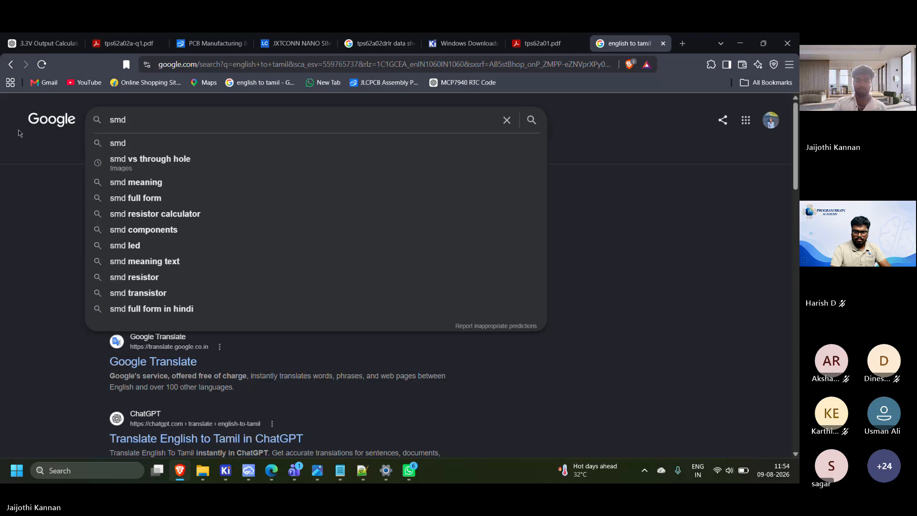
key(Return)
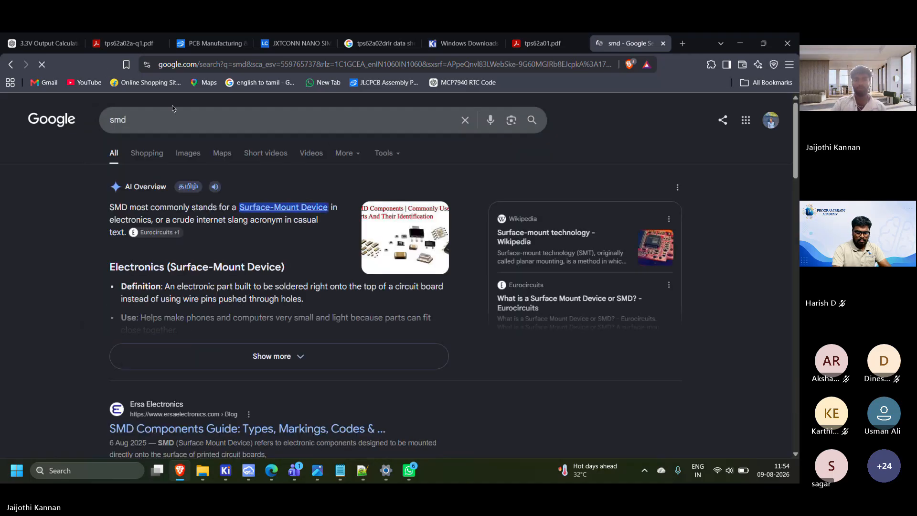
click(154, 156)
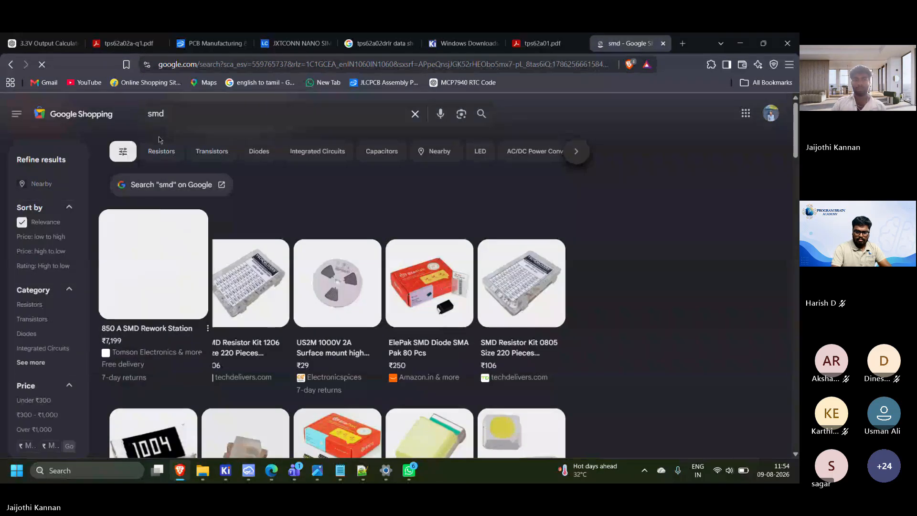
click(185, 117)
text(vs)
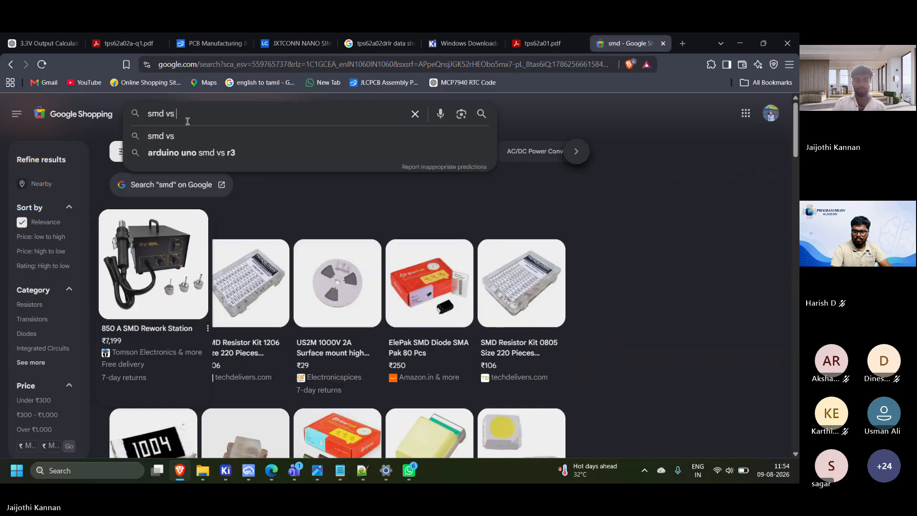
text( th)
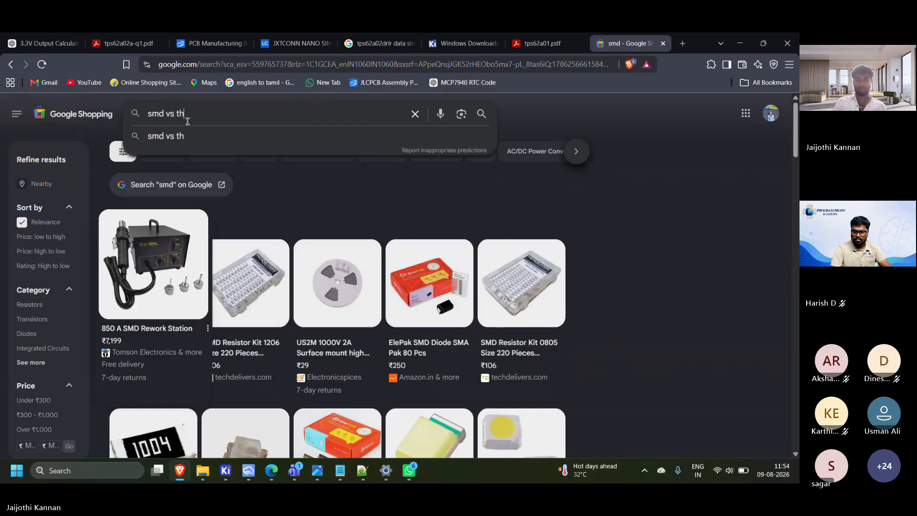
key(BackSpace)
key(BackSpace)
key(BackSpace)
key(BackSpace)
key(BackSpace)
key(BackSpace)
key(BackSpace)
key(BackSpace)
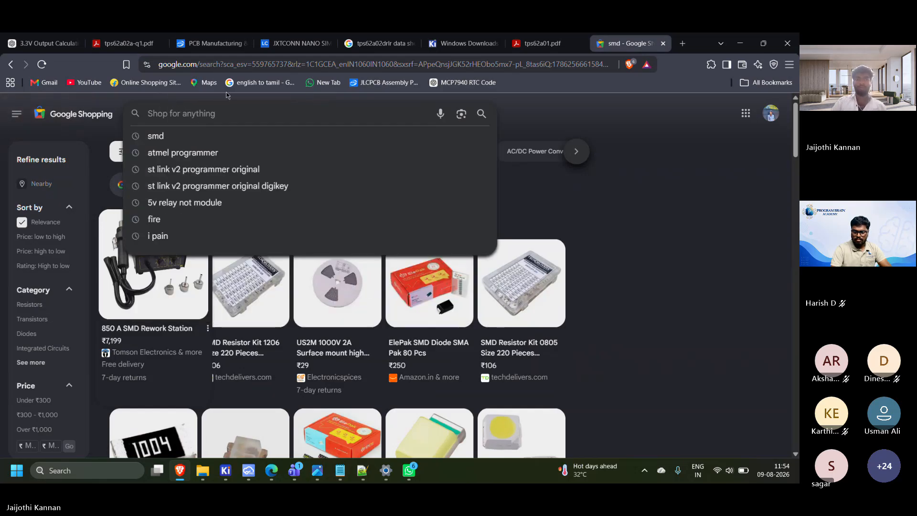
click(661, 44)
Search Google Images for "smd vs through hole" in a new tab
click(682, 43)
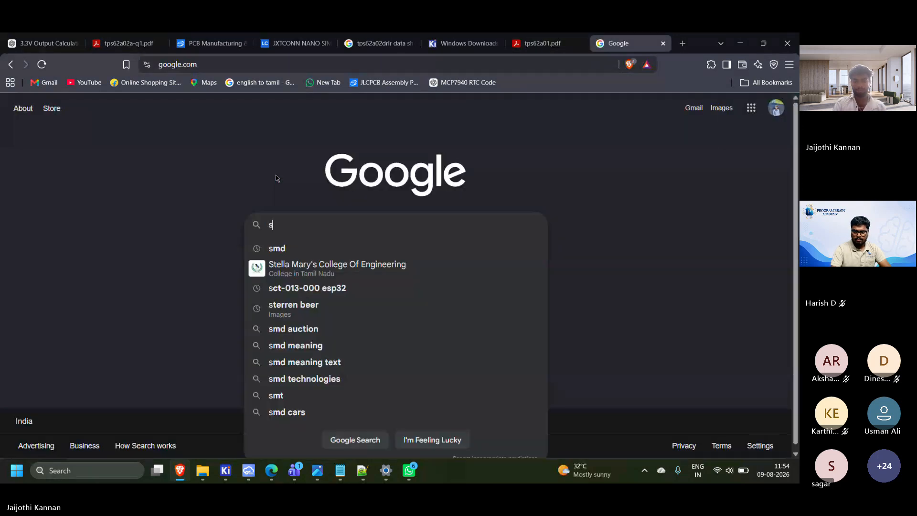
text(smd)
key(Down)
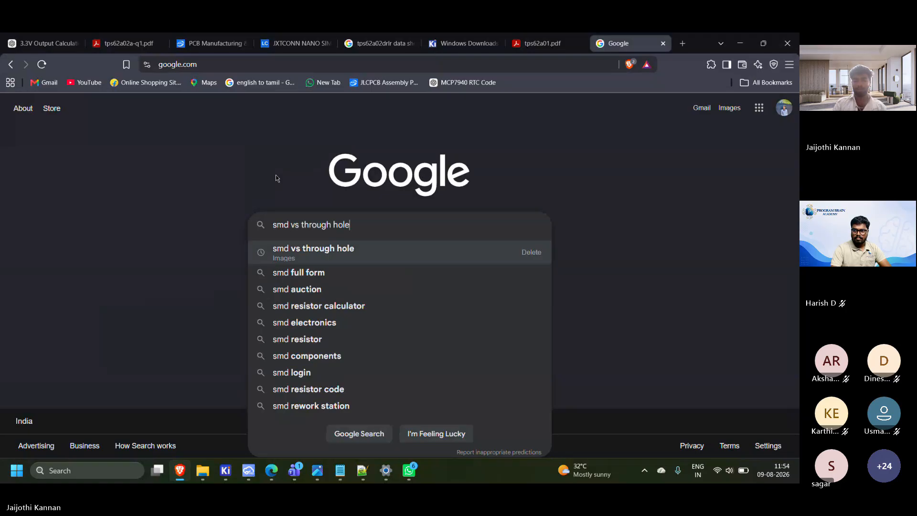
key(Return)
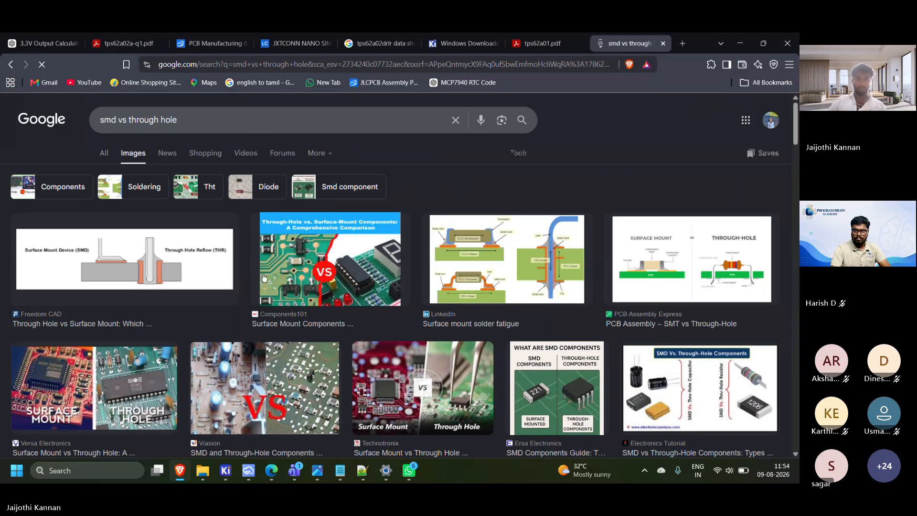
Examine the Freedom CAD diagram comparing a surface mount device with a through hole component, enlarging its solder joint details
click(167, 274)
ctrl+scroll(548, 294, up, 3)
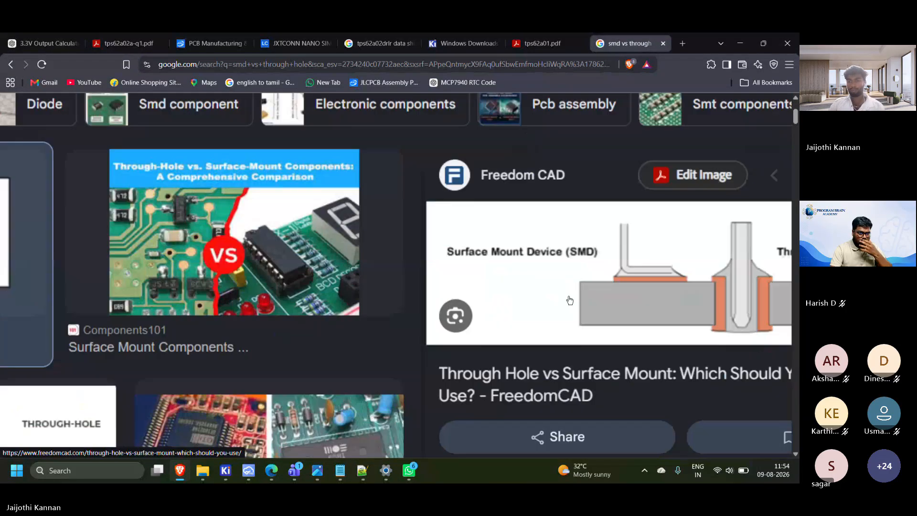
ctrl+scroll(600, 337, down, 3)
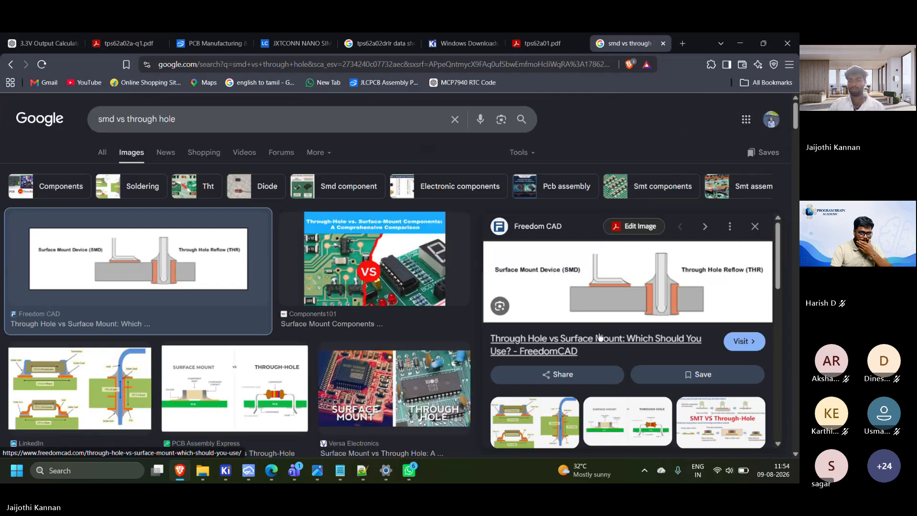
ctrl+scroll(662, 292, up, 5)
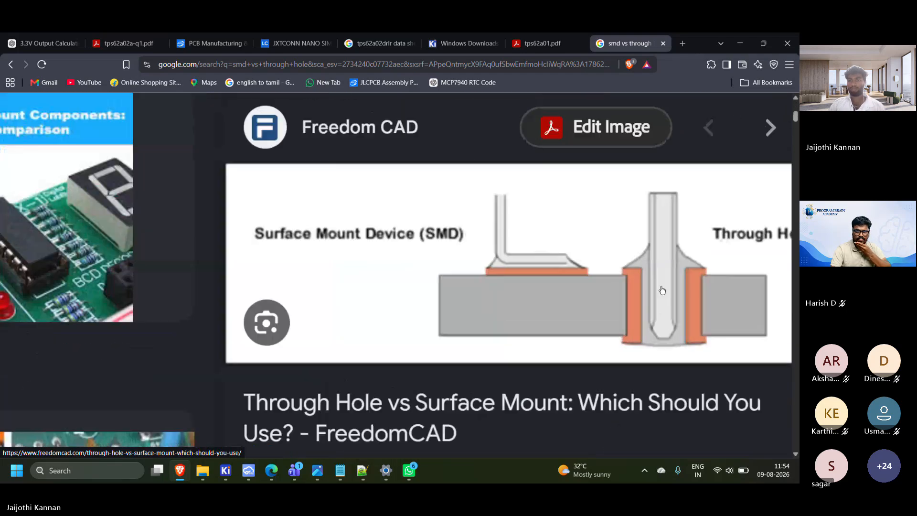
ctrl+scroll(665, 283, down, 2)
click(137, 129)
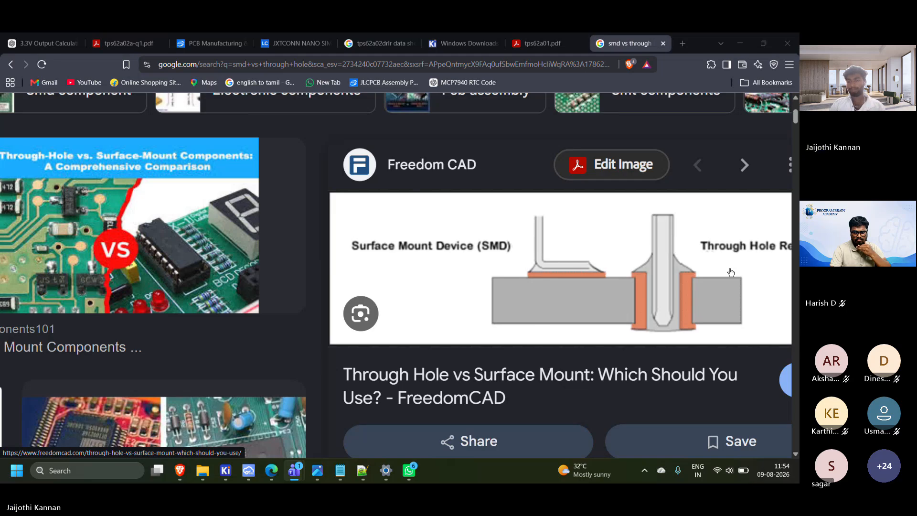
ctrl+scroll(724, 279, down, 4)
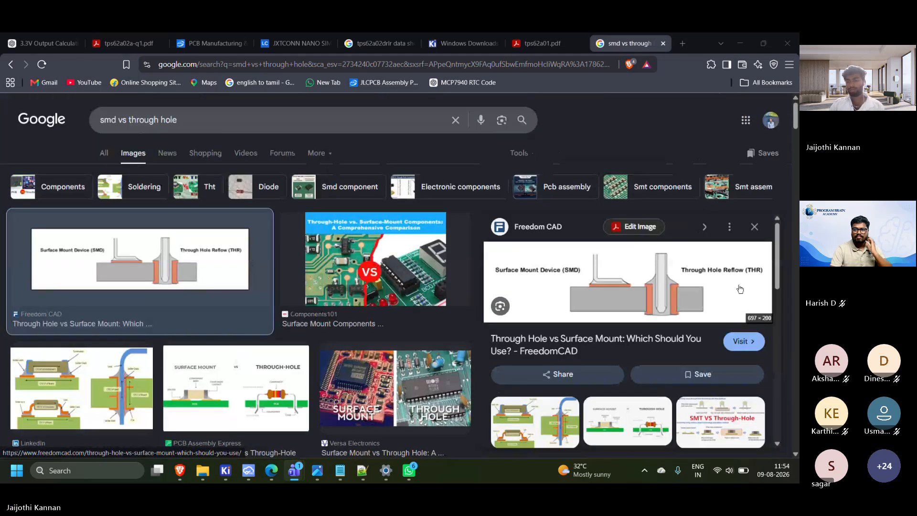
ctrl+scroll(740, 289, up, 4)
ctrl+scroll(740, 289, up, 1)
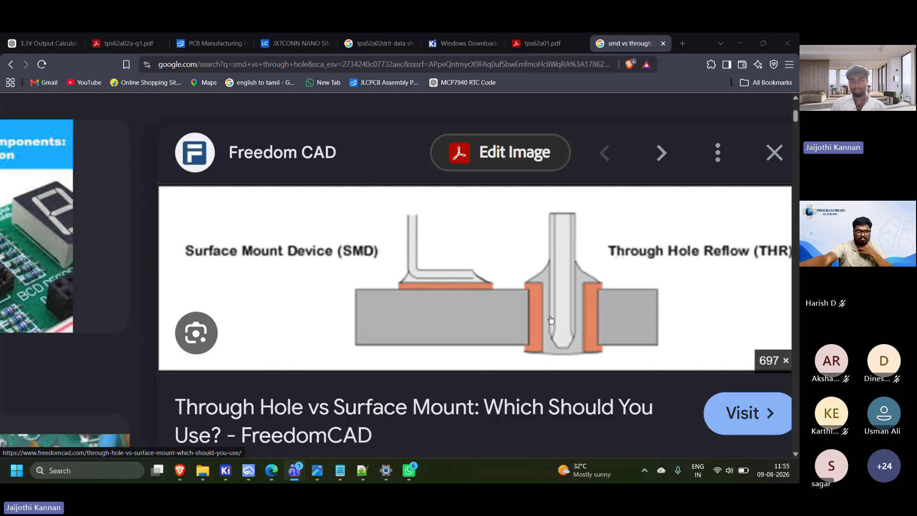
Return from the browser's SMD versus through-hole image to the KiCad Schematic Editor and dismiss the symbol chooser without placing another capacitor
ctrl+scroll(551, 319, down, 2)
ctrl+scroll(550, 320, down, 1)
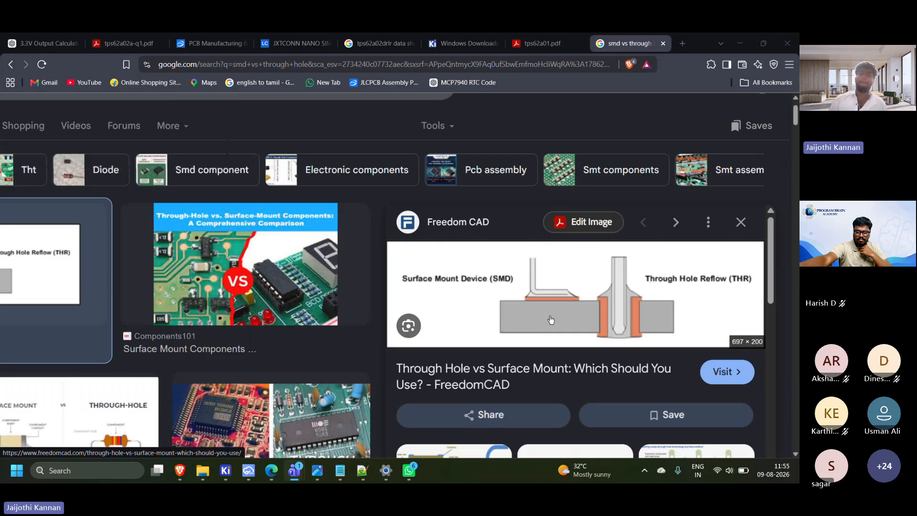
ctrl+scroll(551, 319, down, 1)
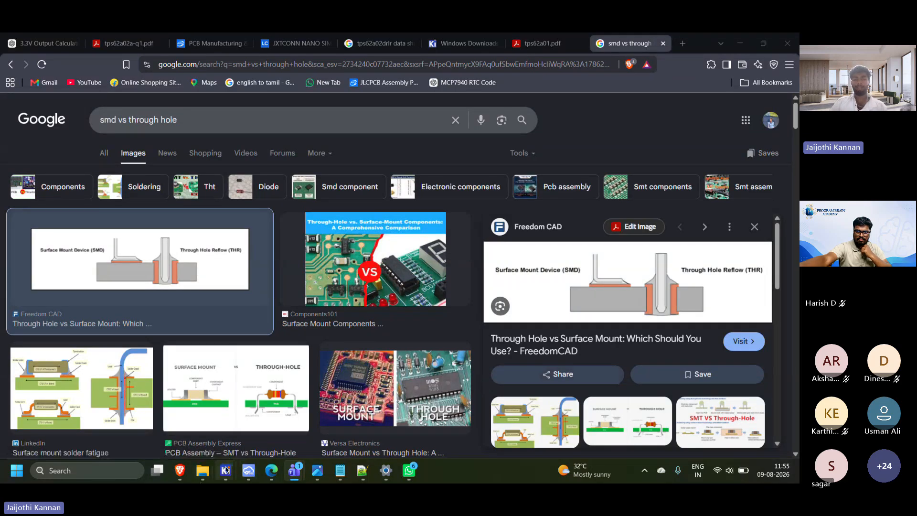
mouse_move(225, 471)
click(276, 413)
click(470, 297)
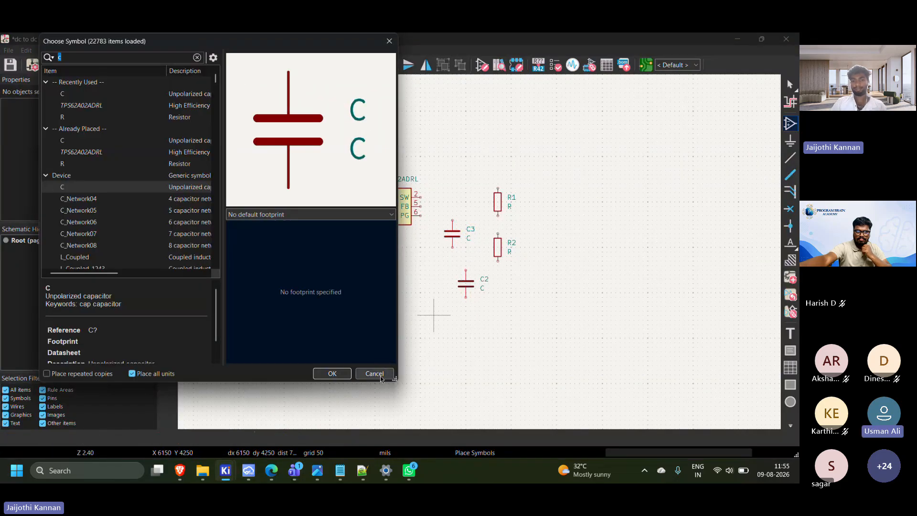
click(375, 373)
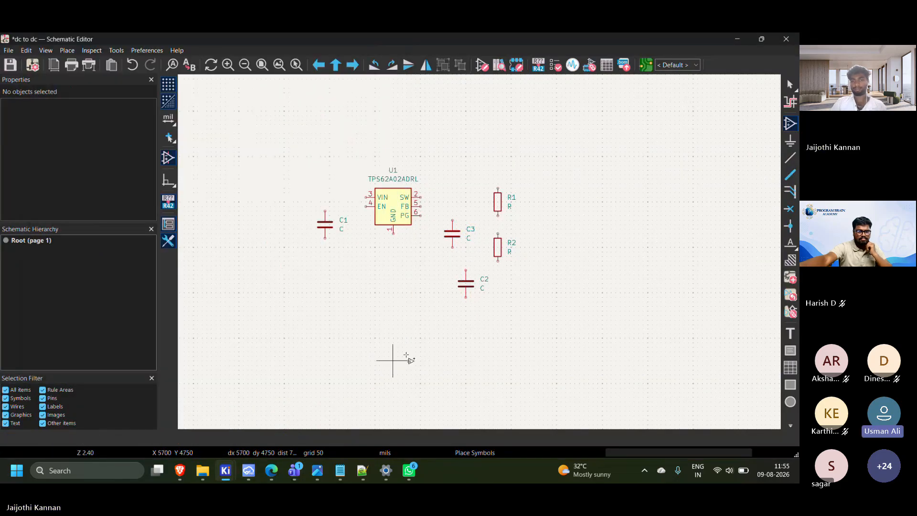
Place an inductor (L) above and between the TPS62A02ADRL regulator and resistor R1, and end symbol placement
click(141, 124)
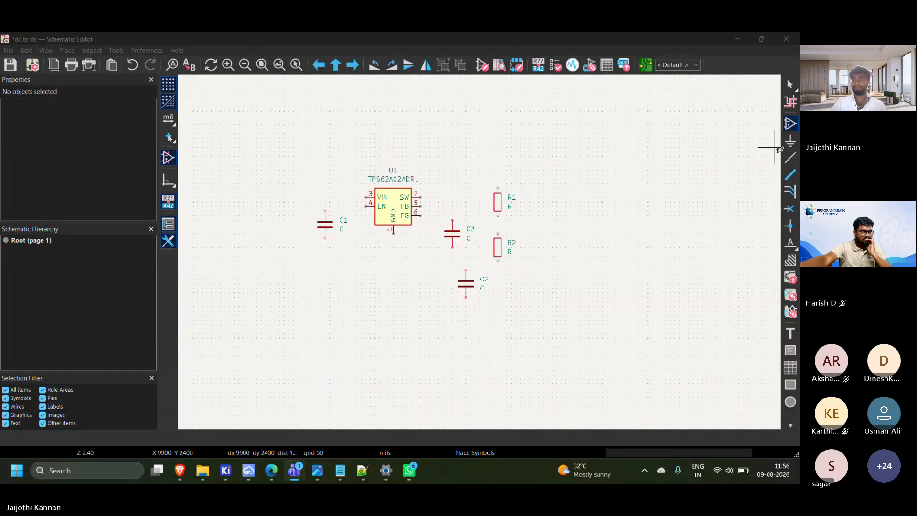
click(197, 102)
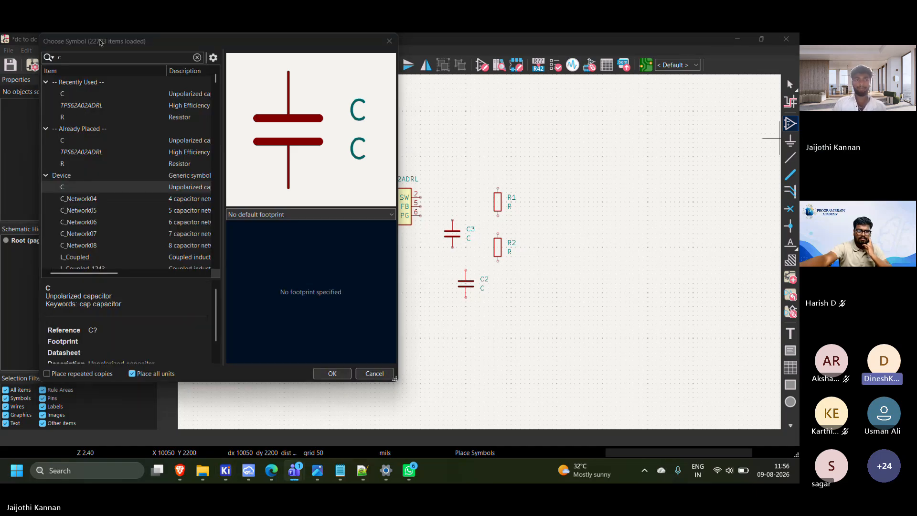
click(85, 57)
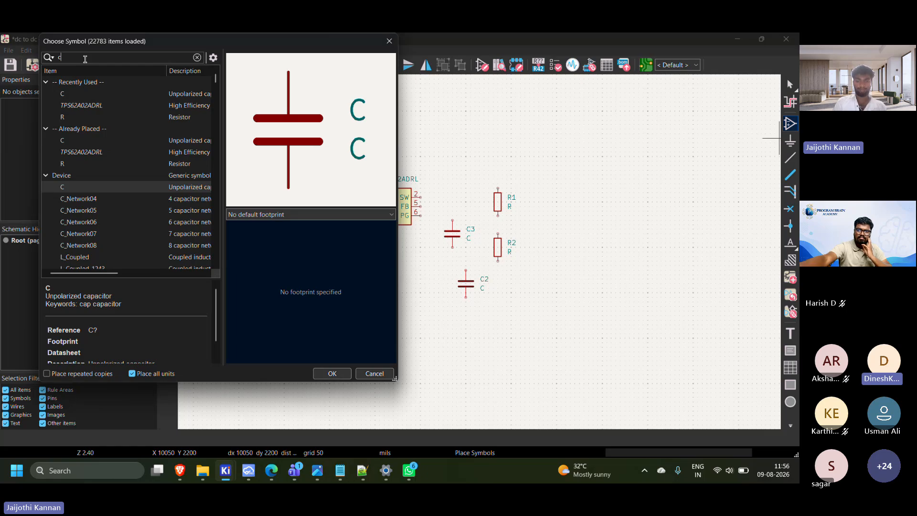
key(BackSpace)
text(l)
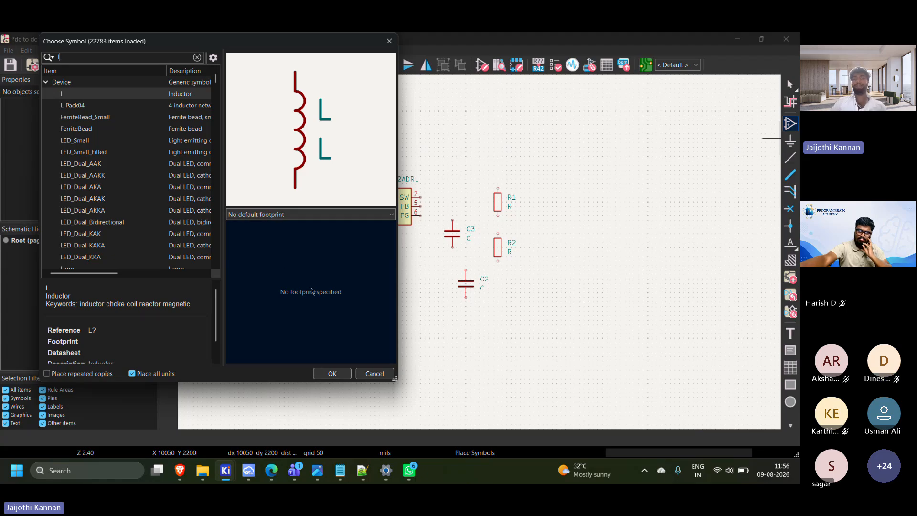
click(332, 374)
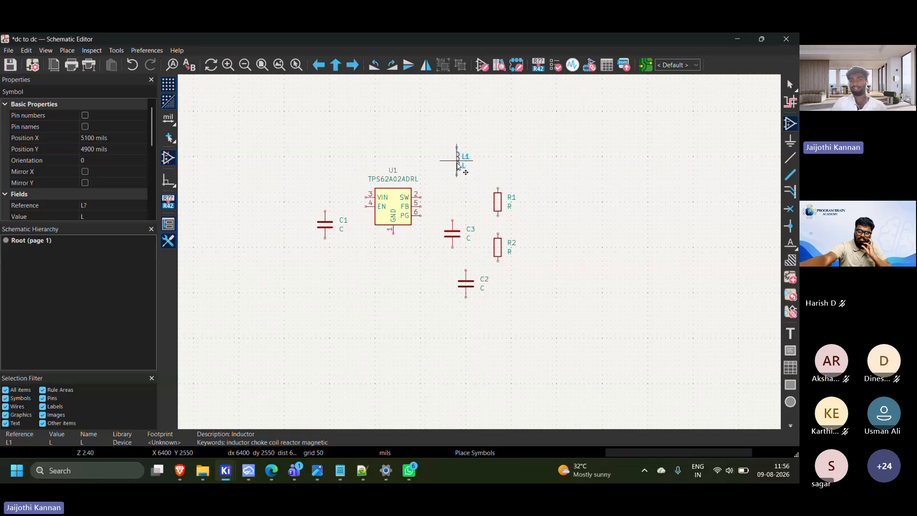
click(459, 160)
key(Escape)
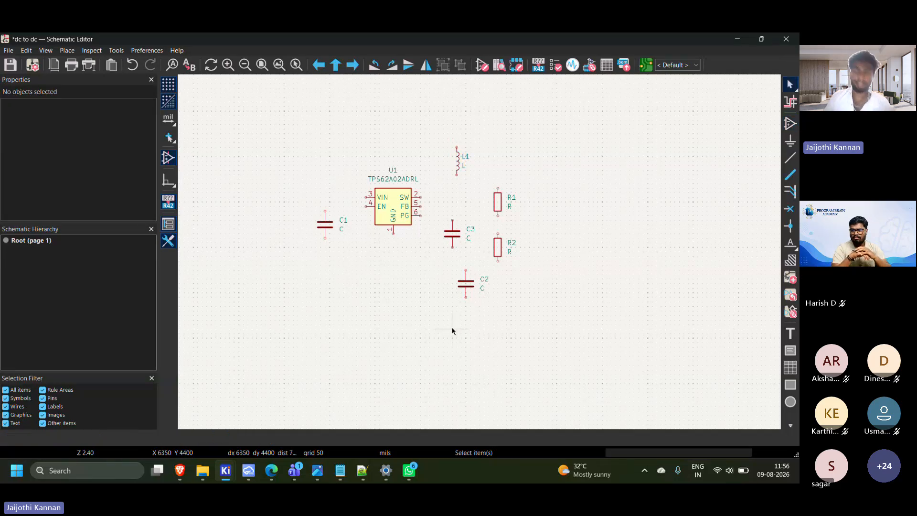
scroll(401, 223, up, 2)
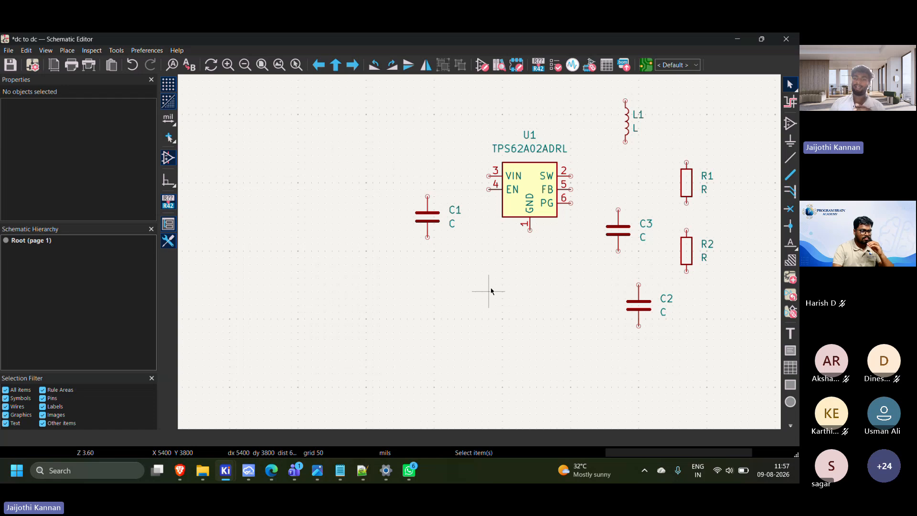
scroll(440, 258, down, 2)
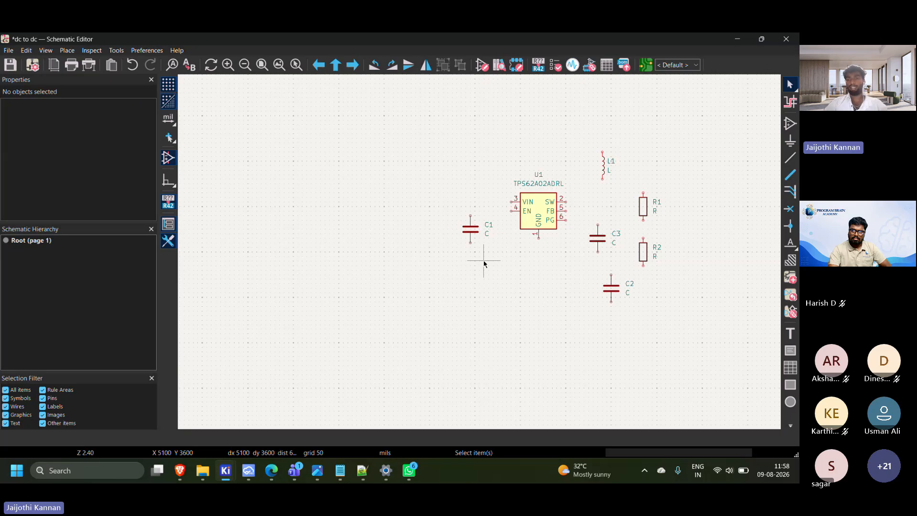
click(637, 105)
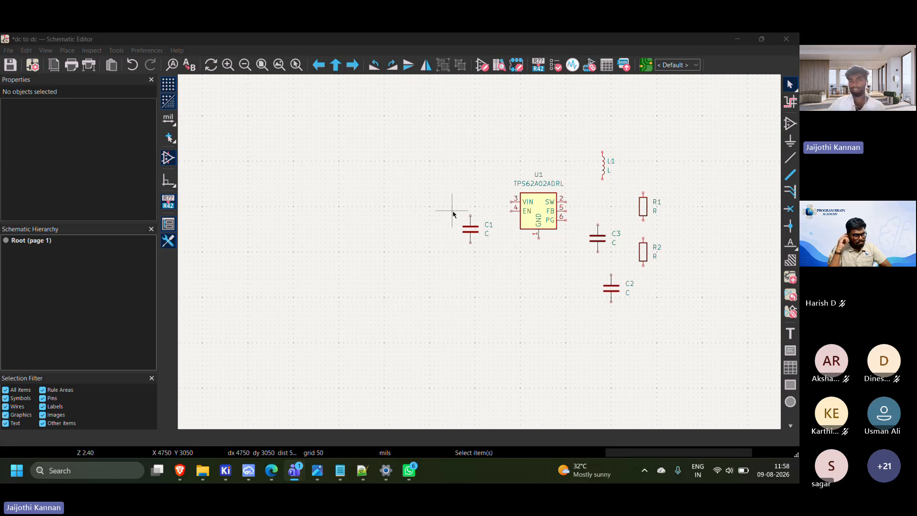
drag(455, 211, 501, 262)
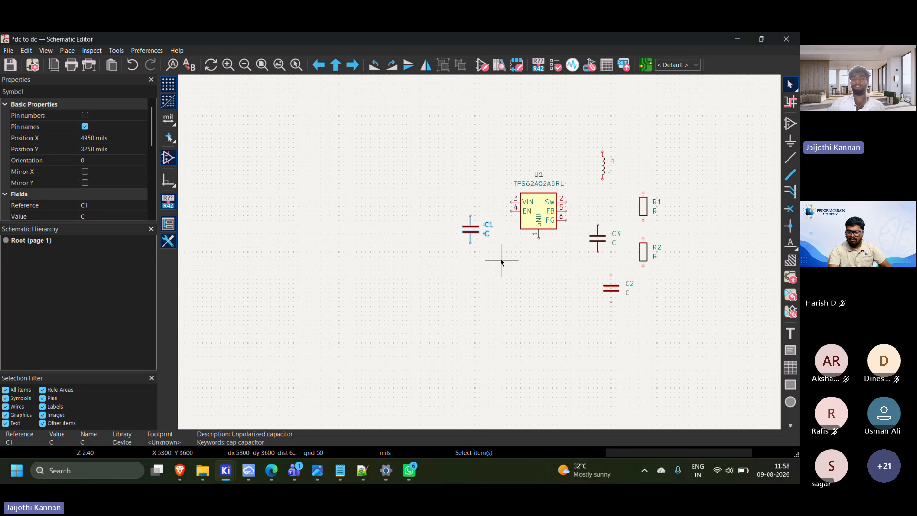
click(466, 262)
drag(497, 252, 454, 203)
click(463, 247)
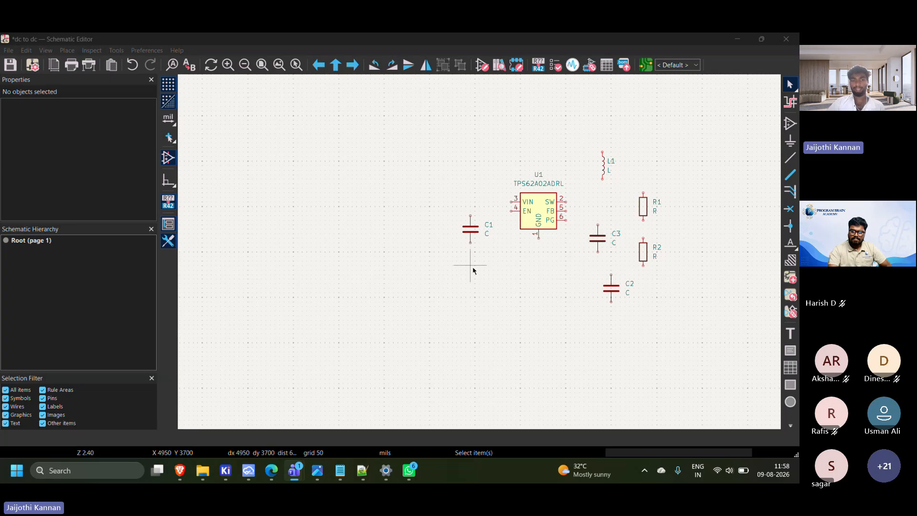
Open the symbol properties of capacitor C1 and clear its Value field
click(470, 229)
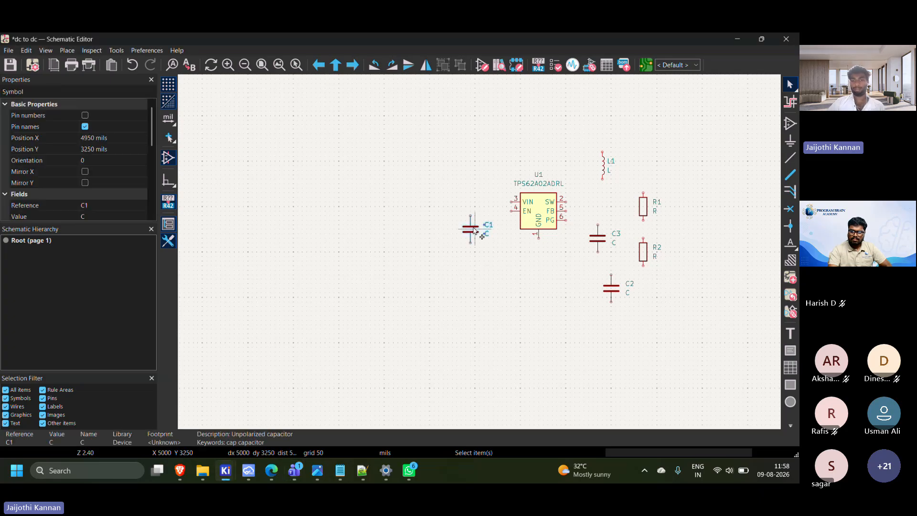
double_click(471, 230)
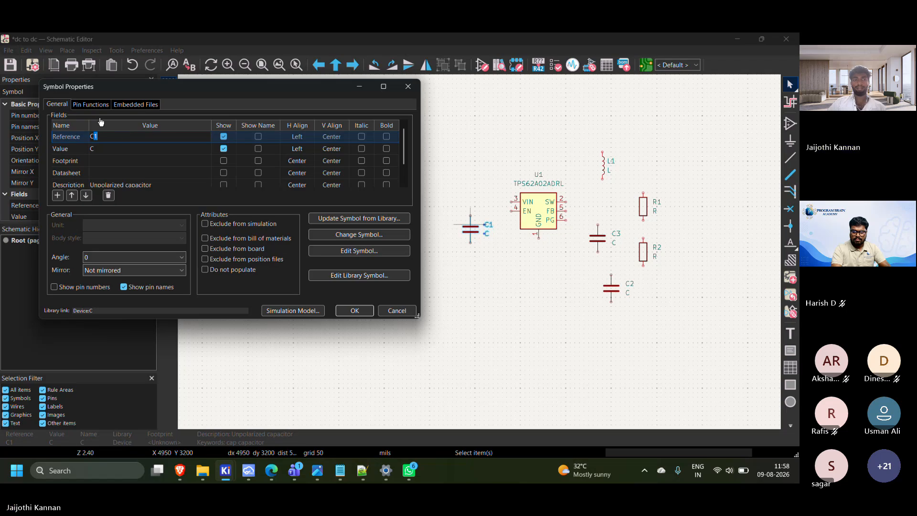
click(122, 161)
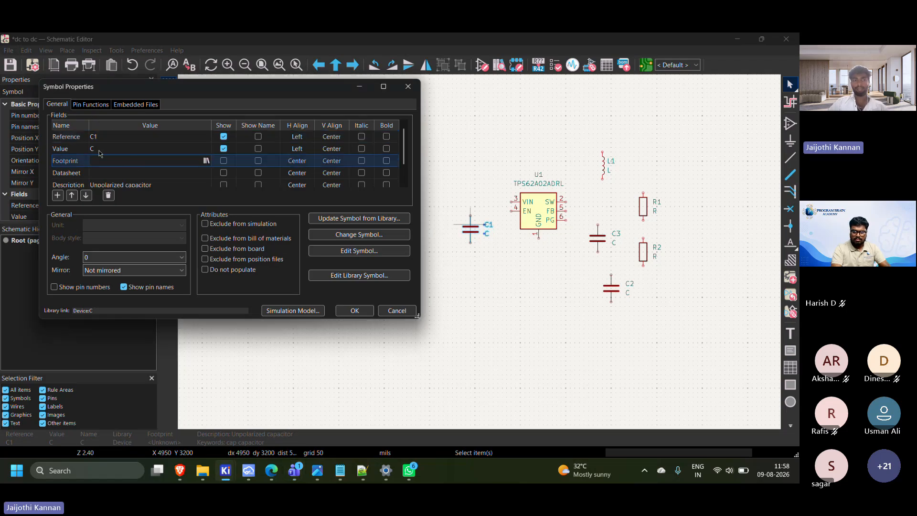
click(164, 147)
key(BackSpace)
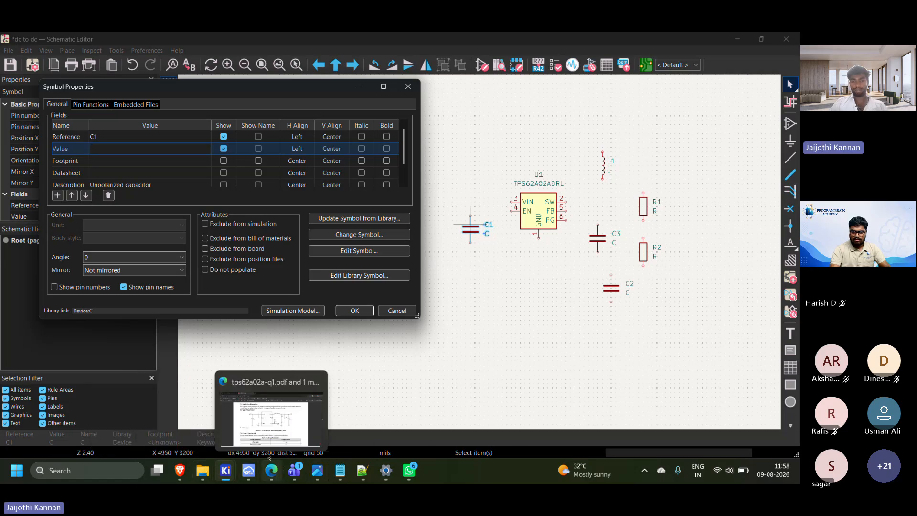
Look up C1 in the List of Components table of tps62a02a-q1.pdf in Microsoft Edge and return to the KiCad symbol properties
click(271, 471)
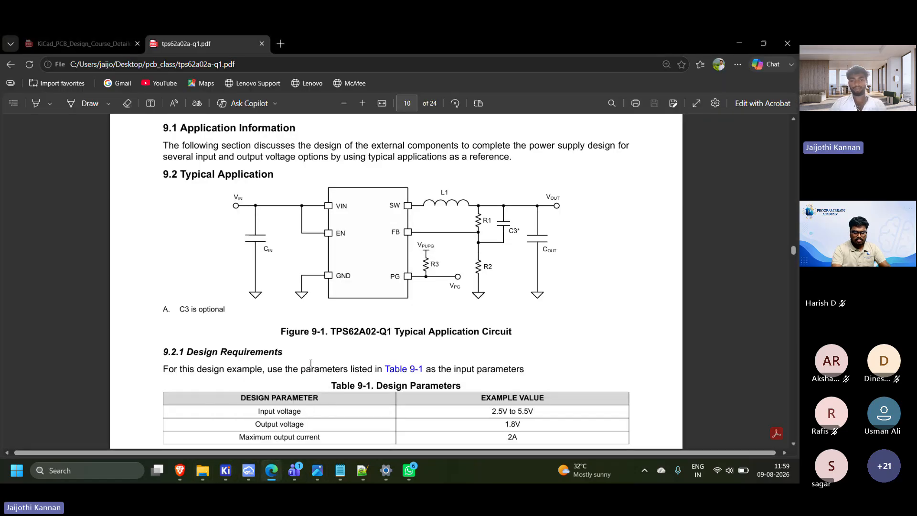
scroll(308, 368, down, 4)
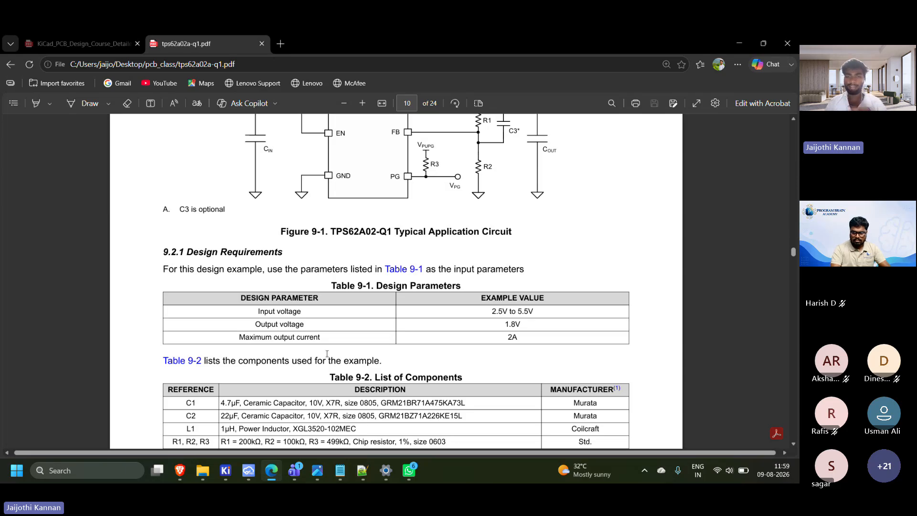
scroll(372, 314, up, 1)
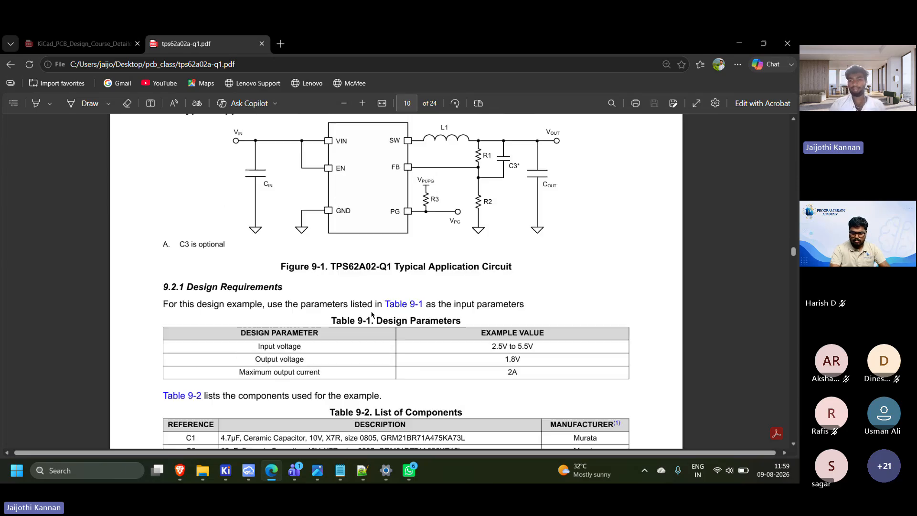
mouse_move(232, 463)
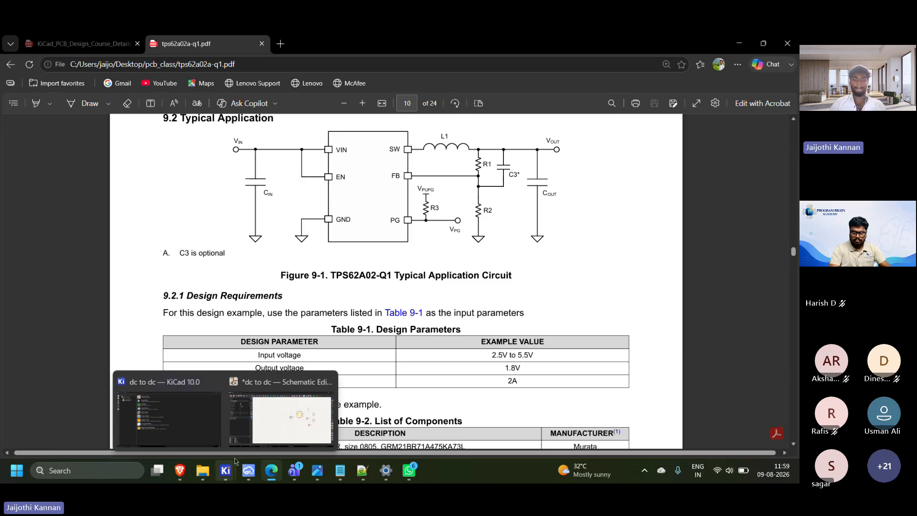
click(280, 419)
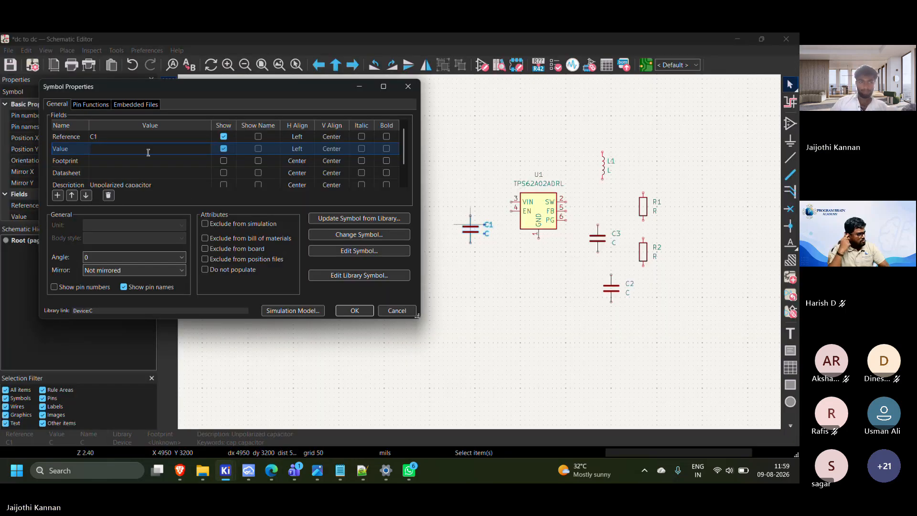
Set the value of capacitor C1 to 4.7uff
text(4)
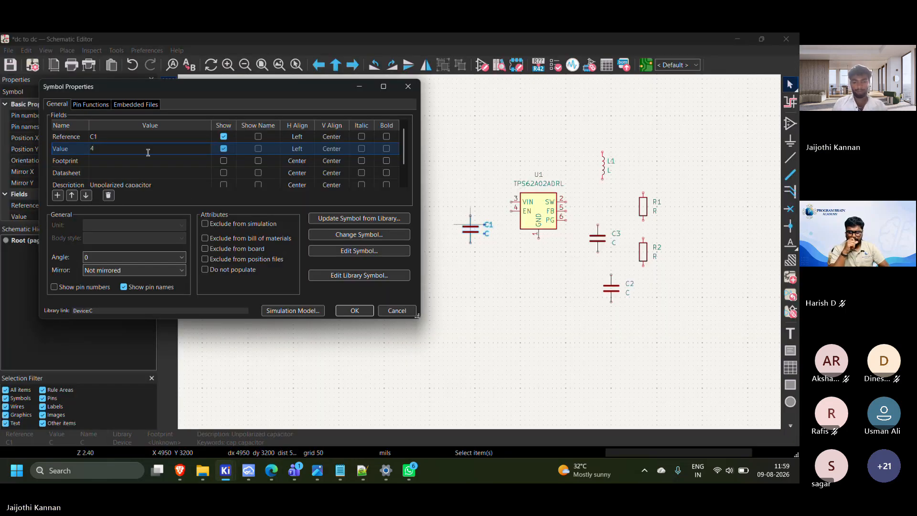
text(.7)
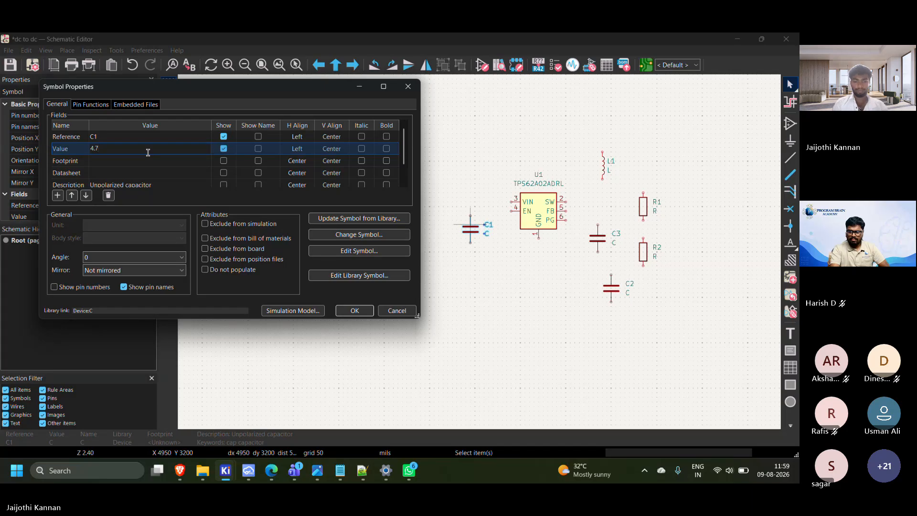
text(uf)
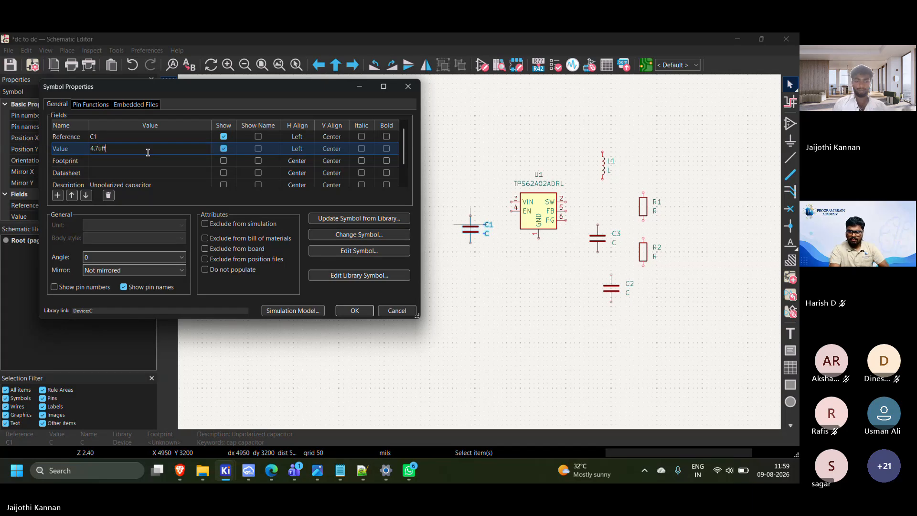
Search the footprint library for c 080 and select C_0805_2012Metric for capacitor C1
click(187, 163)
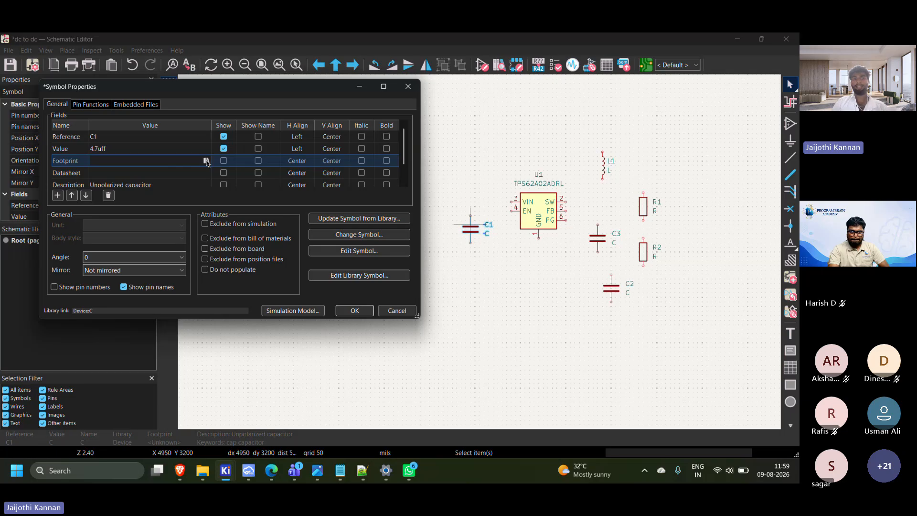
click(206, 161)
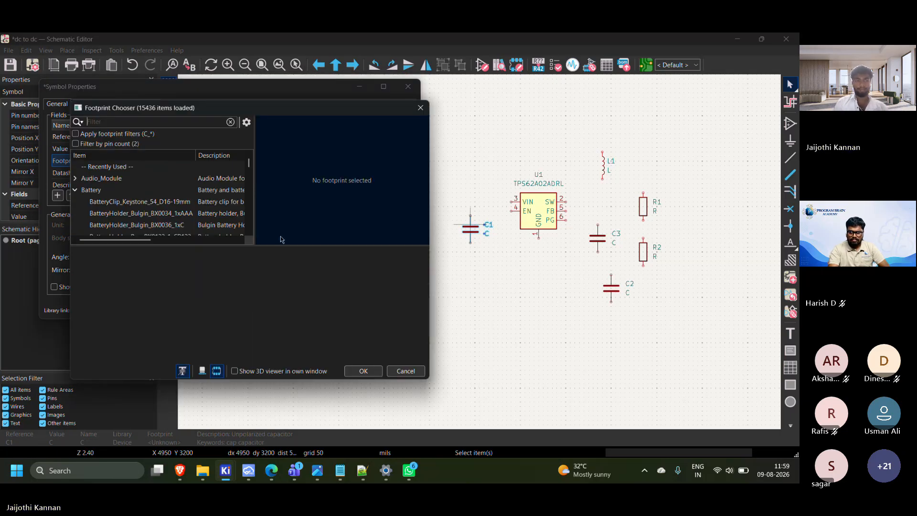
text(c)
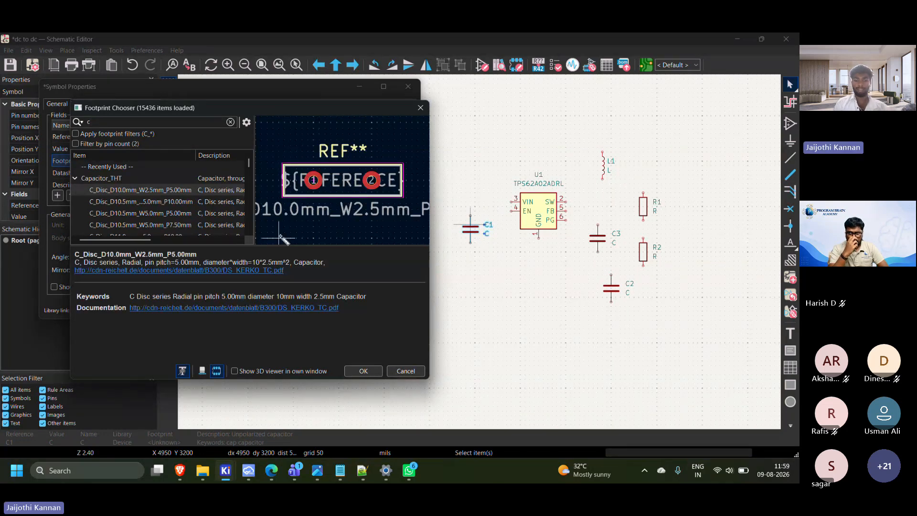
text( 0)
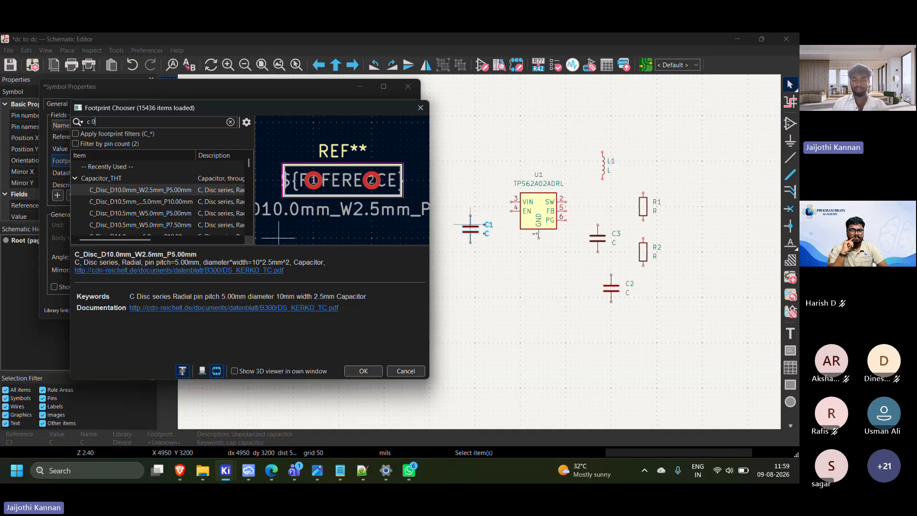
text(80)
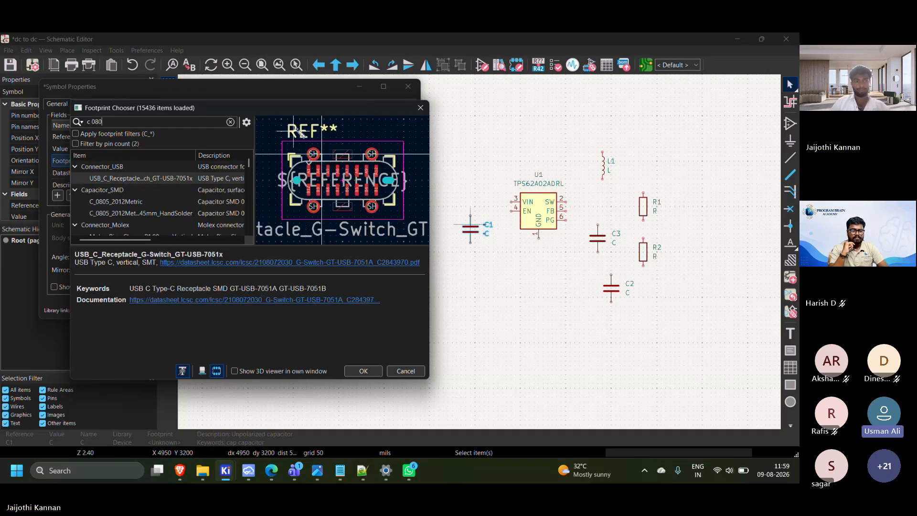
click(162, 202)
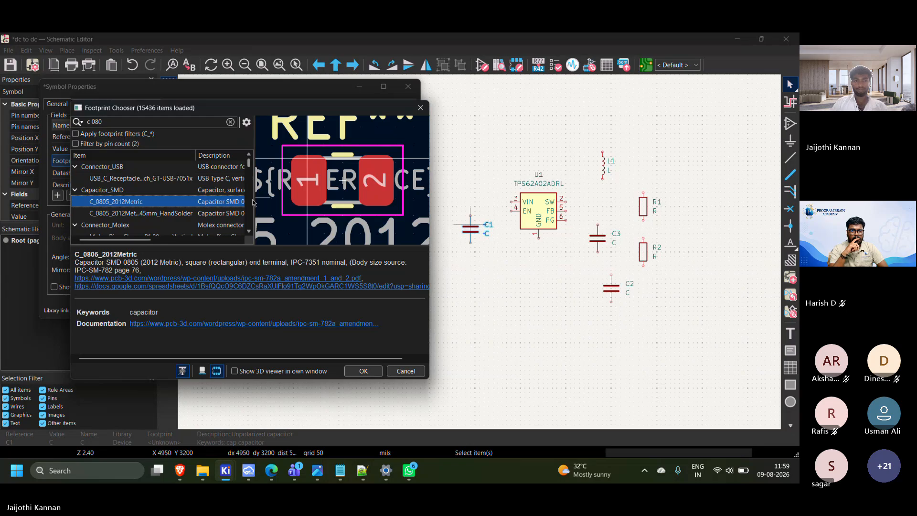
Compare the standard and hand-solder 0805 capacitor footprints, choose C_0805_2012Metric for C1, and close the symbol properties
drag(429, 197, 519, 197)
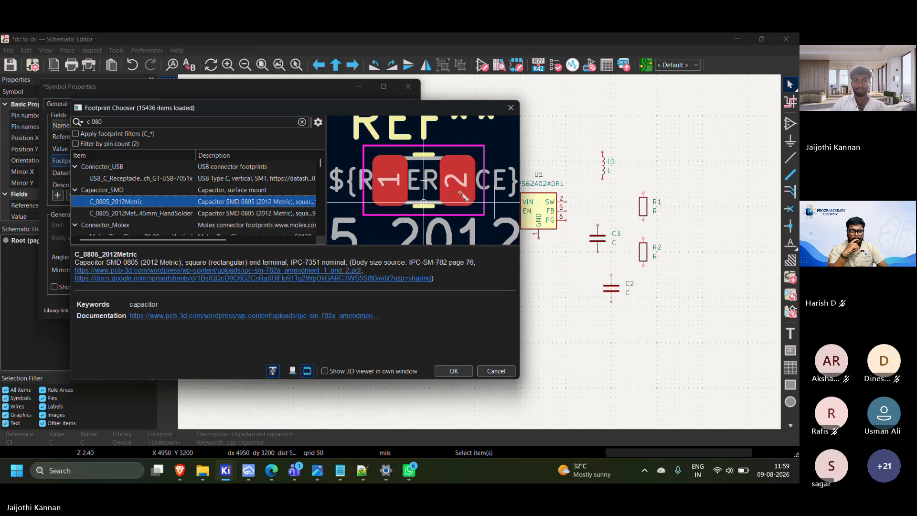
click(275, 215)
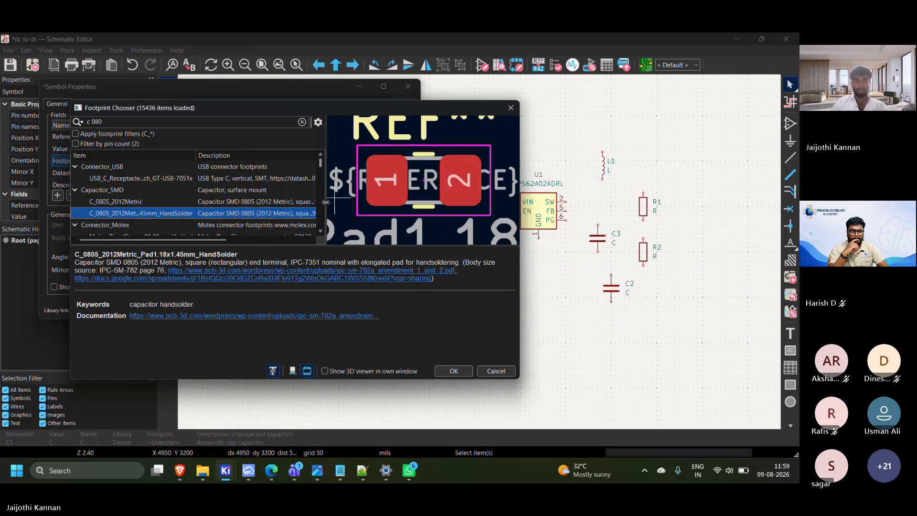
drag(326, 210, 381, 215)
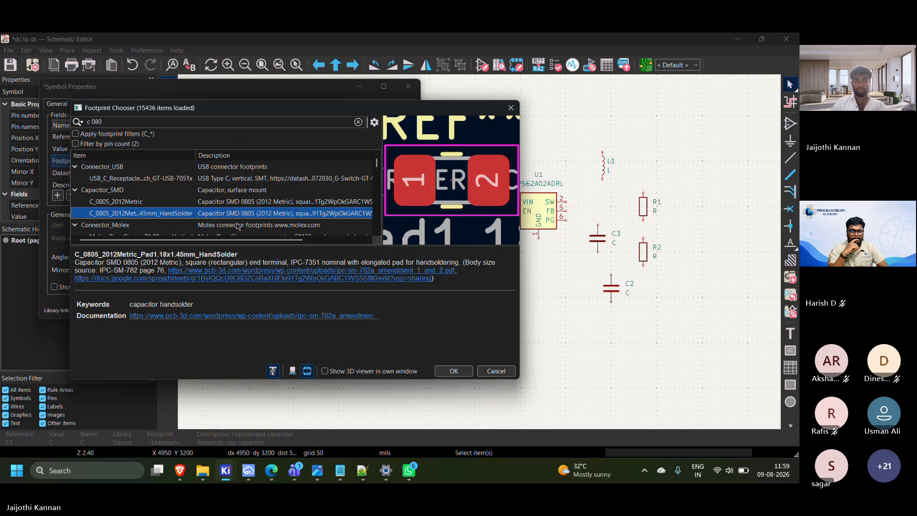
click(163, 206)
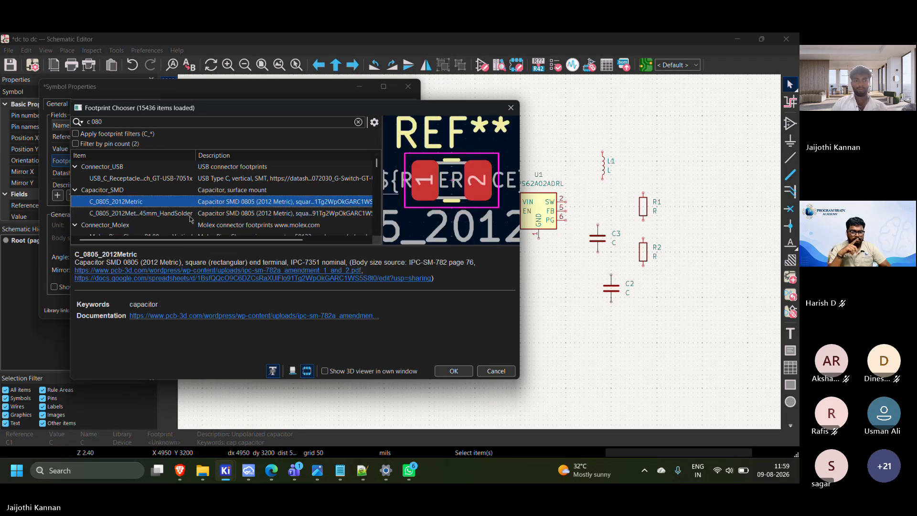
click(114, 215)
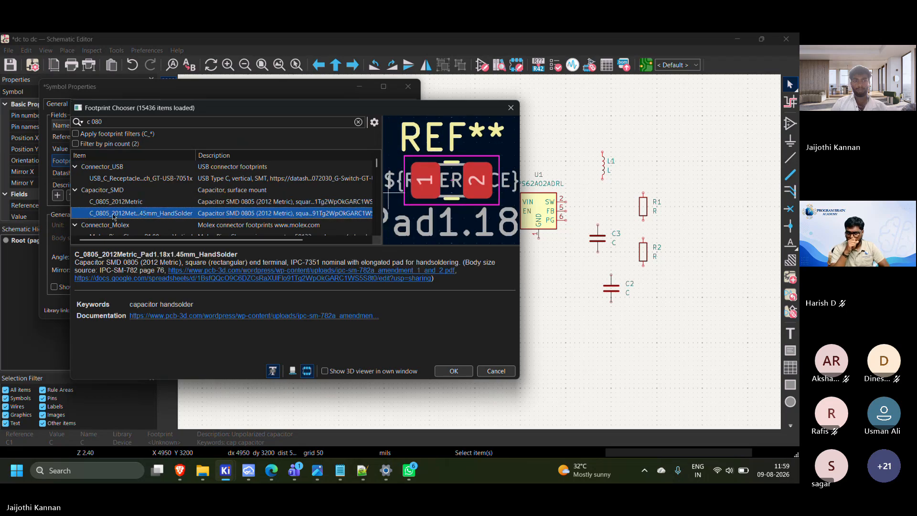
scroll(145, 214, down, 3)
scroll(144, 214, up, 2)
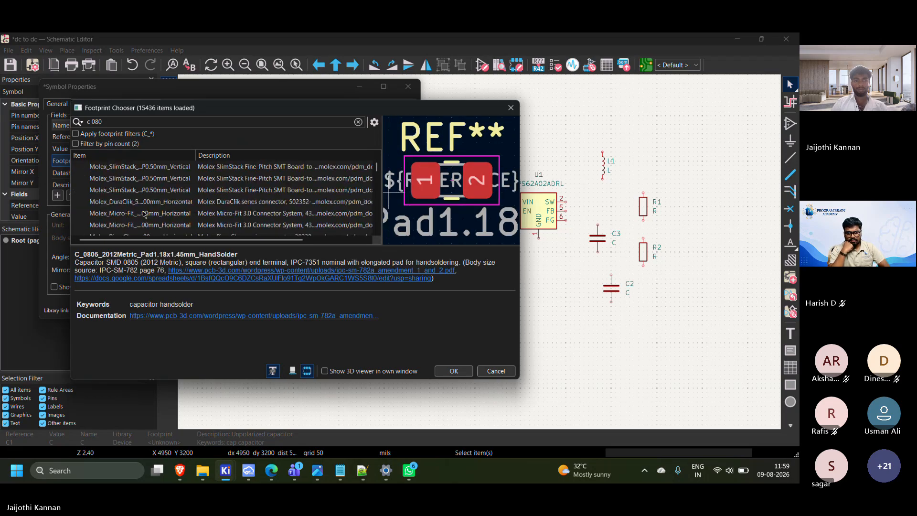
click(144, 214)
scroll(144, 214, up, 2)
click(128, 201)
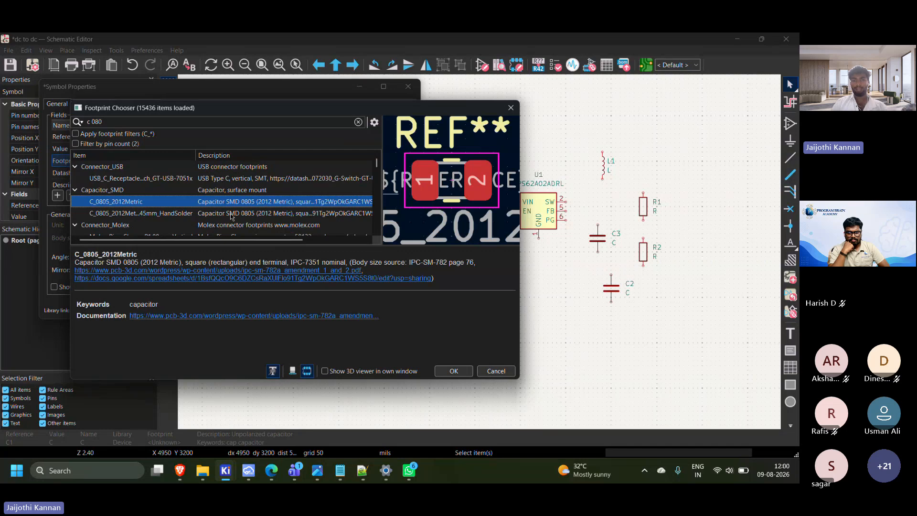
click(186, 214)
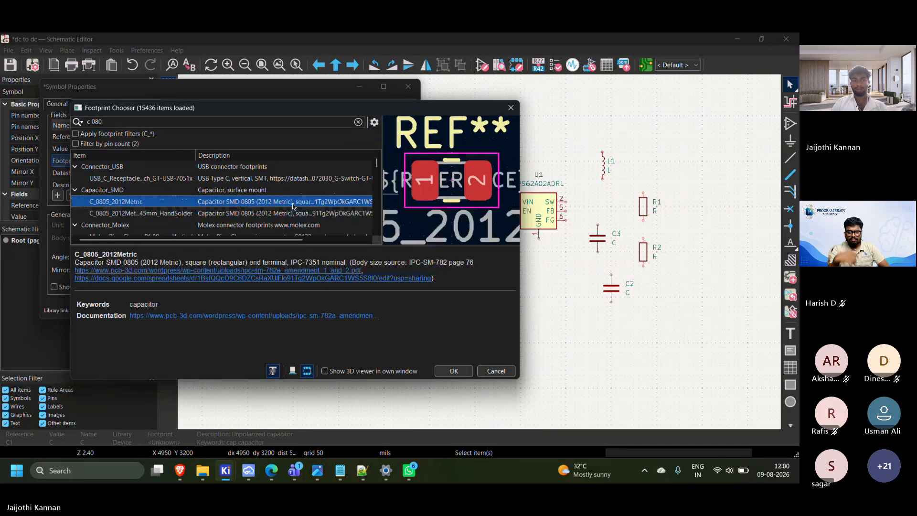
key(Up)
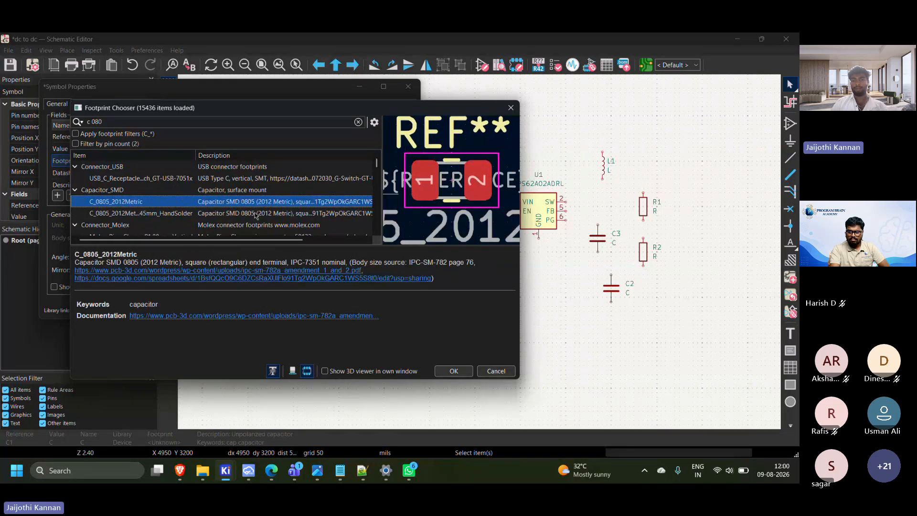
click(453, 371)
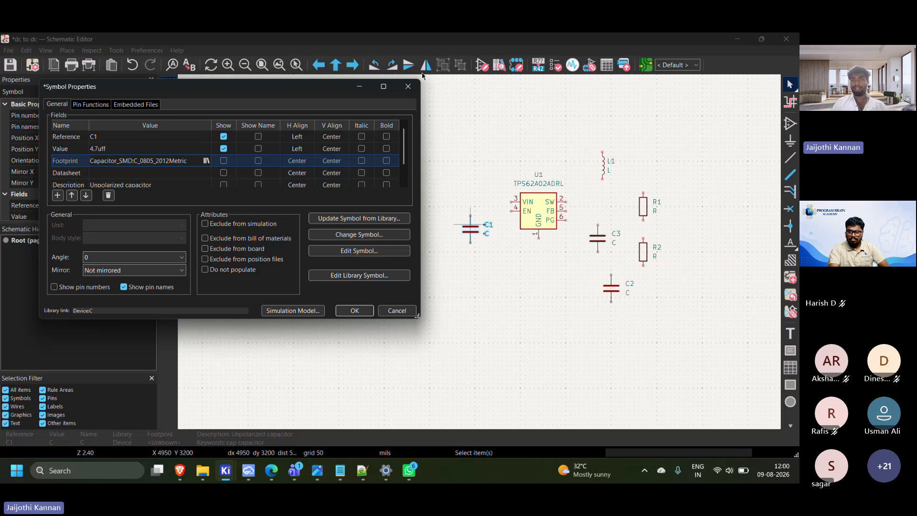
key(Return)
Delete capacitors C2 and C3 between the TPS62A02ADRL regulator and the resistors
scroll(482, 206, up, 3)
scroll(449, 191, down, 3)
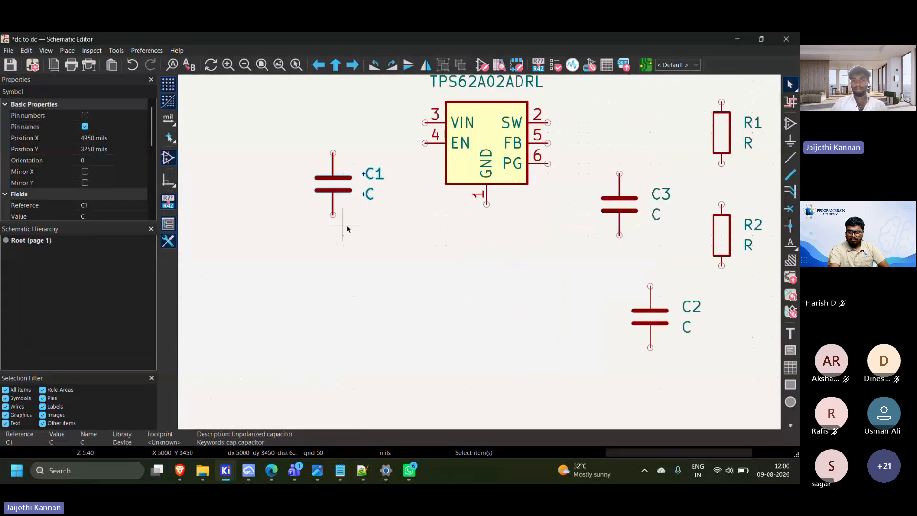
click(385, 248)
click(456, 228)
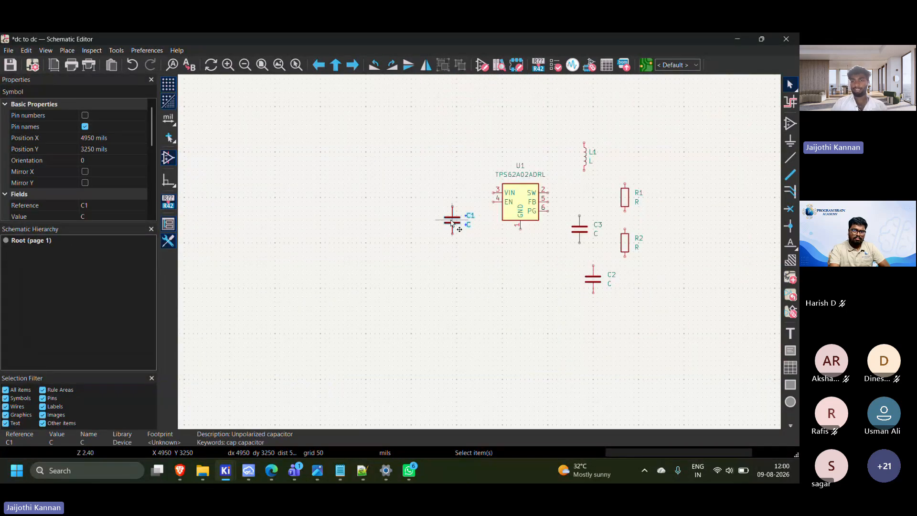
click(525, 283)
middle_drag(591, 234, 475, 157)
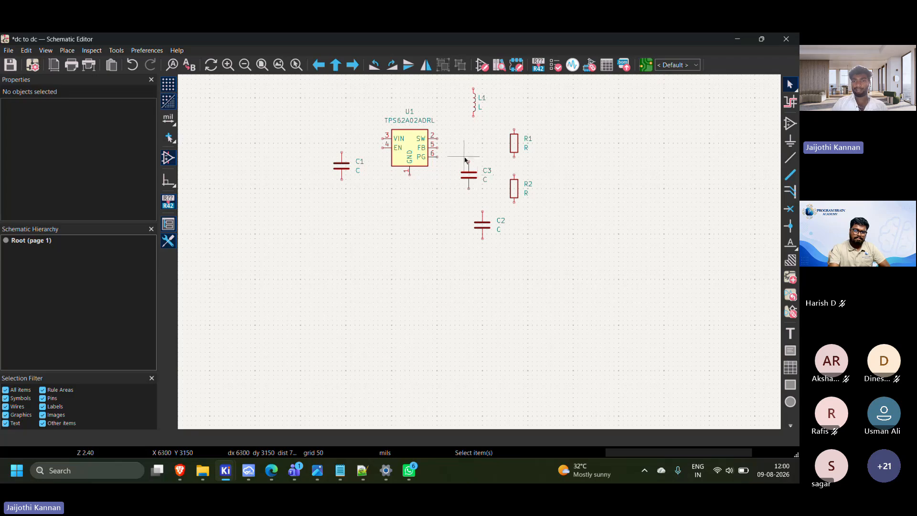
drag(460, 155, 499, 251)
key(Delete)
Copy capacitor C1 and place two copies side by side below C1 and the TPS62A02ADRL regulator
drag(319, 148, 365, 184)
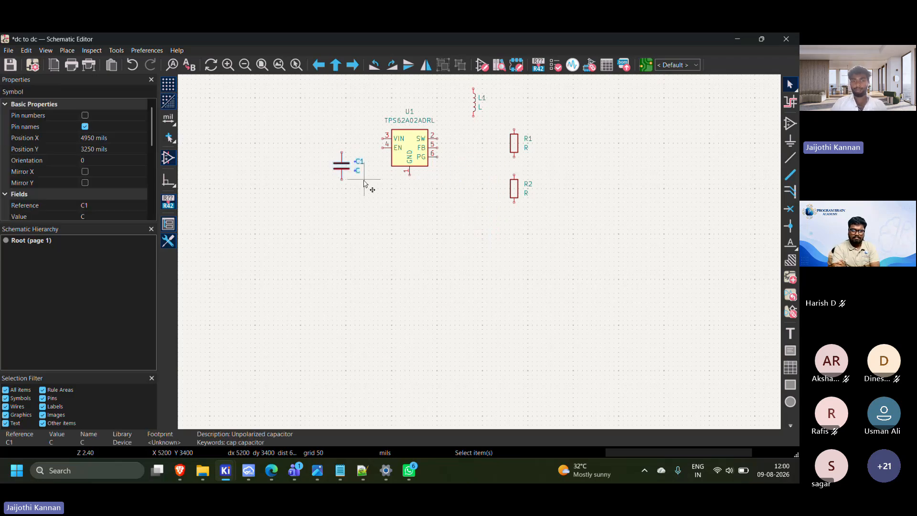
key(ctrl+c)
click(369, 234)
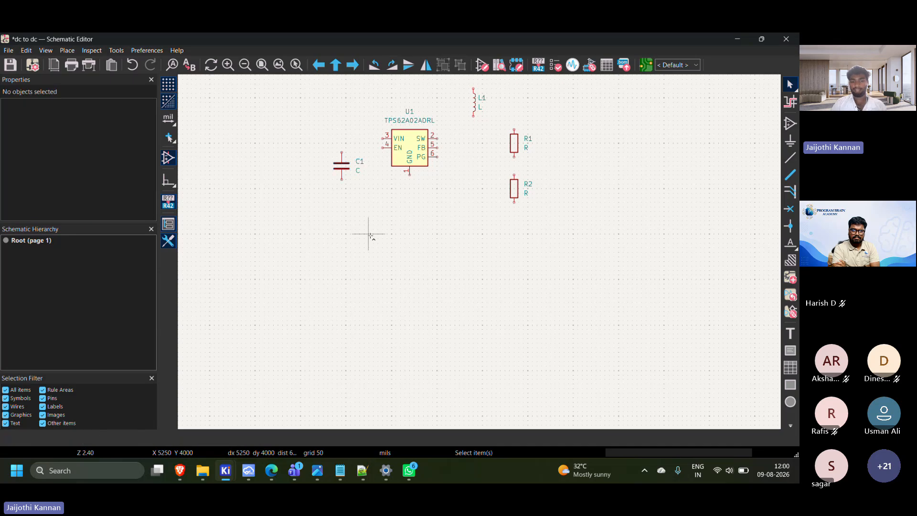
key(ctrl+v)
click(414, 249)
key(Escape)
key(ctrl+v)
click(433, 235)
click(364, 200)
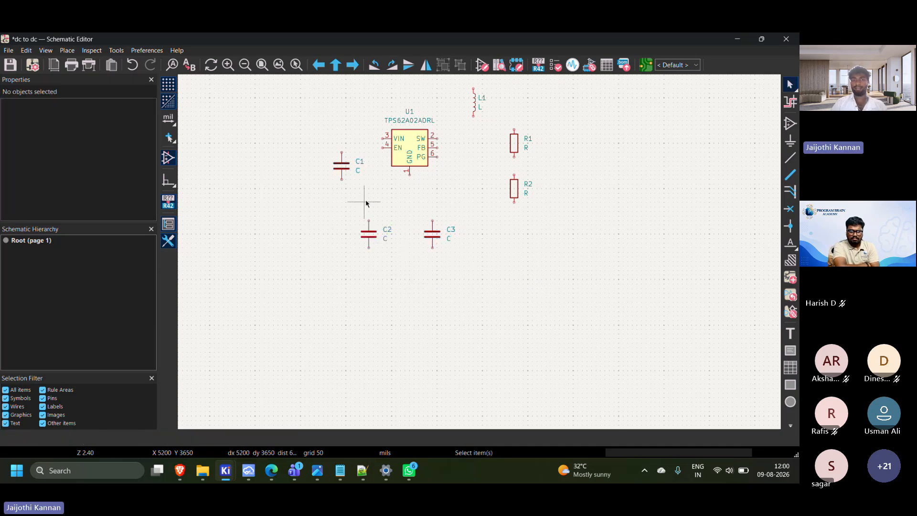
scroll(364, 201, up, 4)
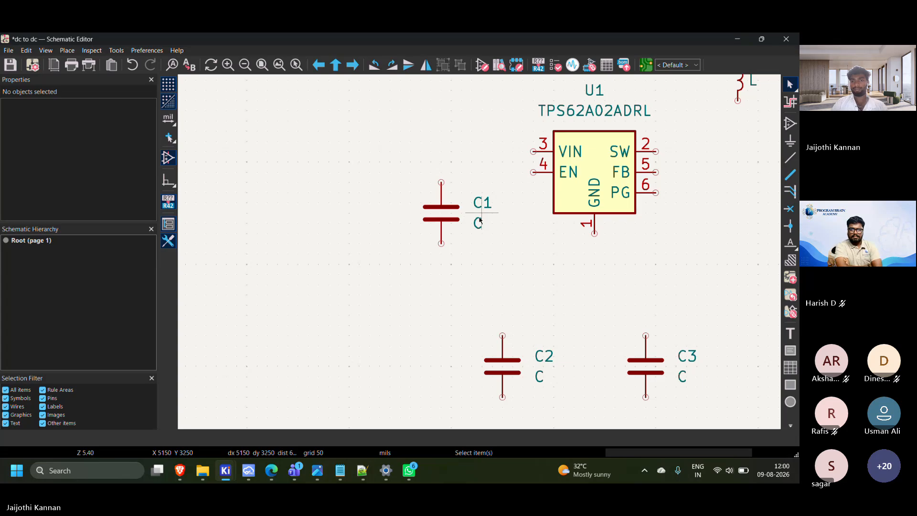
click(445, 214)
double_click(444, 213)
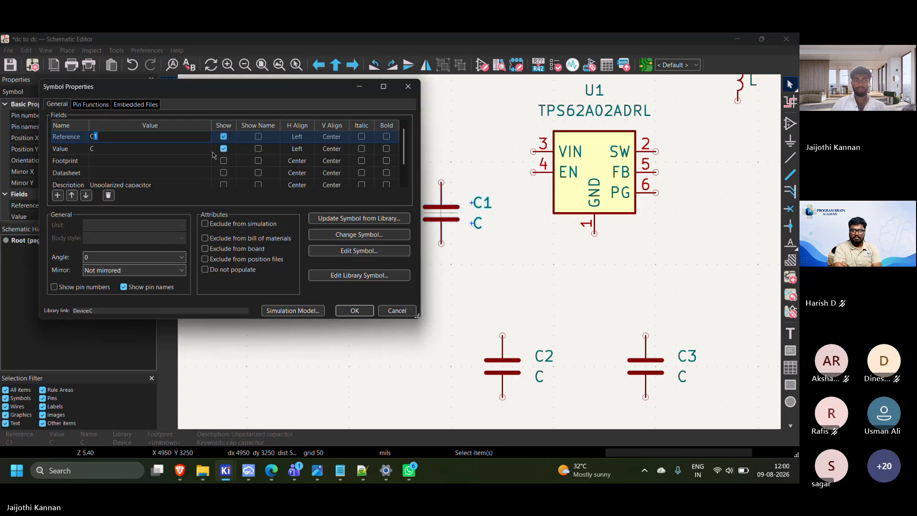
click(123, 148)
click(124, 148)
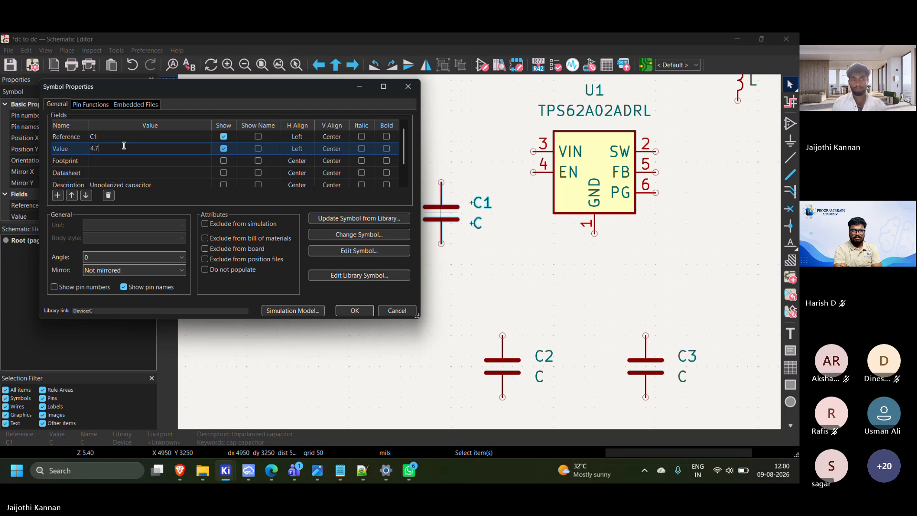
key(Return)
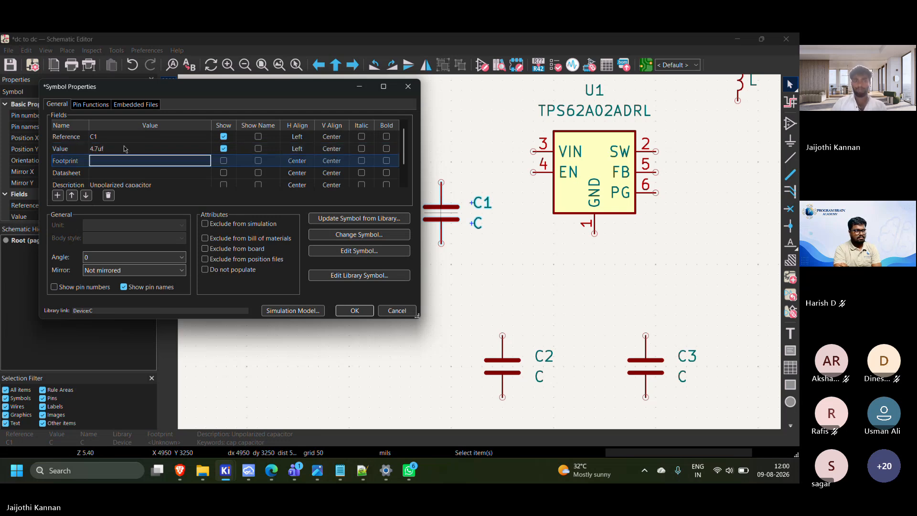
click(397, 311)
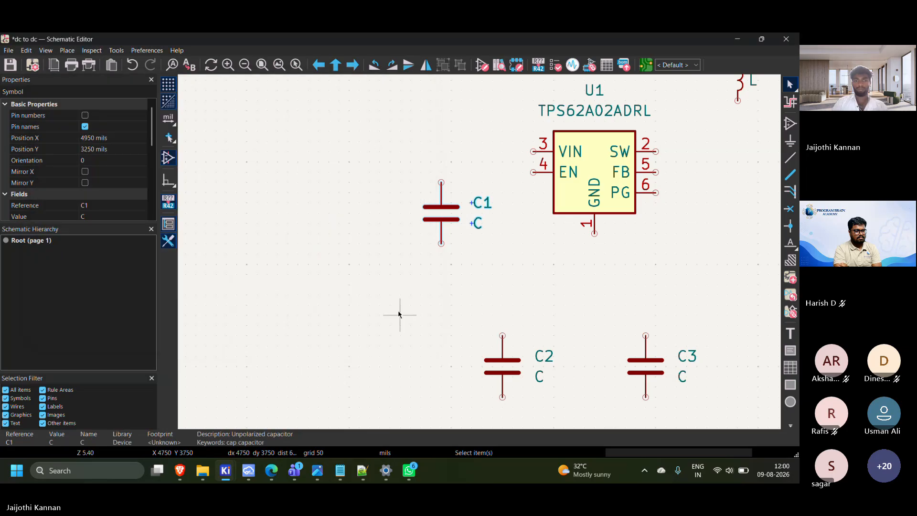
Set the value of capacitor C1 to 4.7uf by editing its value text on the schematic
double_click(477, 223)
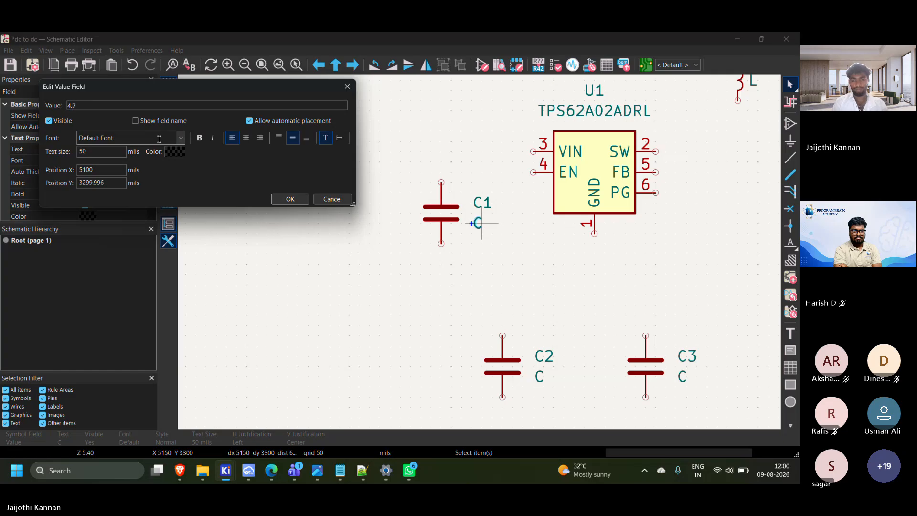
text(4.7)
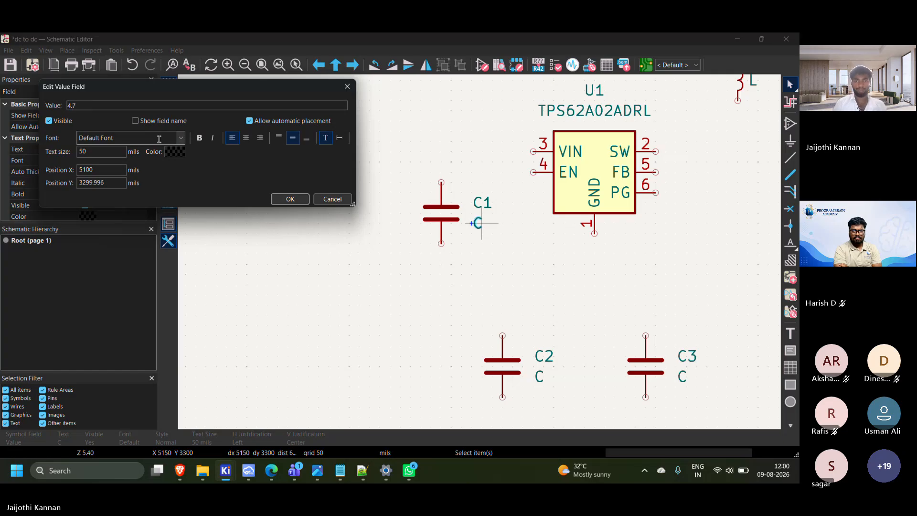
text(uf)
key(Return)
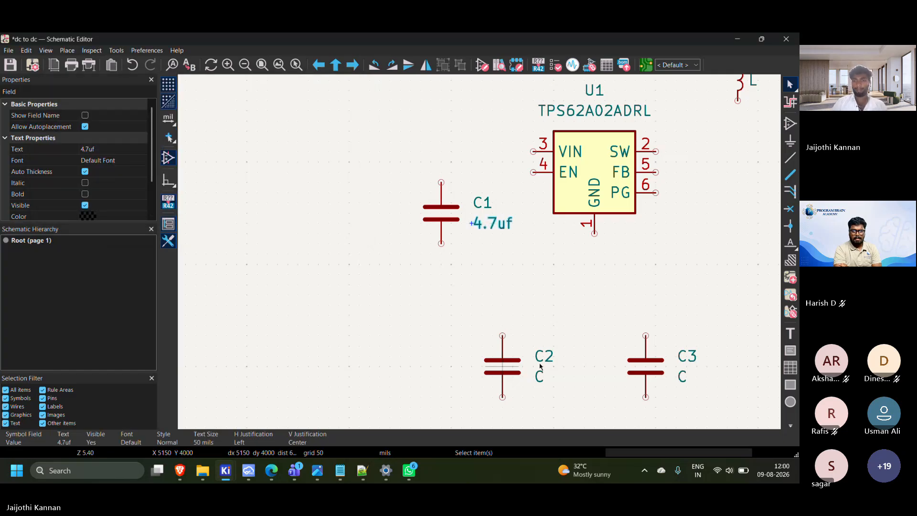
Set the value of capacitor C2 to 22uf by editing its value text on the schematic
scroll(540, 366, up, 3)
double_click(460, 282)
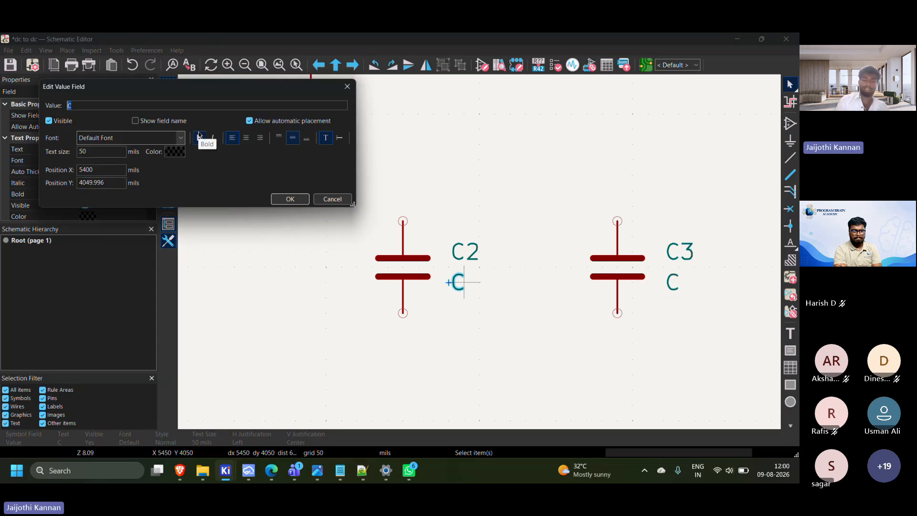
key(BackSpace)
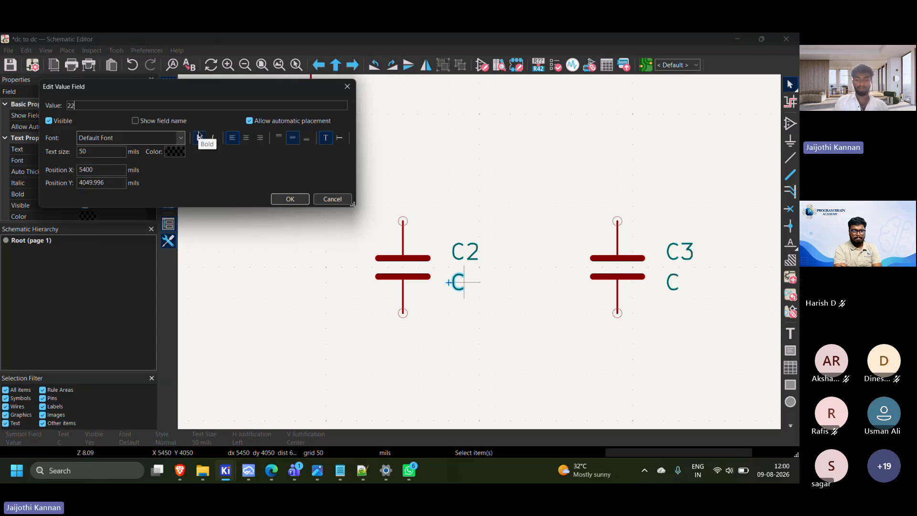
text(22uf)
key(Return)
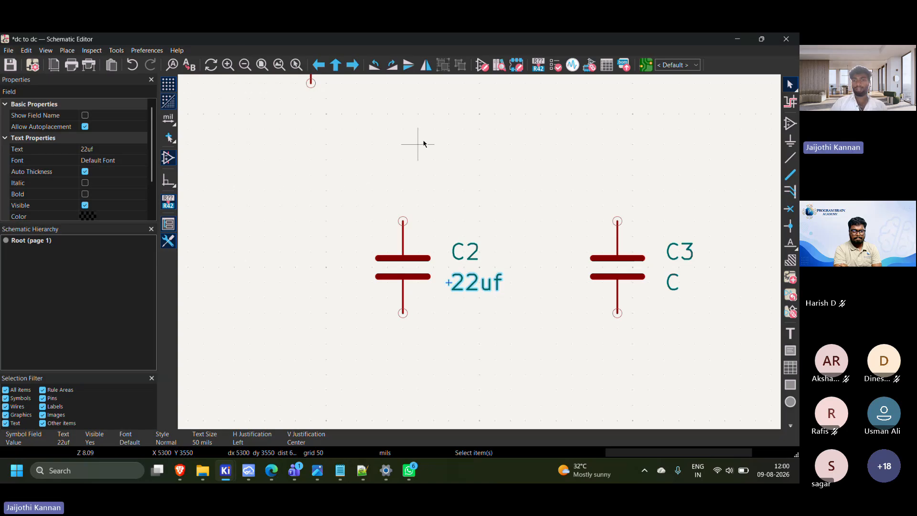
scroll(509, 285, down, 3)
scroll(508, 285, up, 2)
double_click(459, 246)
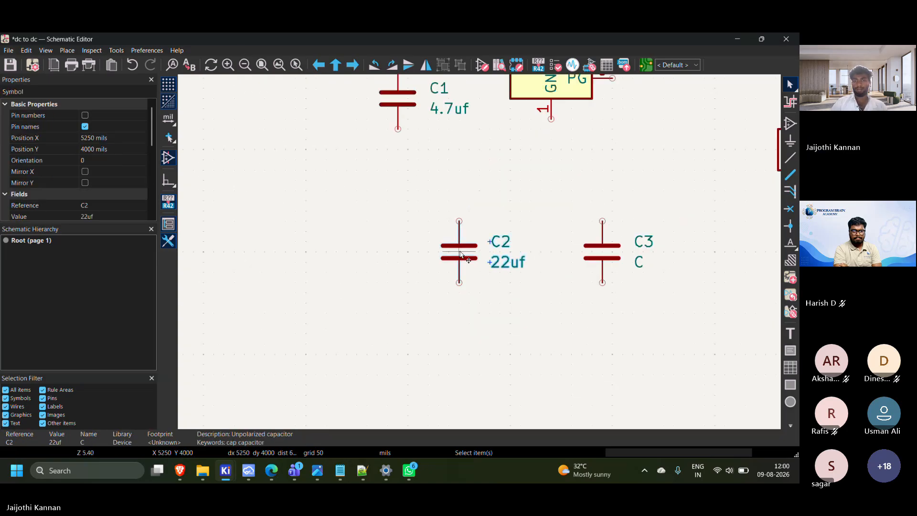
click(192, 163)
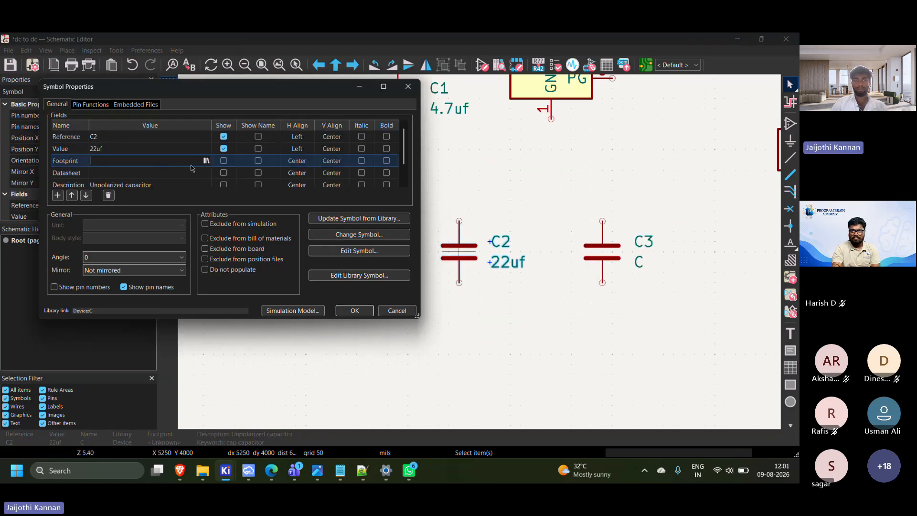
click(408, 87)
Open the footprint chooser for capacitor C1 and search the footprint libraries for capa
middle_drag(486, 146, 489, 208)
click(404, 158)
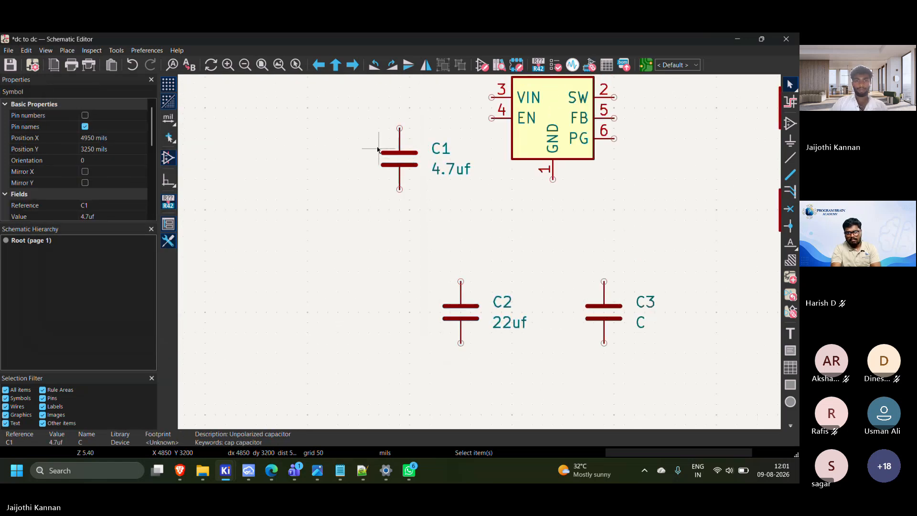
click(387, 148)
double_click(399, 158)
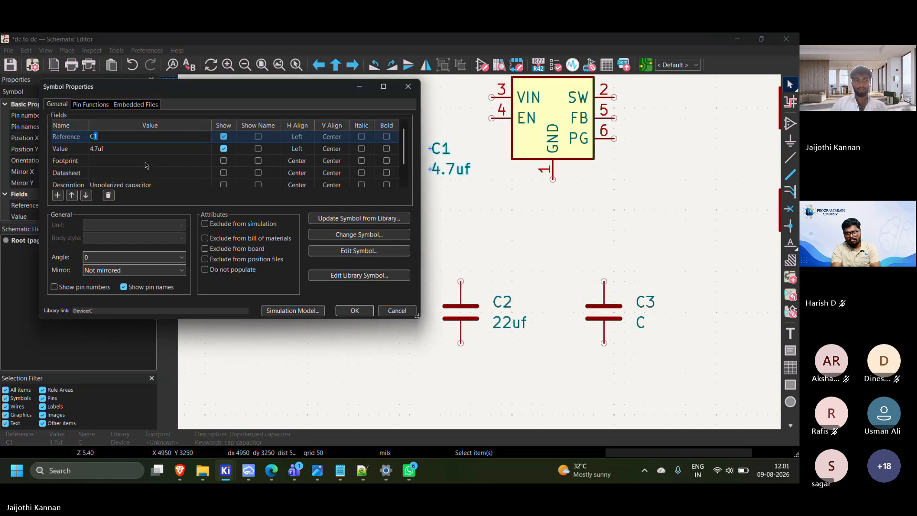
click(203, 162)
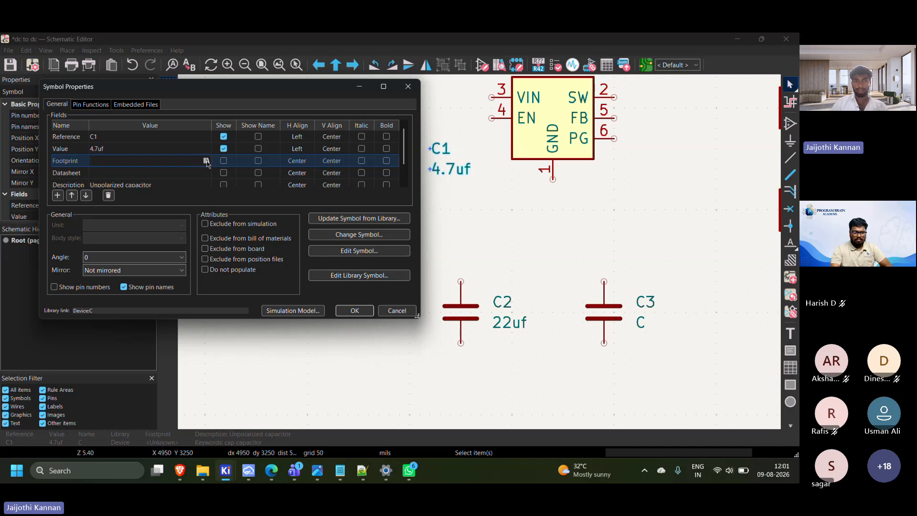
click(205, 161)
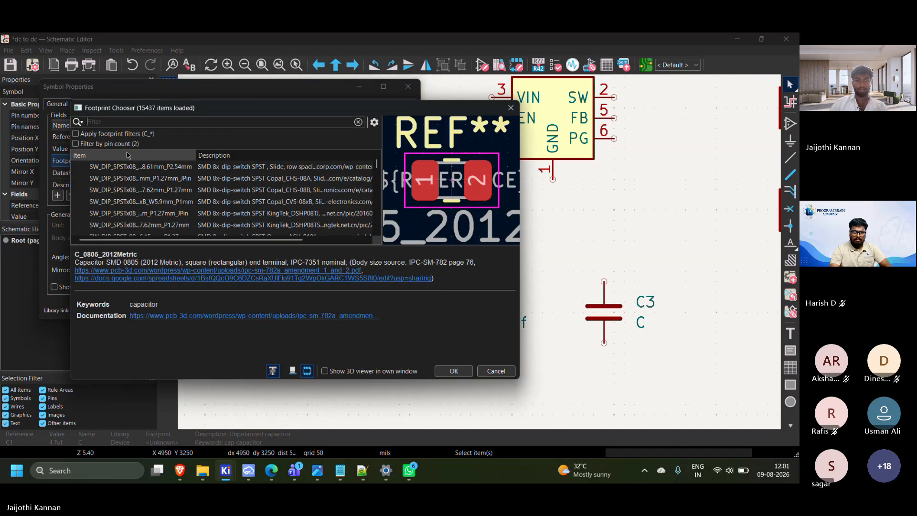
text(c)
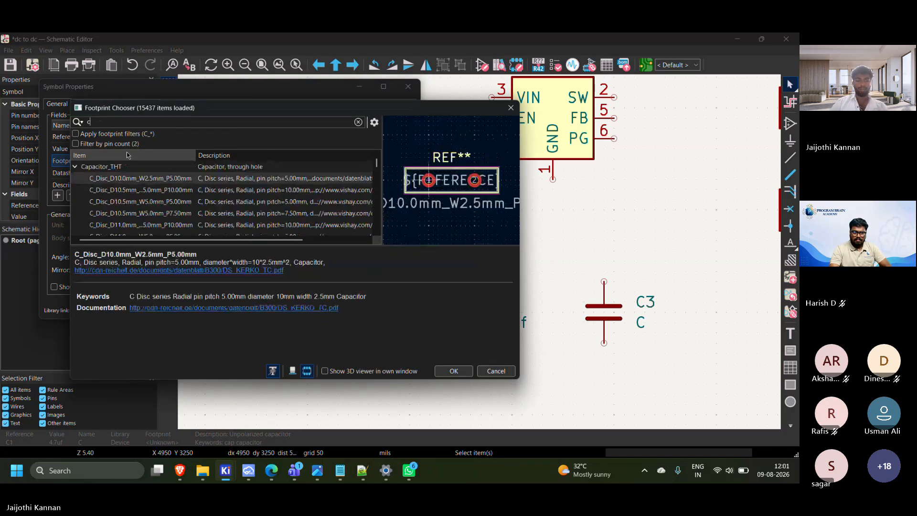
text(apa)
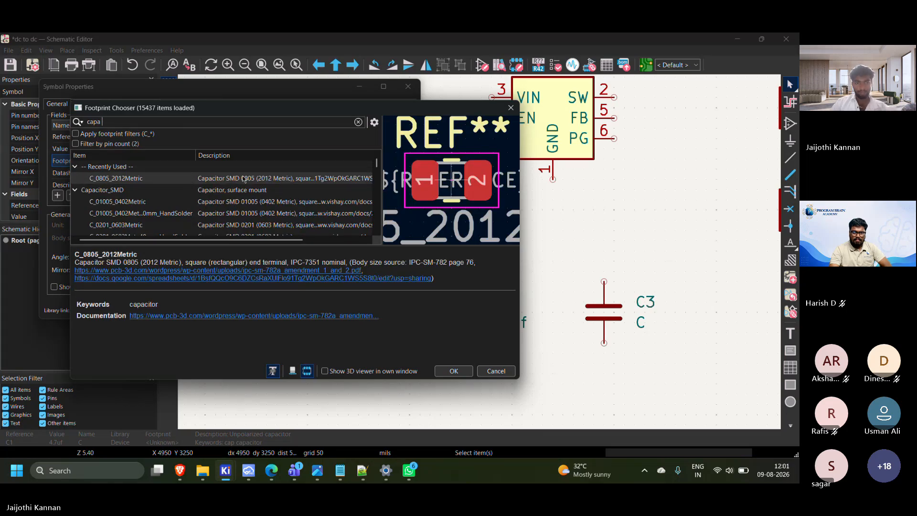
Assign the recently used Capacitor_SMD footprint C_0805_2012Metric to capacitor C1
scroll(245, 203, down, 5)
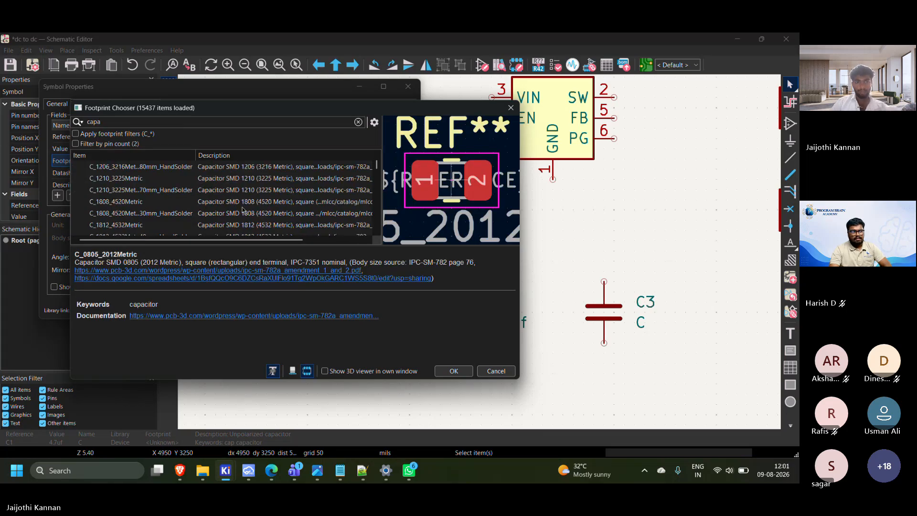
scroll(257, 217, up, 3)
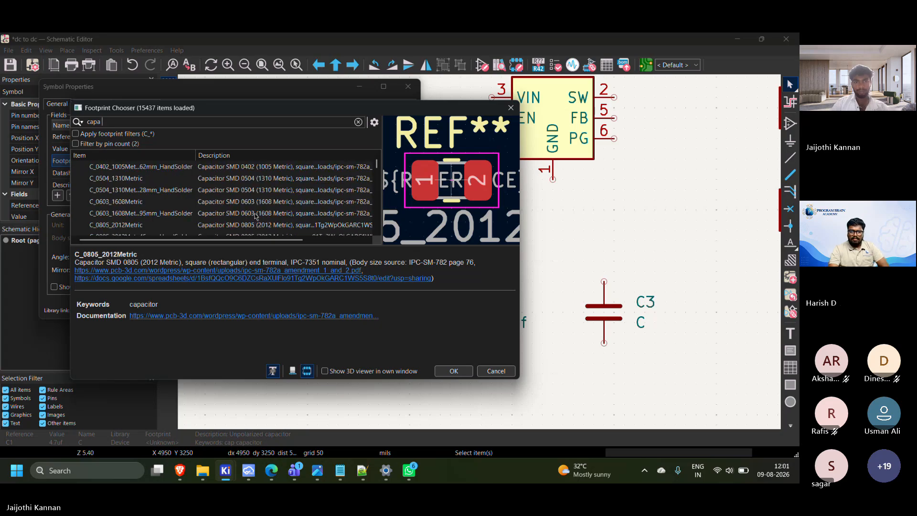
scroll(257, 218, up, 3)
click(256, 191)
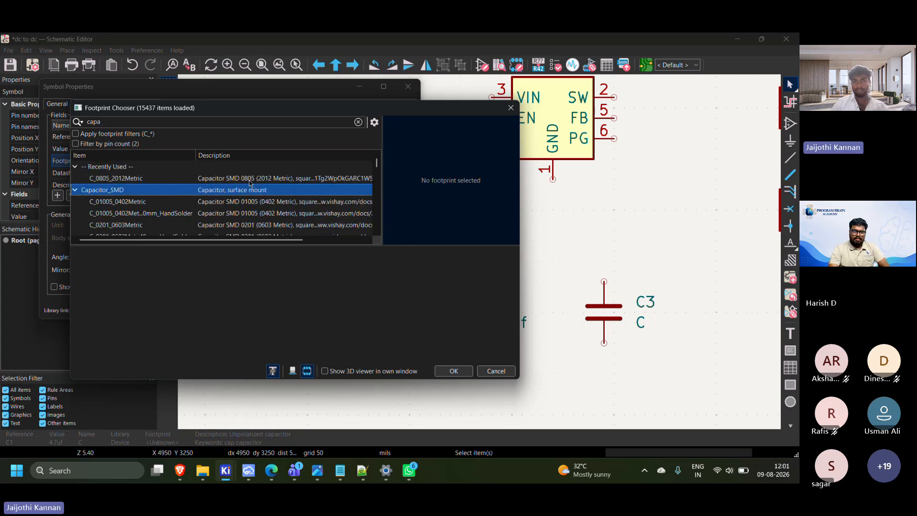
click(249, 179)
click(455, 371)
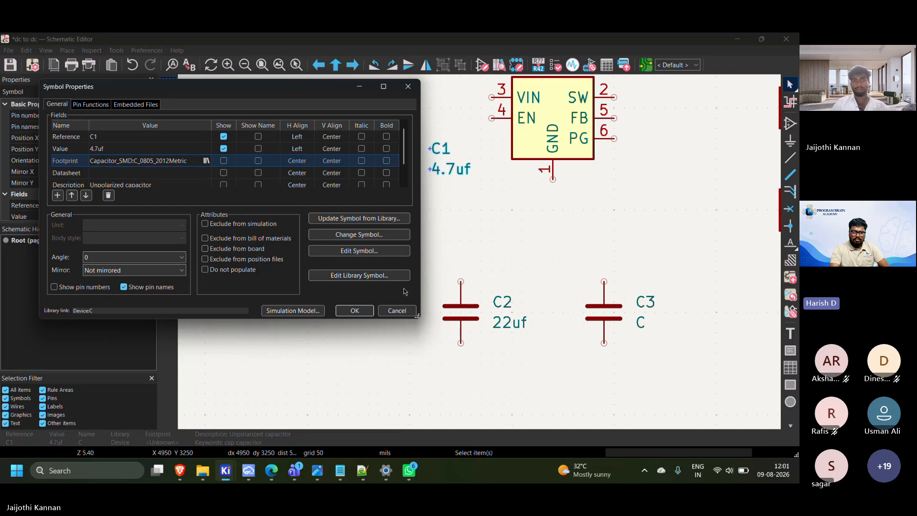
click(355, 310)
click(463, 259)
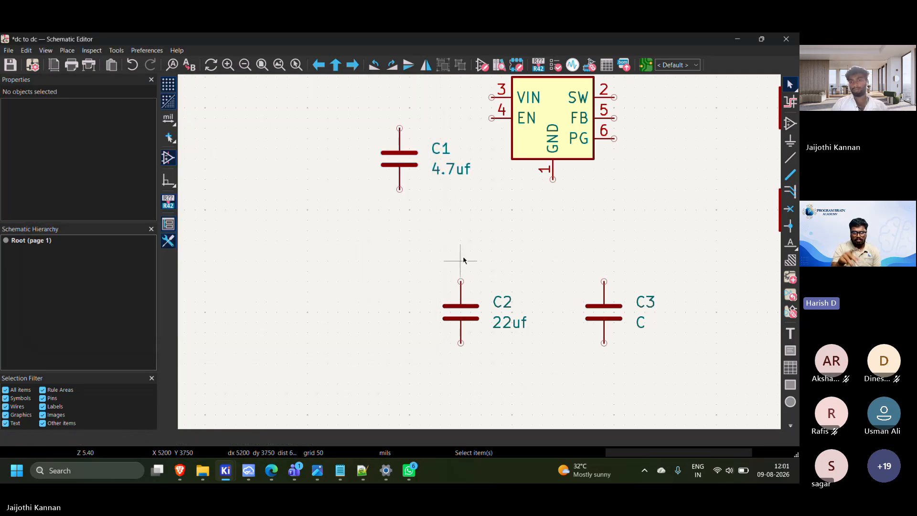
scroll(479, 253, down, 3)
scroll(442, 242, up, 3)
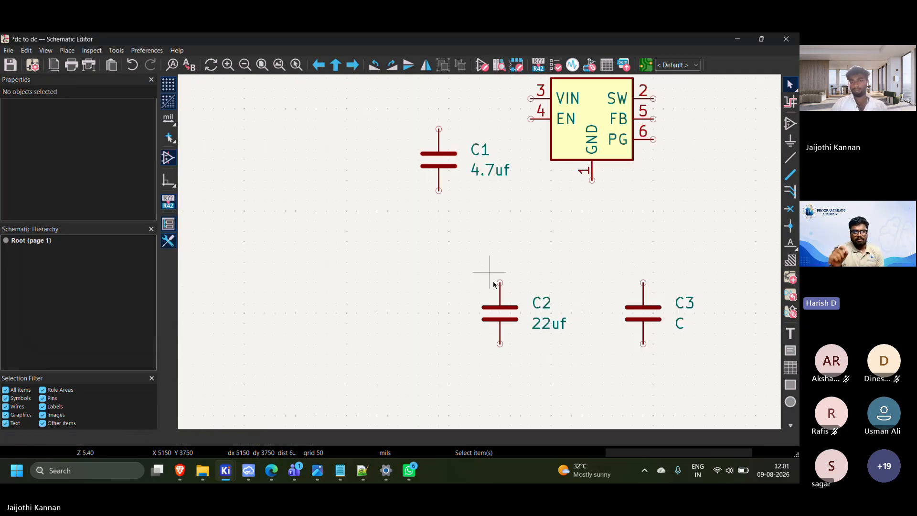
scroll(497, 301, down, 3)
scroll(473, 248, up, 3)
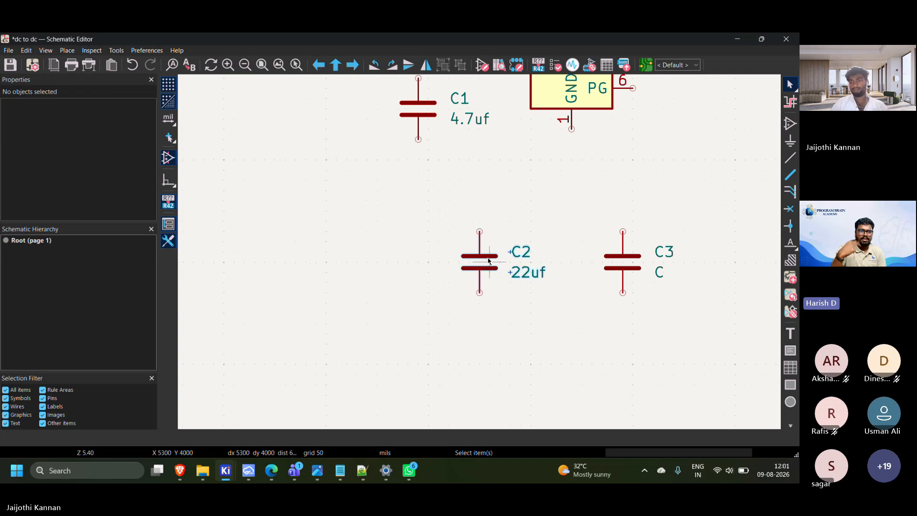
double_click(489, 261)
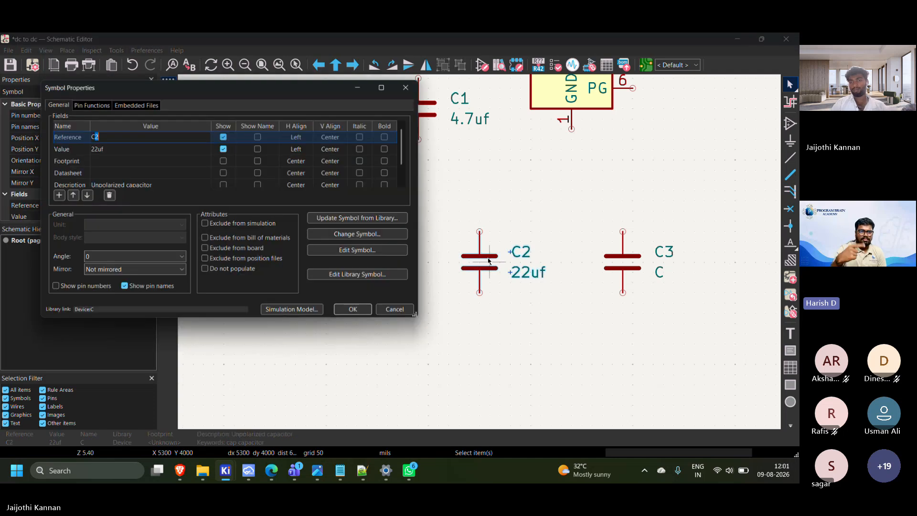
click(408, 86)
Move capacitor C1 to X 4650, Y 3050 mils, level with the TPS62A02ADRL regulator, and delete capacitors C2 and C3
scroll(480, 254, down, 3)
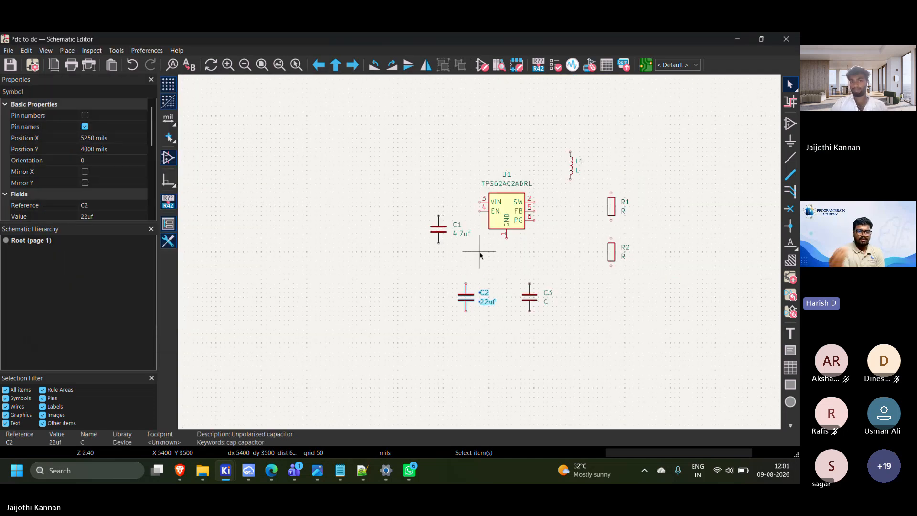
mouse_move(409, 211)
mouse_down()
mouse_move(467, 242)
mouse_move(411, 211)
mouse_up()
drag(417, 273, 556, 320)
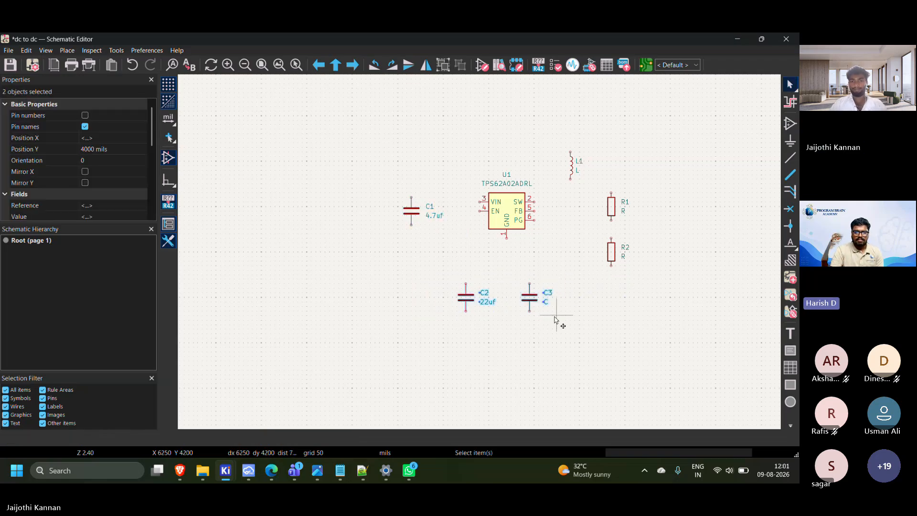
key(Delete)
Duplicate capacitor C1 twice, placing the copies below the regulator at about X 5250, Y 4050 and X 6150, Y 4150 mils
click(435, 215)
key(ctrl+d)
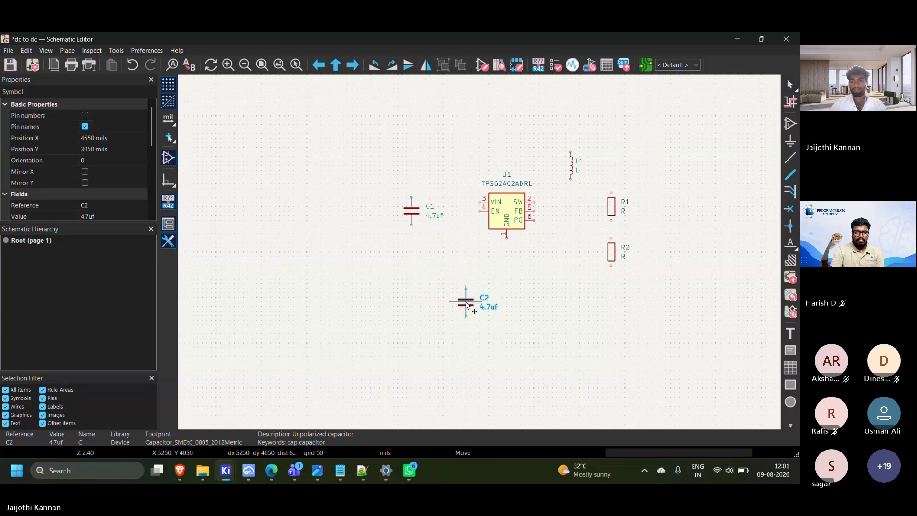
click(466, 303)
key(ctrl+d)
click(548, 311)
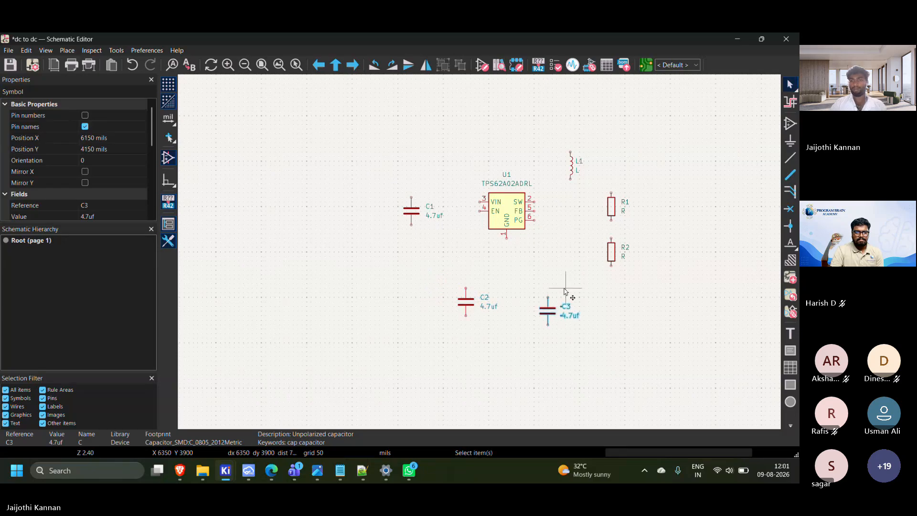
click(566, 288)
Check the footprint in the properties of the copied capacitor C2 and set its value to 20uf
scroll(567, 288, down, 1)
scroll(339, 217, up, 1)
scroll(480, 256, up, 2)
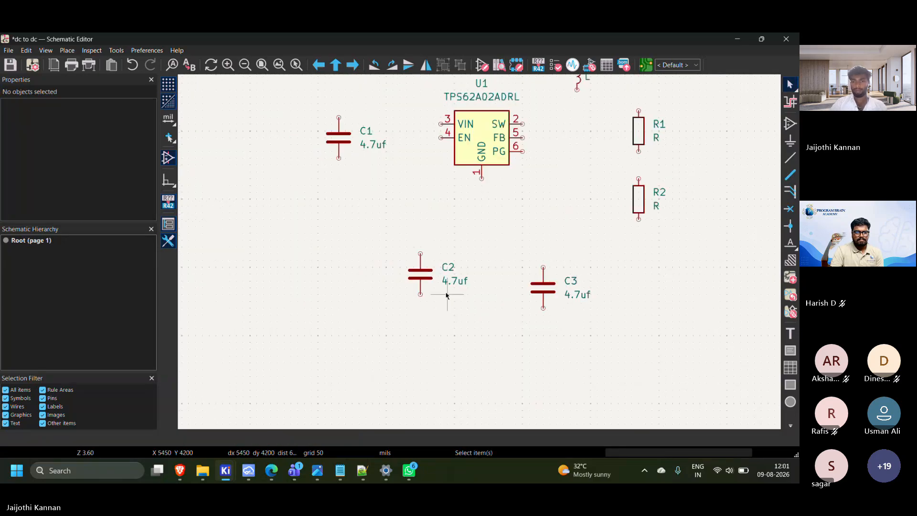
click(425, 279)
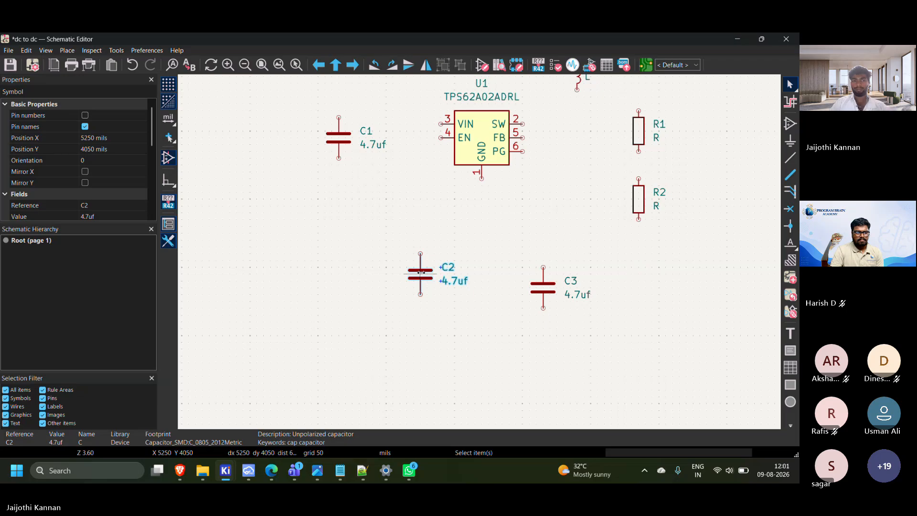
double_click(424, 279)
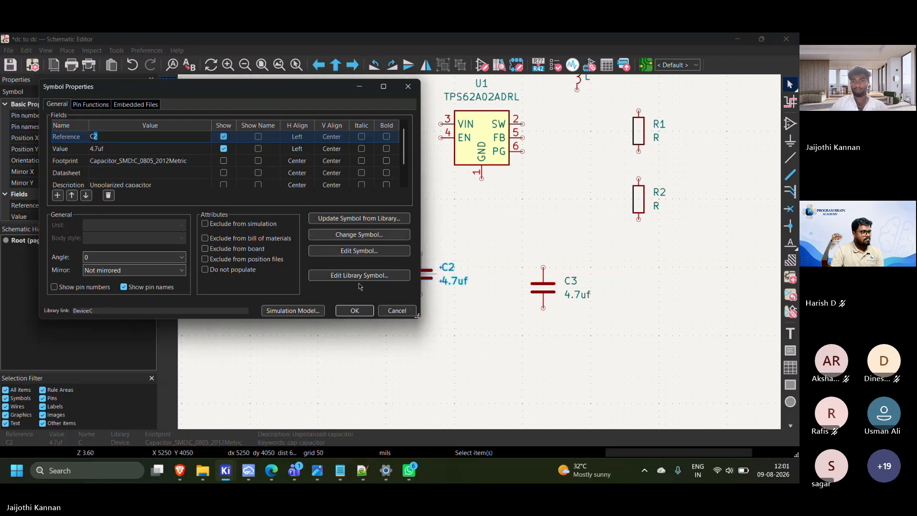
click(354, 310)
double_click(448, 280)
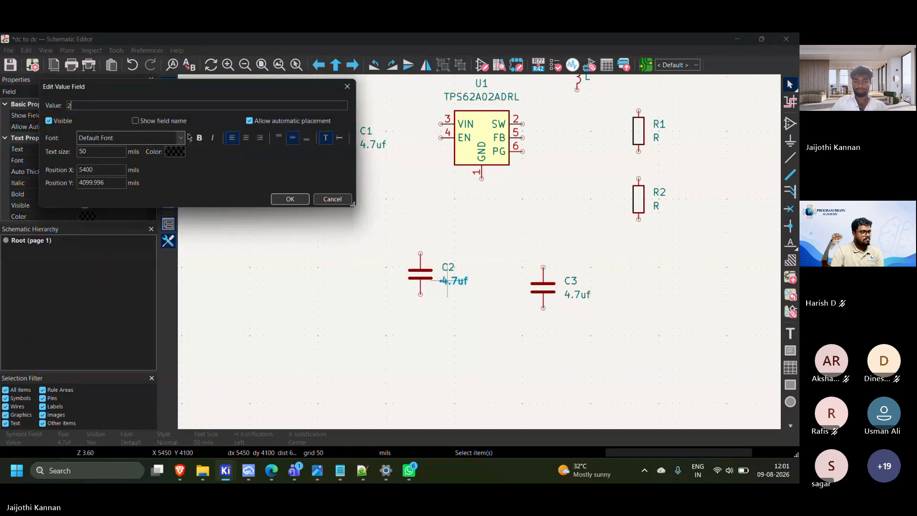
text(20uf)
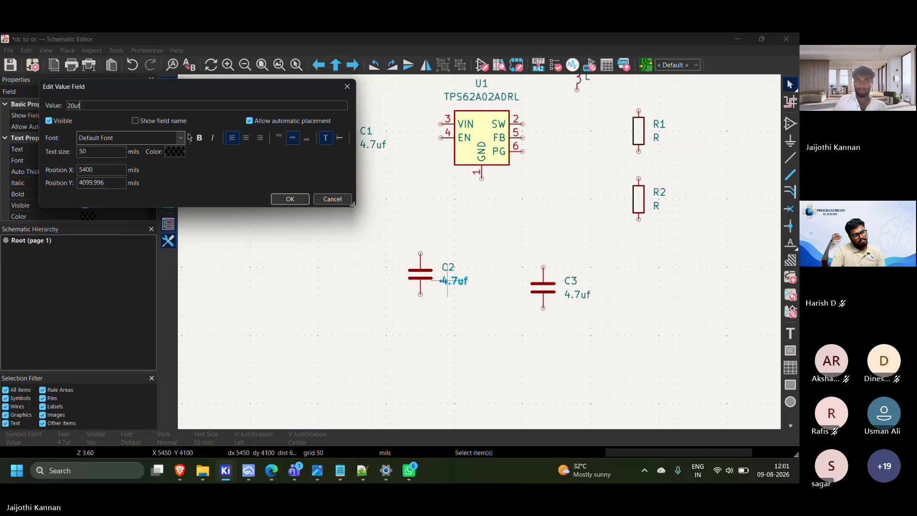
key(Return)
Set the value of capacitor C3 to 1uff by editing its value text on the schematic
double_click(577, 294)
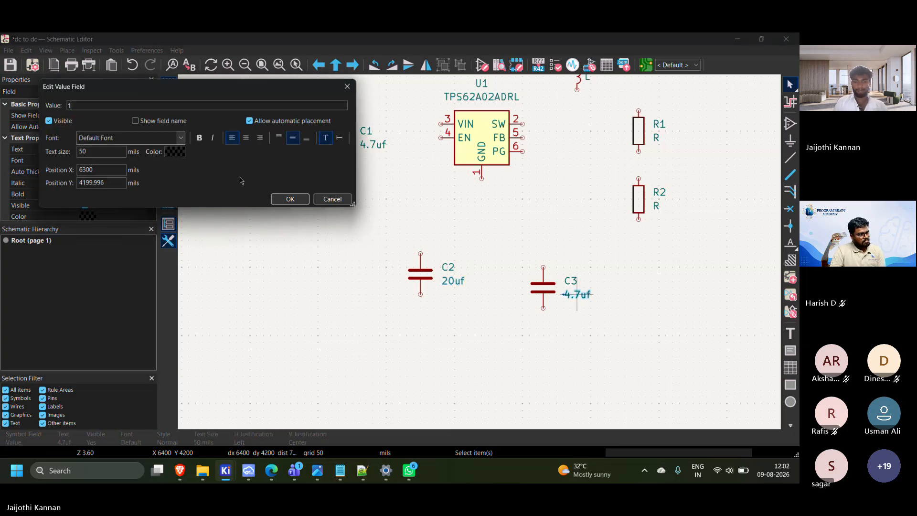
key(Return)
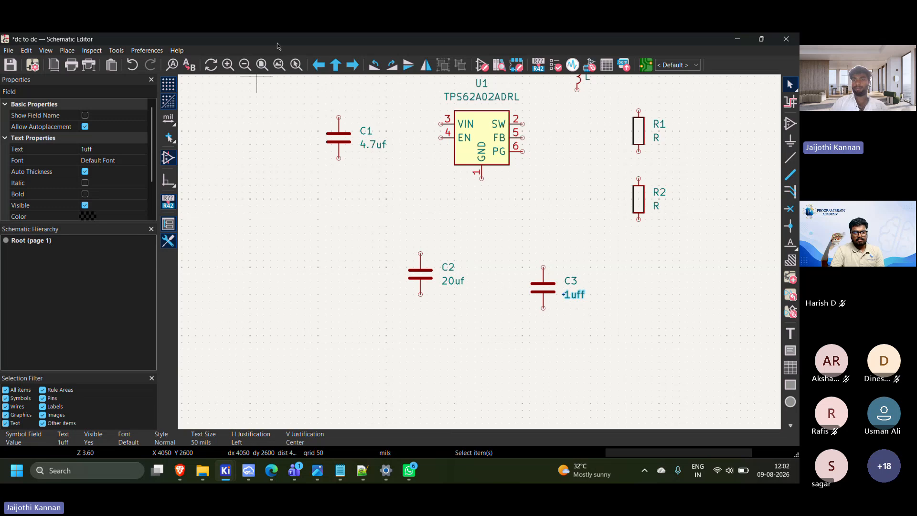
middle_drag(475, 198, 352, 217)
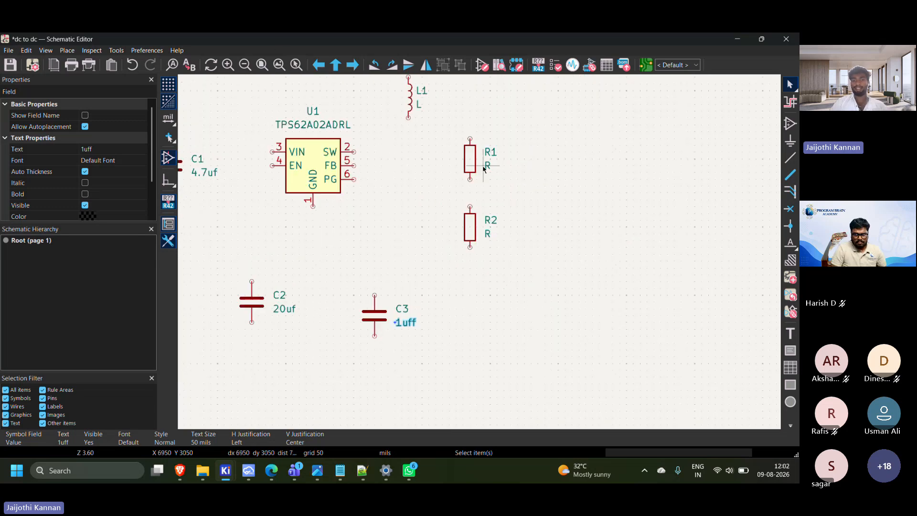
Switch to the tps62a02a-q1.pdf datasheet in Edge, examine the R1 and R2 values in Table 9-3, and return to the schematic
mouse_move(187, 472)
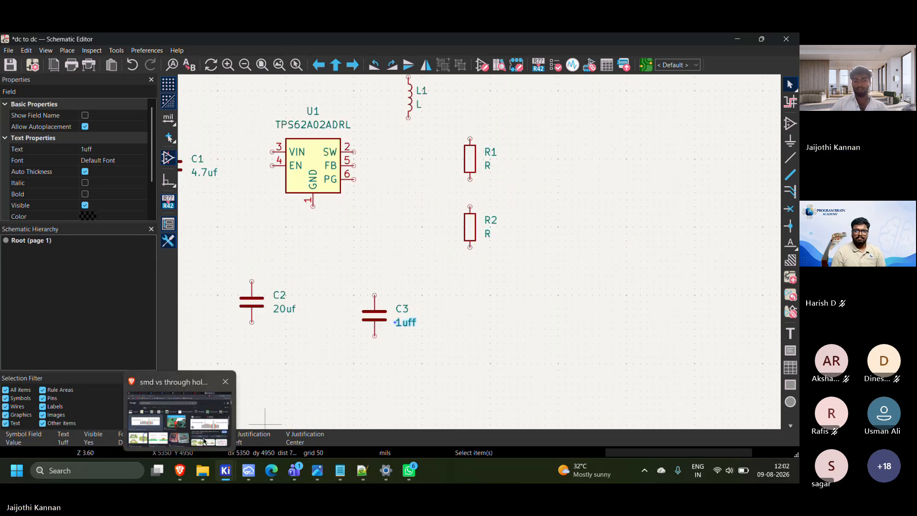
click(187, 414)
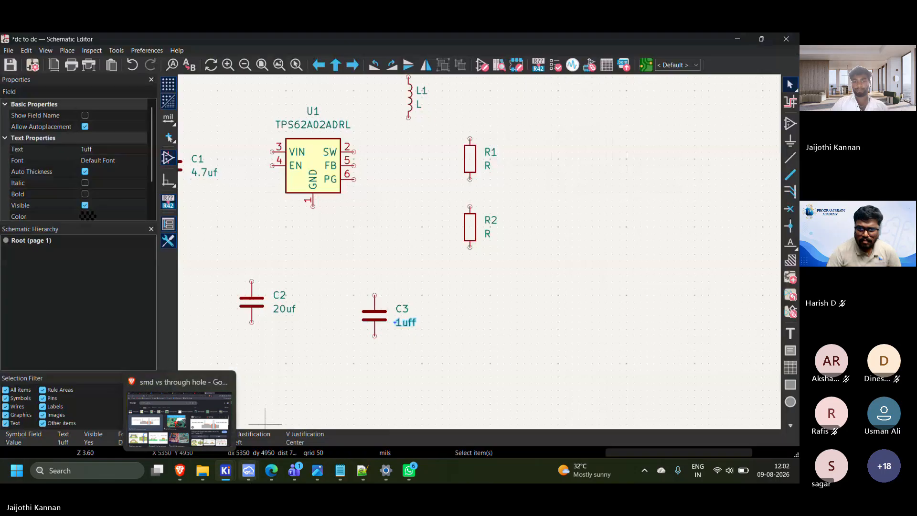
click(271, 472)
scroll(362, 310, down, 12)
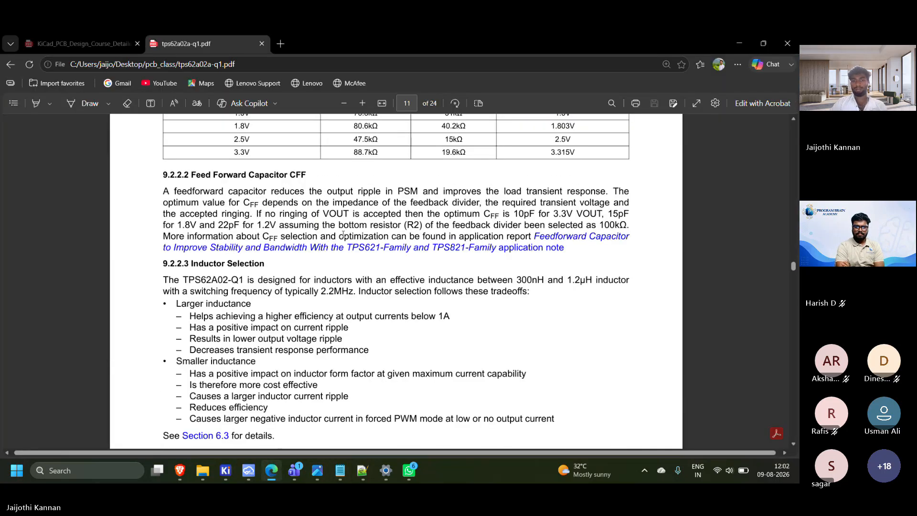
scroll(359, 285, up, 3)
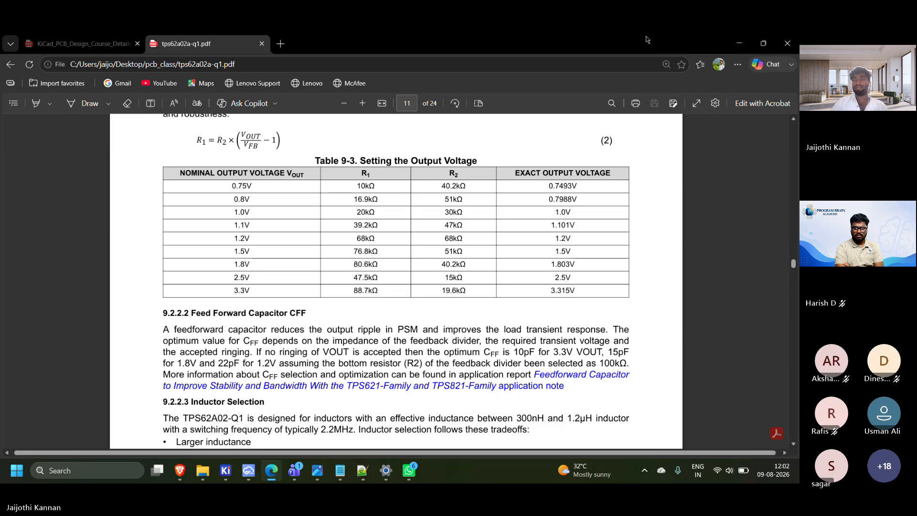
click(763, 43)
click(681, 91)
Check the 3.3V row of Table 9-3 in the datasheet and set the value of resistor R1 to 88.7k
scroll(478, 258, up, 2)
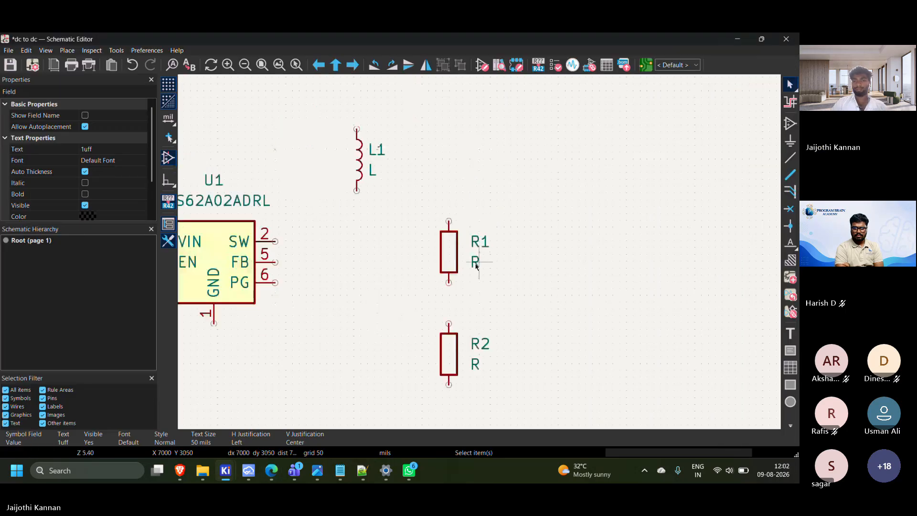
double_click(475, 262)
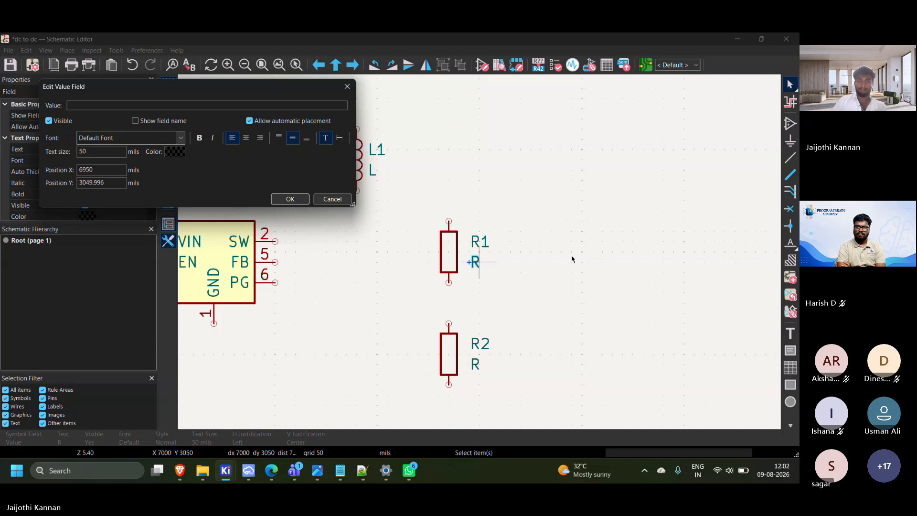
mouse_move(271, 470)
click(269, 421)
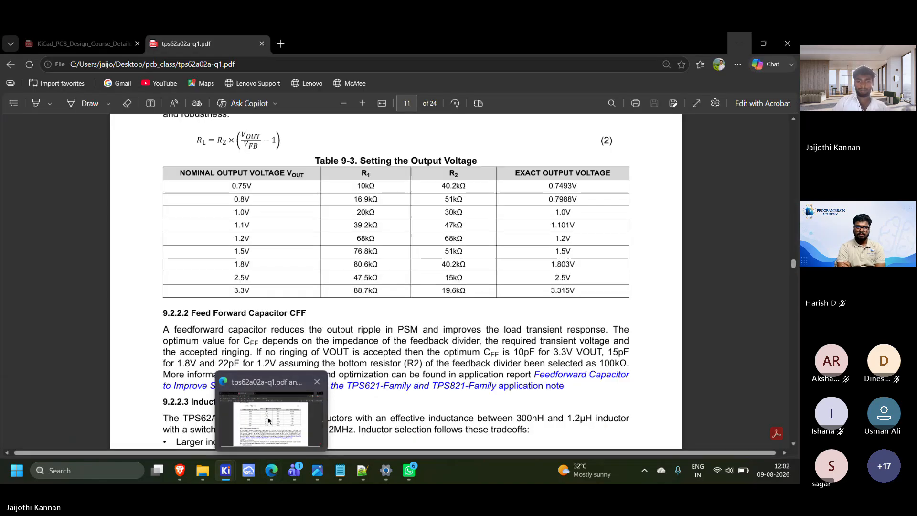
click(269, 420)
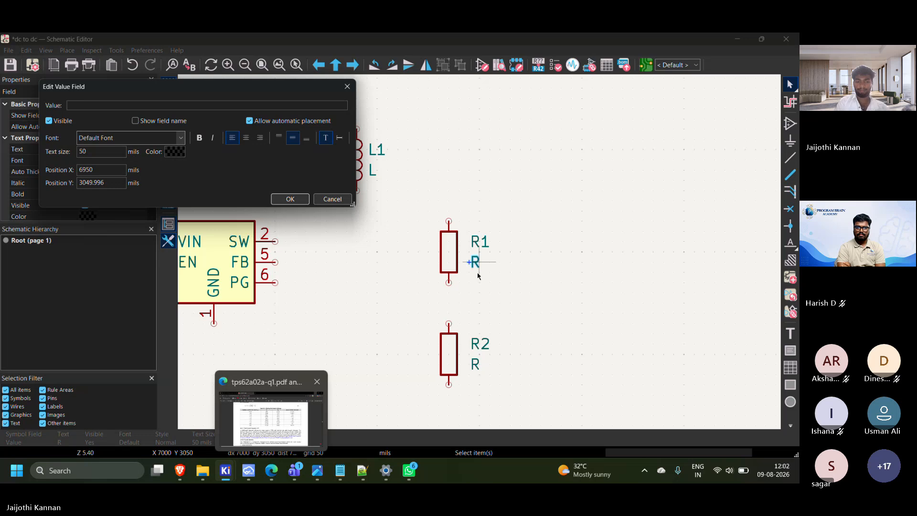
text(88)
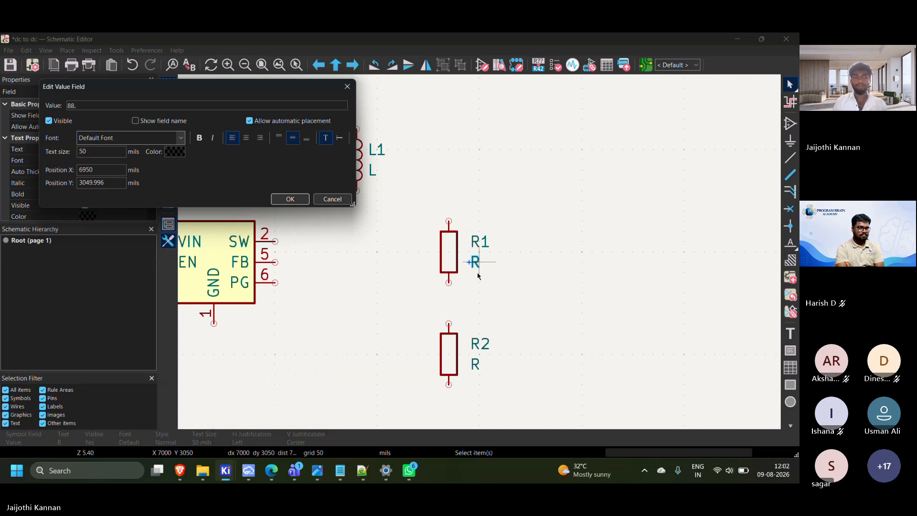
text(.7k)
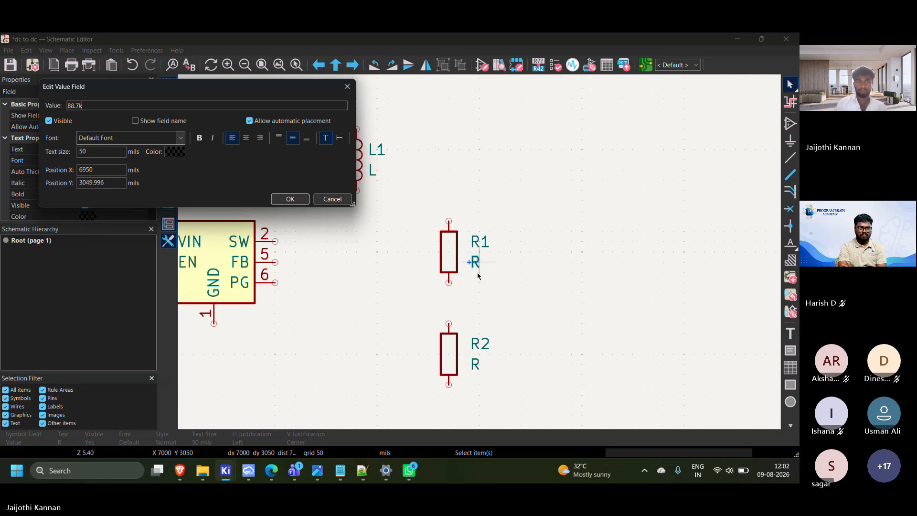
key(Return)
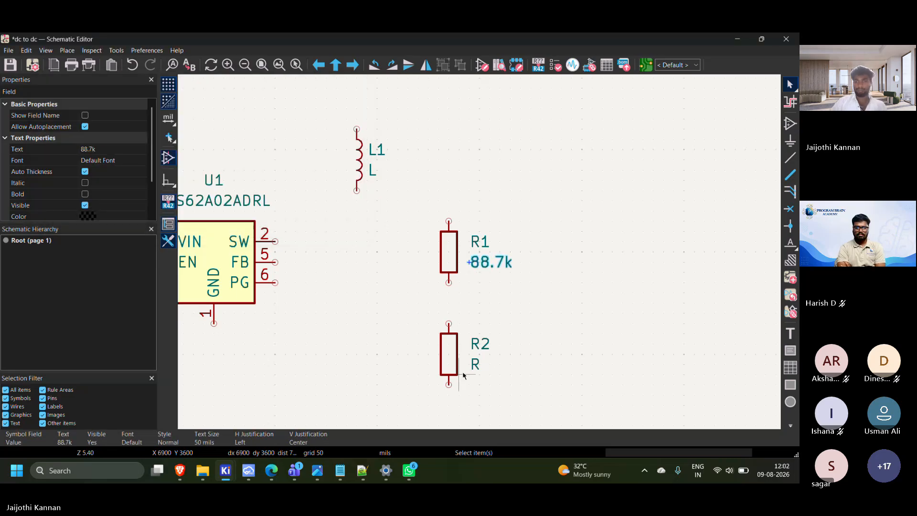
Set the value of resistor R2 to 19.9k by editing its value text on the schematic
double_click(475, 364)
key(BackSpace)
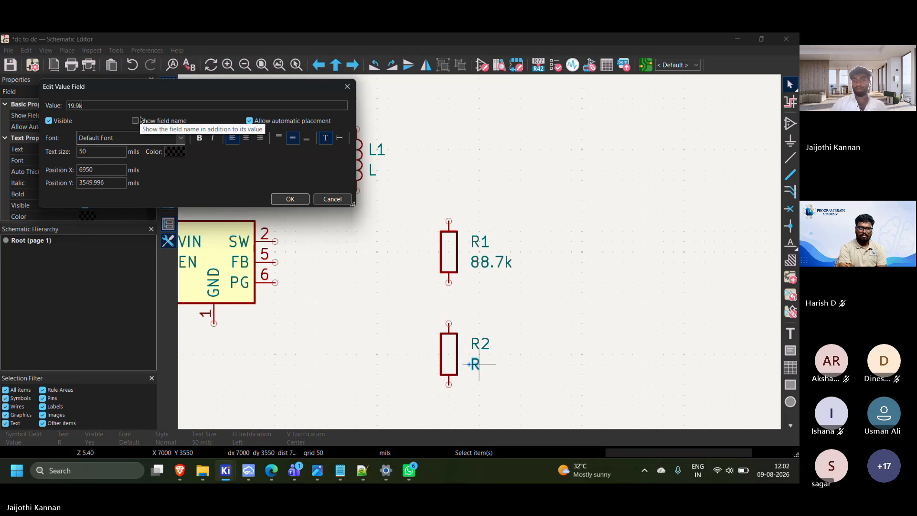
key(Return)
scroll(365, 302, down, 3)
scroll(372, 306, up, 2)
middle_drag(602, 325, 539, 303)
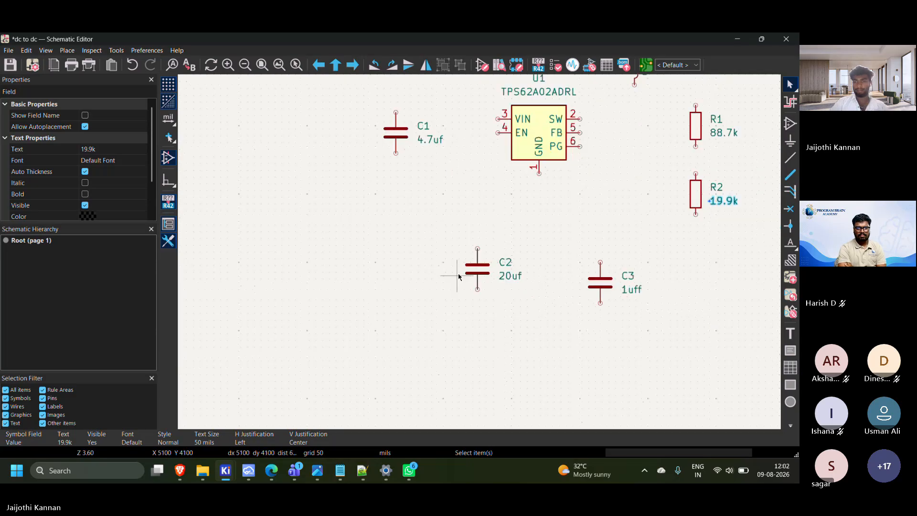
middle_drag(458, 276, 430, 274)
middle_drag(524, 316, 414, 283)
click(463, 256)
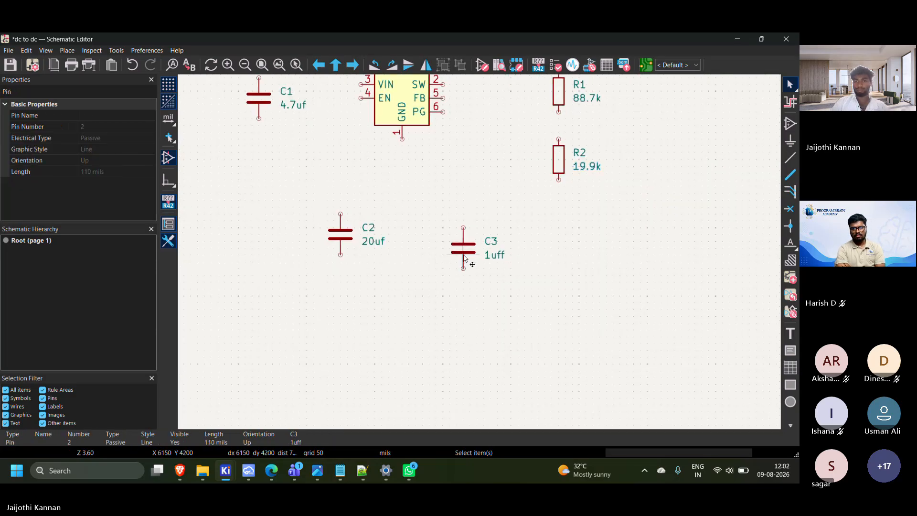
double_click(463, 257)
key(Escape)
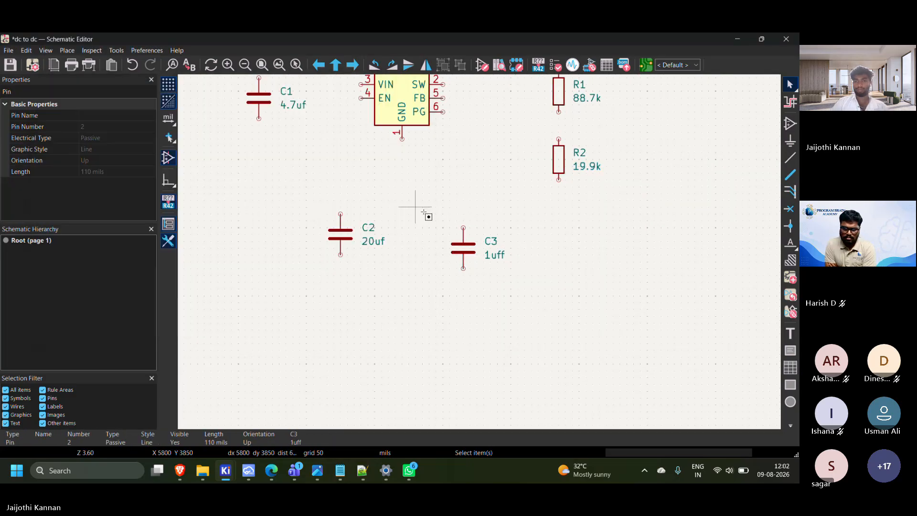
Move resistors R1 and R2 together farther right of the regulator, to about X 7700 mils
drag(416, 209, 483, 261)
scroll(483, 261, down, 2)
middle_drag(483, 260, 413, 293)
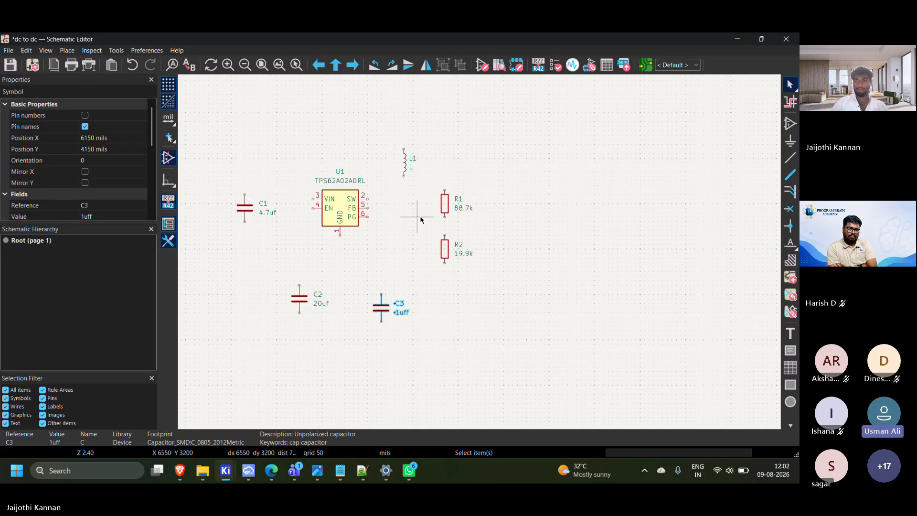
drag(420, 183, 502, 253)
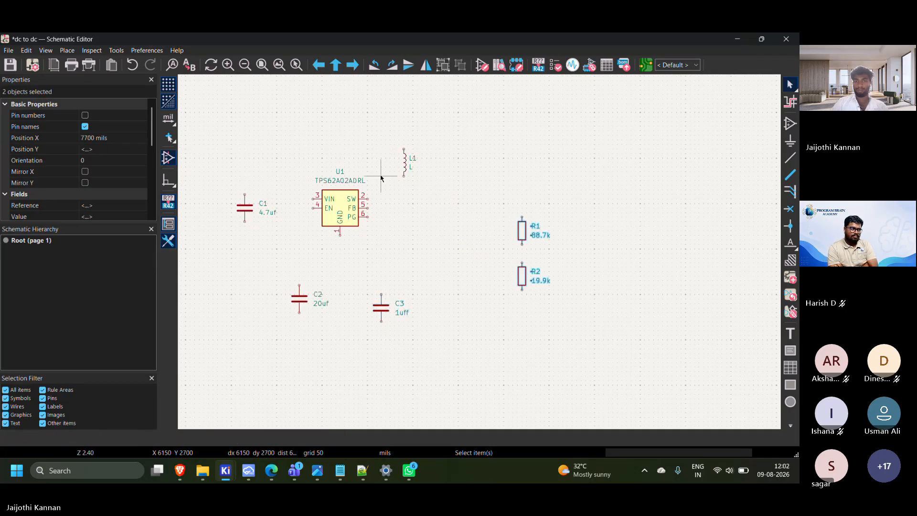
Set the value of inductor L1 to 1uh by editing its value text on the schematic
scroll(405, 164, up, 3)
click(483, 262)
double_click(484, 262)
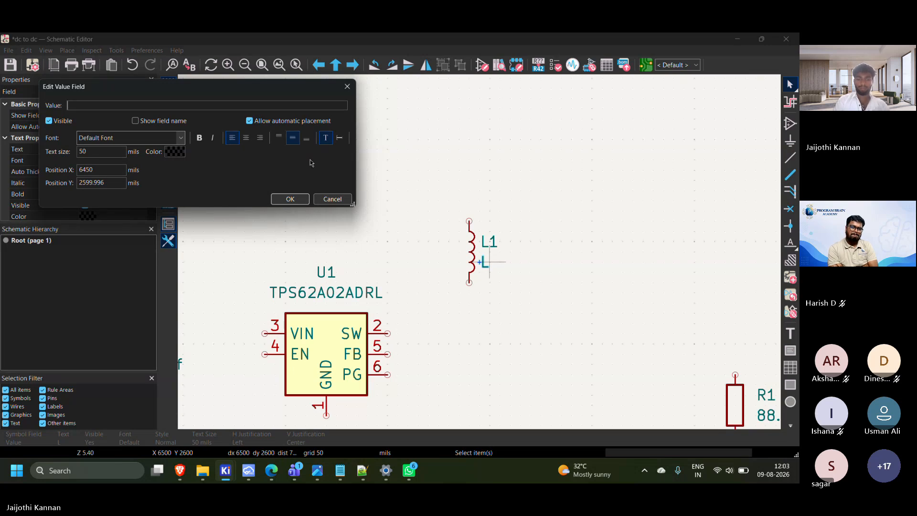
text(1)
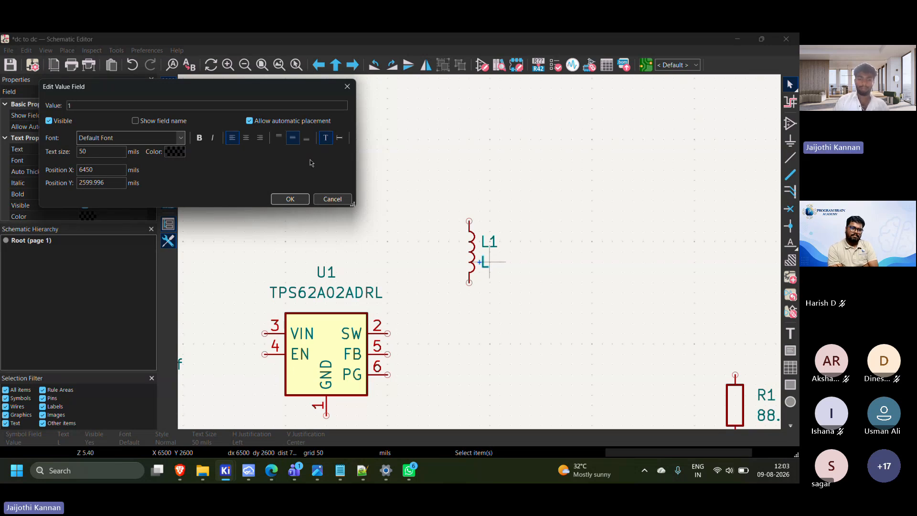
text(uh)
key(Return)
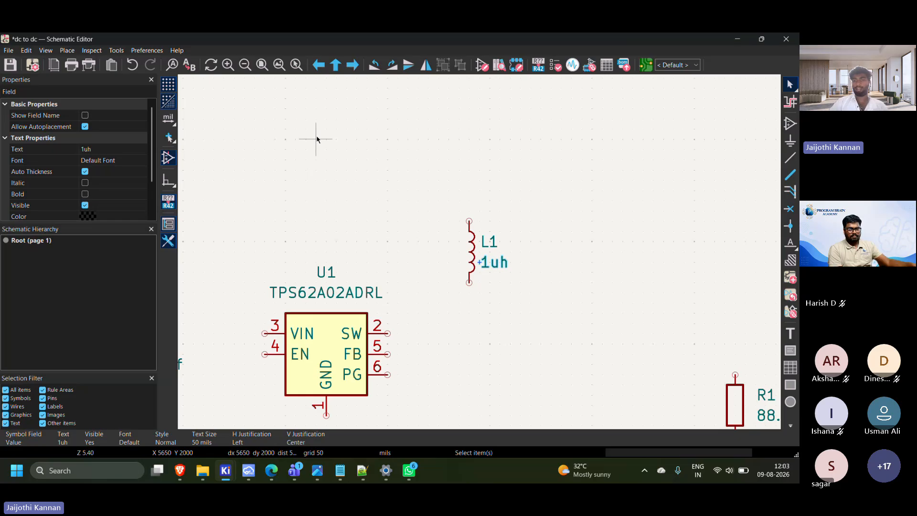
Move inductor L1 right of the regulator and above resistor R1, to about X 7500, Y 2350 mils
scroll(449, 230, down, 1)
middle_drag(481, 253, 393, 189)
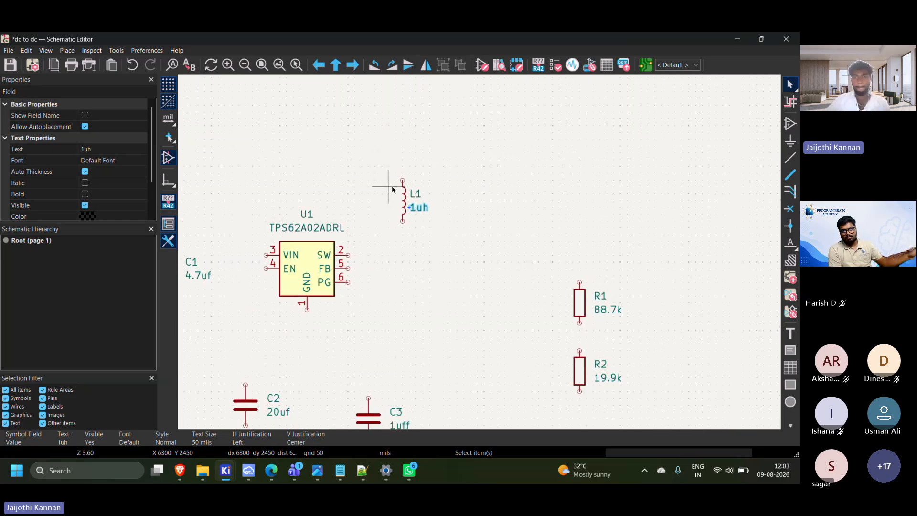
drag(402, 200, 430, 248)
scroll(430, 250, down, 1)
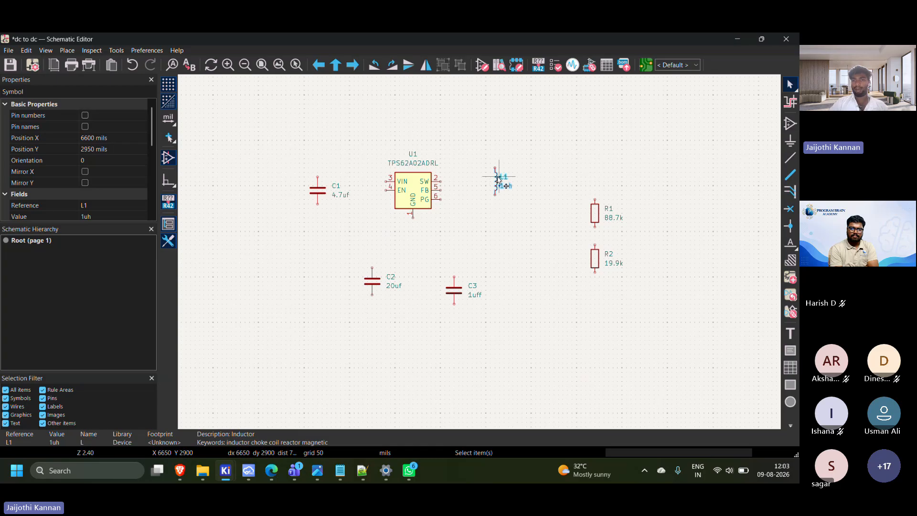
drag(498, 181, 579, 125)
Move capacitors C2 and C3 together into the space between the regulator and the resistors, level with the regulator
drag(353, 252, 499, 339)
drag(460, 300, 555, 193)
click(508, 207)
scroll(511, 208, down, 1)
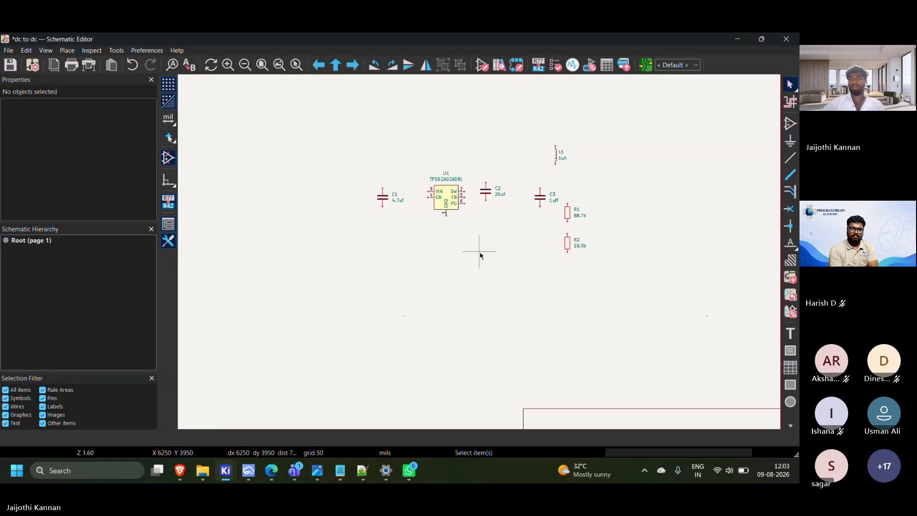
scroll(465, 260, up, 1)
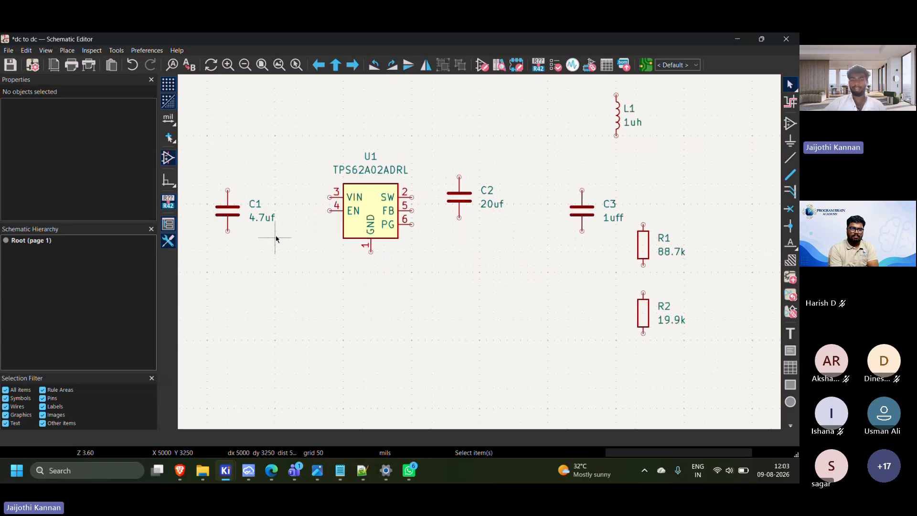
middle_drag(480, 255, 282, 225)
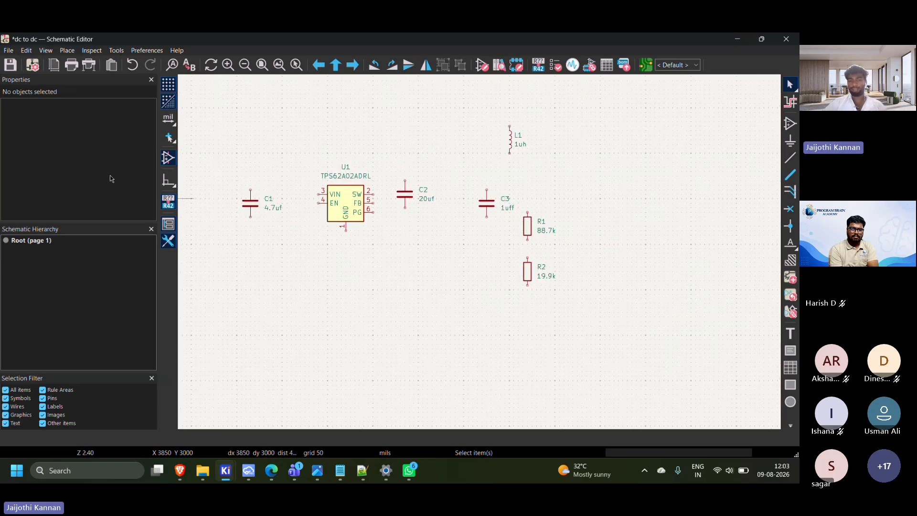
Search the symbol library for dc and place a Barrel_Jack_Switch left of C1 at about X 3300, Y 2900 mils
click(791, 123)
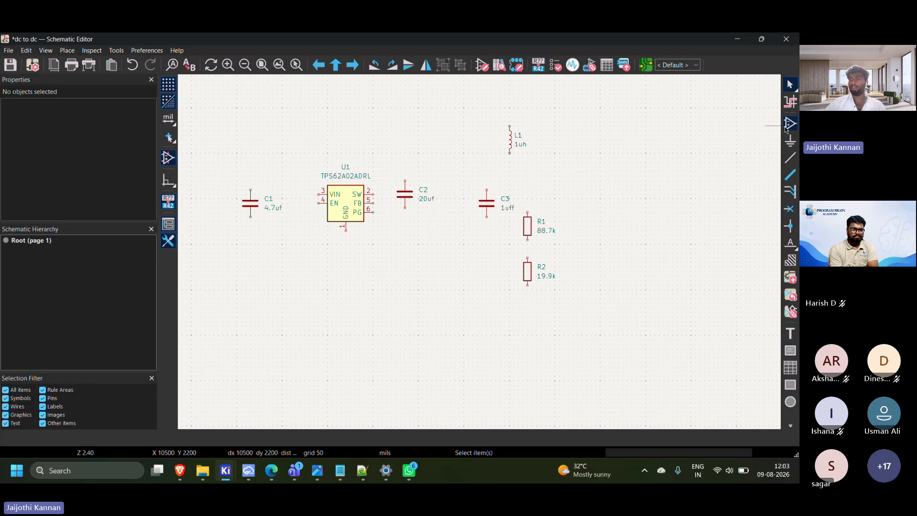
click(748, 125)
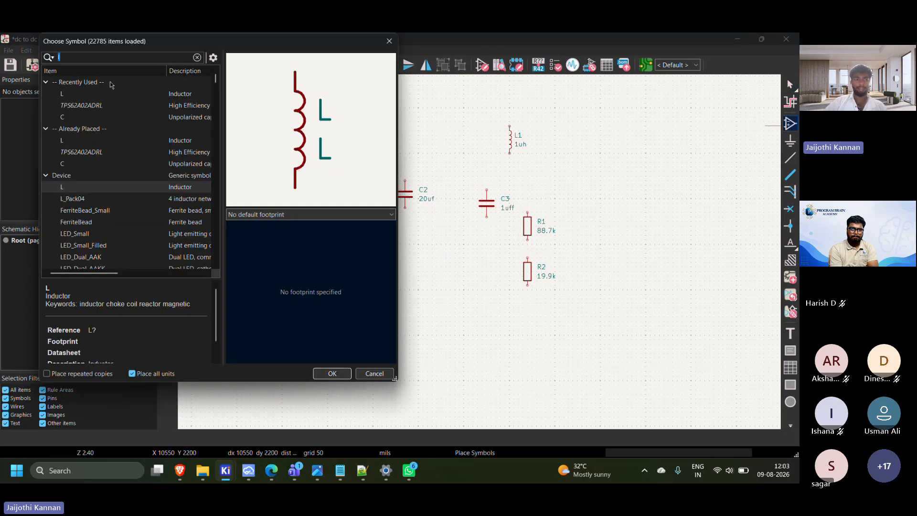
text(dc)
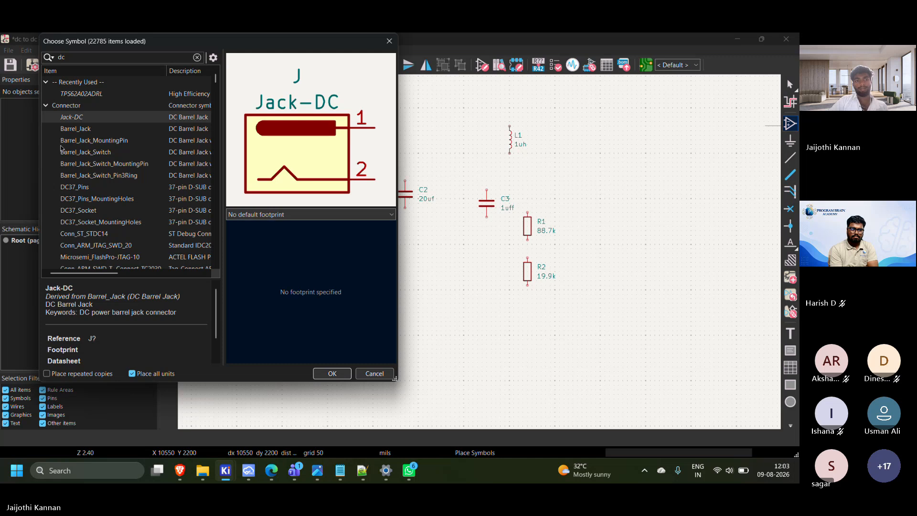
click(79, 154)
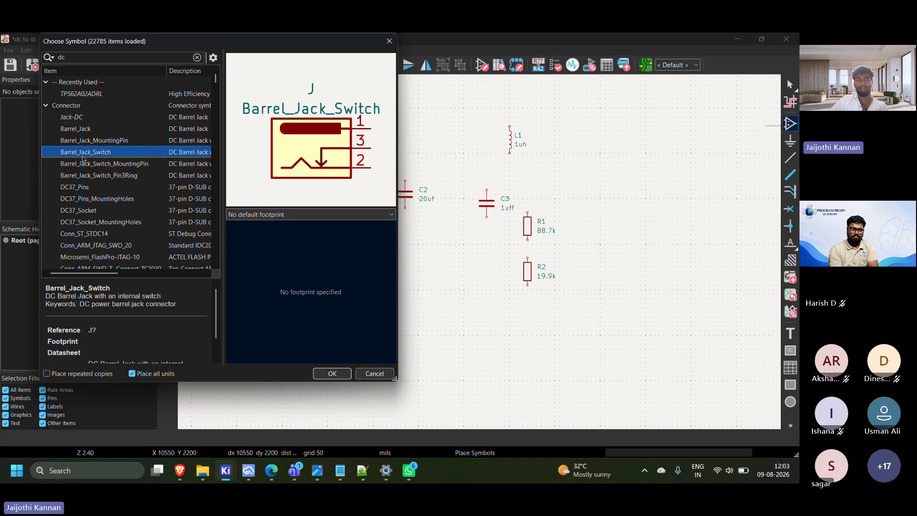
click(341, 377)
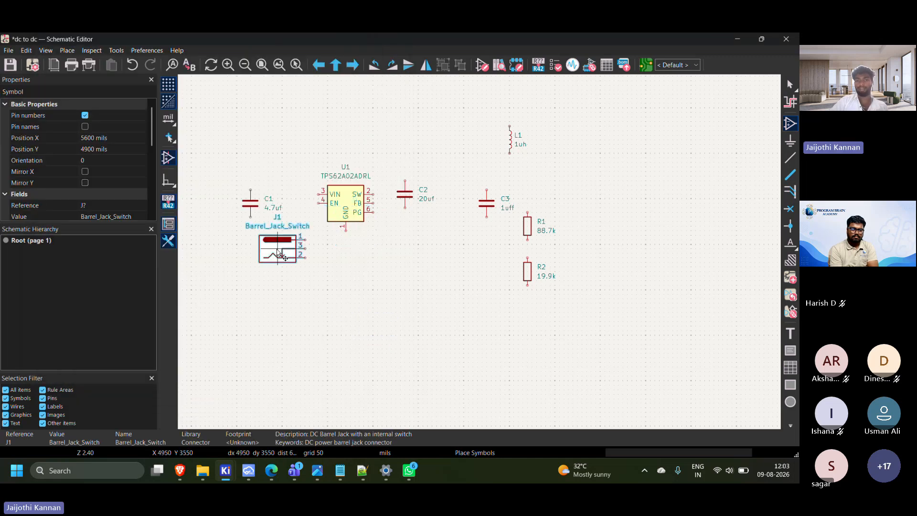
middle_drag(277, 249, 386, 267)
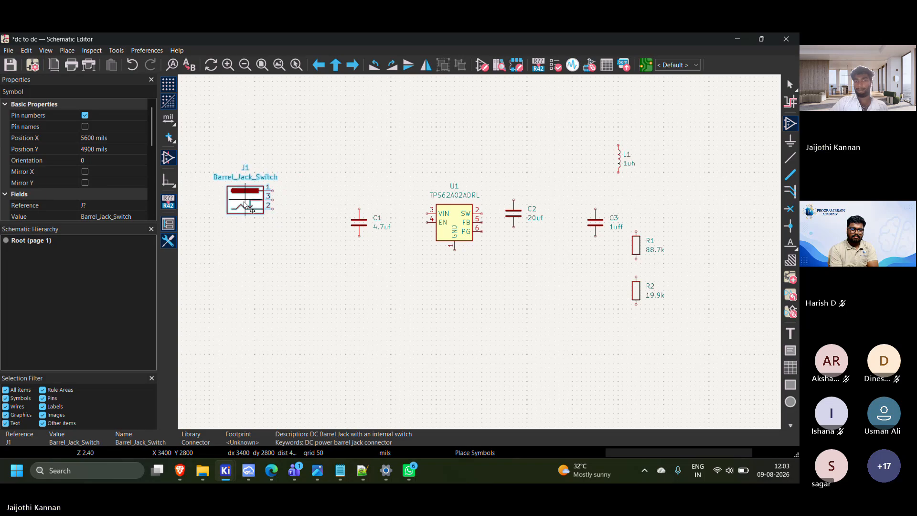
click(237, 210)
click(277, 281)
scroll(277, 282, down, 3)
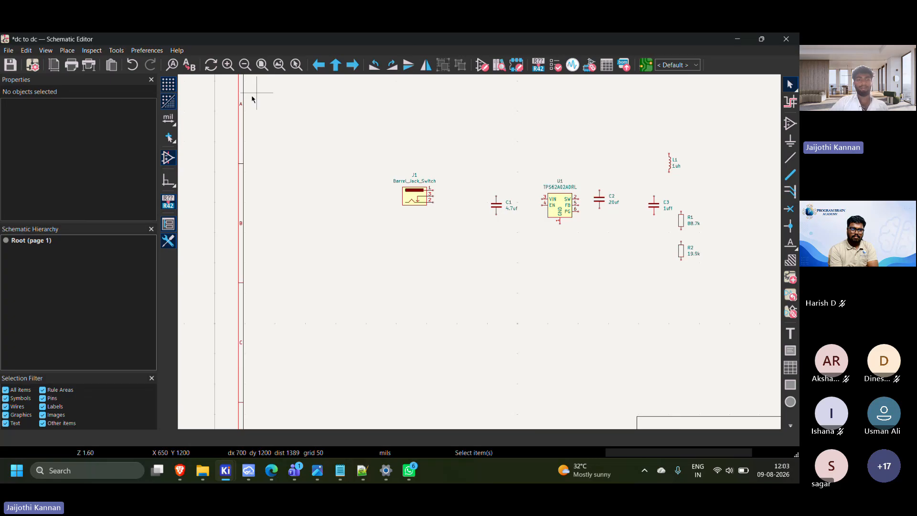
Search the symbol library for conn and preview connector symbols such as HDMI_A and Conn_ARM_SWD_TagConnect_TC2030-NL
click(790, 125)
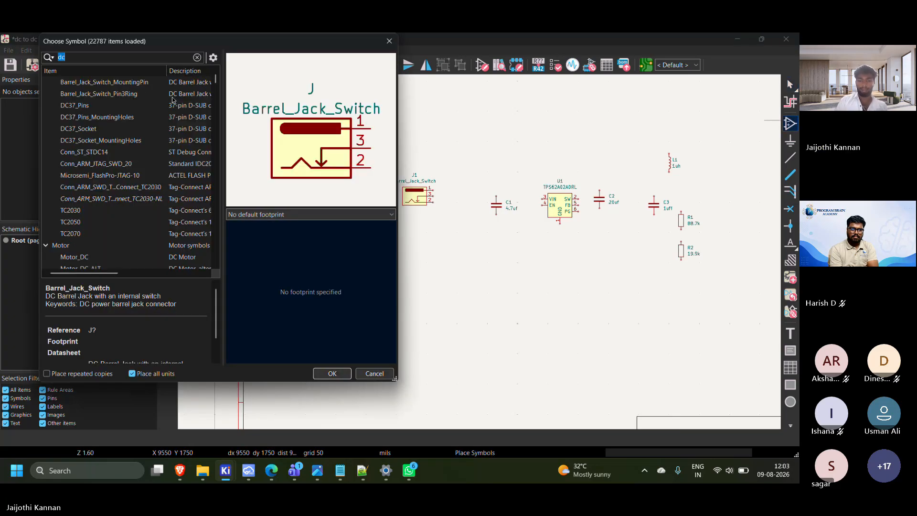
key(BackSpace)
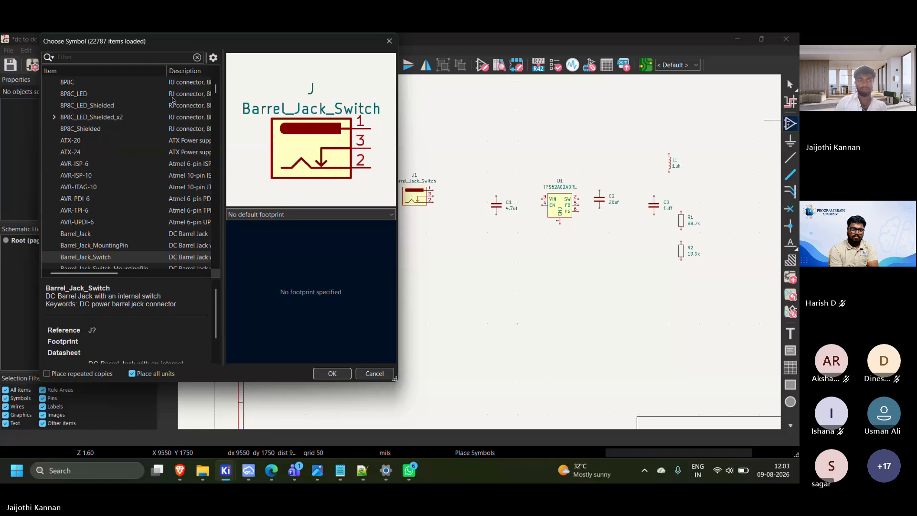
text(conn)
click(113, 162)
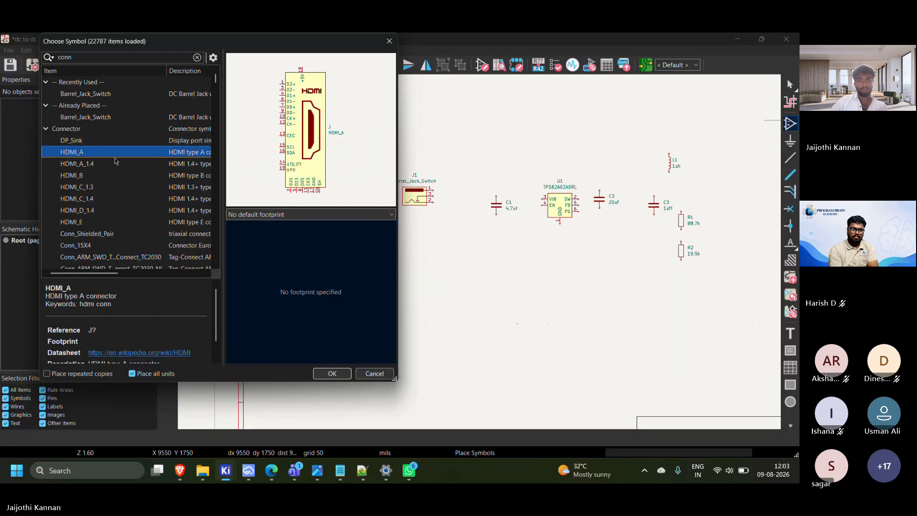
scroll(103, 188, down, 3)
click(98, 175)
scroll(101, 182, up, 3)
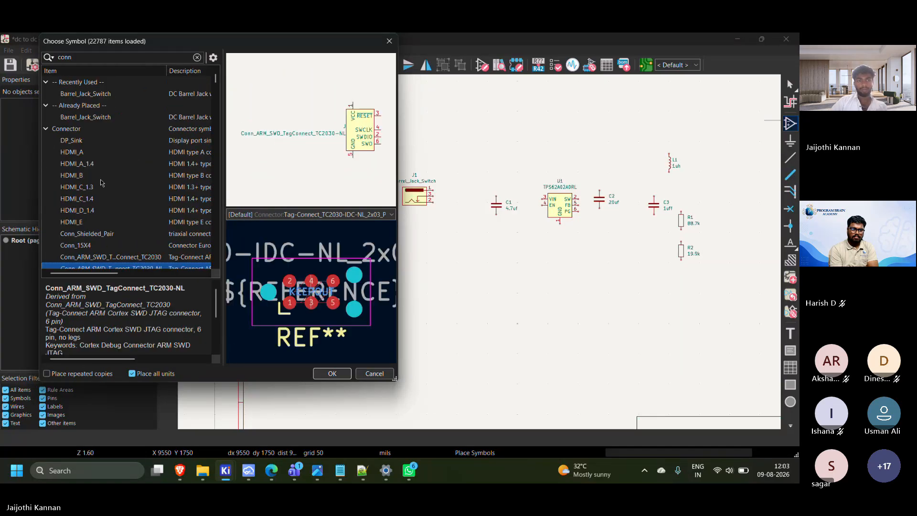
click(73, 141)
click(77, 152)
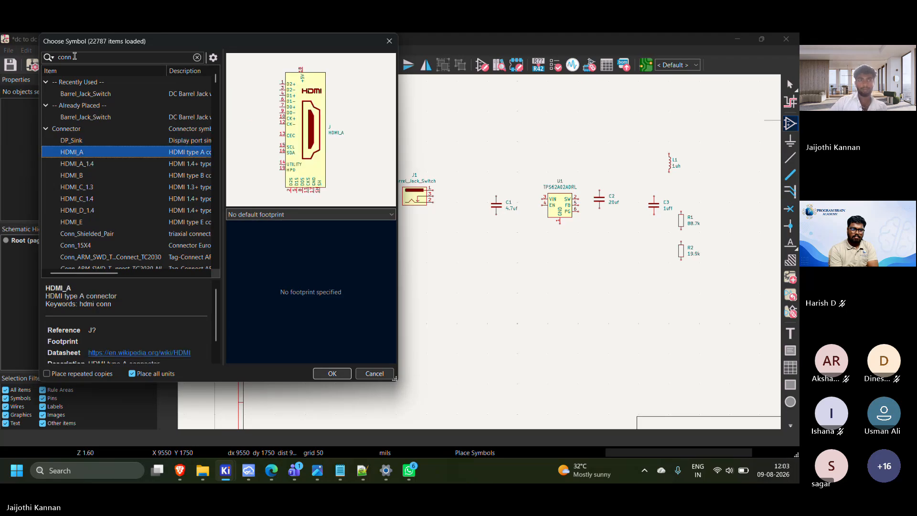
Shorten the symbol search to co and preview sensor symbols such as SCD40-D-R2, 004-0-0071 and MQ-6
key(BackSpace)
key(BackSpace)
click(95, 164)
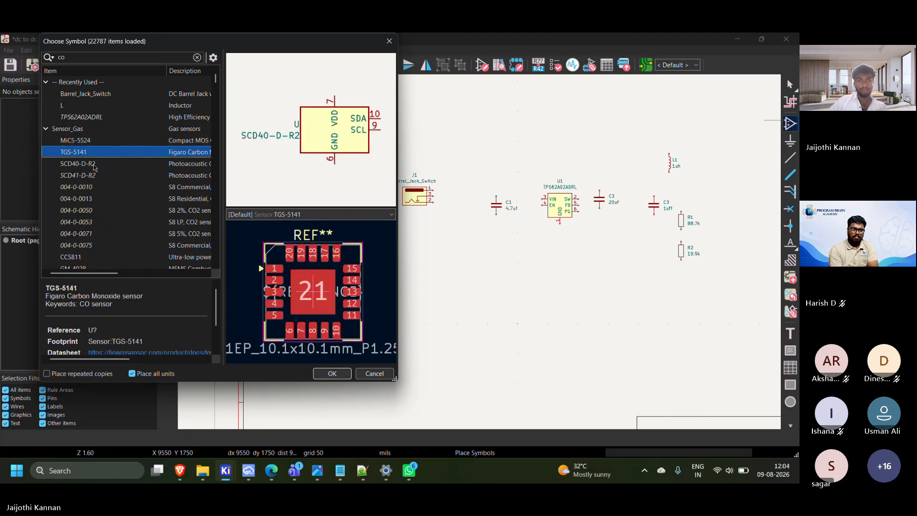
click(97, 176)
click(99, 199)
click(98, 233)
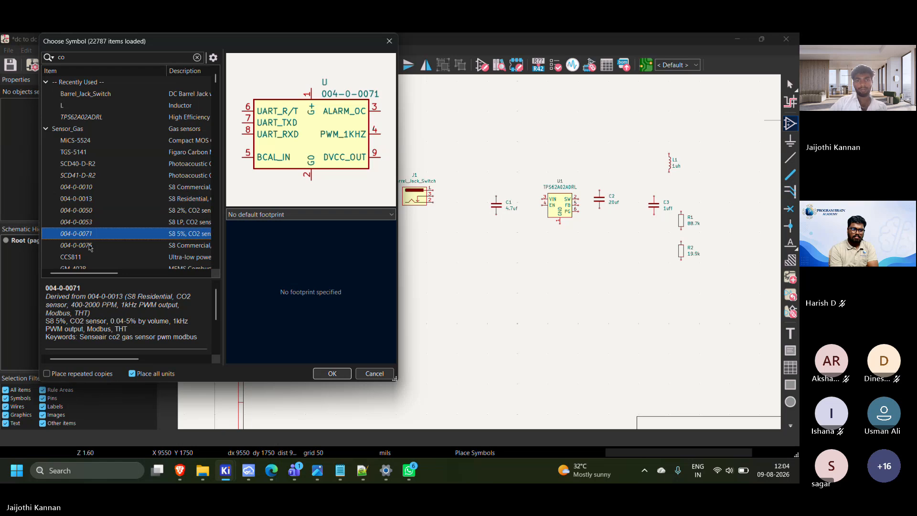
scroll(93, 241, down, 3)
click(93, 187)
scroll(96, 167, up, 3)
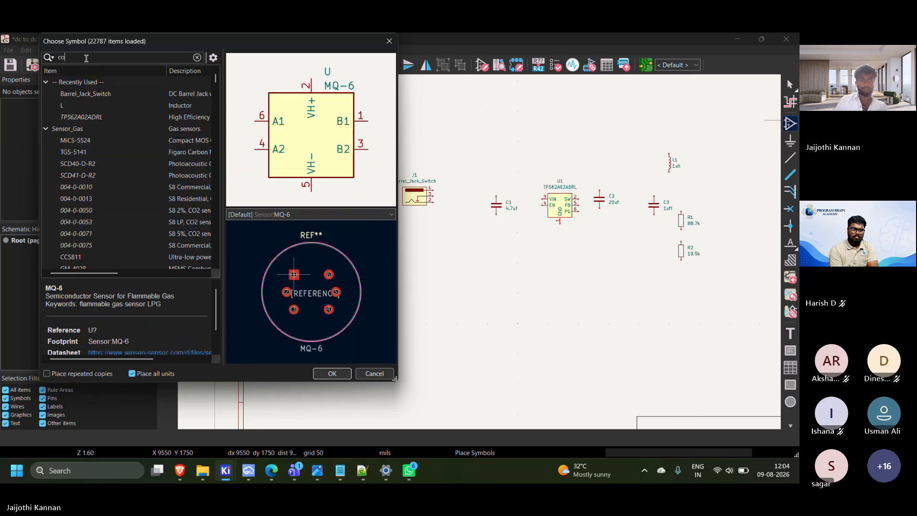
Search the symbol library for connector and place a Conn_01x02_Pin right of resistor R1 at about X 8450, Y 2900 mils
text(conne)
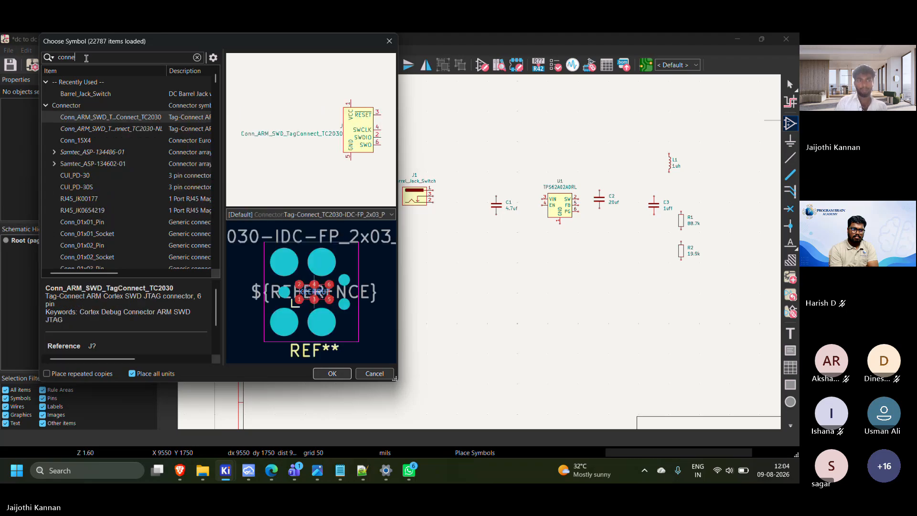
text(c)
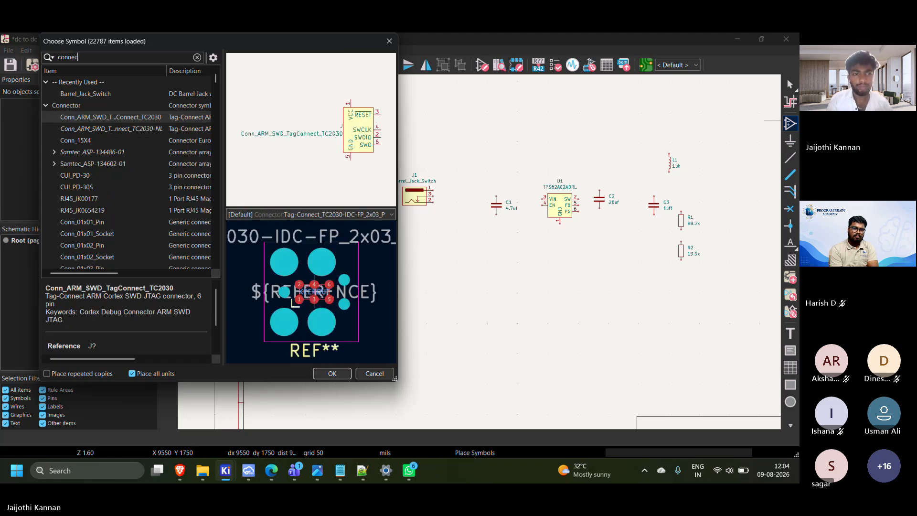
text(tor)
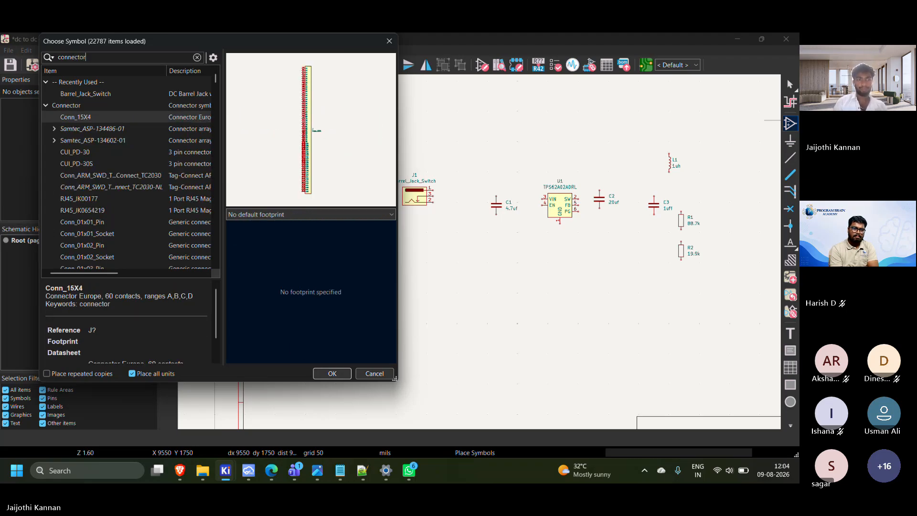
click(106, 140)
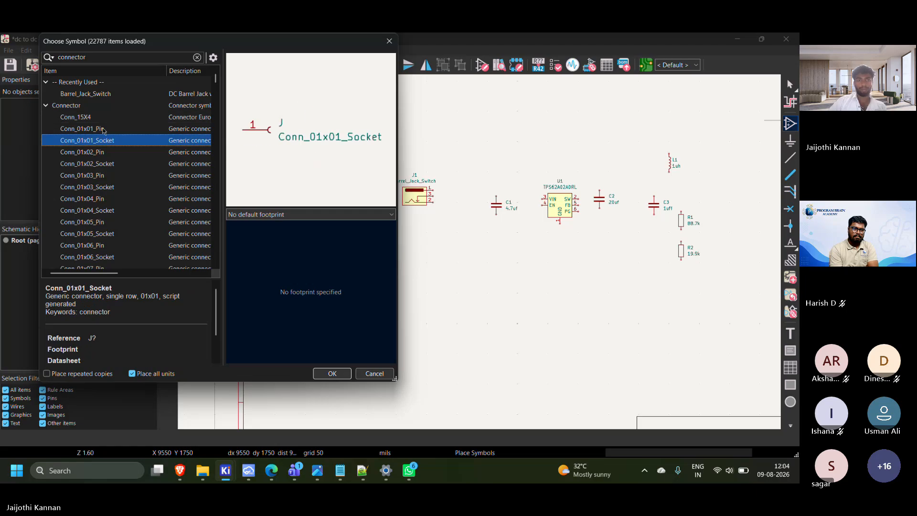
click(103, 129)
click(106, 139)
click(106, 149)
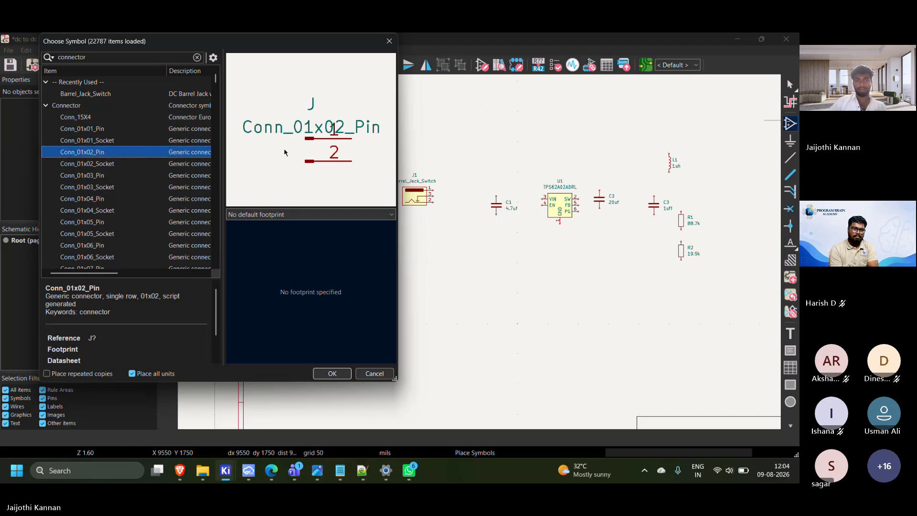
click(333, 374)
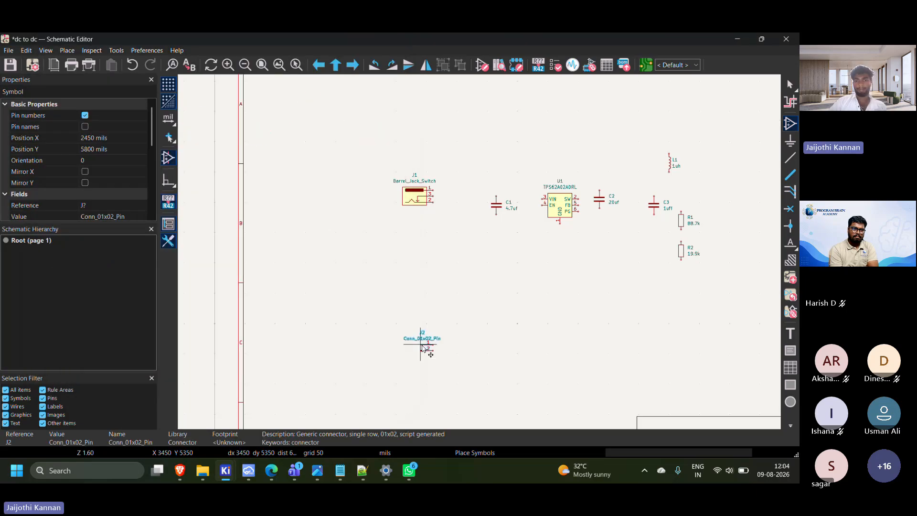
scroll(420, 348, down, 3)
scroll(181, 262, down, 3)
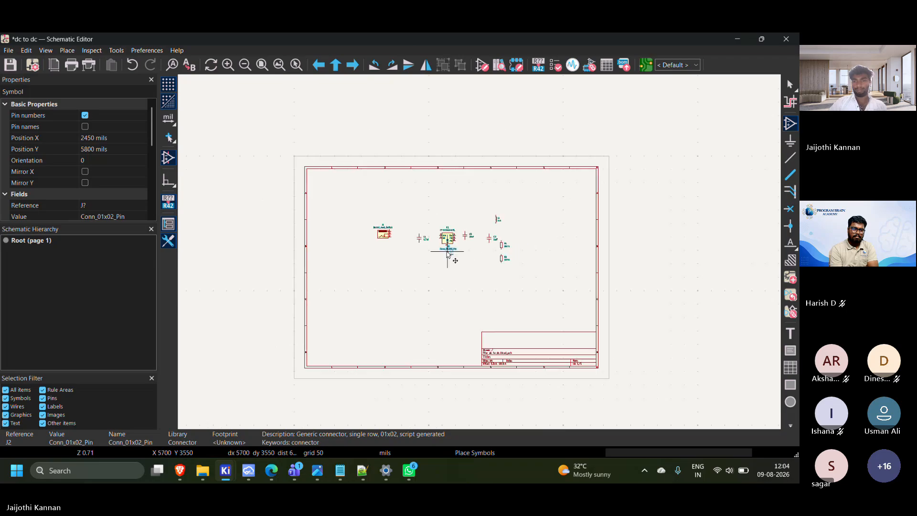
scroll(553, 242, up, 6)
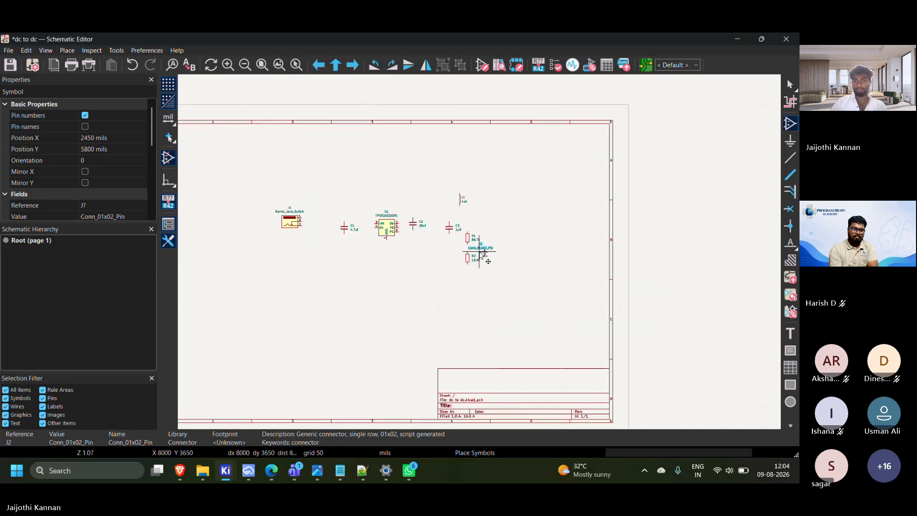
click(455, 258)
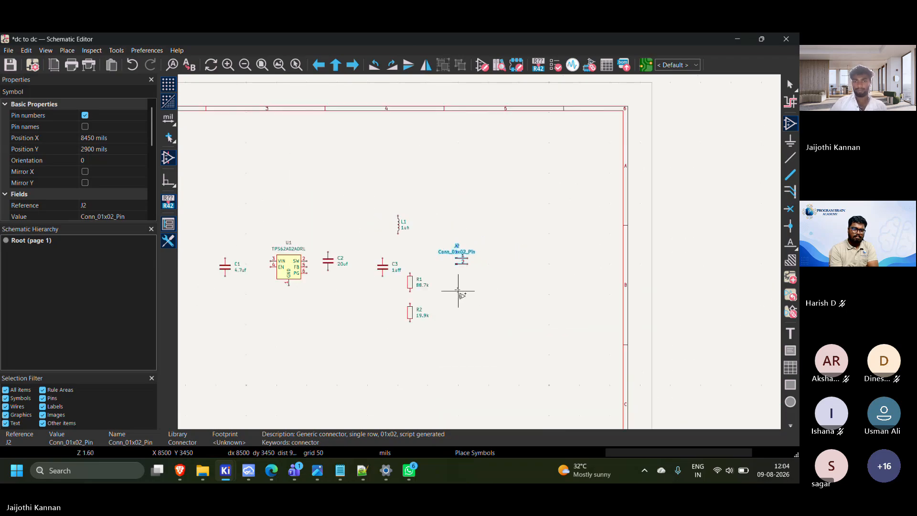
middle_drag(491, 281, 639, 230)
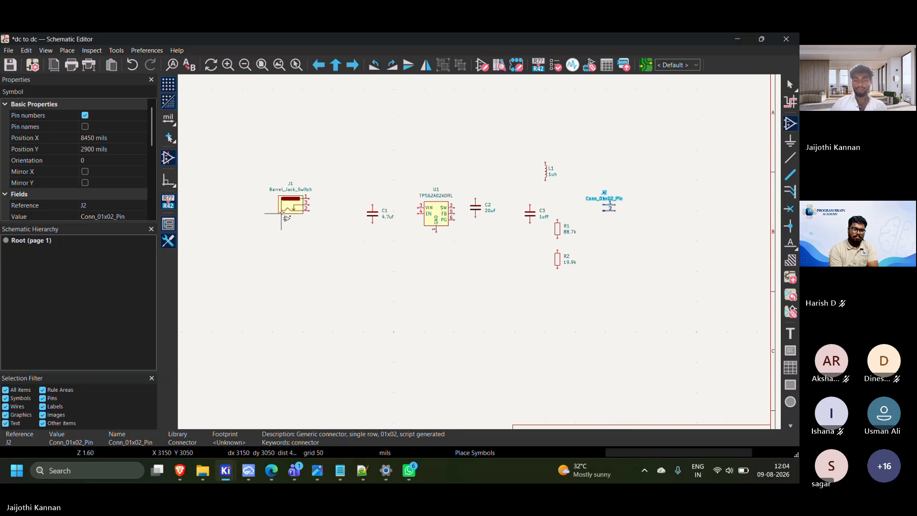
scroll(281, 212, up, 2)
scroll(490, 237, down, 4)
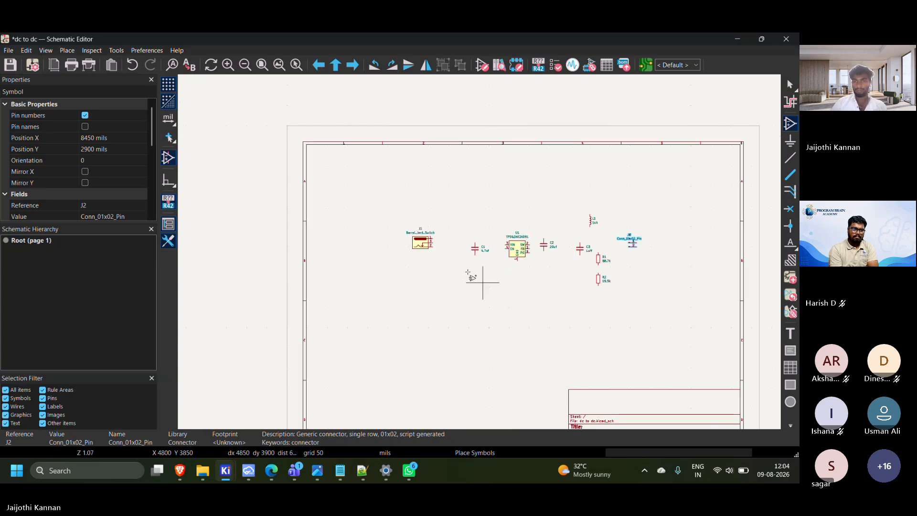
scroll(487, 259, up, 2)
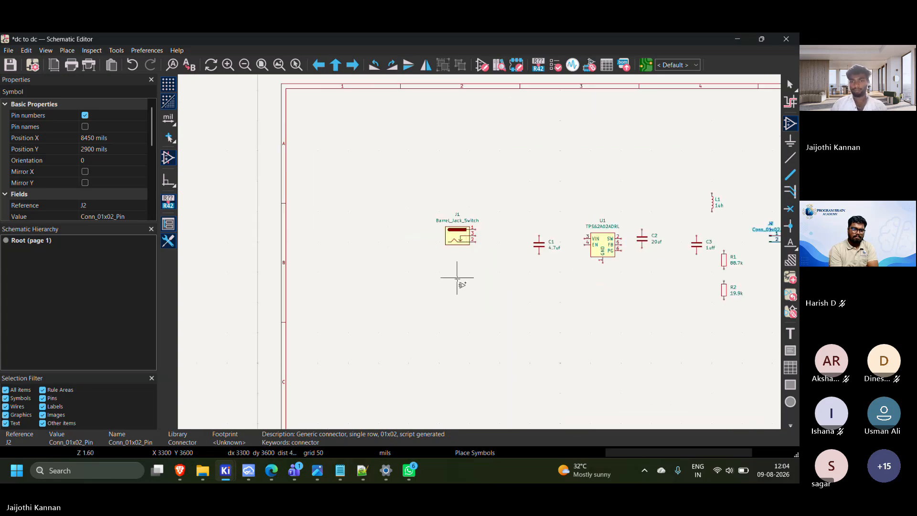
scroll(454, 277, up, 2)
right_click(348, 218)
click(399, 224)
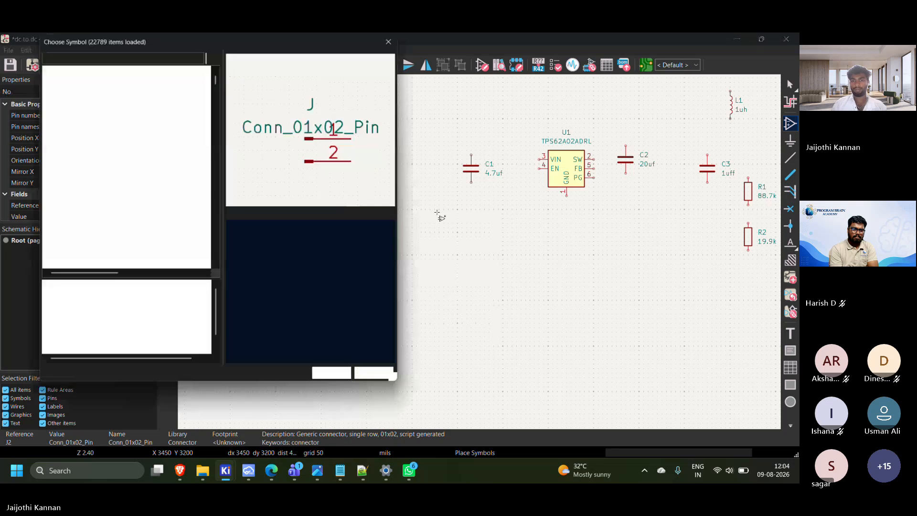
click(382, 374)
scroll(487, 225, down, 4)
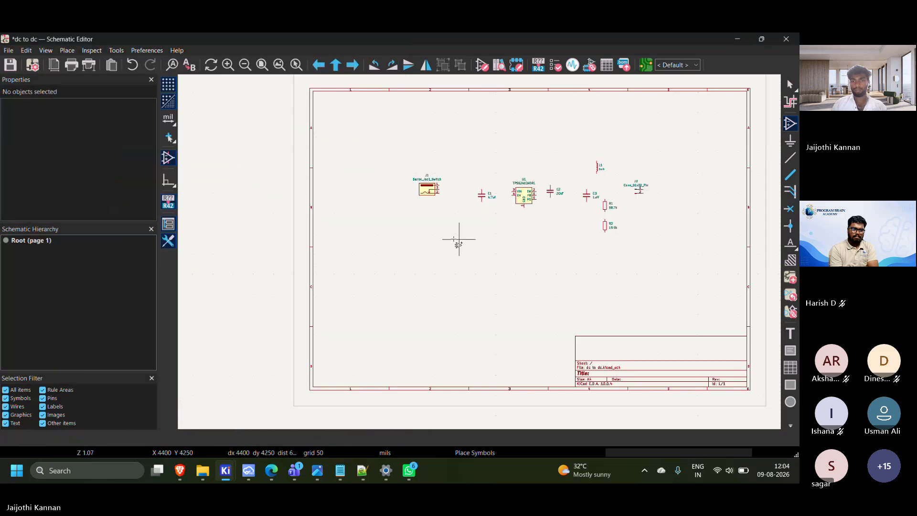
middle_drag(472, 241, 383, 224)
scroll(441, 238, up, 2)
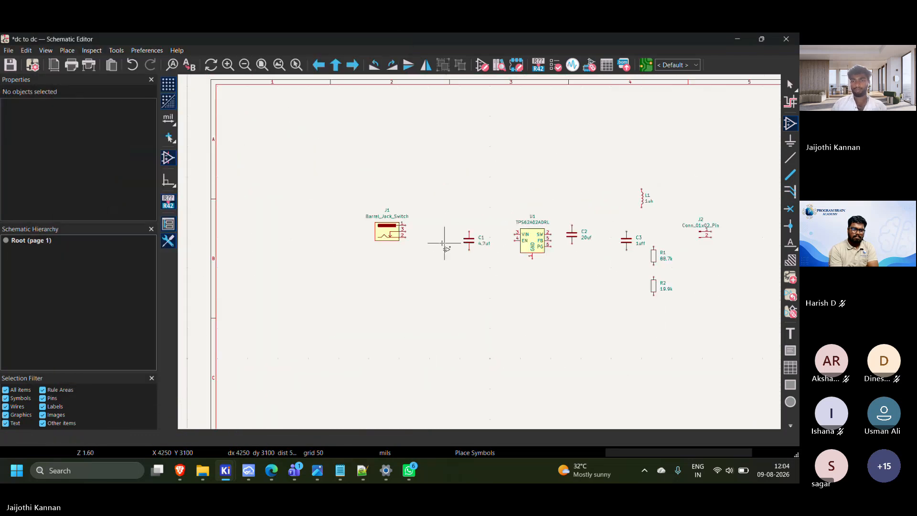
click(680, 244)
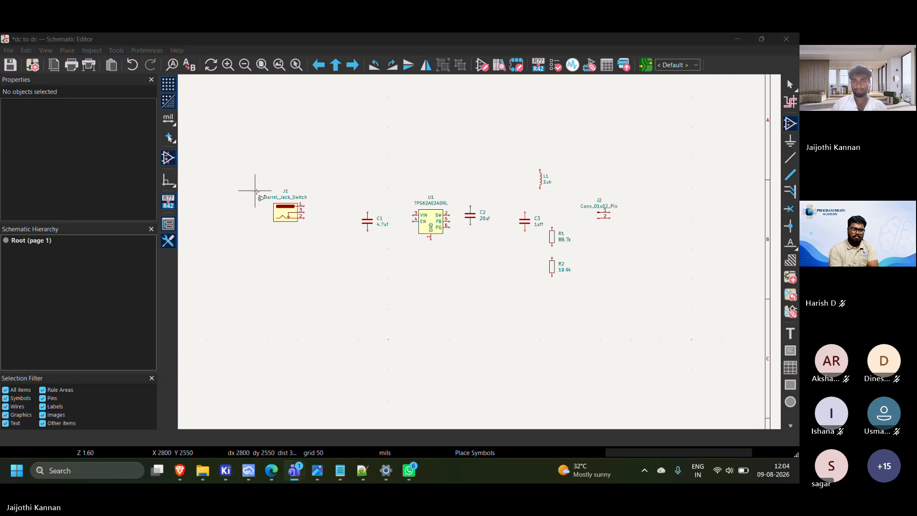
Move barrel jack J1 to about X 3800, Y 3050 mils and capacitor C1 to about X 4900, Y 3100 mils
scroll(260, 197, up, 2)
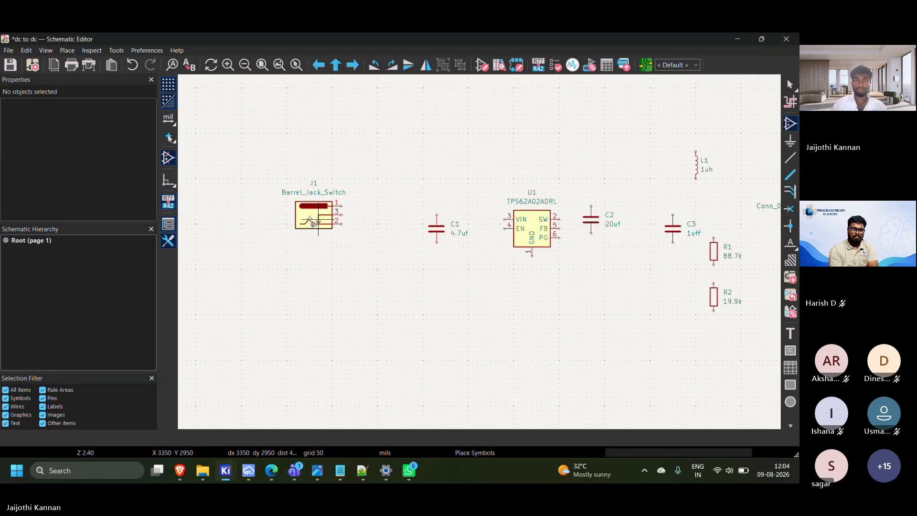
middle_drag(310, 218, 273, 209)
drag(221, 161, 318, 224)
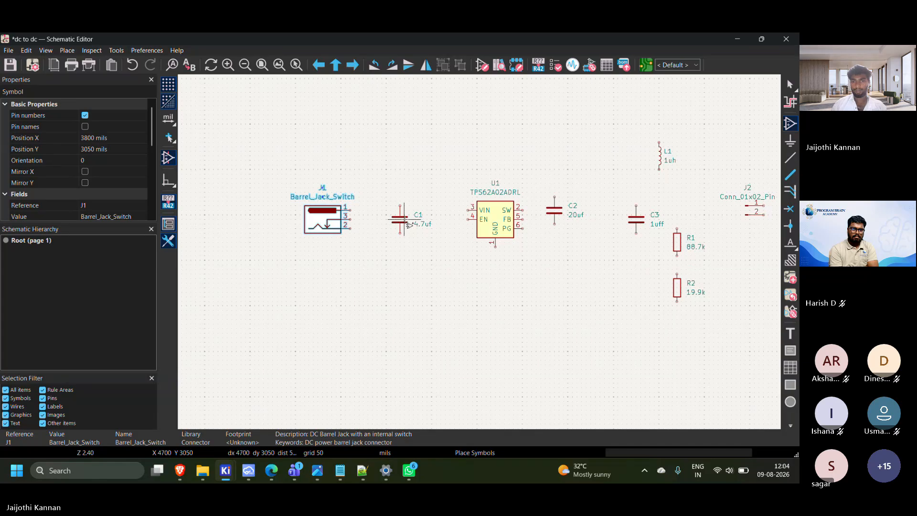
drag(405, 219, 423, 223)
key(a)
middle_drag(522, 239, 471, 218)
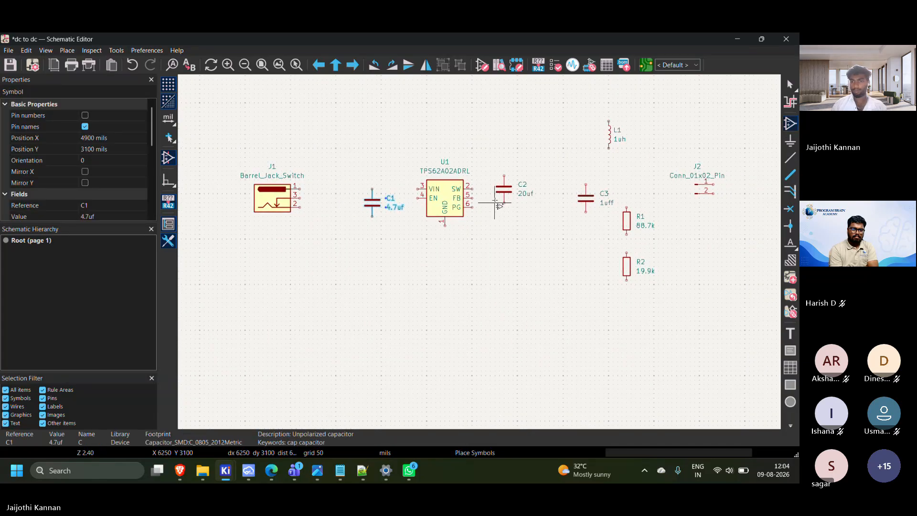
Move capacitor C2 below and right of the regulator, to about X 6750, Y 3550 mils
drag(506, 197, 557, 242)
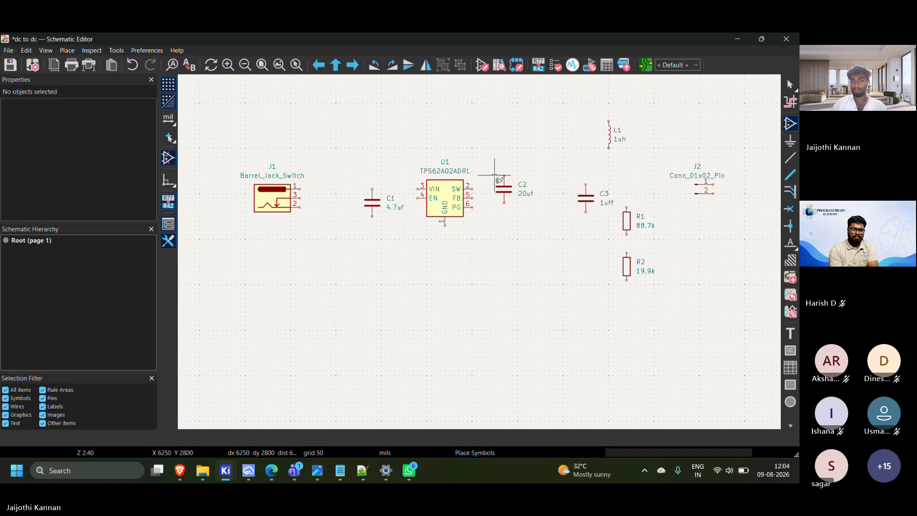
click(510, 193)
drag(510, 193, 546, 249)
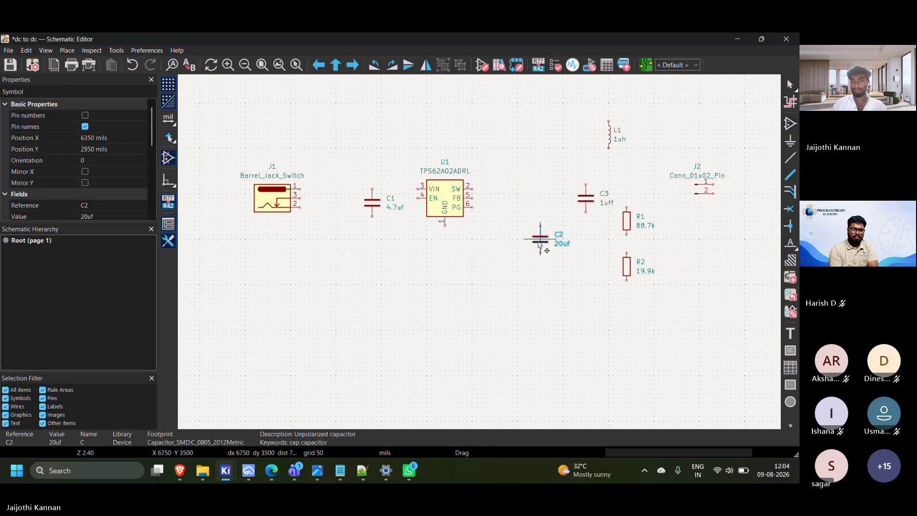
Rotate inductor L1 to horizontal and place it just right of the regulator, in line with its SW pin
click(608, 139)
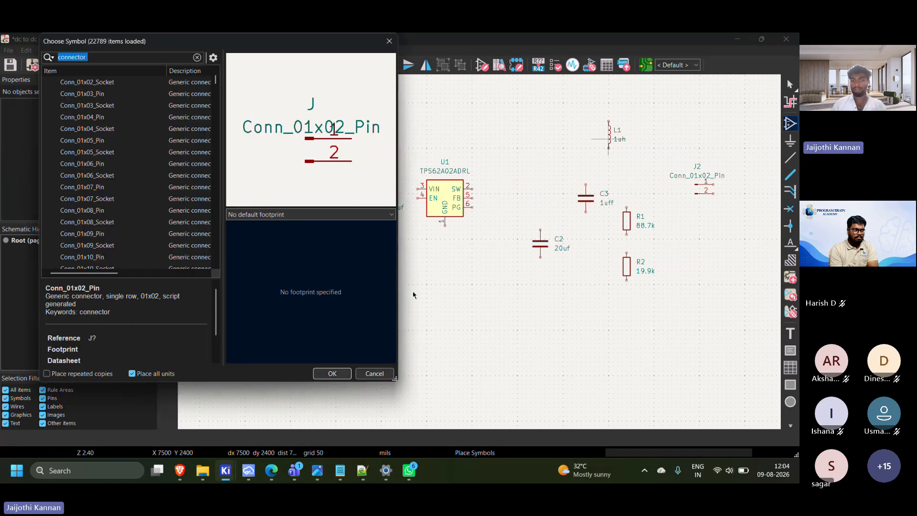
click(369, 374)
click(609, 137)
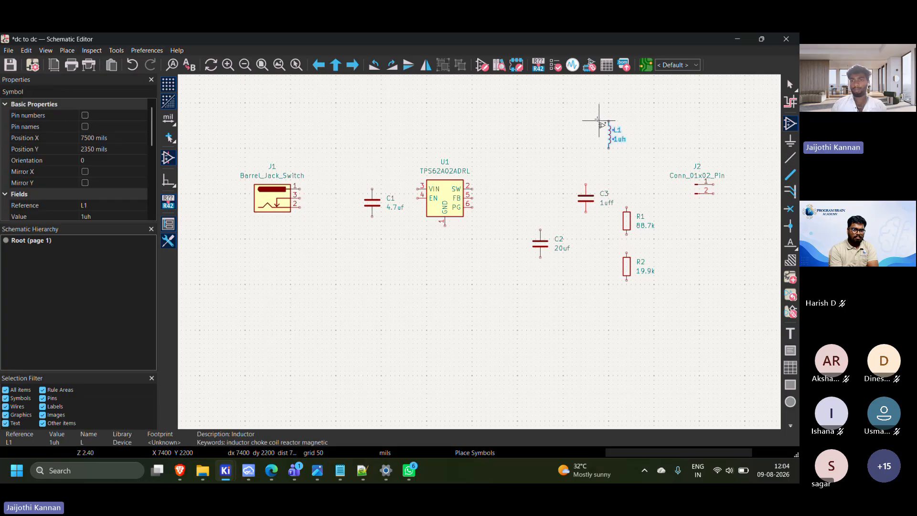
drag(609, 137, 500, 192)
key(r)
key(a)
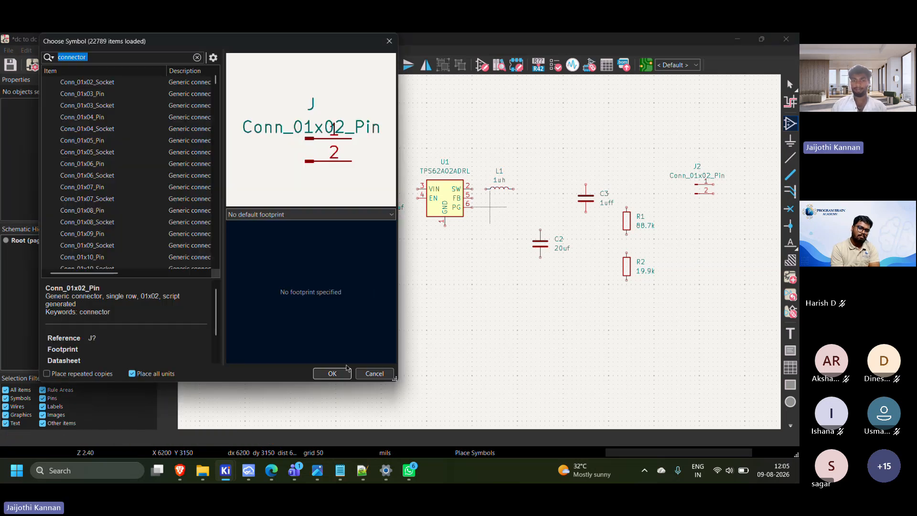
click(375, 372)
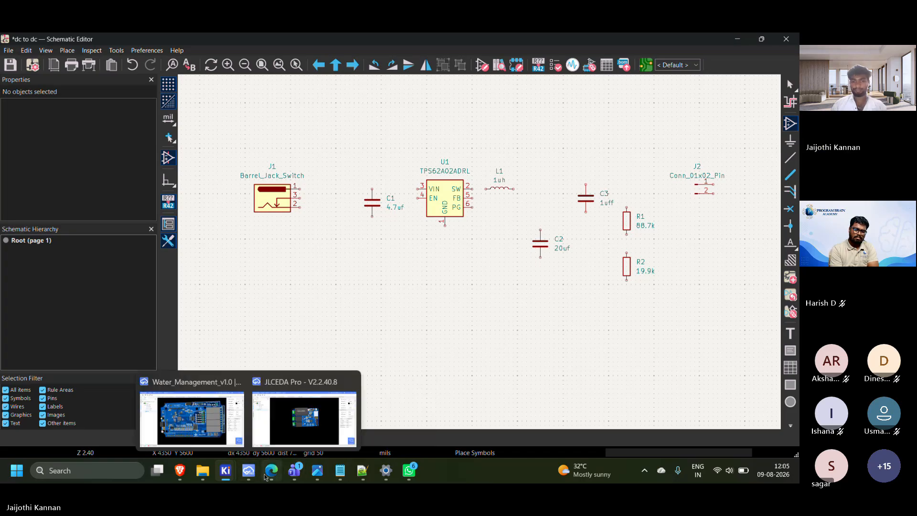
Switch to the tps62a02a-q1.pdf datasheet, examine the Figure 9-1 typical application circuit, and return to the KiCad schematic
click(273, 411)
scroll(286, 374, up, 15)
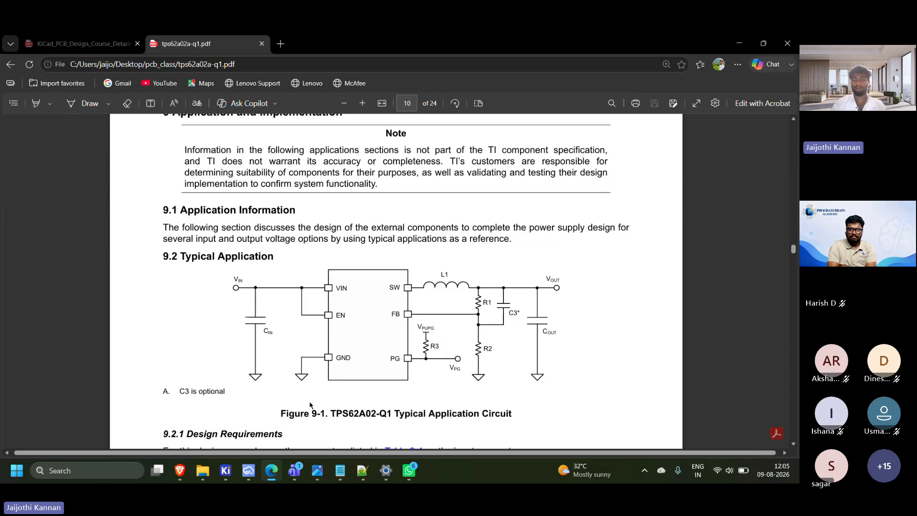
mouse_move(225, 471)
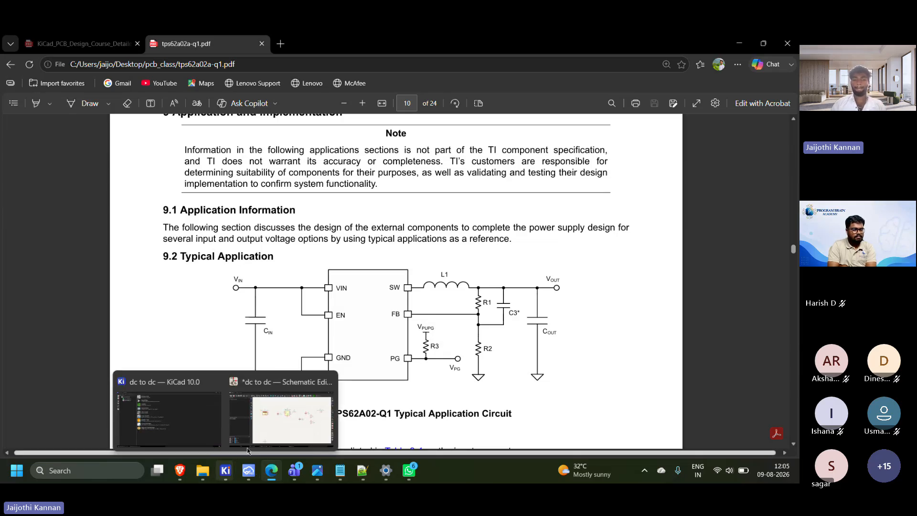
click(296, 409)
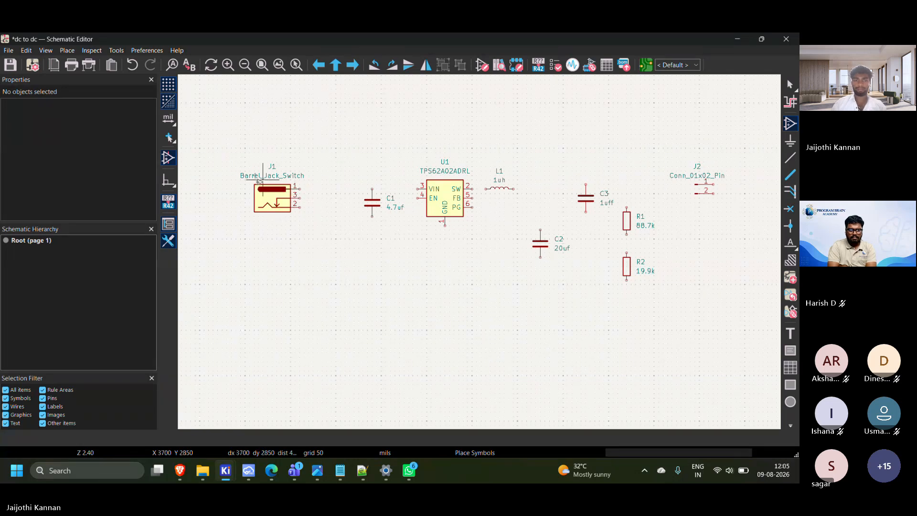
Move barrel jack J1 closer to capacitor C1, to about X 4100, Y 3000 mils
click(269, 195)
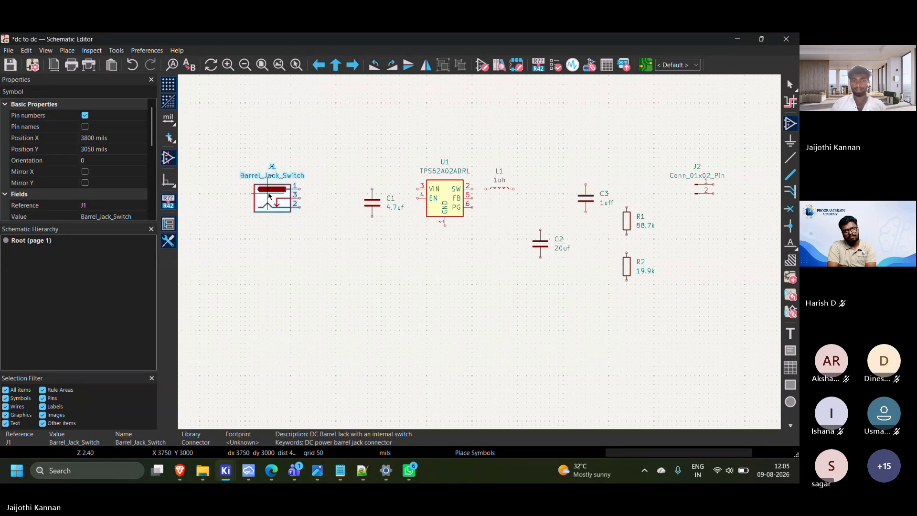
drag(269, 194, 299, 193)
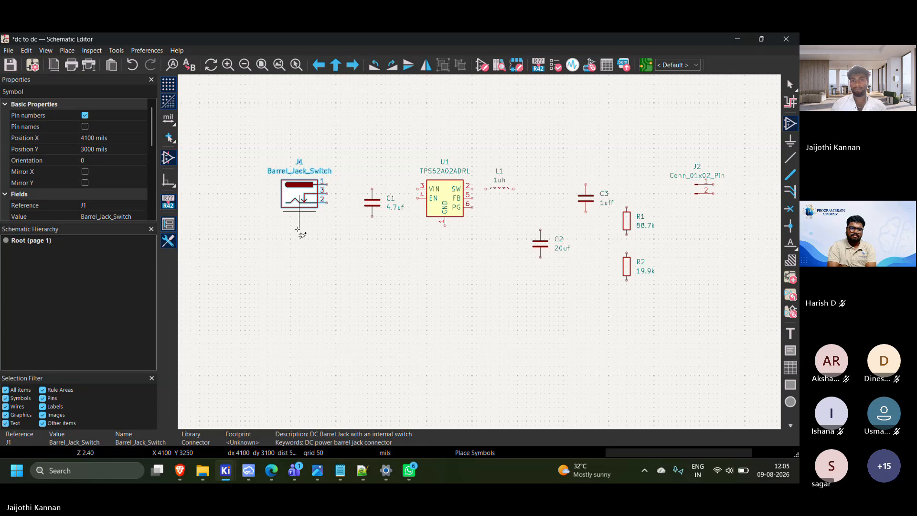
click(322, 245)
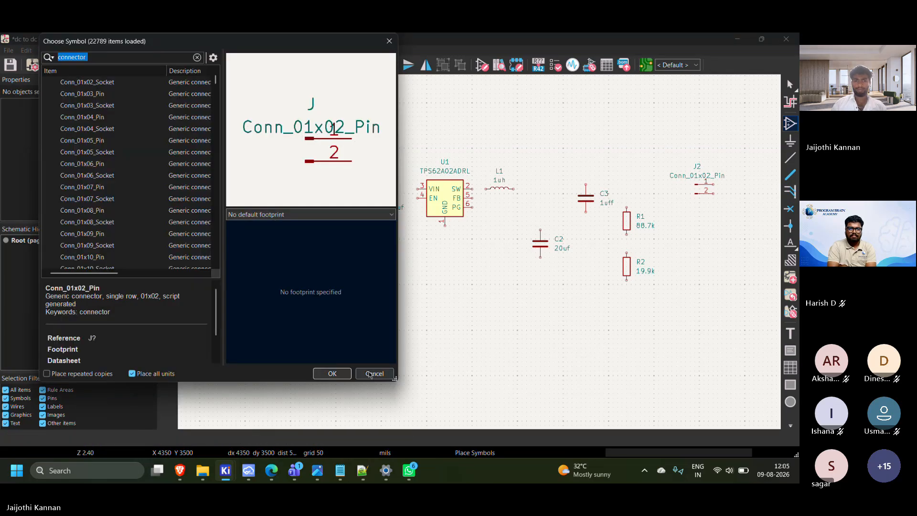
click(373, 373)
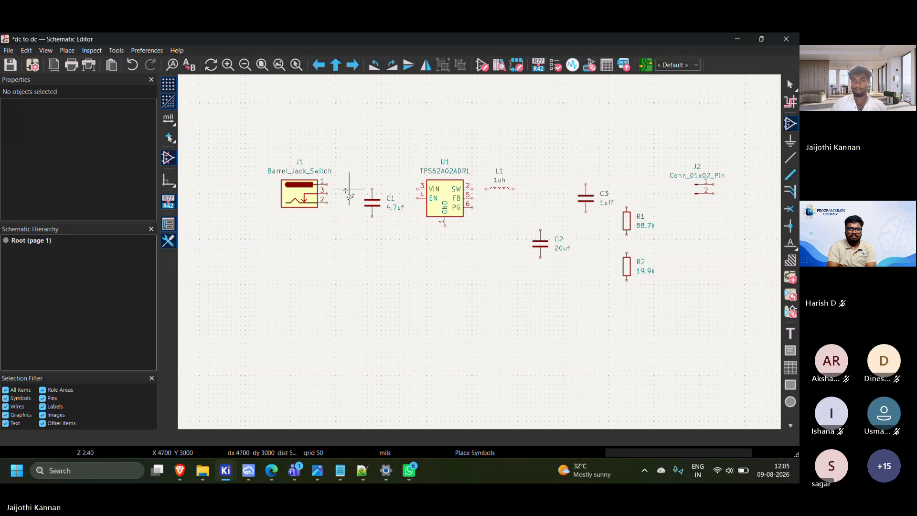
Move barrel jack J1 slightly away from capacitor C1, to X 4000, Y 3100 mils
drag(253, 185, 282, 210)
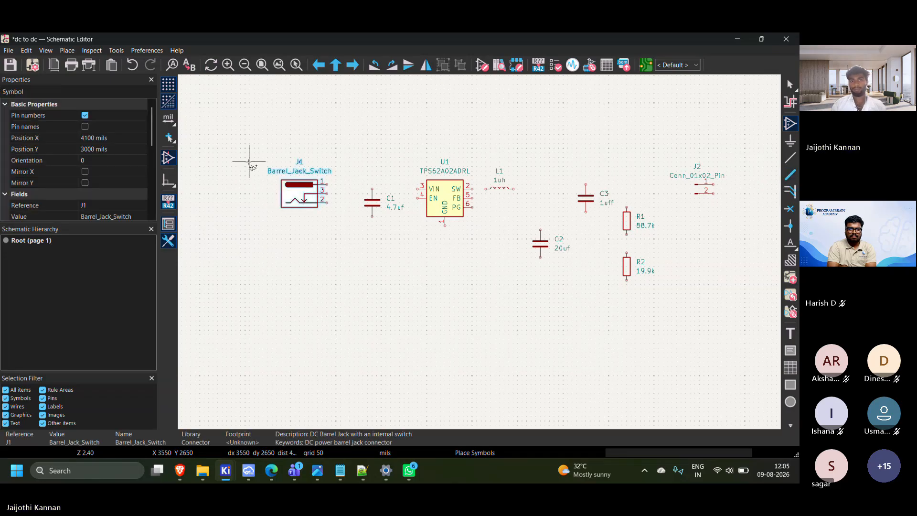
drag(249, 162, 269, 205)
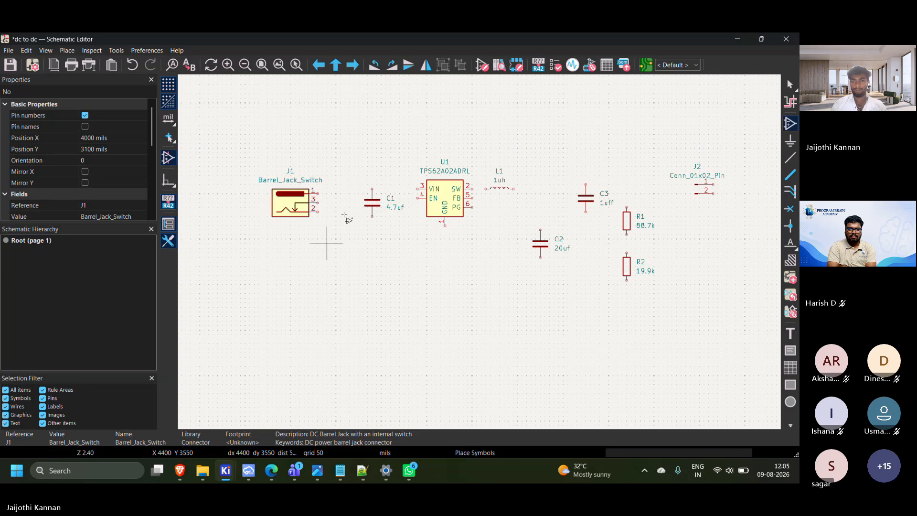
click(431, 235)
click(374, 372)
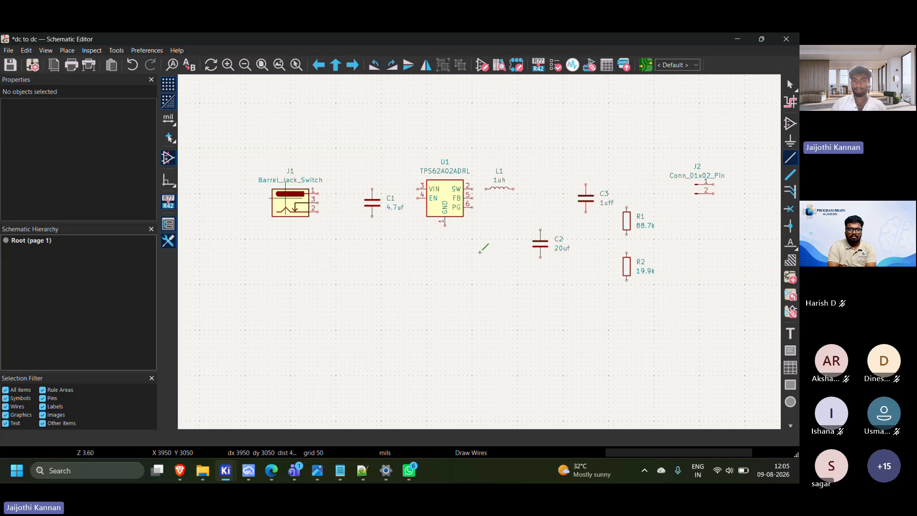
scroll(403, 231, up, 4)
middle_drag(416, 207, 335, 187)
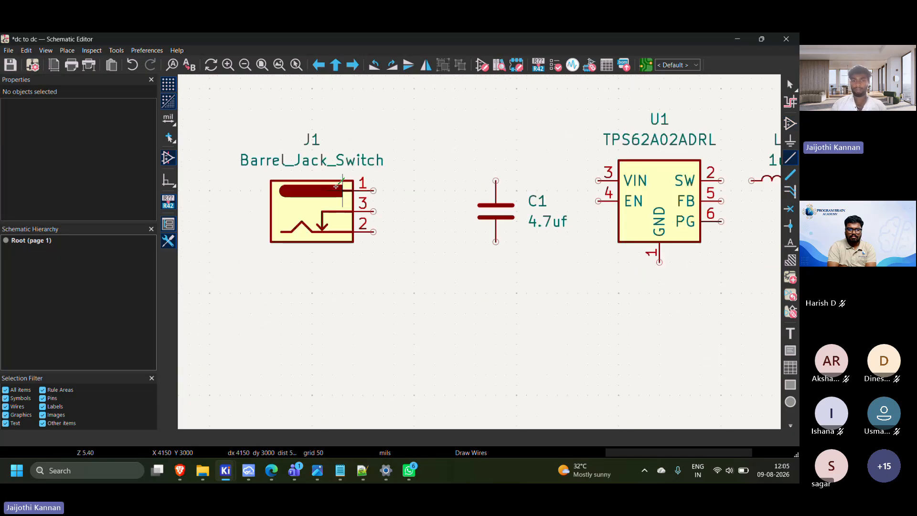
click(373, 190)
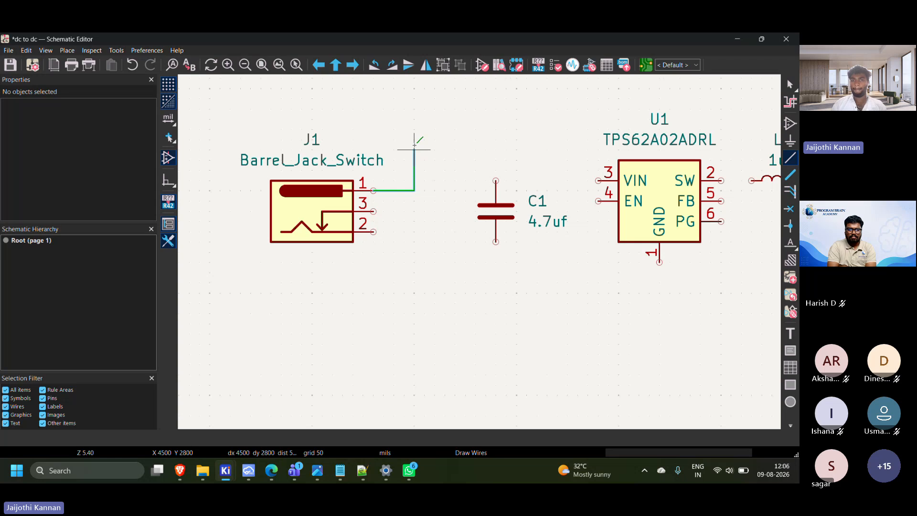
key(Escape)
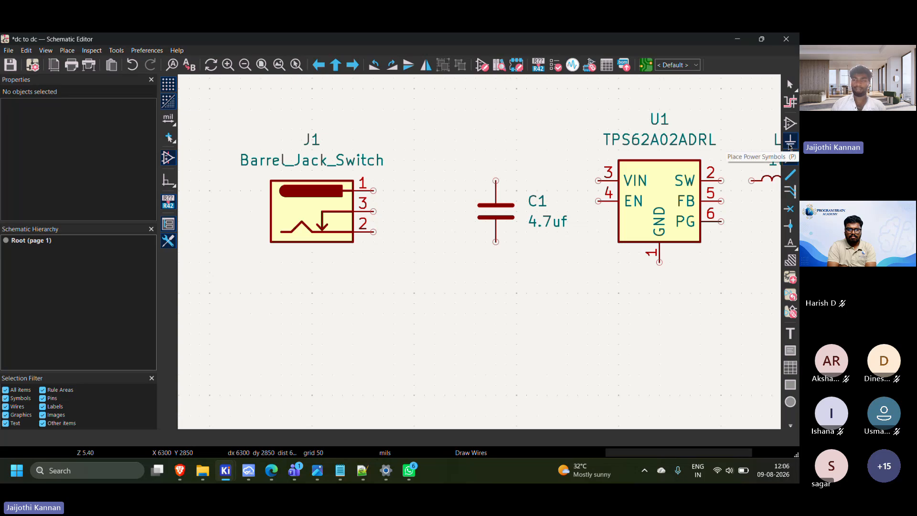
Place a +5V power symbol just right of J1's pin 1, at X 4450, Y 3000 mils
click(789, 142)
click(765, 145)
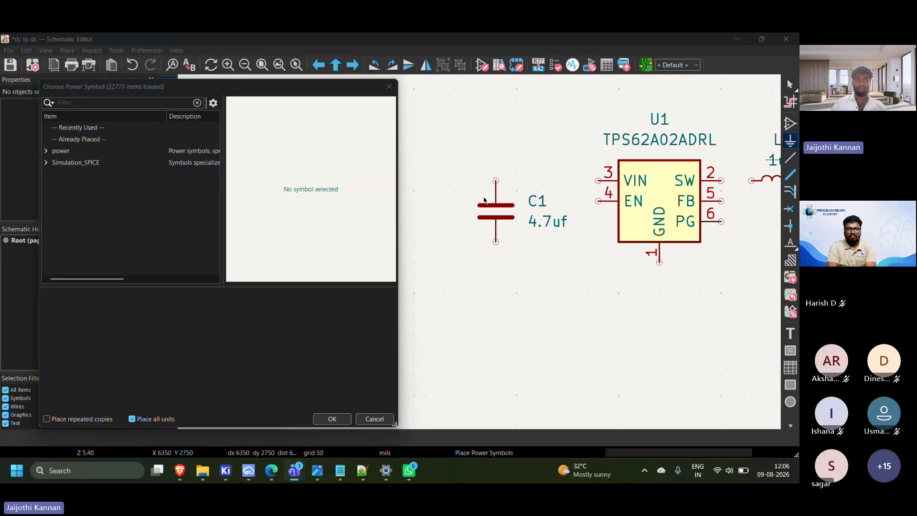
click(46, 150)
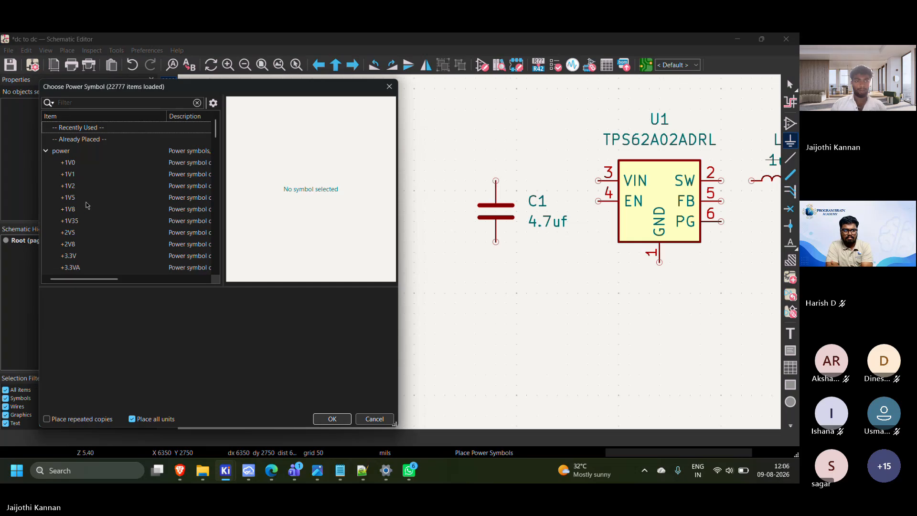
scroll(96, 210, down, 8)
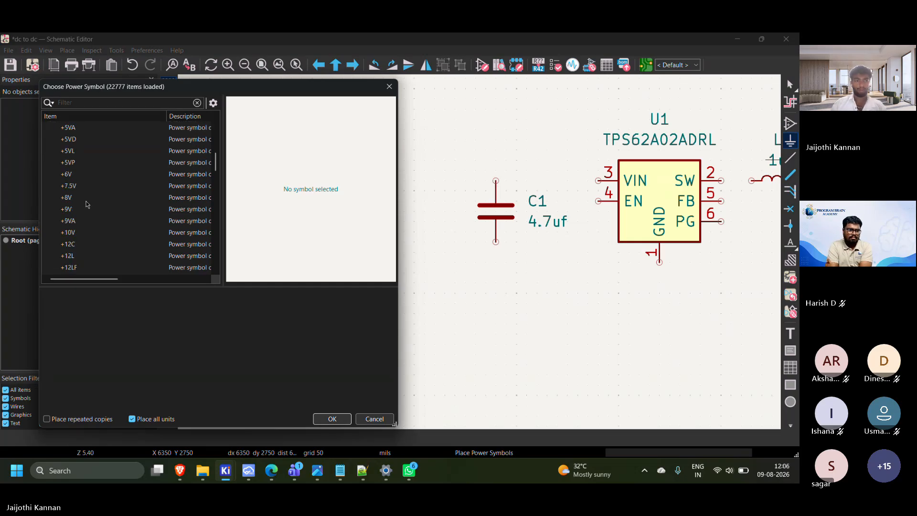
scroll(87, 204, up, 3)
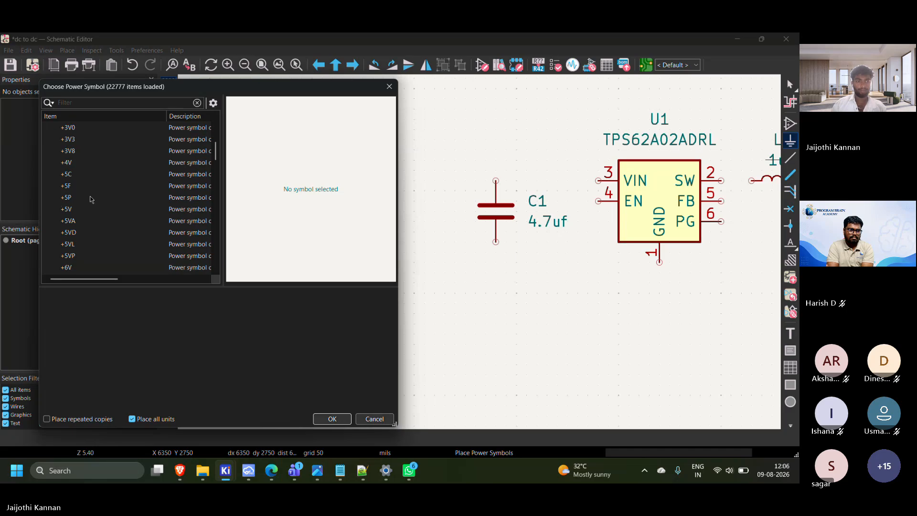
click(66, 209)
click(332, 419)
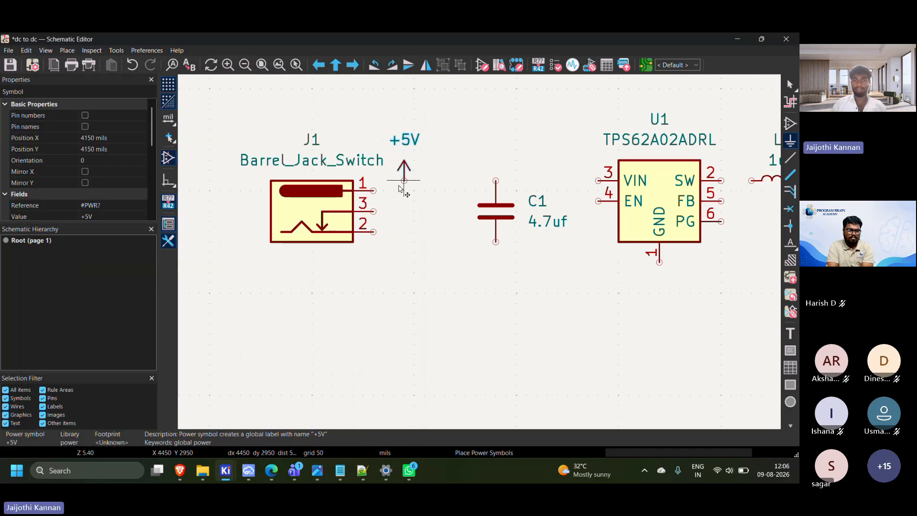
click(403, 190)
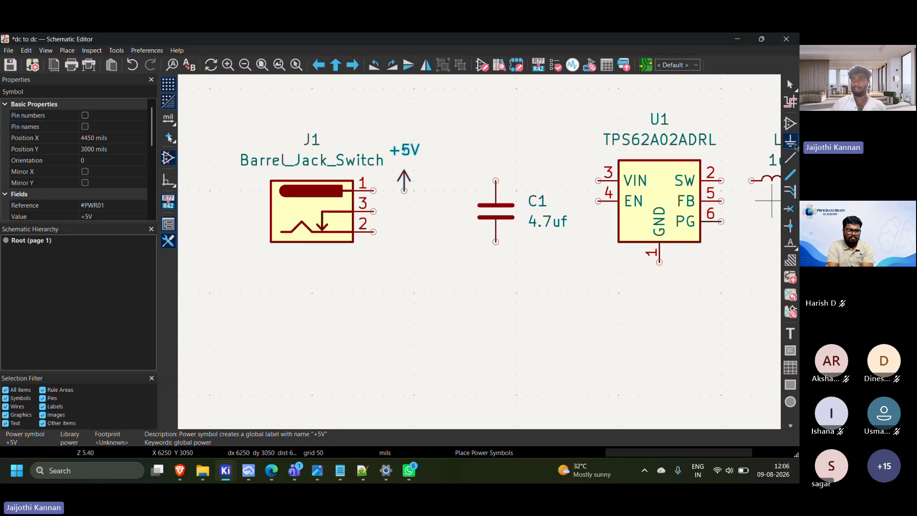
Place a GND power symbol below the +5V symbol, at X 4450, Y 3250 mils
click(397, 219)
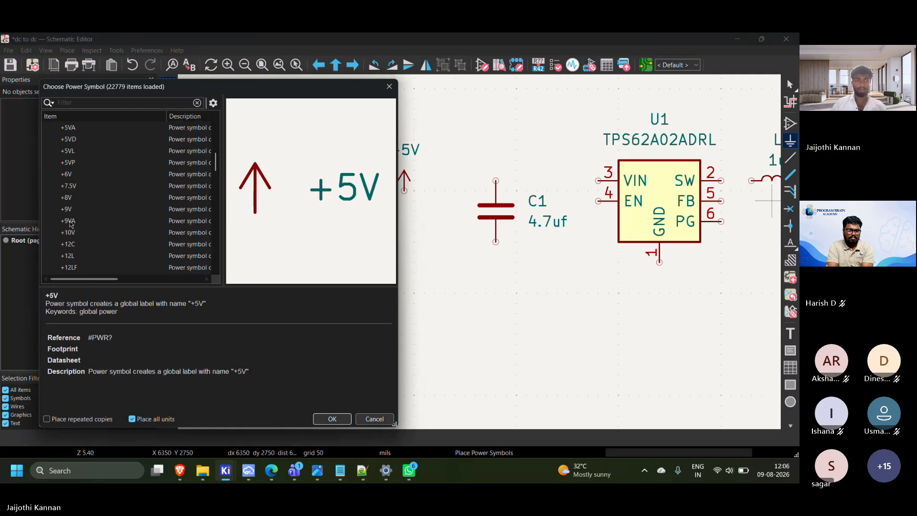
scroll(89, 204, down, 7)
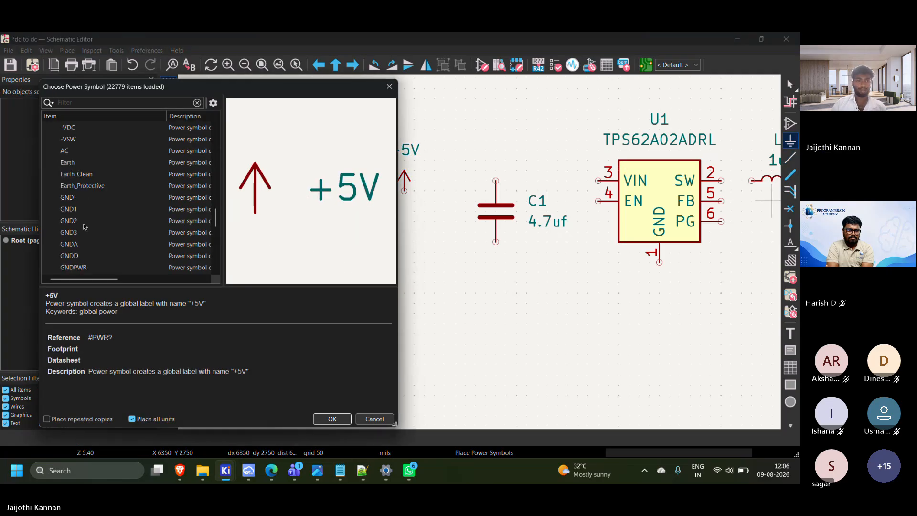
click(69, 197)
click(332, 419)
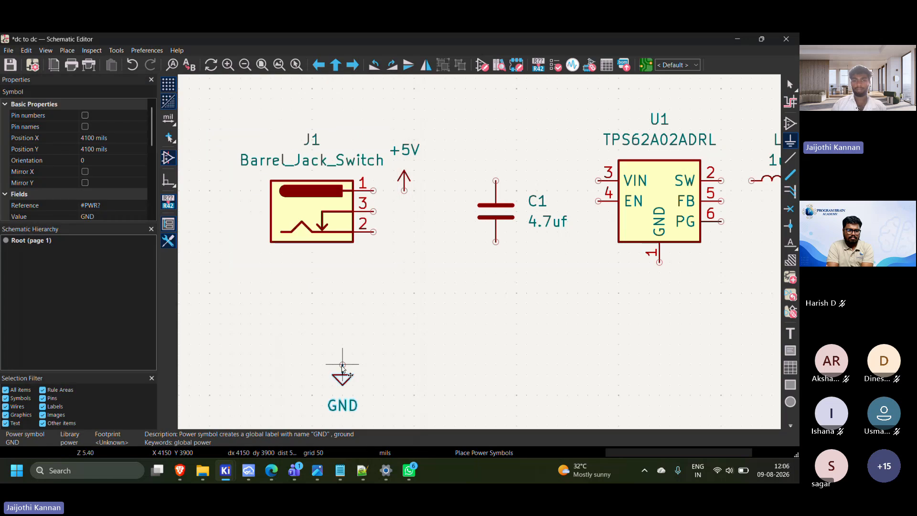
click(404, 242)
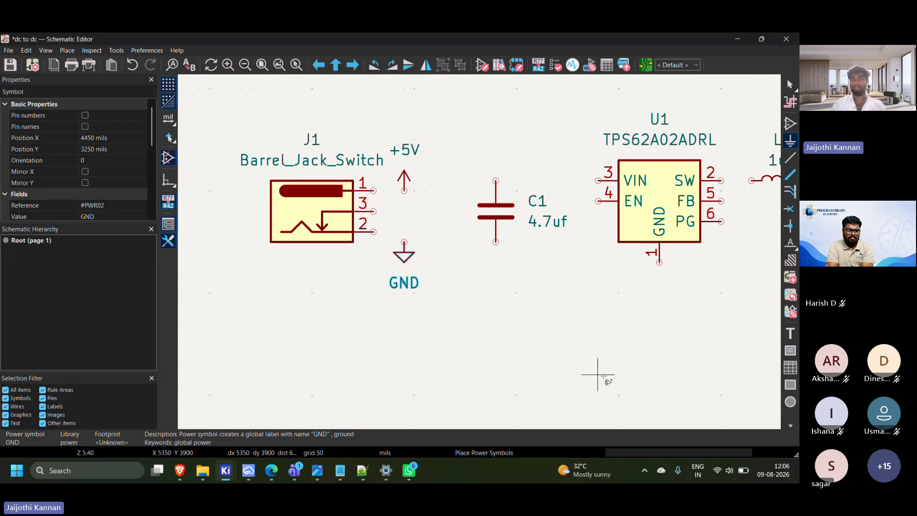
key(Escape)
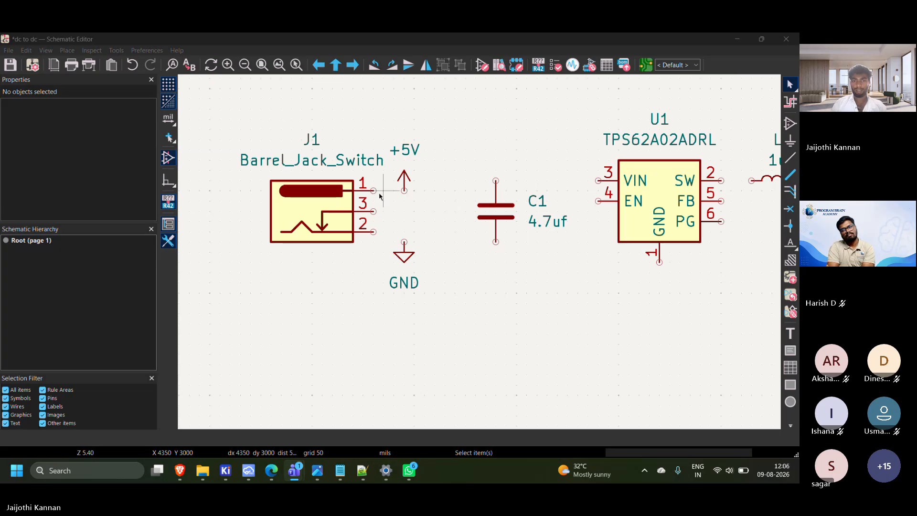
Wire J1's pin 1 to the +5V symbol and shift the symbol up 100 mils and 50 mils toward the jack
scroll(373, 191, up, 2)
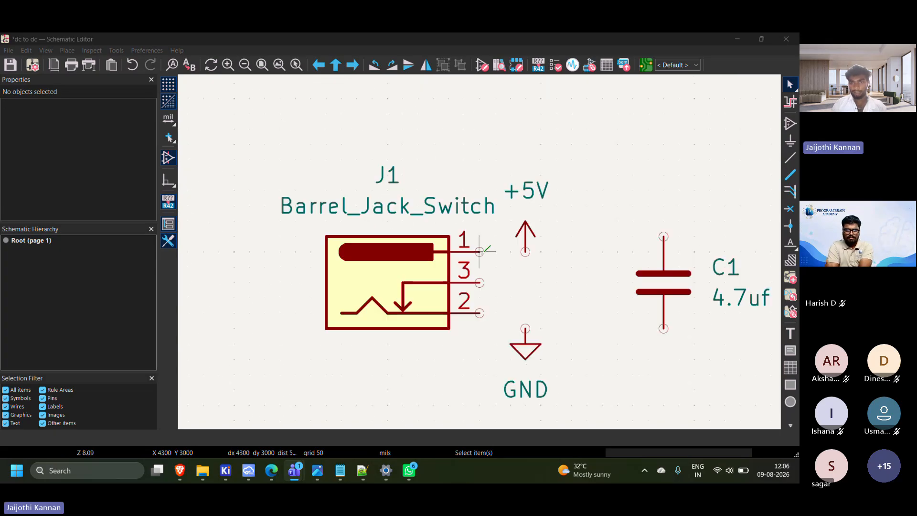
click(480, 252)
key(w)
click(525, 252)
key(Escape)
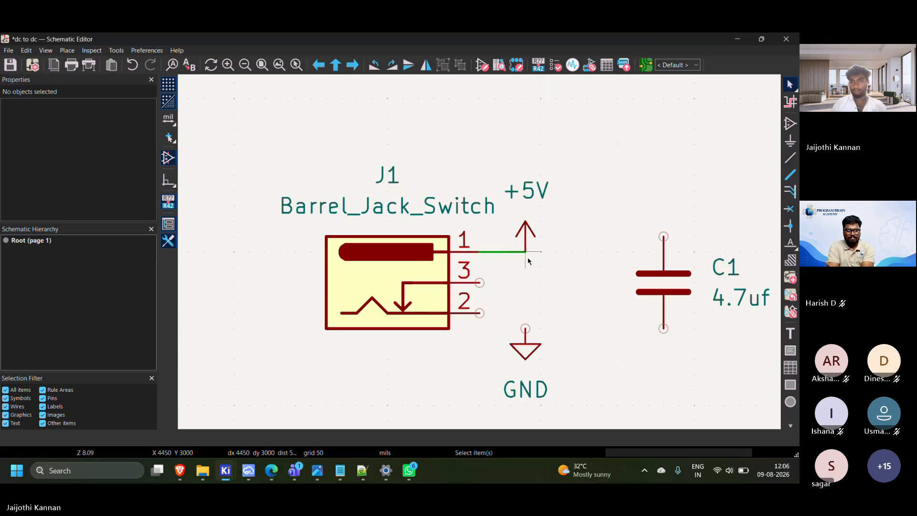
drag(523, 234, 499, 216)
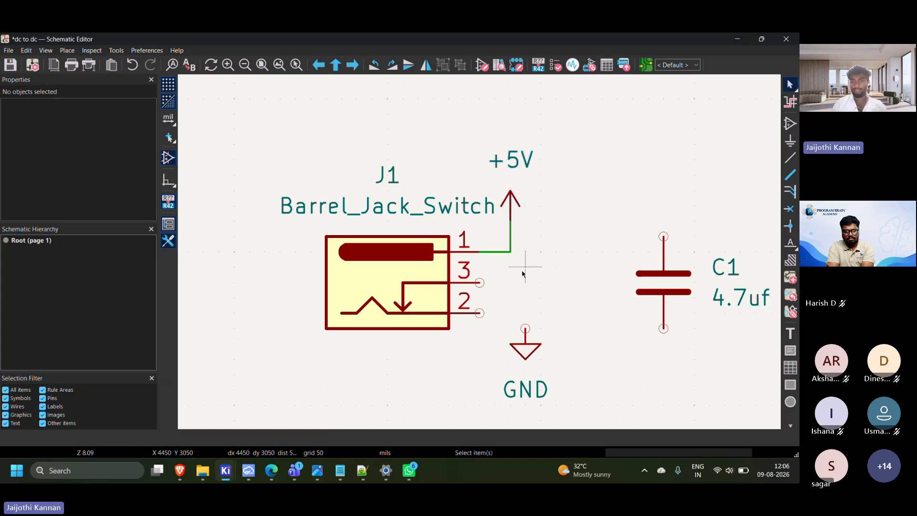
Move the GND symbol closer to the jack, to X 4400, Y 3250 mils
scroll(518, 260, down, 2)
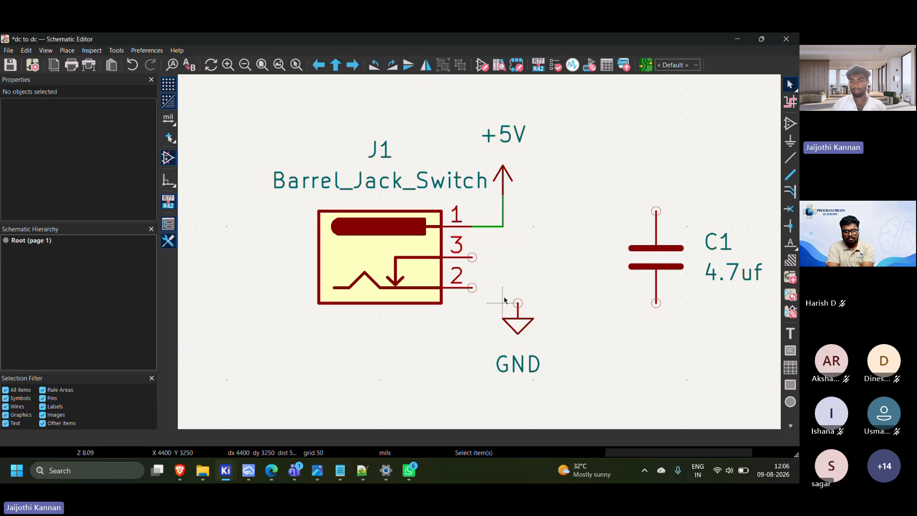
drag(505, 298, 558, 369)
drag(489, 299, 571, 365)
drag(537, 334, 498, 302)
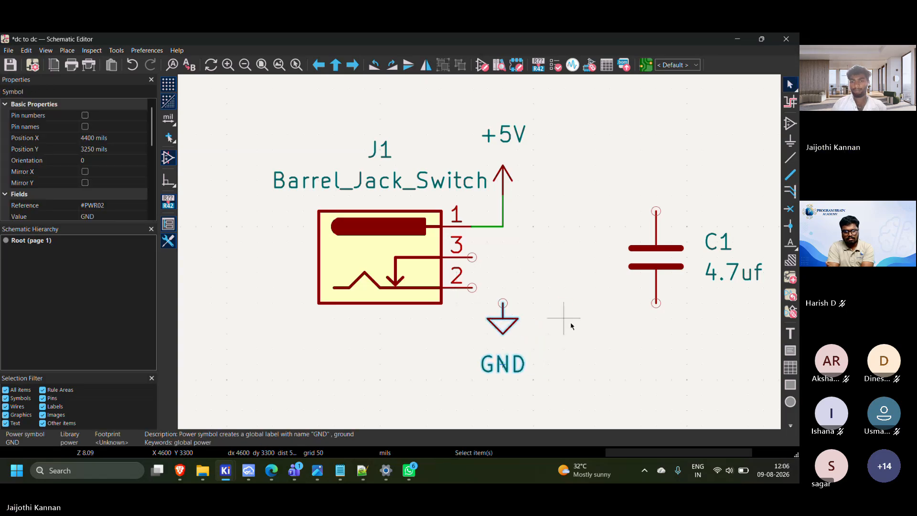
Wire J1's pin 2 to the GND symbol and join pin 3 to pin 2
click(485, 288)
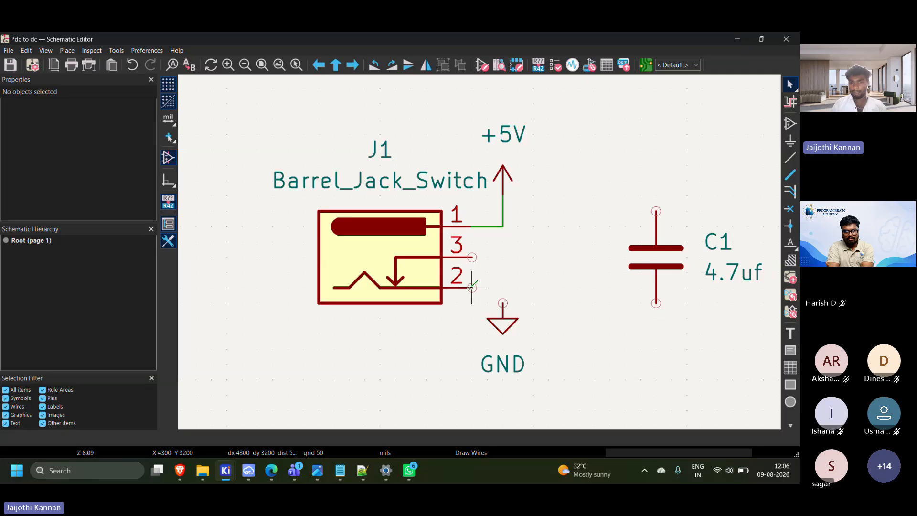
click(503, 303)
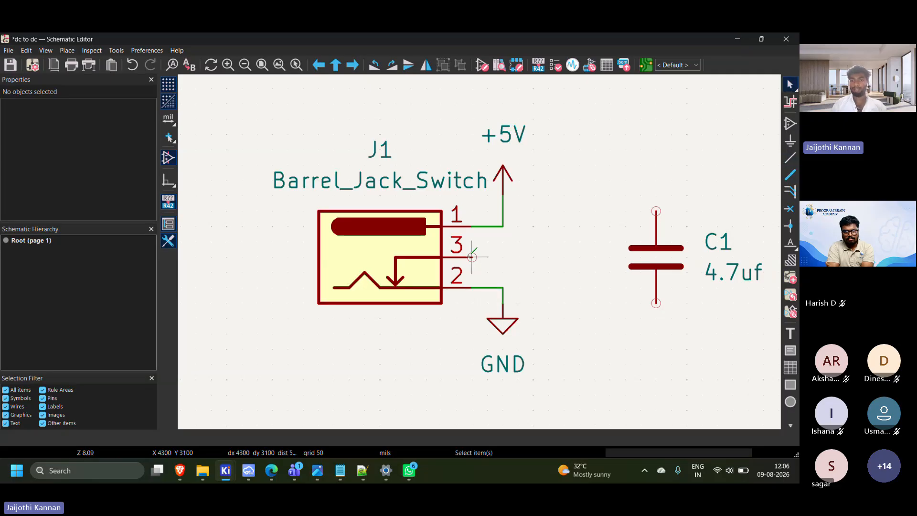
key(w)
click(472, 288)
key(Escape)
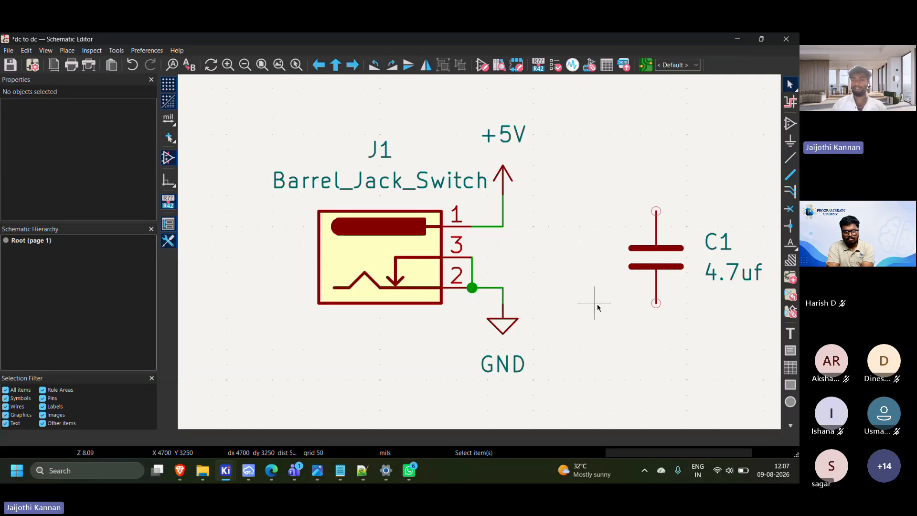
Dismiss the WhatsApp notification and move C1's 4.7uf value label to the left of the capacitor
scroll(340, 253, down, 3)
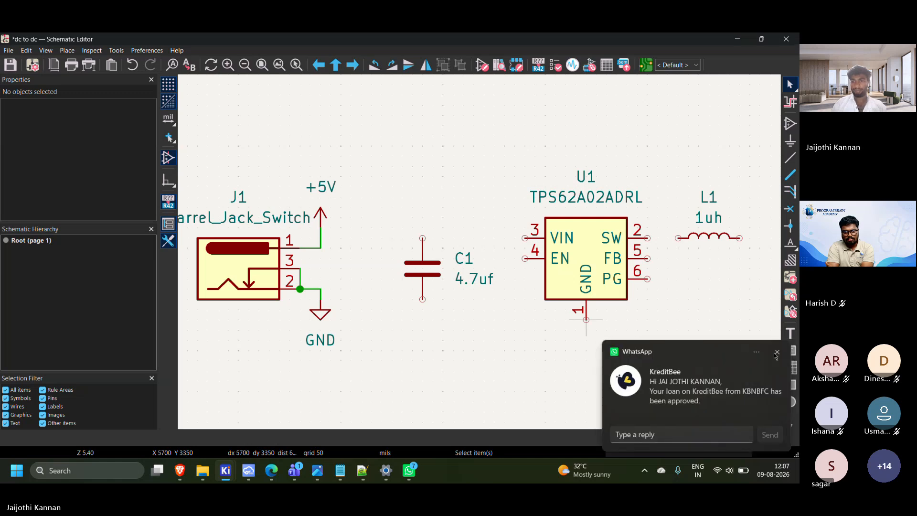
click(776, 353)
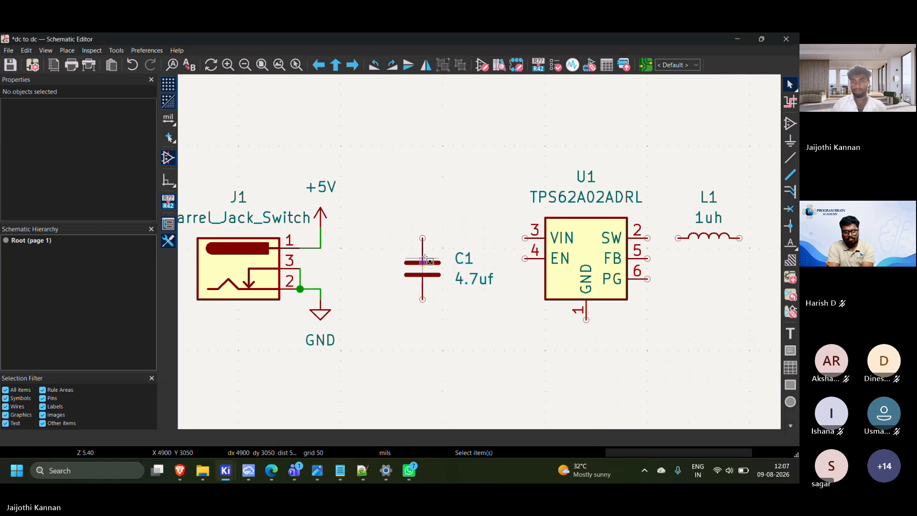
drag(386, 217, 452, 265)
click(482, 310)
scroll(480, 271, up, 2)
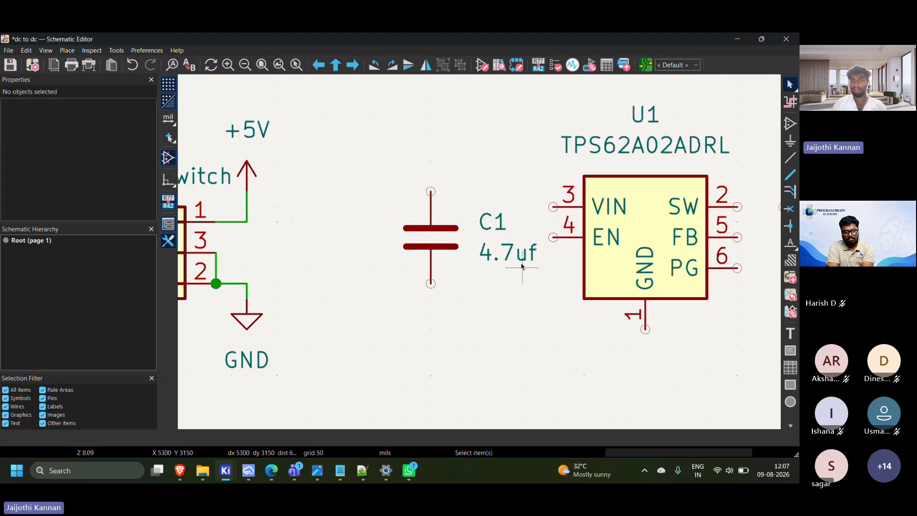
middle_drag(522, 264, 595, 248)
click(571, 250)
drag(583, 247, 429, 265)
Move the C1 reference label to the left of the capacitor, directly above its 4.7uf value
click(420, 206)
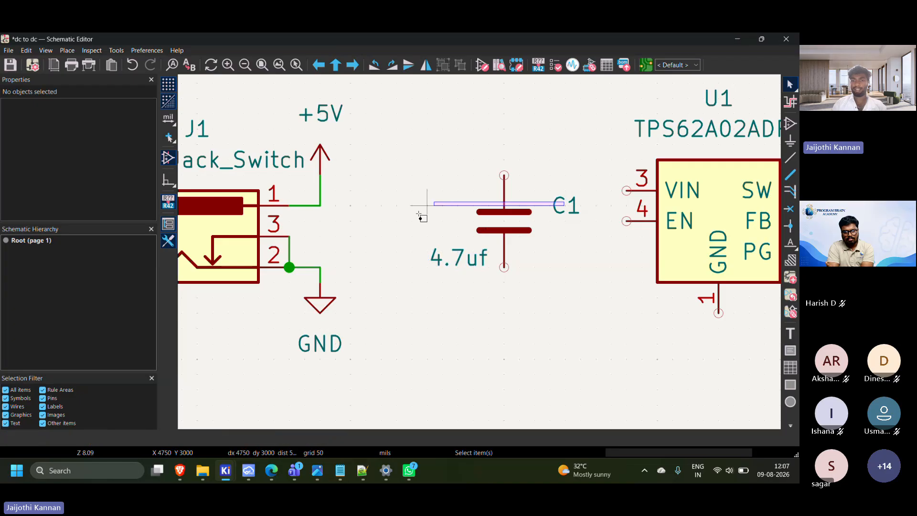
click(515, 227)
click(573, 262)
click(566, 205)
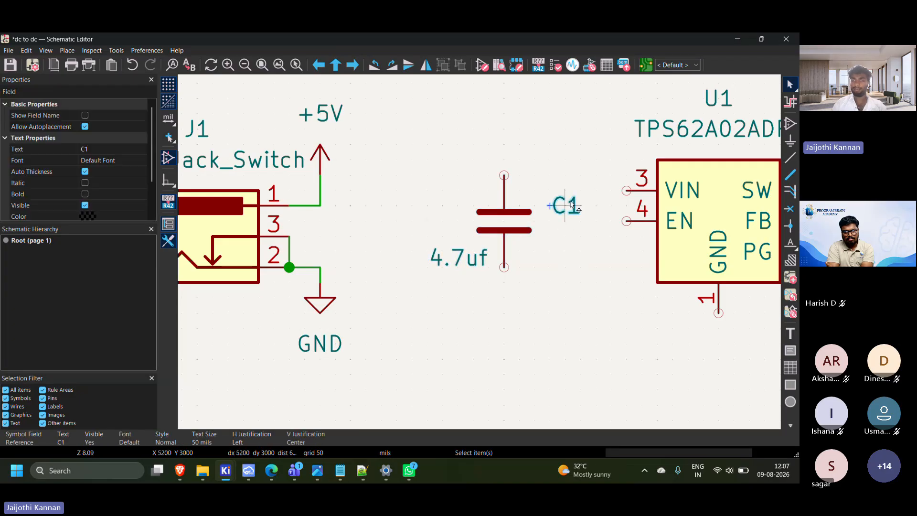
drag(566, 205, 442, 232)
click(545, 280)
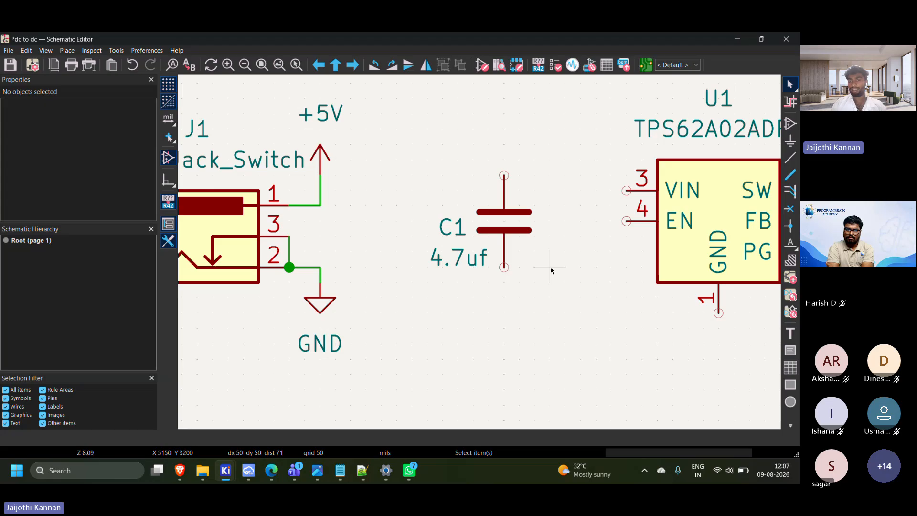
Wire C1's lower pin to U1's GND pin and C1's upper pin to U1's VIN pin
key(w)
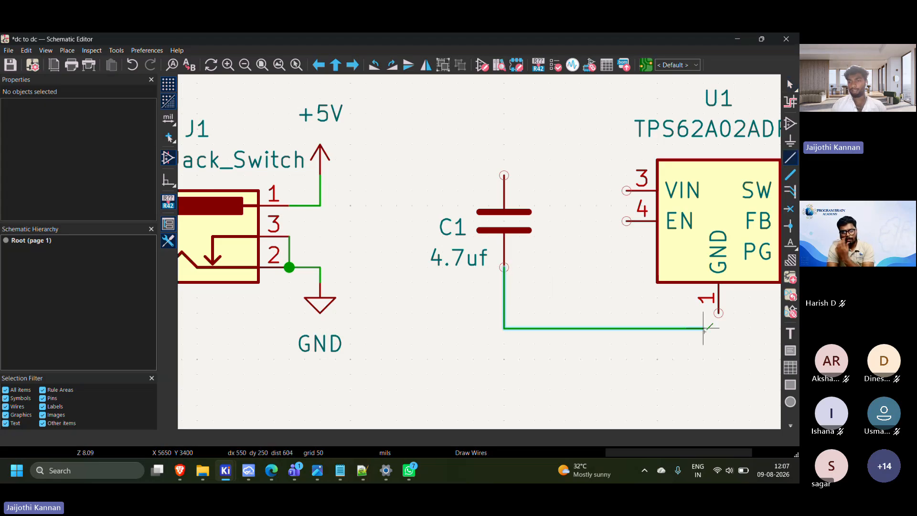
click(719, 313)
key(Escape)
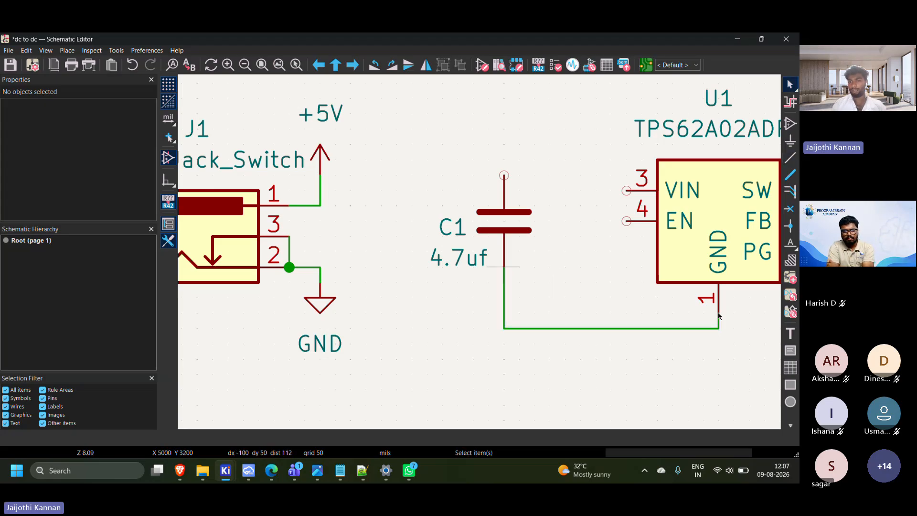
key(w)
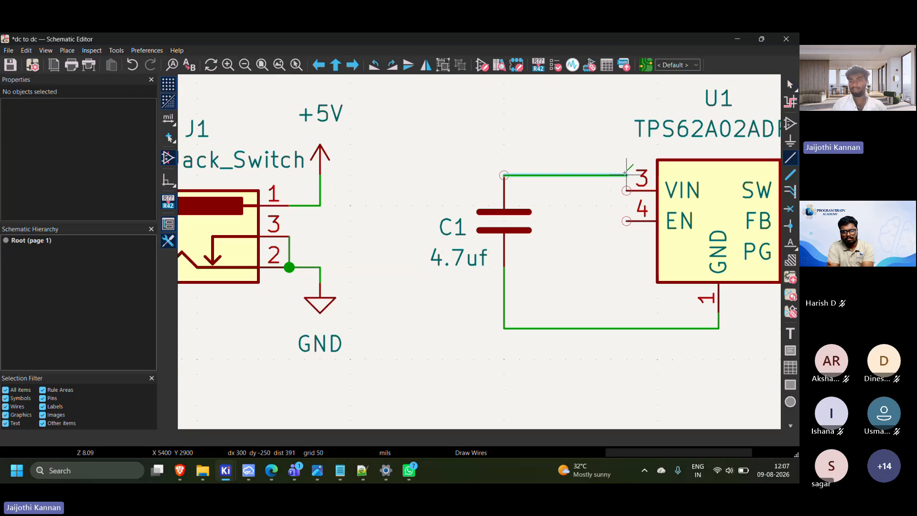
click(626, 190)
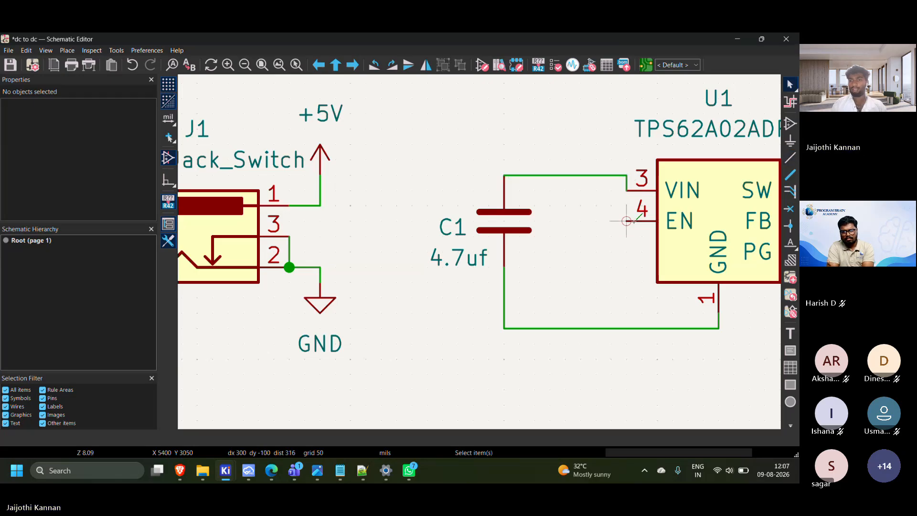
Wire U1's EN pin up to its VIN pin so both share C1's upper line
click(626, 221)
key(Escape)
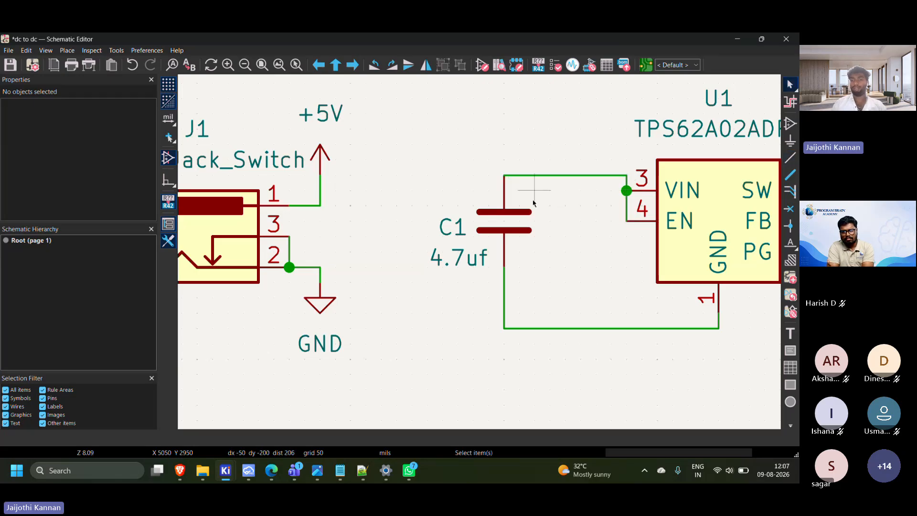
scroll(560, 207, down, 4)
middle_drag(522, 236, 550, 219)
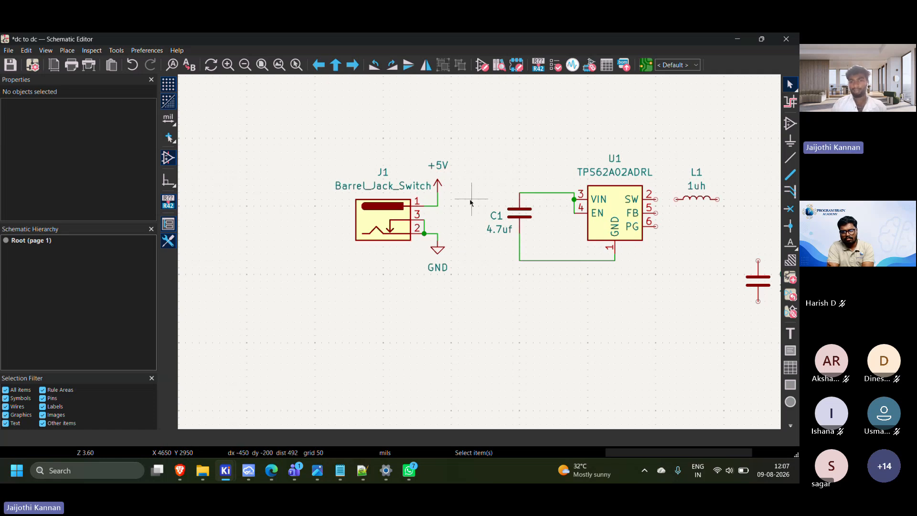
Try to wire C1's upper pin directly to the junction of J1's pin 1 and the +5V symbol
scroll(481, 255, up, 2)
click(480, 249)
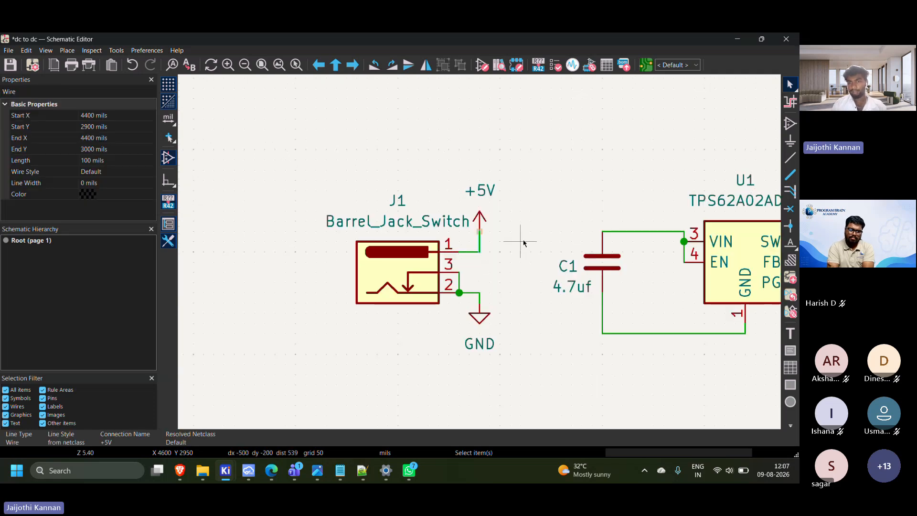
click(603, 236)
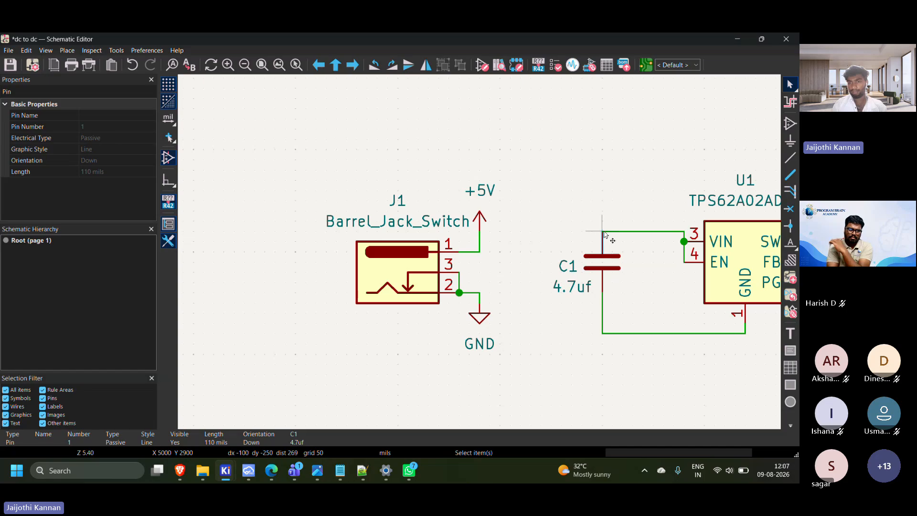
key(w)
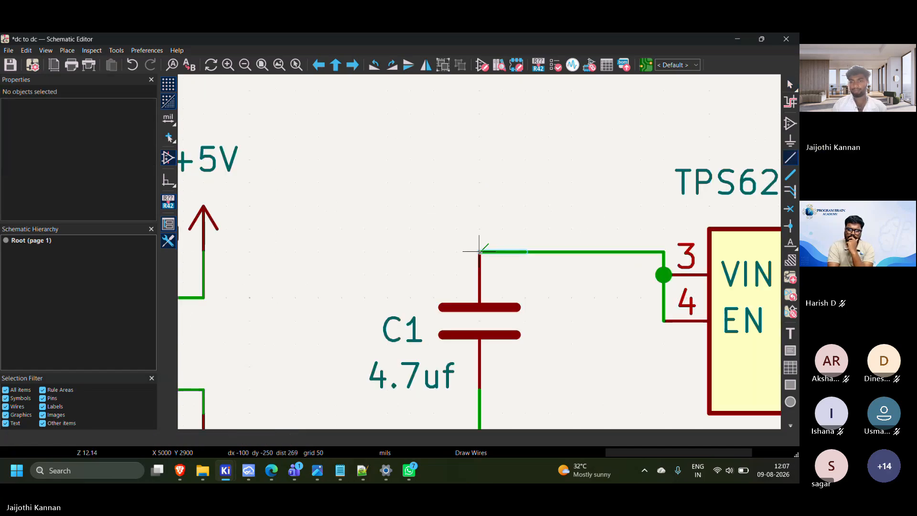
scroll(626, 225, up, 4)
scroll(409, 272, down, 2)
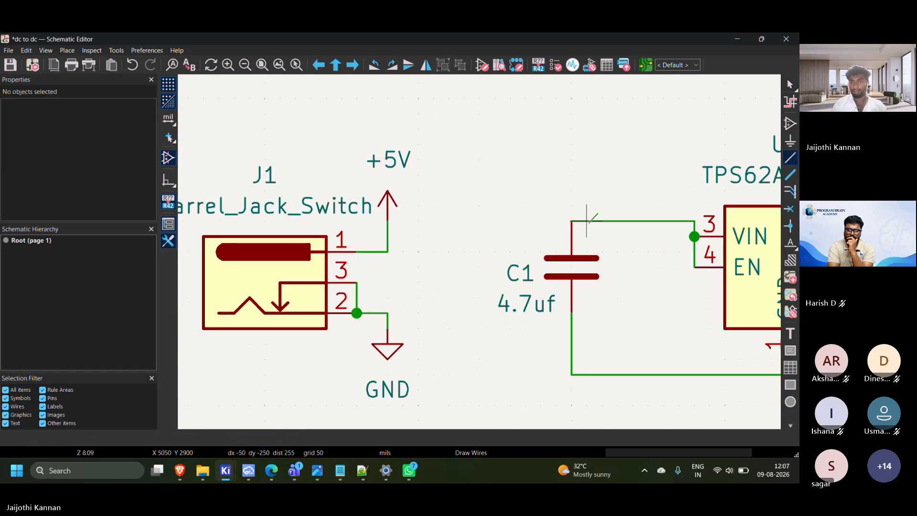
click(572, 221)
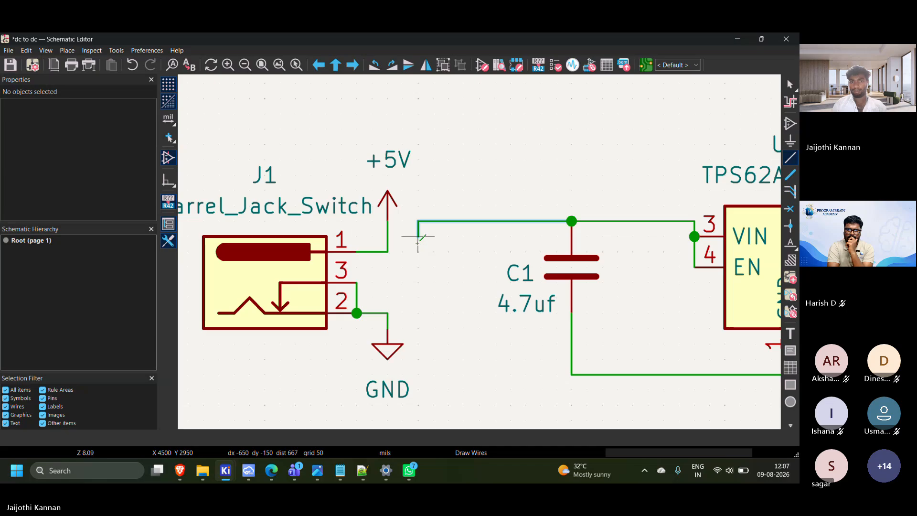
click(388, 251)
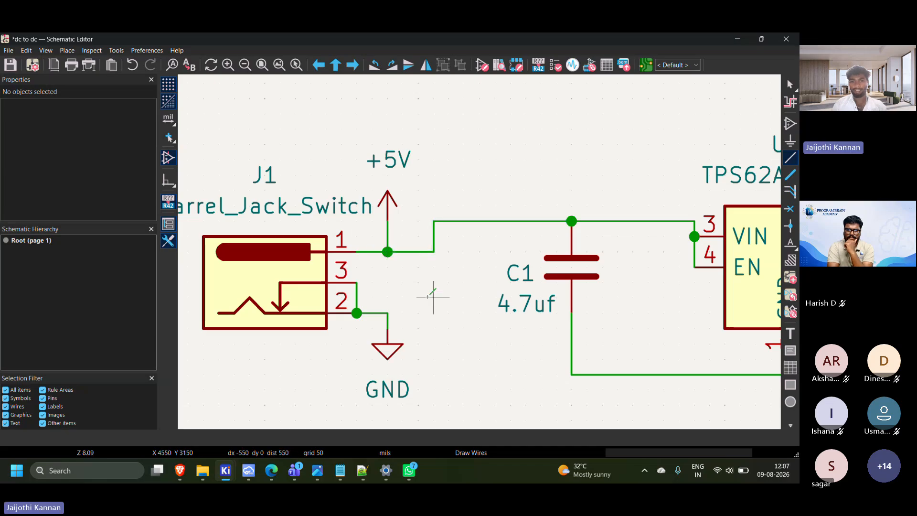
Try to wire J1's GND junction to C1's lower line, and undo both wires linking J1 to C1
click(388, 313)
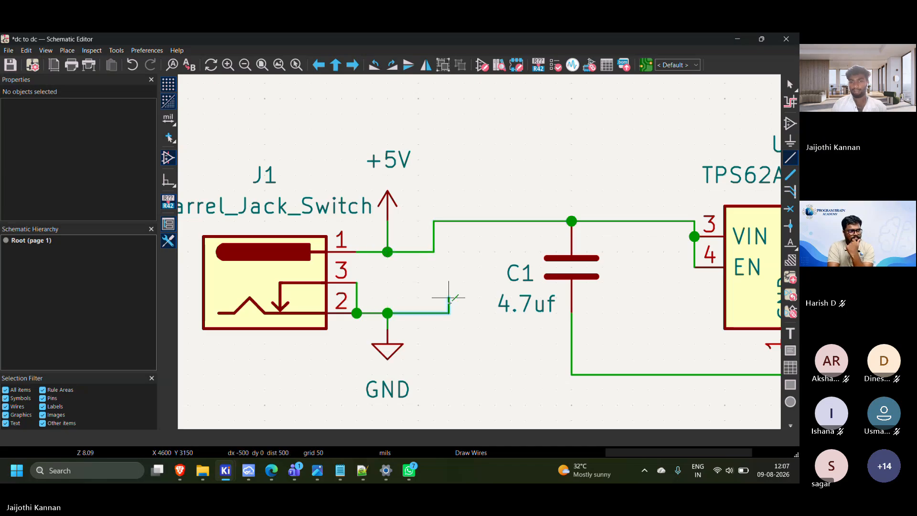
click(494, 374)
click(571, 374)
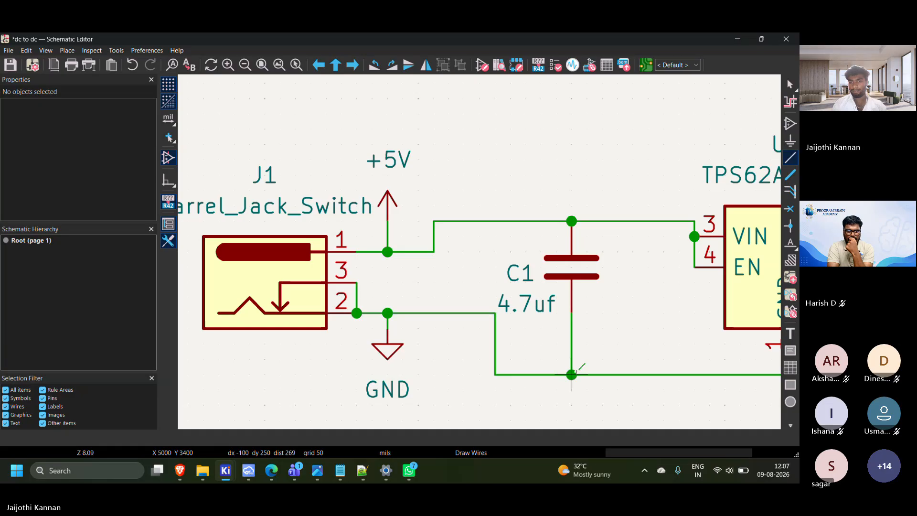
key(Escape)
scroll(577, 375, down, 4)
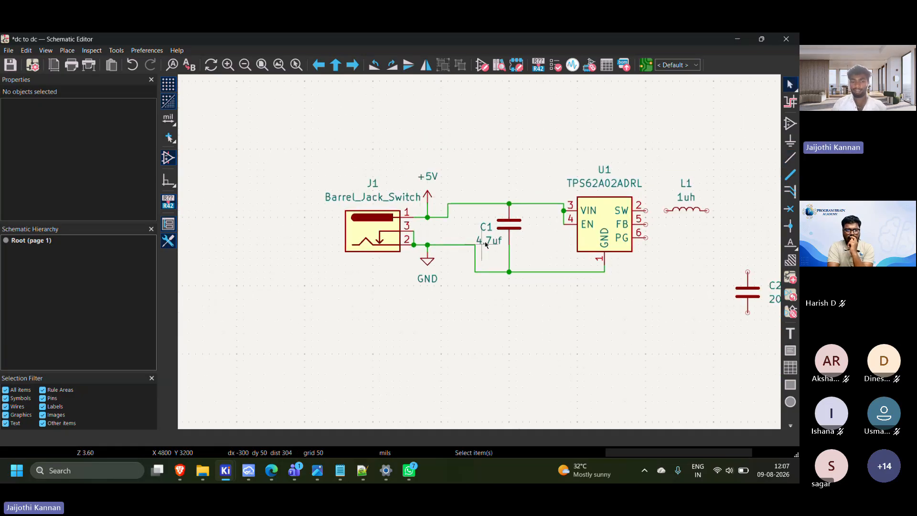
key(ctrl+z)
key(ctrl+z)
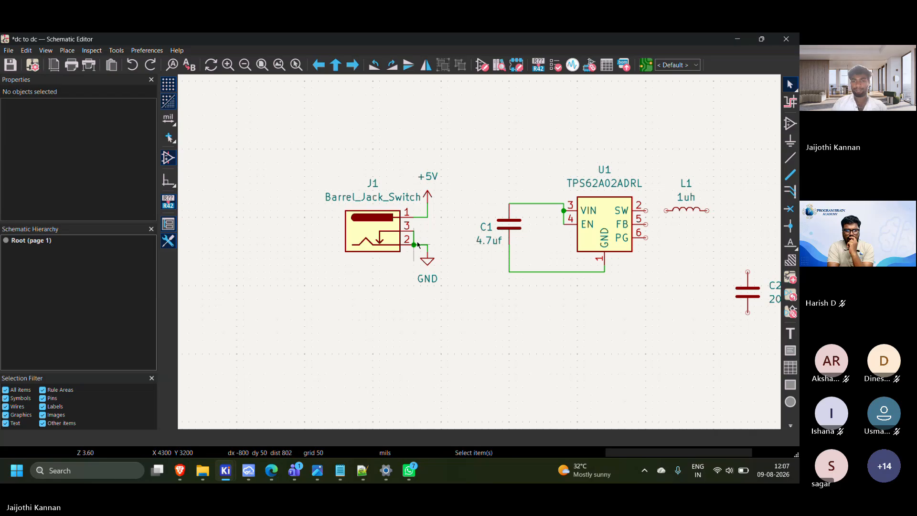
Duplicate J1's GND symbol and place the copy on the lower wire between C1 and U1's GND pin
scroll(568, 331, up, 2)
click(499, 313)
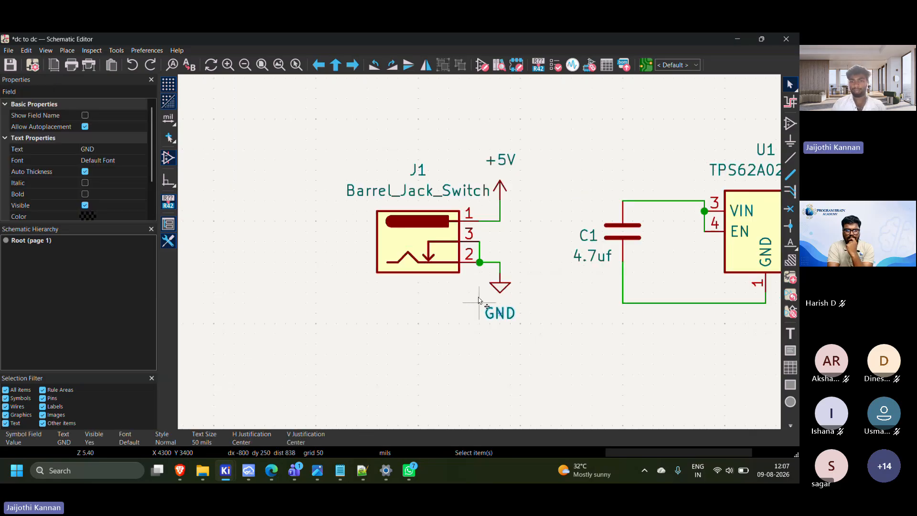
click(498, 291)
key(ctrl+d)
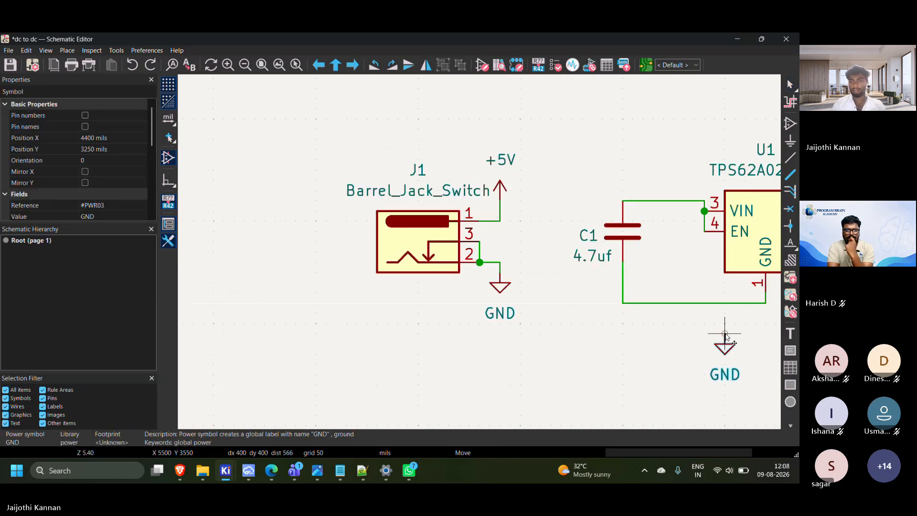
click(689, 314)
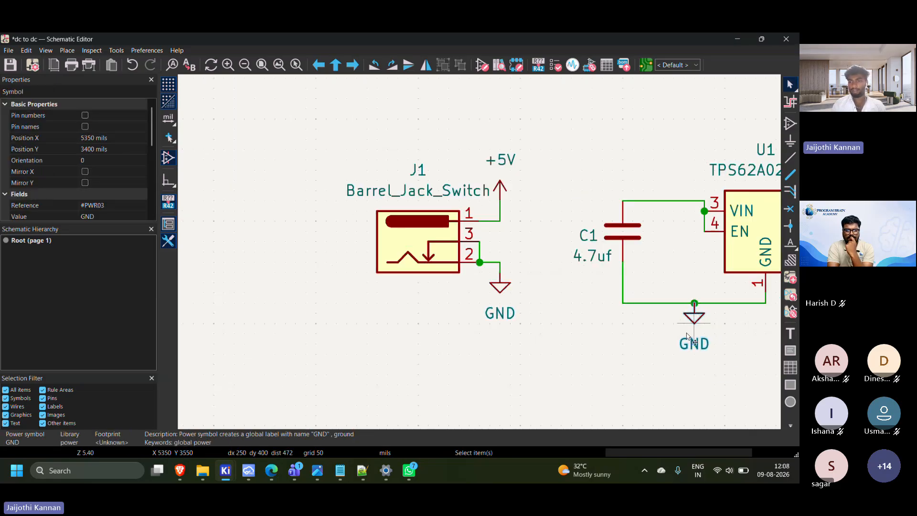
Duplicate J1's +5V symbol and place the copy on the upper wire between C1 and U1's VIN pin
click(501, 188)
key(ctrl+d)
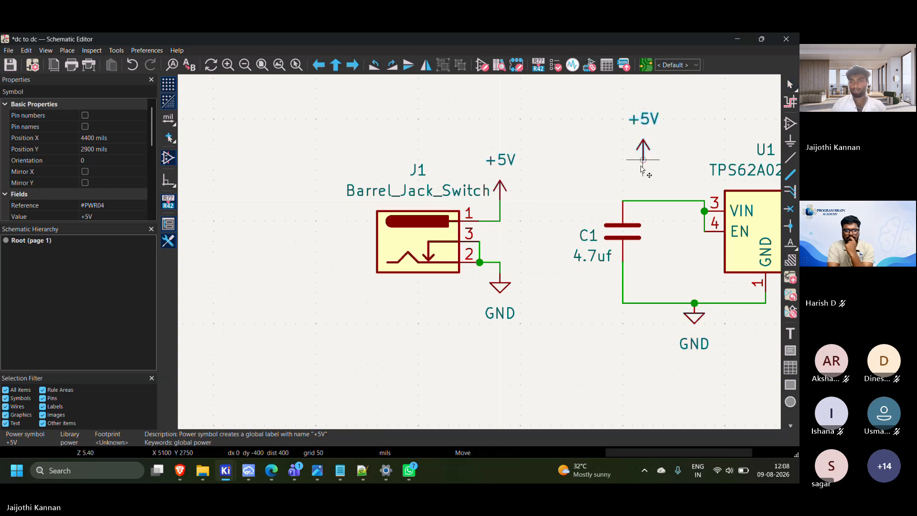
click(664, 188)
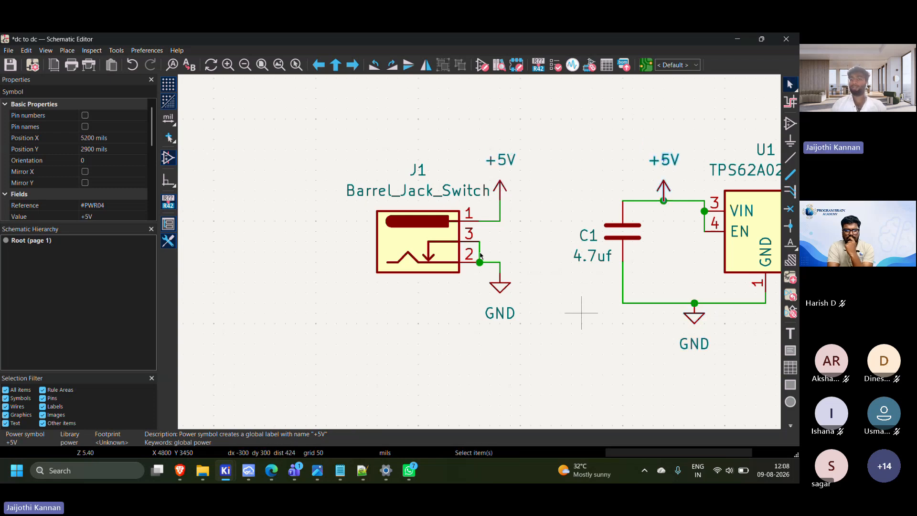
Switch to the tps62a02a-q1.pdf datasheet in Edge and examine the SW, FB and PG connections in the typical application circuit
scroll(480, 255, down, 5)
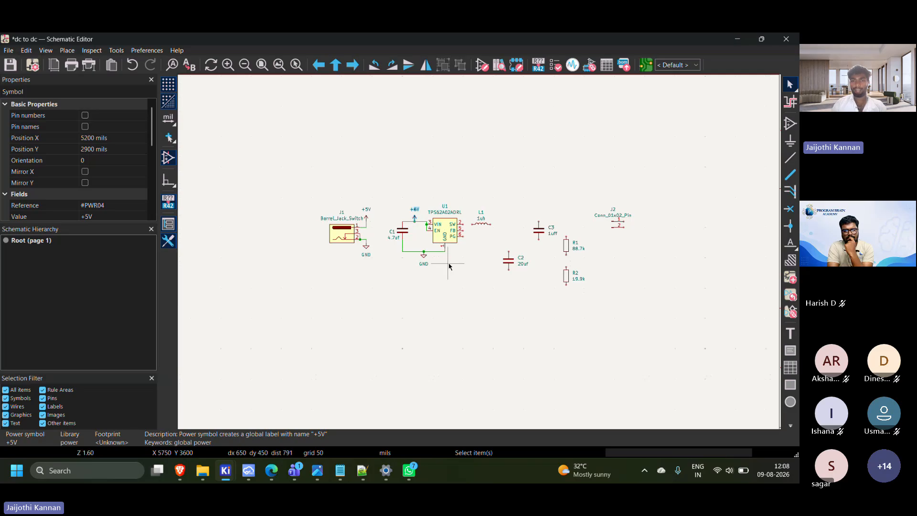
scroll(371, 262, up, 2)
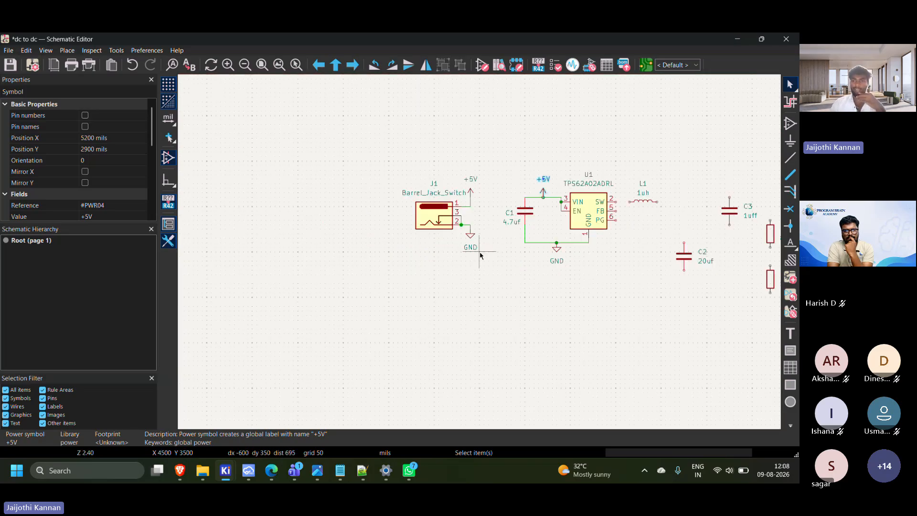
middle_drag(543, 265, 361, 238)
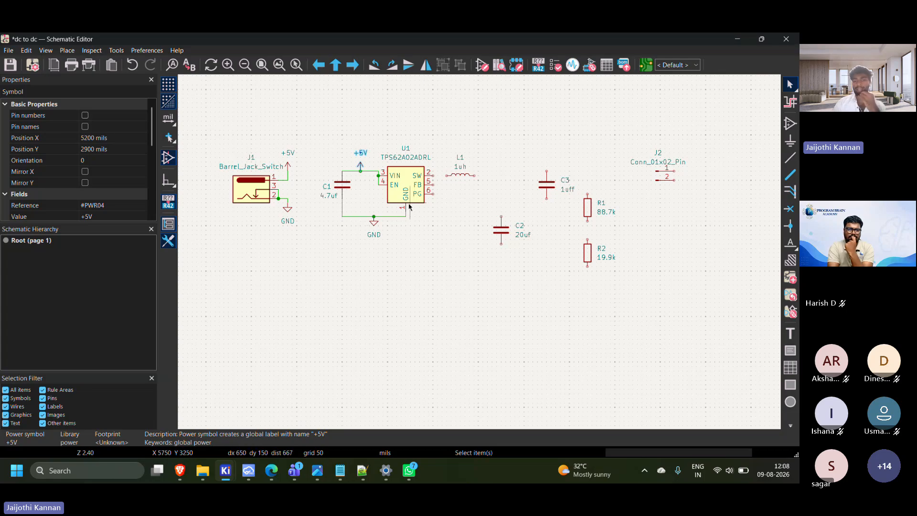
mouse_move(271, 471)
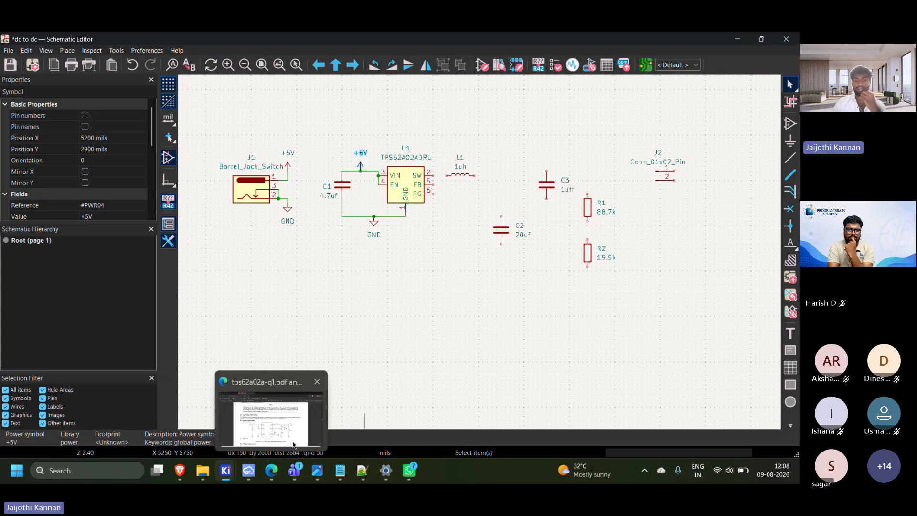
mouse_move(288, 436)
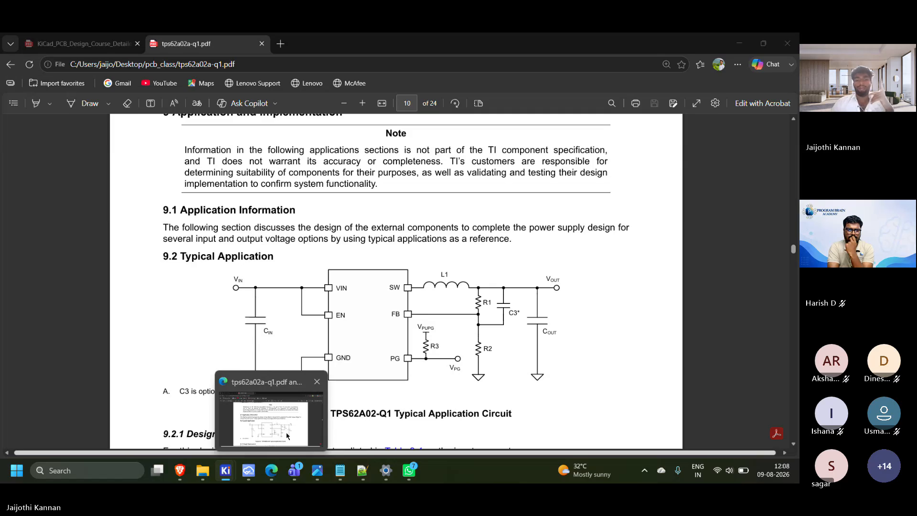
click(288, 435)
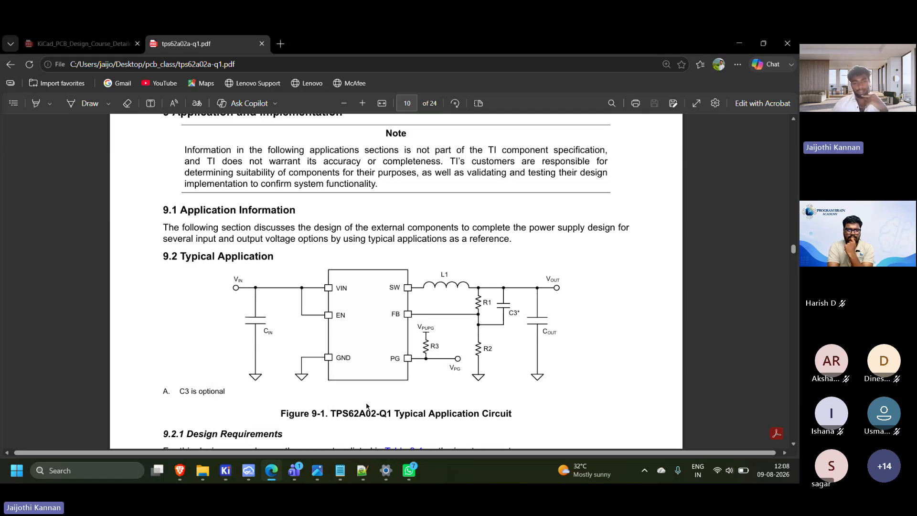
mouse_move(340, 470)
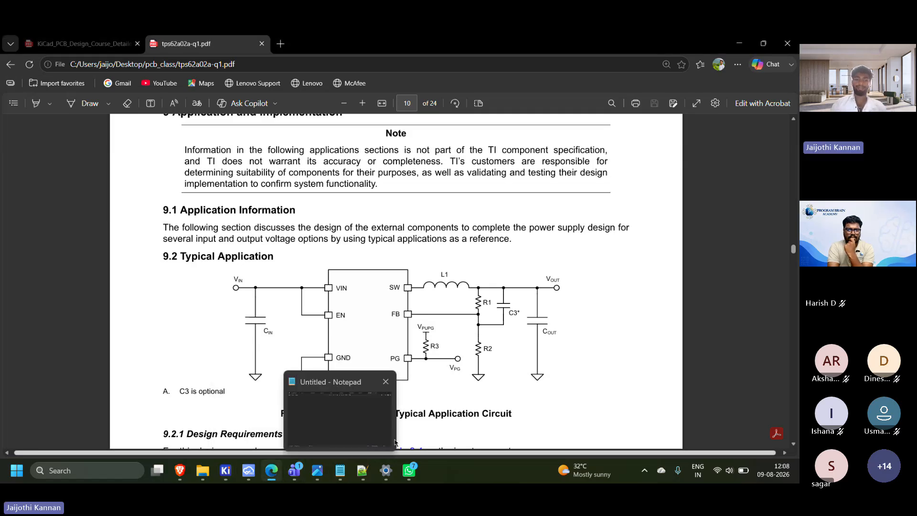
click(181, 471)
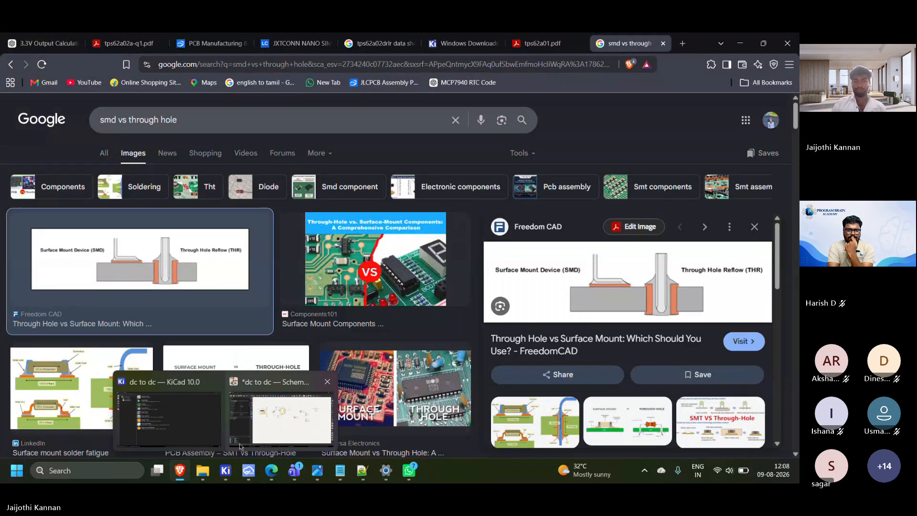
click(272, 471)
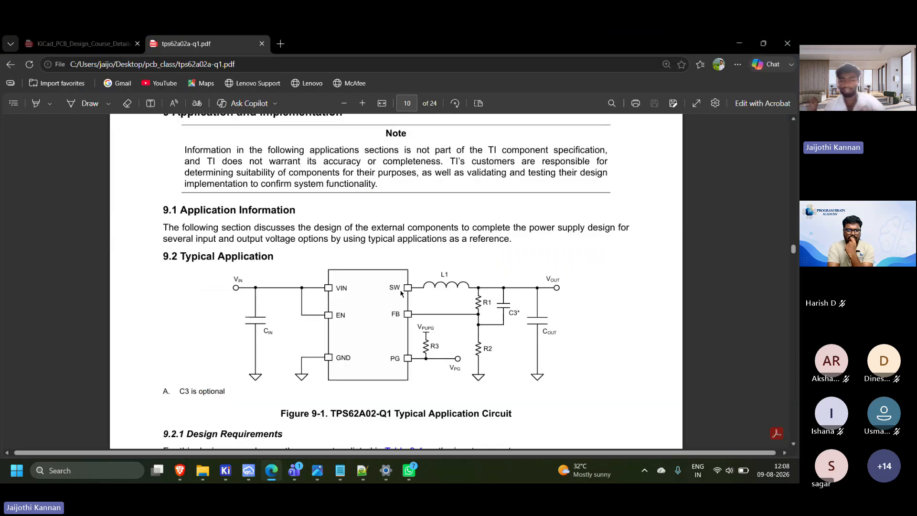
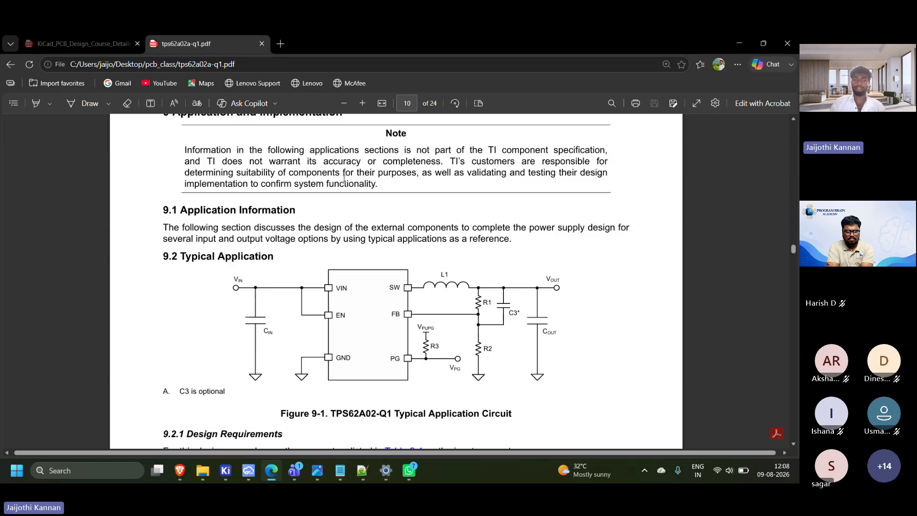
Switch back to the KiCad schematic and move capacitors C3 and C2 side by side into the empty area below L1
mouse_move(226, 470)
click(275, 445)
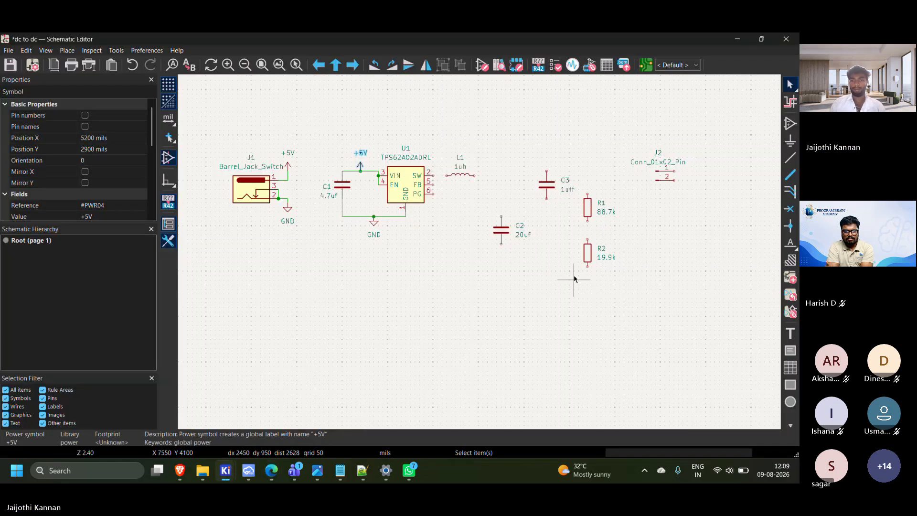
scroll(574, 278, up, 7)
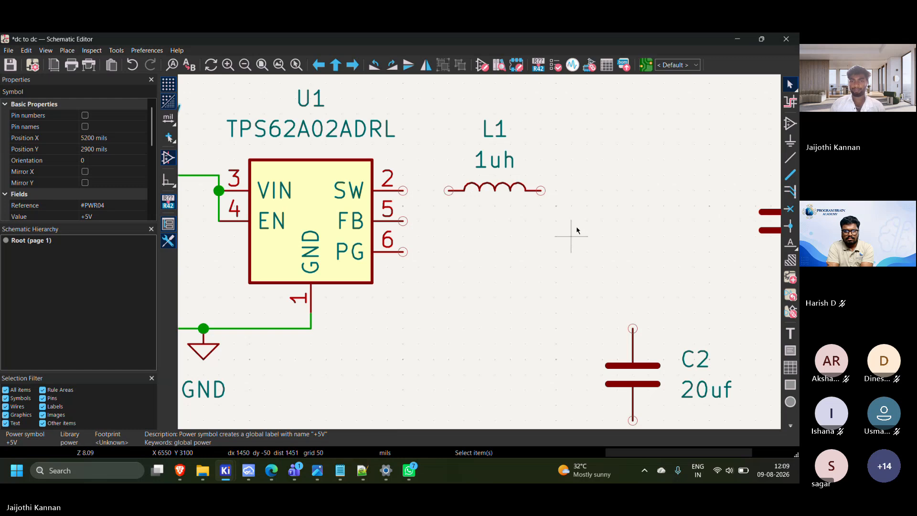
scroll(444, 167, down, 5)
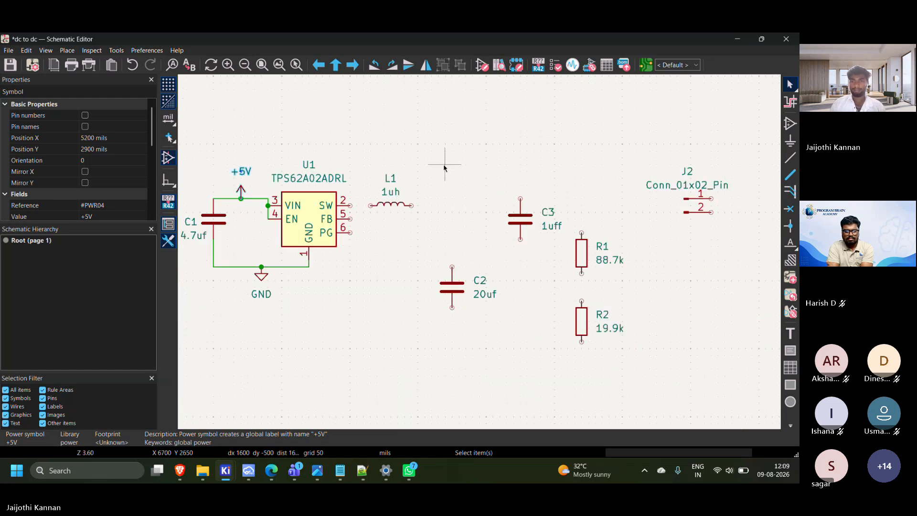
drag(444, 167, 398, 341)
drag(416, 286, 451, 301)
drag(419, 260, 506, 308)
drag(451, 287, 486, 341)
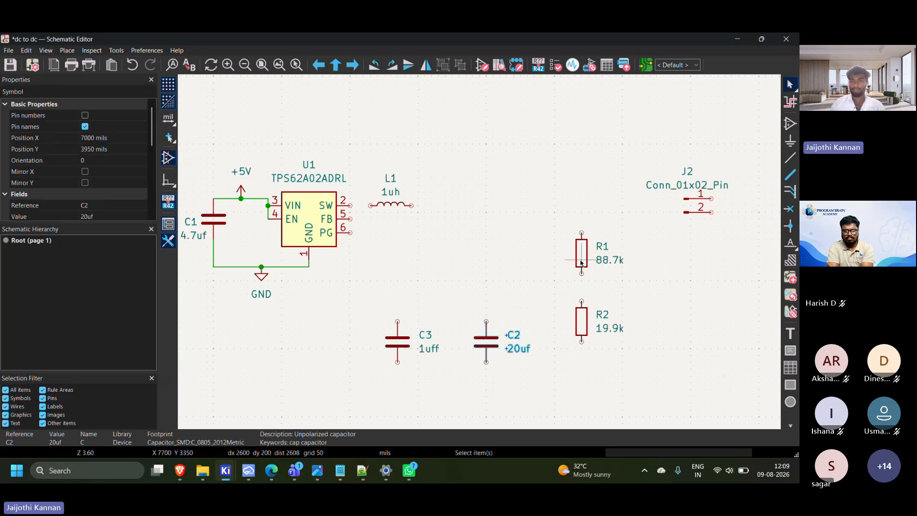
Move R1 beside L1's output end with R2 directly beneath it, and shift C3 and C2 farther to the right
drag(581, 263, 433, 226)
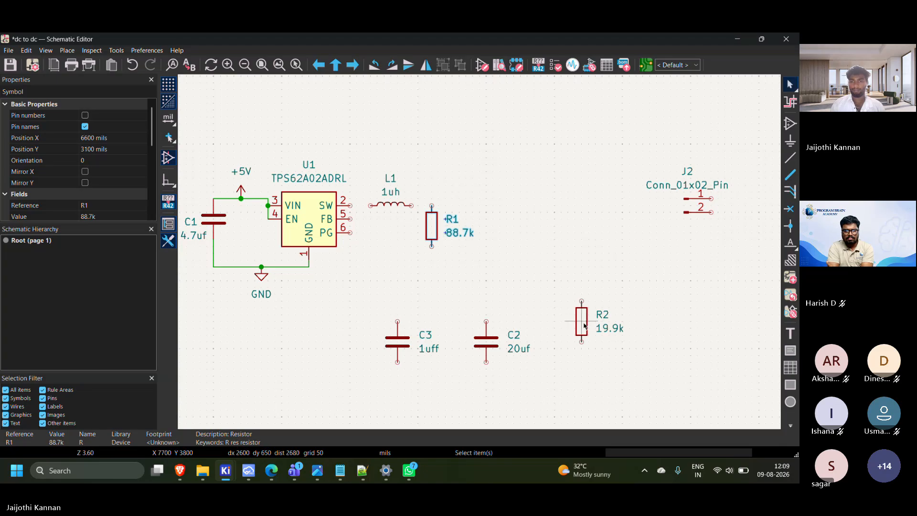
drag(583, 325, 431, 281)
drag(370, 313, 545, 375)
drag(494, 333, 645, 319)
click(338, 303)
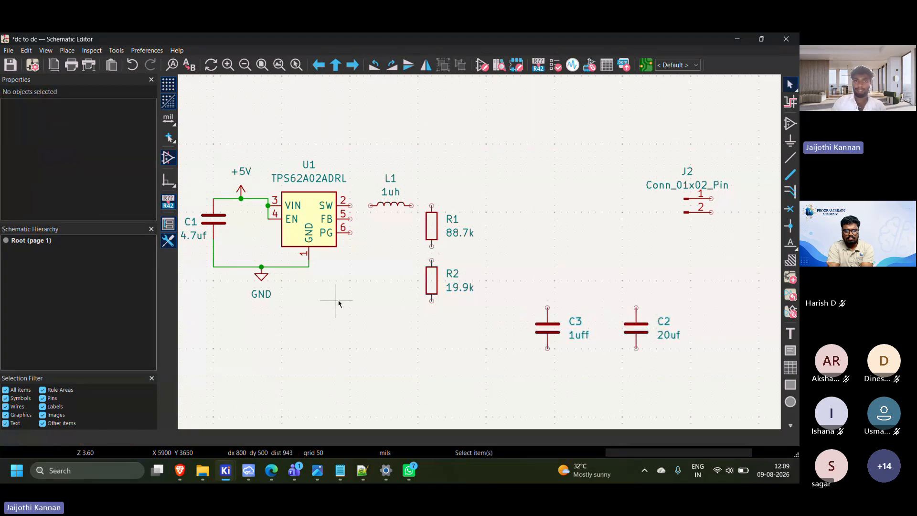
Wire U1's SW pin to L1 and L1's other end to R1's upper pin
scroll(355, 219, up, 1)
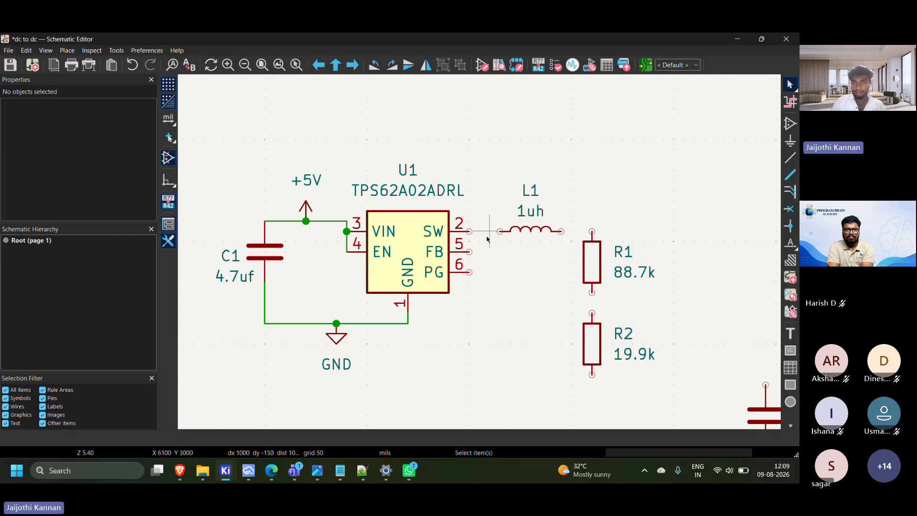
key(w)
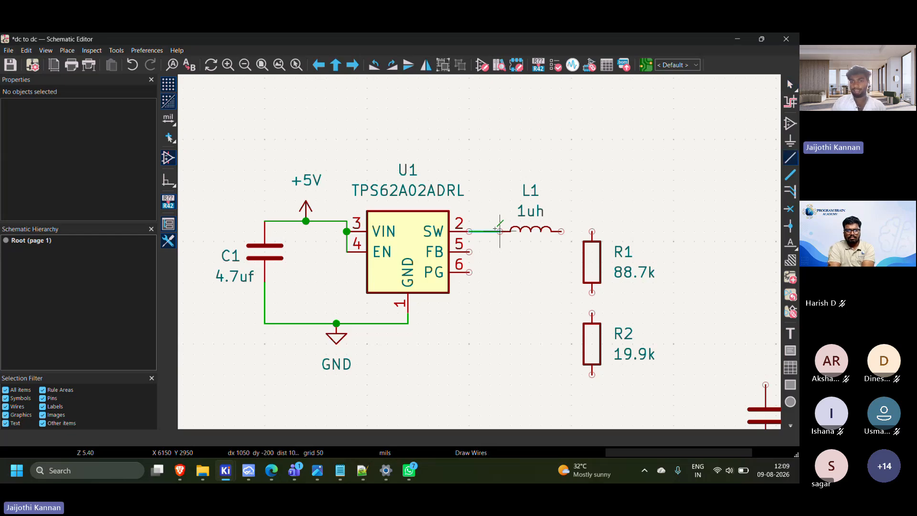
click(500, 231)
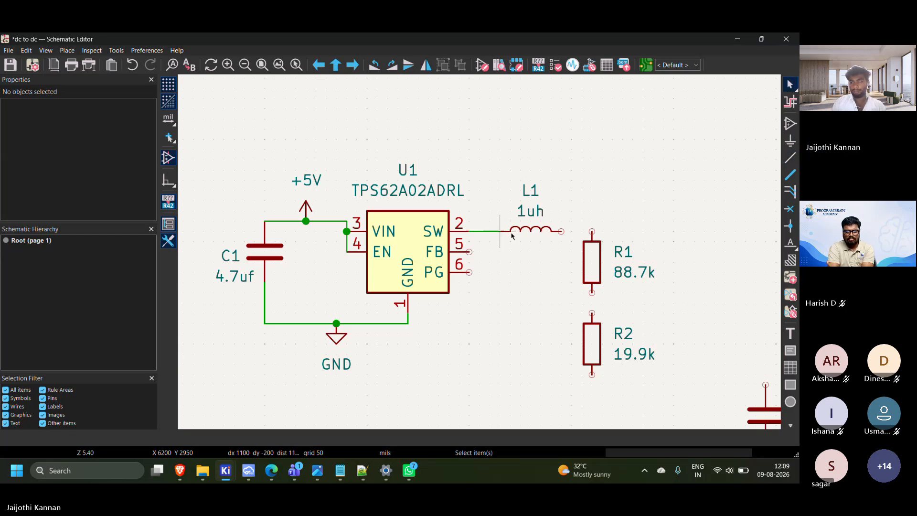
click(561, 231)
click(593, 231)
key(Escape)
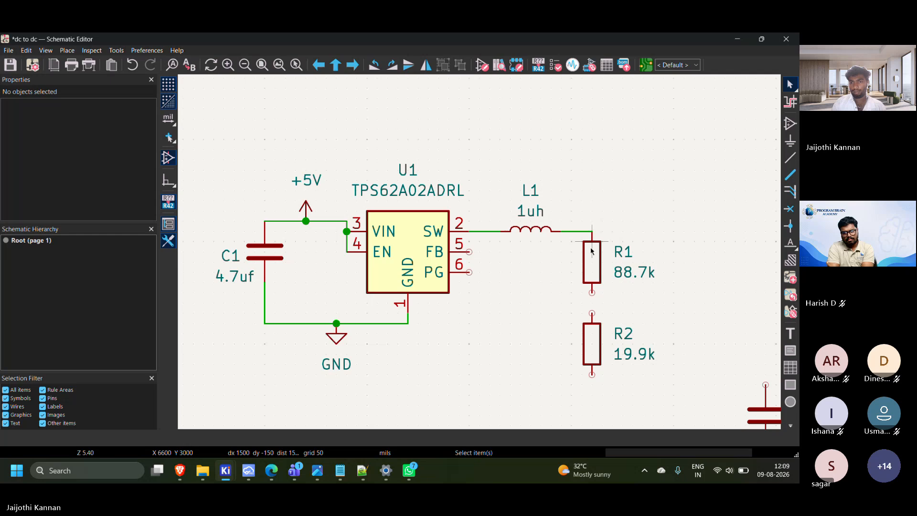
Wire R1's lower pin to R2's upper pin and place a copy of the GND symbol on R2's lower pin
click(592, 292)
click(592, 313)
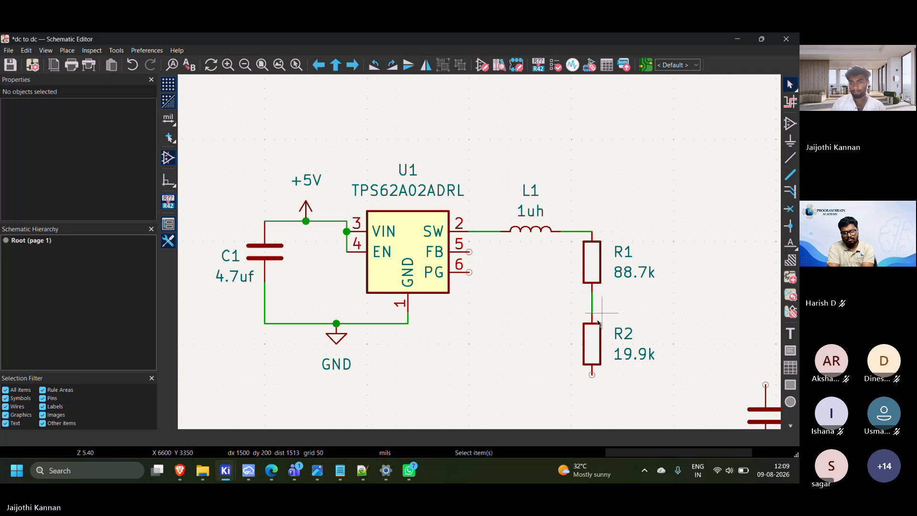
click(343, 340)
key(ctrl+v)
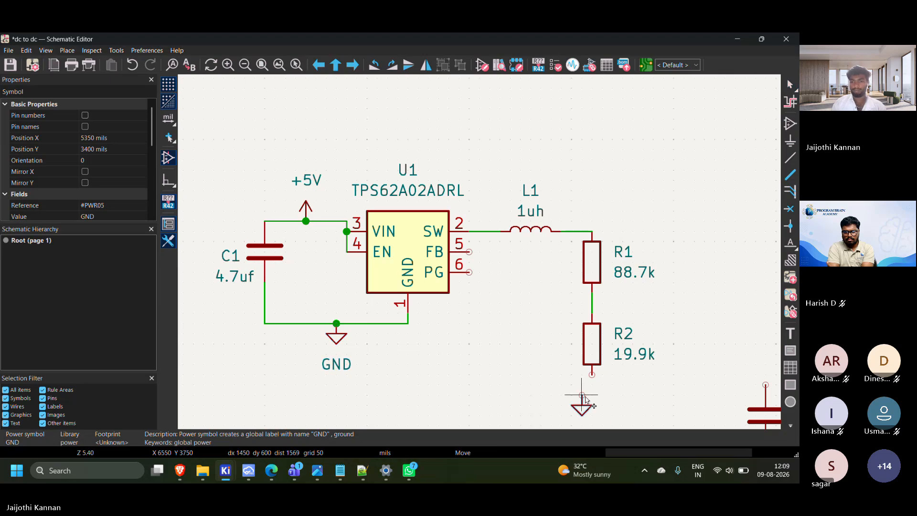
click(592, 375)
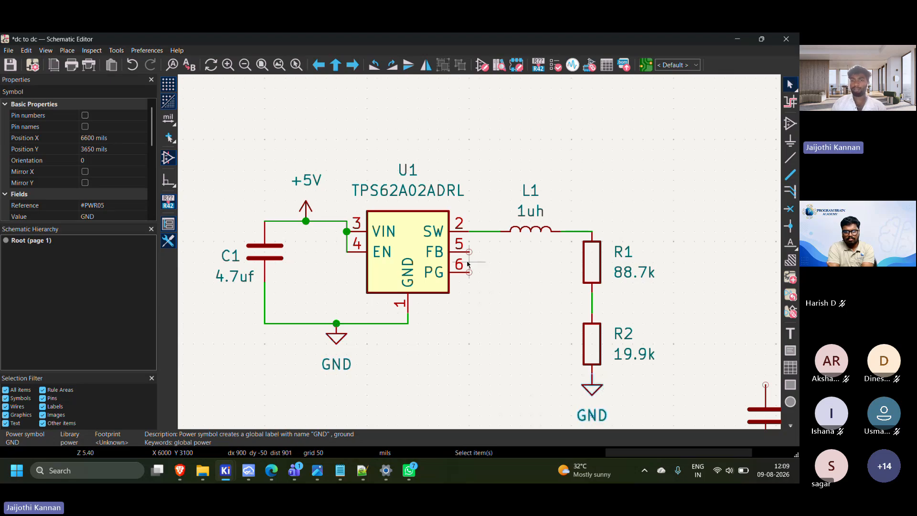
Place a no-connect flag on U1's PG pin
scroll(469, 272, up, 3)
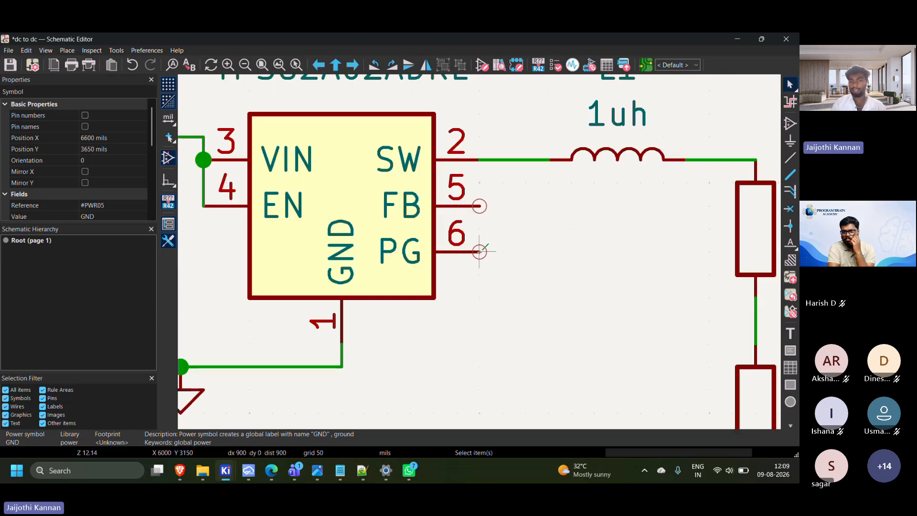
scroll(483, 251, down, 3)
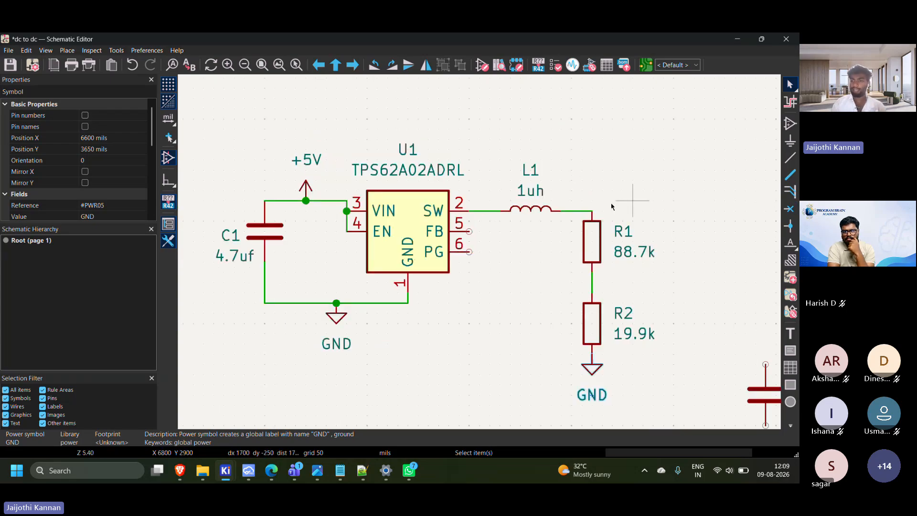
click(789, 209)
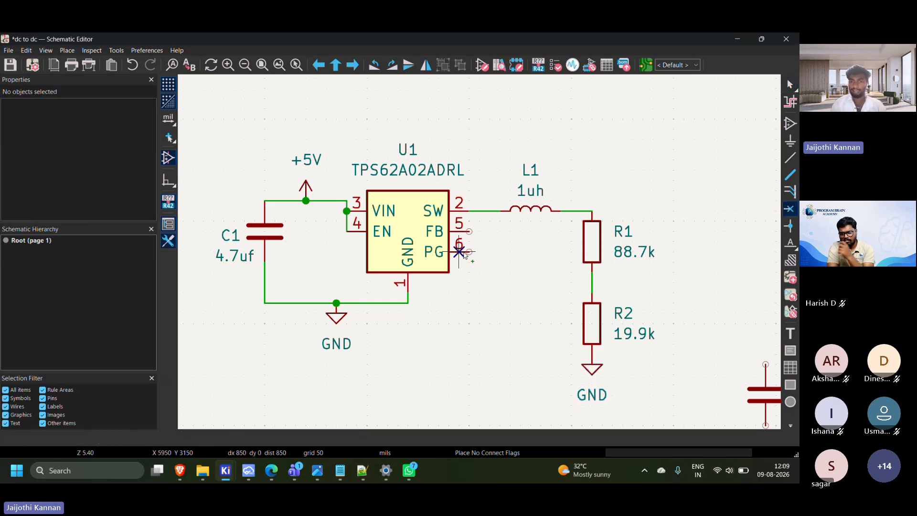
scroll(468, 250, up, 3)
click(494, 251)
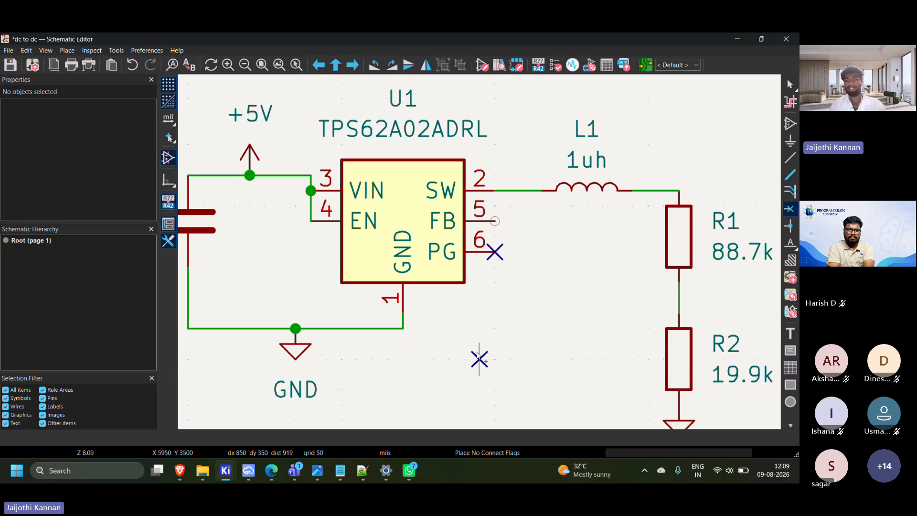
key(Escape)
Wire U1's FB pin to the connection between R1 and R2
scroll(478, 356, down, 4)
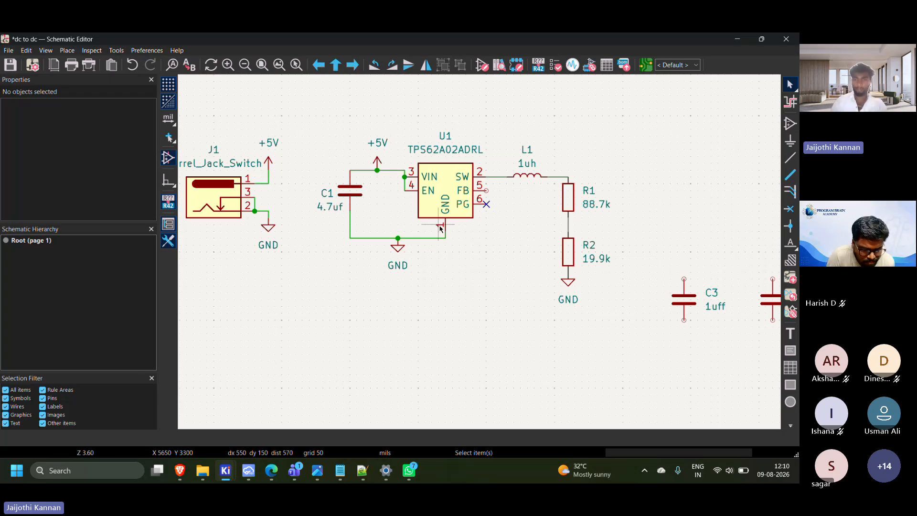
click(487, 190)
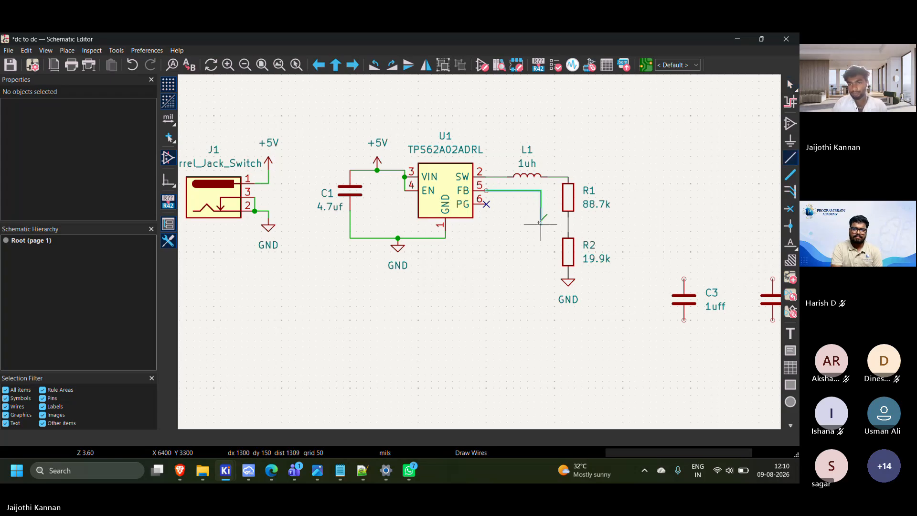
click(567, 225)
key(Escape)
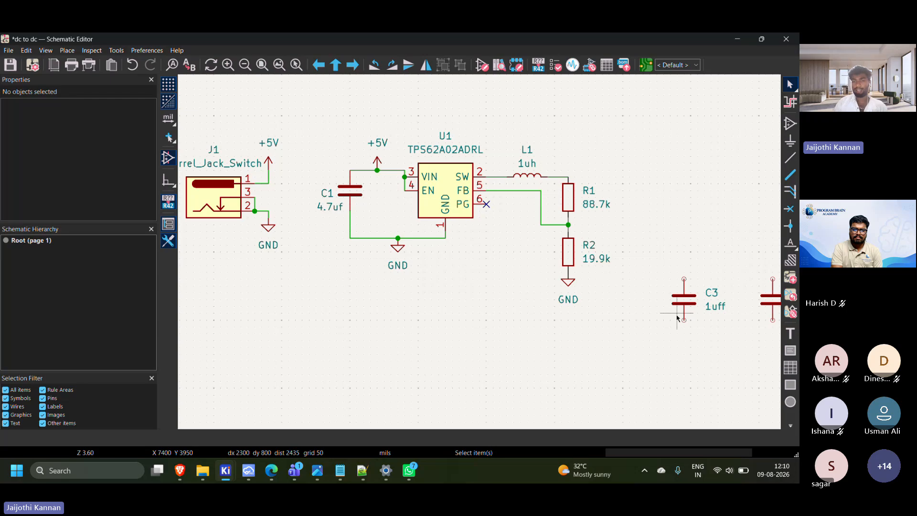
Move C3 and C2 side by side to the right of R1, between R1 and connector J2
middle_drag(697, 317, 594, 299)
drag(555, 236, 670, 309)
drag(684, 302, 624, 196)
drag(597, 146, 595, 188)
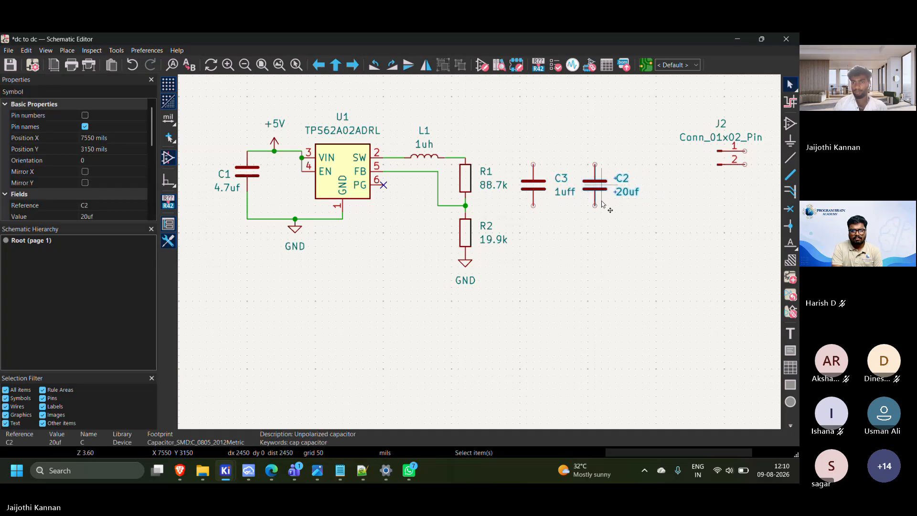
click(595, 257)
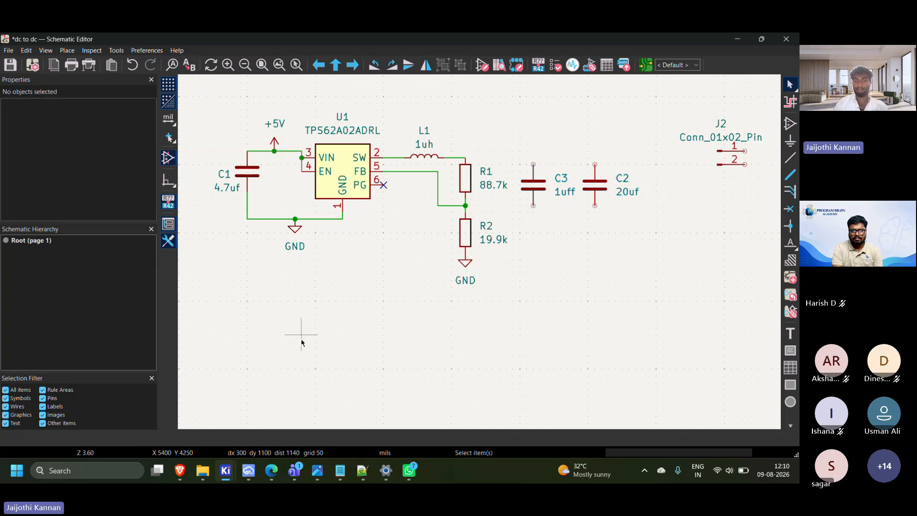
Check the C3 and COUT connections in the tps62a02a-q1.pdf datasheet in Edge and return to the KiCad schematic
click(273, 472)
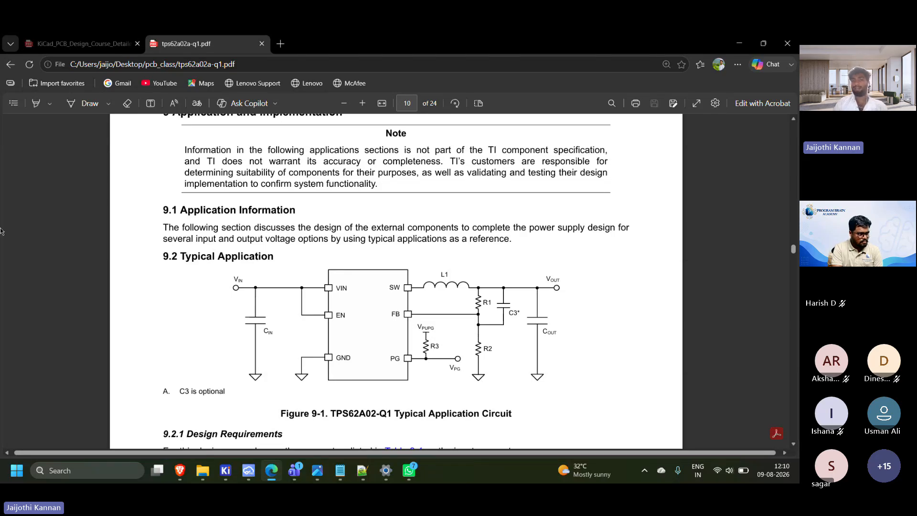
click(232, 473)
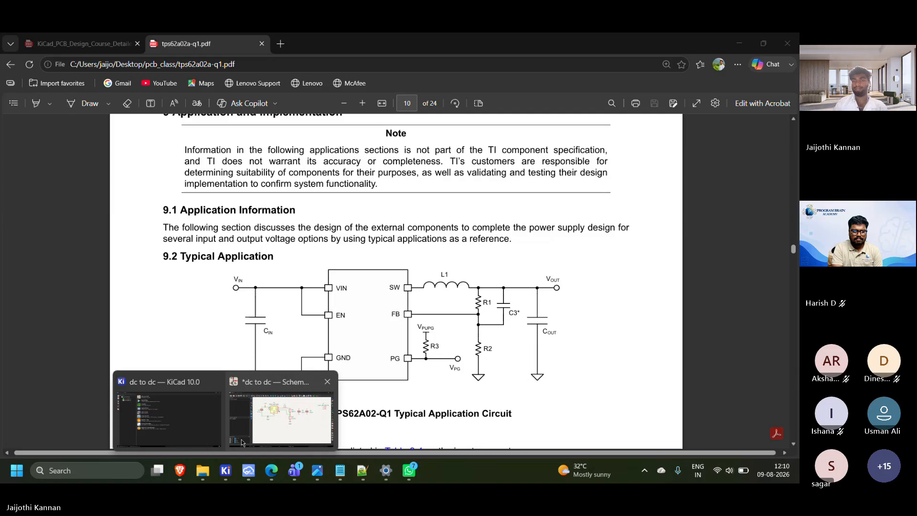
click(241, 442)
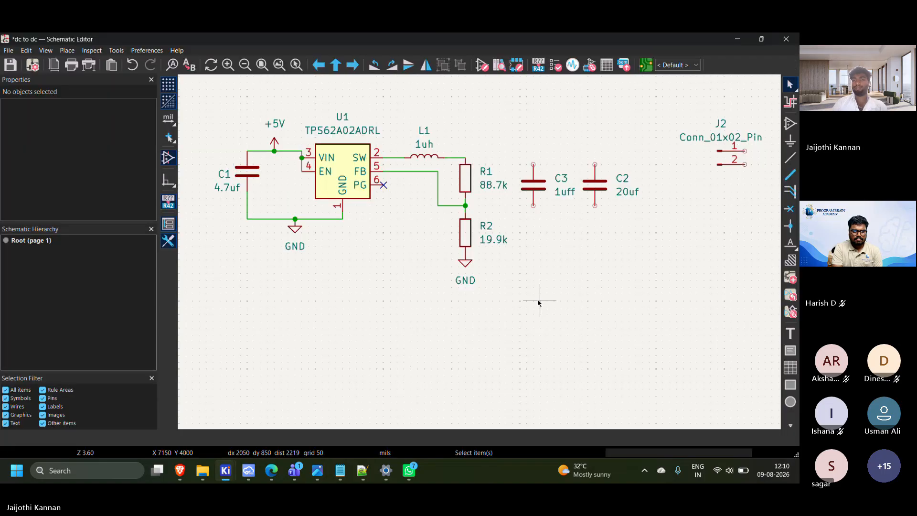
Wire the upper pins of C3 and C2 to the output line where L1 meets R1
click(467, 162)
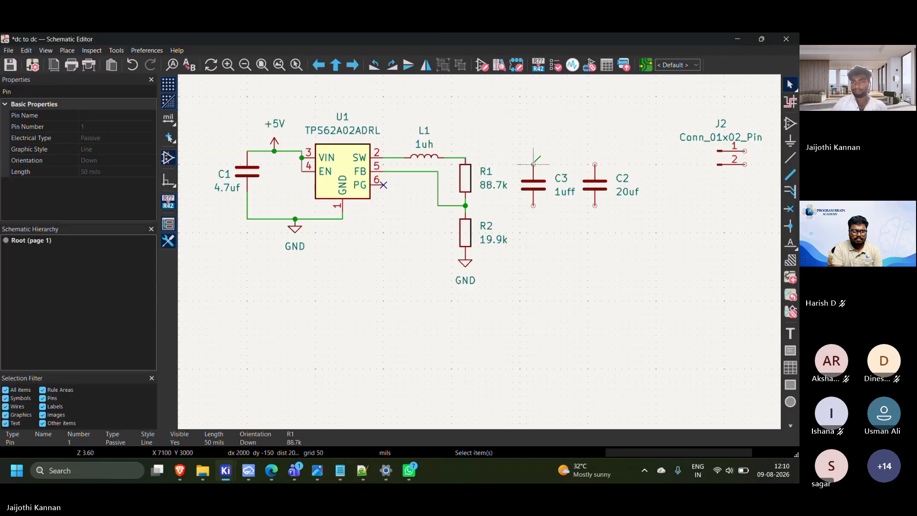
key(w)
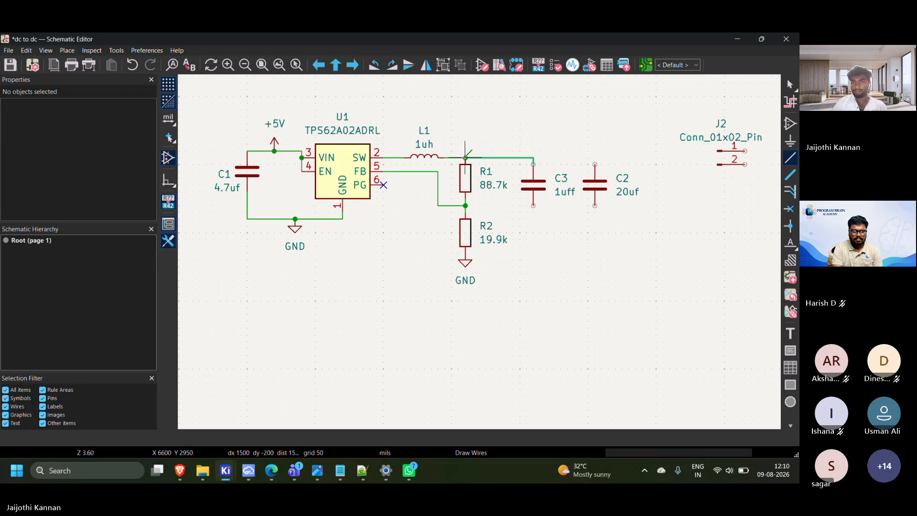
click(466, 157)
click(533, 157)
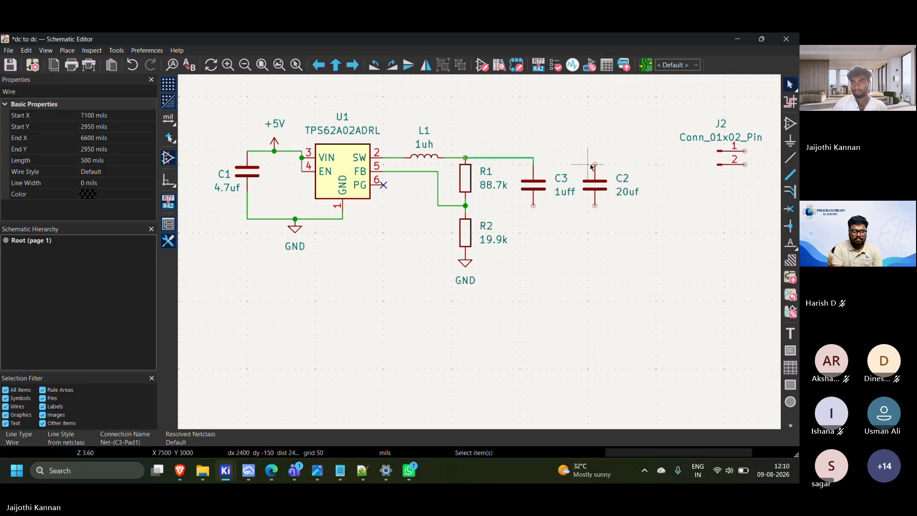
key(w)
click(533, 157)
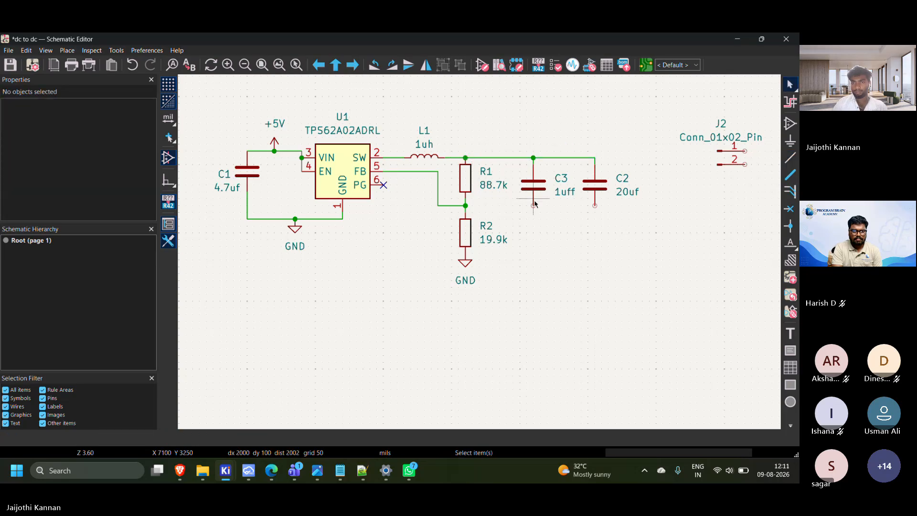
Wire C3's lower pin to the feedback junction between R1 and R2
key(w)
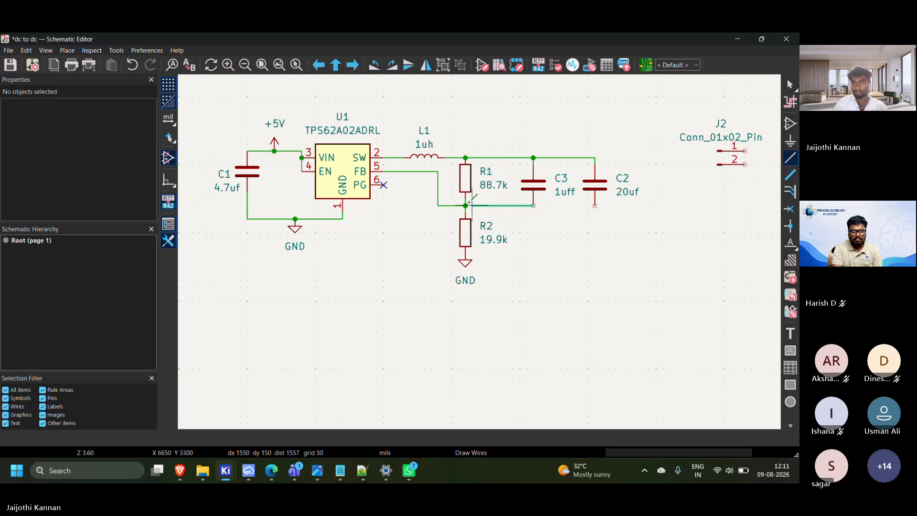
click(465, 206)
key(Escape)
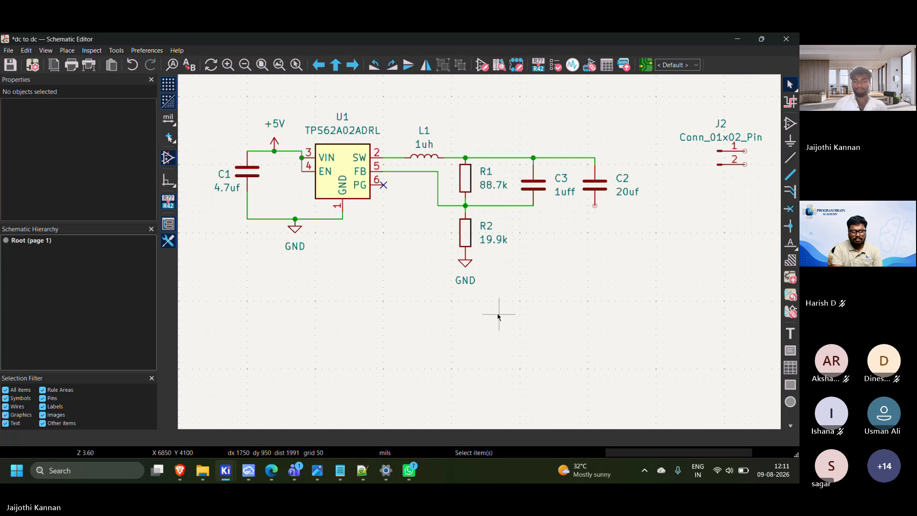
Duplicate R2's GND symbol and place the copy below C2, wired to C2's lower pin
click(465, 263)
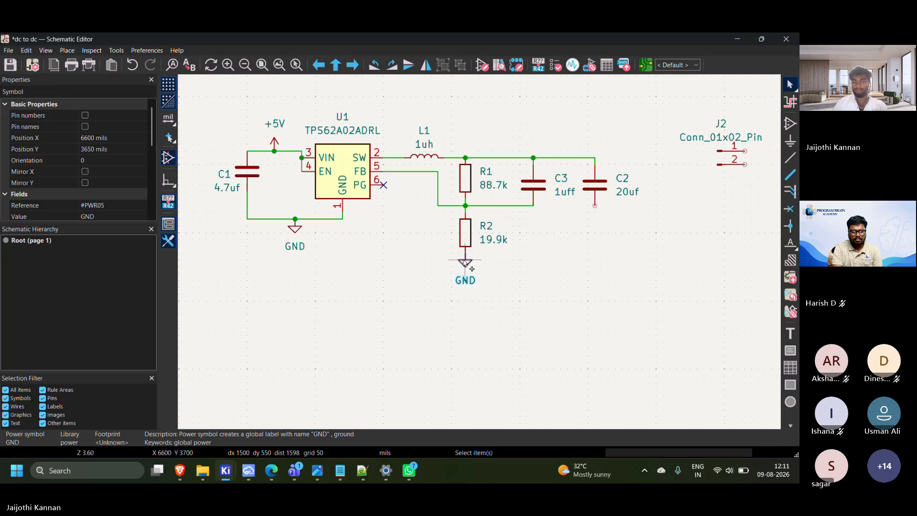
key(ctrl+d)
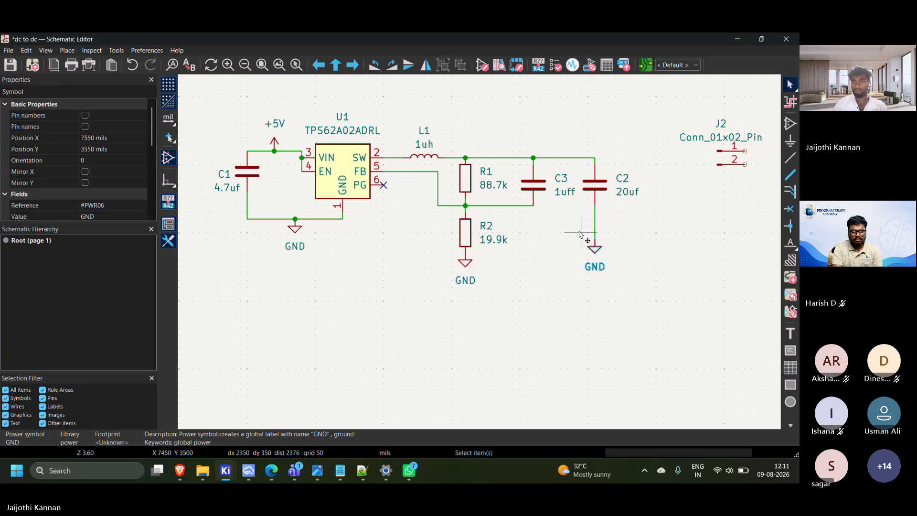
click(595, 246)
Move the GND symbol below R2 further down, keeping it wired to R2's lower pin
scroll(472, 225, up, 2)
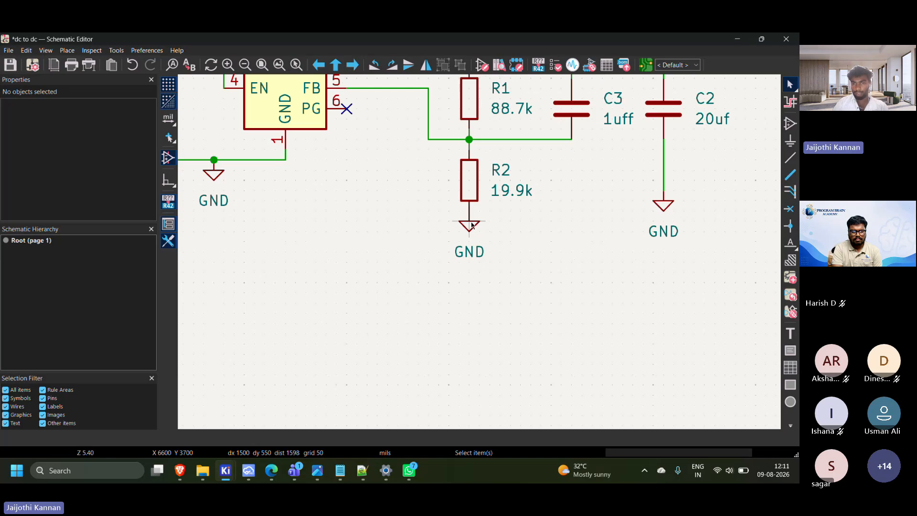
click(468, 228)
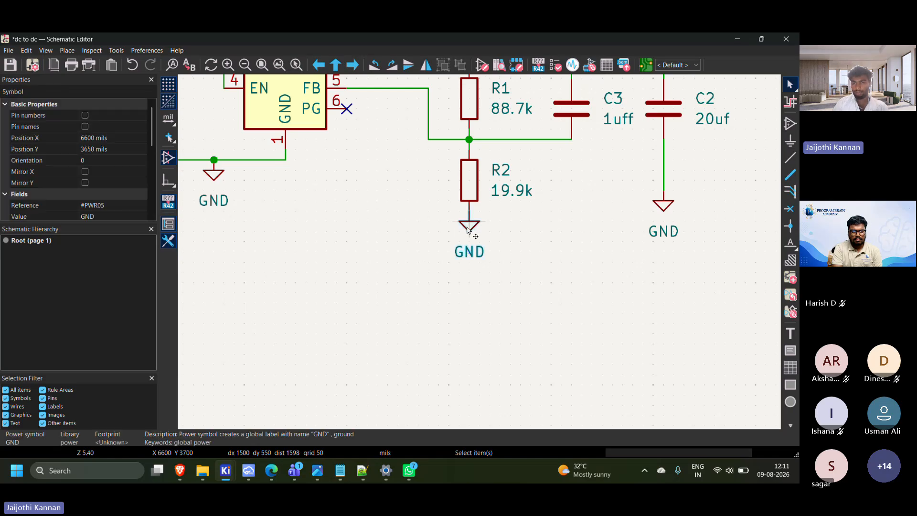
double_click(468, 229)
click(395, 309)
drag(469, 224, 487, 225)
click(348, 254)
scroll(436, 242, down, 5)
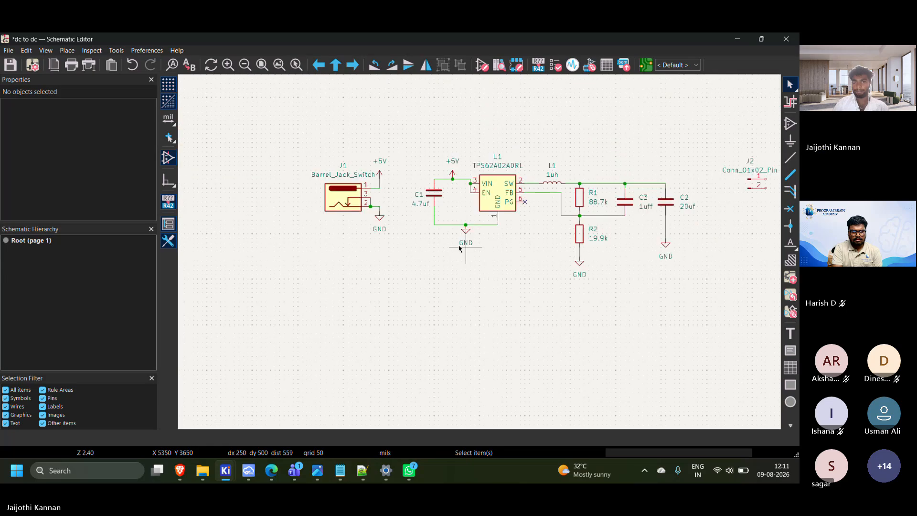
Move connector J2 slightly down so both pins sit below the level of the output line
scroll(433, 227, up, 1)
middle_drag(433, 226, 265, 234)
middle_drag(635, 248, 545, 260)
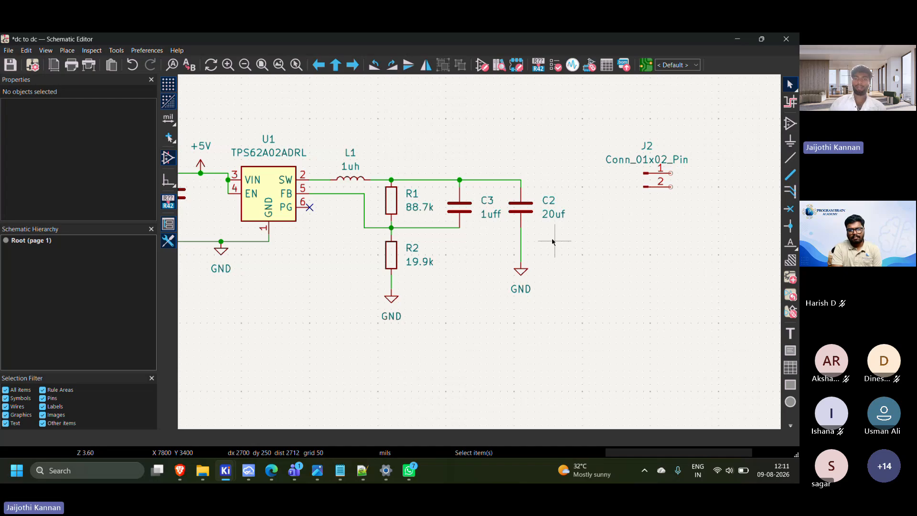
scroll(466, 267, down, 3)
scroll(596, 291, up, 2)
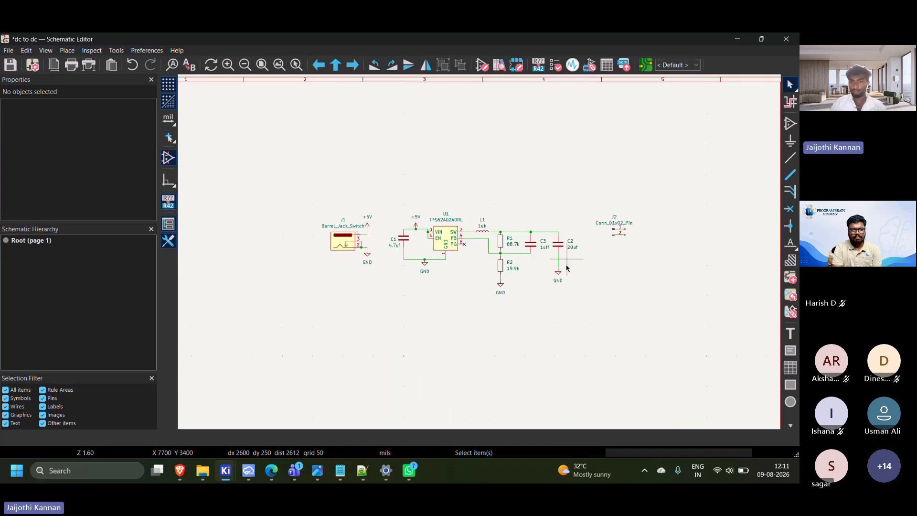
scroll(596, 291, up, 1)
drag(506, 135, 606, 207)
click(562, 191)
click(528, 222)
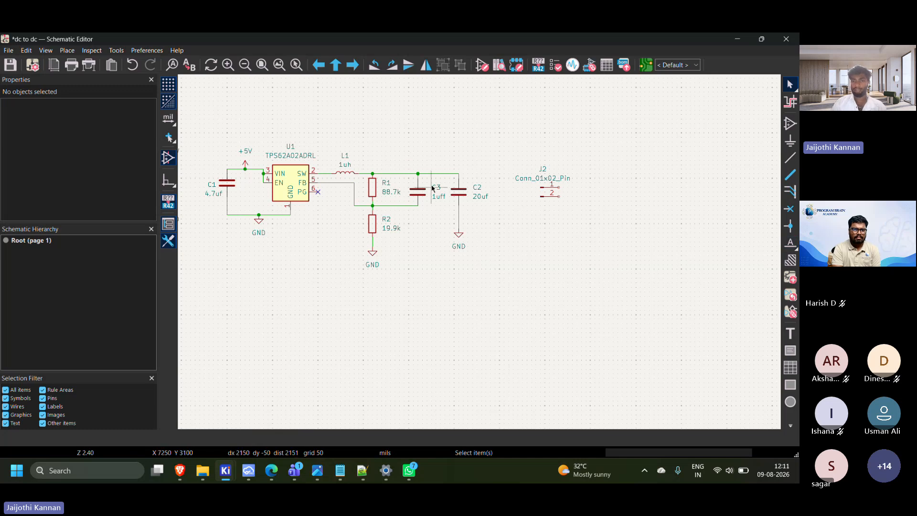
Place a +3.3V power symbol at the end of the output line, on C2's upper pin
scroll(452, 182, up, 2)
middle_drag(484, 252, 531, 175)
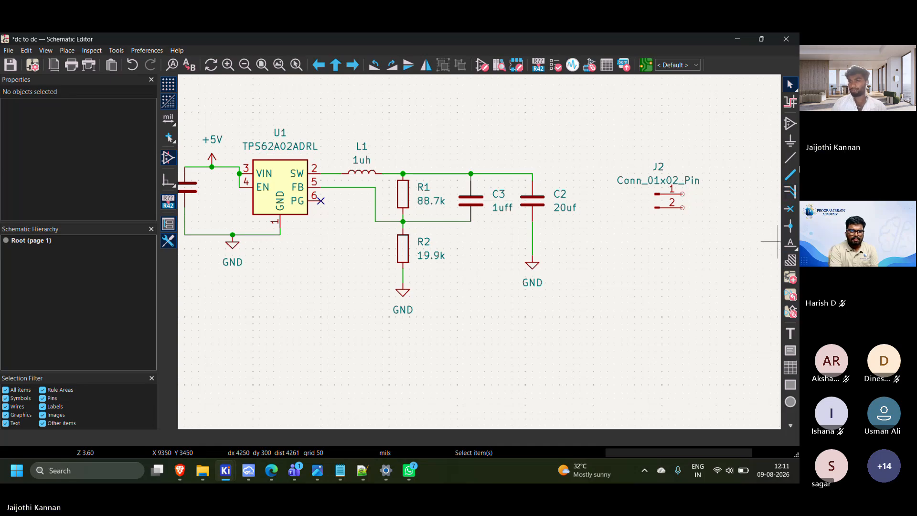
click(793, 144)
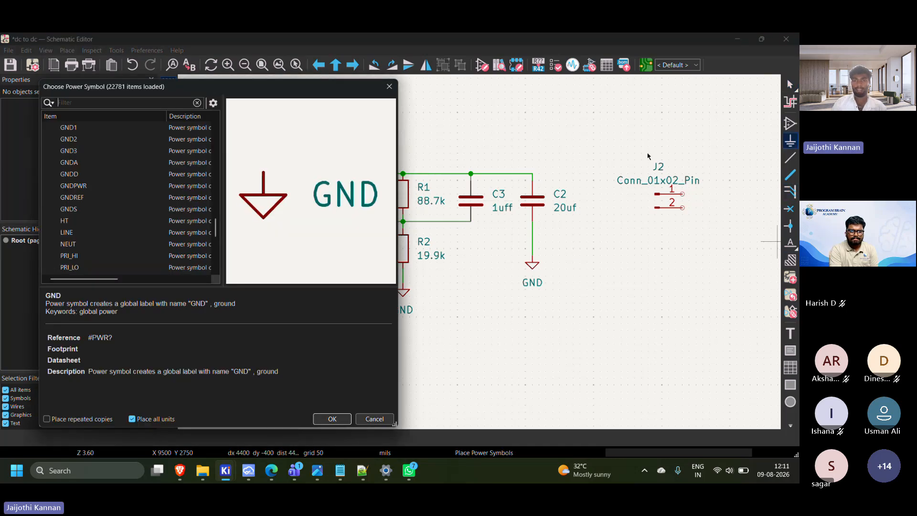
scroll(71, 203, up, 15)
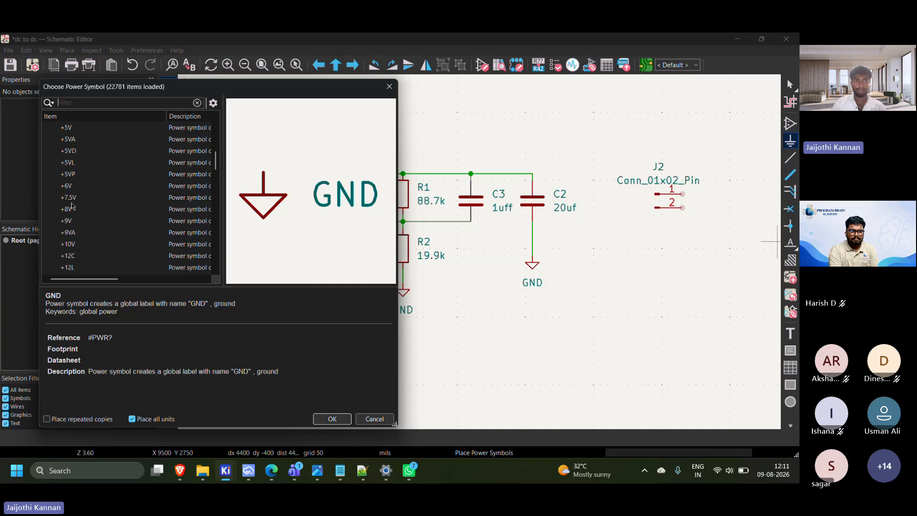
click(46, 152)
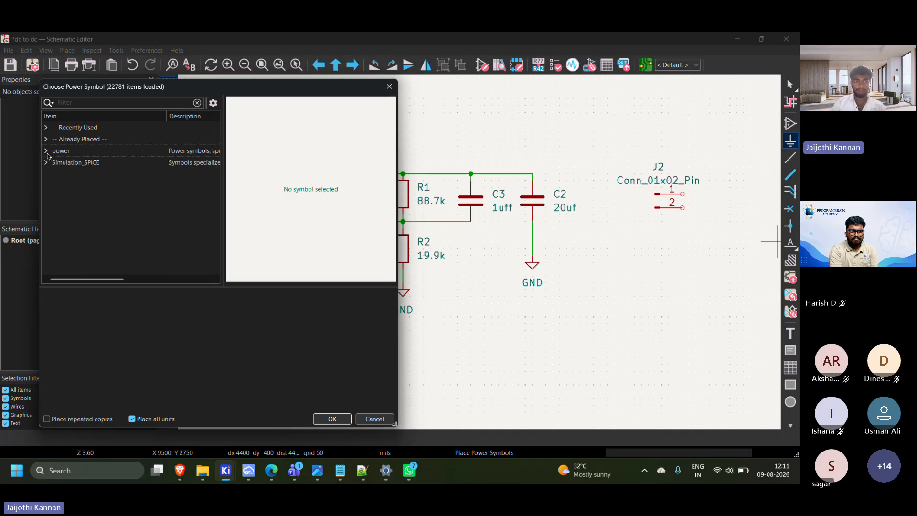
click(46, 152)
click(64, 256)
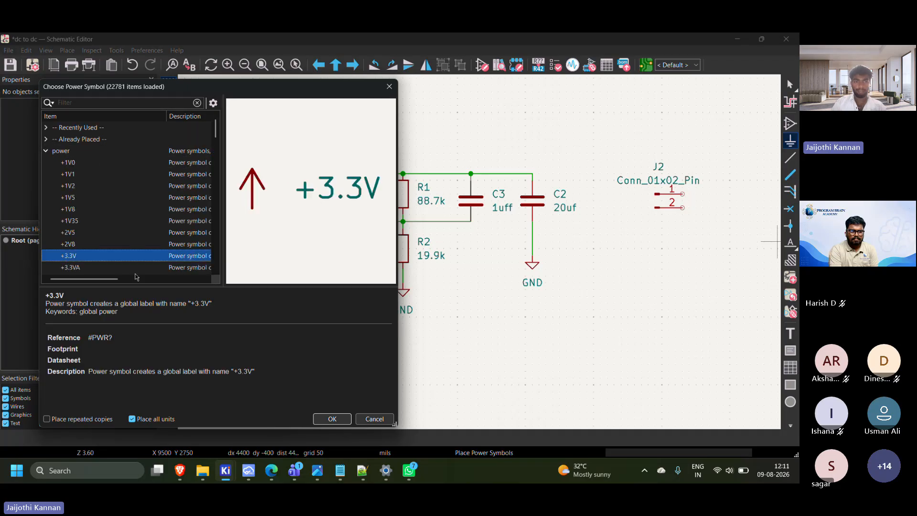
click(333, 419)
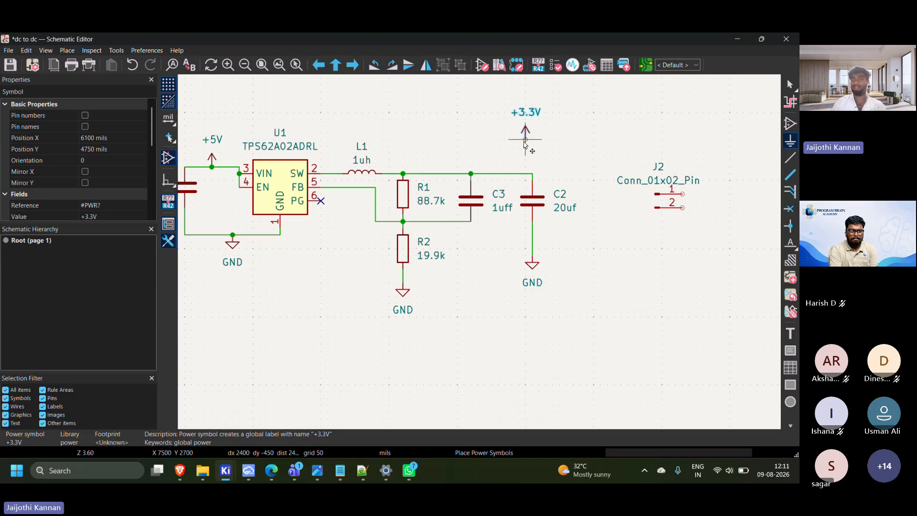
click(532, 174)
click(648, 329)
click(369, 414)
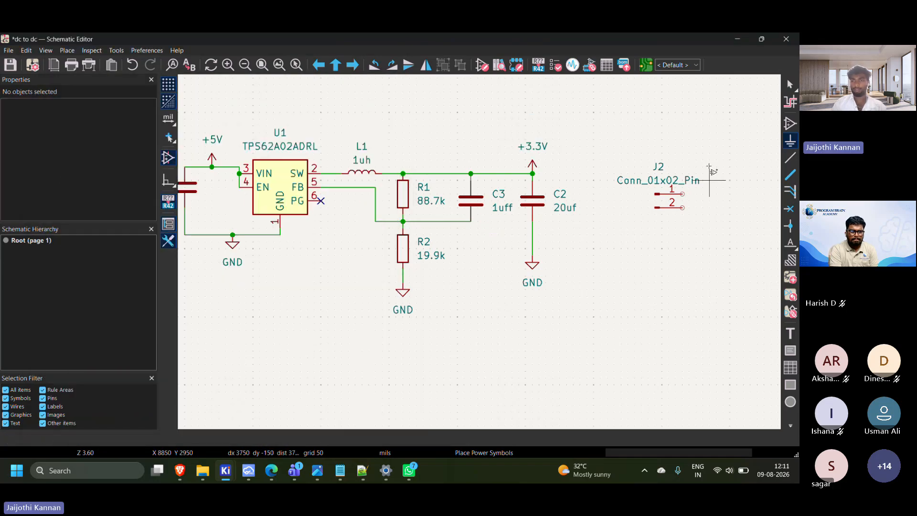
middle_drag(549, 194, 536, 199)
drag(503, 126, 614, 194)
click(610, 247)
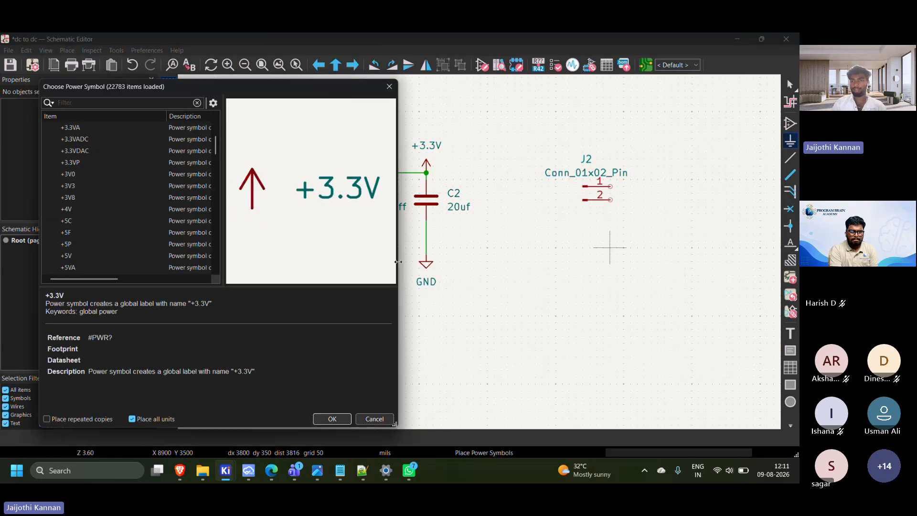
key(Escape)
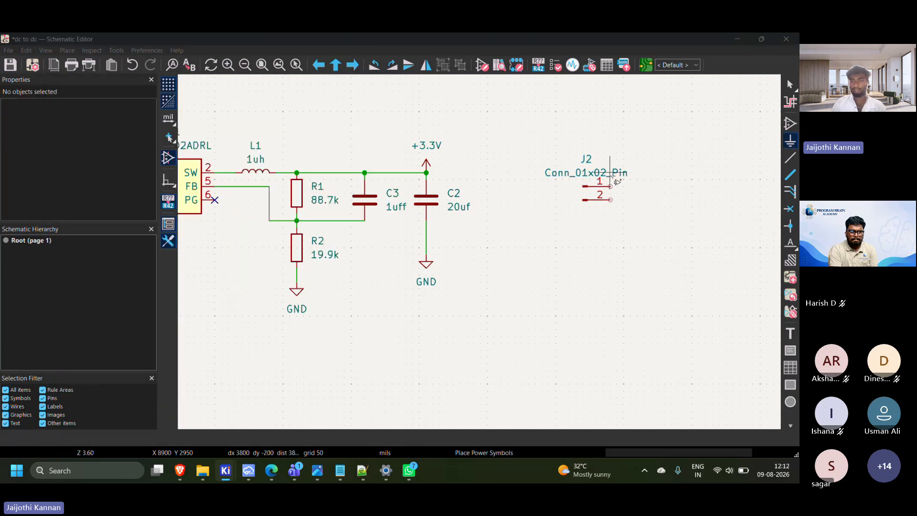
click(611, 173)
key(Escape)
key(Escape)
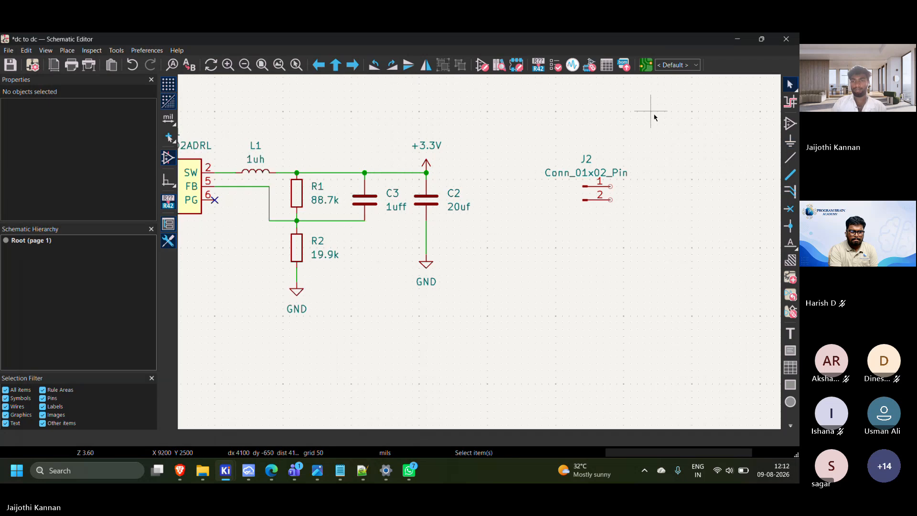
Hide the Conn_01x02_Pin value text of connector J2
double_click(597, 175)
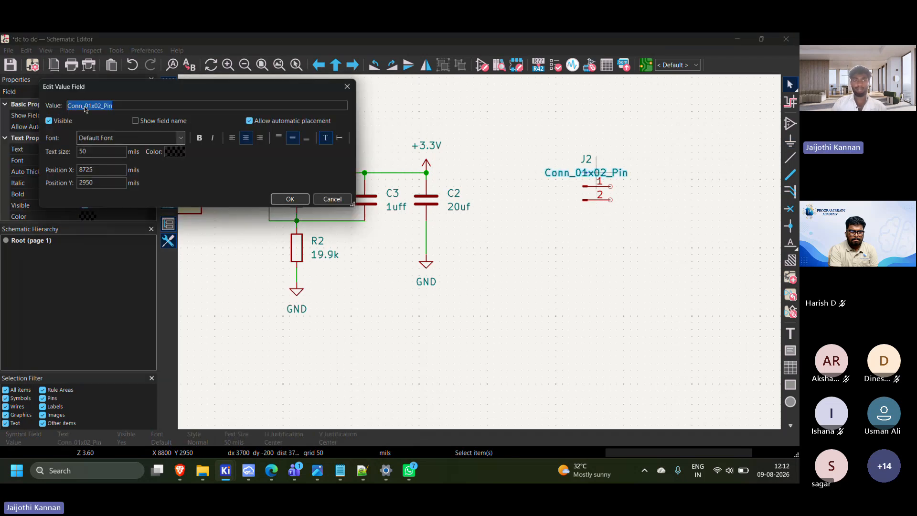
click(318, 199)
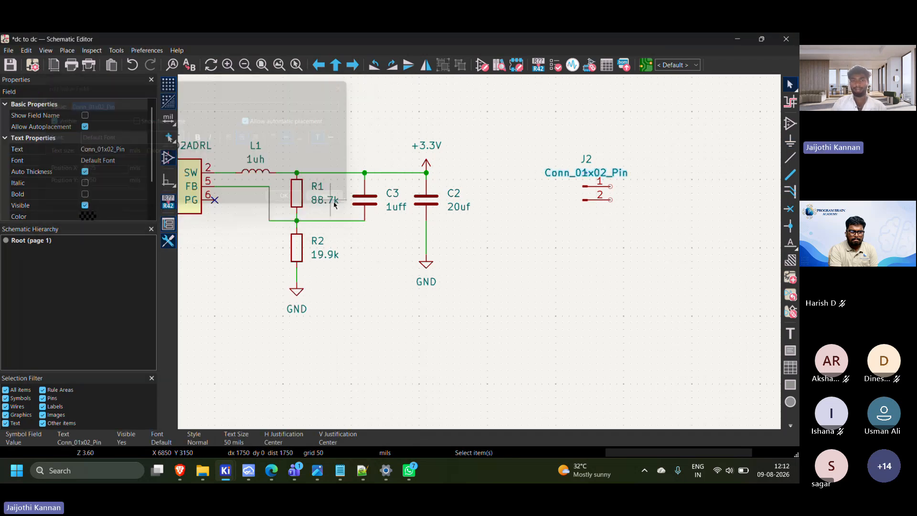
double_click(597, 199)
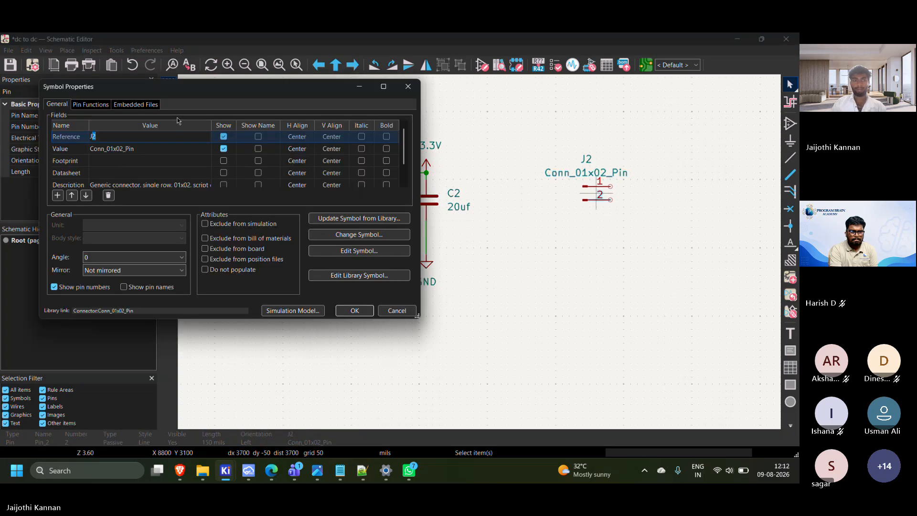
click(223, 148)
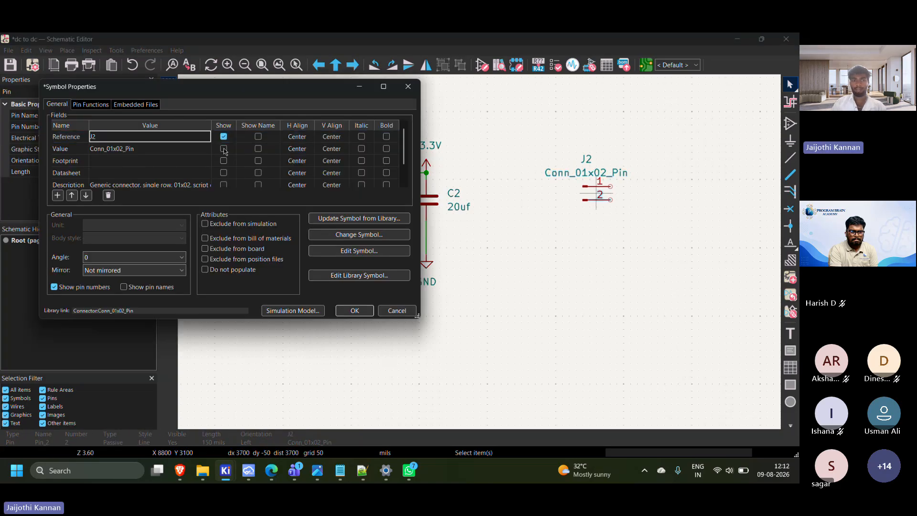
click(361, 310)
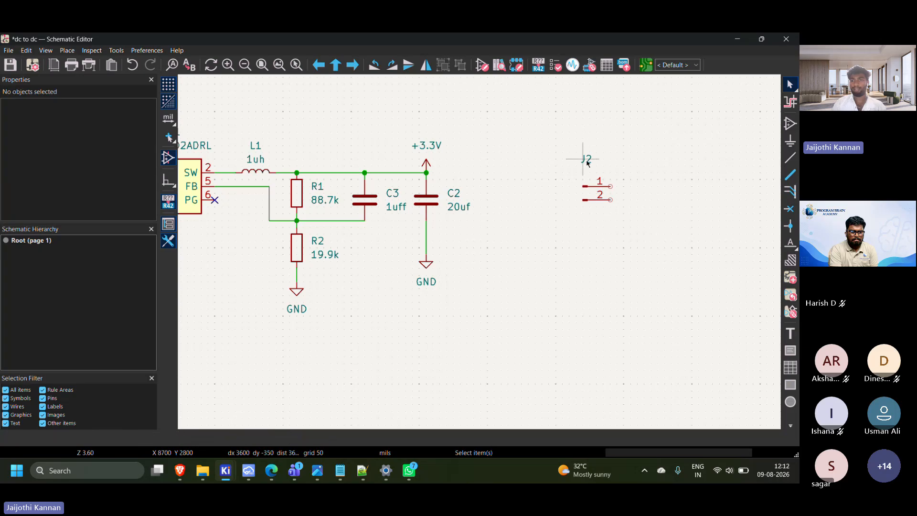
Move the J2 reference text down, close above the connector's pins
scroll(586, 160, up, 3)
double_click(481, 240)
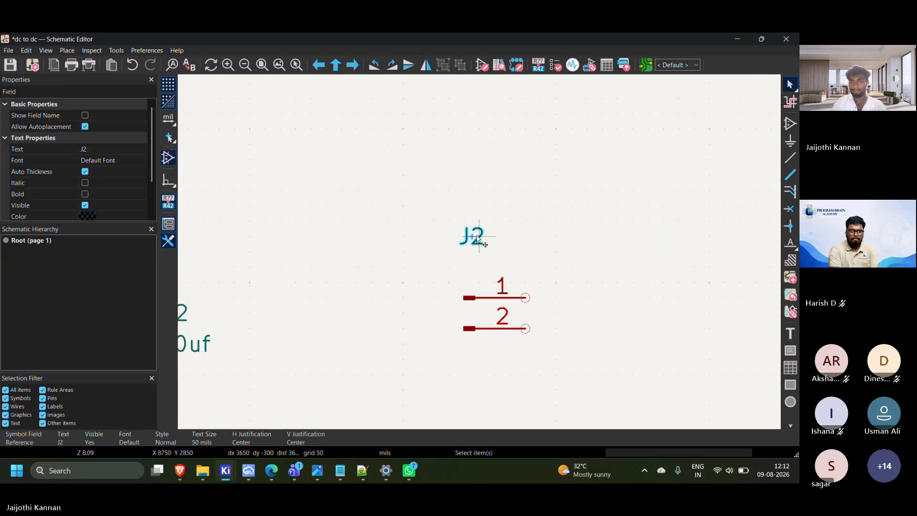
click(332, 197)
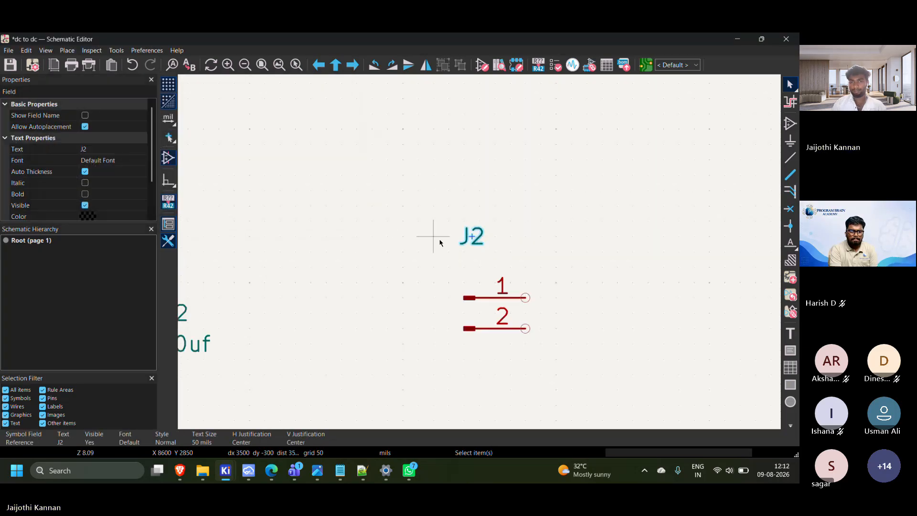
drag(471, 237, 475, 274)
Duplicate C2's +3.3V symbol and place the copy to the upper left of connector J2
scroll(454, 293, down, 3)
scroll(351, 232, up, 2)
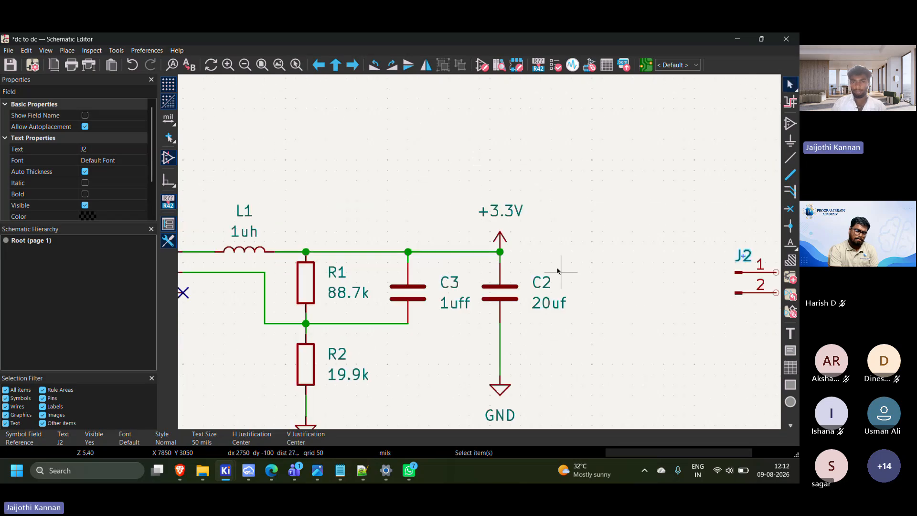
click(500, 236)
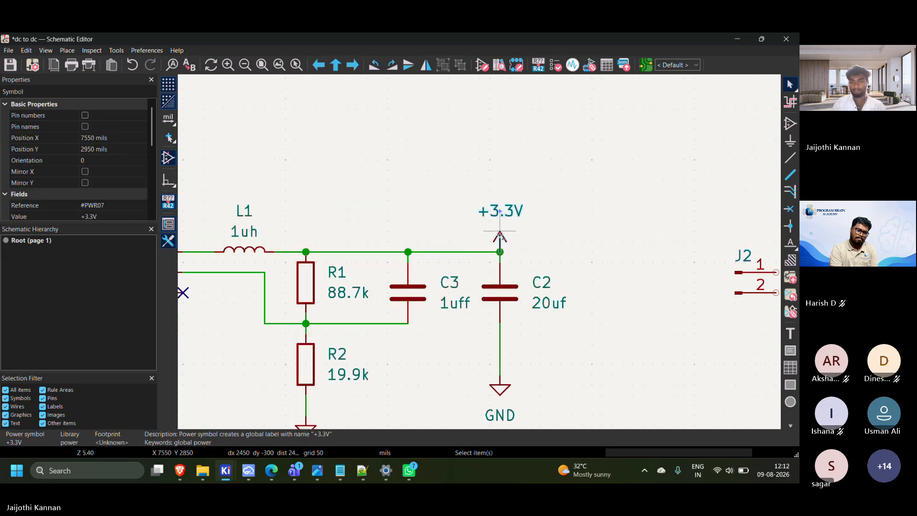
key(ctrl+d)
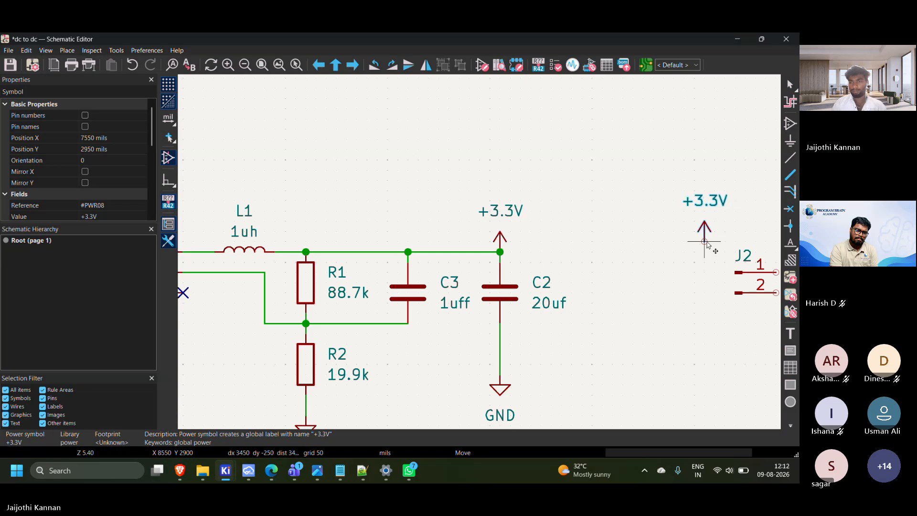
click(700, 248)
key(Escape)
Duplicate C2's GND symbol and place the copy to the lower left of connector J2
click(500, 389)
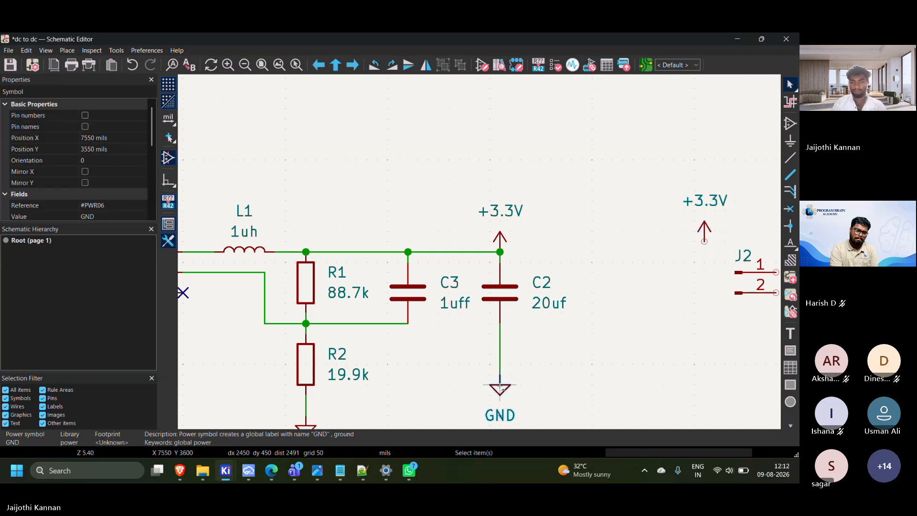
key(ctrl+d)
click(704, 316)
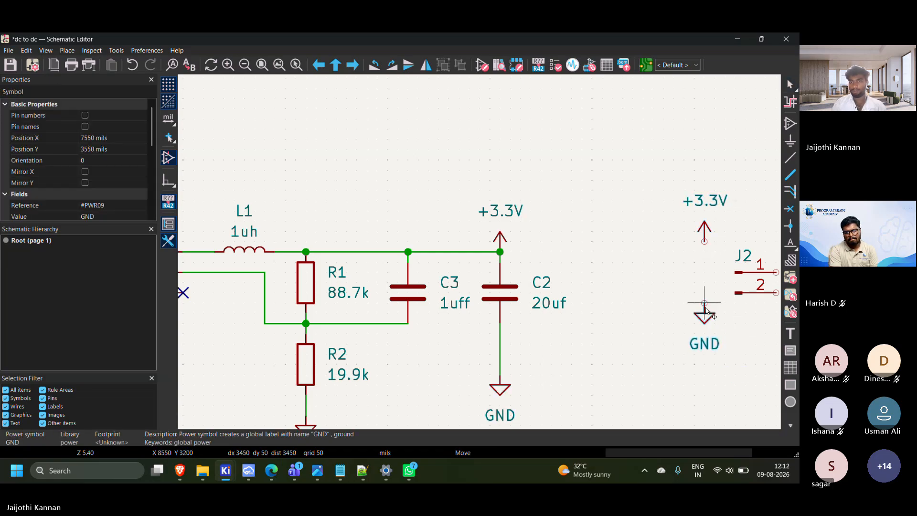
click(522, 242)
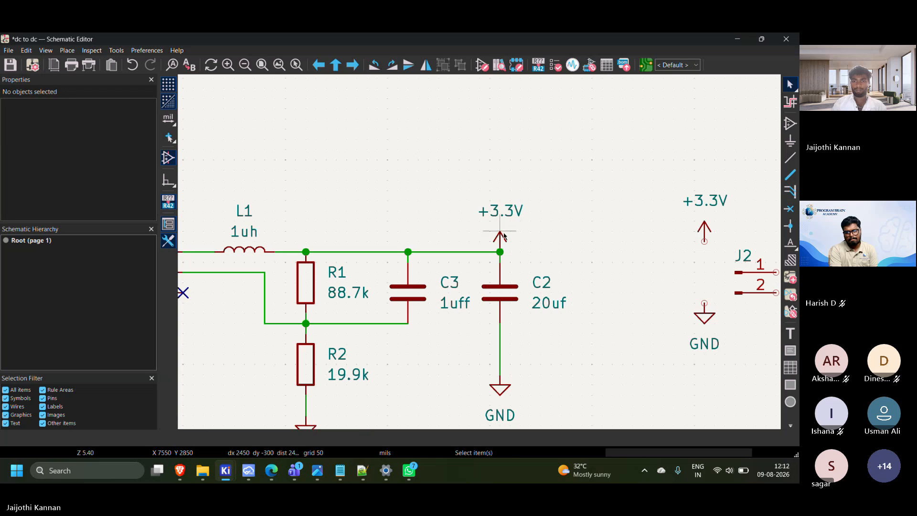
Move the +3.3V symbol above C2 further up, keeping it wired to the output line
click(502, 237)
double_click(502, 237)
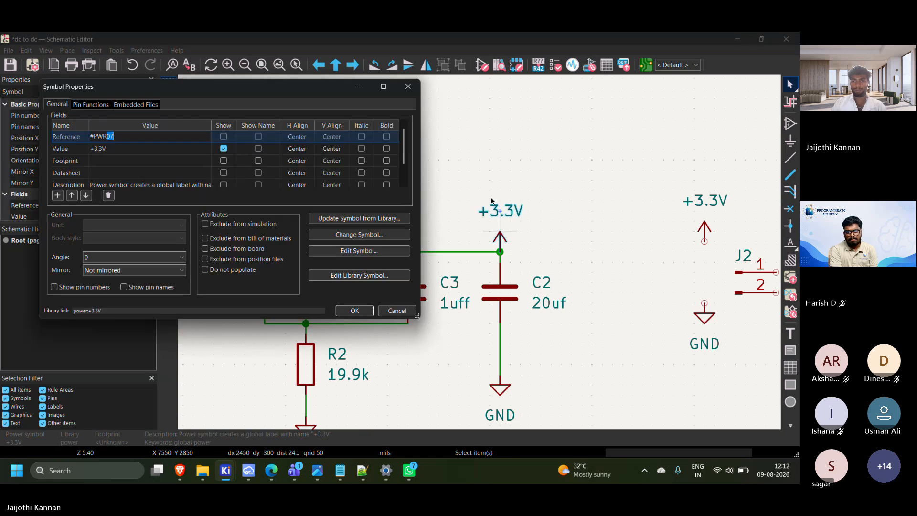
click(407, 313)
drag(502, 237, 501, 218)
scroll(480, 256, down, 2)
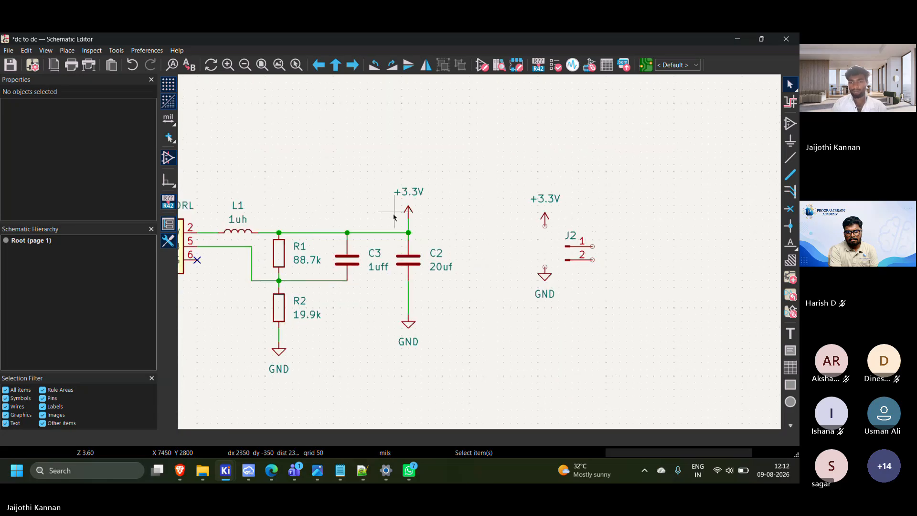
scroll(481, 251, right, 1)
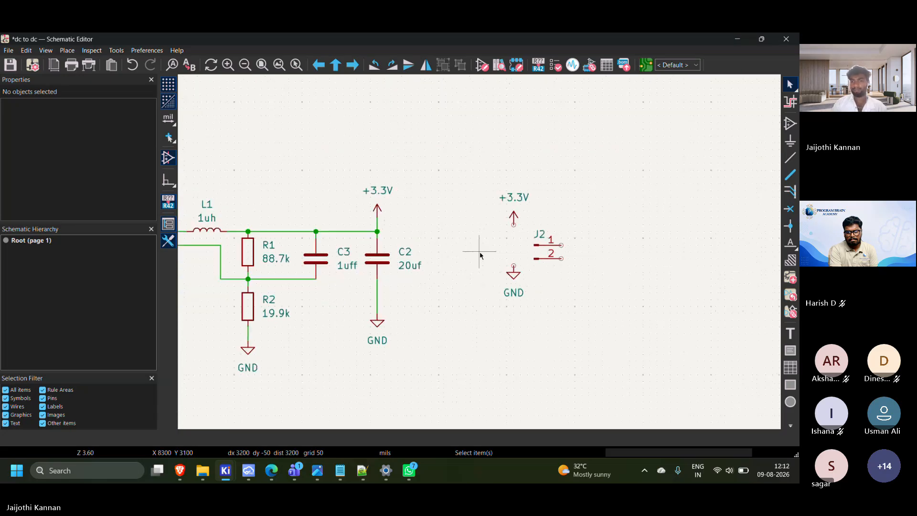
click(514, 265)
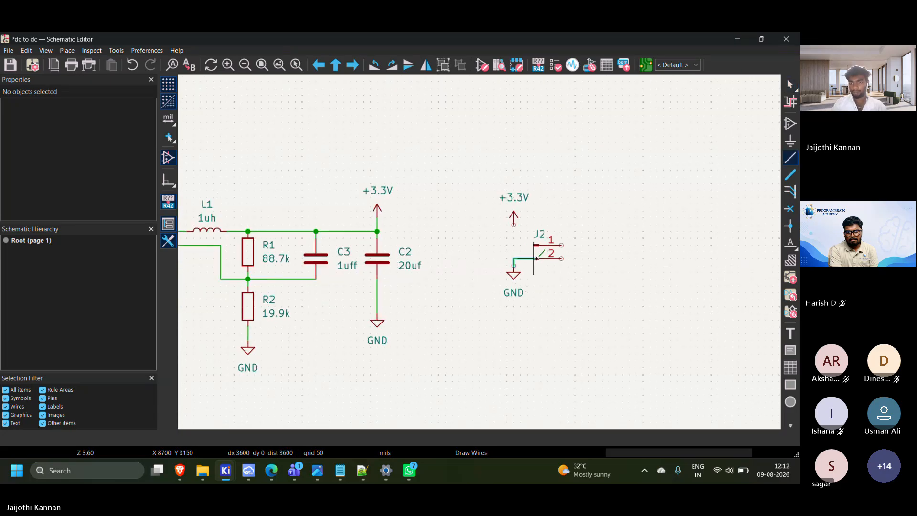
scroll(540, 259, up, 4)
scroll(480, 252, up, 2)
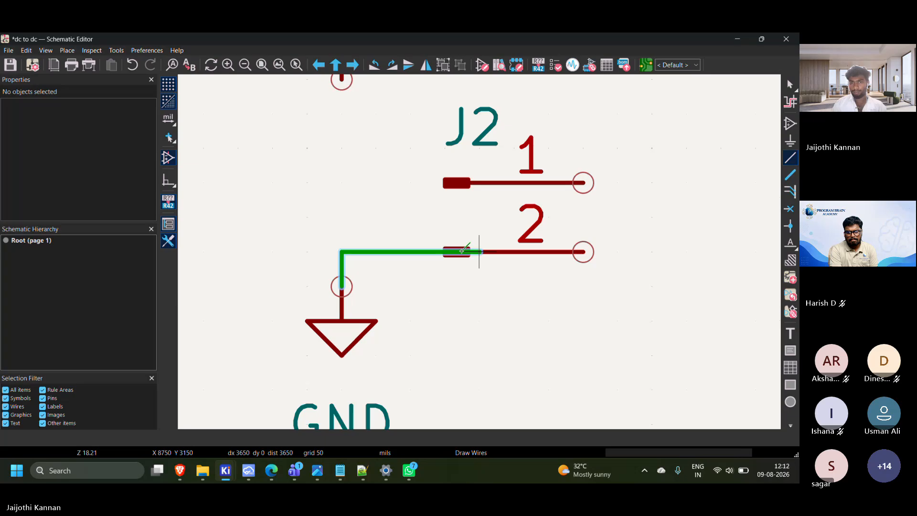
key(Escape)
key(Escape)
click(455, 248)
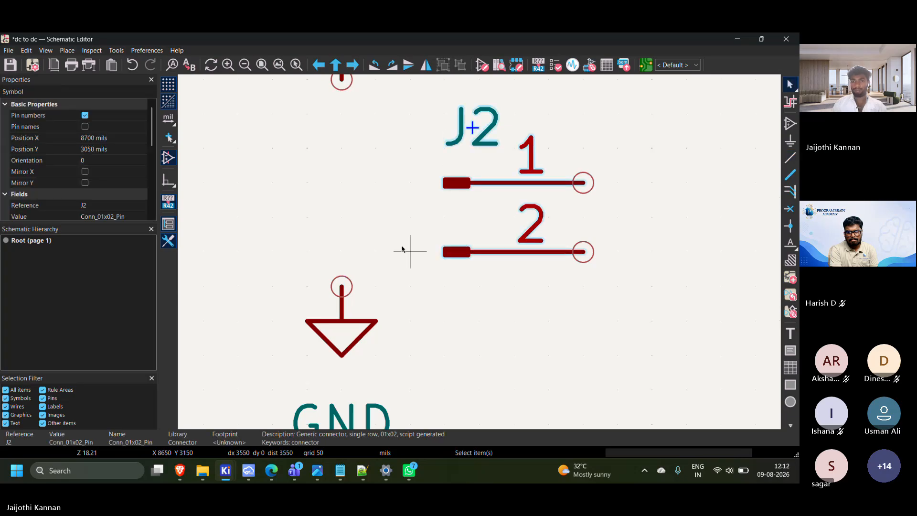
click(404, 249)
click(504, 217)
click(505, 217)
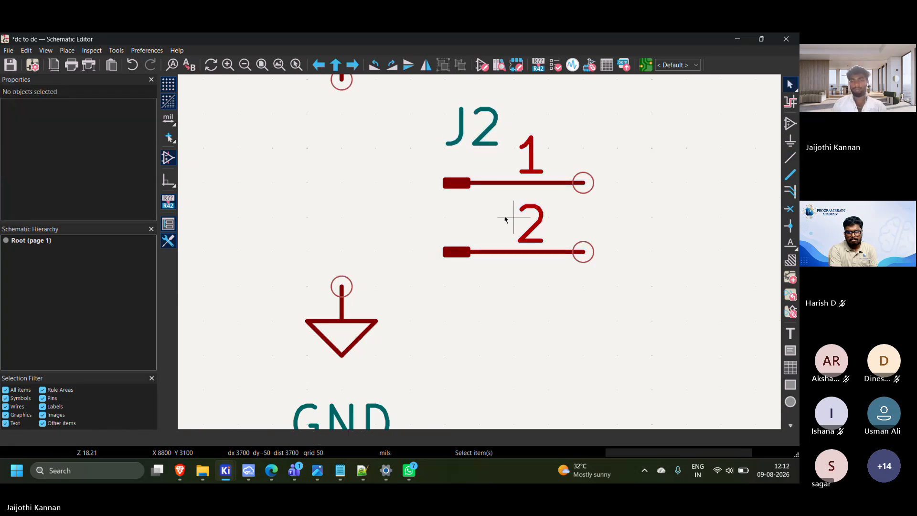
click(505, 217)
Rotate connector J2 by 180 degrees and move it so its pin ends face the +3.3V and GND symbols
drag(380, 117, 599, 267)
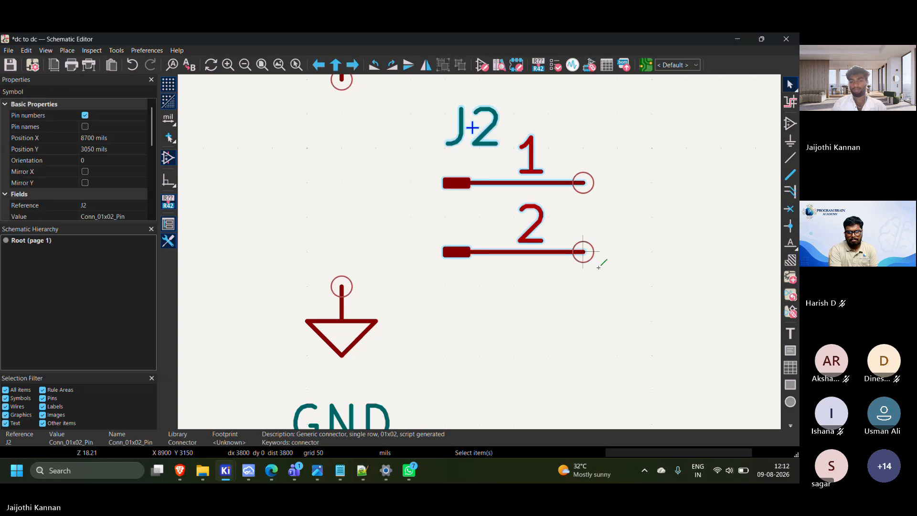
key(r)
key(r)
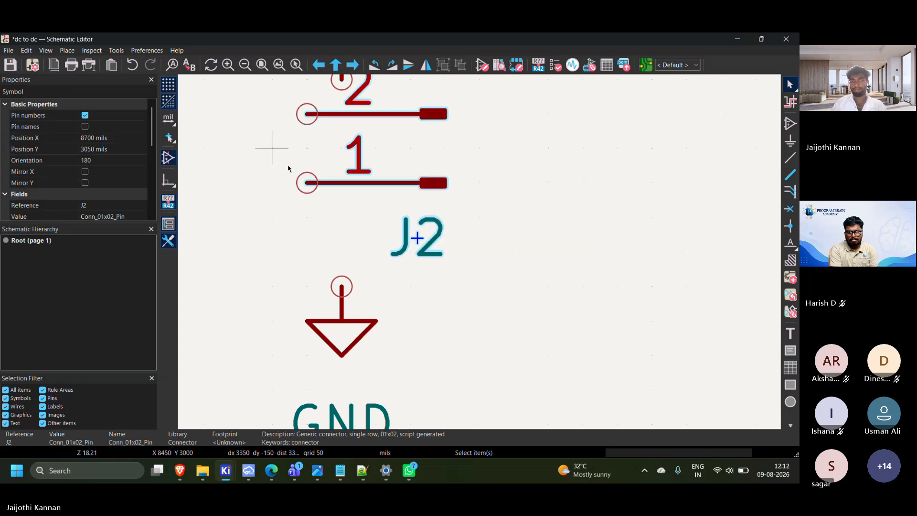
scroll(498, 283, down, 2)
drag(474, 216, 617, 259)
click(617, 259)
Wire the GND symbol to pin 1 of J2 and the +3.3V symbol to pin 2
key(w)
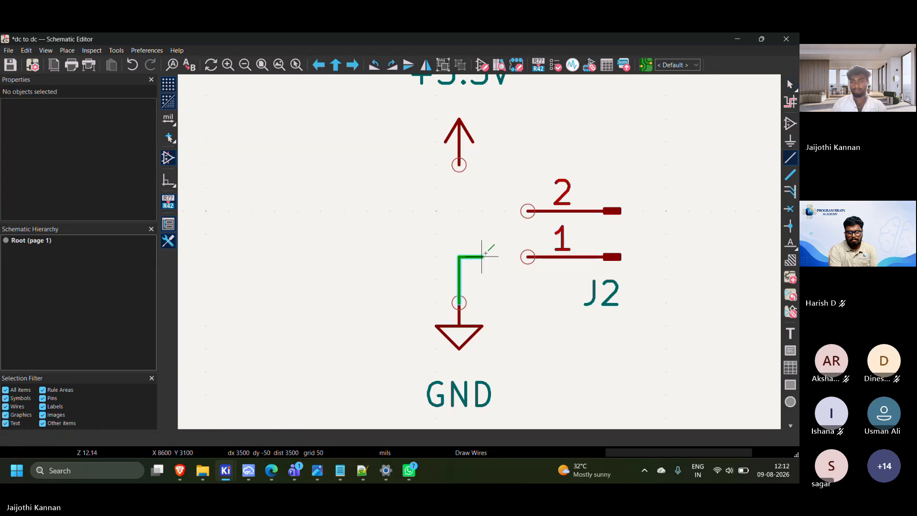
click(528, 257)
click(528, 211)
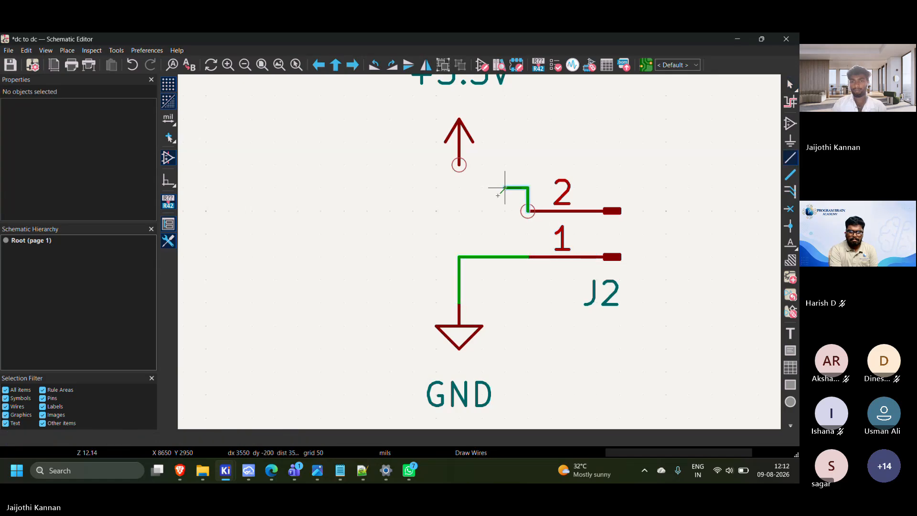
click(458, 165)
scroll(437, 194, down, 2)
scroll(480, 256, down, 8)
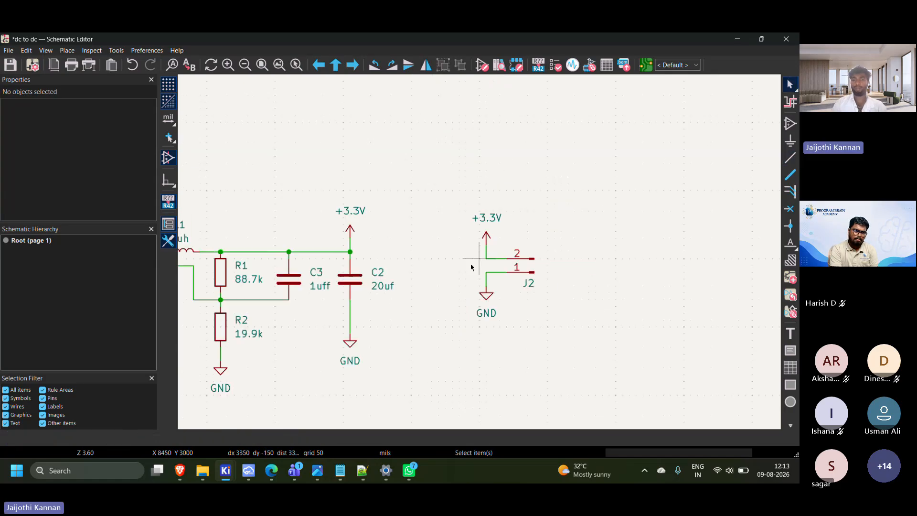
Set the value of capacitor C3 to 22uf
middle_drag(488, 322, 597, 313)
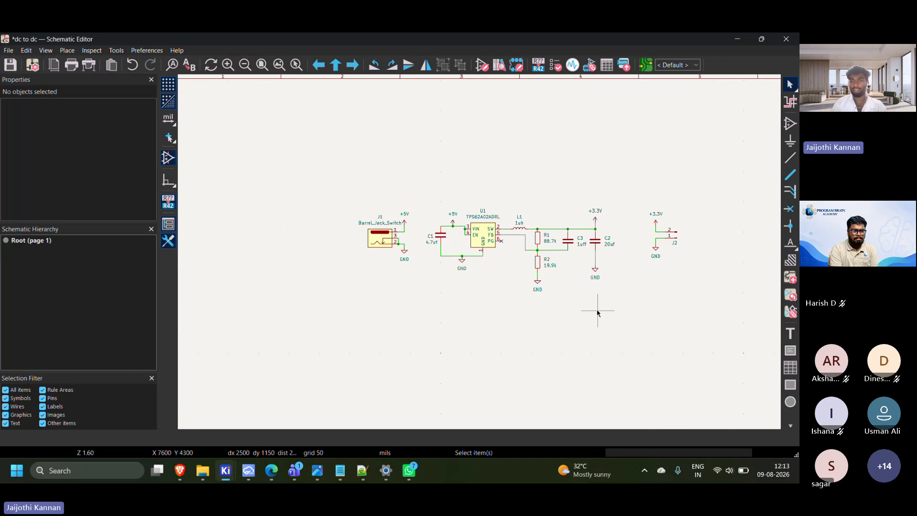
scroll(592, 310, up, 1)
middle_drag(479, 251, 604, 327)
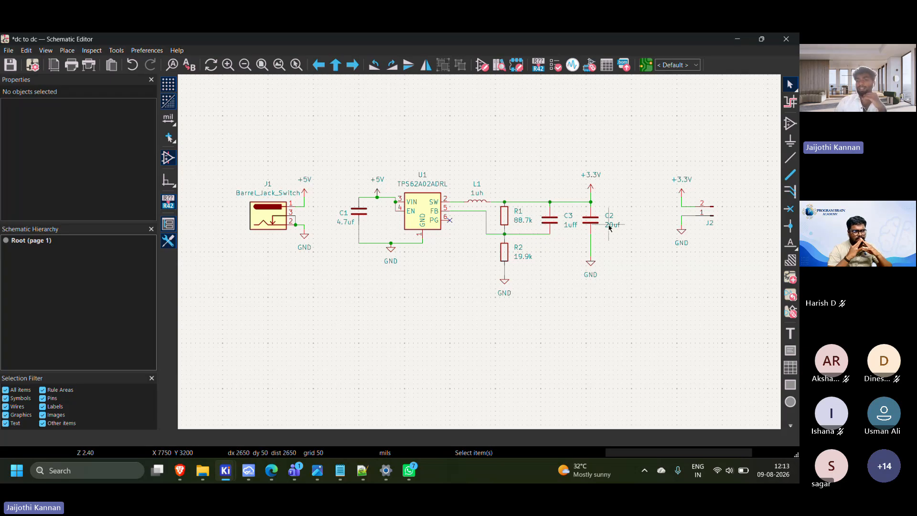
scroll(609, 233, up, 1)
scroll(480, 256, up, 5)
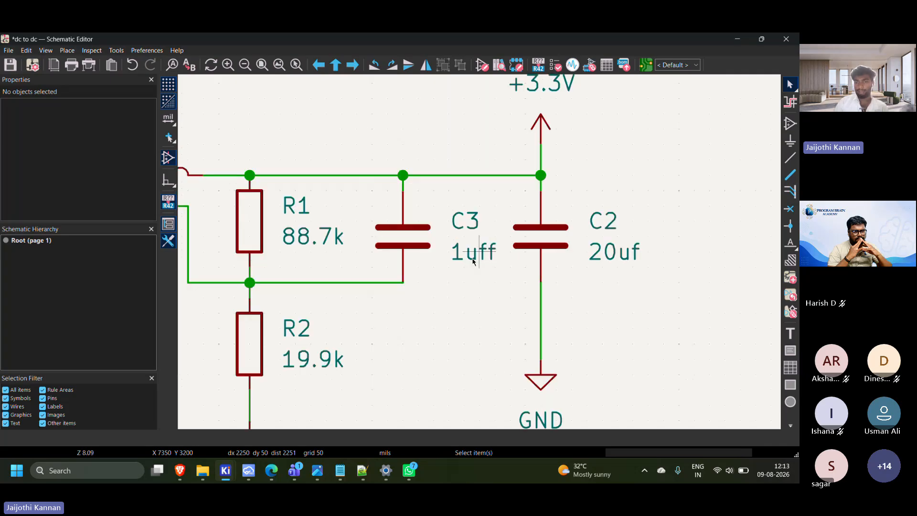
scroll(480, 257, down, 1)
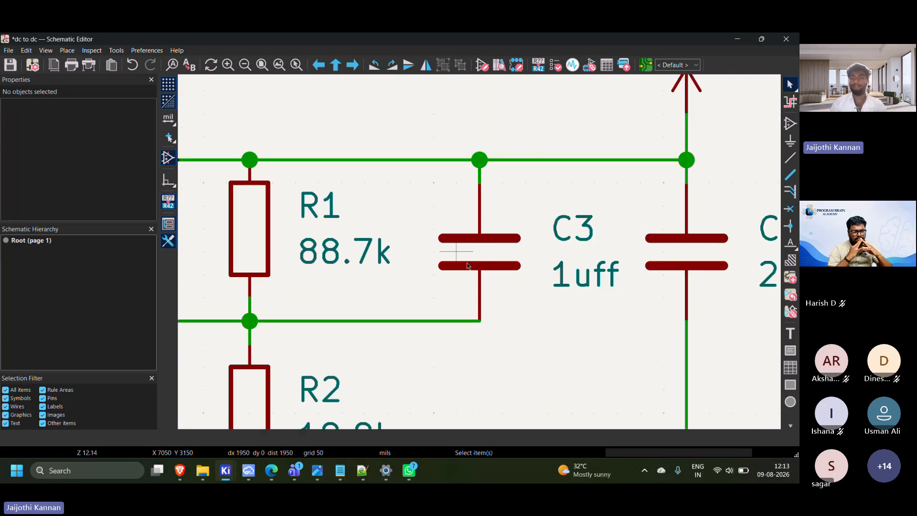
scroll(513, 280, down, 1)
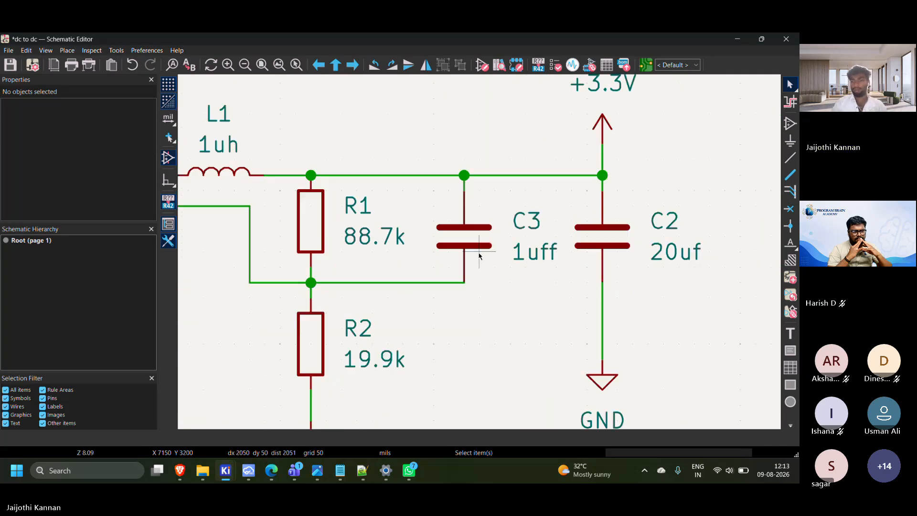
double_click(527, 256)
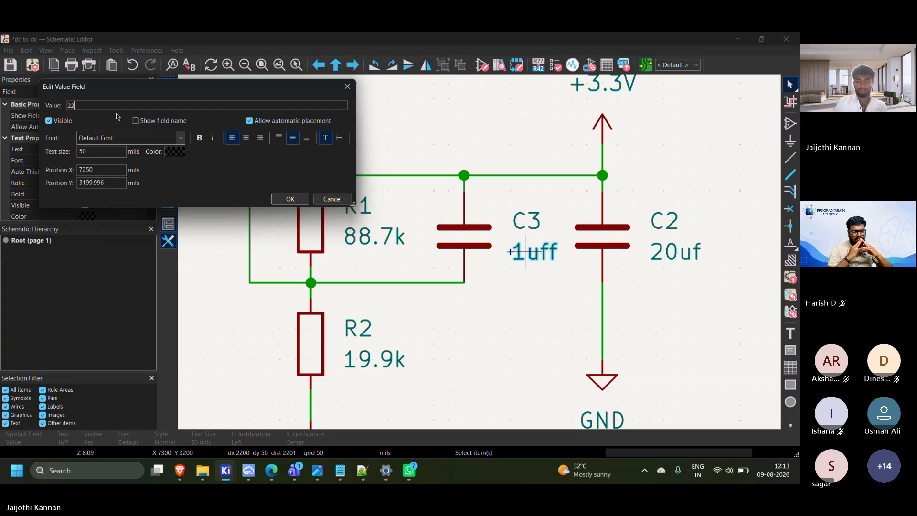
key(Return)
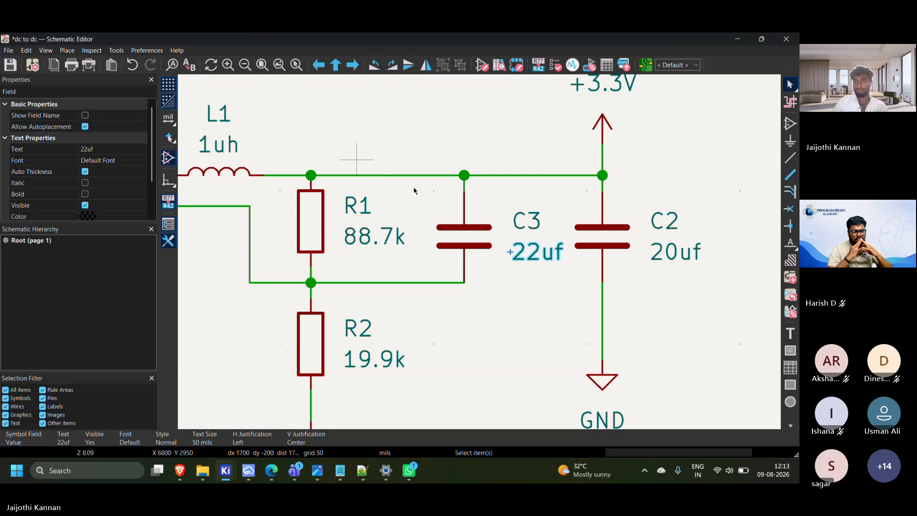
Set the value of output capacitor C2 to 1uf
double_click(671, 257)
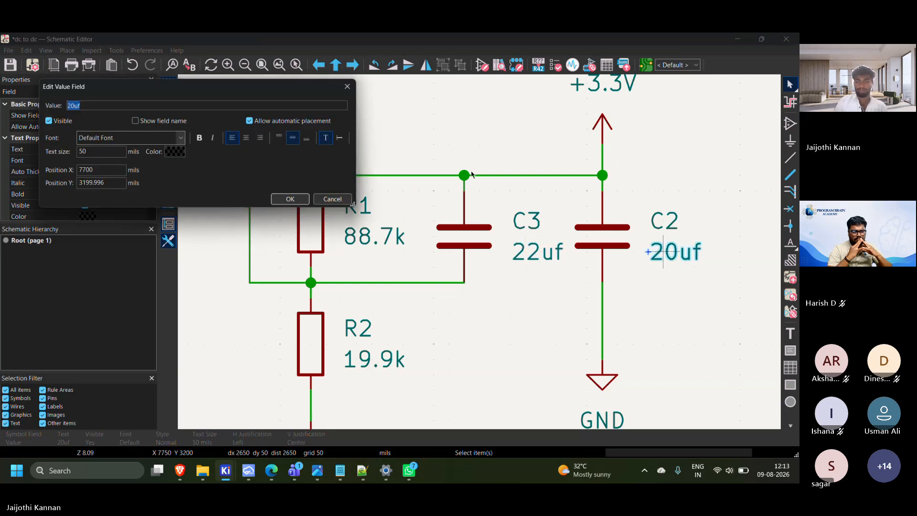
text(1u)
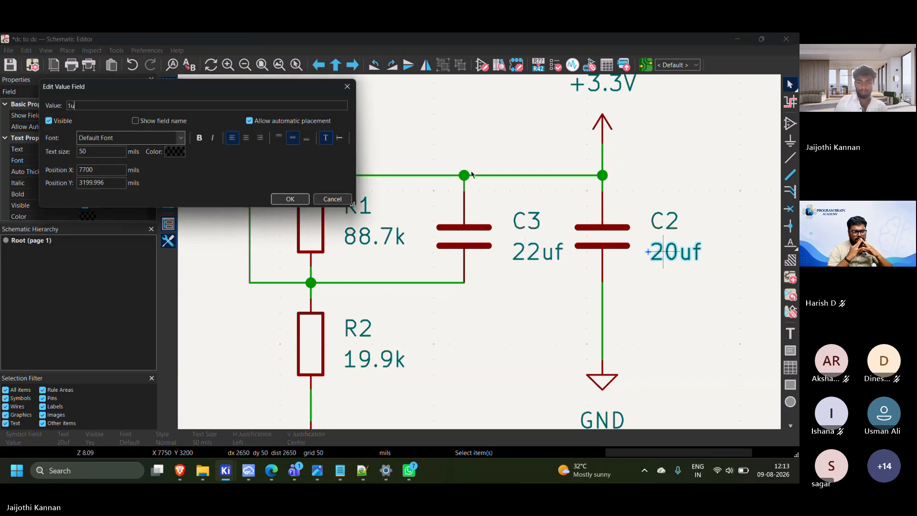
text(f)
key(Return)
Open the footprint chooser for barrel jack J1 and filter the footprints by "dc"
scroll(471, 174, down, 5)
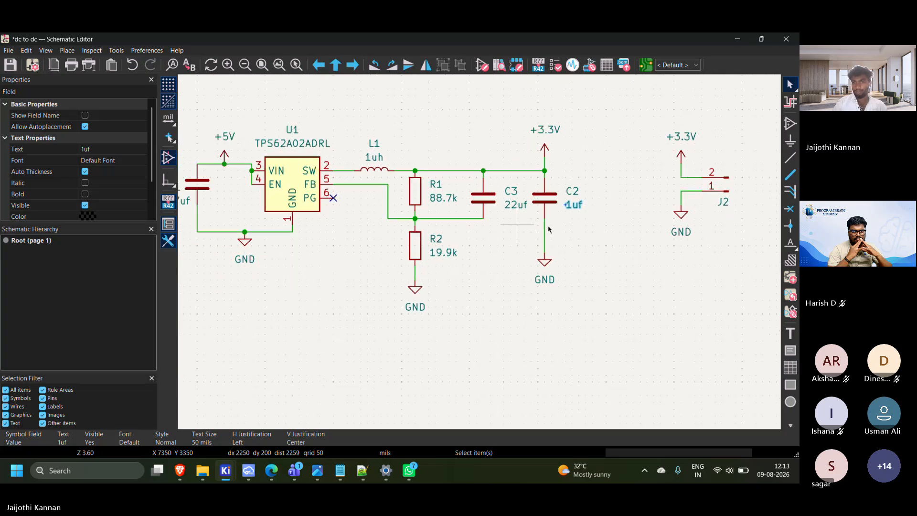
scroll(406, 280, up, 1)
scroll(602, 225, down, 1)
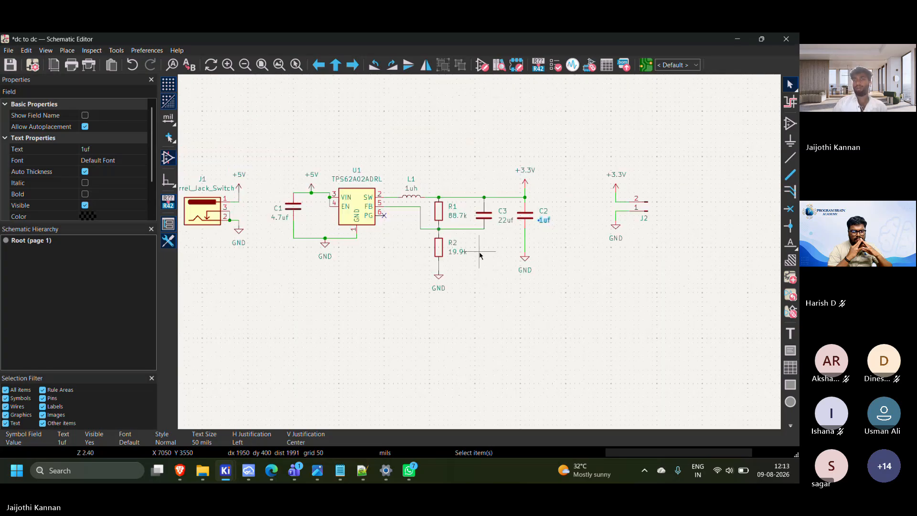
middle_drag(428, 235, 499, 246)
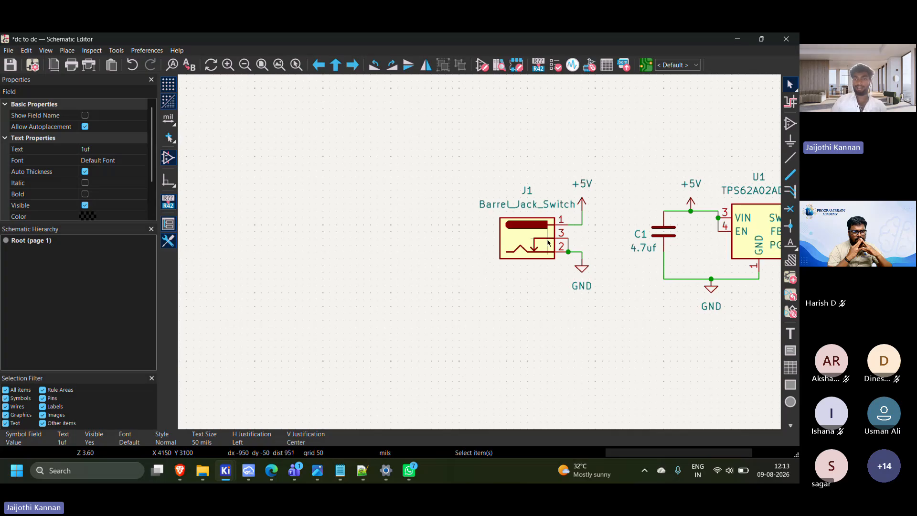
click(522, 243)
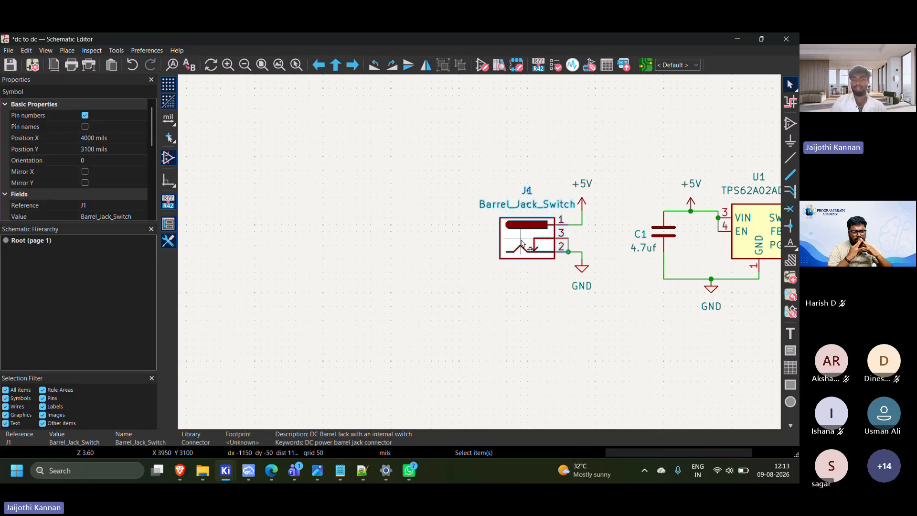
double_click(522, 243)
click(111, 166)
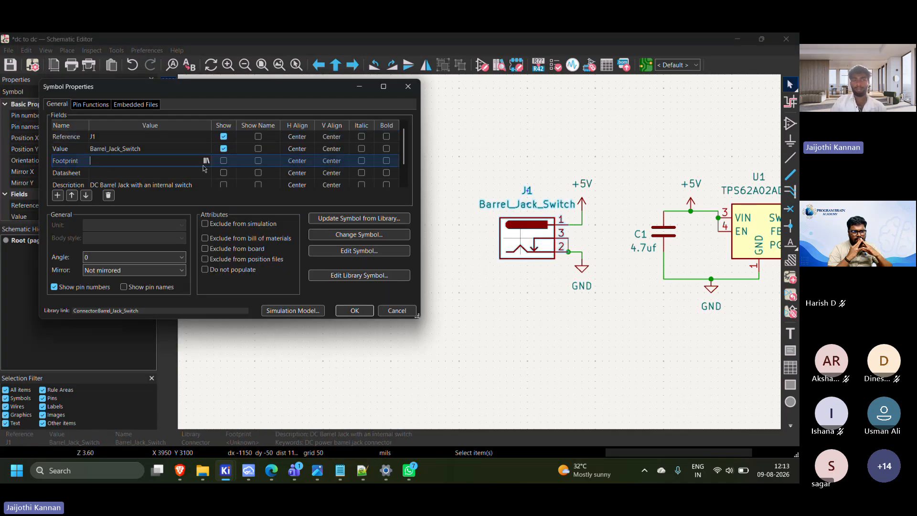
click(207, 162)
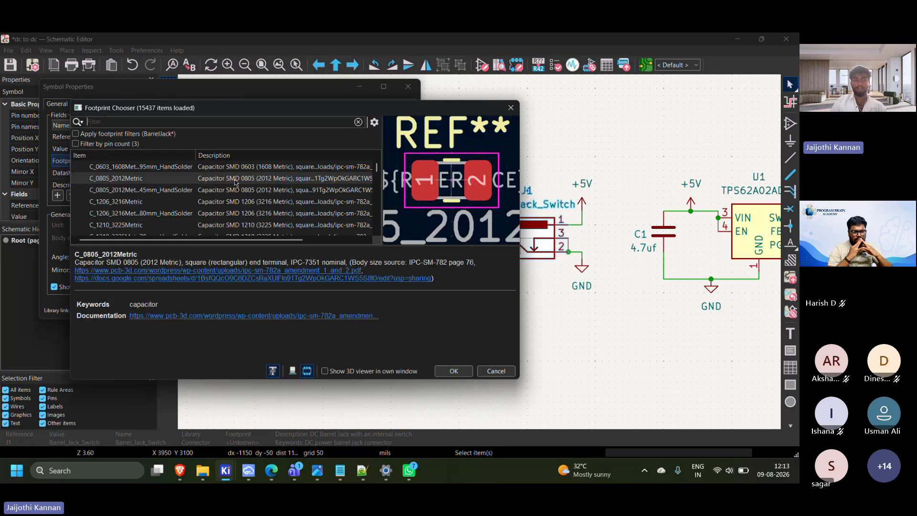
text(d)
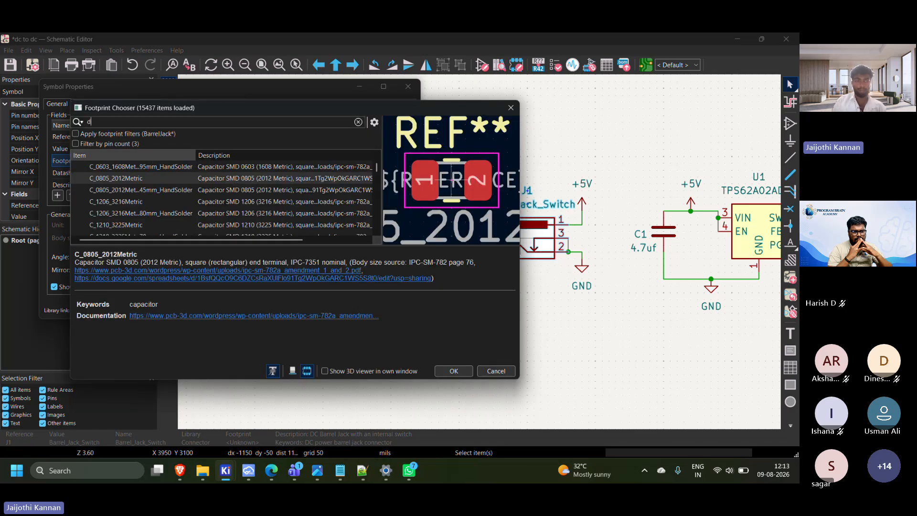
text(c)
Examine the previews of the AC/DC converter footprints and look through the filtered list for a suitable jack
click(166, 191)
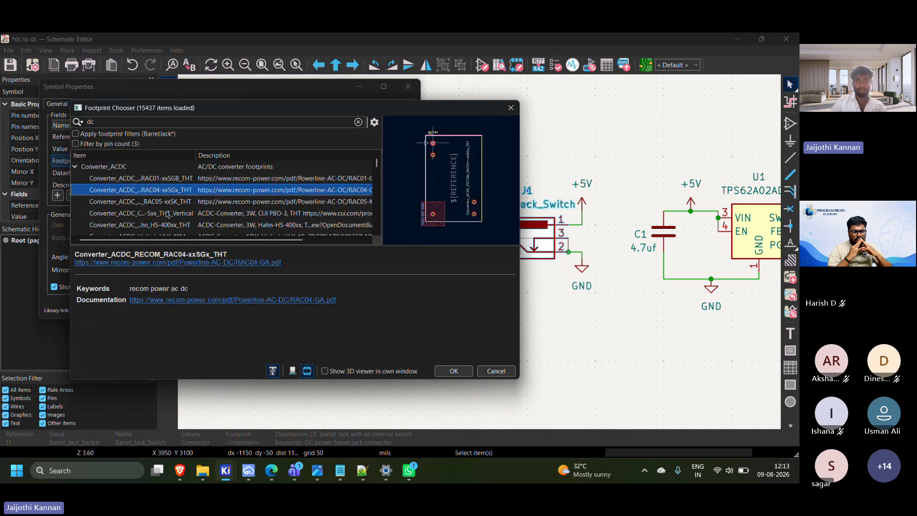
click(168, 214)
click(164, 225)
scroll(163, 221, down, 2)
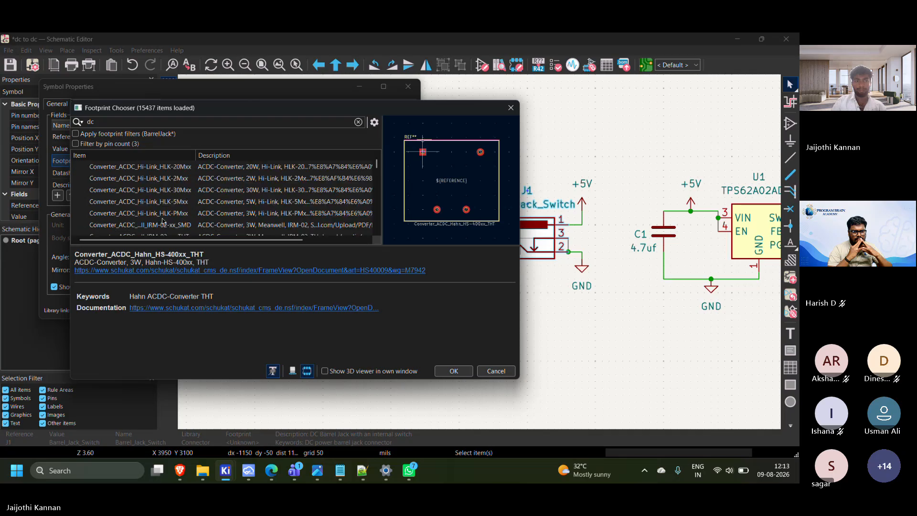
scroll(163, 220, down, 2)
click(158, 215)
click(154, 205)
scroll(153, 210, down, 2)
click(153, 216)
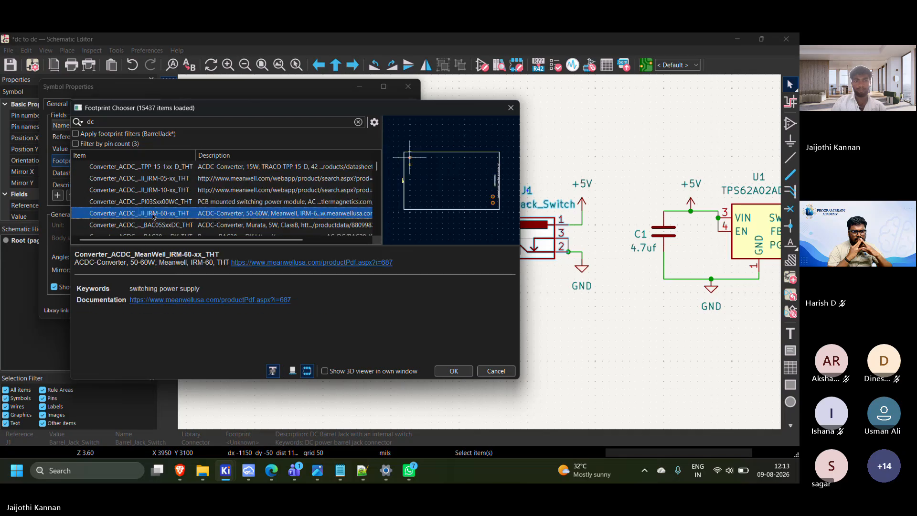
scroll(153, 218, down, 2)
scroll(153, 220, down, 5)
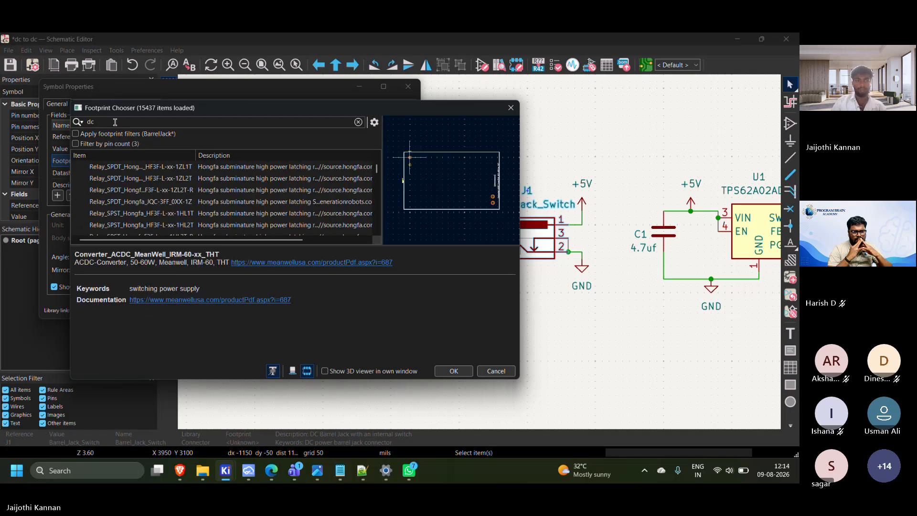
Narrow the footprint filter to "dc ja" and assign BarrelJack_GCT_DCJ200-10-A_Horizontal to J1
text(j)
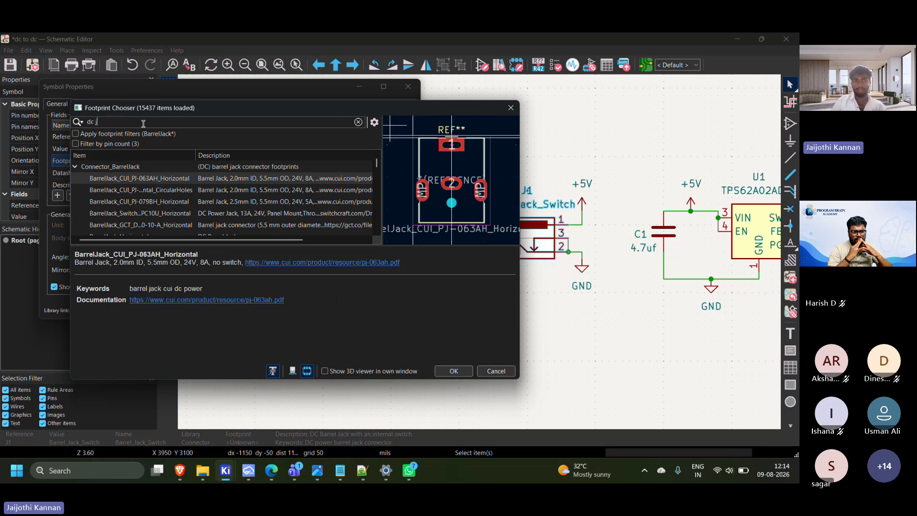
text(a)
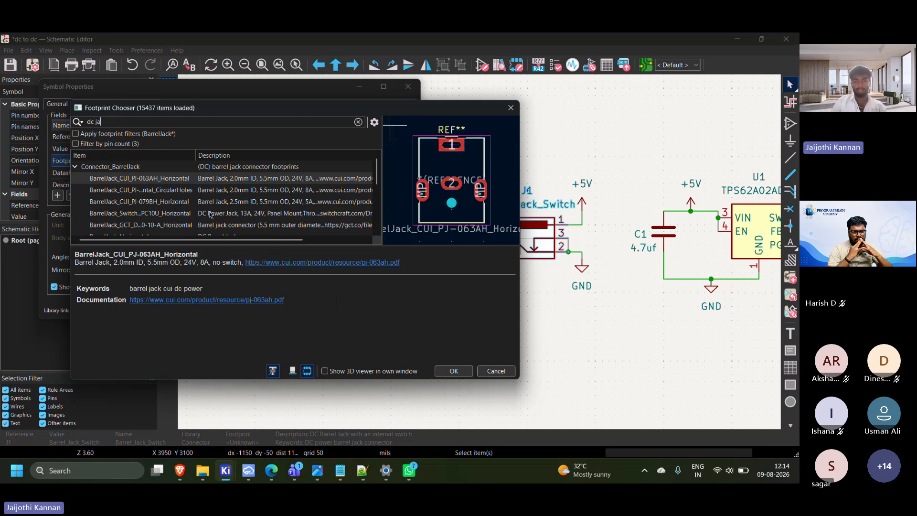
click(157, 191)
click(160, 203)
click(168, 212)
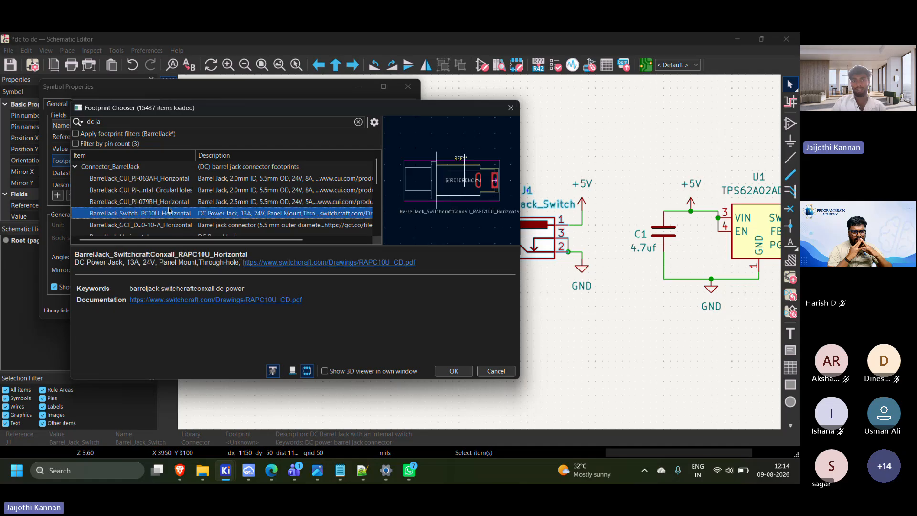
click(180, 224)
scroll(185, 220, down, 3)
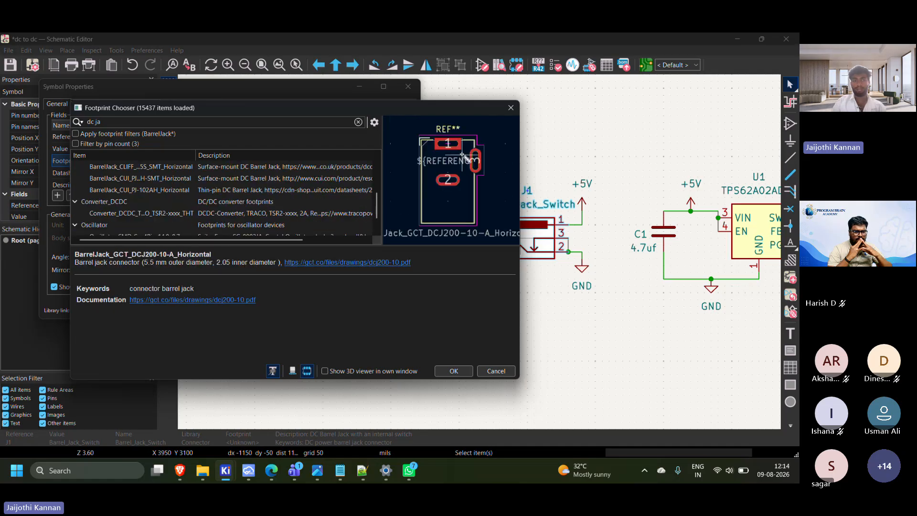
scroll(122, 217, up, 3)
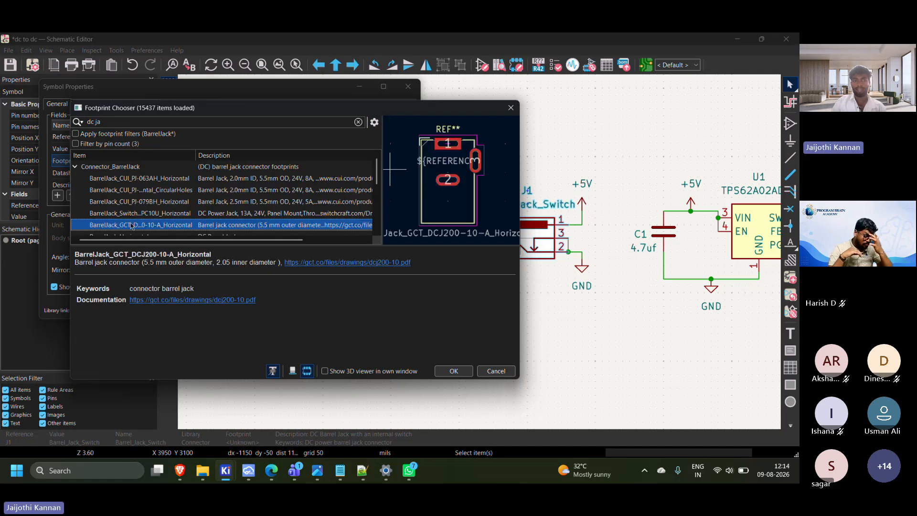
click(453, 371)
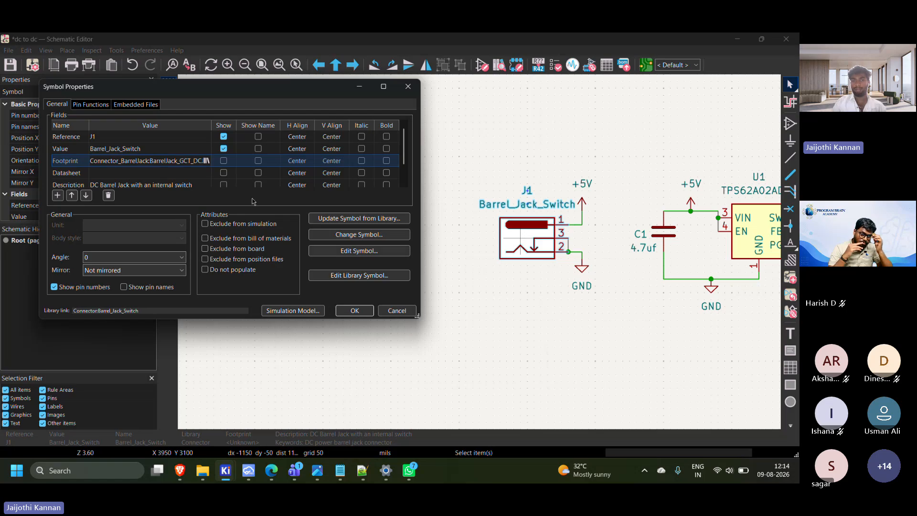
click(354, 310)
Open the footprint chooser for inductor L1 and filter the footprints by "l"
mouse_move(454, 297)
middle_down()
mouse_move(761, 229)
mouse_move(454, 279)
middle_up()
middle_drag(532, 238, 585, 237)
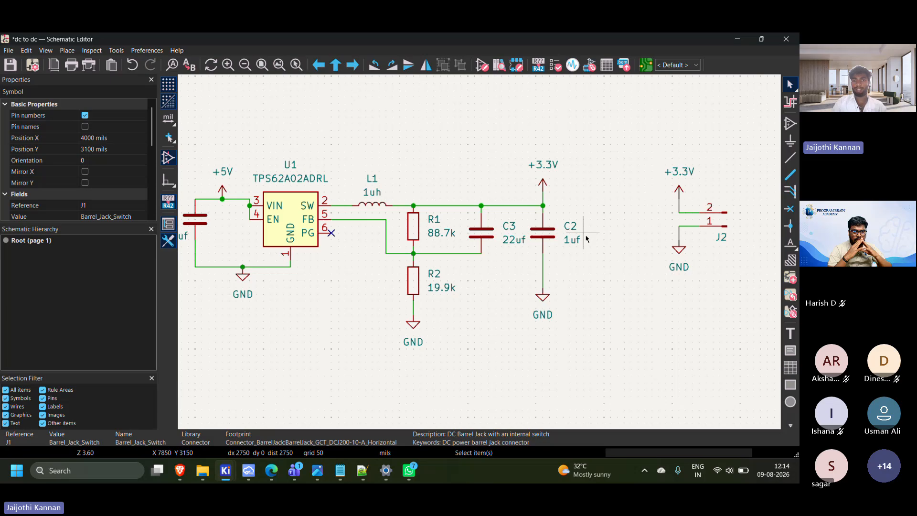
click(382, 207)
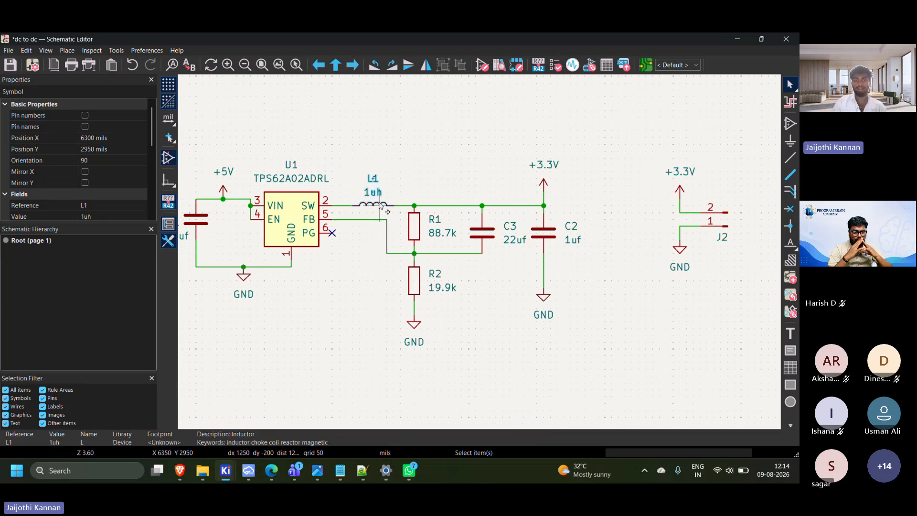
double_click(381, 206)
click(211, 161)
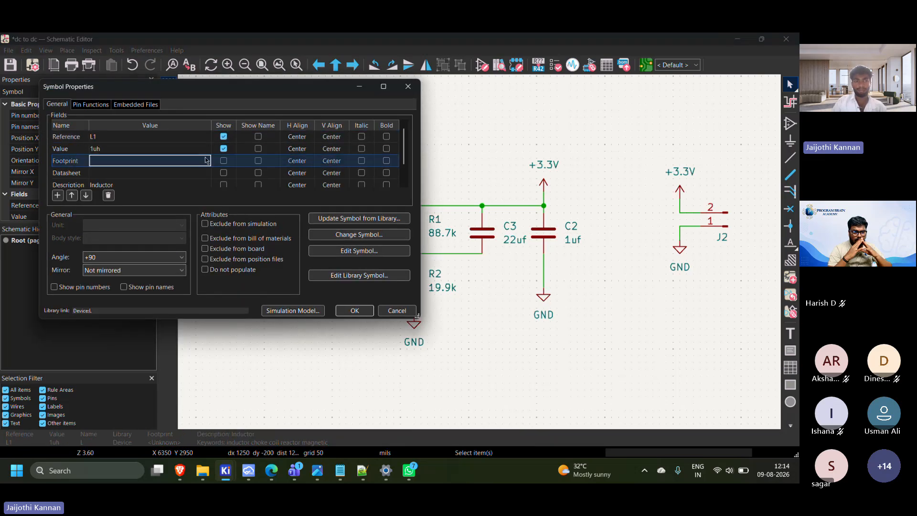
click(206, 161)
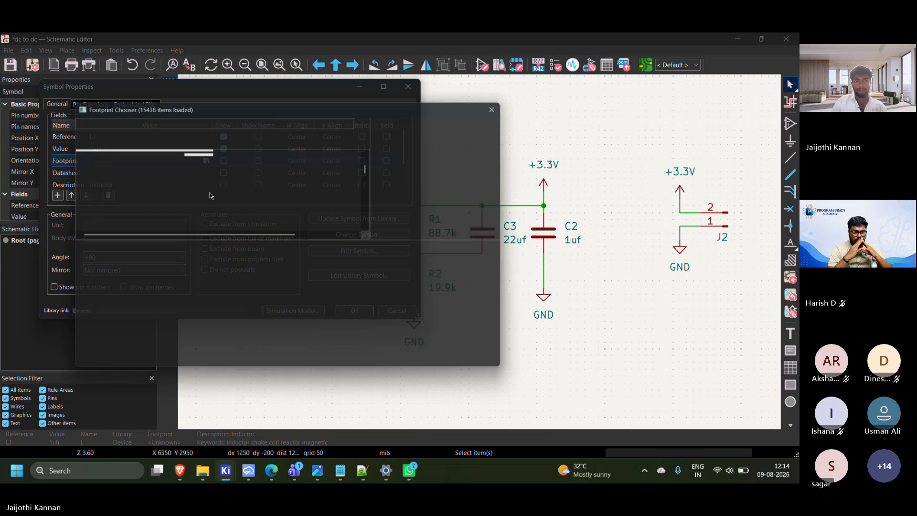
text(l)
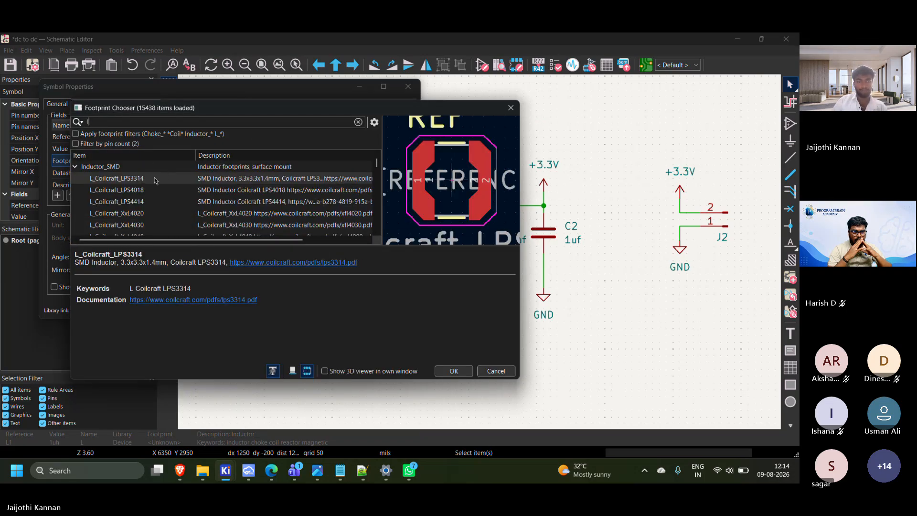
scroll(156, 187, down, 5)
scroll(156, 188, up, 5)
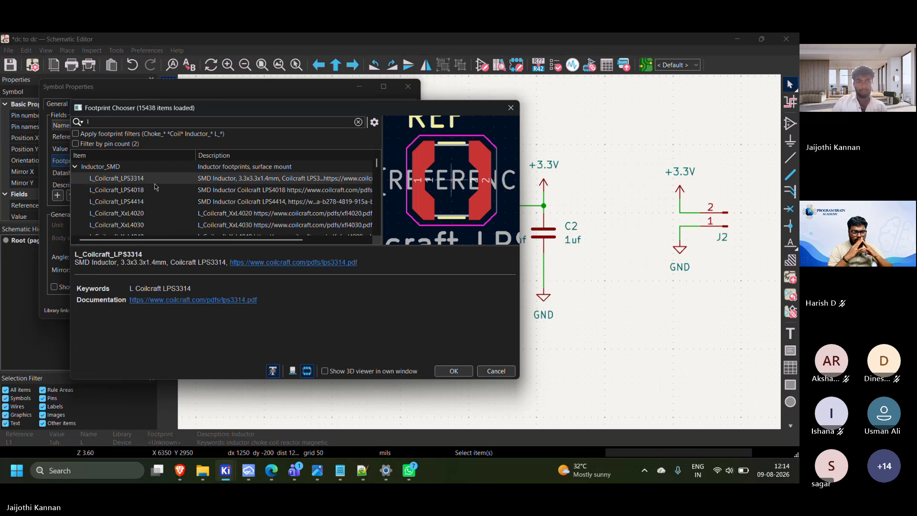
Narrow the footprint filter to "l 0805" and assign LED_0805_2012Metric_Pad1.15x1.40mm_HandSolder to L1
text(l 0)
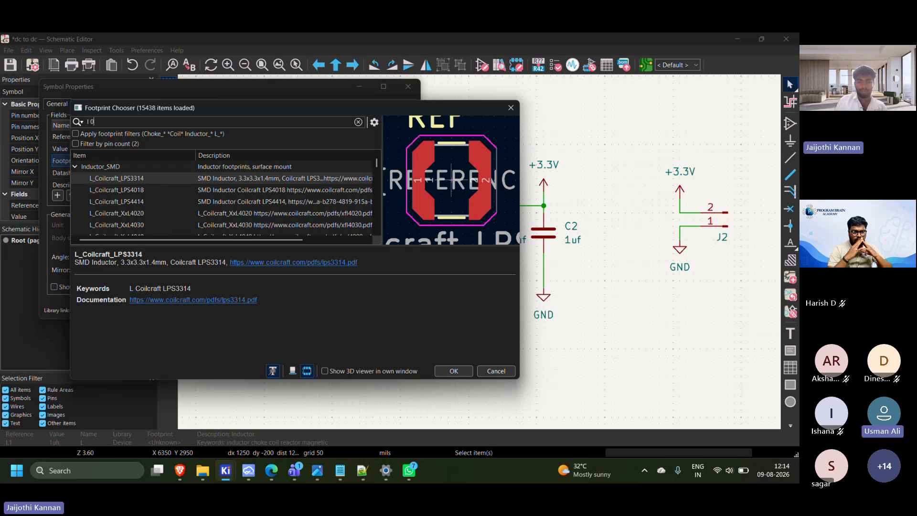
text(805)
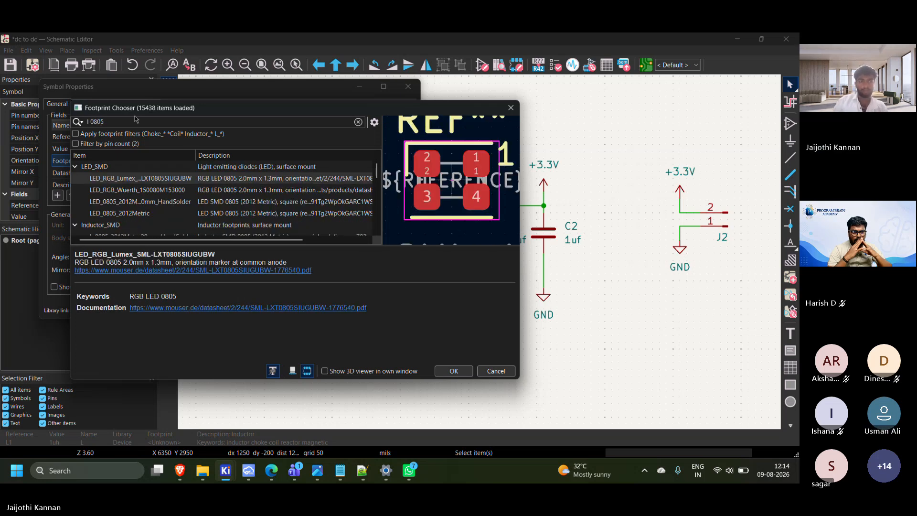
click(184, 203)
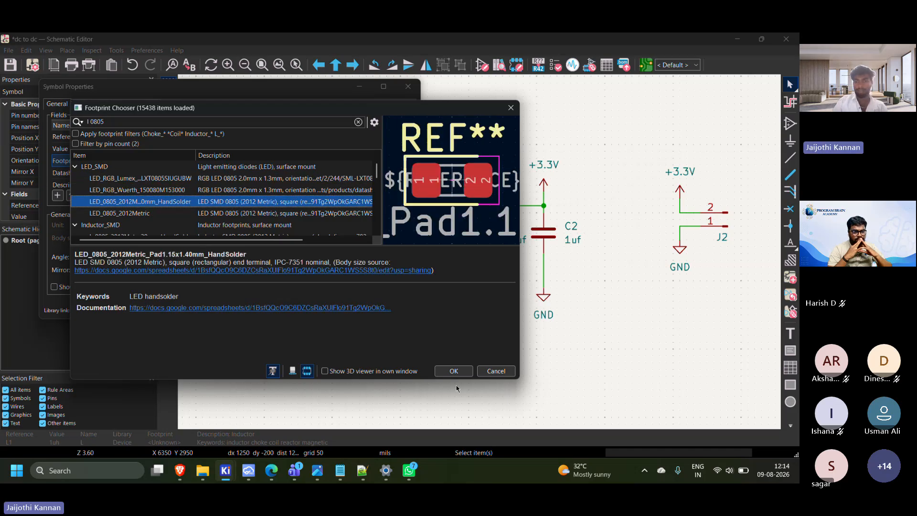
click(454, 371)
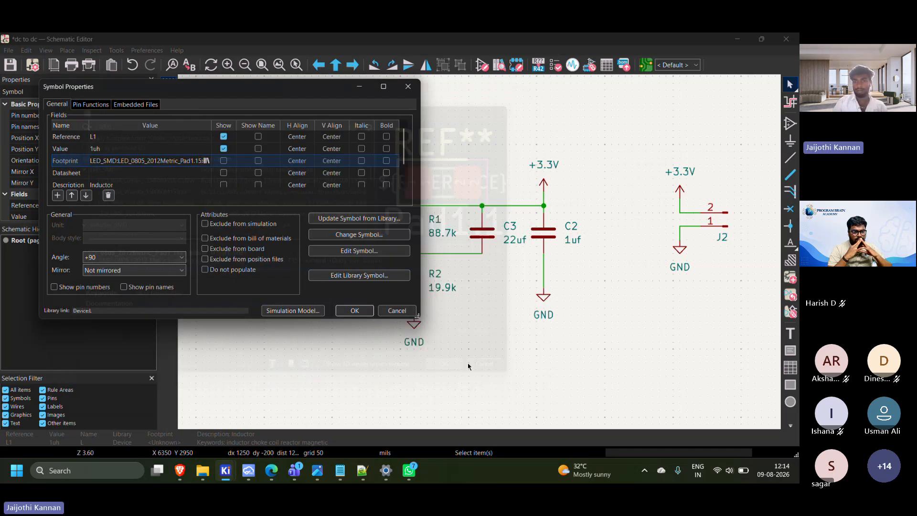
click(352, 311)
Filter the footprints by "res" for resistor R1 and assign R_0805_2012Metric to it
click(422, 224)
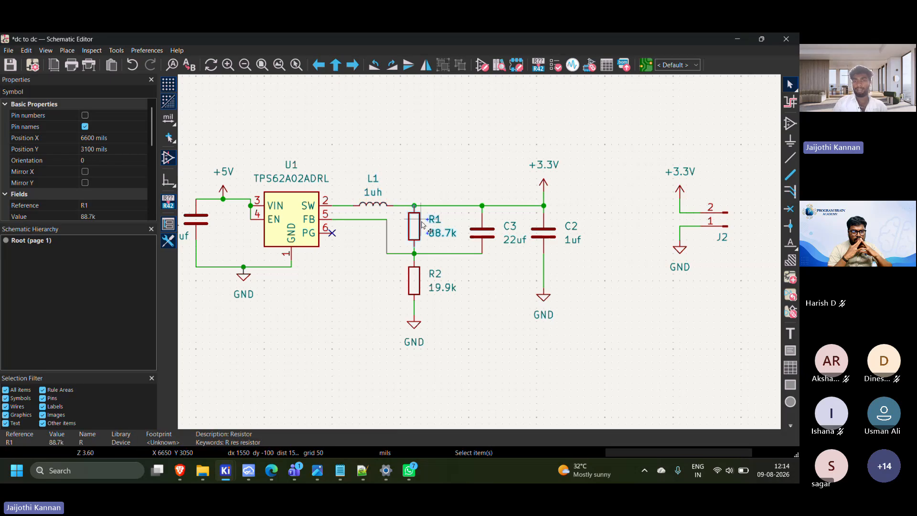
double_click(422, 224)
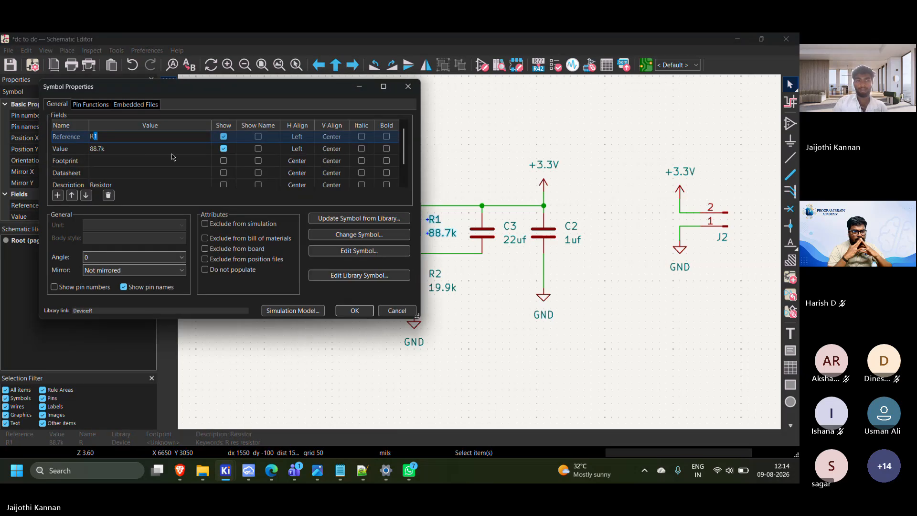
click(205, 161)
click(206, 161)
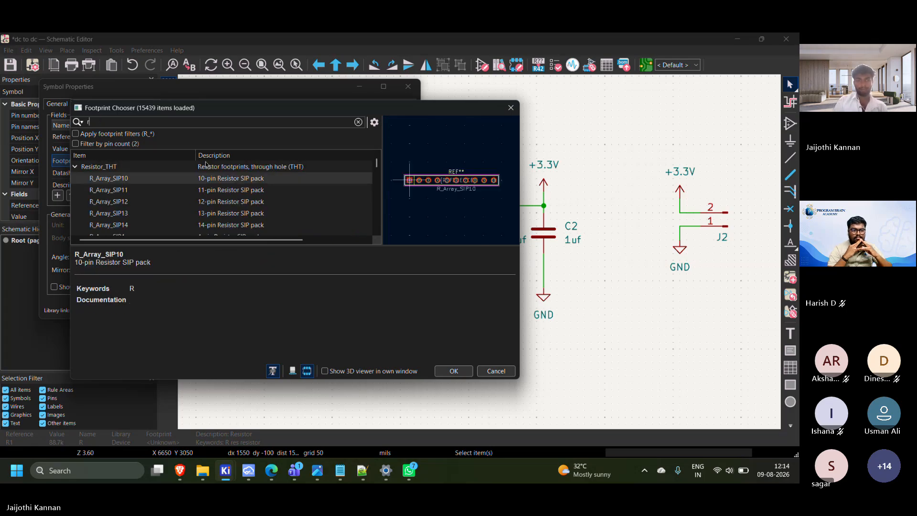
text(res)
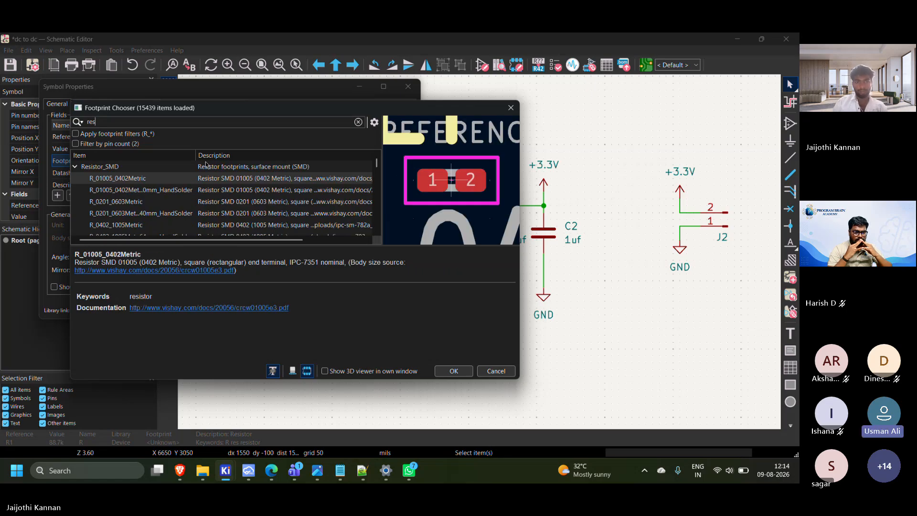
scroll(292, 225, down, 3)
click(247, 226)
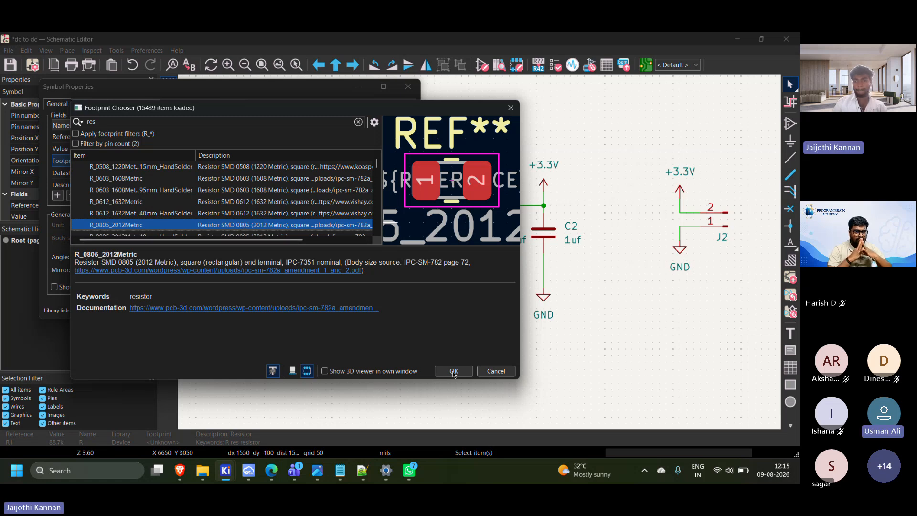
double_click(243, 225)
click(357, 310)
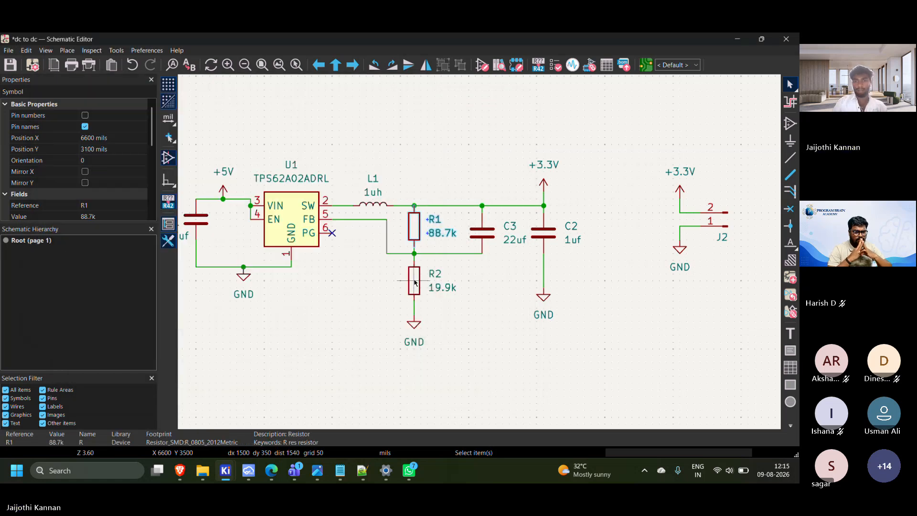
Filter the footprints by "res" for resistor R2 and assign R_0805_2012Metric_Pad1.20x1.40mm_HandSolder to it
double_click(414, 278)
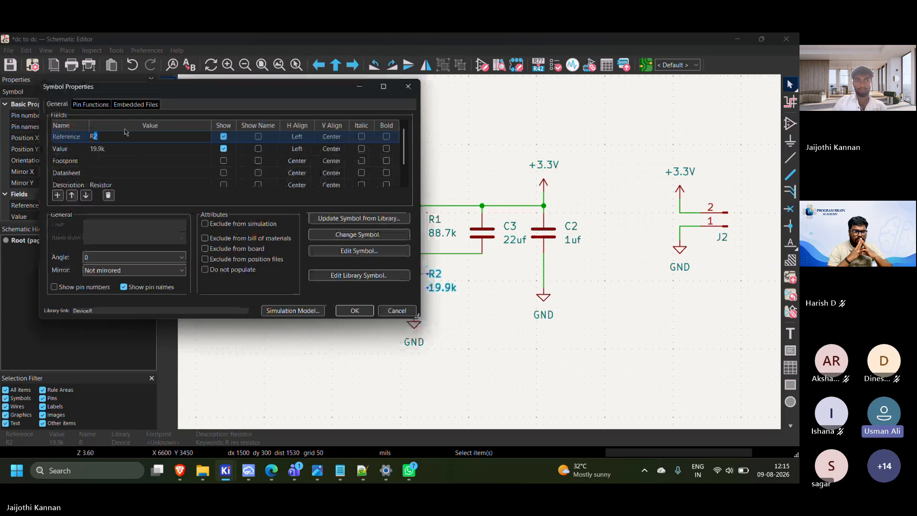
click(203, 162)
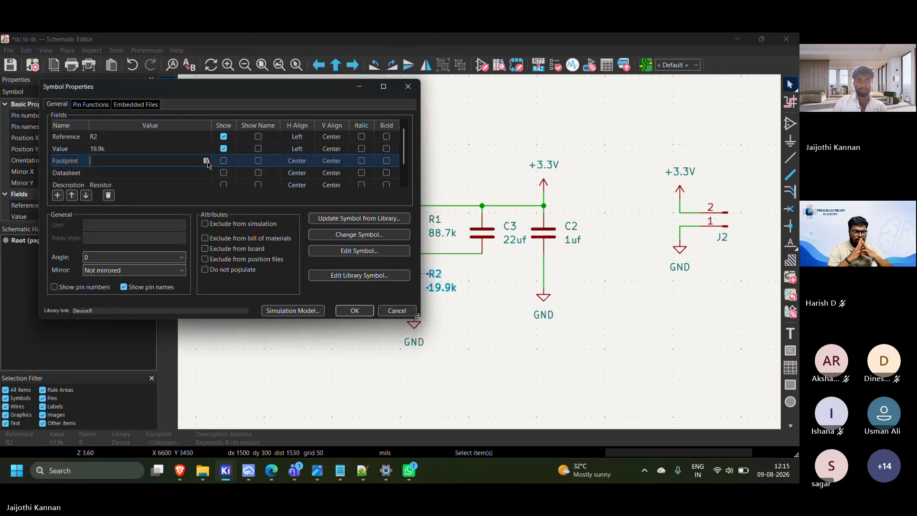
click(206, 161)
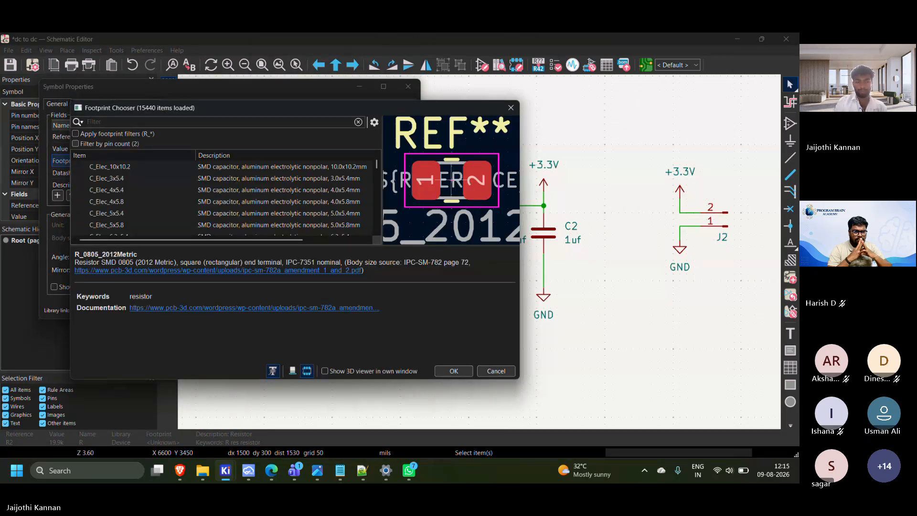
text(res)
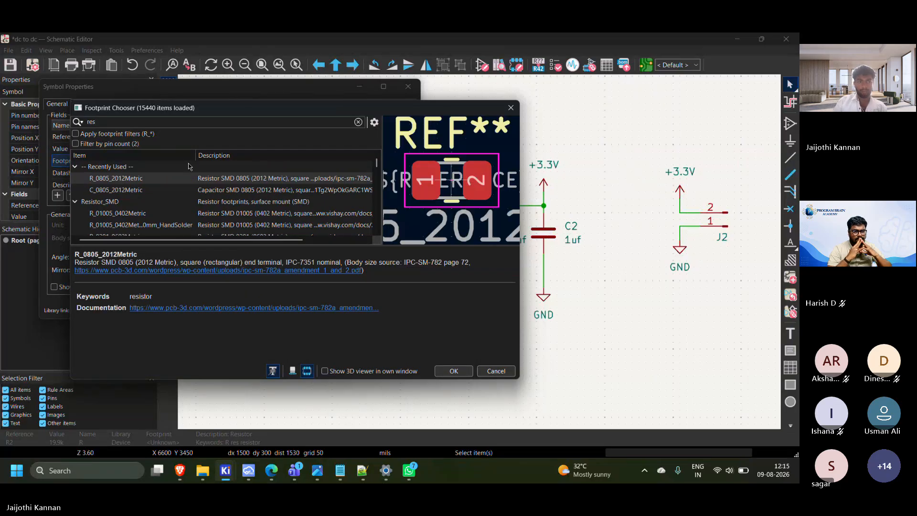
scroll(153, 206, down, 5)
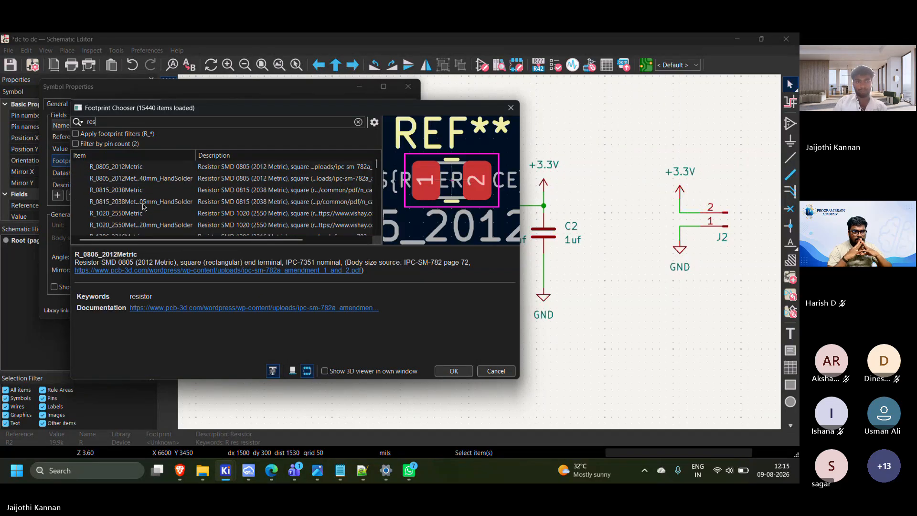
click(232, 178)
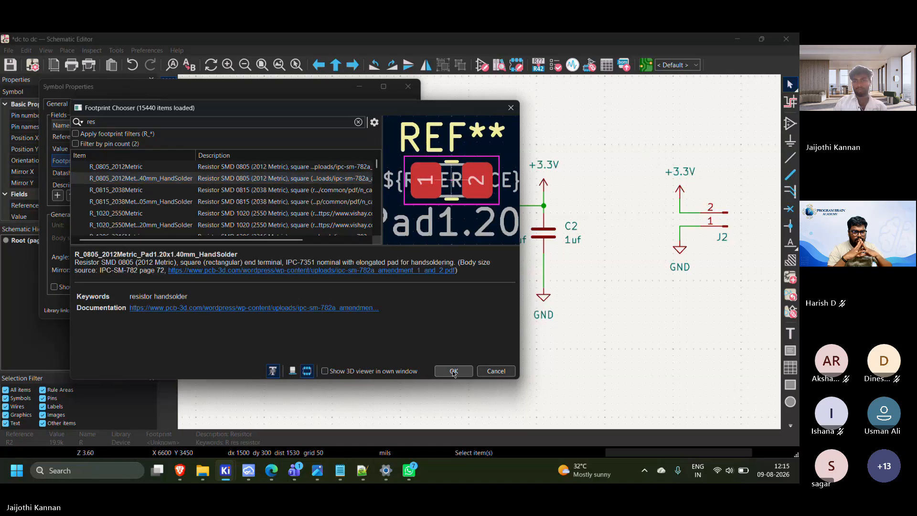
click(455, 371)
click(355, 311)
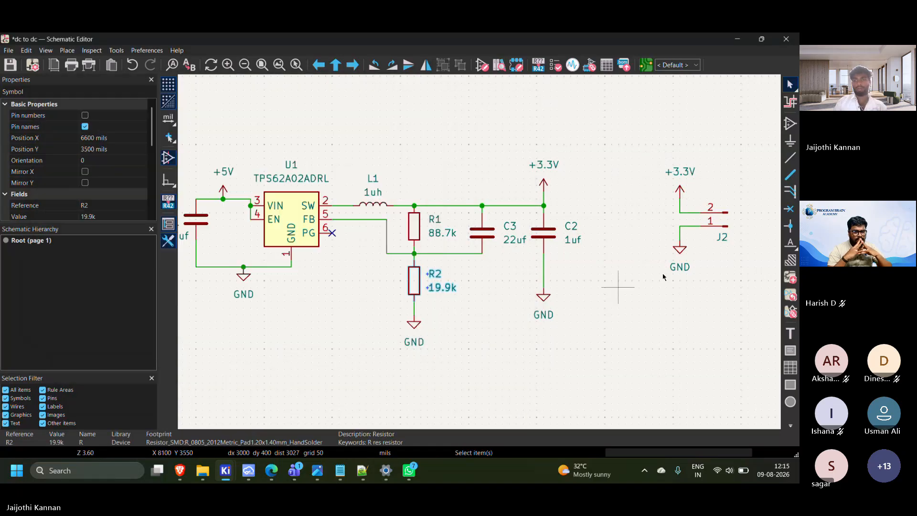
Open the footprint chooser for output connector J2 and filter the footprints by "connector 1x0"
click(729, 214)
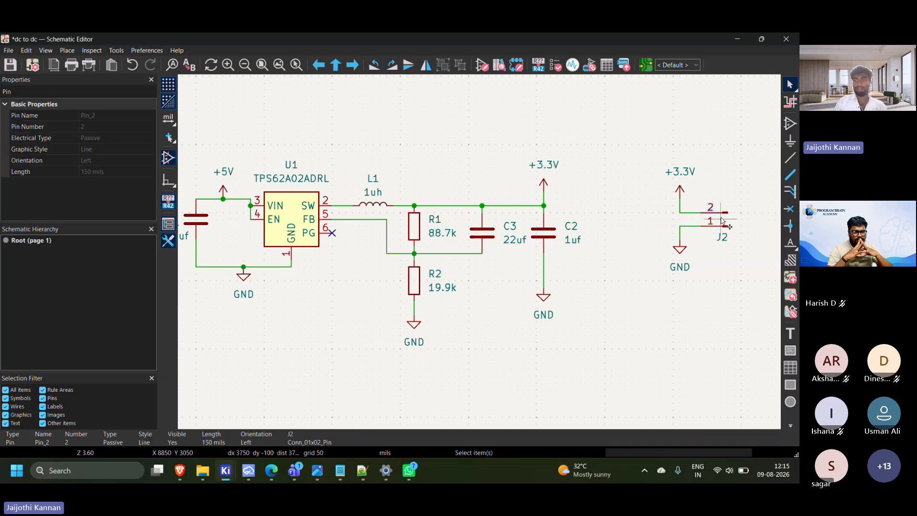
double_click(722, 219)
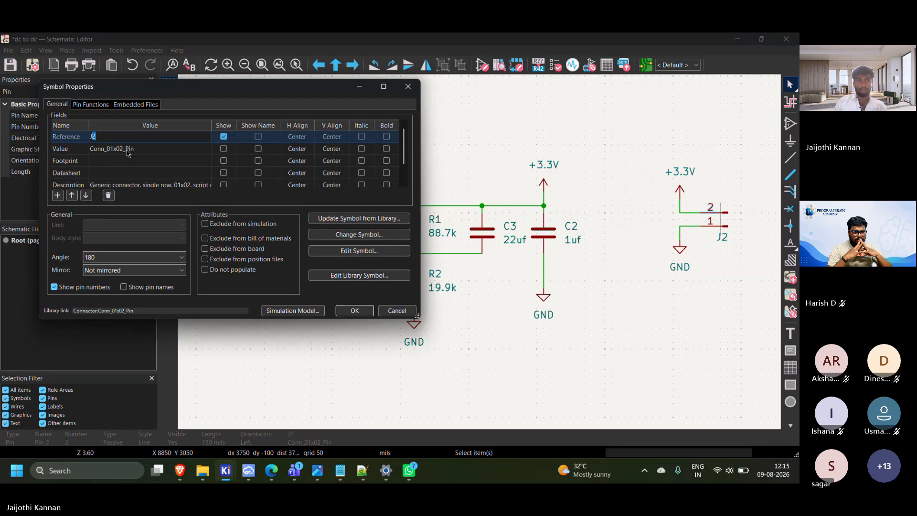
click(172, 161)
click(207, 161)
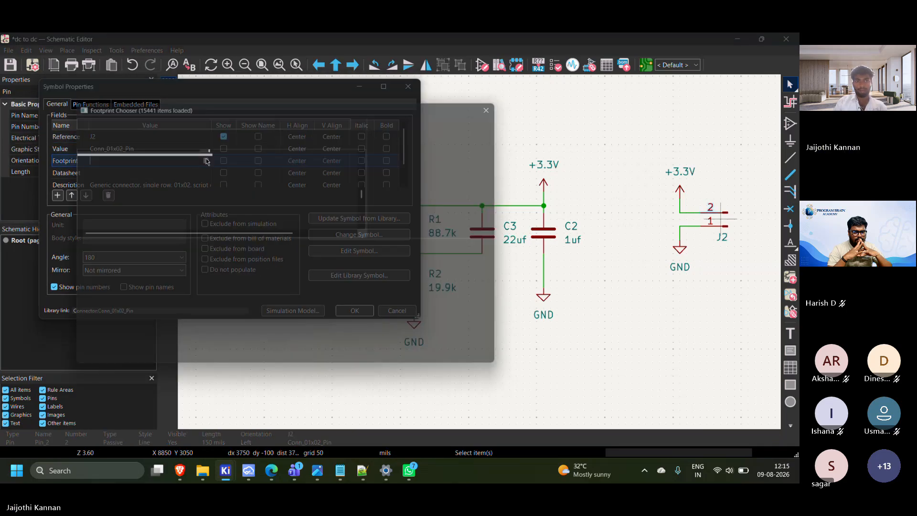
text(con)
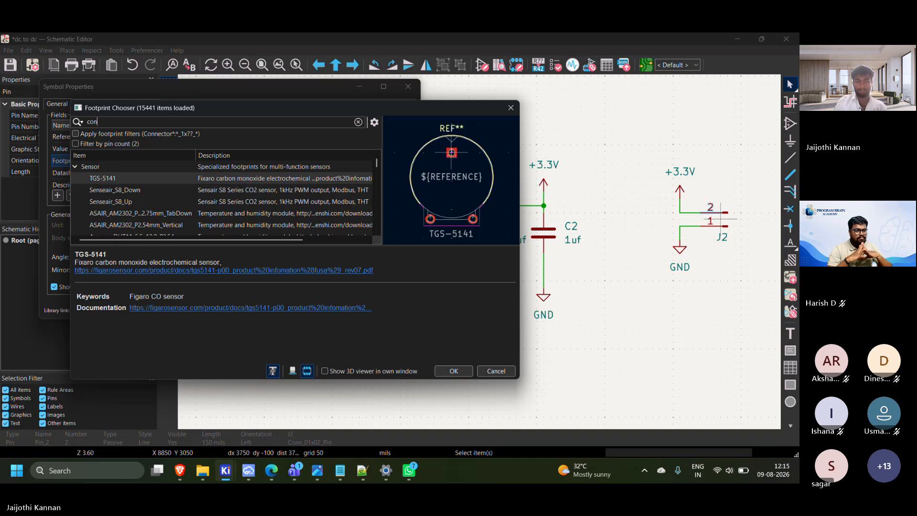
text(nector)
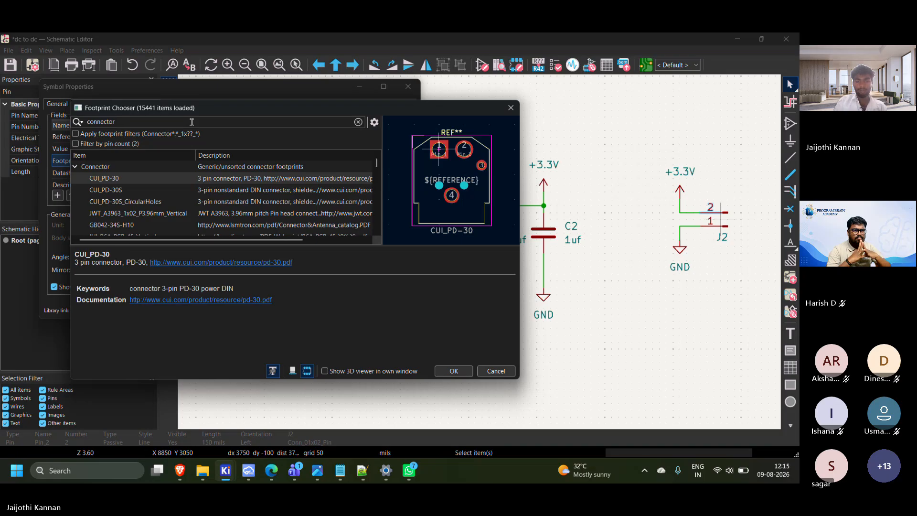
text( 1x0)
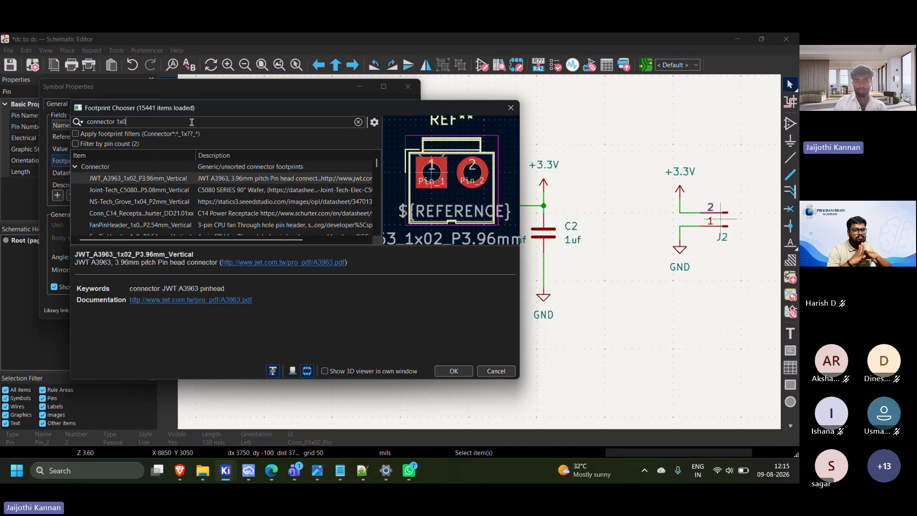
Examine the previews of the Joint-Tech, FanPinHeader and PhoenixContact connector footprints for J2
click(217, 192)
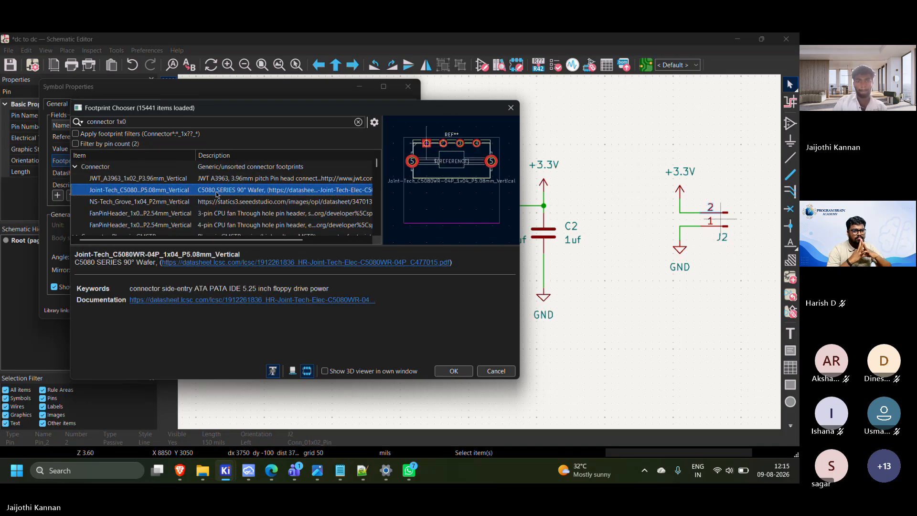
click(203, 213)
click(191, 223)
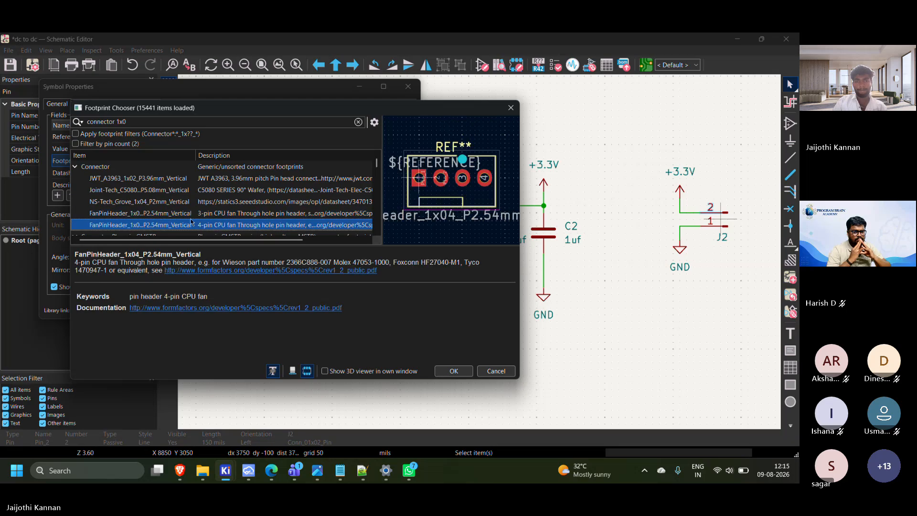
scroll(187, 218, down, 5)
click(175, 166)
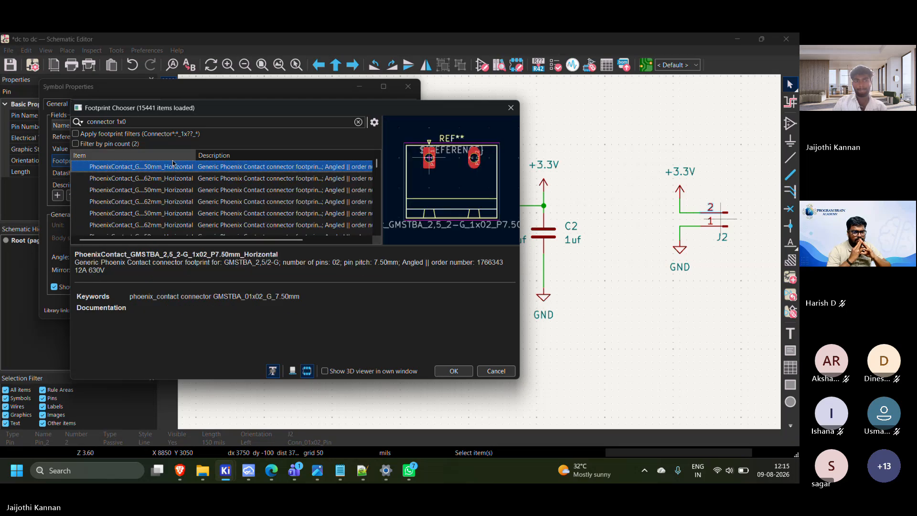
Narrow the footprint filter for J2 to "connector 1x02" and examine the PhoenixContact GMSTBA and MCV connector previews
click(142, 119)
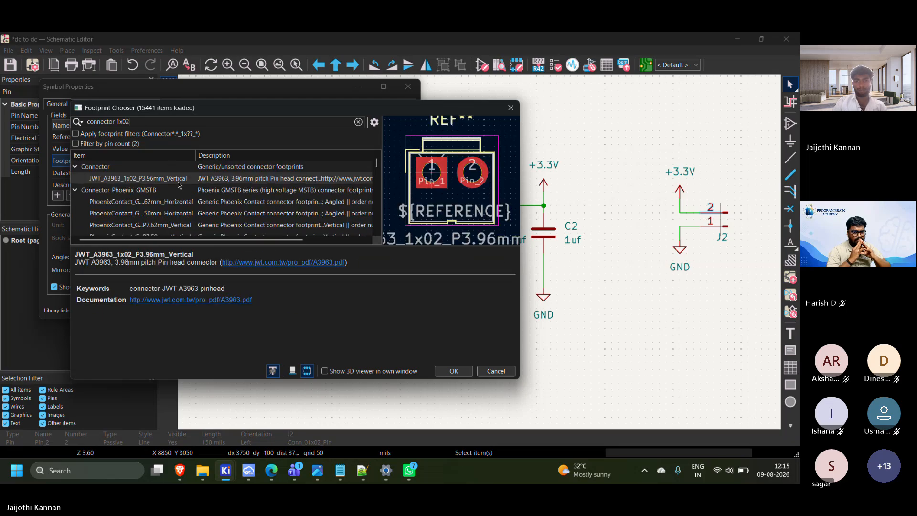
click(187, 190)
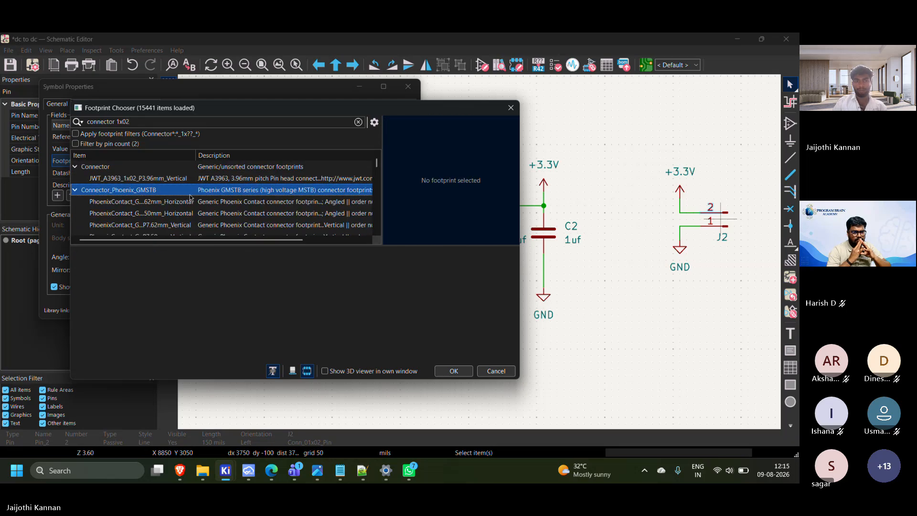
click(148, 204)
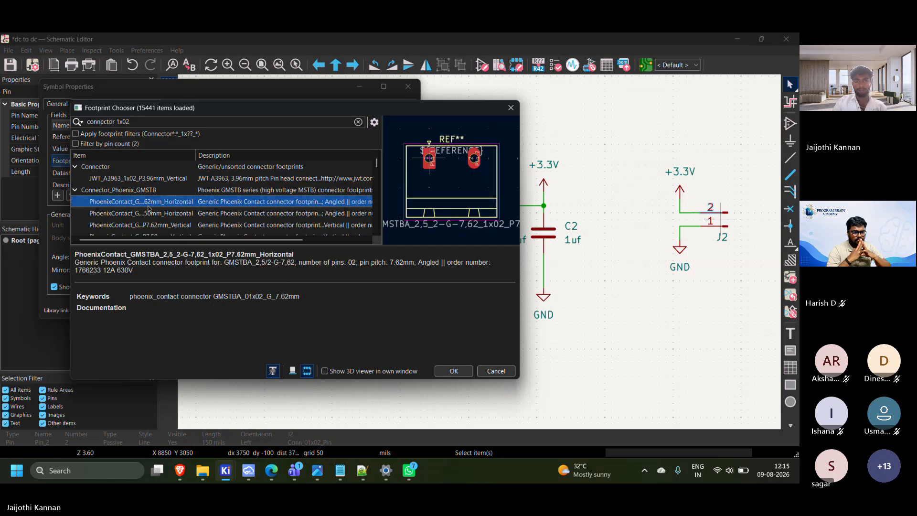
scroll(148, 209, down, 5)
click(146, 205)
click(145, 183)
click(162, 224)
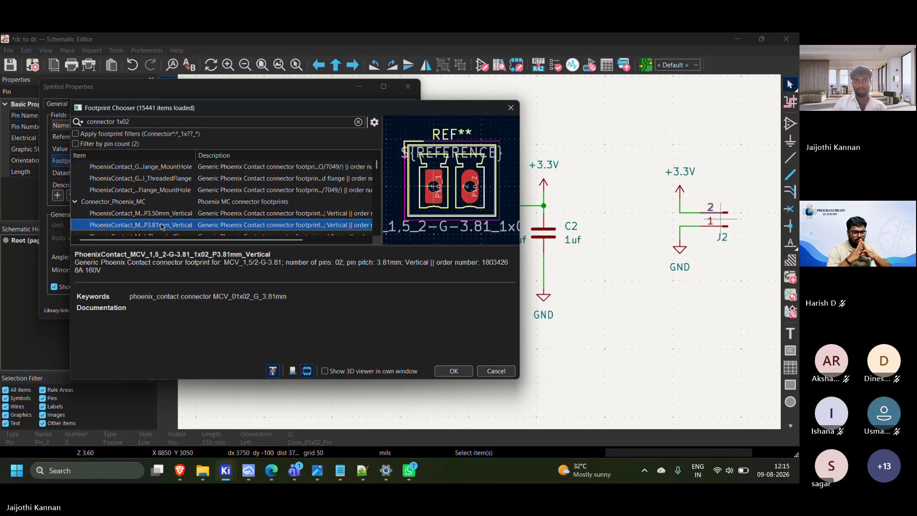
scroll(177, 217, down, 5)
click(177, 216)
click(158, 191)
scroll(158, 193, up, 10)
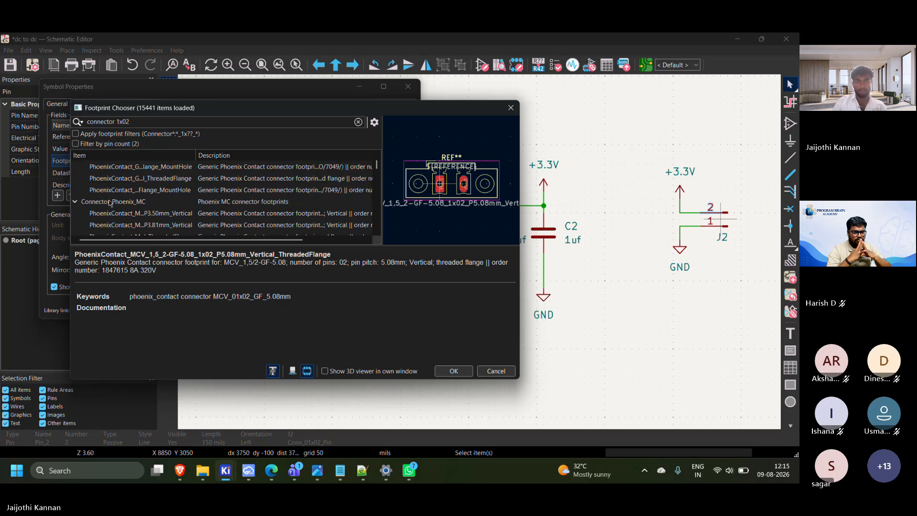
Compare the previews of JWT_A3963_1x02_P3.96mm_Vertical, the PhoenixContact GMSTBA horizontal footprints and the Connector_Phoenix_MC footprints
click(118, 182)
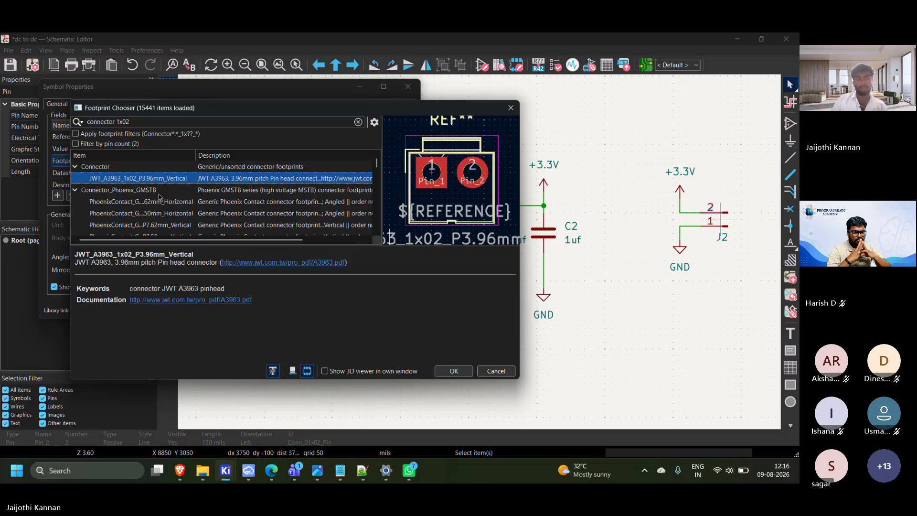
click(118, 200)
click(126, 213)
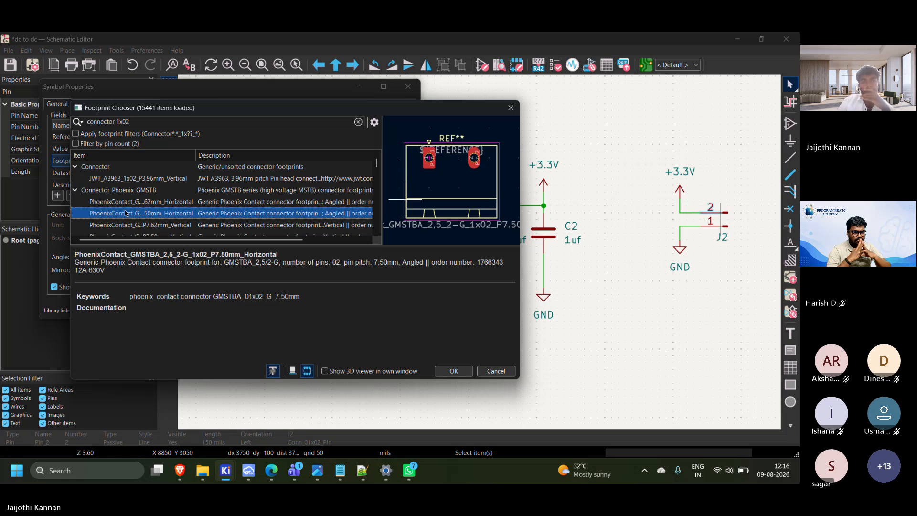
scroll(130, 216, down, 3)
click(133, 206)
click(135, 213)
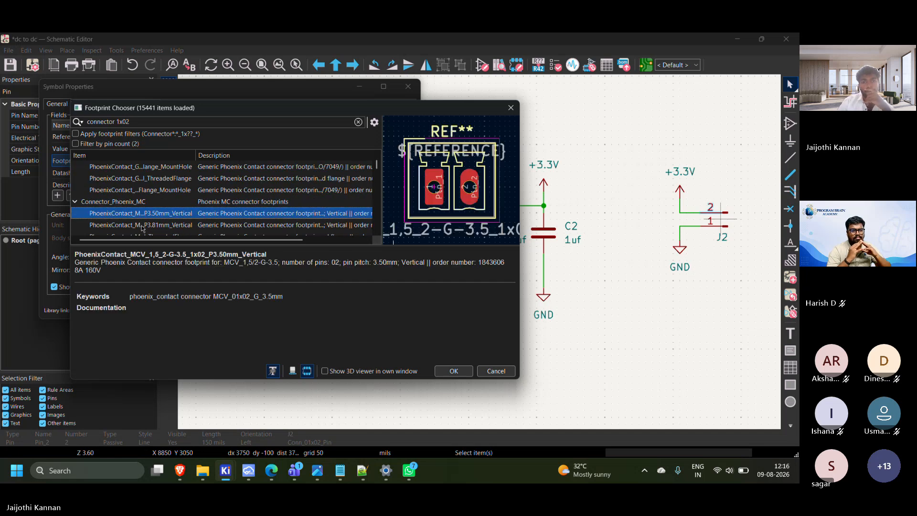
click(143, 227)
scroll(145, 231, down, 3)
key(Down)
key(Down)
key(Down)
key(Down)
key(Down)
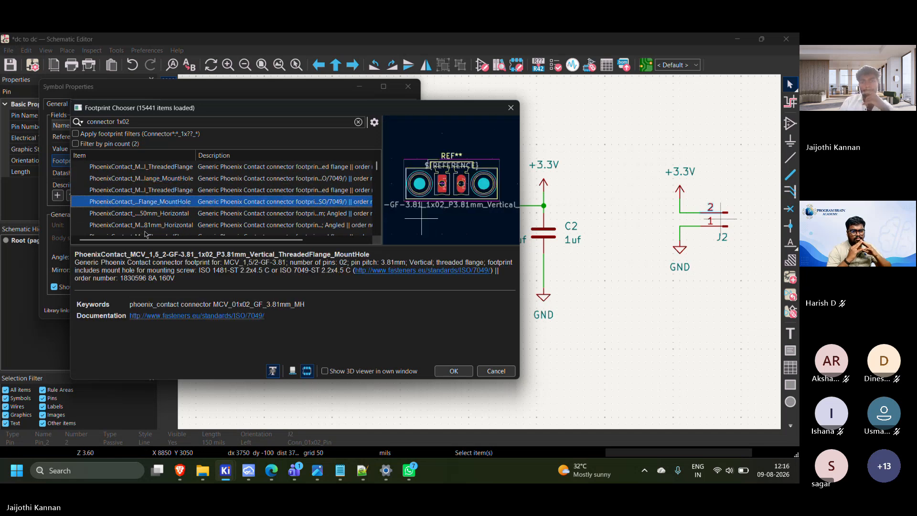
key(Down)
key(Down)
key(Down)
key(Down)
key(Down)
key(Down)
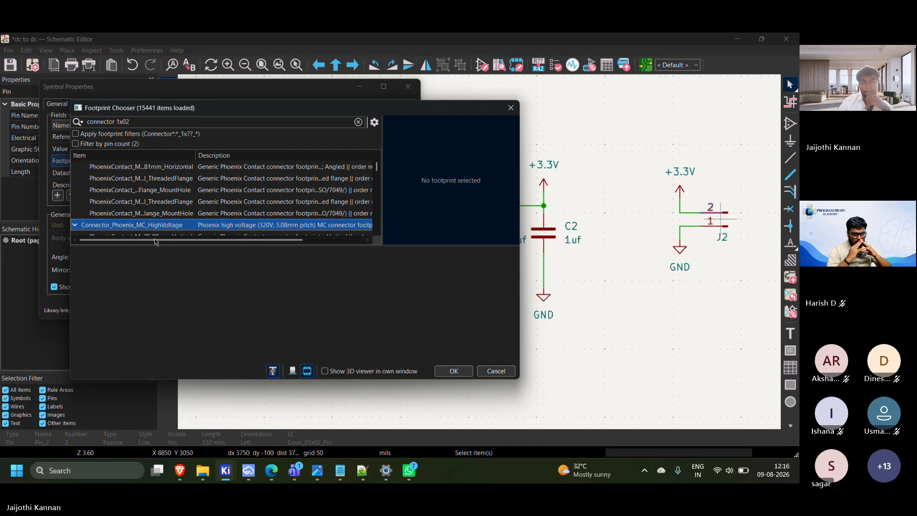
Examine the previews of the Phoenix high-voltage connector footprints and AMASS_XT60-F_1x02_P7.20mm_Vertical
scroll(146, 211, down, 3)
click(143, 183)
scroll(150, 226, down, 3)
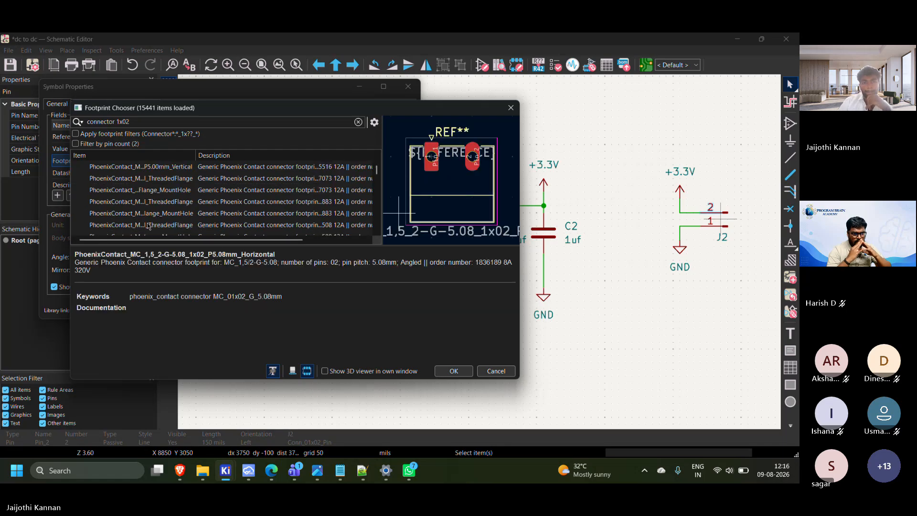
click(142, 203)
click(144, 212)
scroll(145, 211, down, 5)
click(147, 213)
click(149, 191)
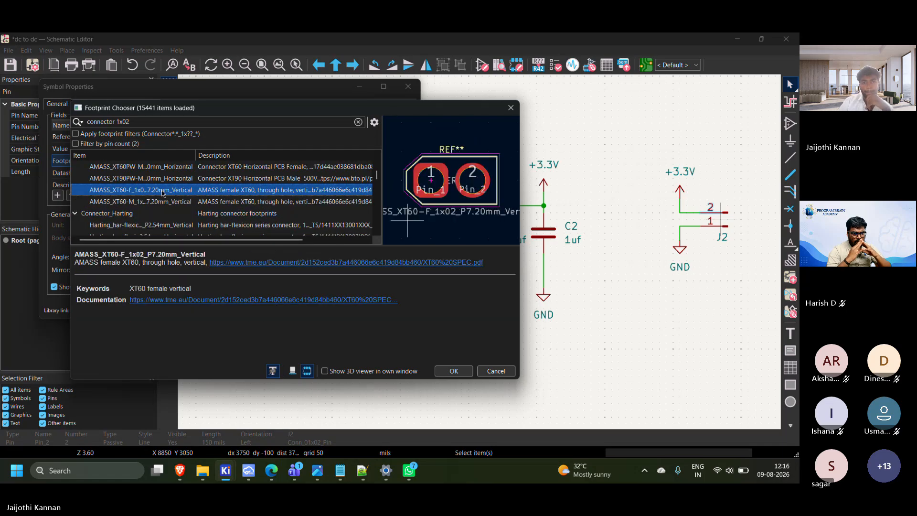
Examine the previews of the two-pin Harting, Hirose and JST connector footprints
click(177, 223)
click(177, 233)
scroll(175, 225, down, 3)
click(168, 203)
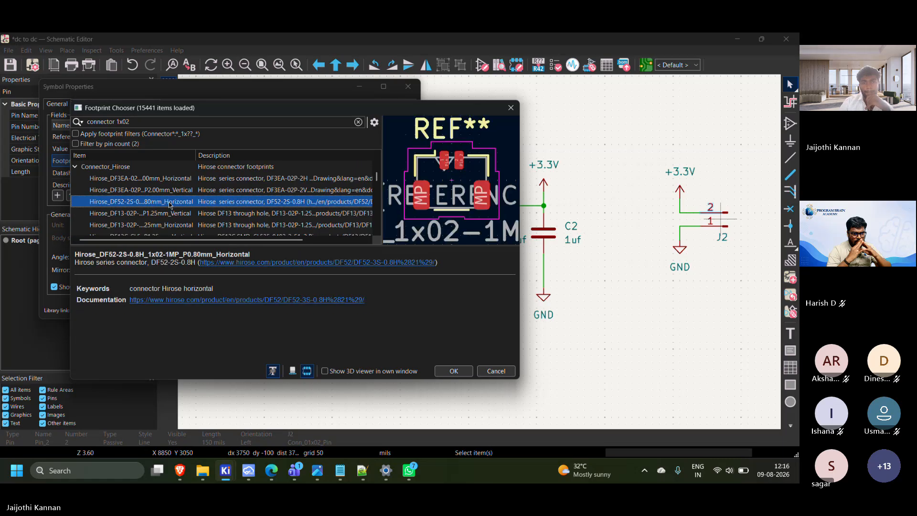
click(168, 191)
click(184, 224)
scroll(189, 227, down, 3)
click(187, 214)
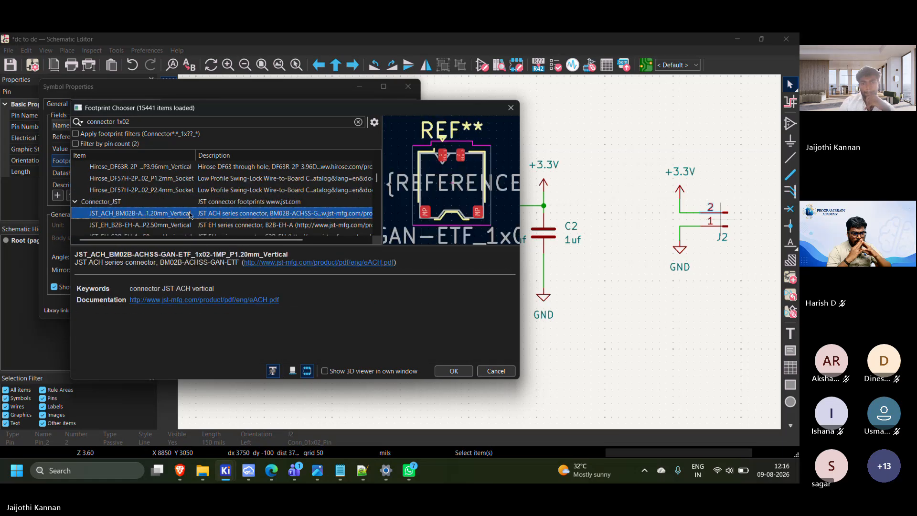
click(185, 193)
scroll(190, 205, down, 6)
click(190, 202)
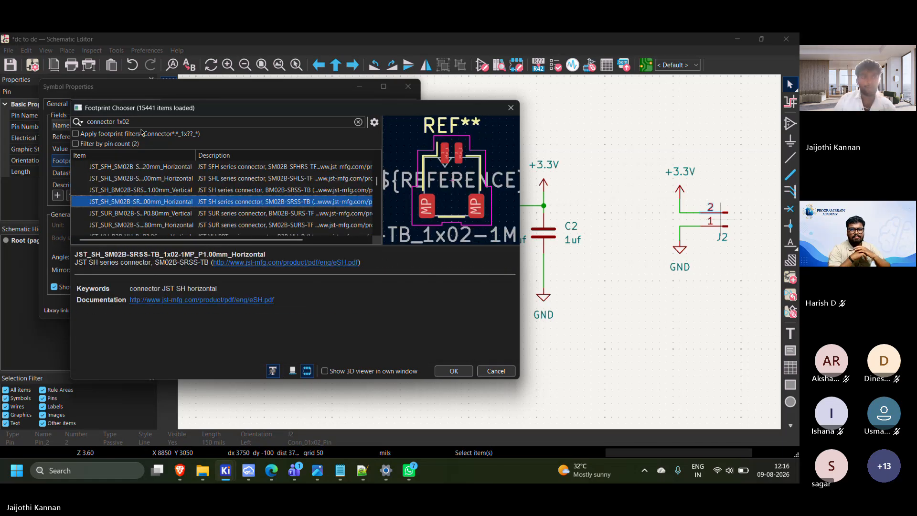
Recheck the previews of JWT_A3963_1x02_P3.96mm_Vertical and the PhoenixContact GMSTBA 7.62 mm and 7.50 mm horizontal footprints
scroll(107, 177, up, 15)
scroll(109, 178, up, 6)
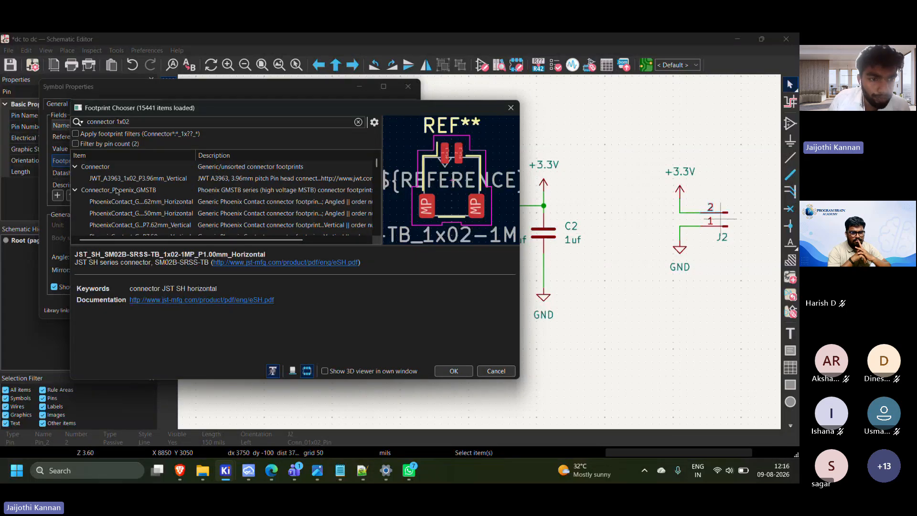
click(115, 181)
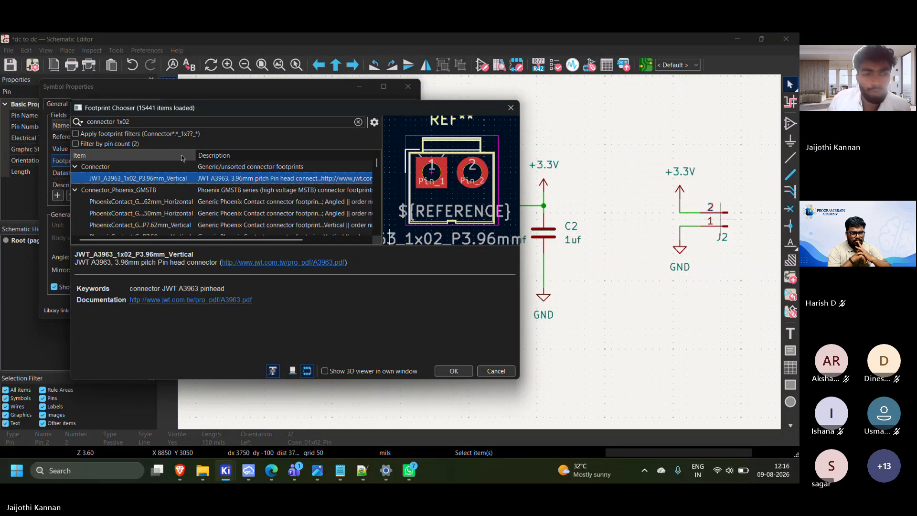
click(147, 201)
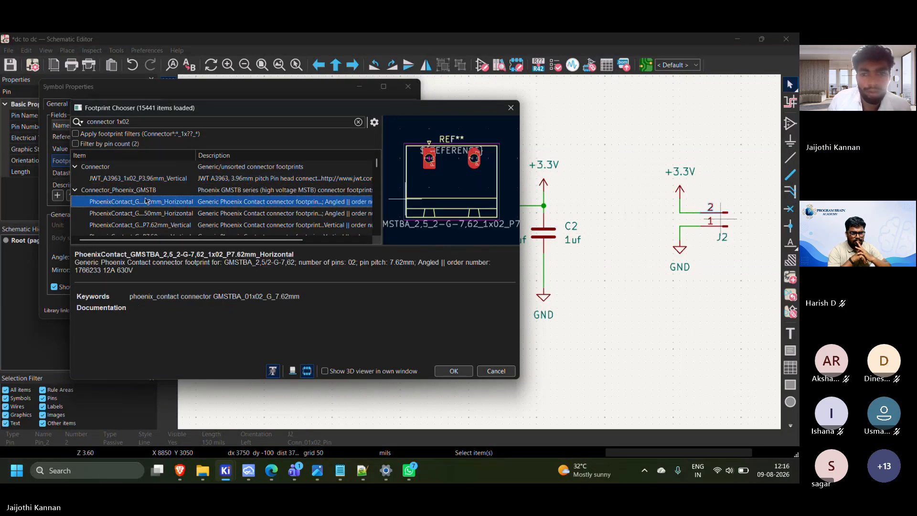
click(149, 123)
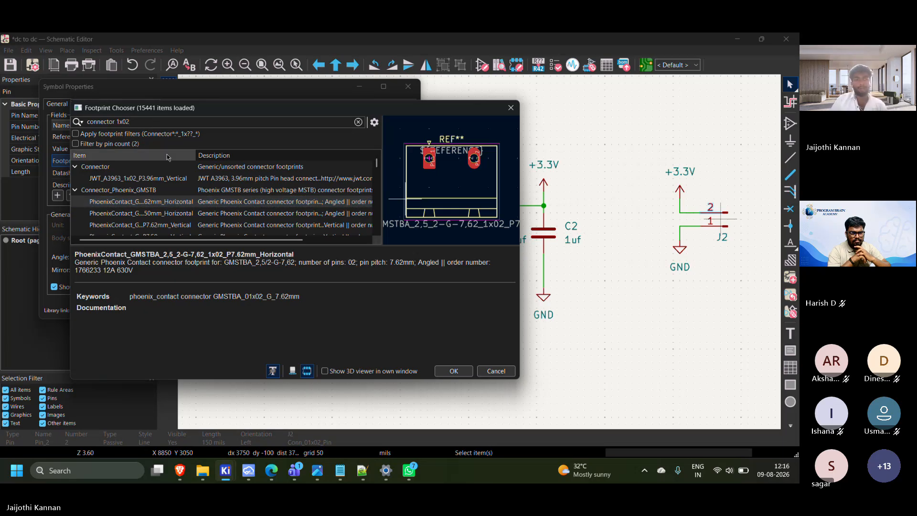
click(168, 215)
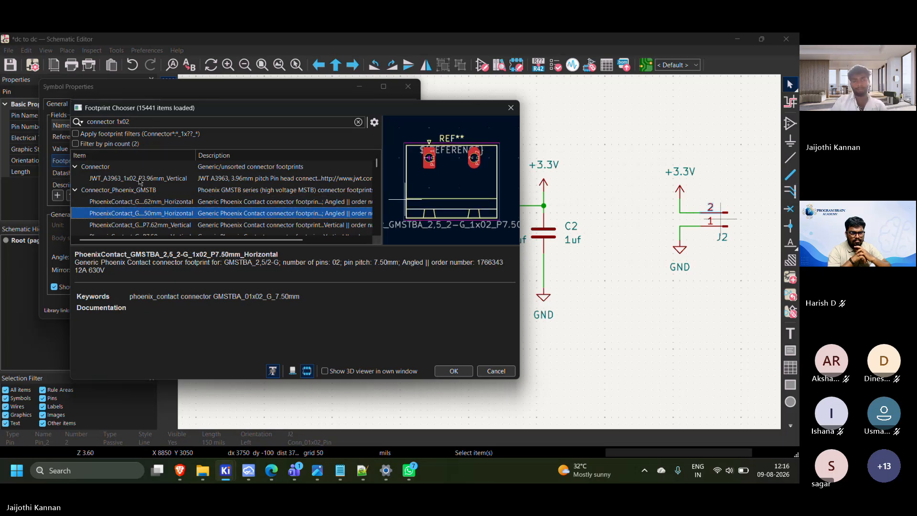
Search the footprints for "hedw" and replace that filter with "st"
click(123, 122)
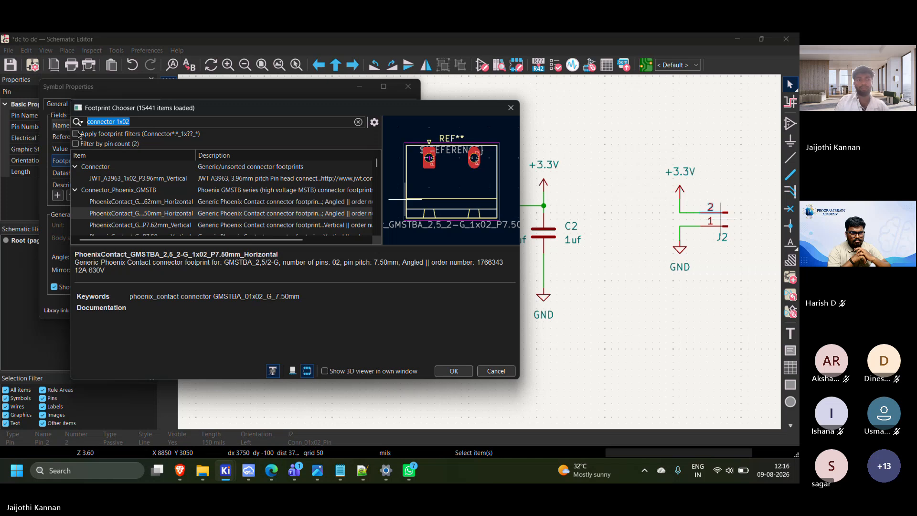
text(he)
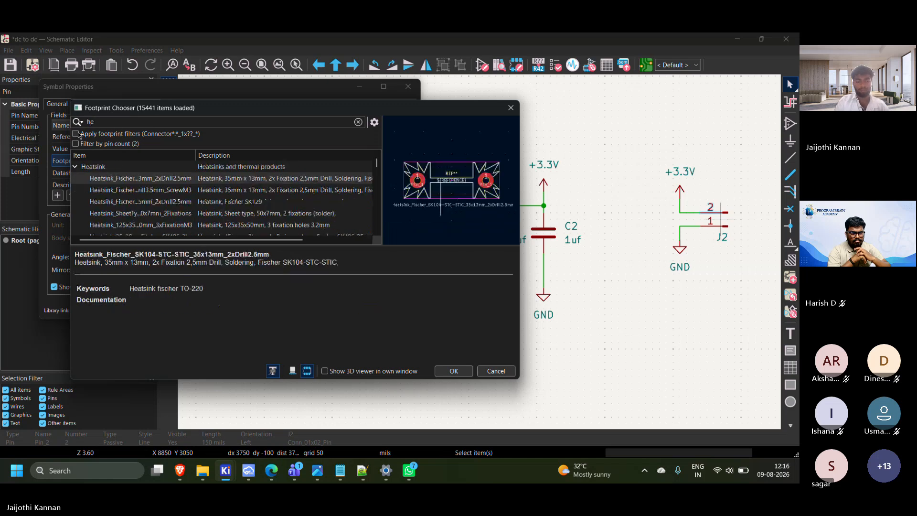
text(dw)
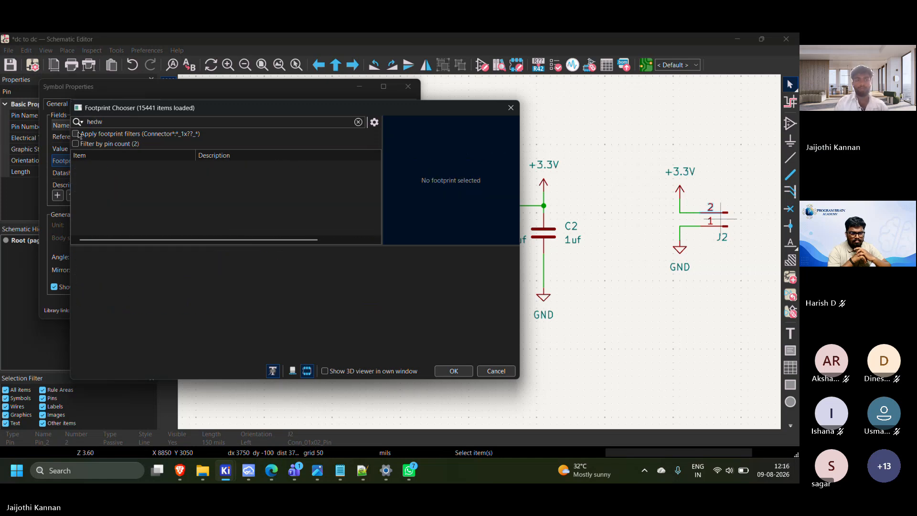
text(er)
text(st)
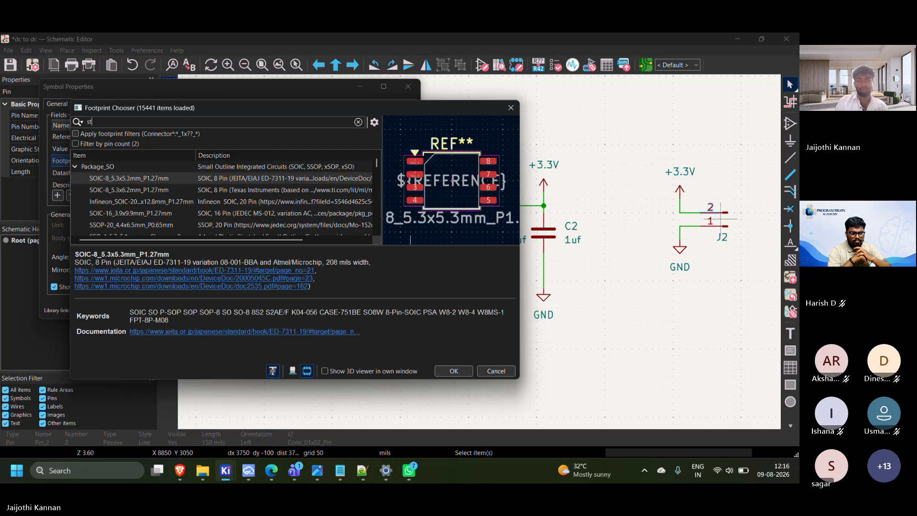
Examine the Flipper_Zero_Straight, ST_Morpho_Connector and BeagleBoard_PocketBeagle module footprints and browse the rest of the filtered list
click(132, 204)
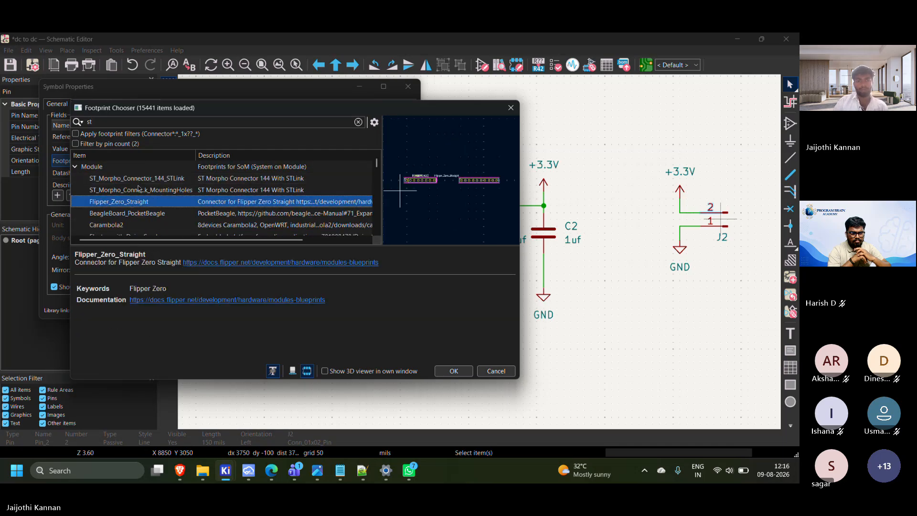
click(143, 190)
click(151, 203)
click(159, 214)
scroll(159, 215, down, 3)
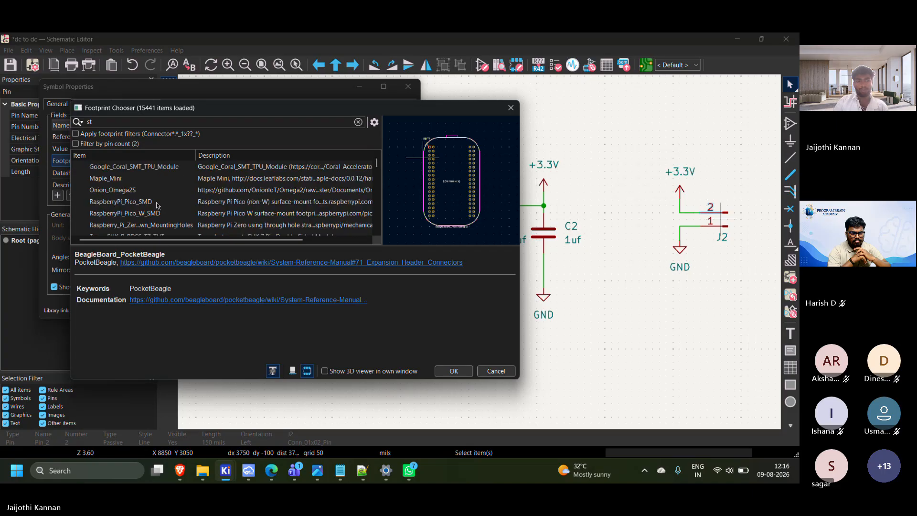
scroll(157, 203, down, 10)
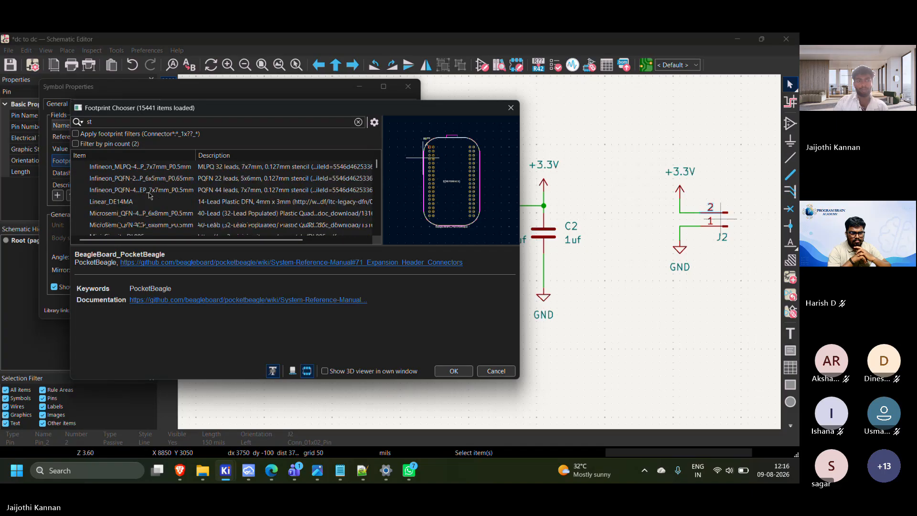
Filter the footprints by "c" and preview the C_Disc_D10.5mm capacitor footprints with 10 mm and 5 mm pitch
click(122, 119)
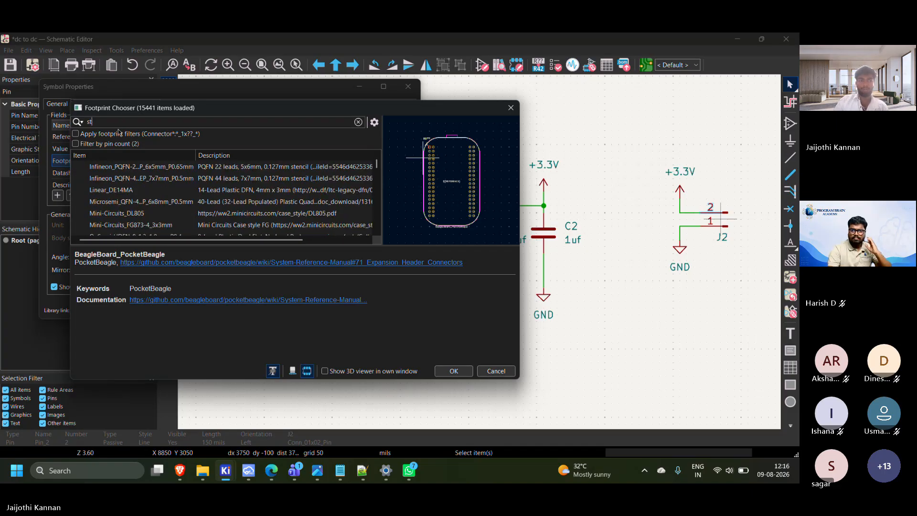
key(BackSpace)
key(BackSpace)
text(c)
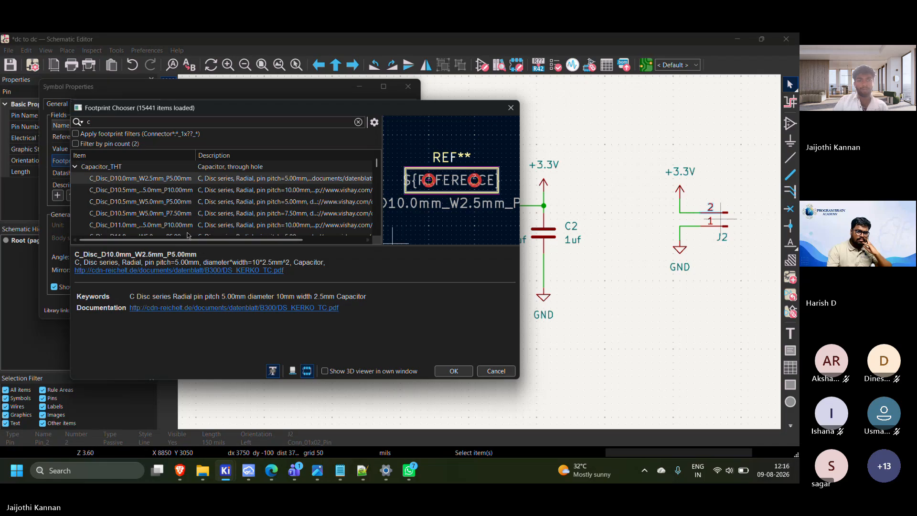
click(187, 191)
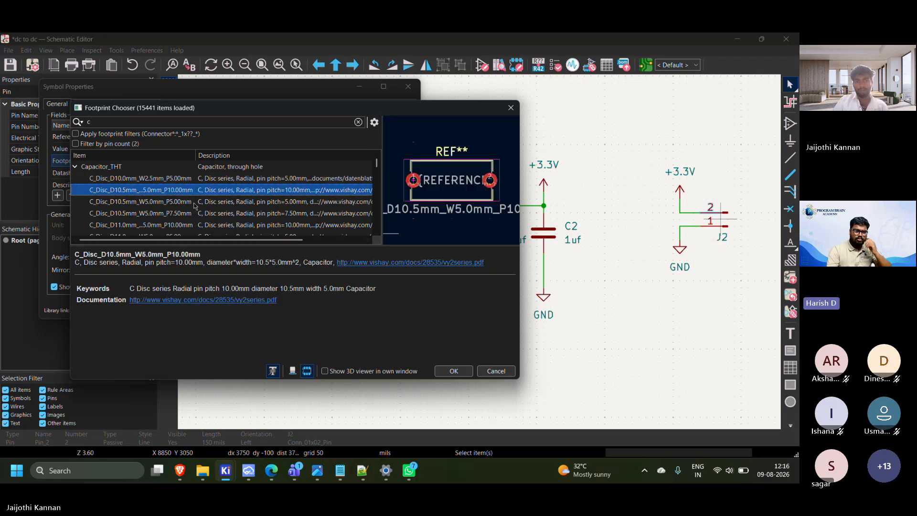
click(194, 202)
Replace the footprint filter text with "connector_"
click(158, 119)
text(c)
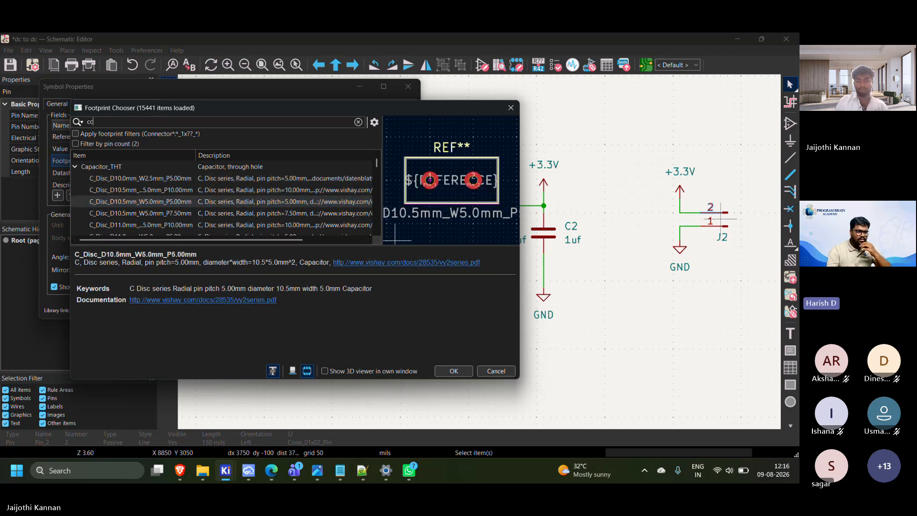
text(onnect)
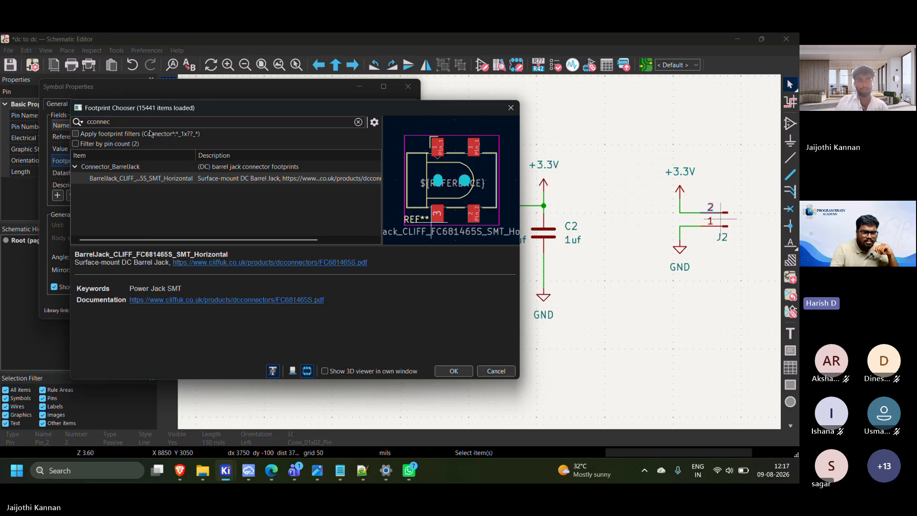
key(BackSpace)
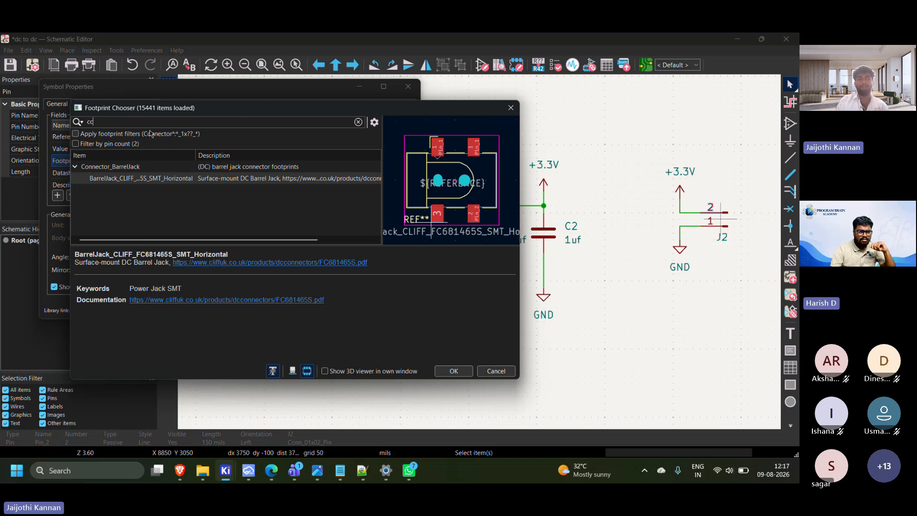
key(BackSpace)
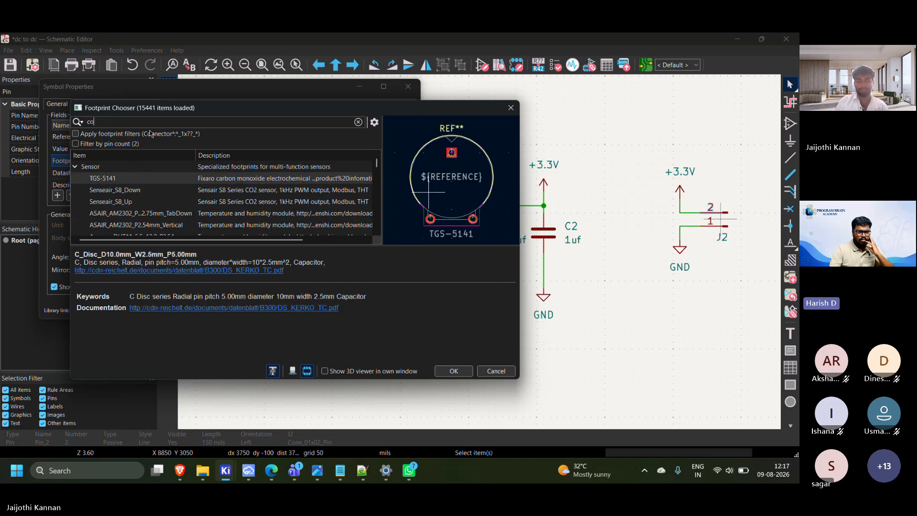
text(nn)
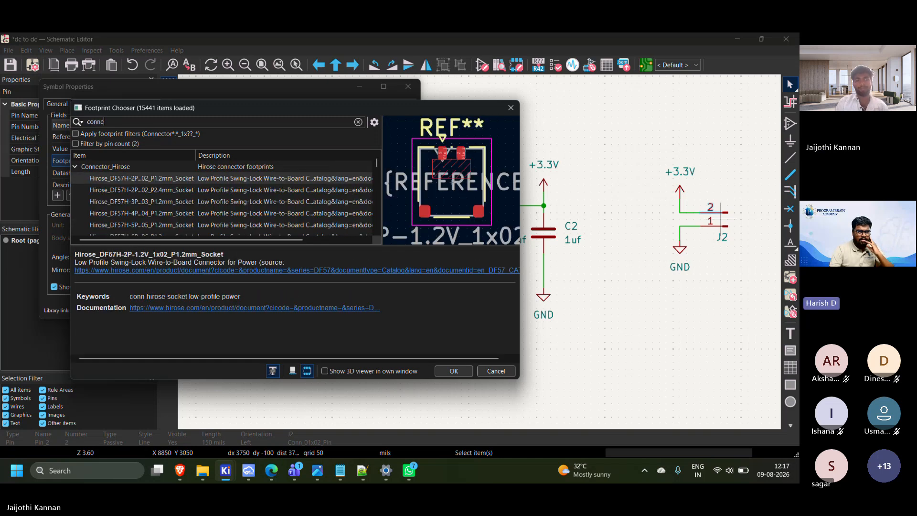
text(ec)
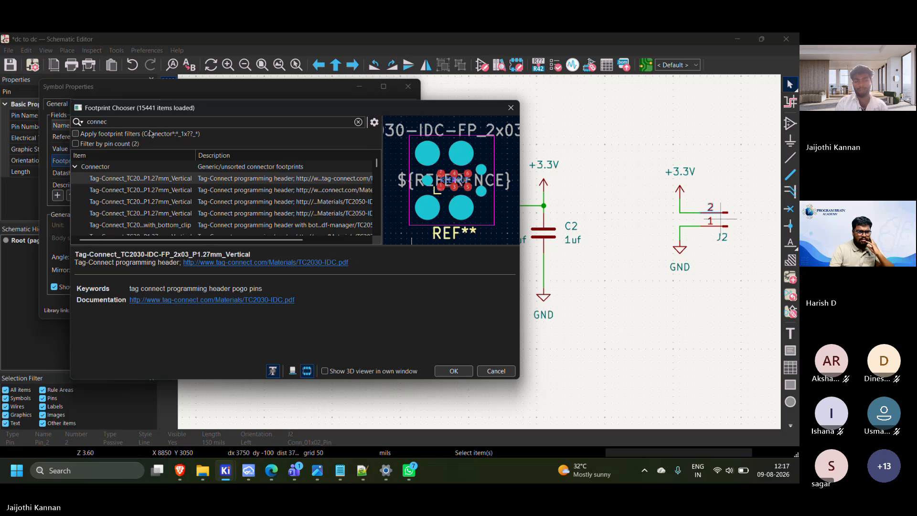
text(tor_)
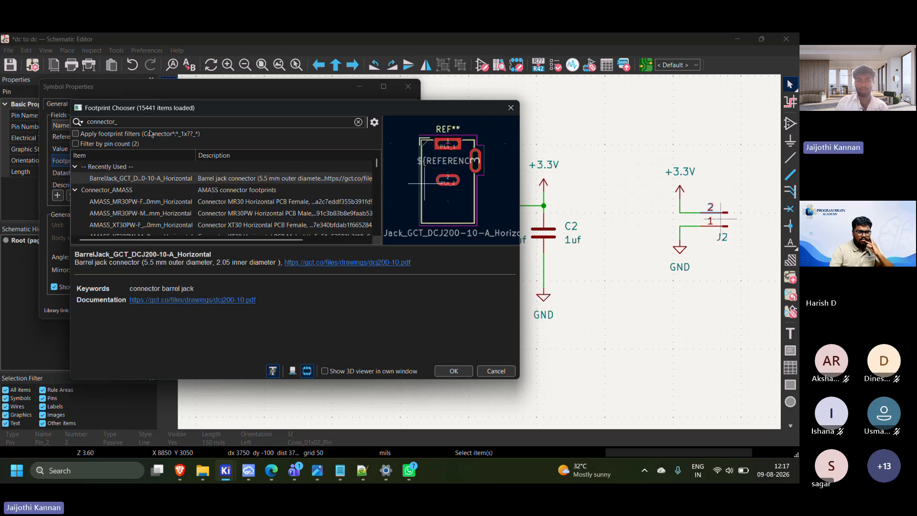
text(1x0)
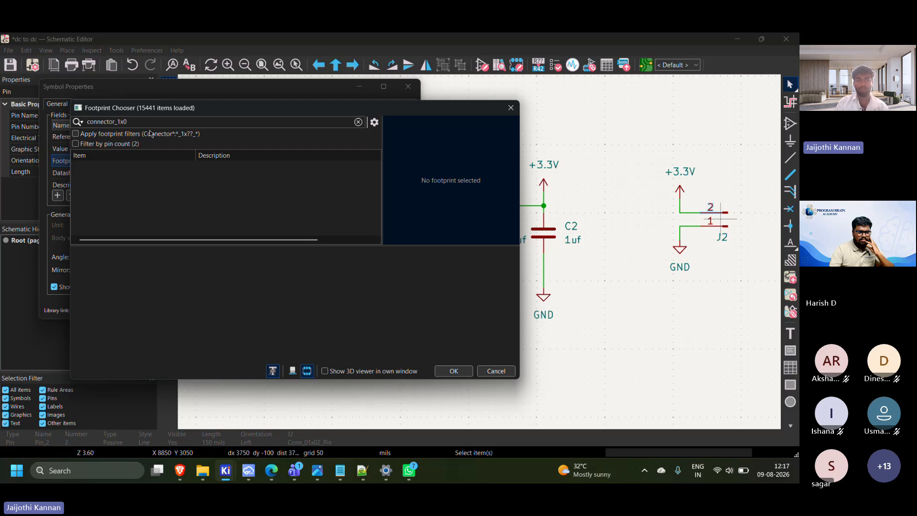
text(2)
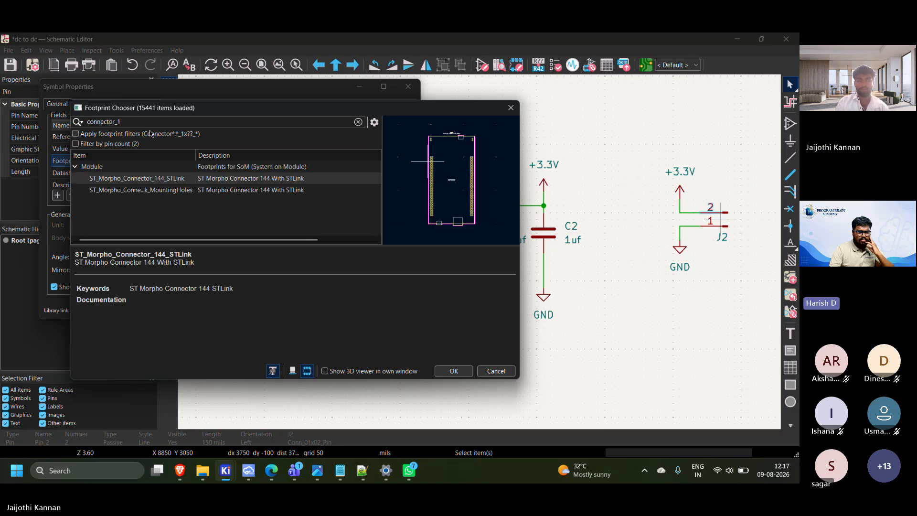
Refine the footprint filter to "connector 1x02"
key(BackSpace)
key(BackSpace)
text(1)
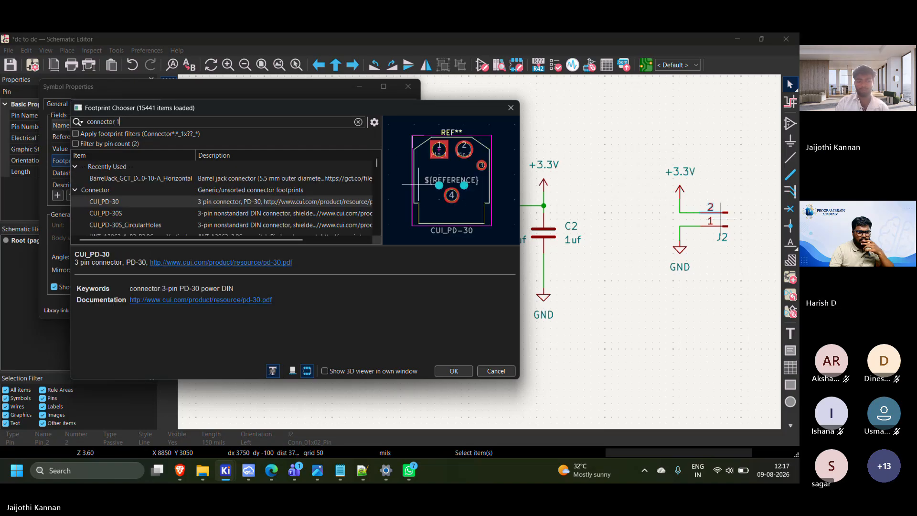
text(x)
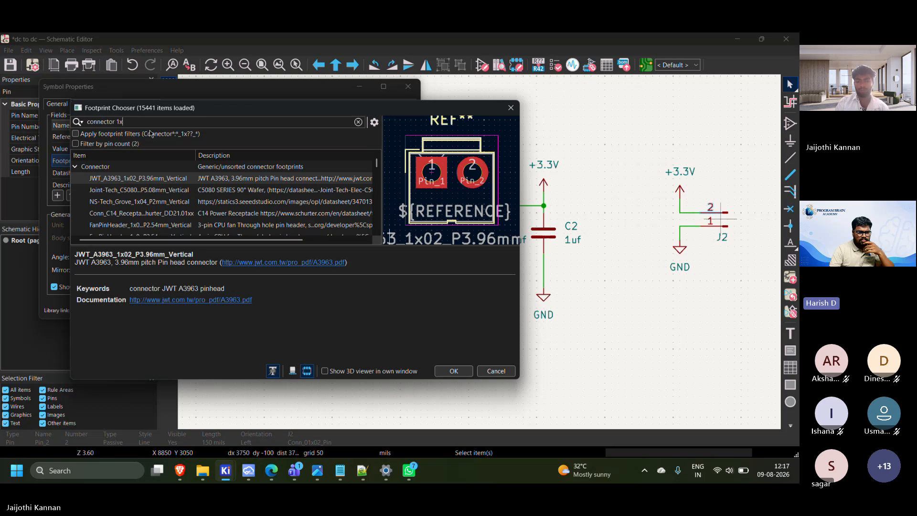
text(02)
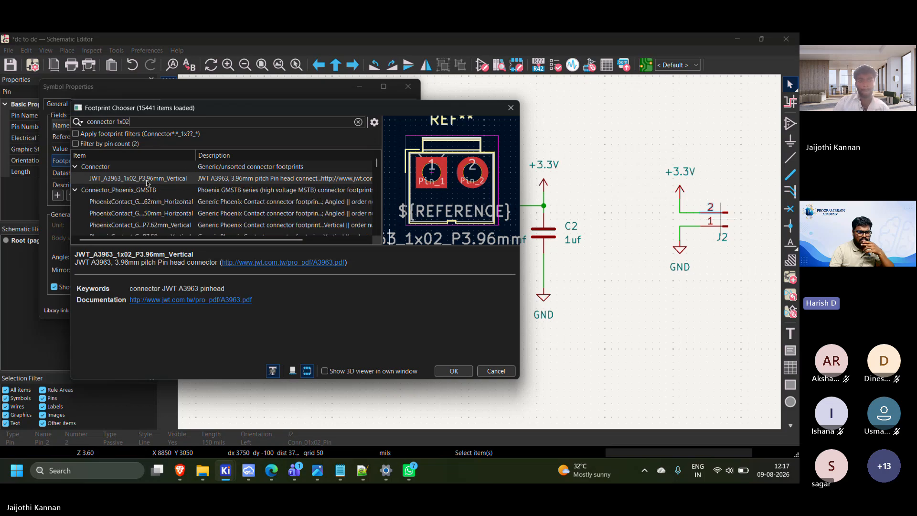
Preview the PhoenixContact GMSTBA 7.62 mm horizontal, 7.62 mm threaded-flange and MCV 3.50 mm vertical two-pin footprints
click(138, 201)
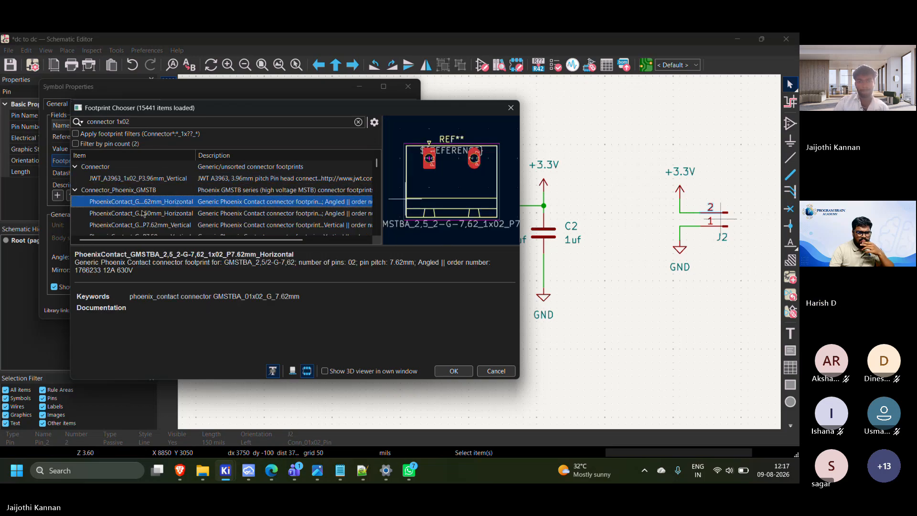
click(157, 225)
scroll(181, 224, down, 4)
click(191, 179)
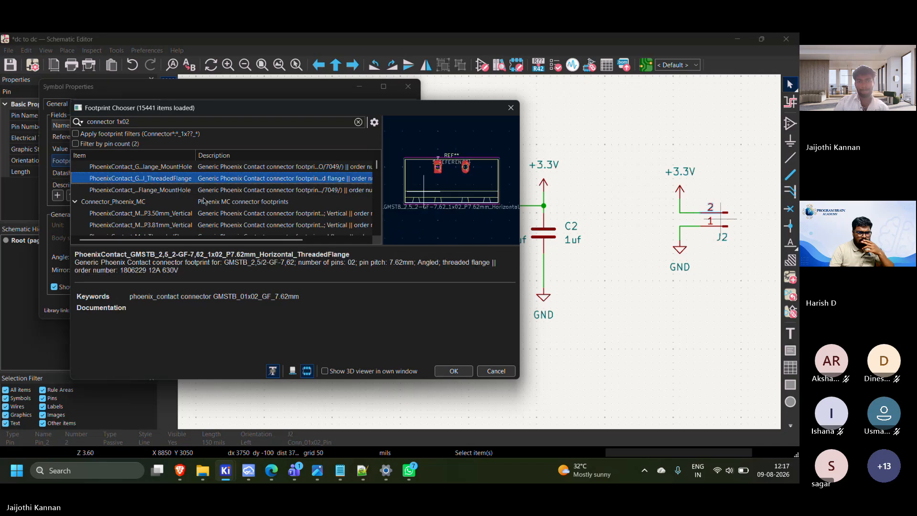
click(205, 201)
click(210, 215)
scroll(216, 229, down, 3)
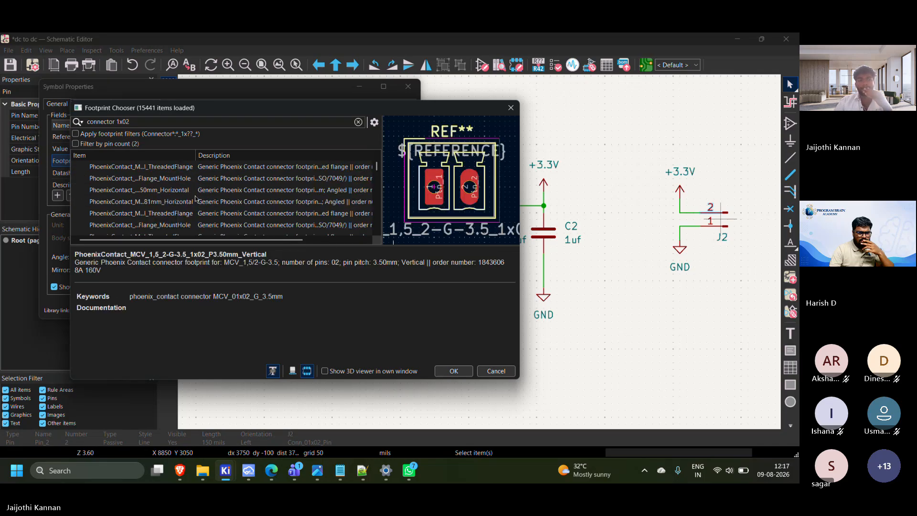
Compare JWT_A3963_1x02_P3.96mm_Vertical with the first PhoenixContact GMSTB horizontal footprints and the 7.62 mm vertical one
scroll(124, 170, up, 8)
click(139, 183)
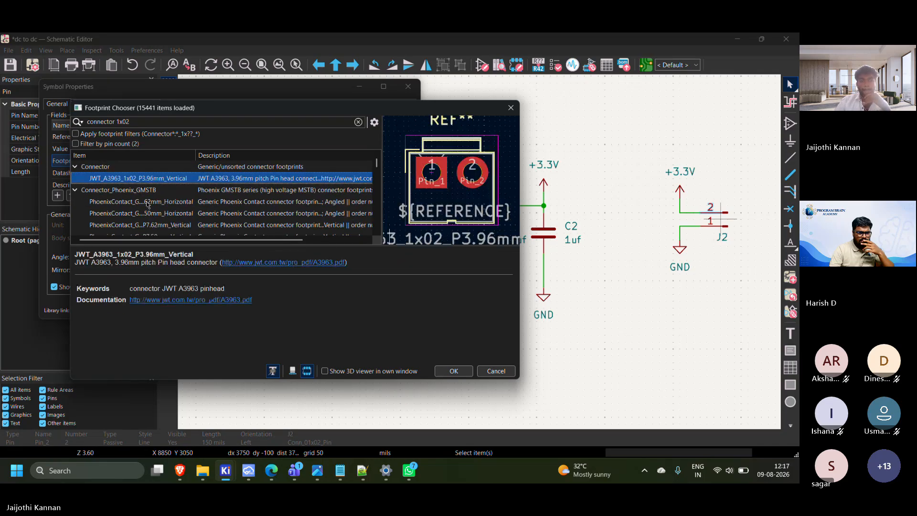
click(148, 203)
click(152, 214)
click(164, 227)
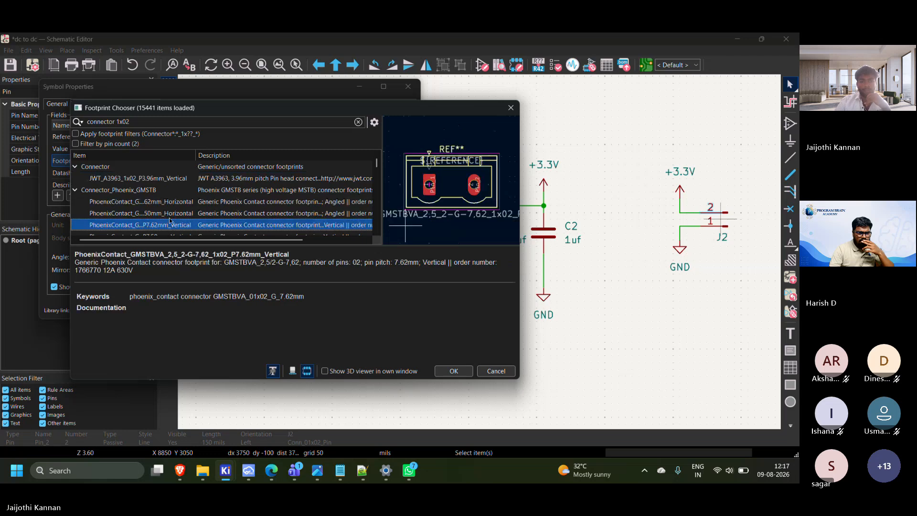
Preview the PhoenixContact MCV 3.81 mm vertical footprint, its threaded-flange version and the neighbouring 3.50 mm and 3.81 mm horizontal footprints
scroll(167, 224, down, 3)
click(165, 212)
click(168, 227)
scroll(181, 229, down, 3)
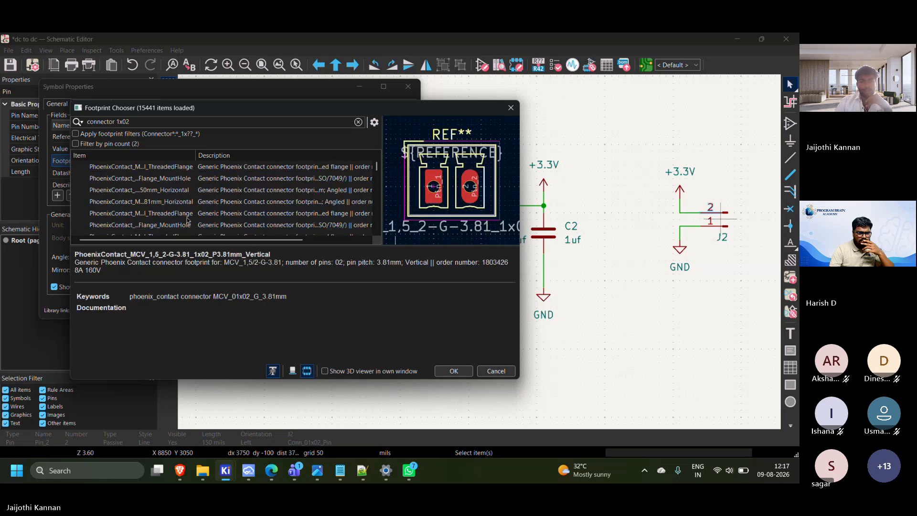
click(182, 214)
click(178, 202)
click(176, 190)
click(175, 172)
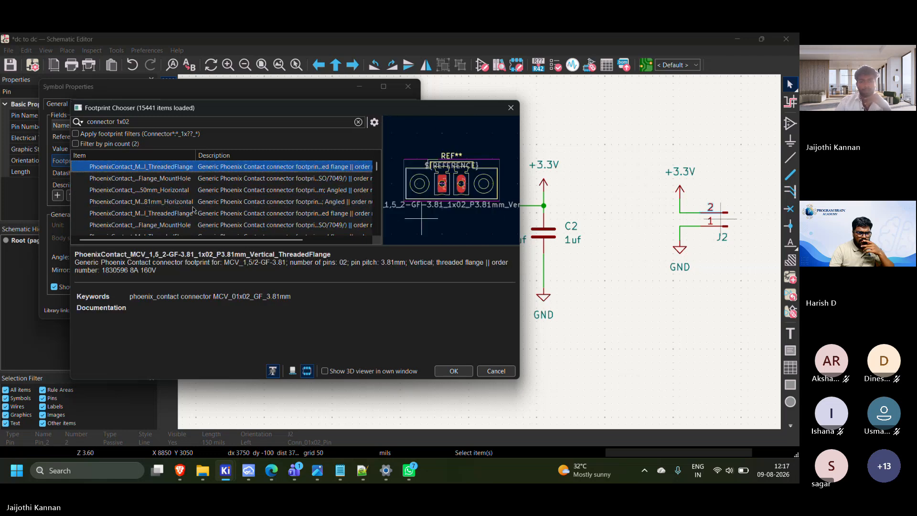
Examine the PhoenixContact MC 5.08 mm horizontal and SPT 3.5 mm horizontal footprints
click(195, 224)
scroll(200, 225, down, 3)
click(207, 215)
scroll(207, 216, down, 3)
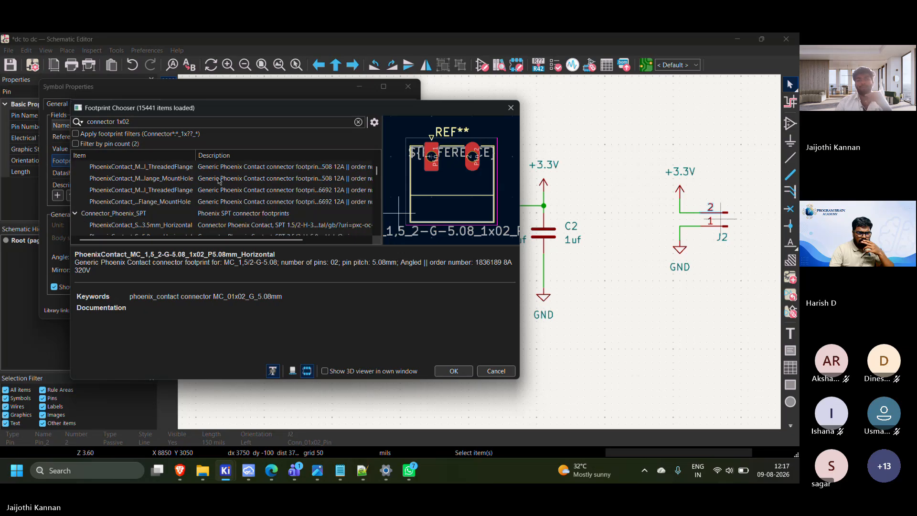
click(212, 229)
scroll(212, 229, down, 3)
scroll(213, 229, down, 3)
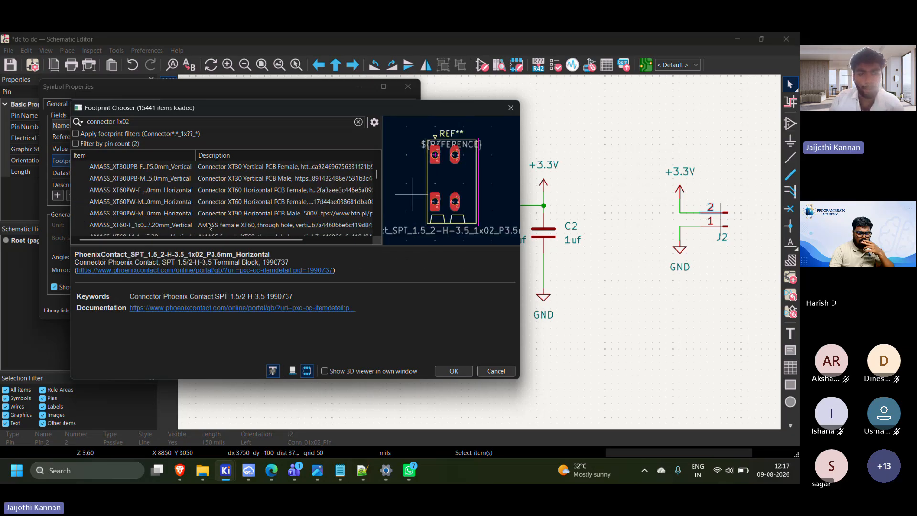
Browse the AMASS and JST two-pin footprints, previewing the JST SHL 1.00 mm horizontal and JST ZH 1.50 mm vertical ones
click(210, 213)
scroll(210, 213, down, 3)
click(210, 213)
scroll(208, 211, down, 3)
click(208, 210)
scroll(208, 210, down, 3)
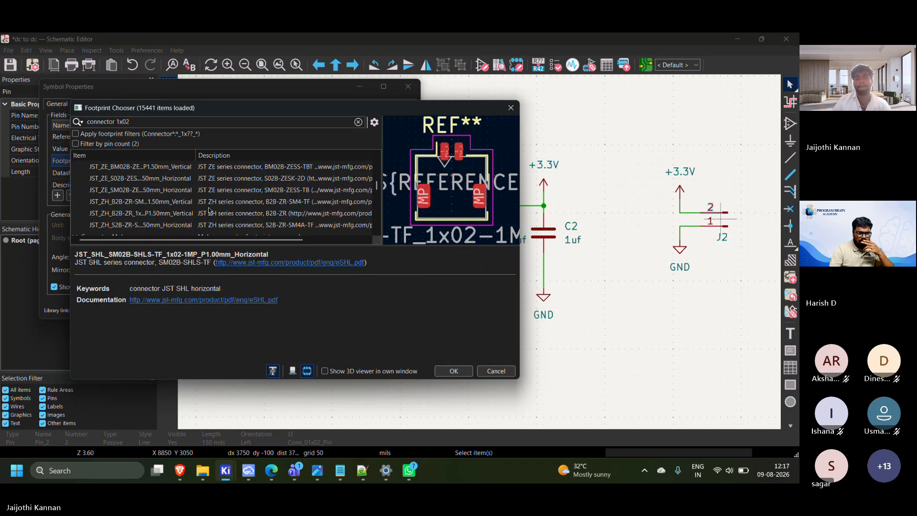
click(210, 204)
scroll(210, 208, down, 5)
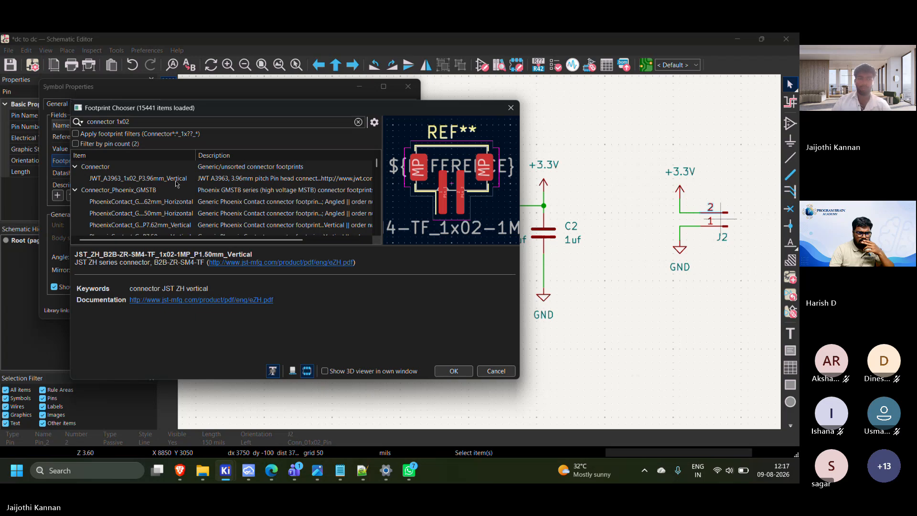
Assign the JWT_A3963_1x02_P3.96mm_Vertical footprint to connector J2 and apply the symbol properties
click(176, 181)
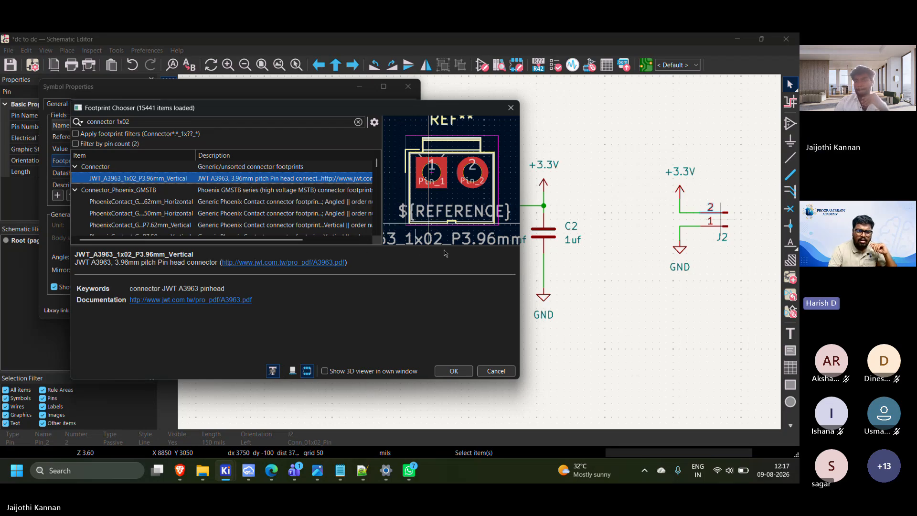
click(454, 371)
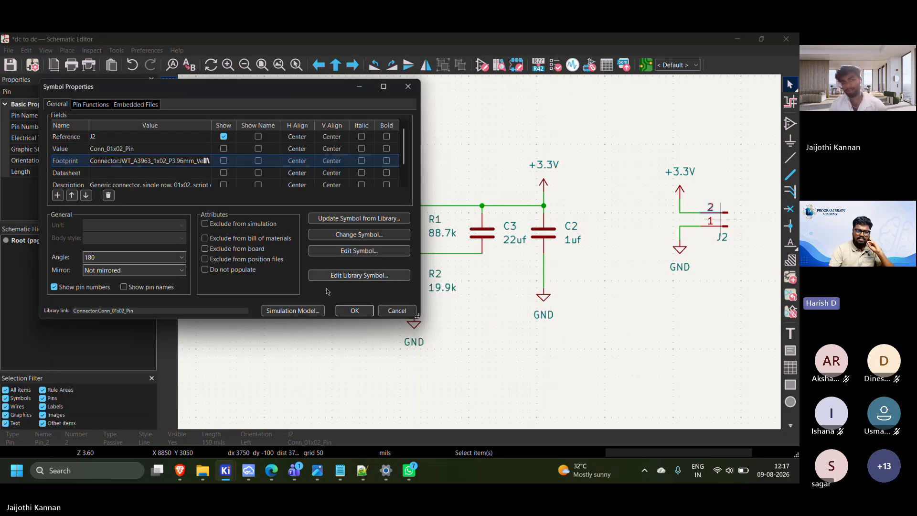
click(355, 310)
scroll(480, 256, down, 2)
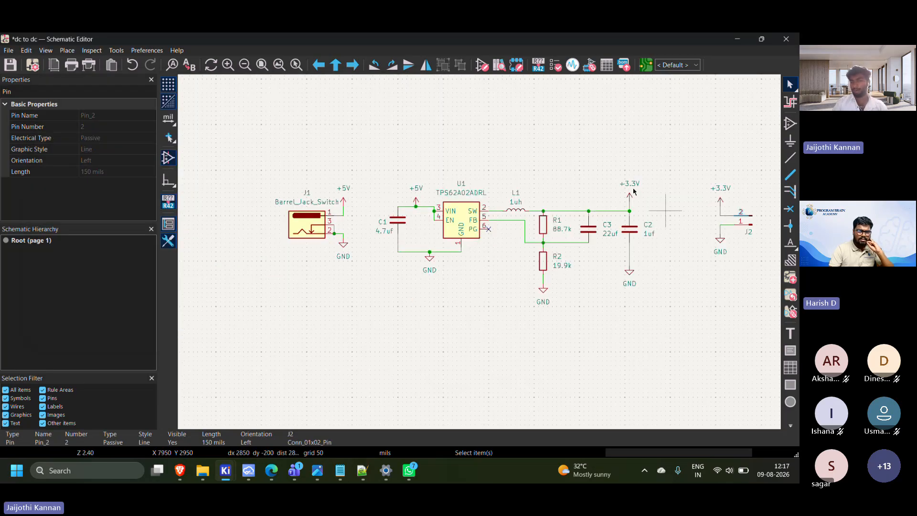
drag(252, 165, 770, 307)
drag(724, 325, 686, 318)
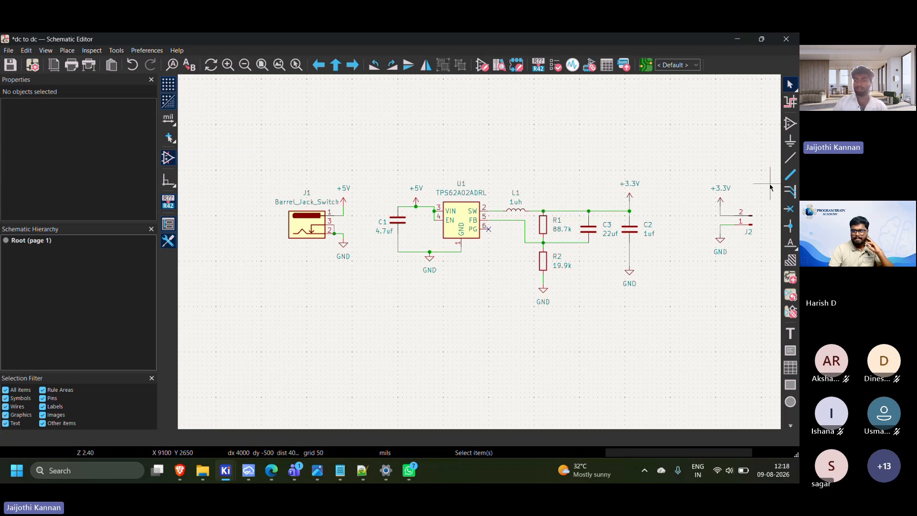
drag(742, 161, 279, 302)
right_drag(337, 320, 295, 314)
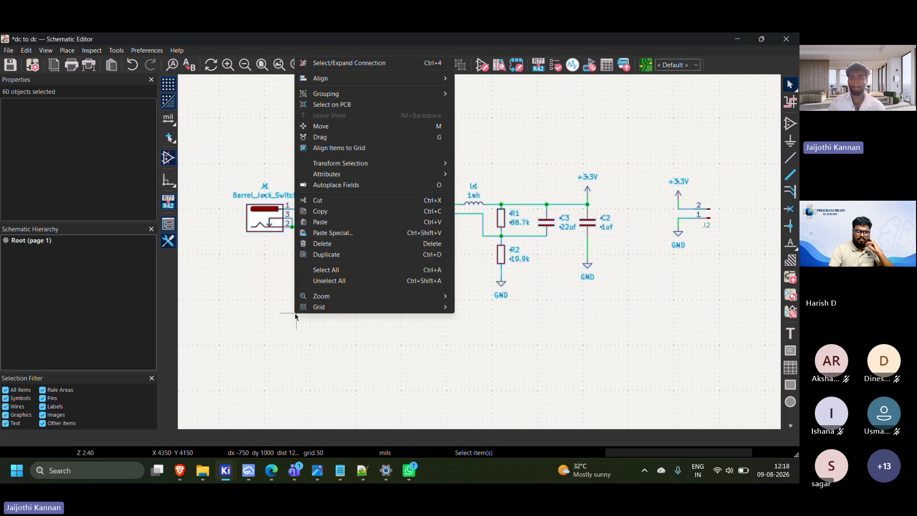
click(296, 320)
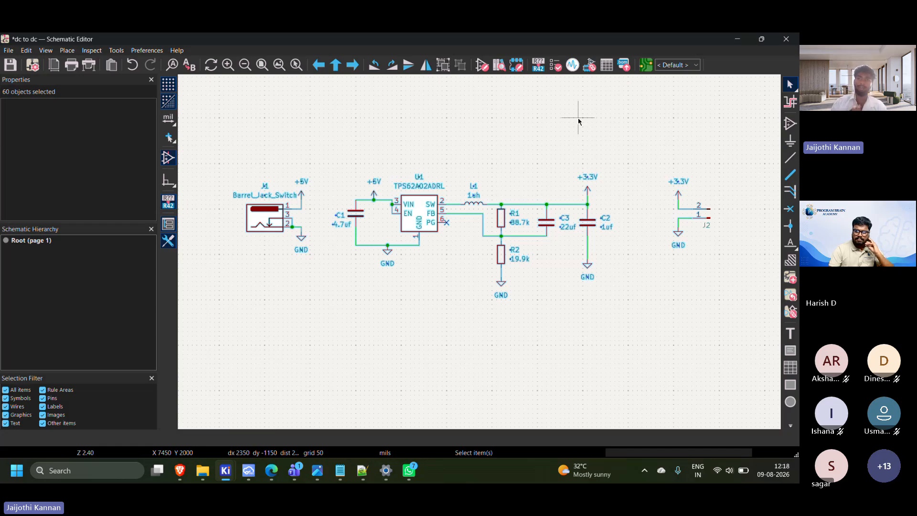
click(471, 117)
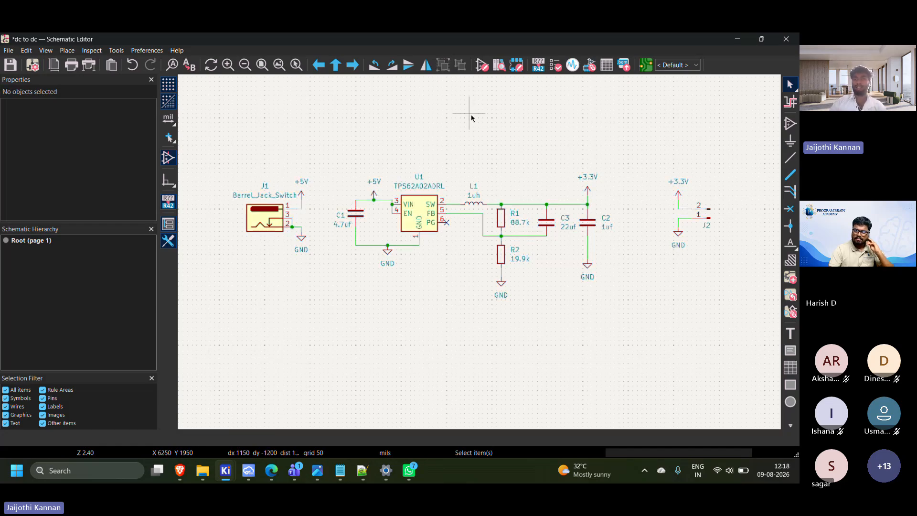
Run the electrical rules check on the schematic and show its errors in the violations list
click(556, 65)
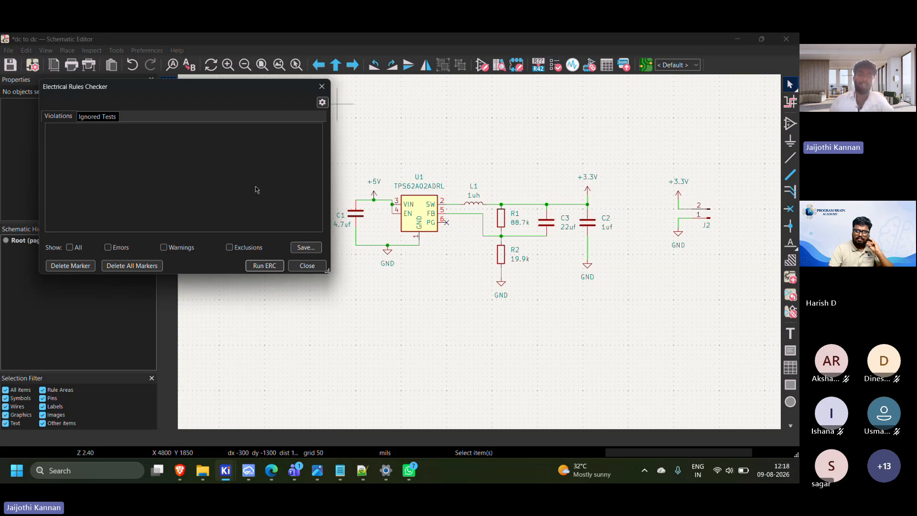
click(264, 267)
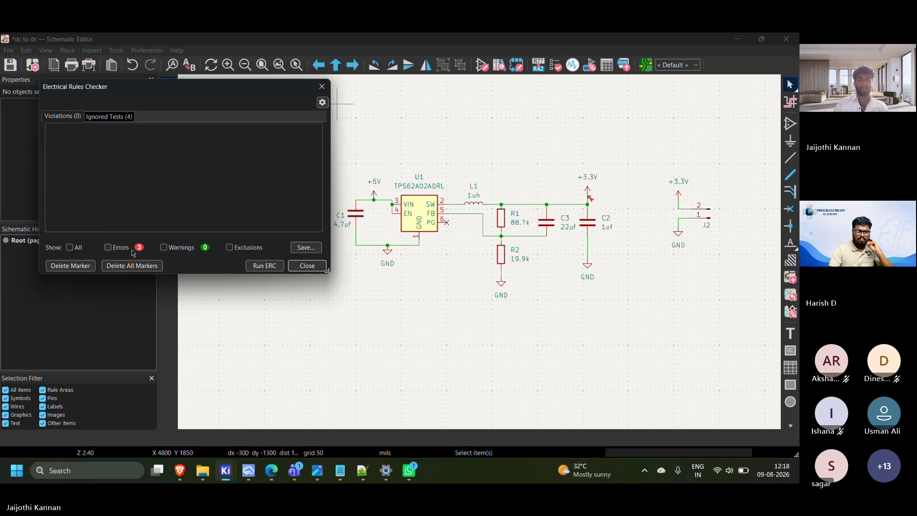
click(108, 248)
Locate the undriven power input violations for #PWR01 and #PWR07 on the schematic
click(93, 141)
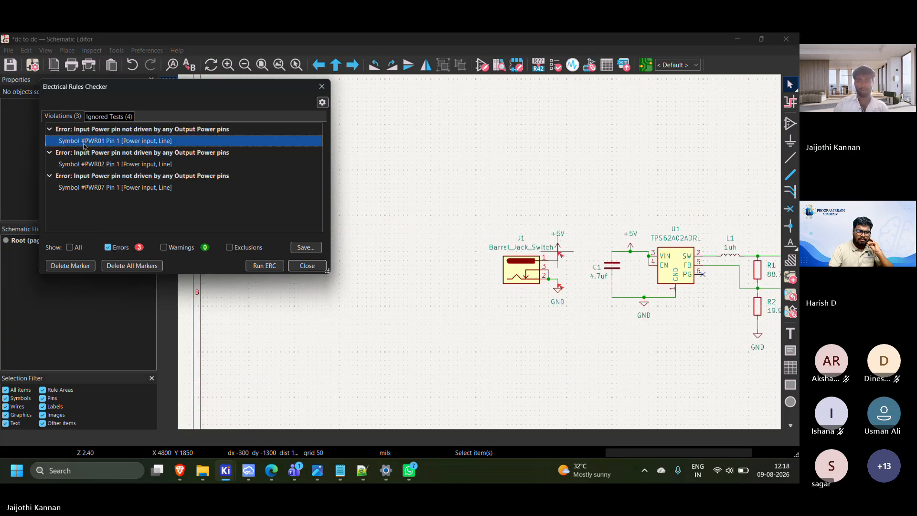
scroll(522, 239, up, 4)
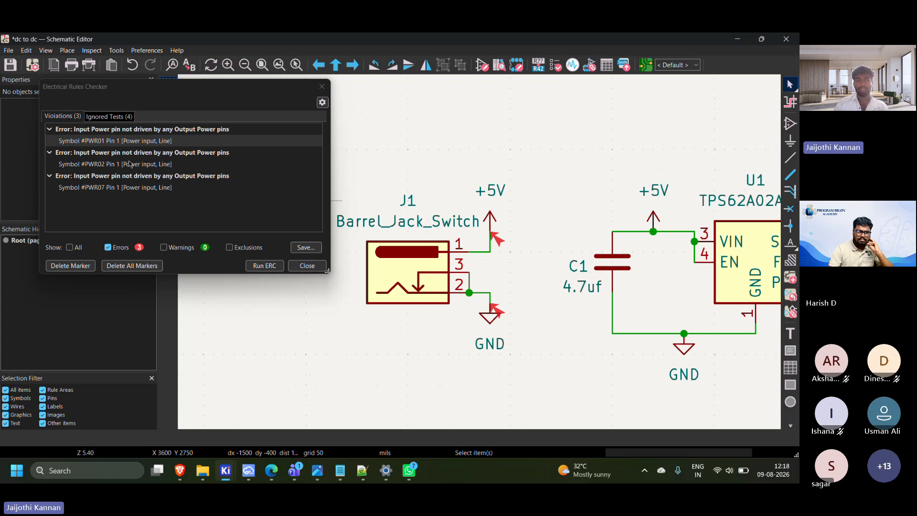
click(153, 176)
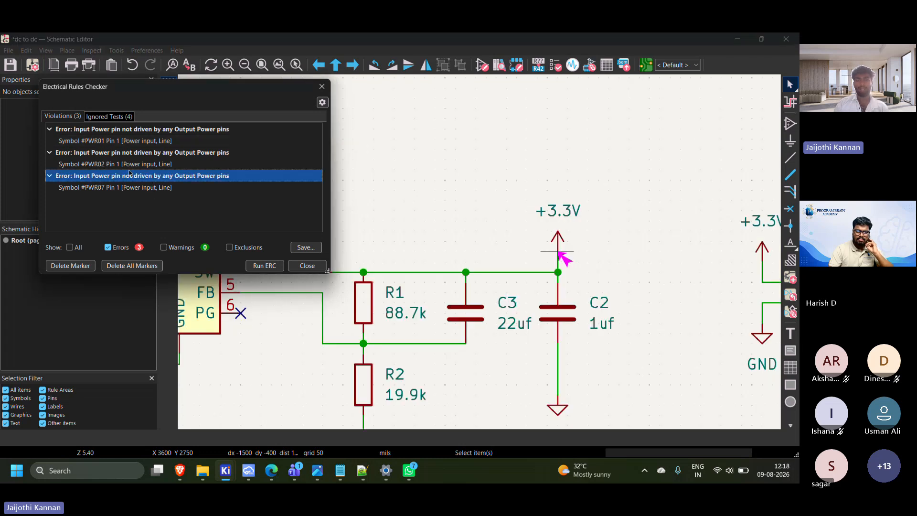
Locate the undriven power input violation for #PWR02 on the schematic and close the rules checker
click(114, 164)
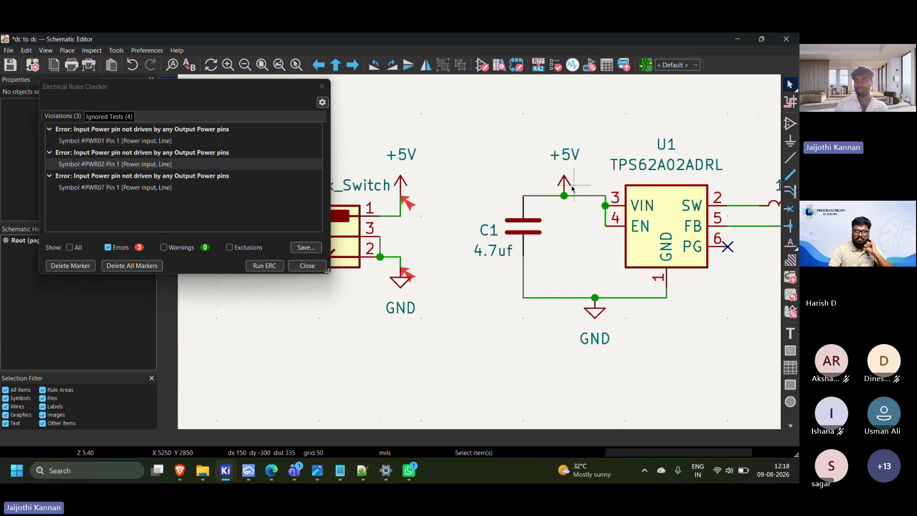
scroll(566, 185, down, 2)
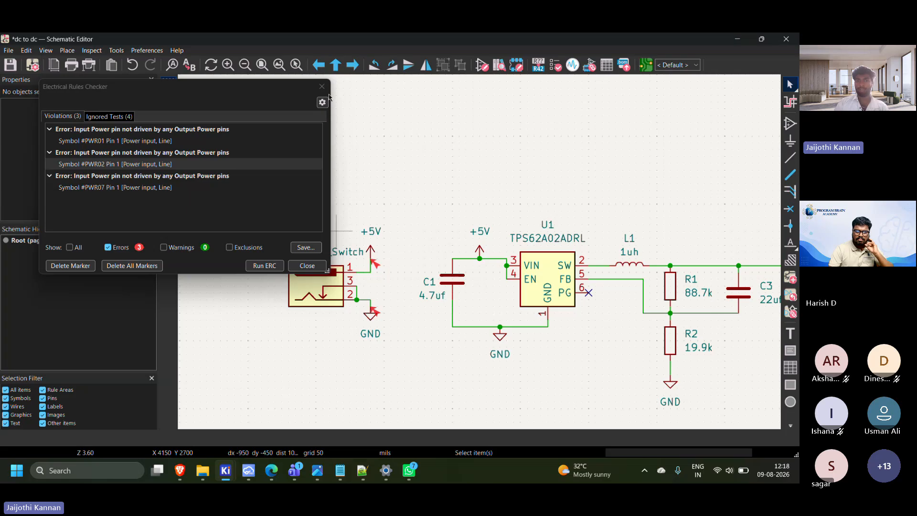
click(322, 87)
Place a PWR_FLAG power symbol on the +5V wire directly above capacitor C1
click(791, 141)
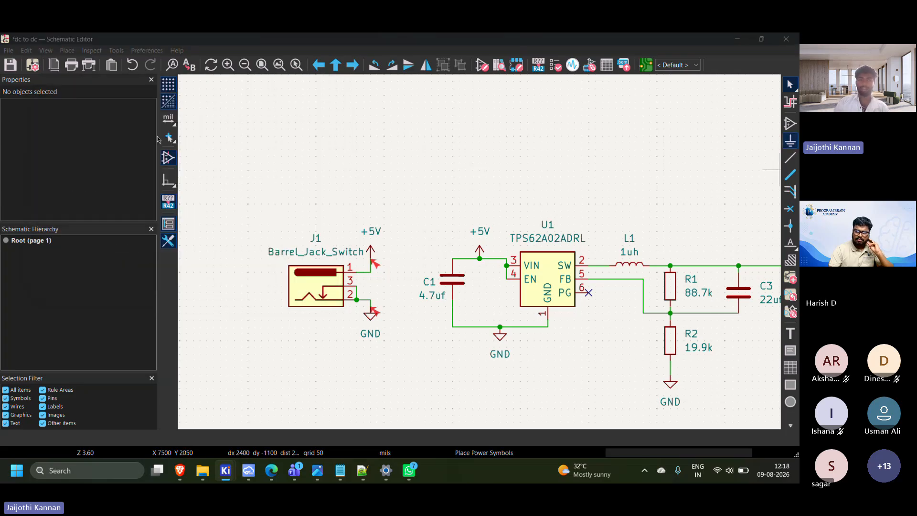
click(211, 187)
scroll(86, 201, down, 15)
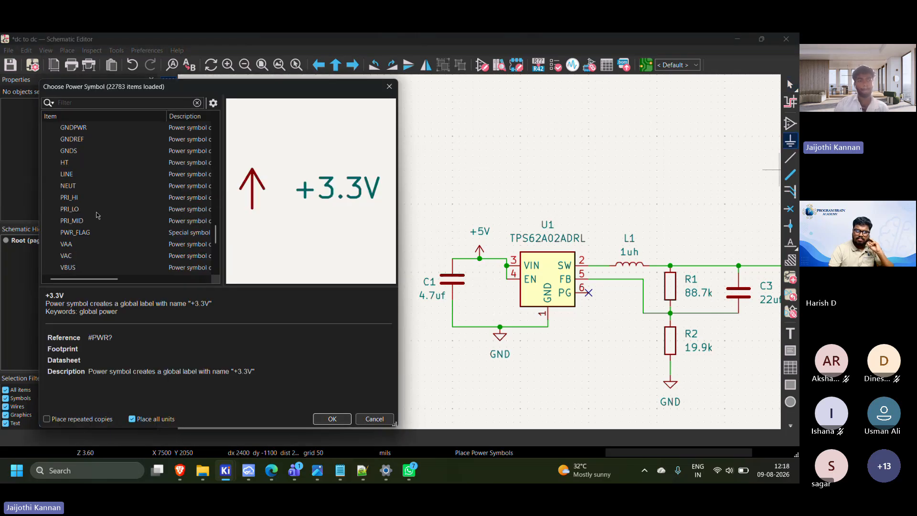
click(75, 233)
click(332, 418)
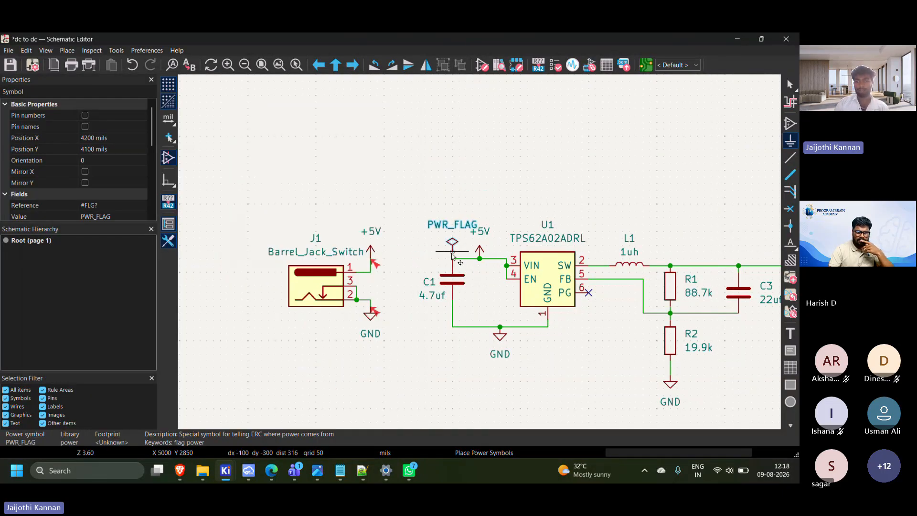
click(453, 258)
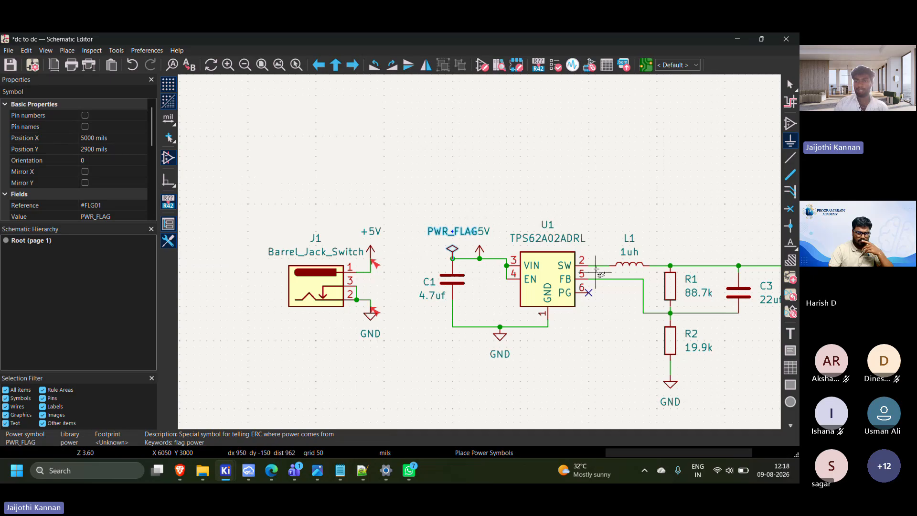
Place another PWR_FLAG symbol on the +3.3V output wire between capacitors C3 and C2
middle_drag(580, 276, 328, 286)
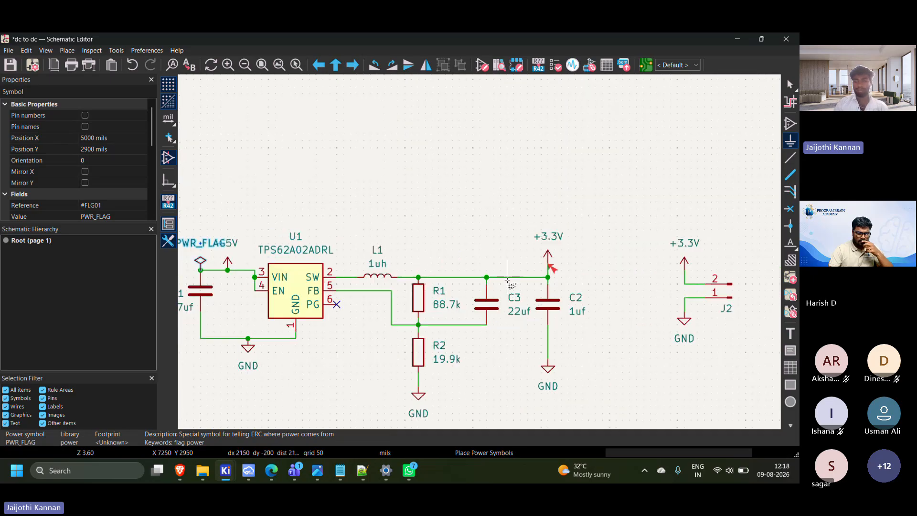
click(479, 201)
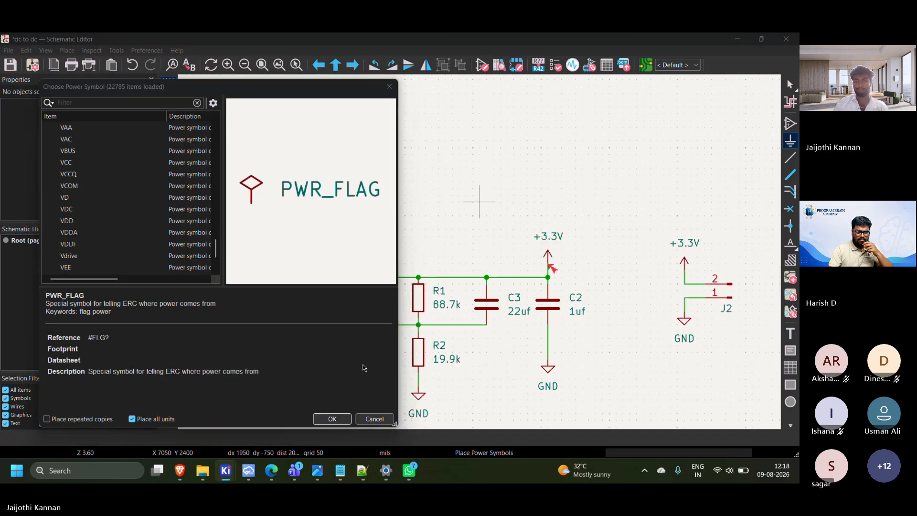
click(332, 419)
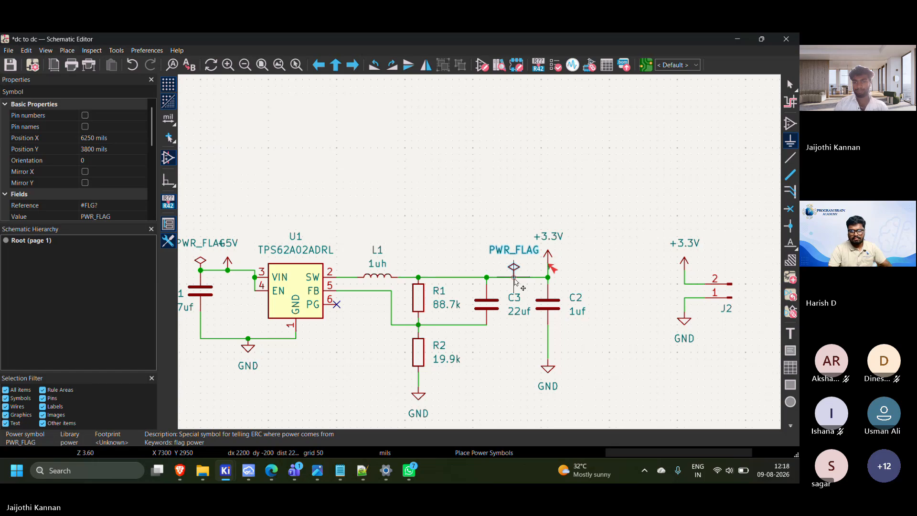
click(507, 278)
Place a PWR_FLAG symbol on the +3.3V wire at pin 2 of connector J2 and end symbol placement
scroll(595, 304, up, 3)
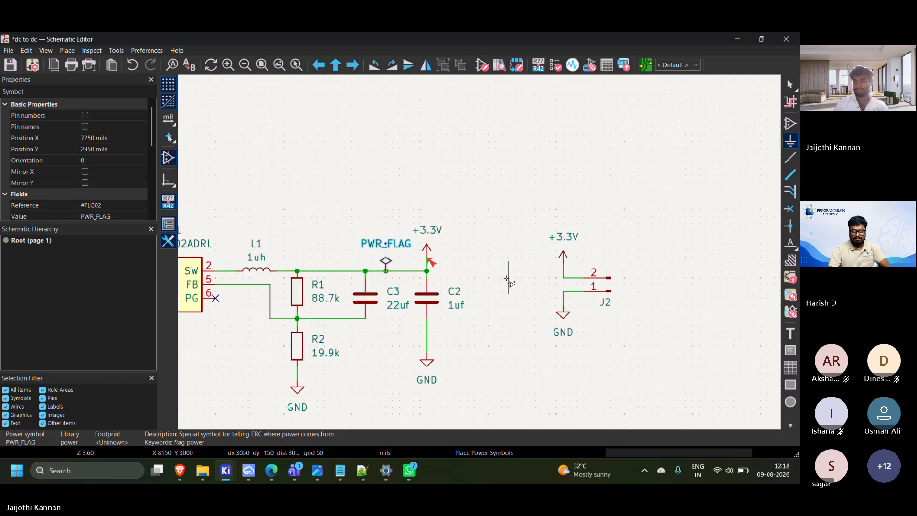
click(474, 245)
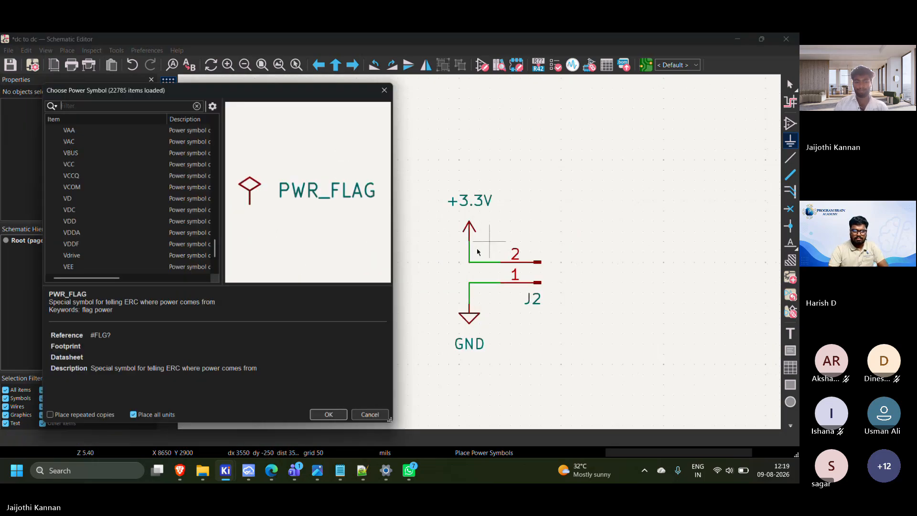
click(330, 423)
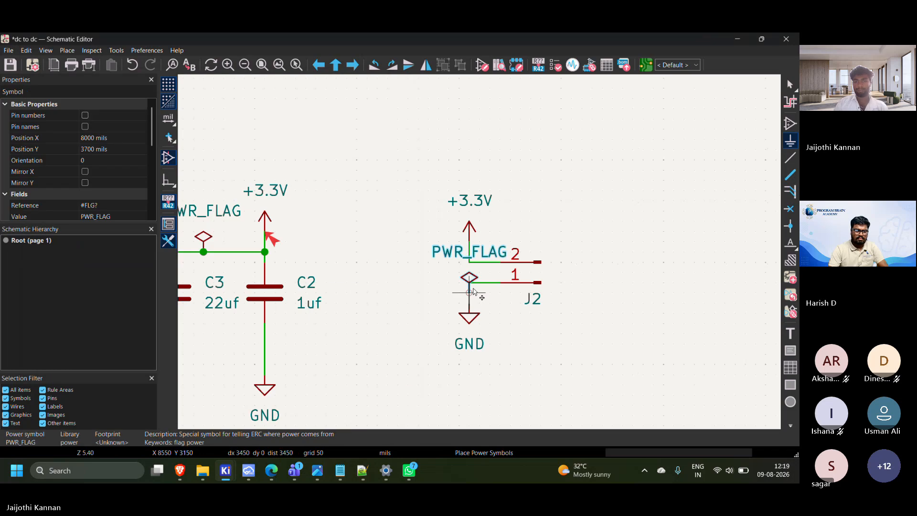
click(490, 262)
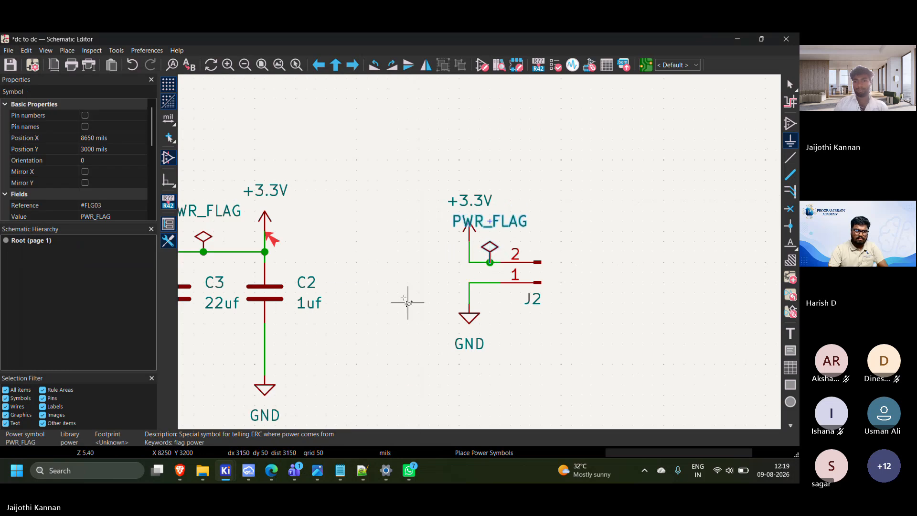
click(409, 292)
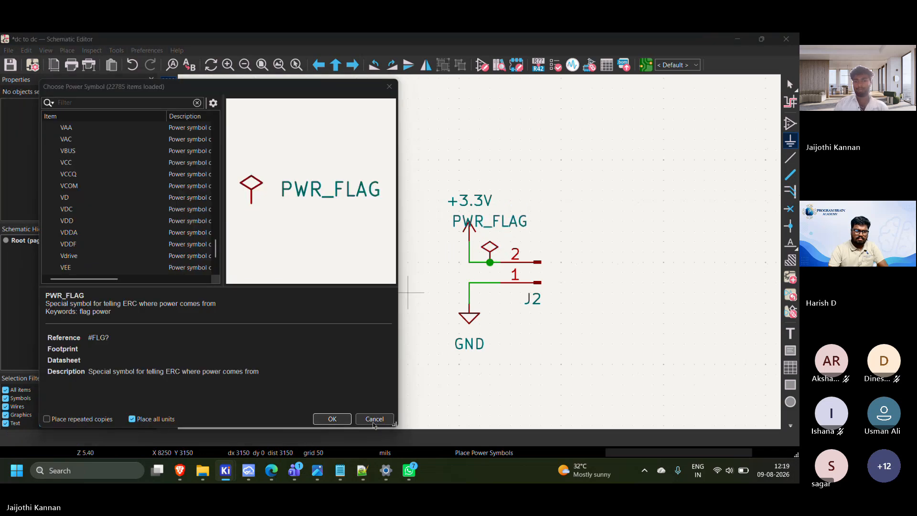
key(Escape)
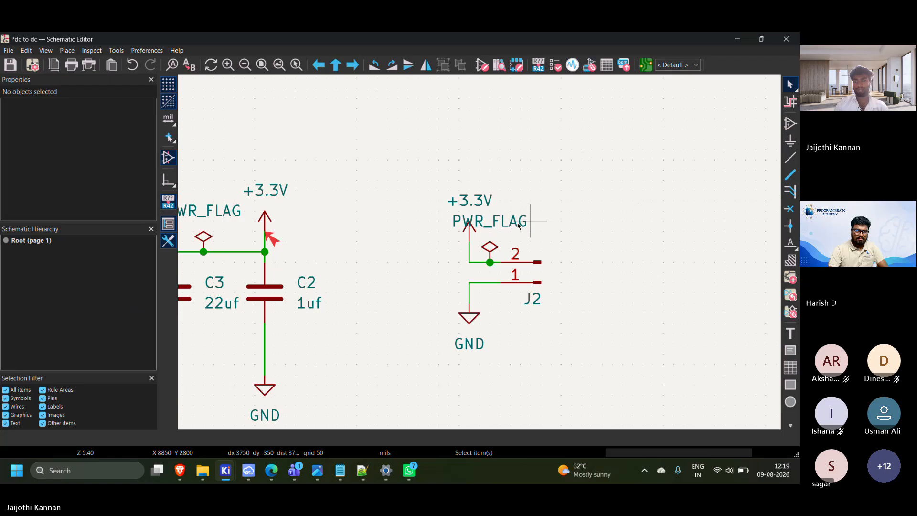
Shift the PWR_FLAG text at connector J2 to the right, clear of the +3.3V arrow
double_click(494, 223)
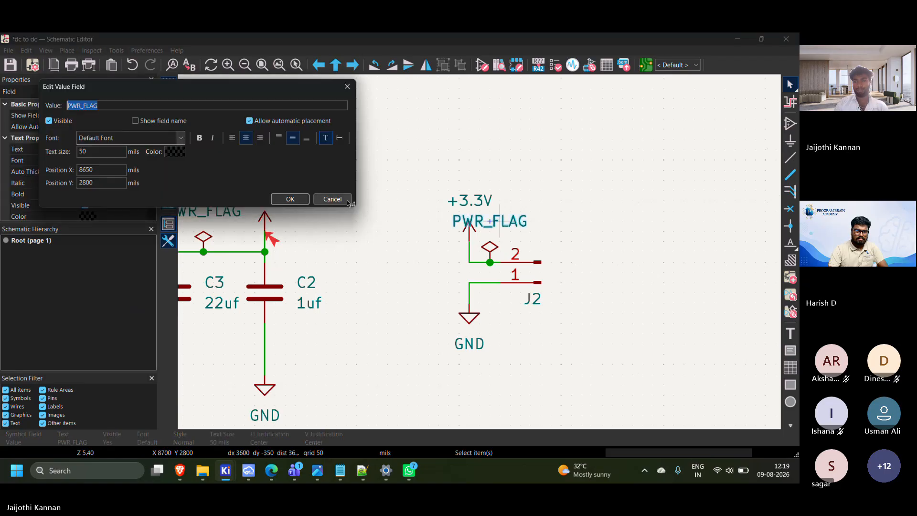
click(346, 201)
drag(493, 224, 532, 226)
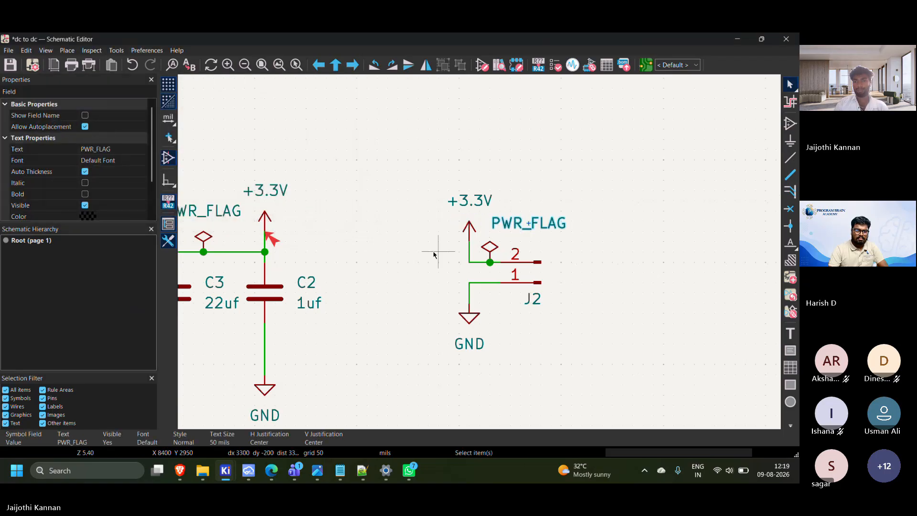
Move the PWR_FLAG text above C1 to the left of its flag, clear of the +5V label
scroll(434, 254, down, 2)
middle_drag(249, 238, 579, 214)
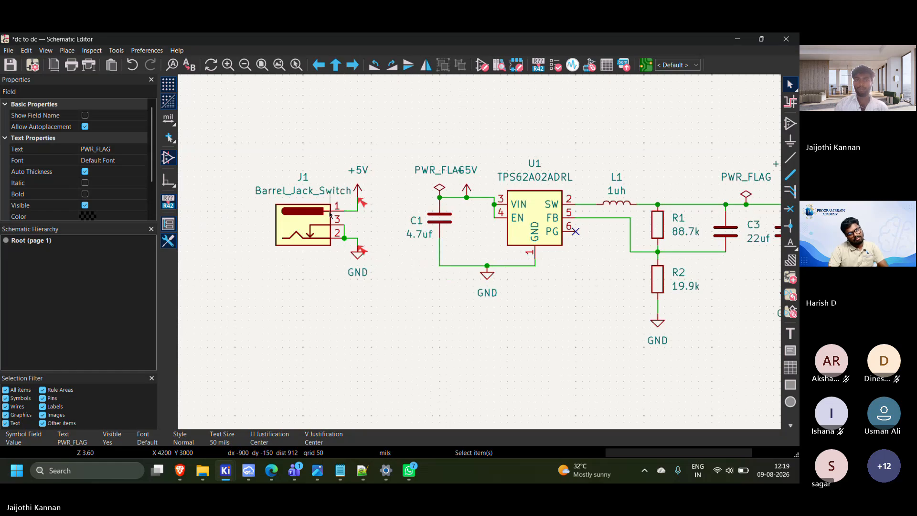
scroll(332, 212, up, 2)
scroll(715, 263, down, 1)
middle_drag(442, 262, 407, 267)
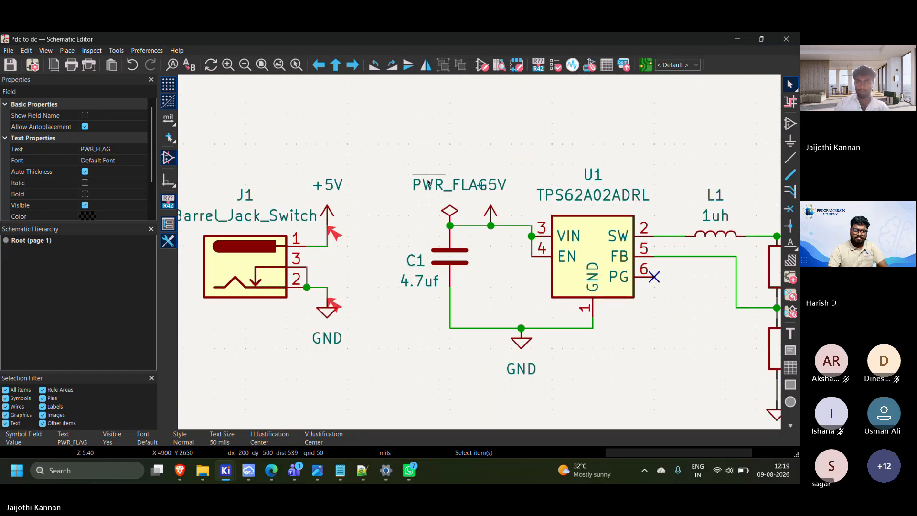
click(445, 184)
drag(445, 185, 399, 210)
Rotate J1's Barrel_Jack_Switch value text to vertical and place it left of the connector body
scroll(196, 195, down, 1)
scroll(518, 286, up, 1)
middle_drag(531, 241, 450, 207)
drag(395, 192, 329, 238)
key(r)
scroll(369, 274, down, 2)
middle_drag(630, 195, 468, 204)
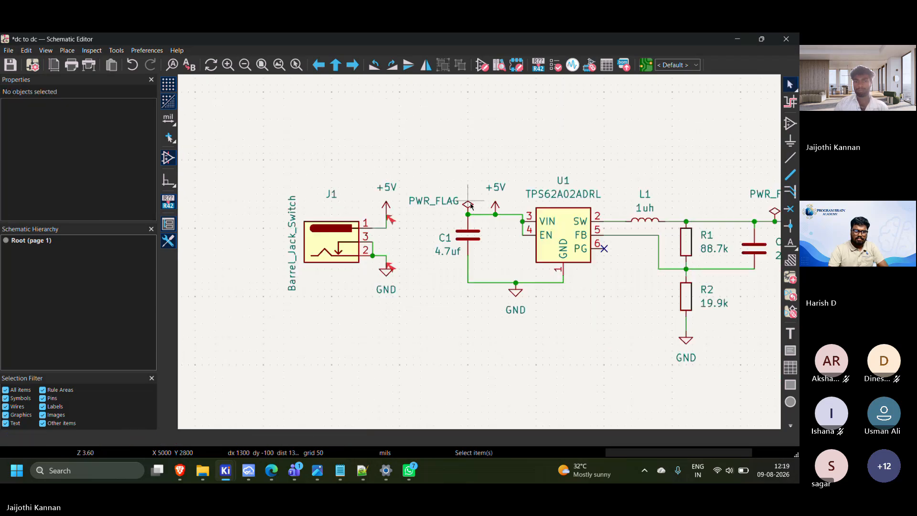
Duplicate the PWR_FLAG symbol at C1 and place the copy above pin 1 of J1, beside the +5V symbol
scroll(469, 204, up, 2)
middle_drag(417, 285, 478, 245)
scroll(479, 247, up, 2)
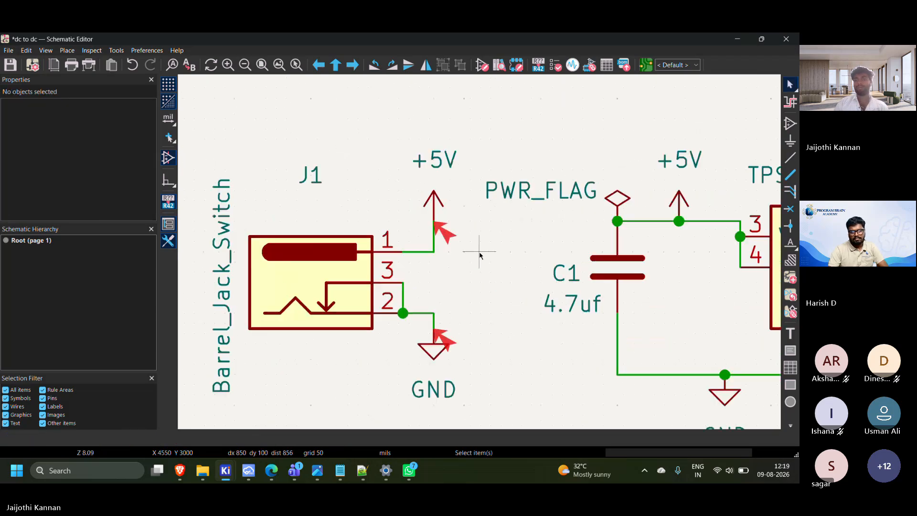
click(620, 199)
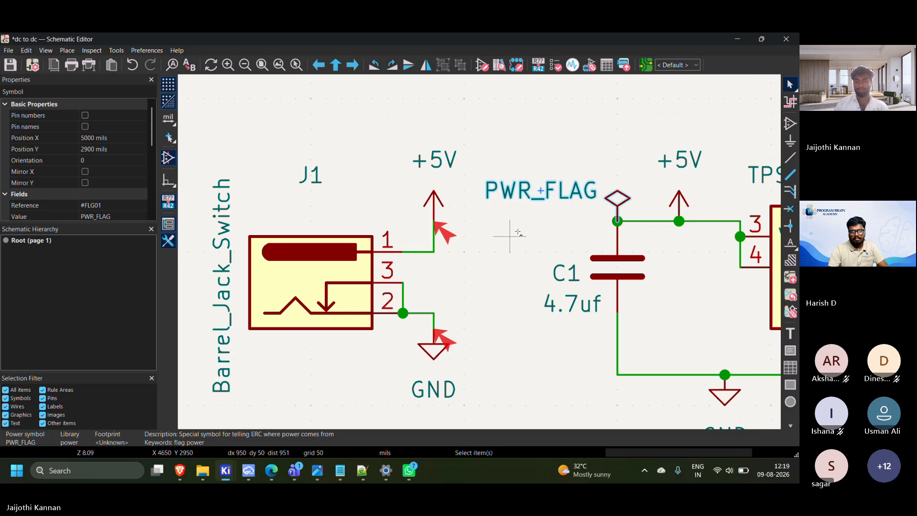
key(ctrl+d)
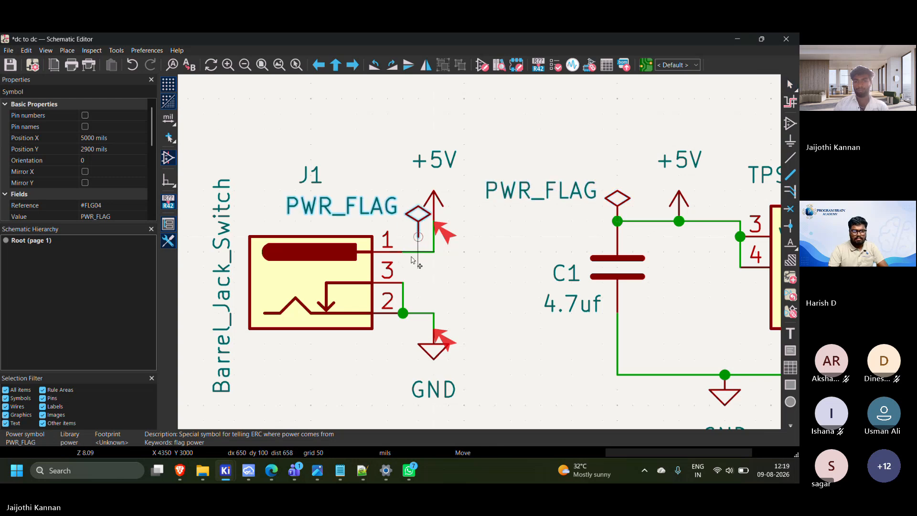
click(403, 205)
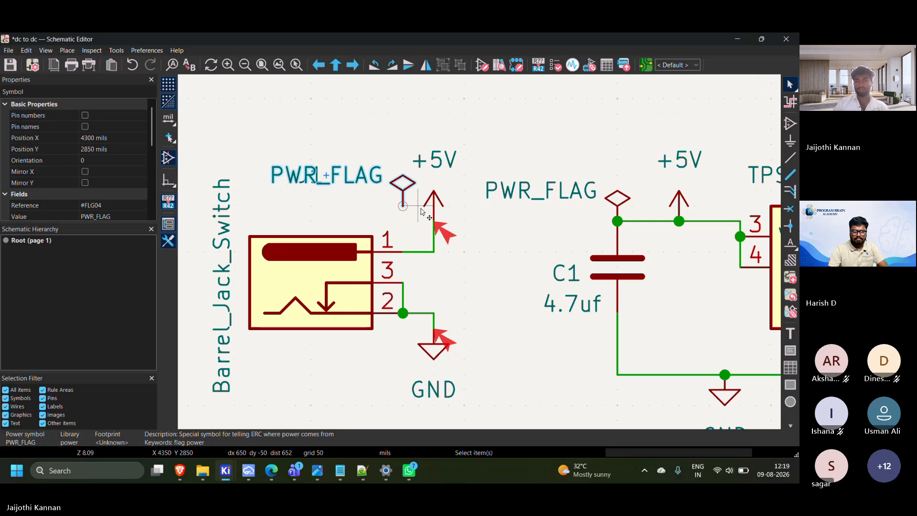
Raise J1's +5V symbol to Y 2700 mils and the PWR_FLAG beside it to Y 2800 mils
scroll(420, 208, down, 1)
click(419, 231)
click(492, 249)
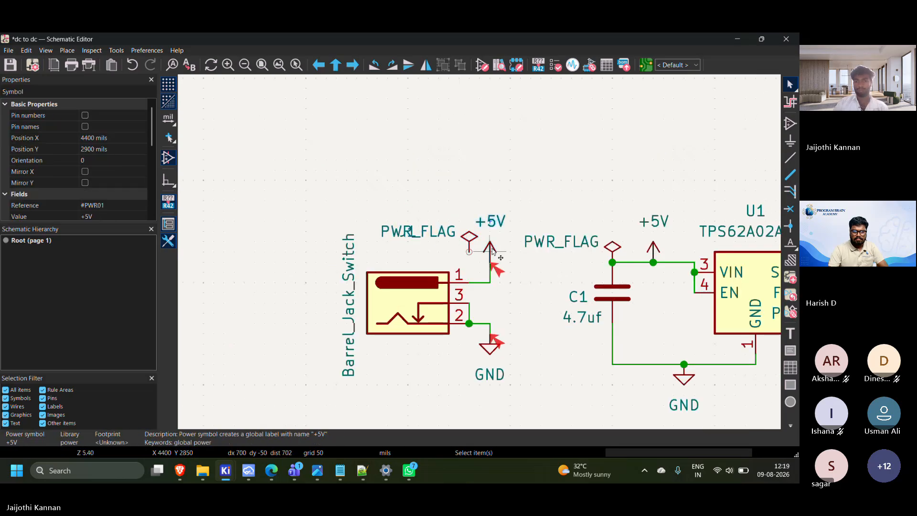
scroll(492, 249, up, 3)
drag(483, 282, 483, 193)
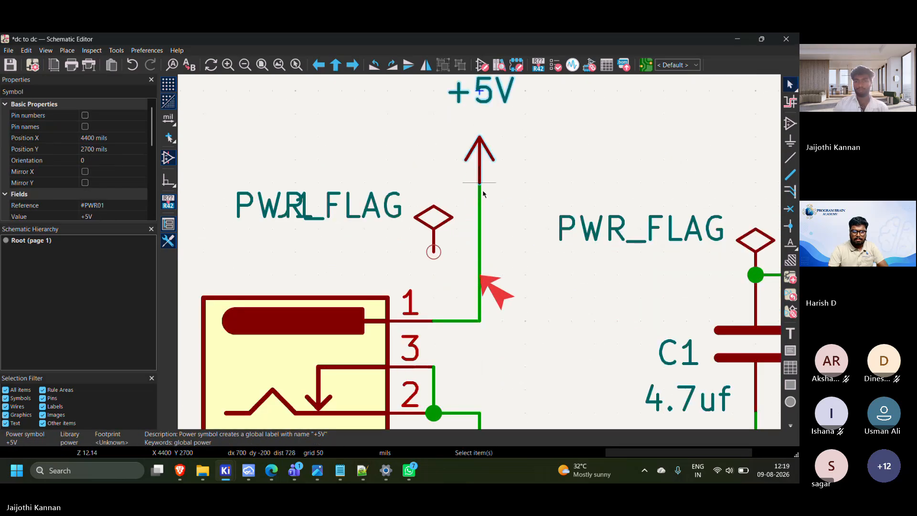
click(425, 230)
drag(425, 230, 425, 207)
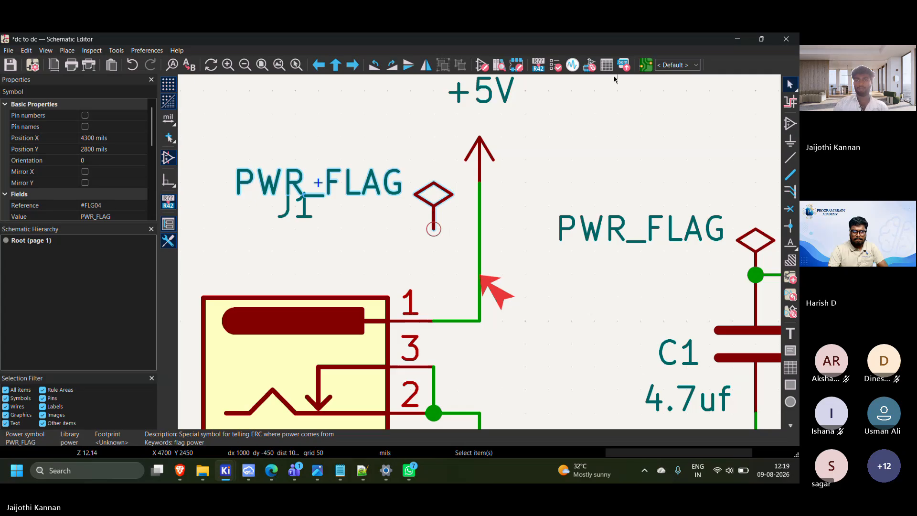
Wire the PWR_FLAG pin beside J1 horizontally to the vertical +5V wire
click(433, 229)
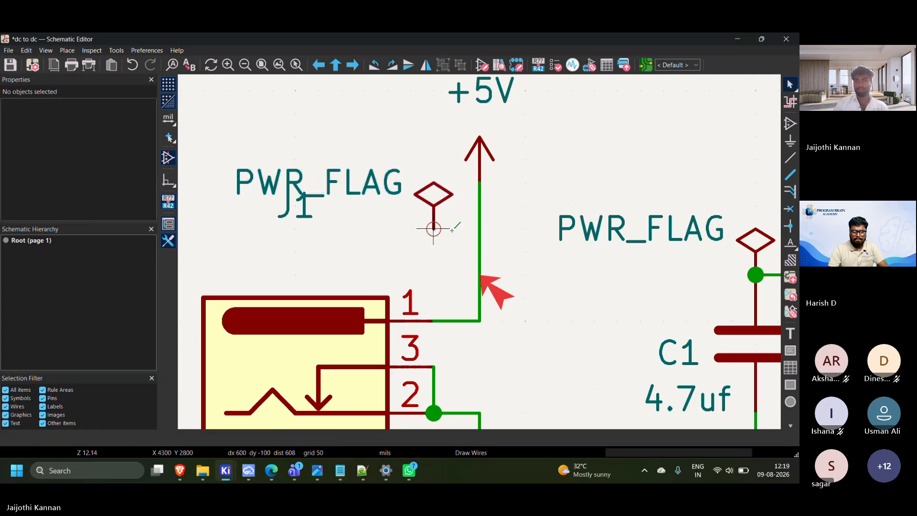
click(479, 228)
scroll(481, 230, down, 3)
scroll(479, 239, up, 3)
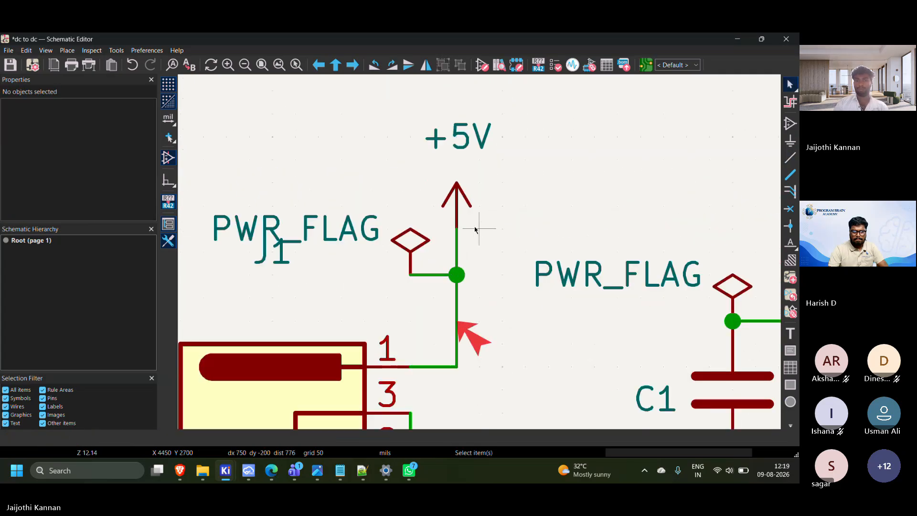
scroll(475, 230, down, 3)
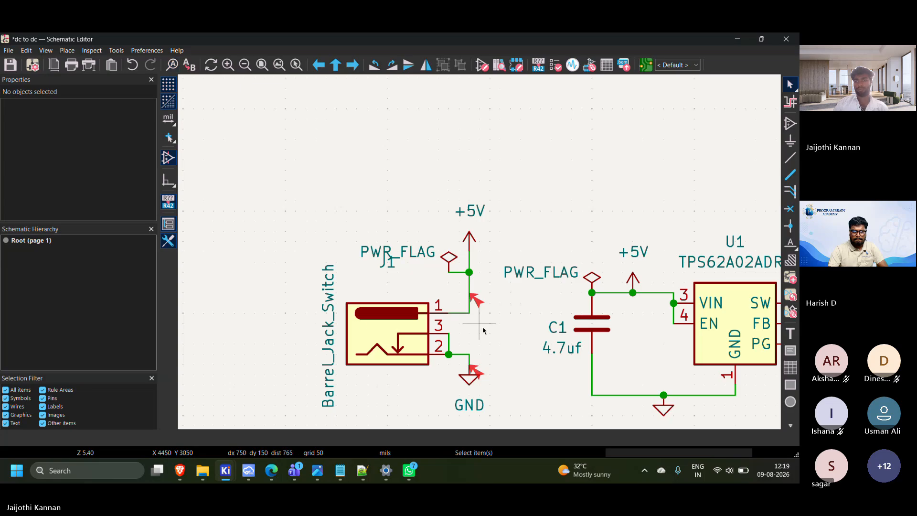
Move the J1 reference text down to just above the connector body, clear of the PWR_FLAG text
scroll(480, 255, up, 3)
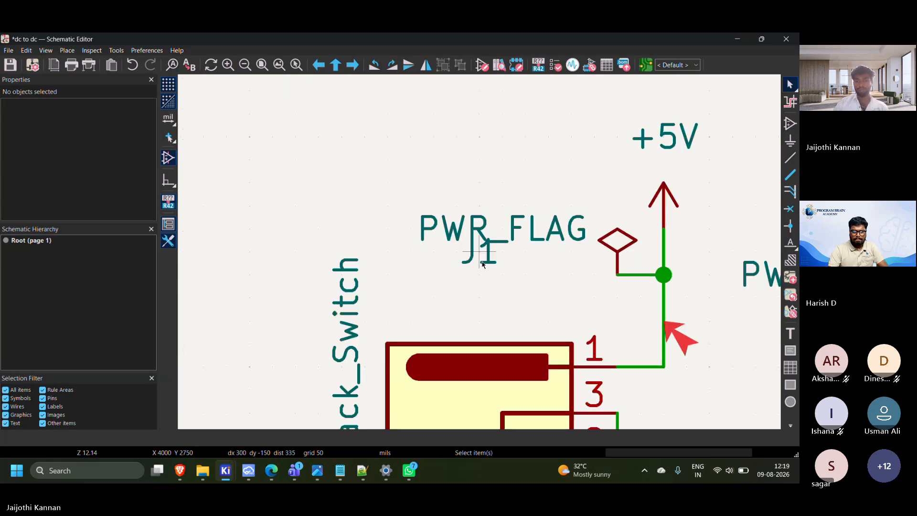
click(482, 264)
double_click(482, 267)
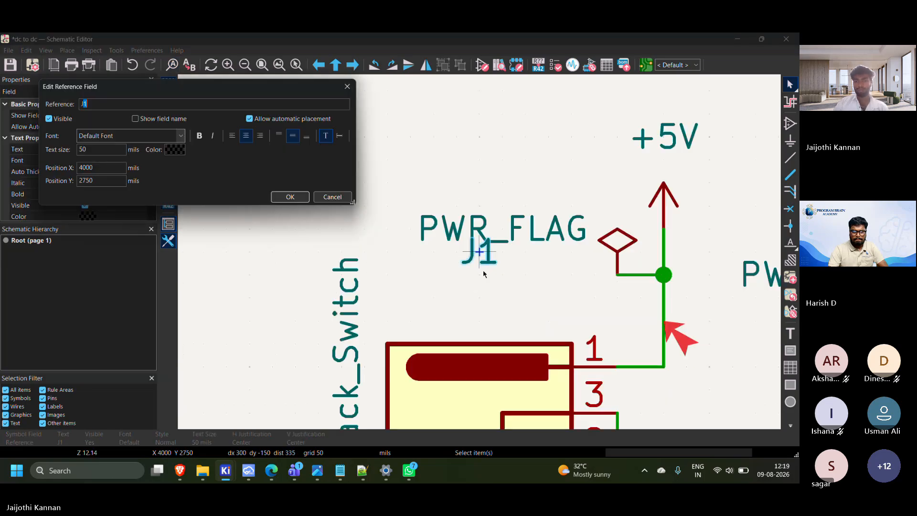
click(334, 198)
drag(480, 254, 442, 297)
click(417, 221)
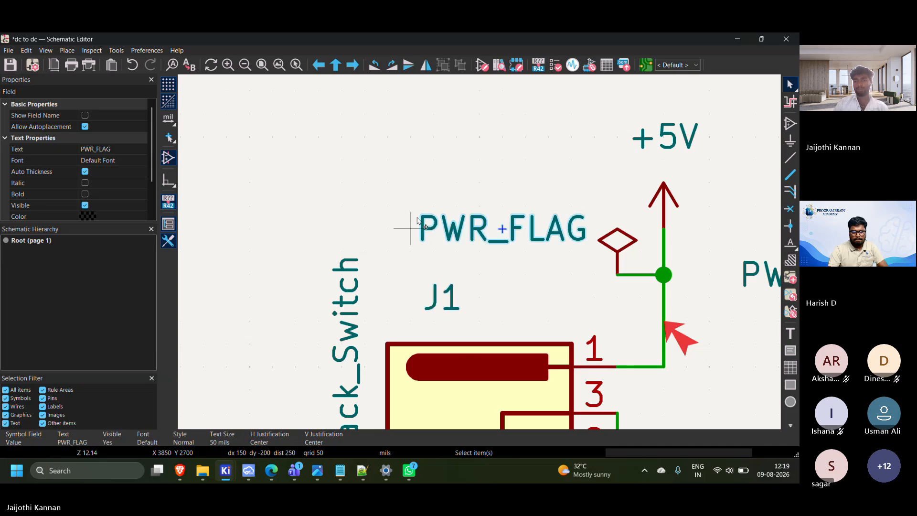
Run the electrical rules check again on the schematic with the added power flags
scroll(416, 221, down, 3)
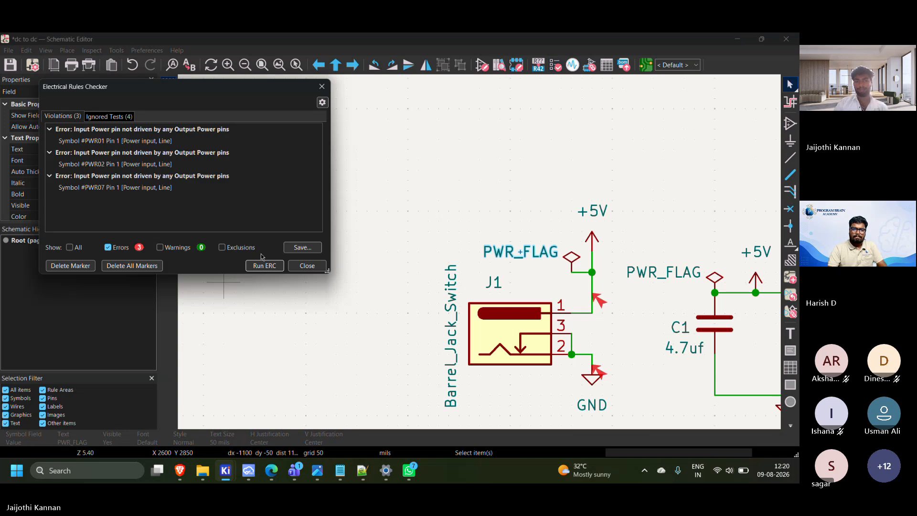
click(264, 266)
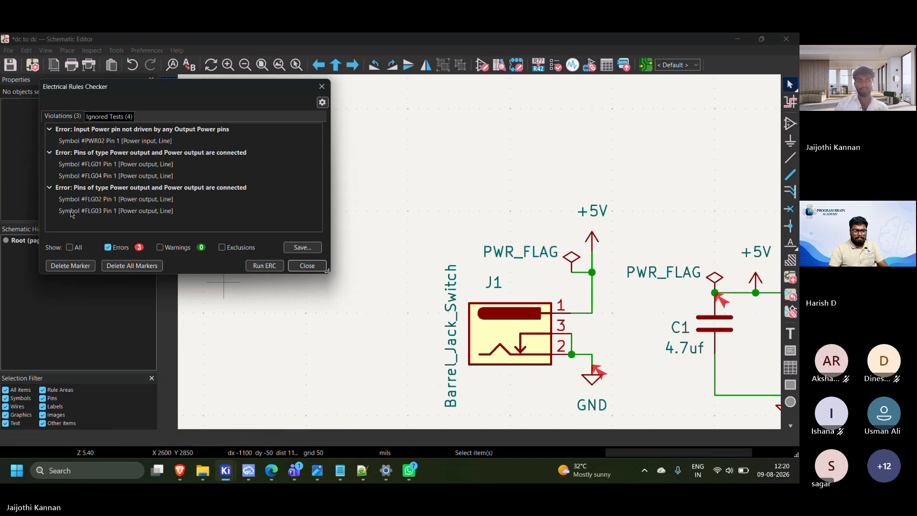
Close the electrical rules check results and examine the error markers at J1's GND, C1's PWR_FLAG and the PWR_FLAG beside C3
key(Escape)
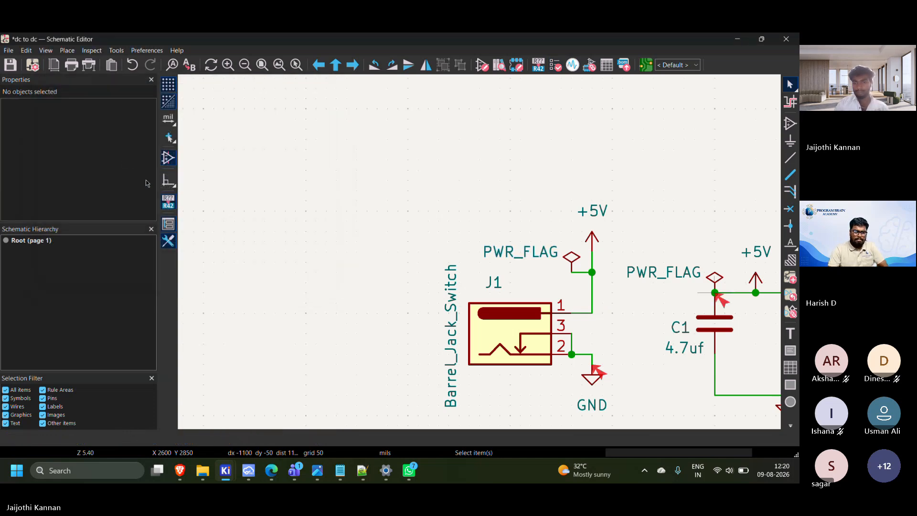
scroll(518, 249, up, 2)
middle_drag(506, 251, 373, 282)
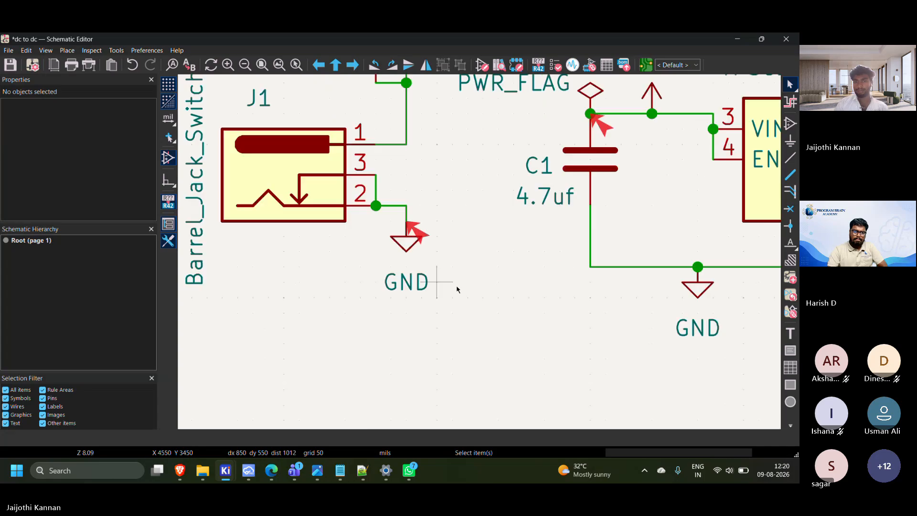
scroll(461, 291, down, 1)
middle_drag(479, 252, 397, 204)
middle_drag(457, 226, 426, 315)
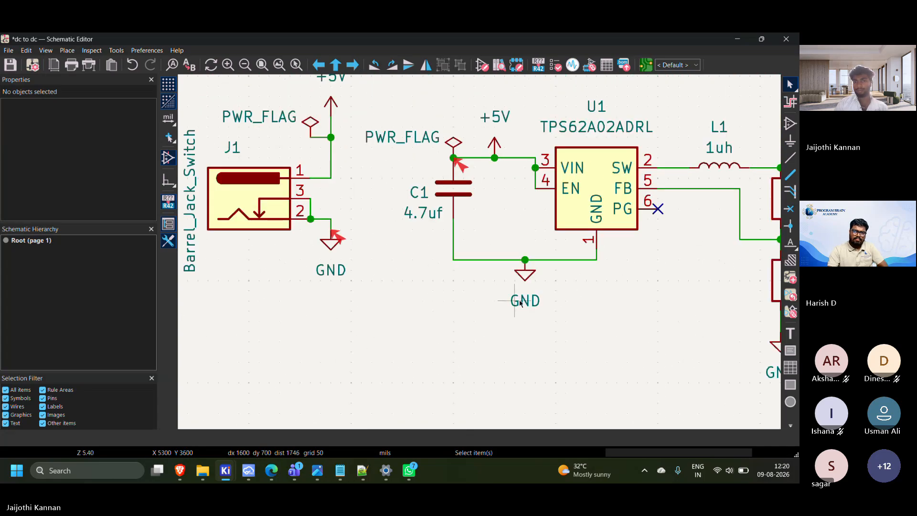
middle_drag(468, 233, 480, 309)
scroll(465, 236, up, 1)
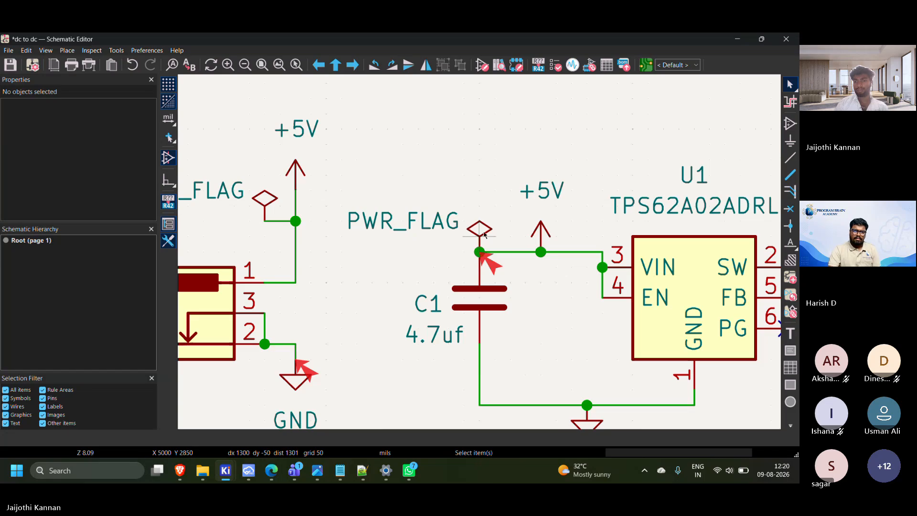
click(469, 255)
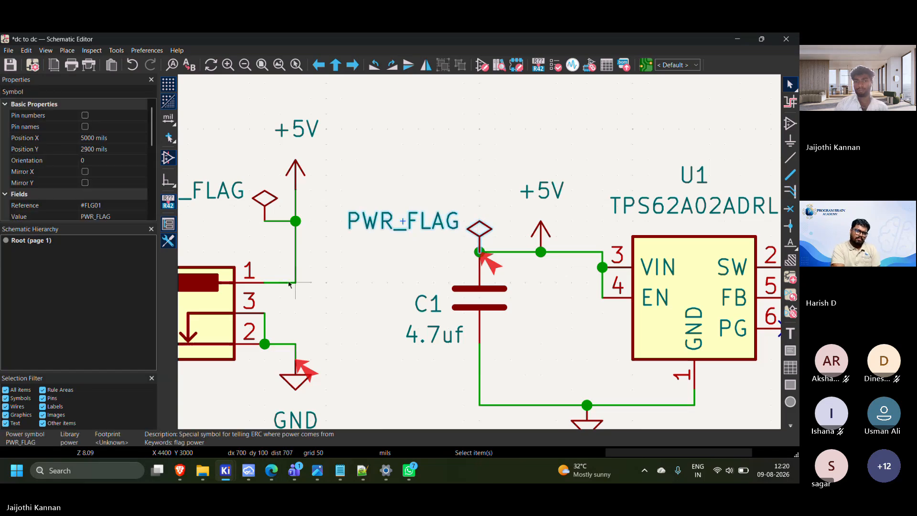
scroll(288, 285, down, 4)
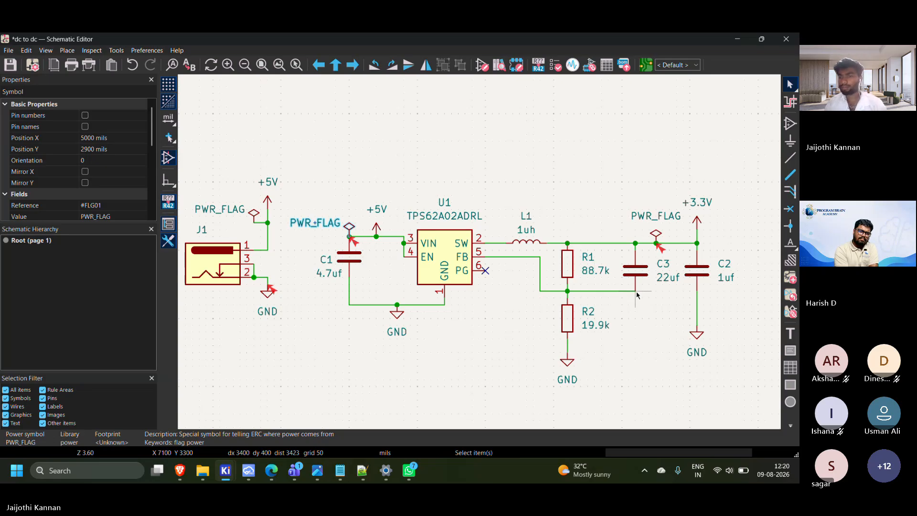
scroll(621, 282, down, 2)
middle_drag(323, 217, 399, 249)
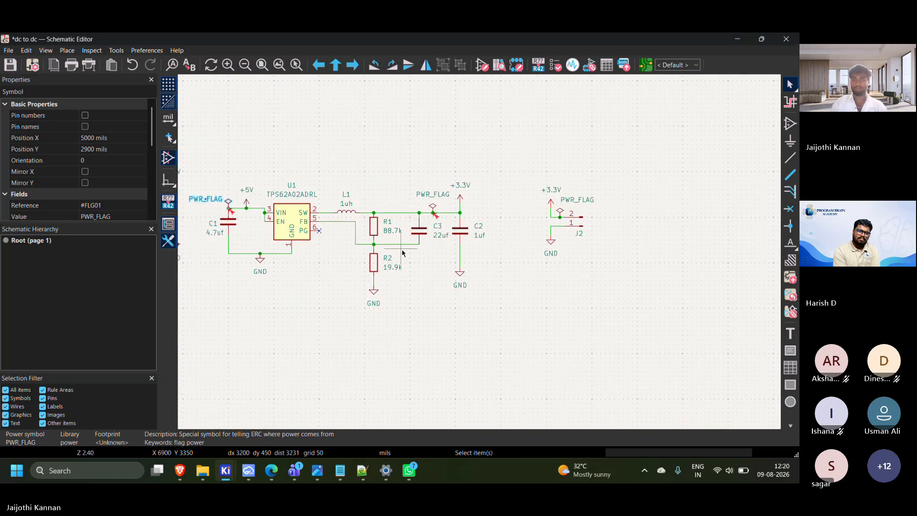
scroll(422, 230, up, 6)
scroll(343, 227, down, 5)
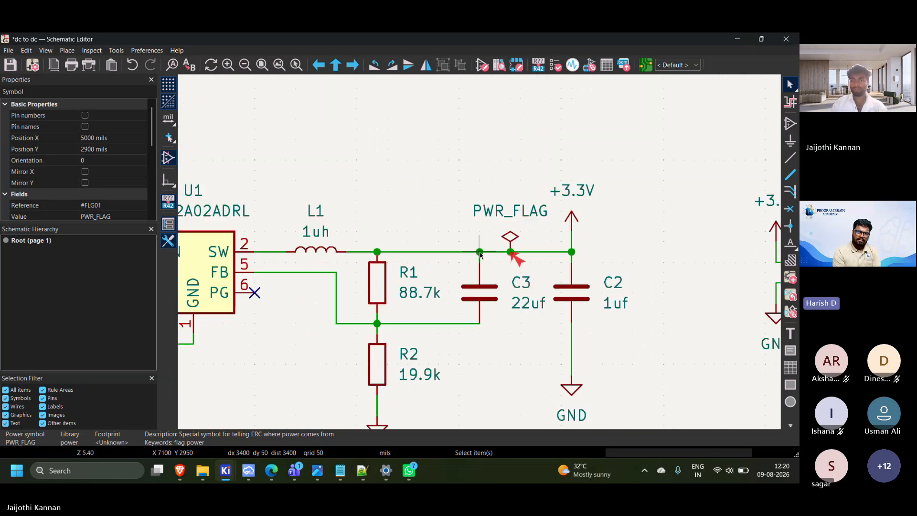
scroll(336, 332, down, 2)
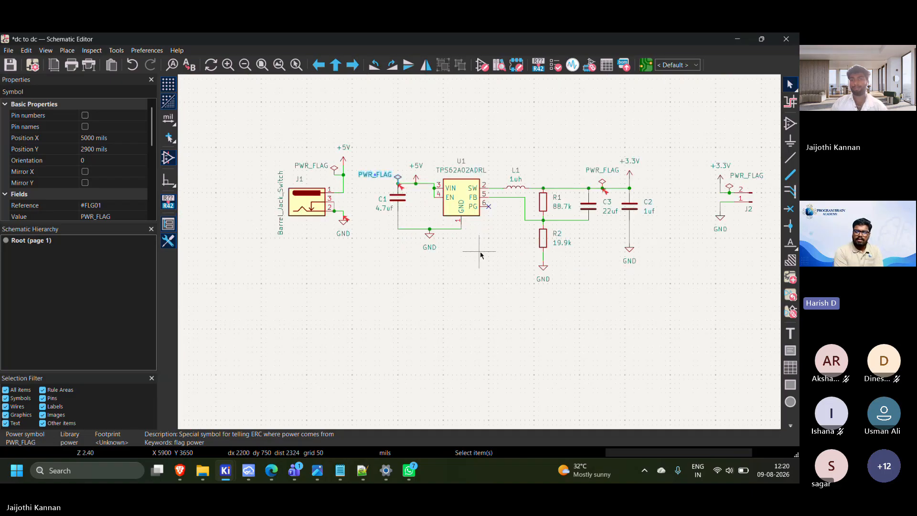
middle_drag(479, 252, 407, 268)
click(407, 279)
middle_drag(427, 315, 475, 321)
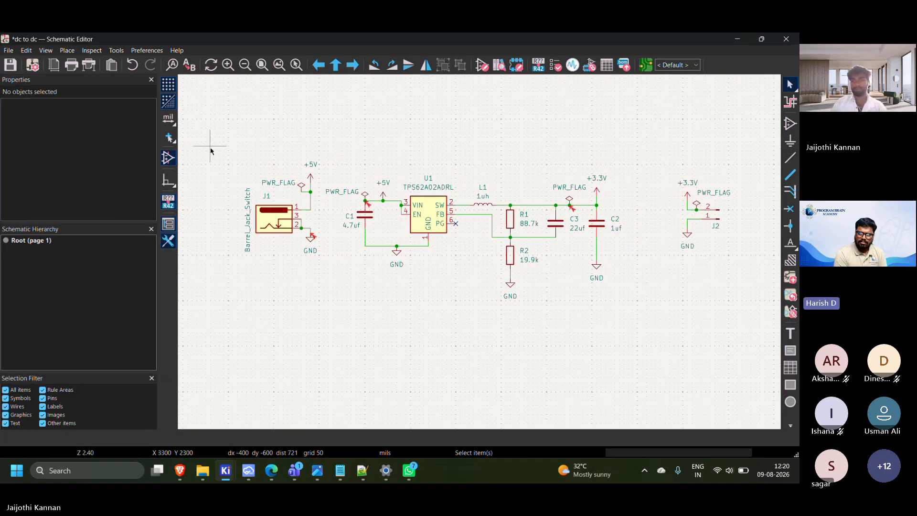
drag(210, 150, 756, 311)
click(488, 350)
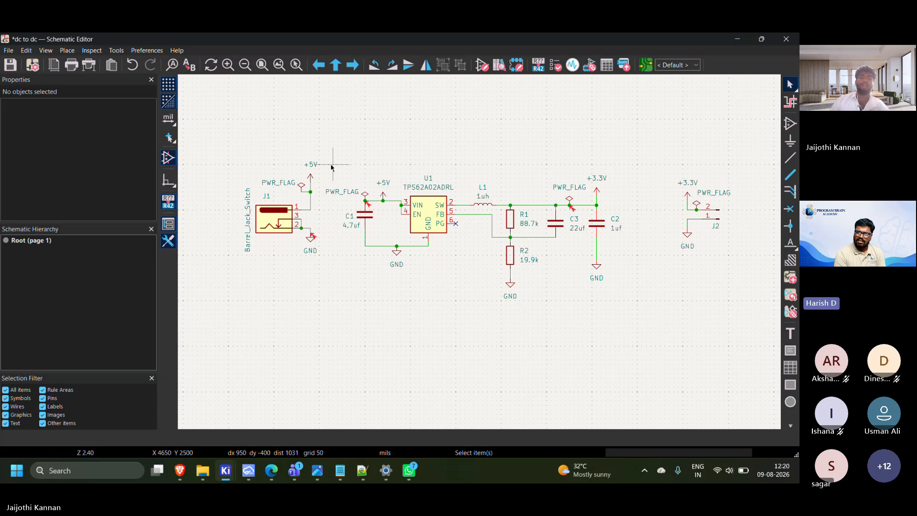
drag(219, 149, 751, 319)
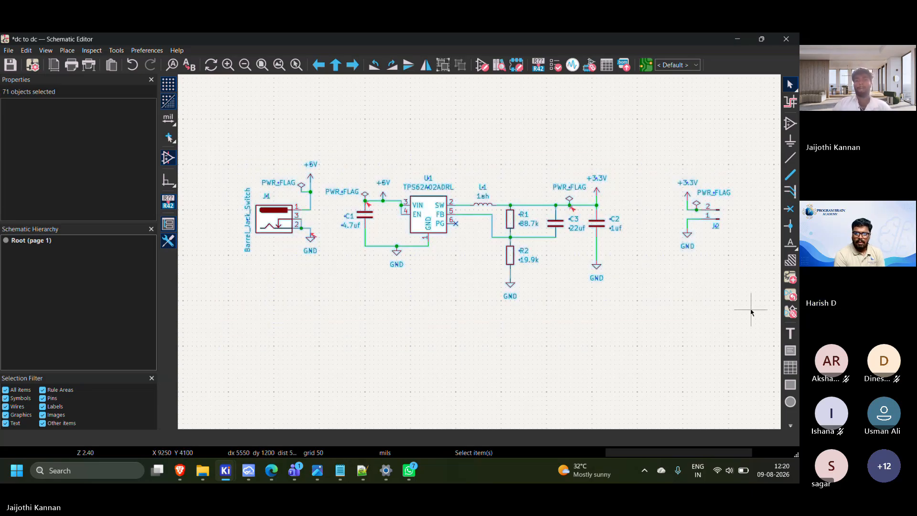
click(366, 318)
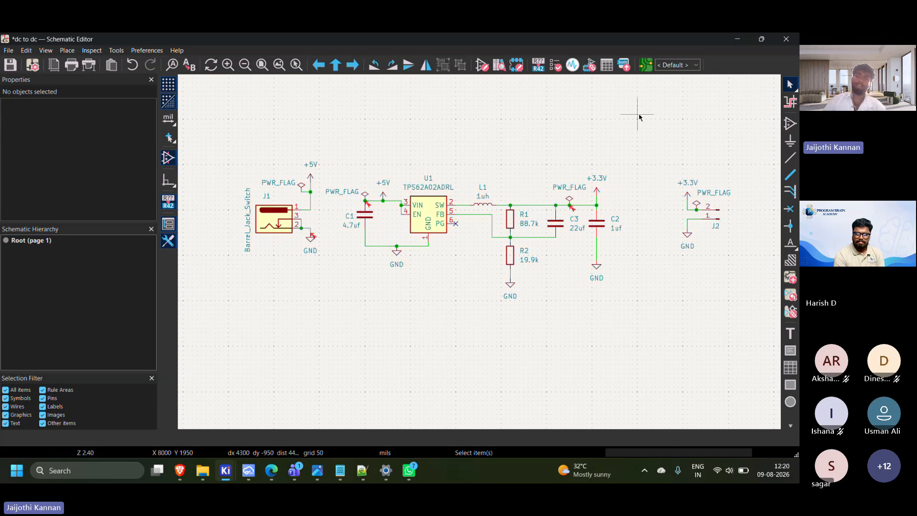
Switch to the PCB Editor, update the board from the schematic and place the imported footprints near the middle of the sheet
click(649, 70)
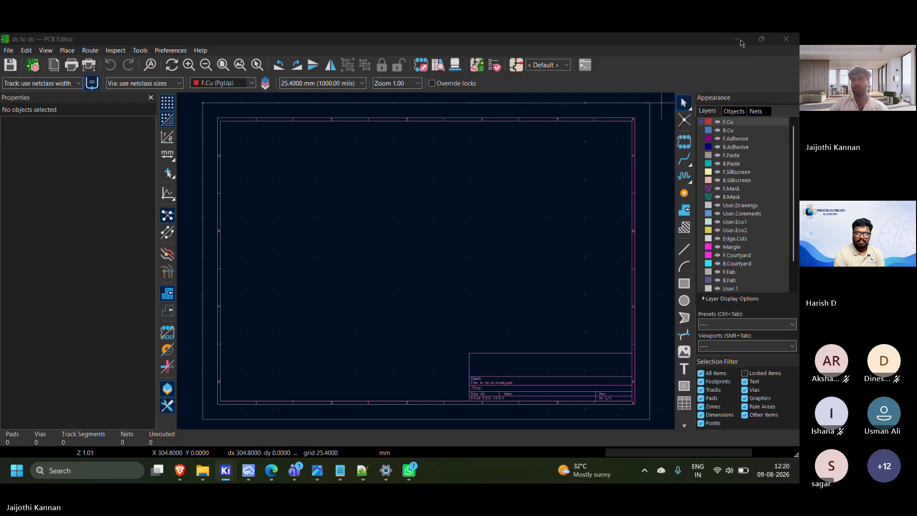
click(740, 40)
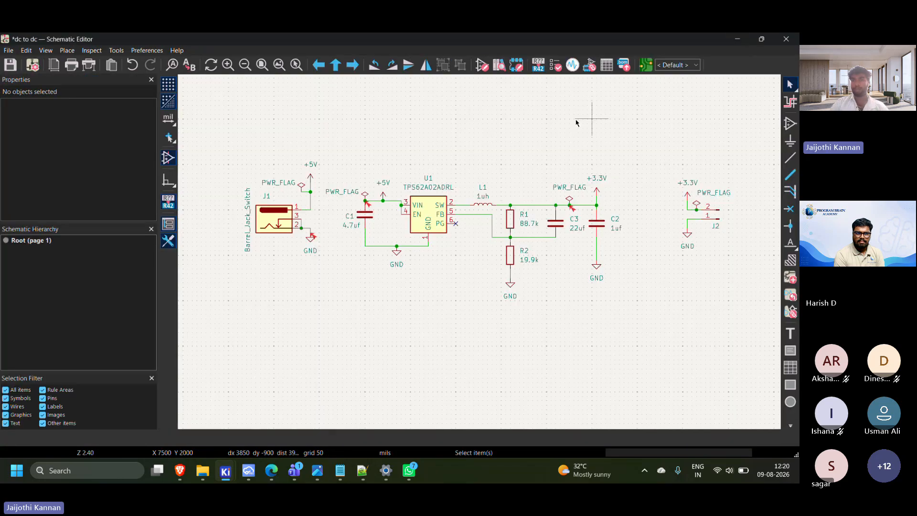
click(648, 69)
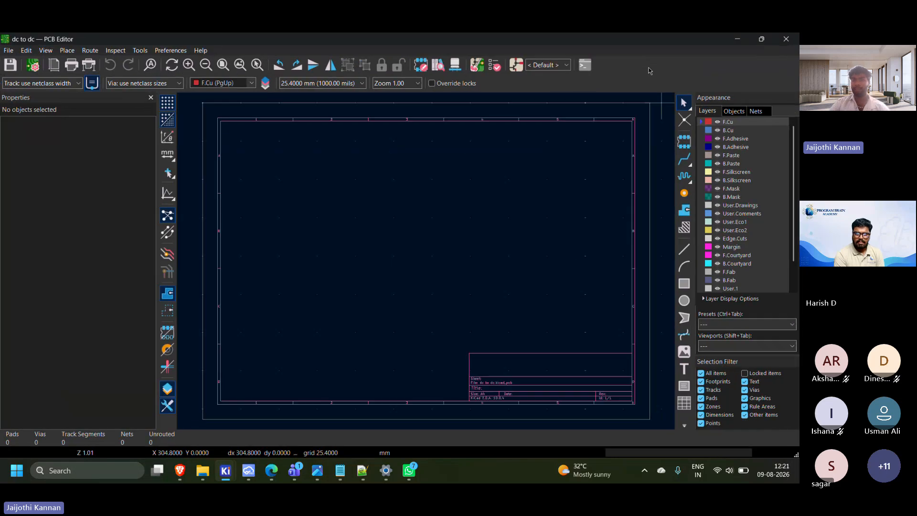
click(478, 66)
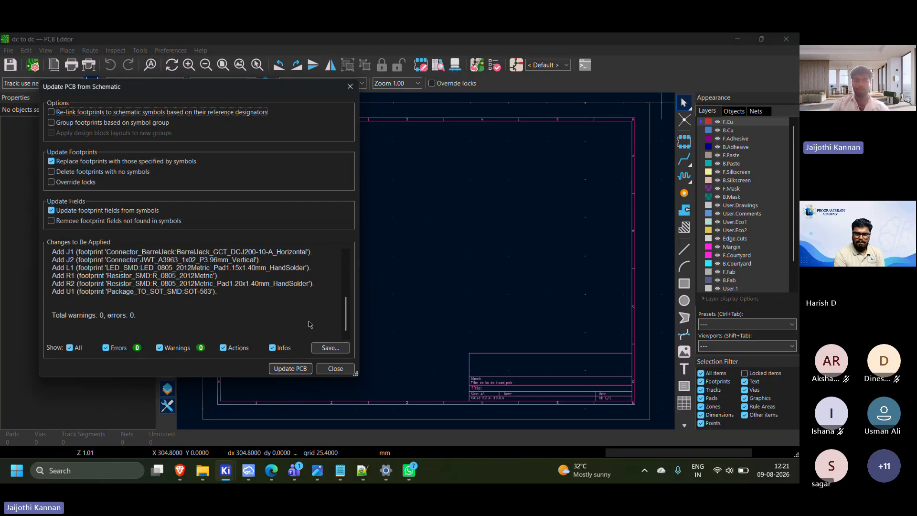
click(290, 373)
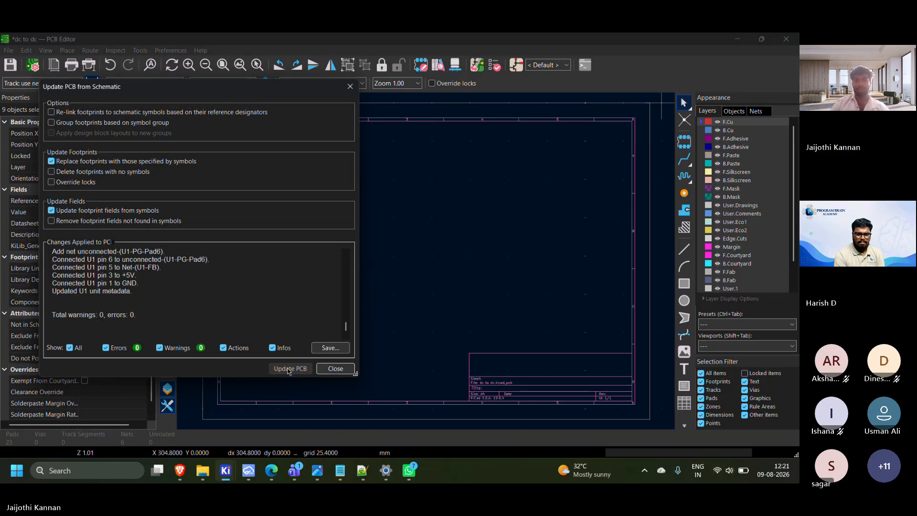
click(335, 368)
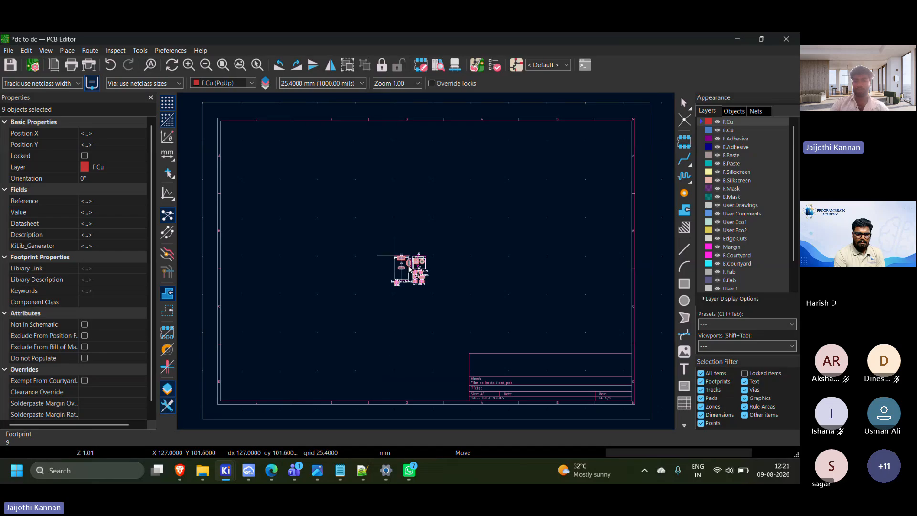
scroll(397, 215, up, 2)
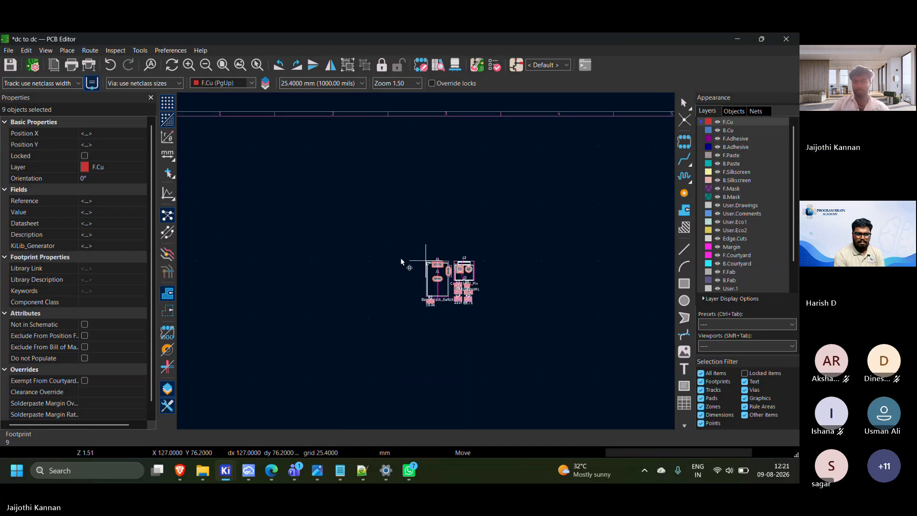
click(372, 243)
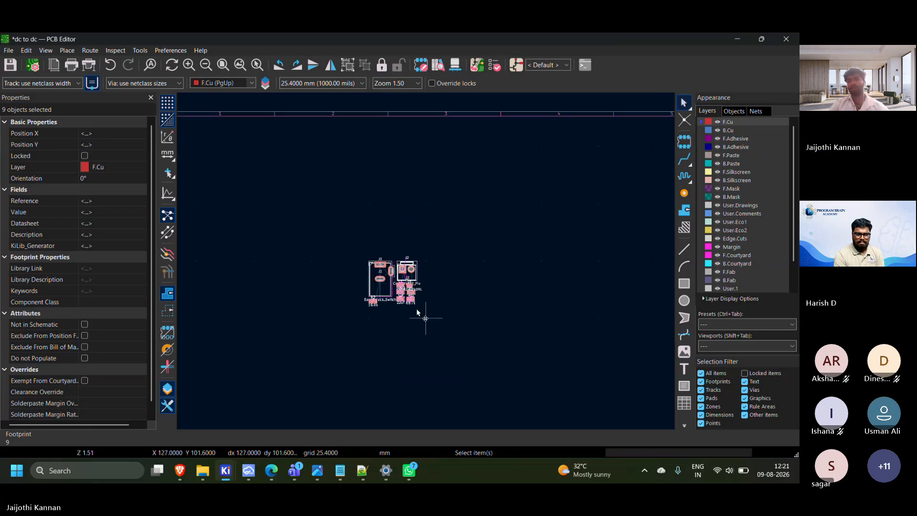
Select the J1 barrel jack footprint and examine the placed footprints and their ratsnest connections up close
scroll(423, 315, down, 2)
scroll(428, 263, up, 6)
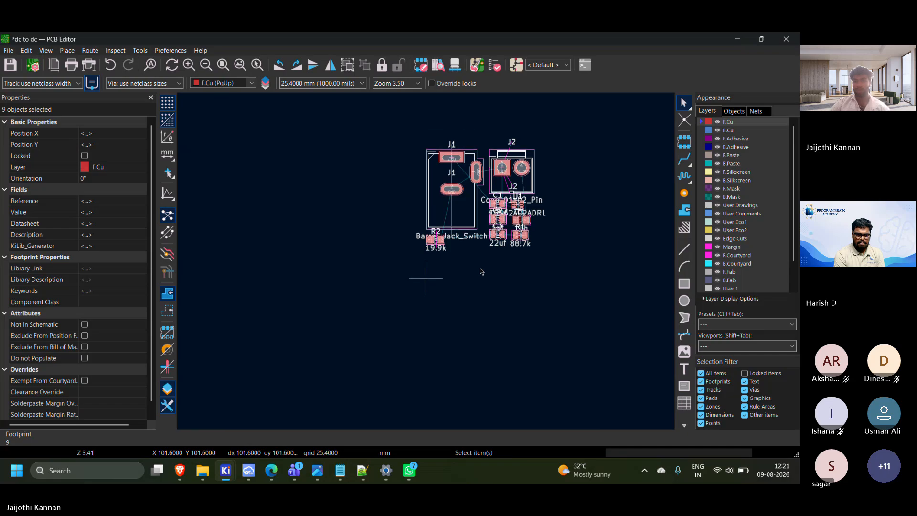
scroll(427, 210, down, 1)
click(440, 231)
click(442, 223)
scroll(424, 264, up, 2)
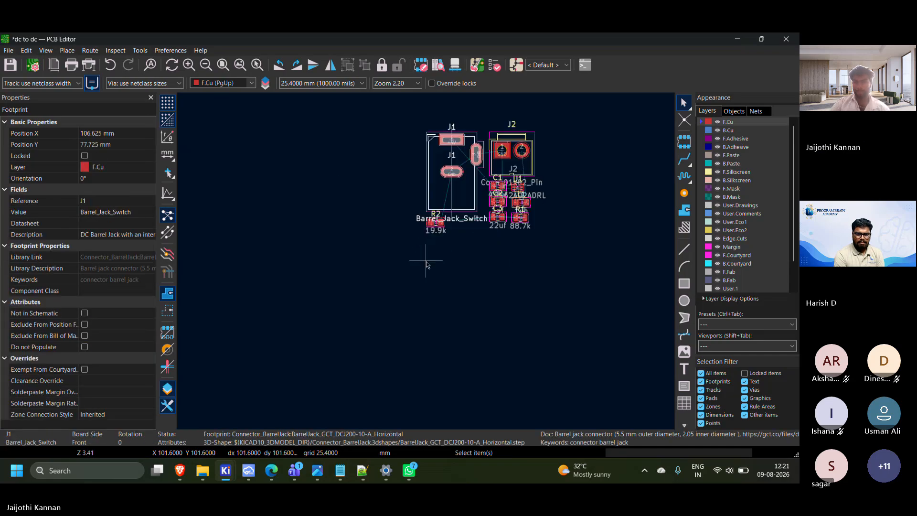
scroll(443, 280, down, 2)
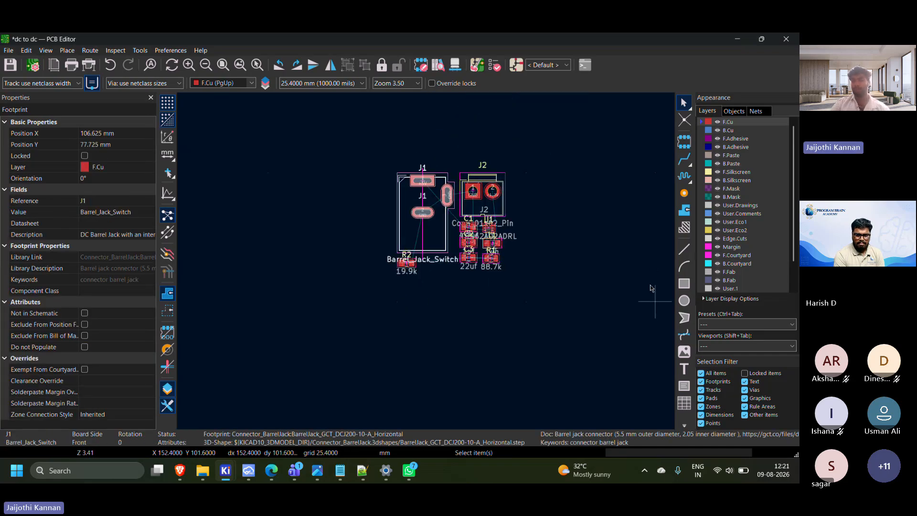
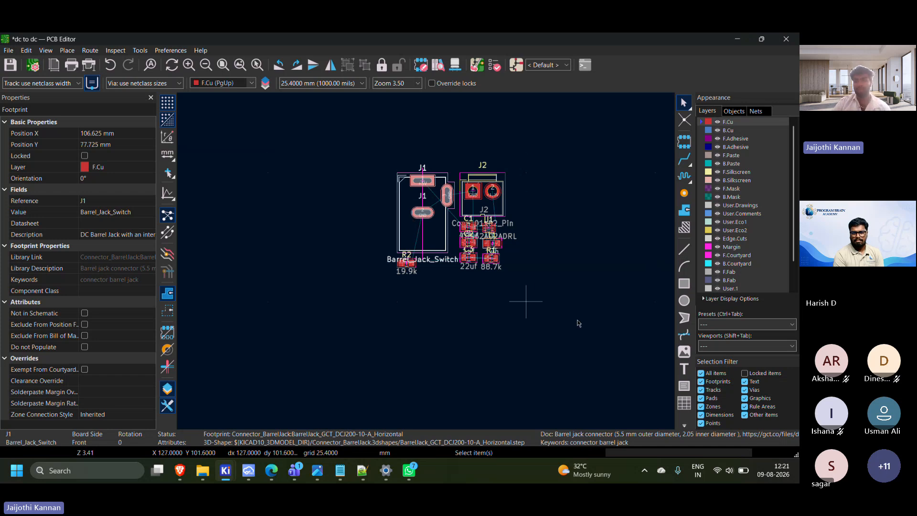
click(689, 287)
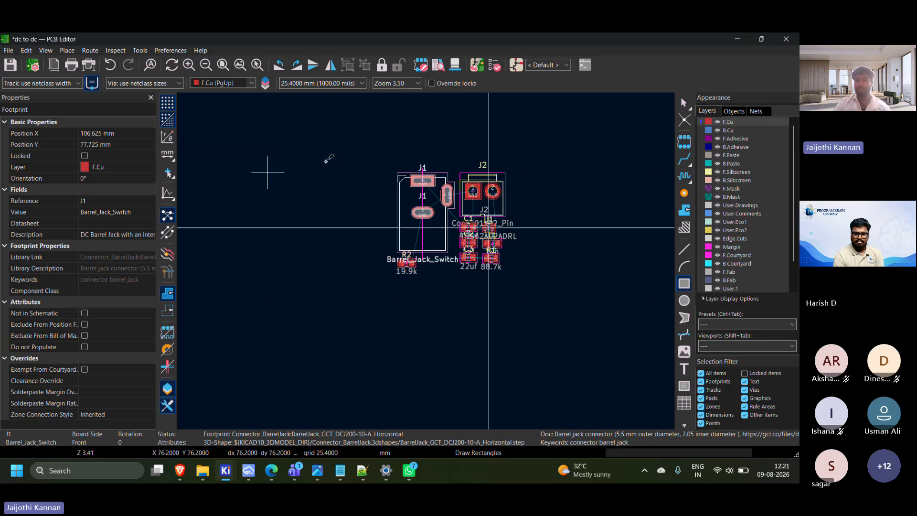
click(336, 164)
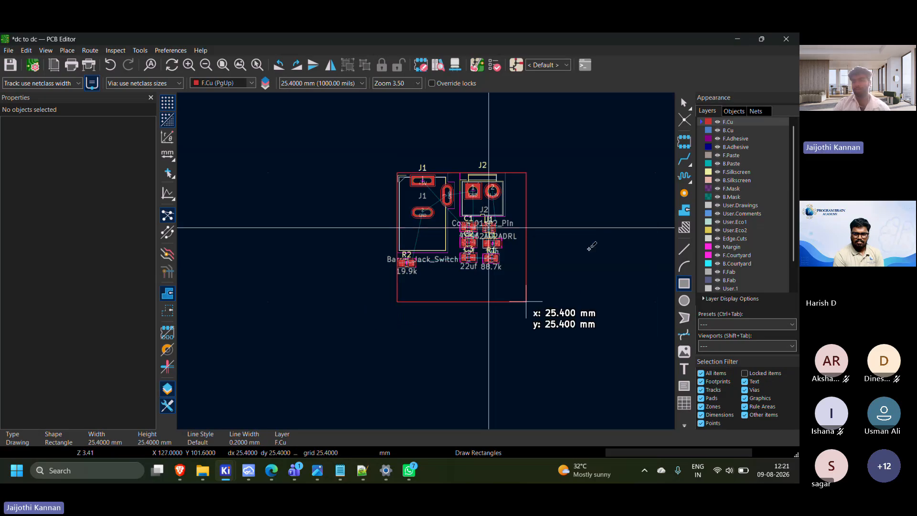
key(Escape)
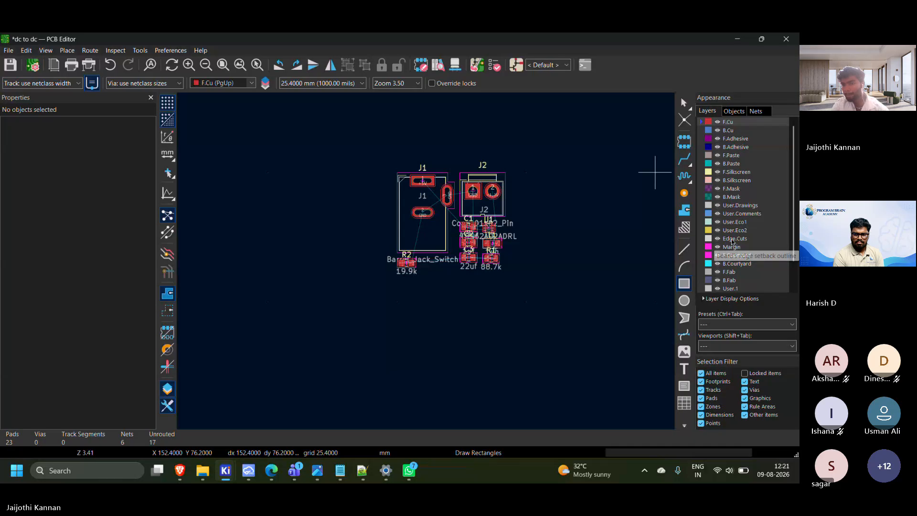
Make Edge.Cuts the active layer and set the grid to 0.0100 mm for drawing the board outline
click(734, 238)
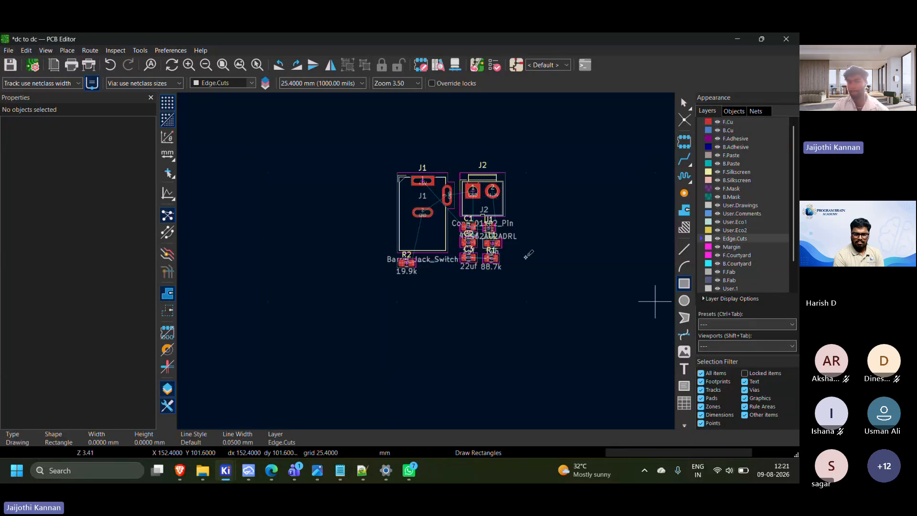
click(335, 205)
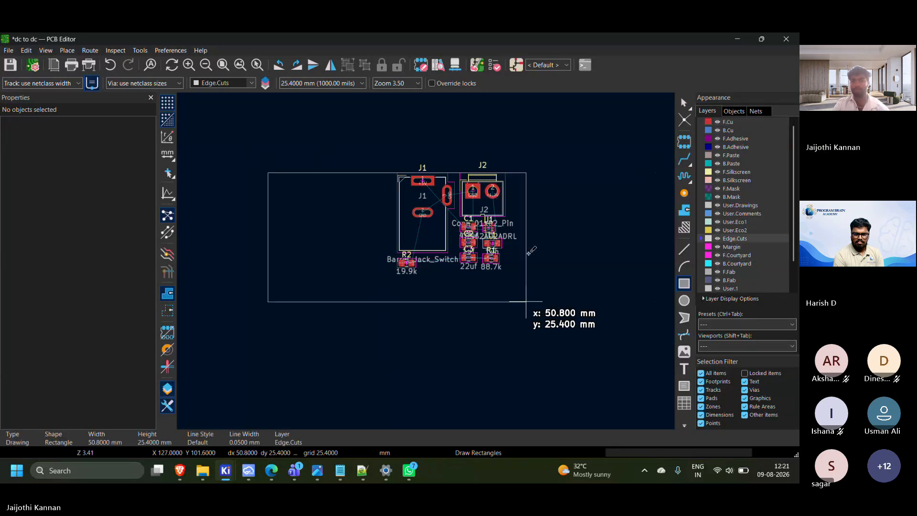
key(Escape)
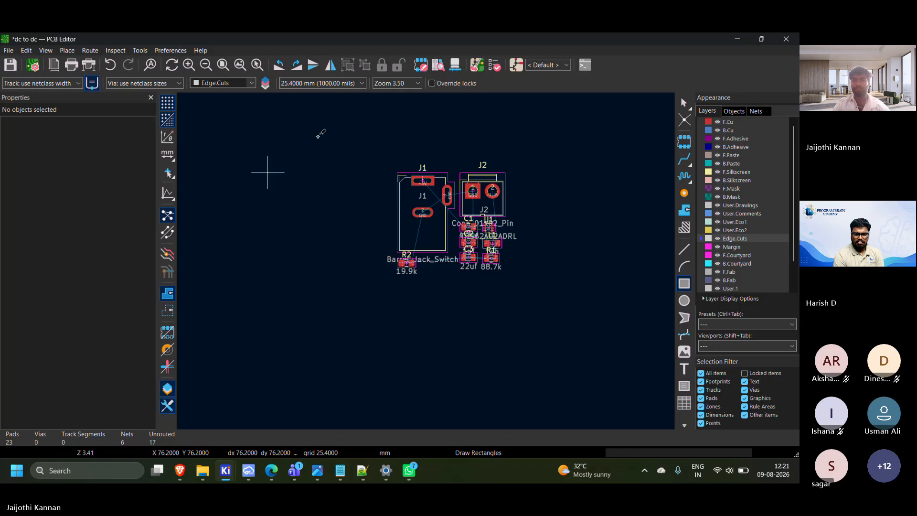
scroll(315, 135, down, 4)
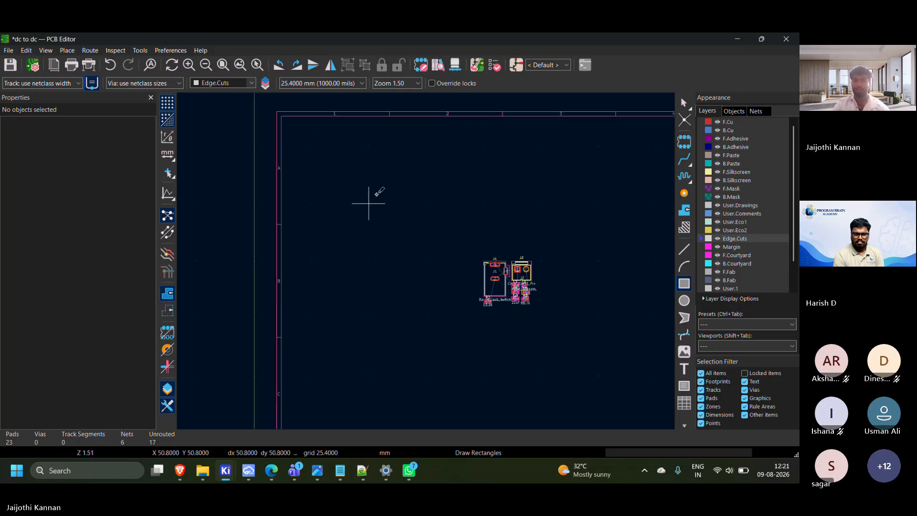
click(323, 83)
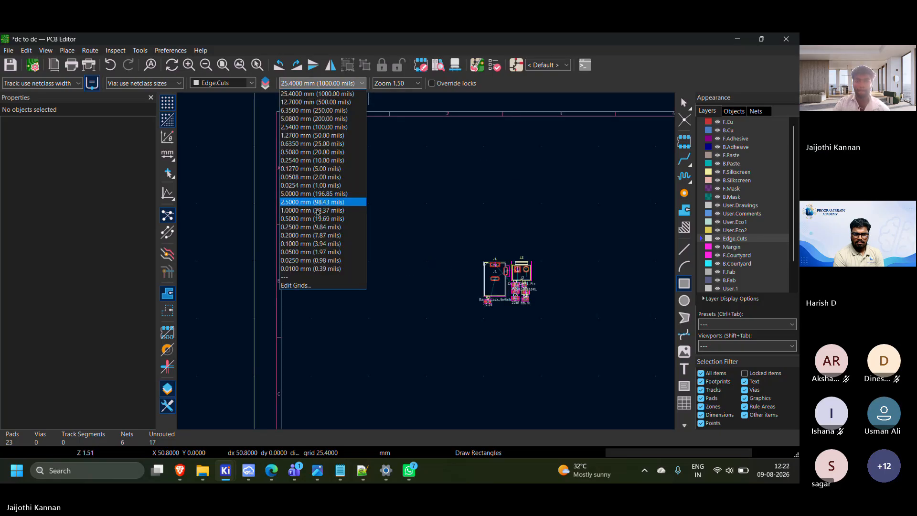
click(311, 269)
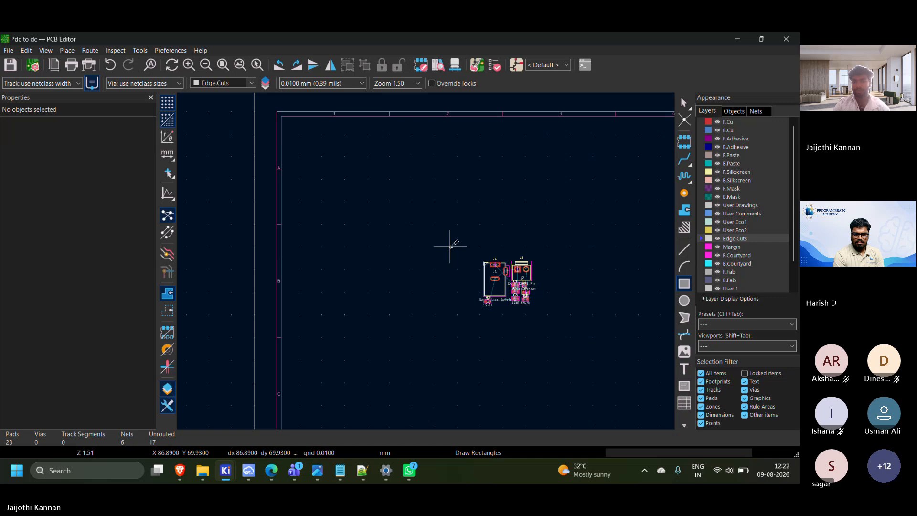
click(450, 247)
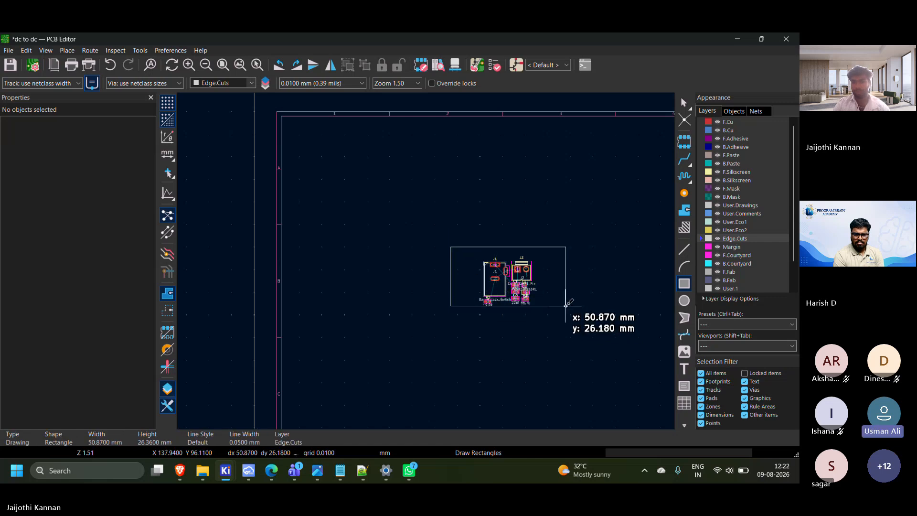
key(Escape)
middle_drag(541, 300, 470, 216)
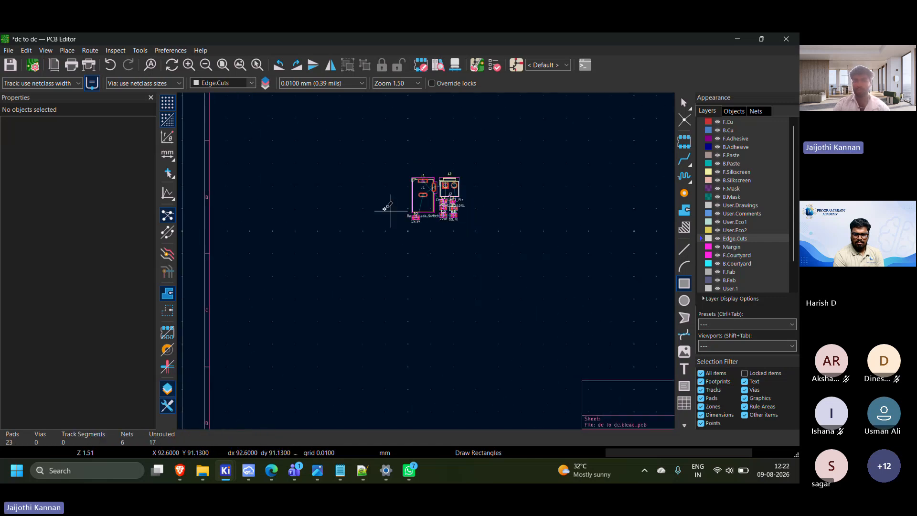
middle_drag(378, 202, 356, 185)
scroll(436, 293, up, 2)
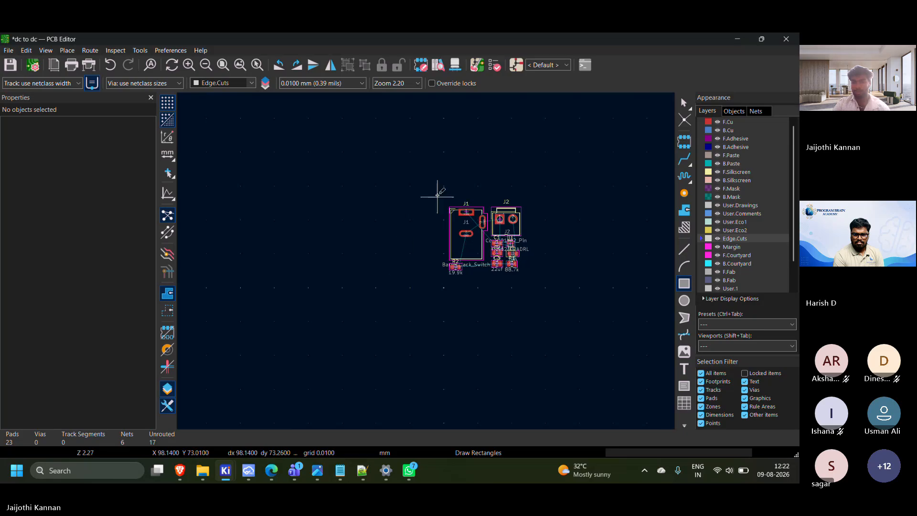
click(436, 214)
key(Escape)
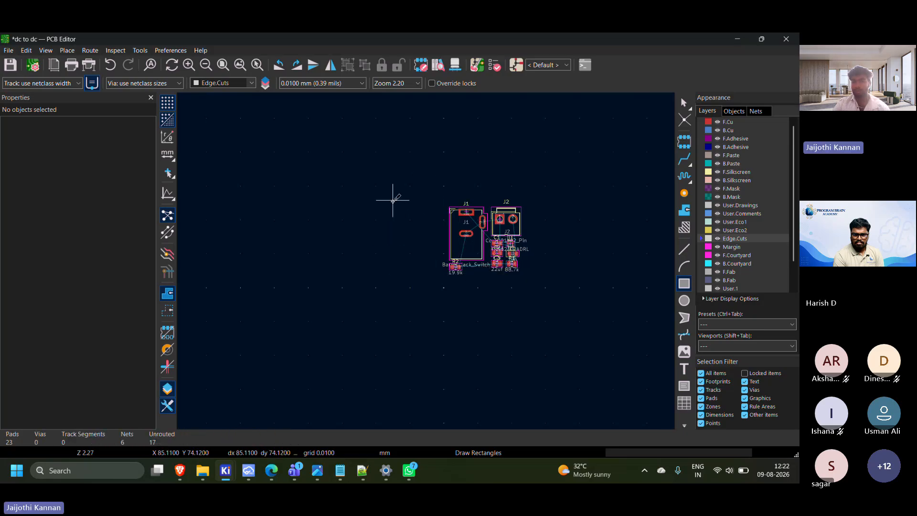
Draw a rectangular board outline about 50.6 by 24.9 mm around the footprints on the Edge.Cuts layer
click(393, 201)
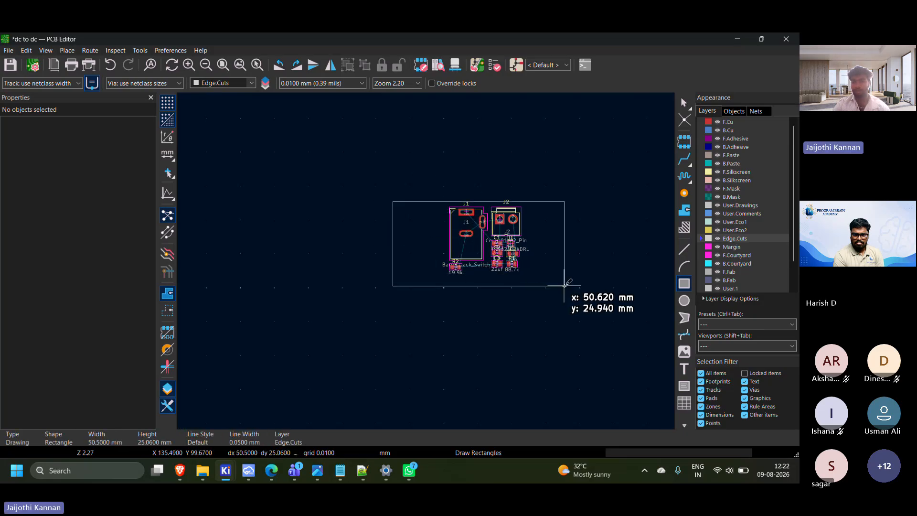
click(564, 286)
key(Escape)
scroll(425, 260, up, 4)
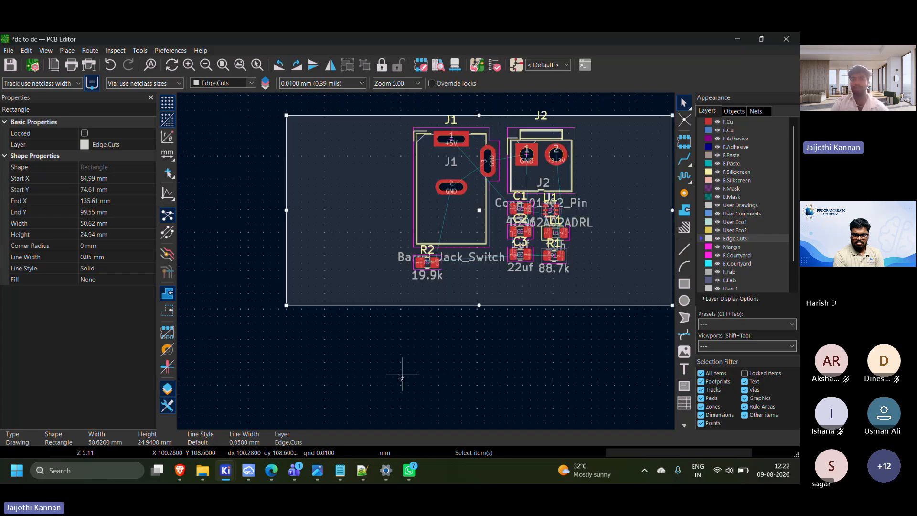
middle_drag(399, 376, 339, 385)
click(346, 389)
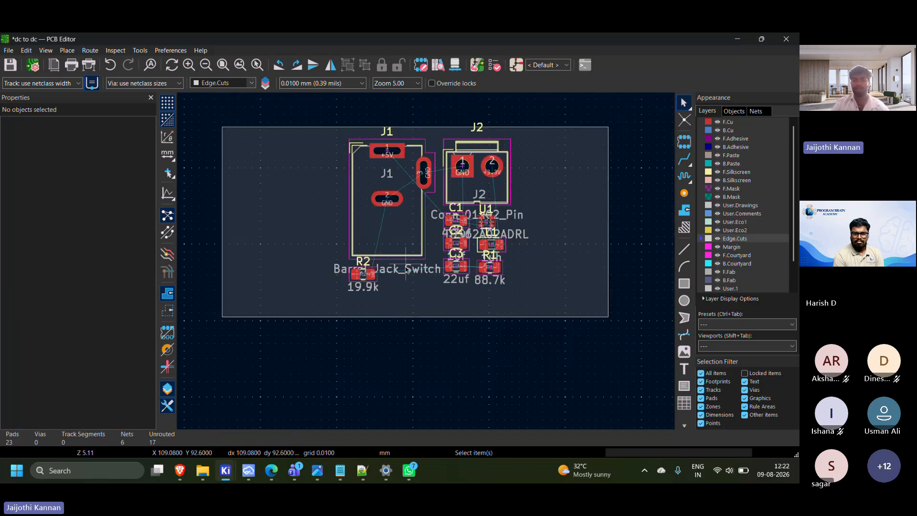
Move the J1 barrel jack to the left edge of the board outline and rotate it 90° clockwise
click(389, 242)
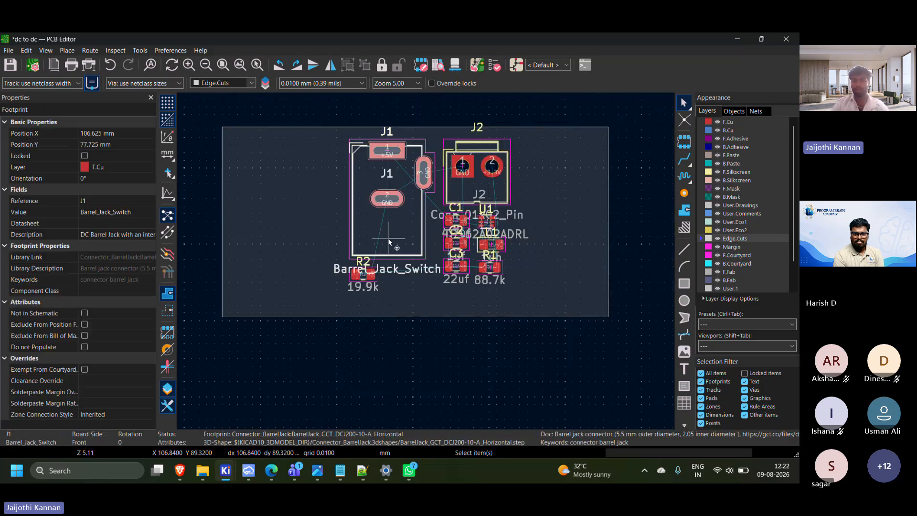
double_click(361, 233)
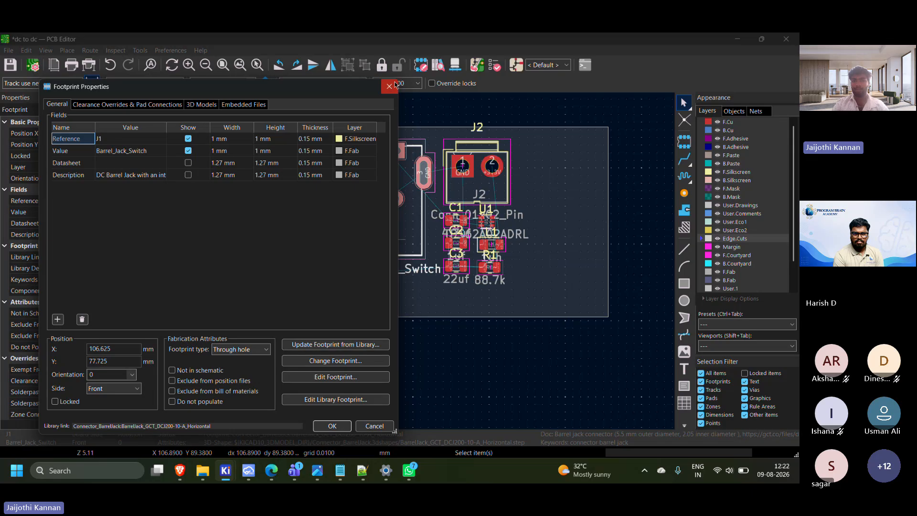
click(390, 86)
drag(386, 201, 244, 205)
key(r)
key(r)
key(r)
Move connector J2 to the board's right edge, flip it to the back side and rotate it to -90°
drag(486, 194, 510, 182)
click(486, 148)
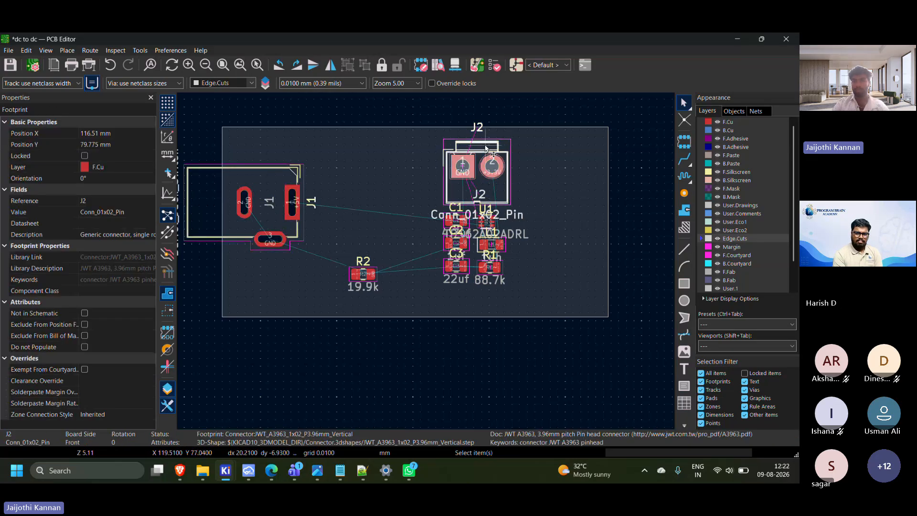
drag(486, 148, 593, 247)
key(f)
key(r)
key(r)
key(r)
Move U1 up and left, clear of C1 and L1, to about X 109.7, Y 81.8 mm and rotate it to 90°
middle_drag(401, 269, 493, 260)
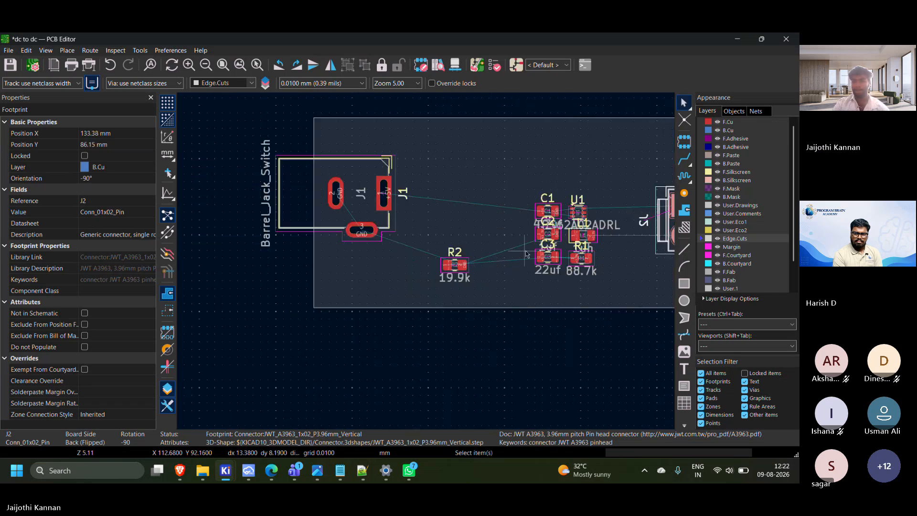
scroll(527, 253, up, 1)
scroll(447, 261, up, 3)
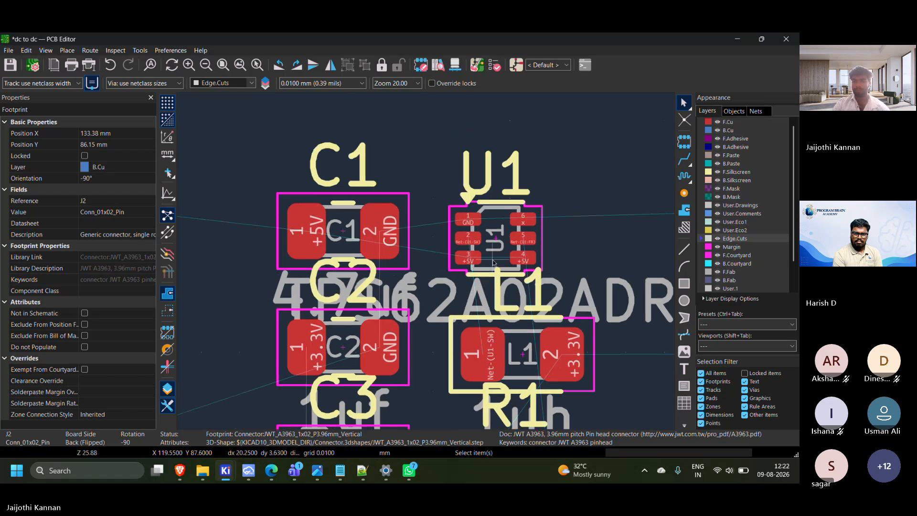
click(460, 252)
scroll(460, 252, down, 2)
middle_drag(448, 269, 542, 273)
drag(543, 274, 361, 172)
key(r)
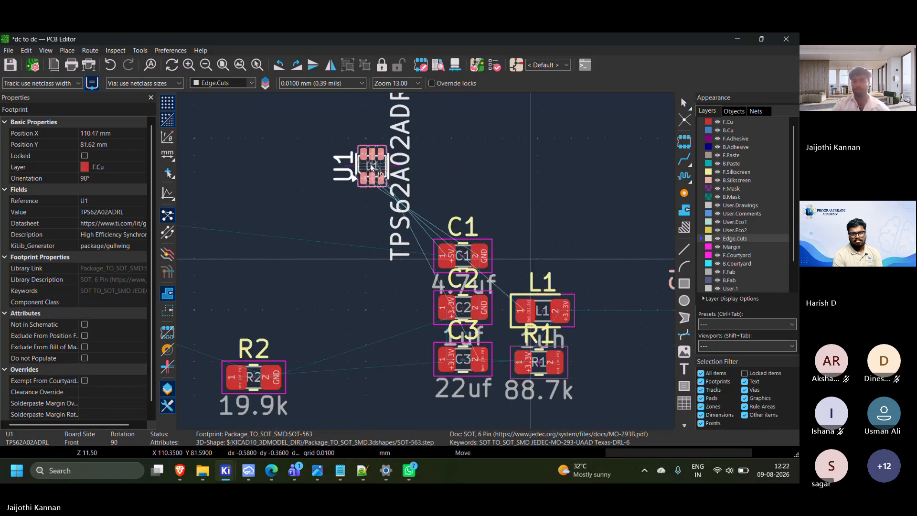
click(361, 172)
double_click(389, 164)
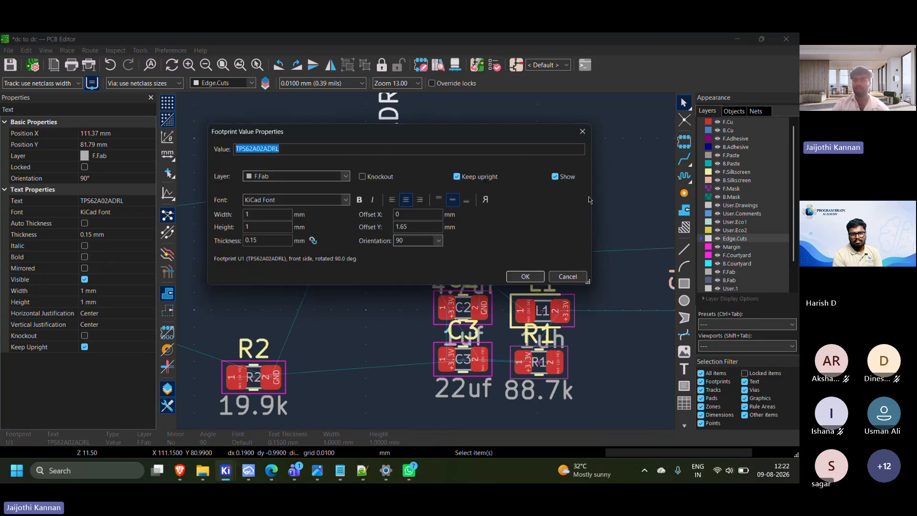
click(573, 276)
click(364, 174)
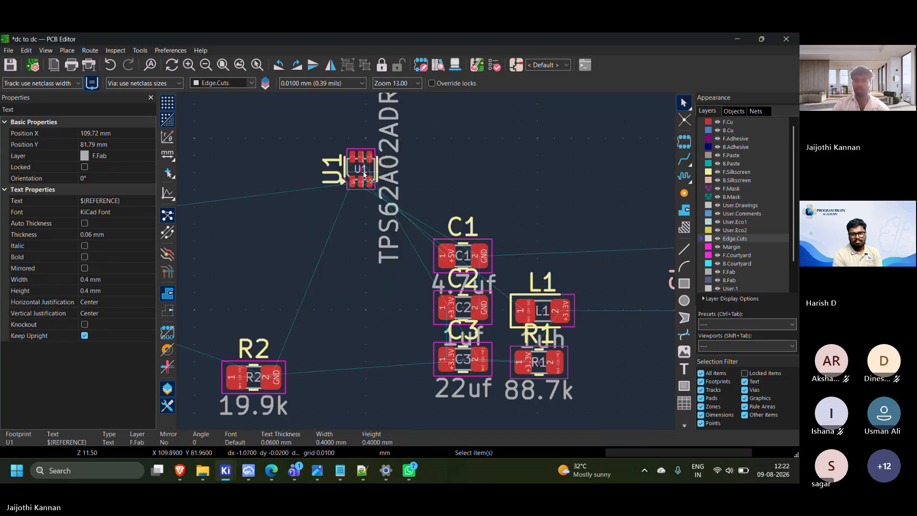
double_click(364, 174)
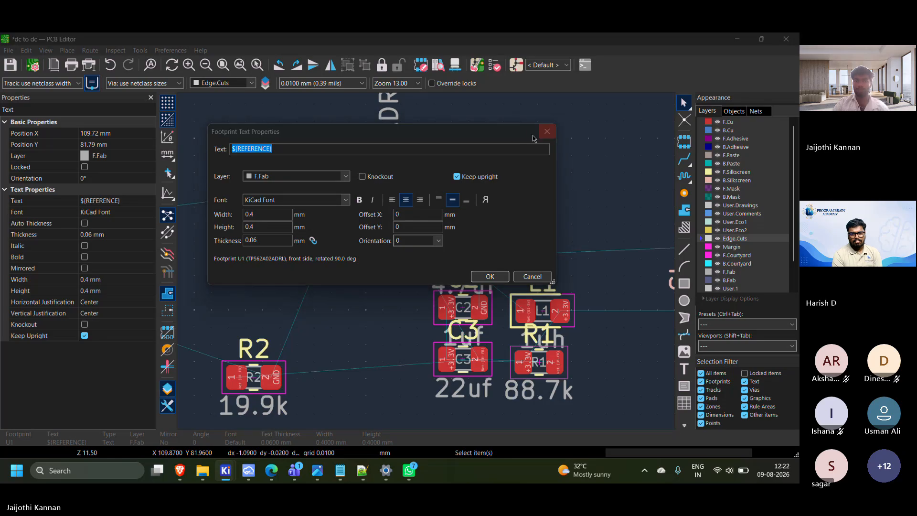
click(546, 131)
scroll(426, 264, up, 3)
click(457, 256)
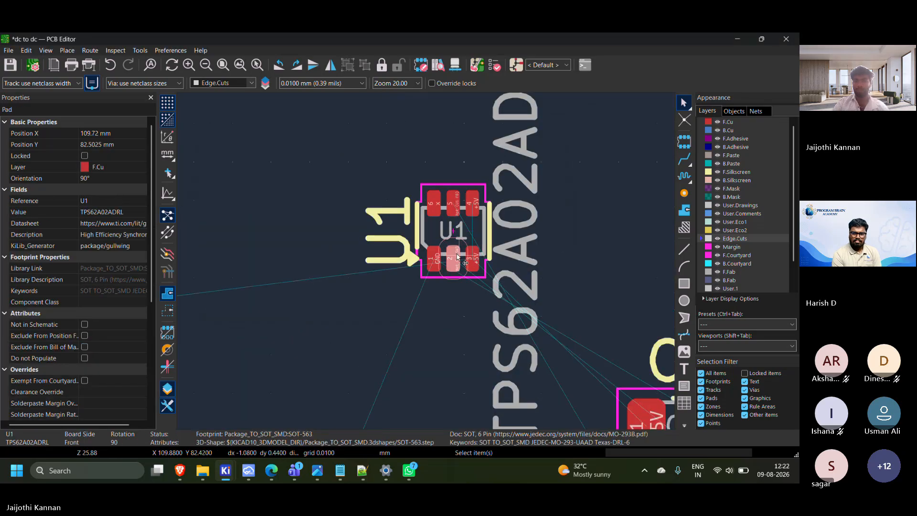
double_click(452, 258)
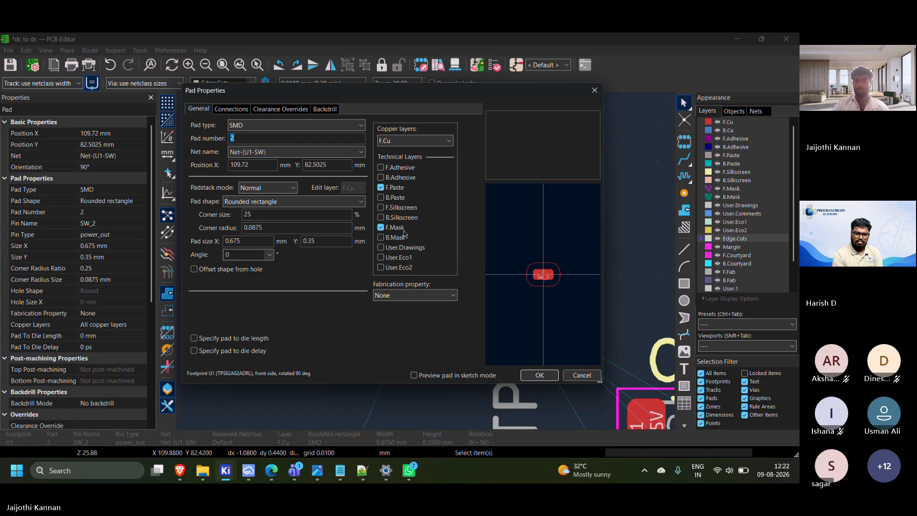
key(Escape)
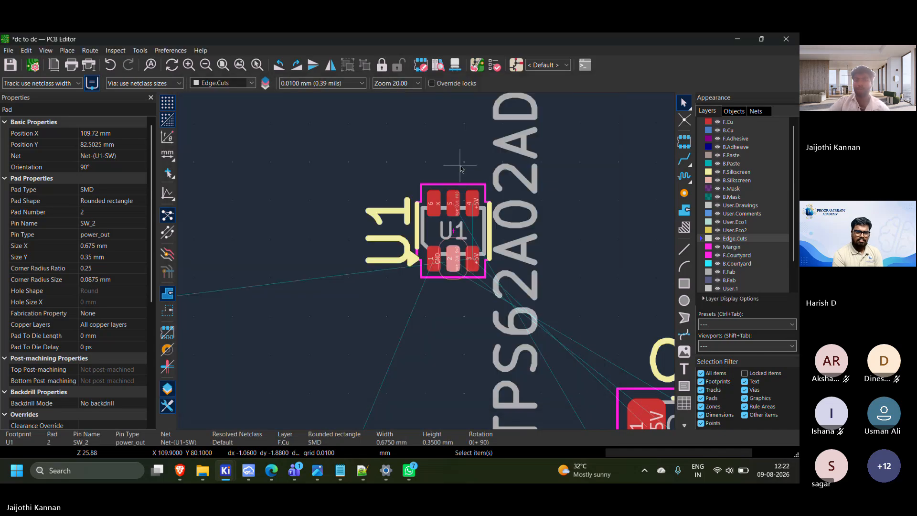
Hide the value text of the U1 footprint on the board
click(439, 238)
double_click(433, 242)
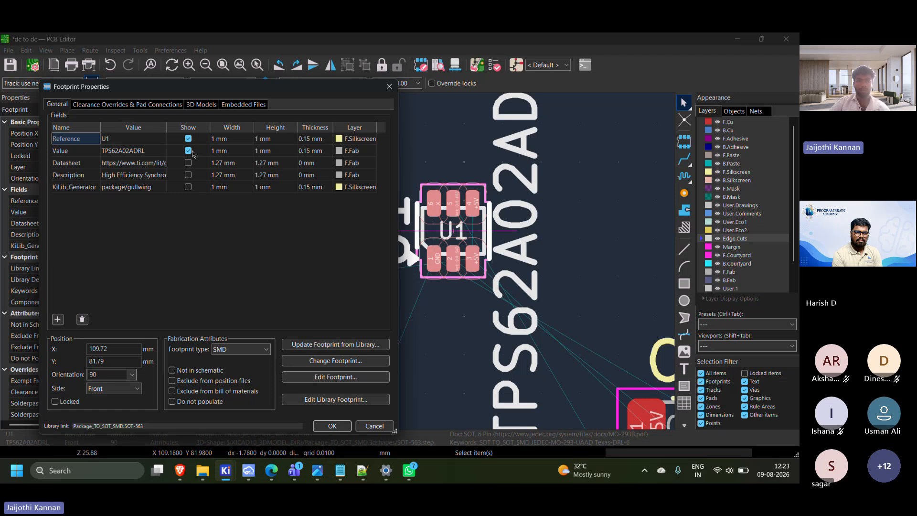
click(332, 426)
scroll(436, 360, down, 3)
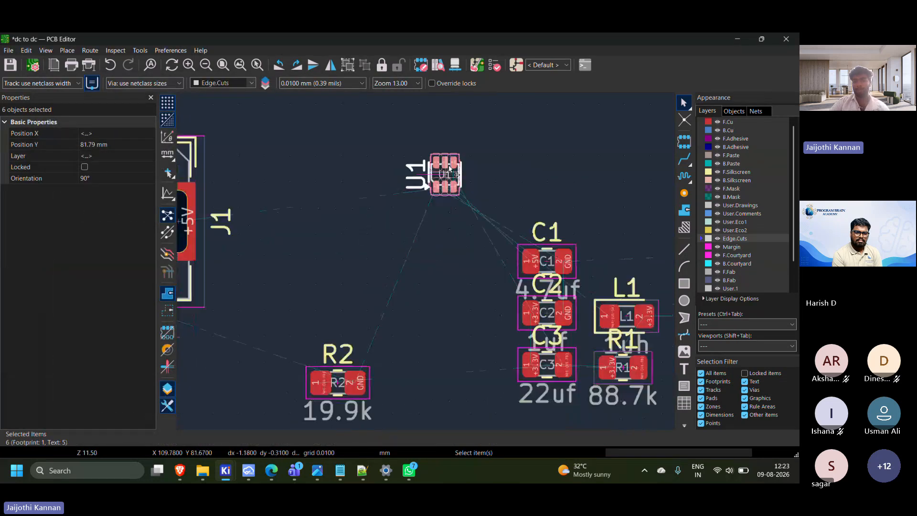
Place capacitor C1 directly above U1 at about X 109.5, Y 78.5 mm, rotated to 180°
click(557, 241)
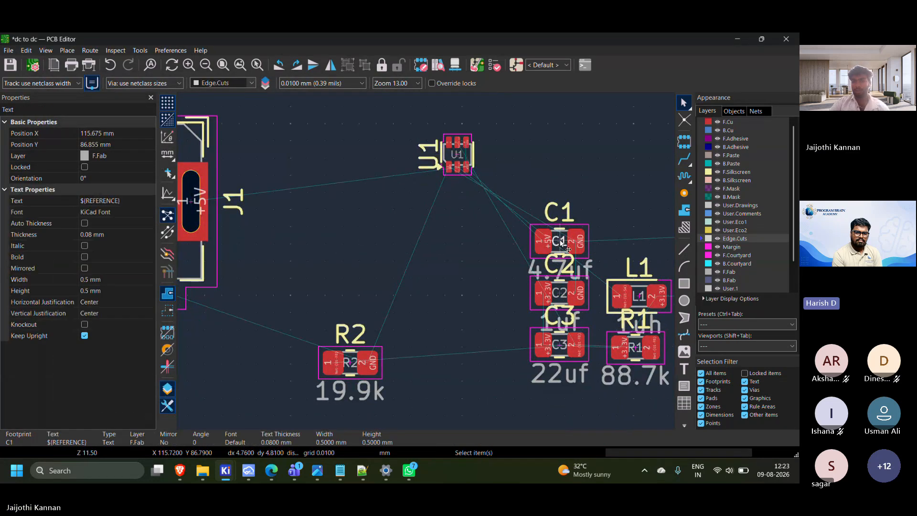
click(558, 241)
drag(557, 241, 523, 114)
key(r)
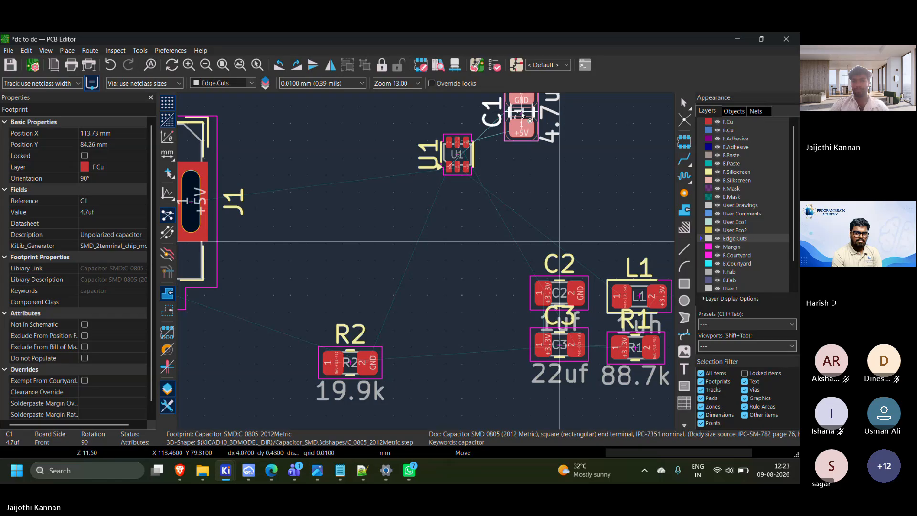
key(r)
click(524, 114)
scroll(307, 391, down, 2)
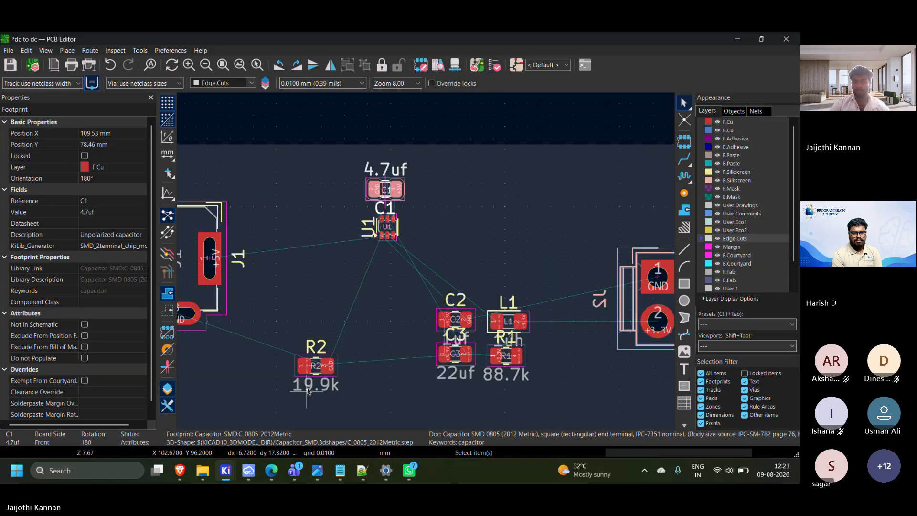
Move resistor R2 close beside U1, on the side facing J2, and rotate it 90° clockwise
click(317, 378)
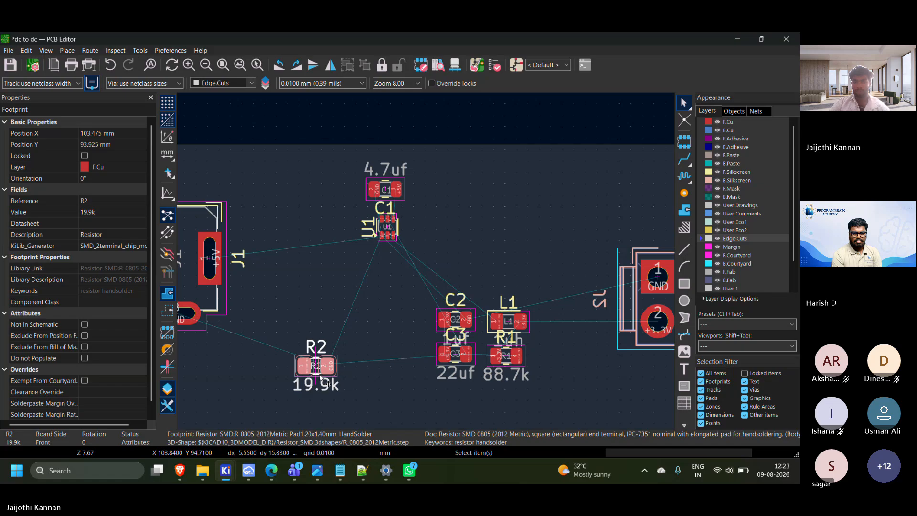
drag(322, 379, 435, 241)
key(r)
key(r)
key(r)
scroll(459, 325, up, 4)
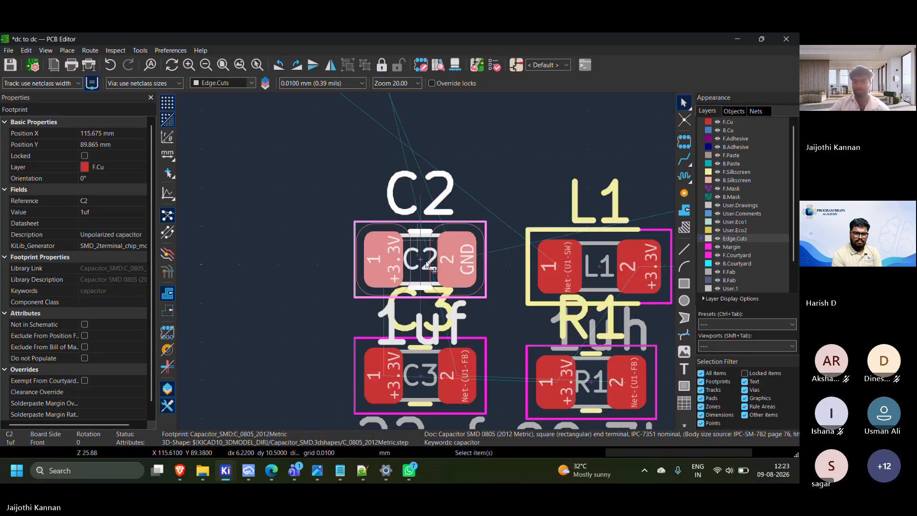
Place capacitor C2 directly below R2 at about X 114.0, Y 85.9 mm, rotated to 90°
scroll(425, 268, down, 6)
drag(427, 266, 414, 235)
key(r)
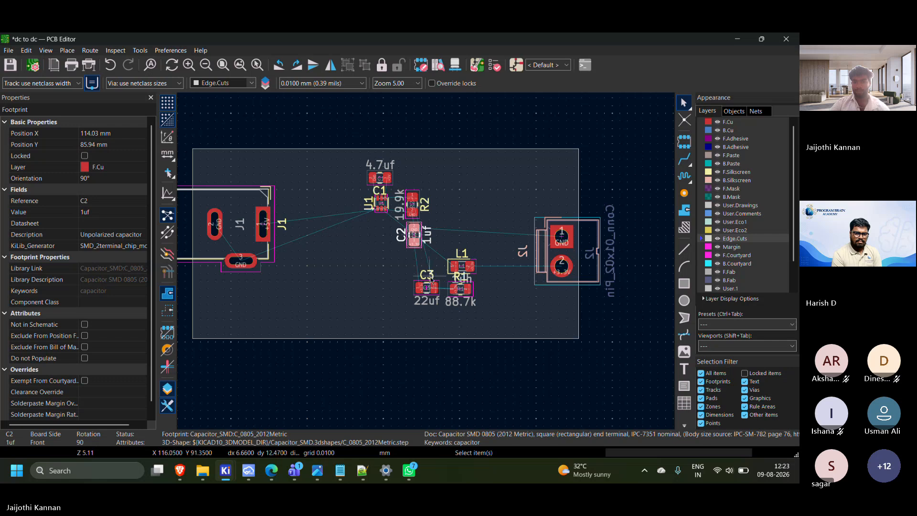
Place capacitor C3 below U1 and level with C2, at about X 110.5, Y 85.95 mm, rotated to 90°
click(429, 277)
scroll(432, 279, up, 2)
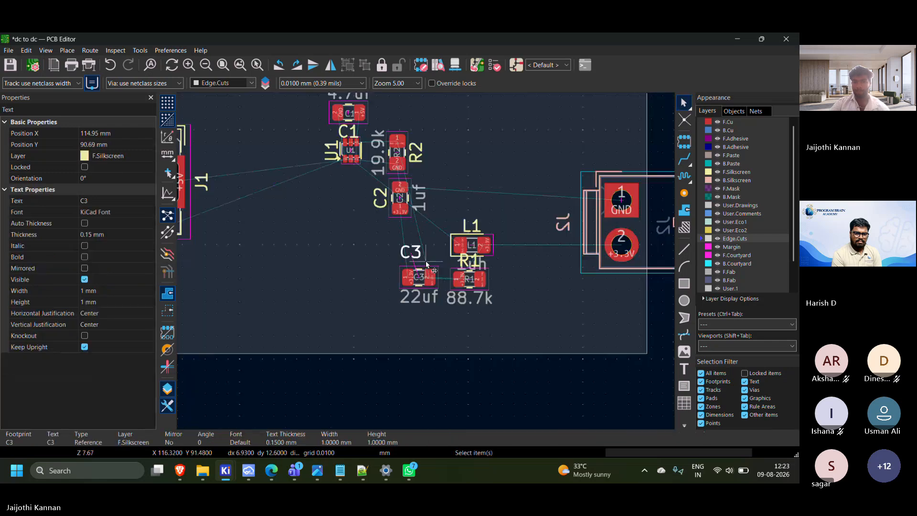
scroll(426, 262, up, 2)
scroll(425, 268, down, 1)
drag(430, 279, 310, 222)
middle_drag(306, 217, 373, 378)
drag(373, 377, 404, 337)
key(r)
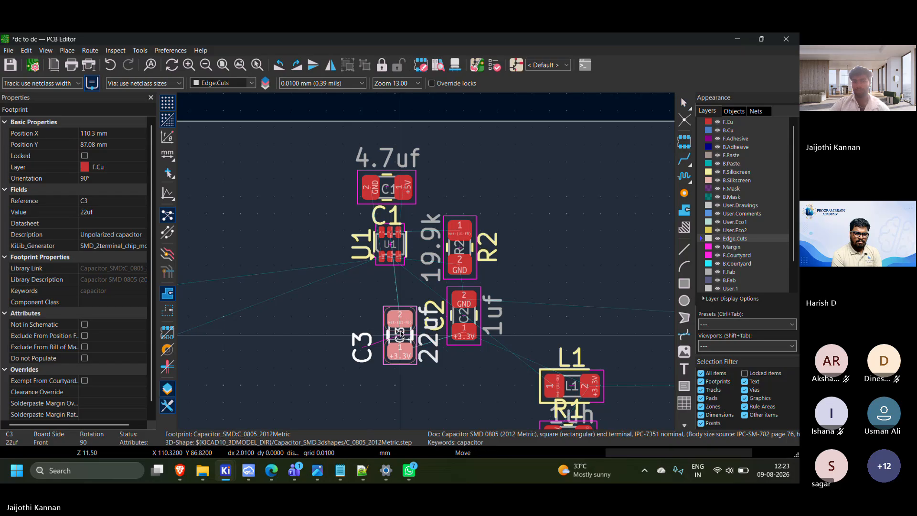
scroll(442, 345, down, 5)
scroll(426, 261, up, 6)
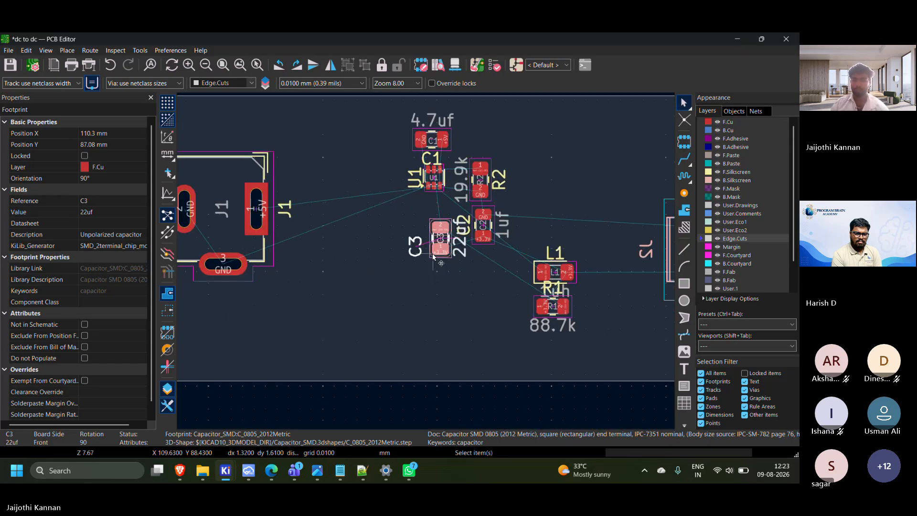
click(433, 237)
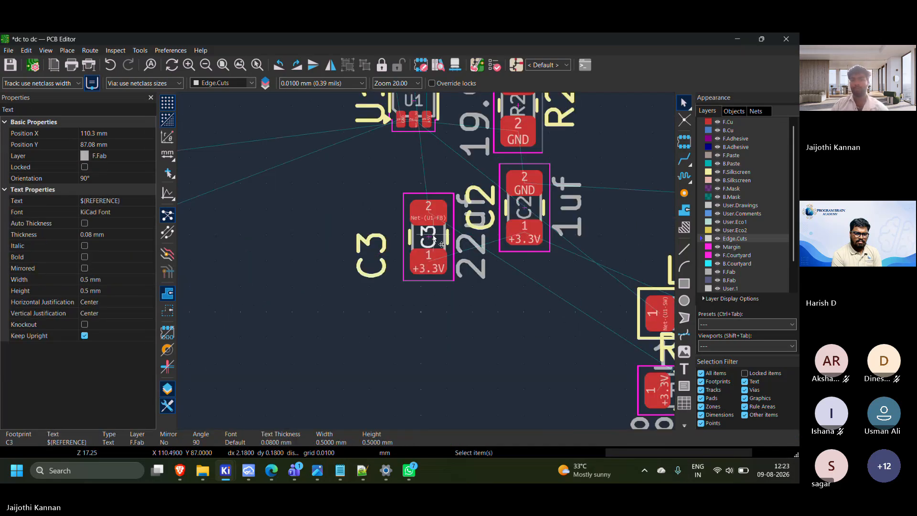
drag(436, 238, 434, 211)
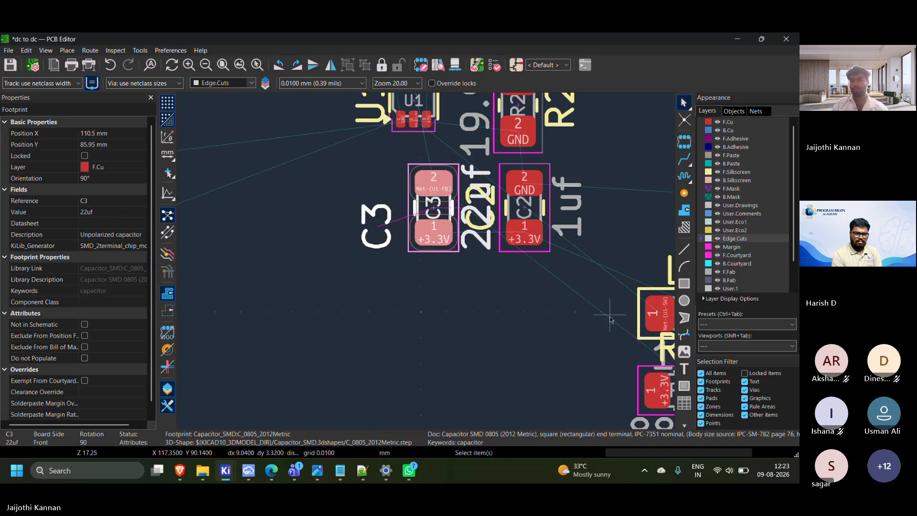
scroll(610, 319, down, 2)
click(482, 257)
scroll(483, 257, down, 4)
middle_drag(428, 263, 444, 280)
scroll(444, 281, up, 3)
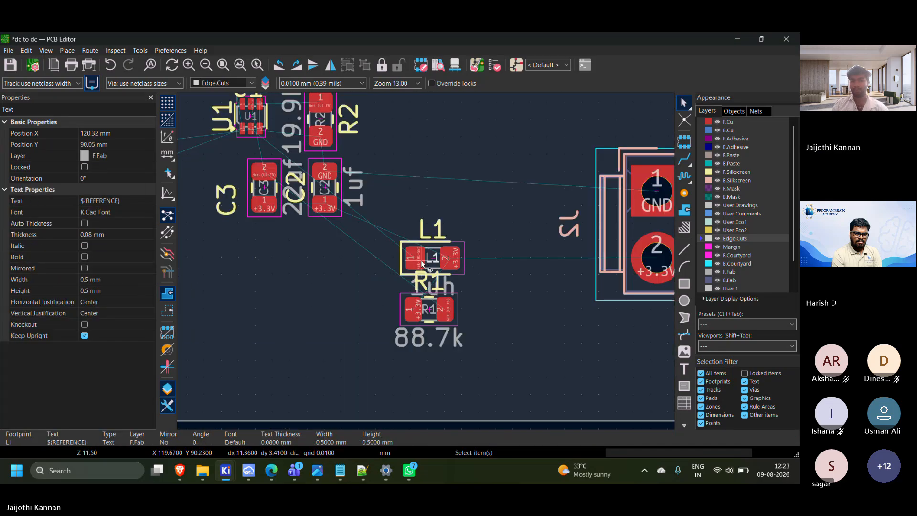
drag(433, 259, 520, 287)
middle_drag(440, 273, 536, 303)
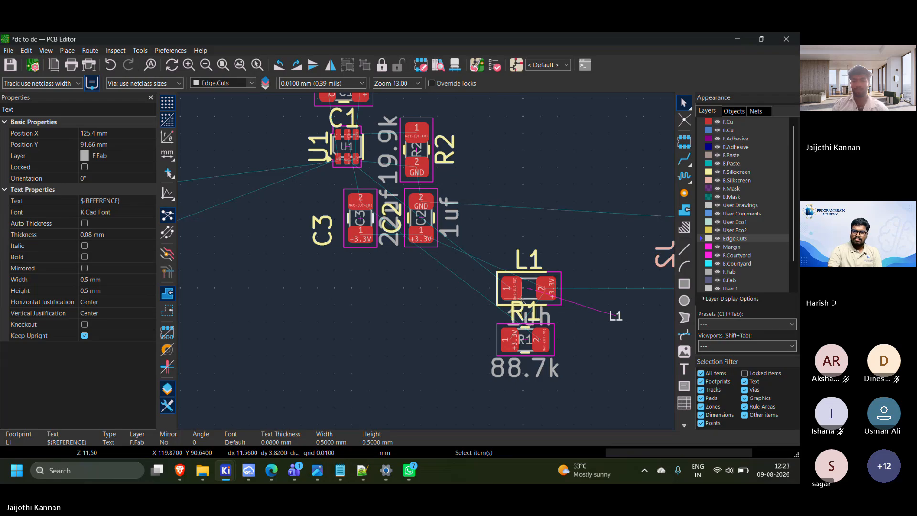
key(ctrl+z)
Place inductor L1 beside C3 on the side facing J1, at about X 108.2, Y 85.9 mm, rotated to 90°
click(531, 305)
drag(530, 298, 321, 219)
key(r)
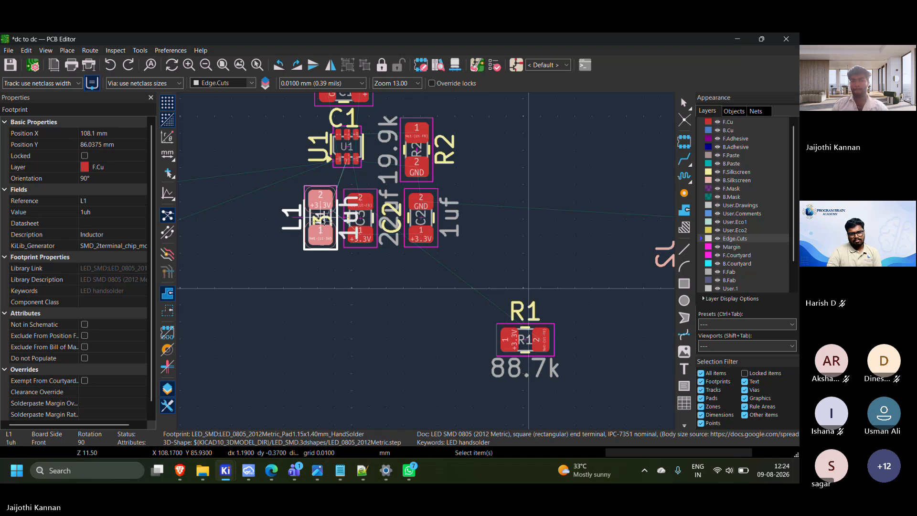
click(323, 221)
key(e)
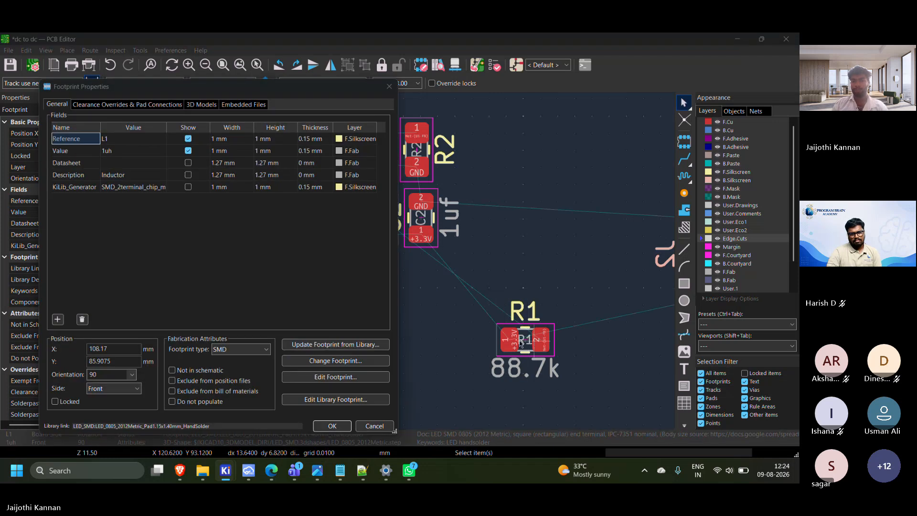
click(378, 427)
Place resistor R1 beside U1 on the side facing J1, at about X 105.1, Y 82.0 mm, rotated to 90°
click(527, 337)
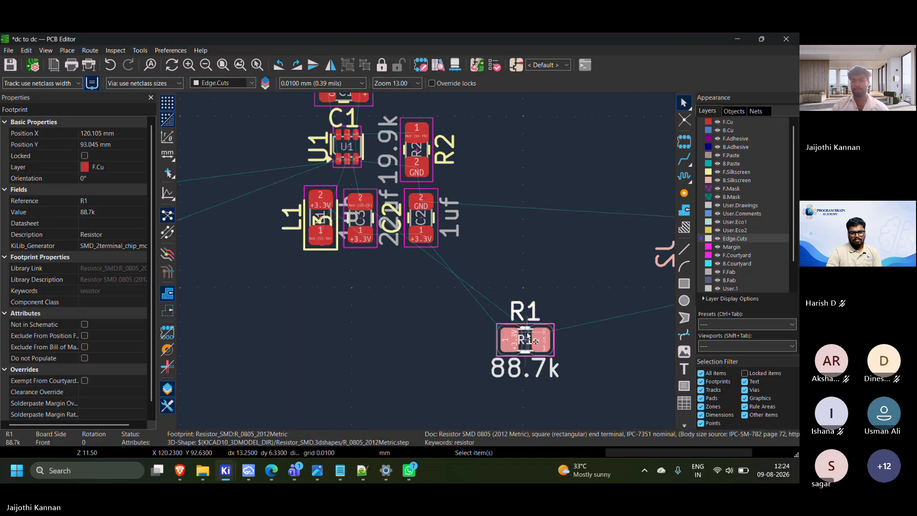
drag(527, 337, 278, 163)
key(r)
click(279, 162)
scroll(279, 162, down, 5)
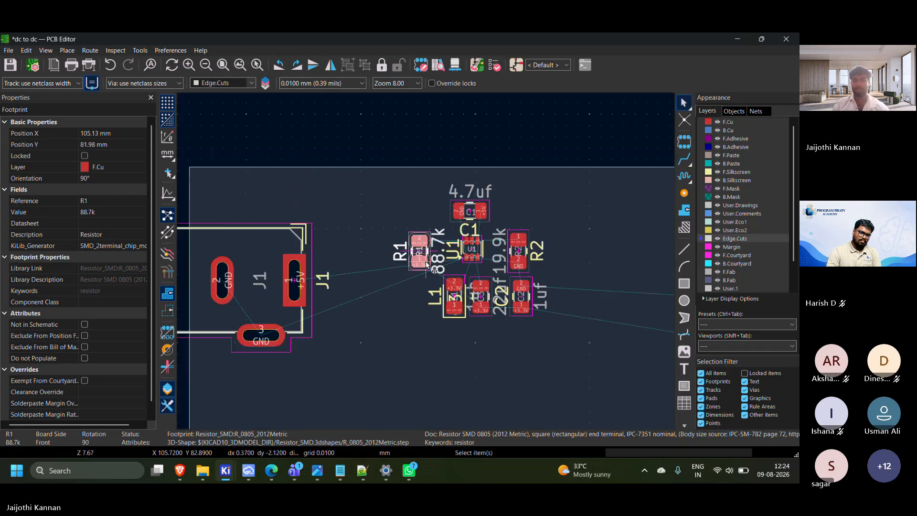
scroll(460, 344, up, 2)
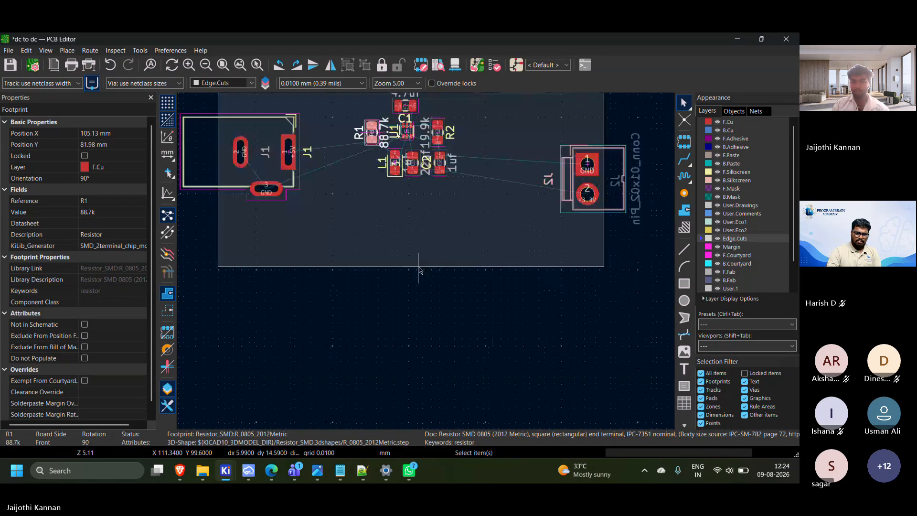
Shrink the rectangular board outline to about 38.7 mm wide and 19.1 mm high, pulling in its lower and J2-side edges
click(418, 266)
drag(413, 266, 414, 223)
middle_drag(423, 242, 434, 307)
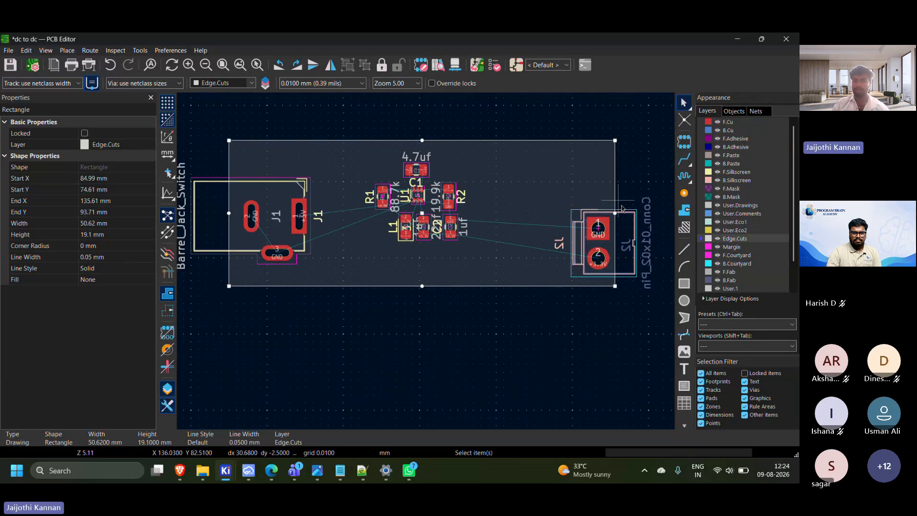
drag(615, 213, 524, 213)
Shift the group of parts around U1 closer to J1, and move connector J2 inside the outline to about X 117.3, Y 82.1 mm
drag(333, 153, 520, 272)
drag(417, 197, 373, 206)
drag(555, 195, 659, 306)
drag(598, 259, 477, 230)
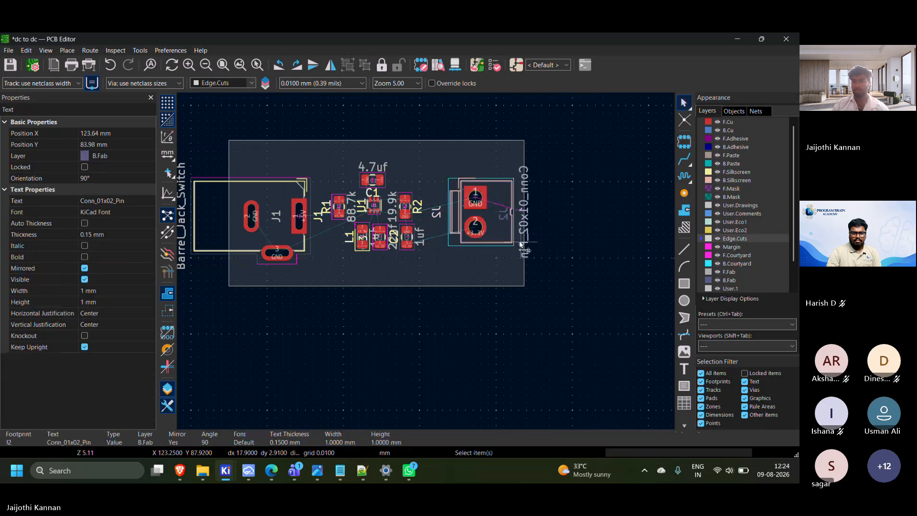
Hide the Conn_01x02_Pin value text of the J2 footprint on the board
click(515, 223)
double_click(493, 224)
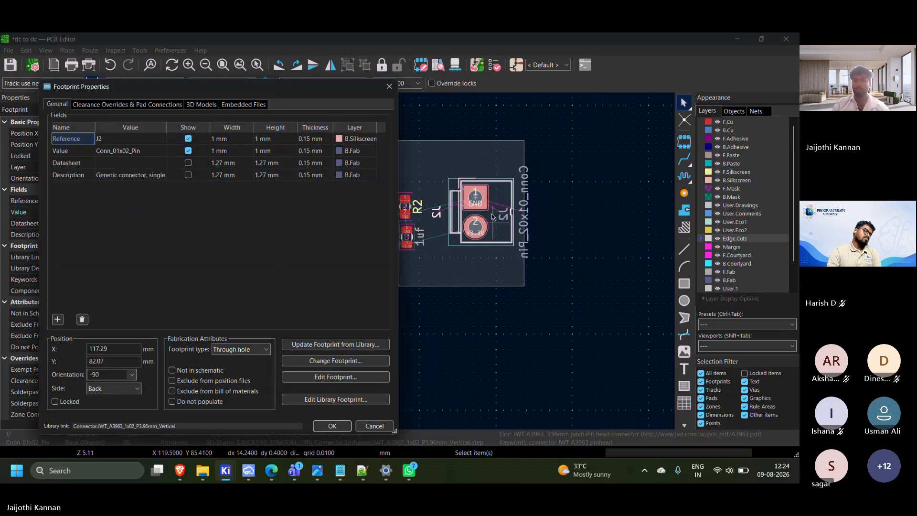
click(188, 151)
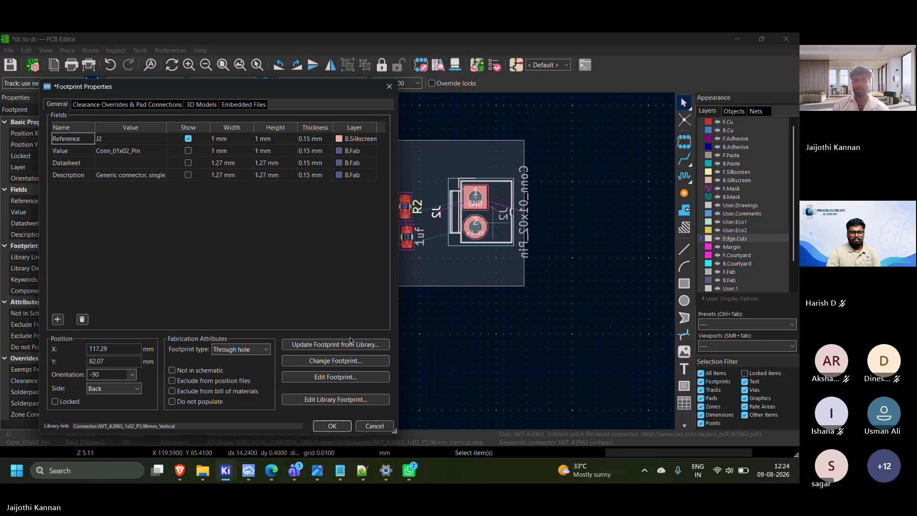
click(332, 426)
scroll(409, 256, up, 3)
scroll(501, 303, down, 1)
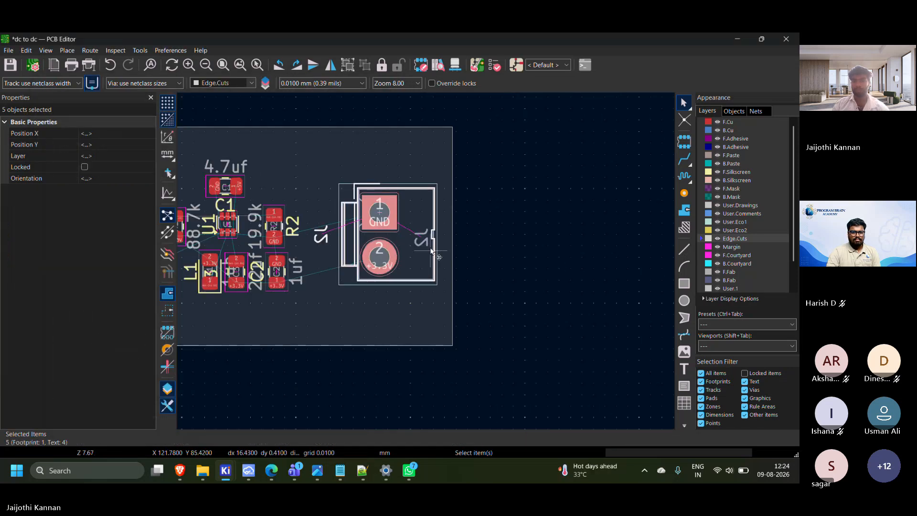
Pull the board outline's J2-side edge further inward so the outline is about 35.3 mm wide
click(432, 251)
click(454, 234)
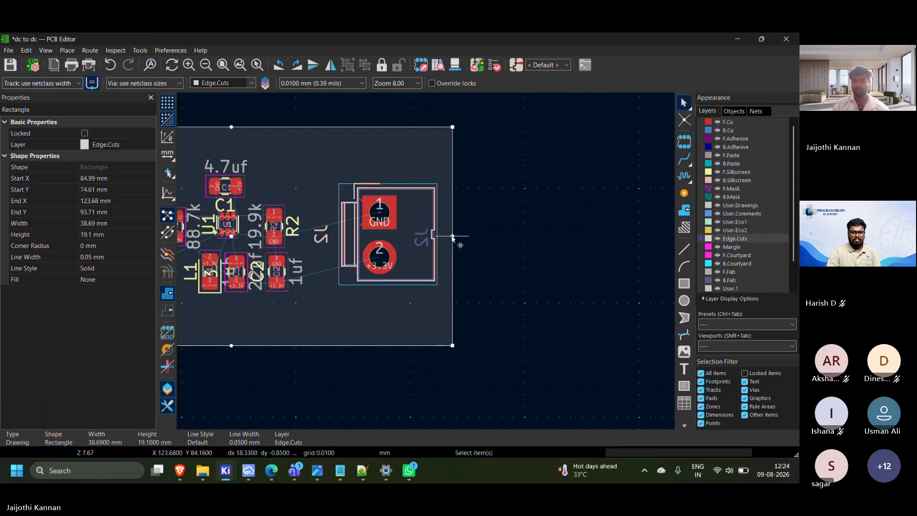
drag(452, 236, 433, 237)
scroll(430, 261, down, 3)
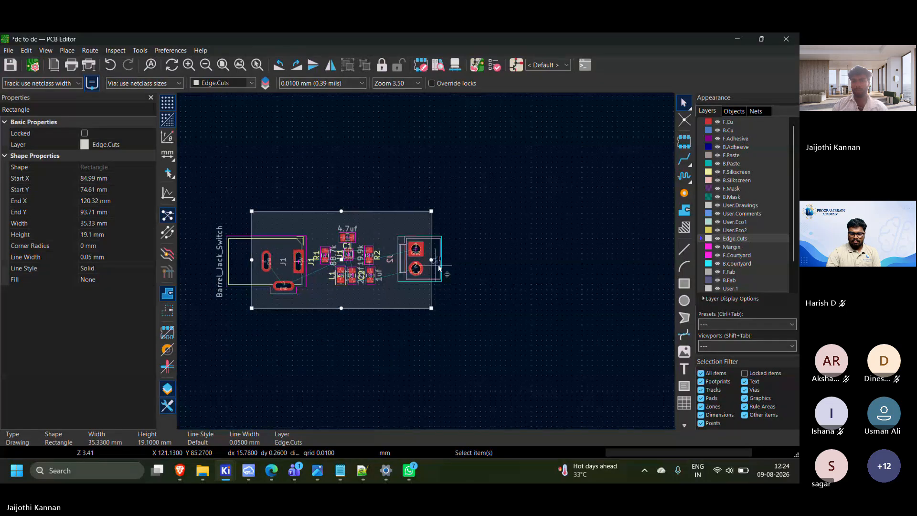
middle_drag(438, 267, 570, 240)
click(451, 319)
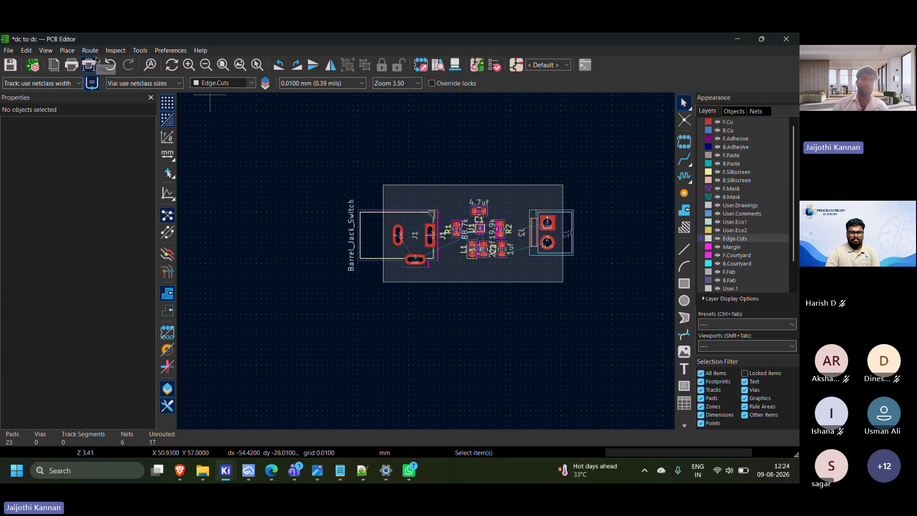
Inspect the component placement in the 3D viewer from different angles, and return to the board layout
click(47, 50)
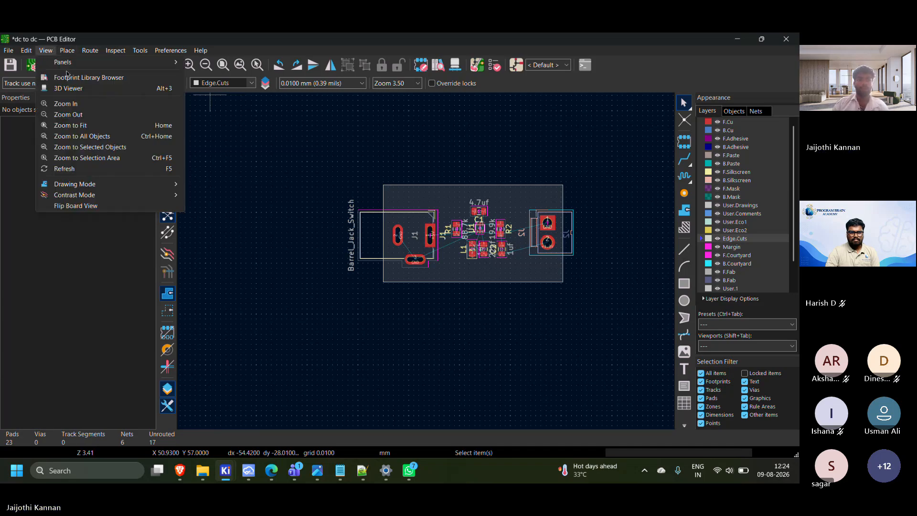
click(68, 88)
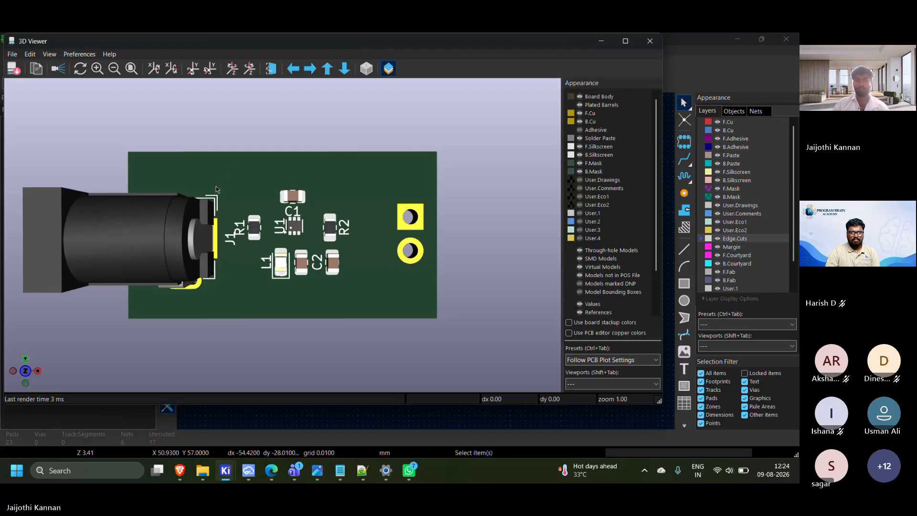
drag(237, 144, 234, 256)
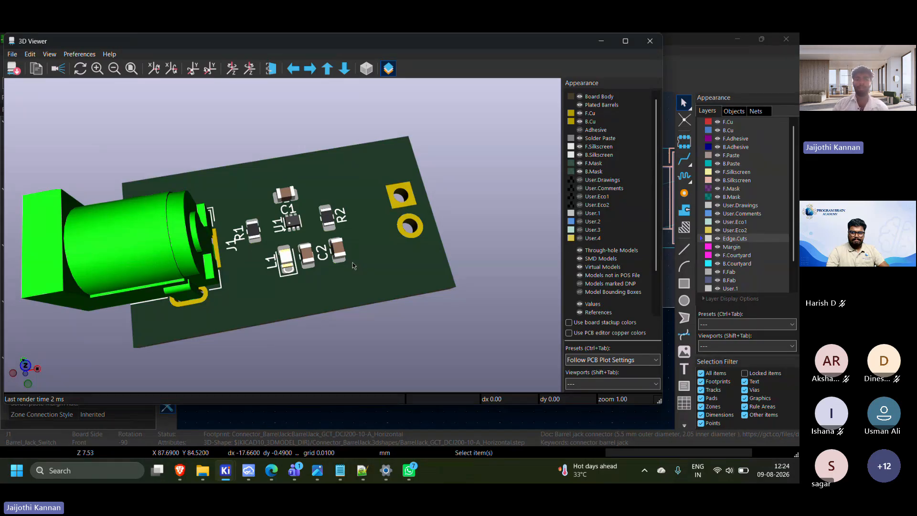
drag(306, 255, 269, 192)
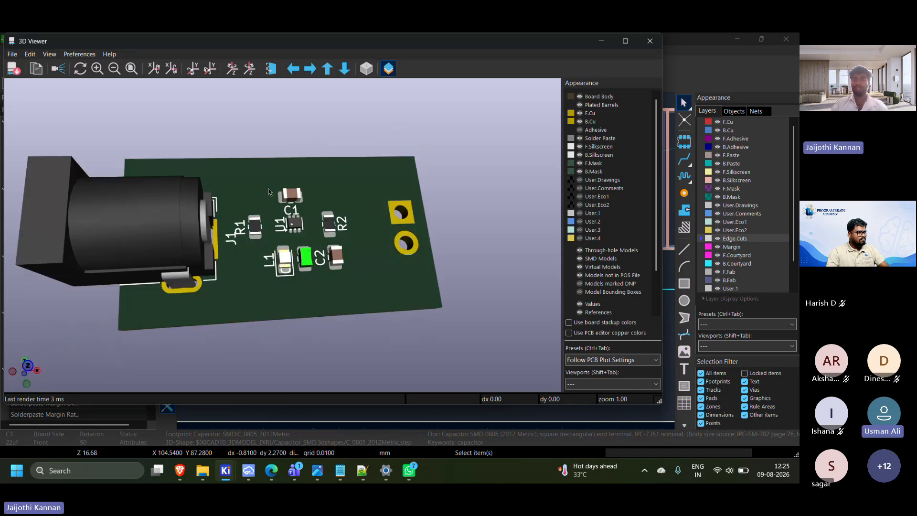
click(650, 40)
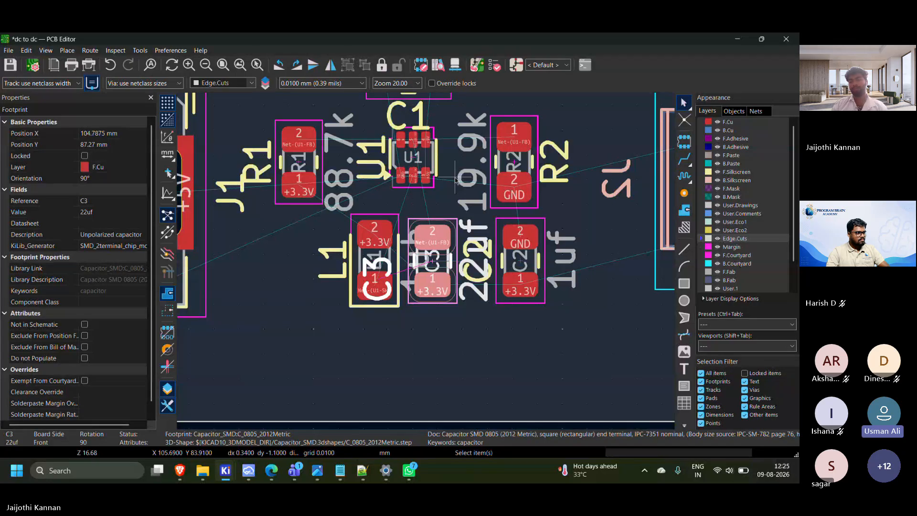
Switch to the Microsoft Teams meeting window to check the meeting and its chat, and return to the PCB Editor
scroll(456, 181, down, 4)
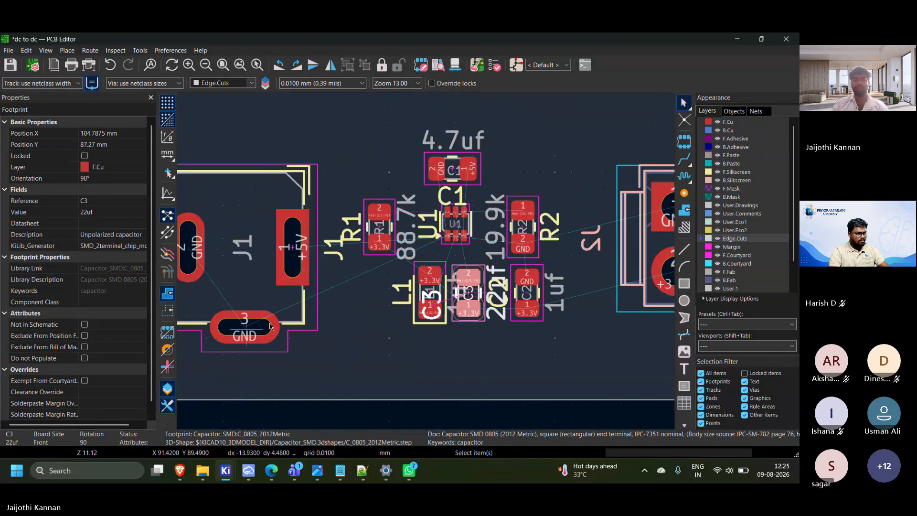
scroll(395, 266, up, 3)
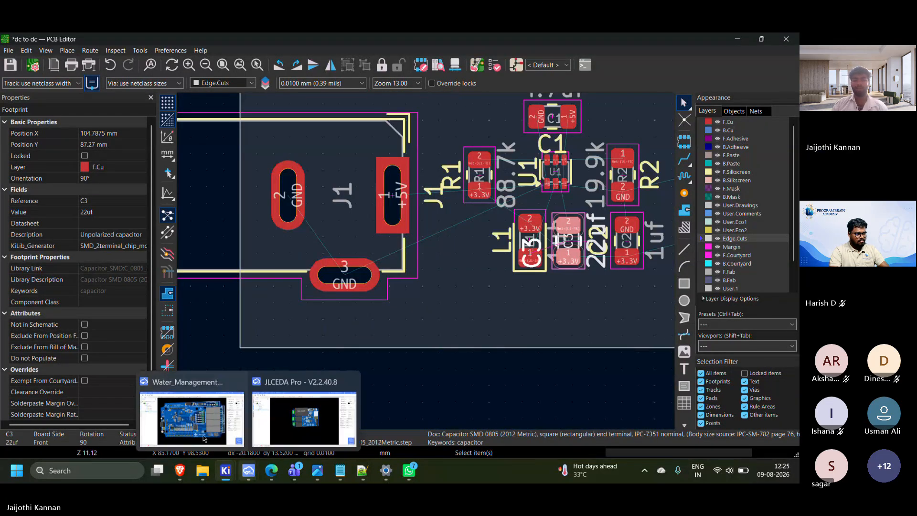
mouse_move(249, 472)
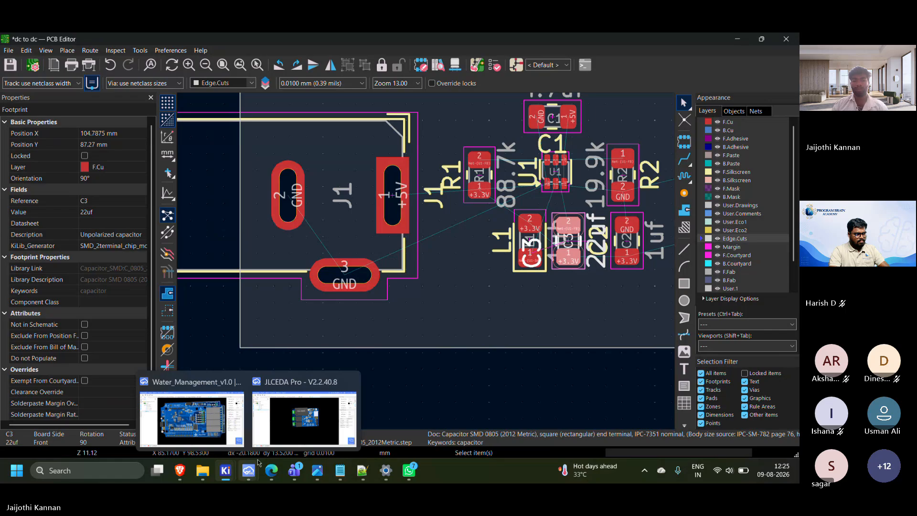
mouse_move(295, 471)
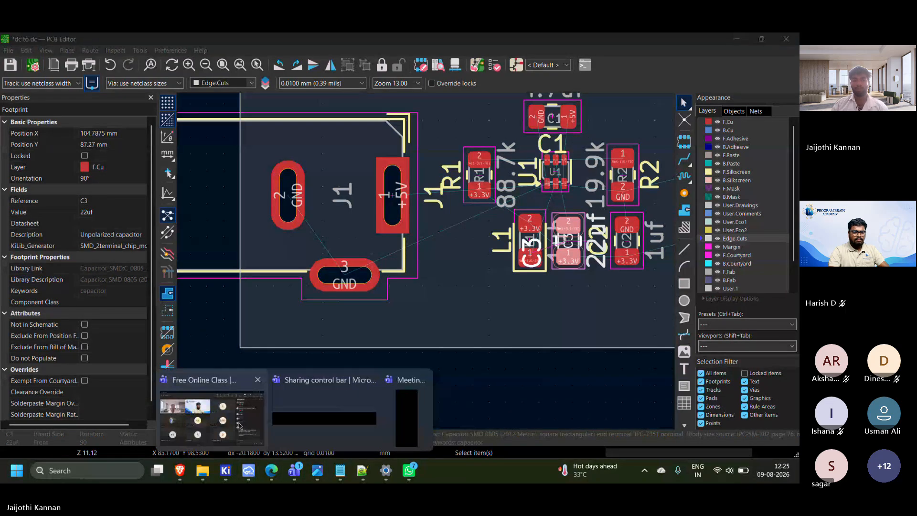
click(240, 425)
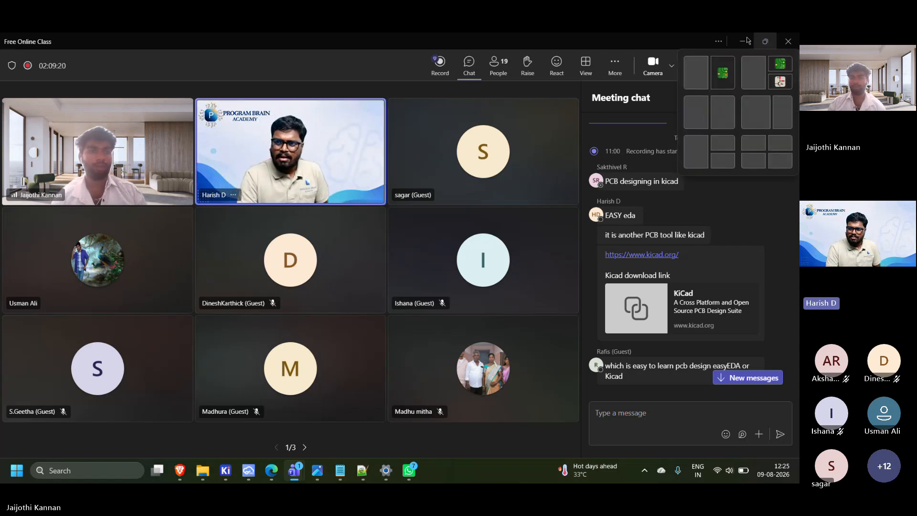
click(760, 44)
Try to route a GND track on F.Cu from J1's pad 2 to its pad 3, and remove it again
scroll(538, 242, down, 2)
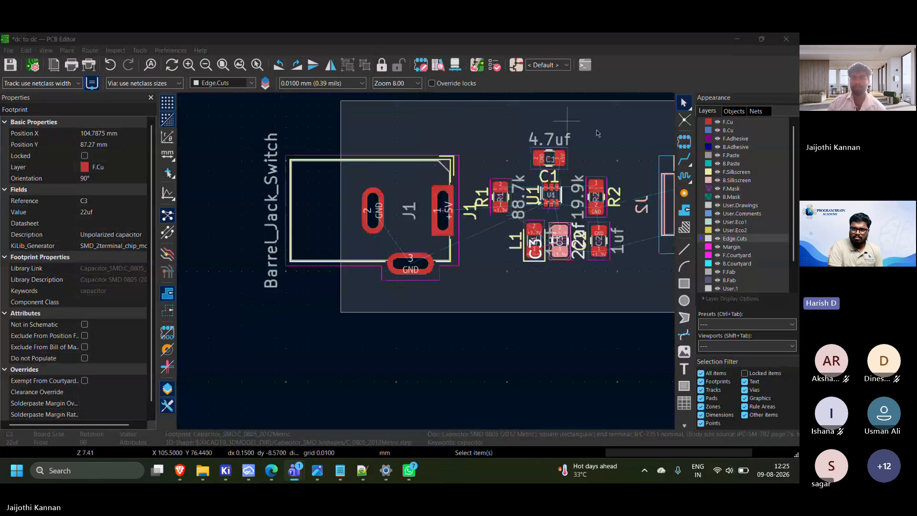
middle_drag(605, 155, 502, 145)
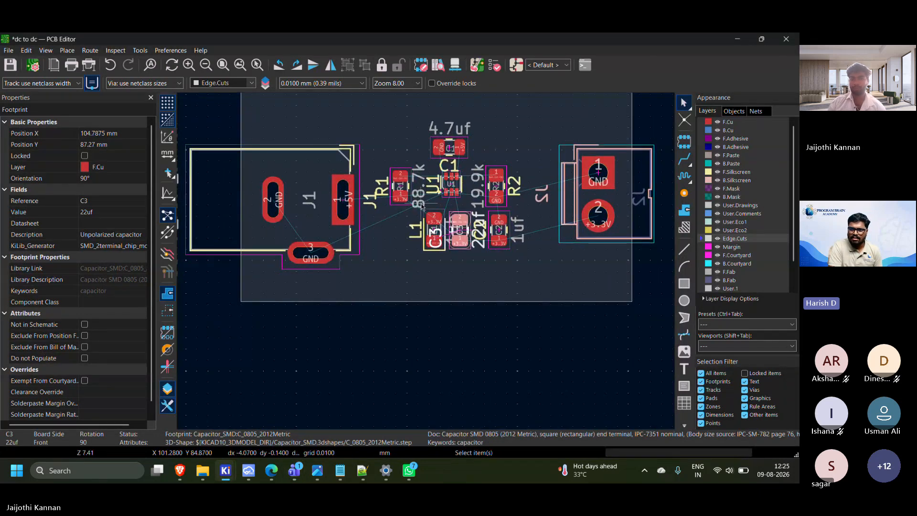
key(x)
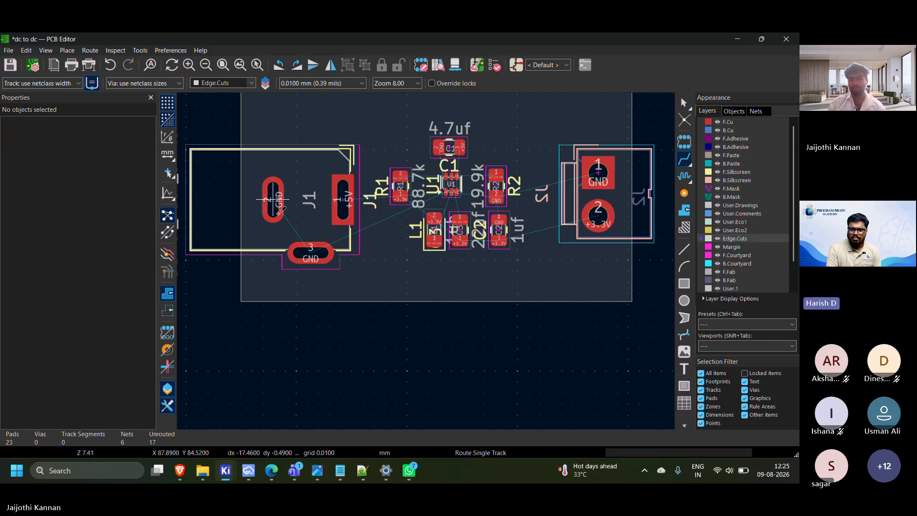
scroll(272, 199, down, 3)
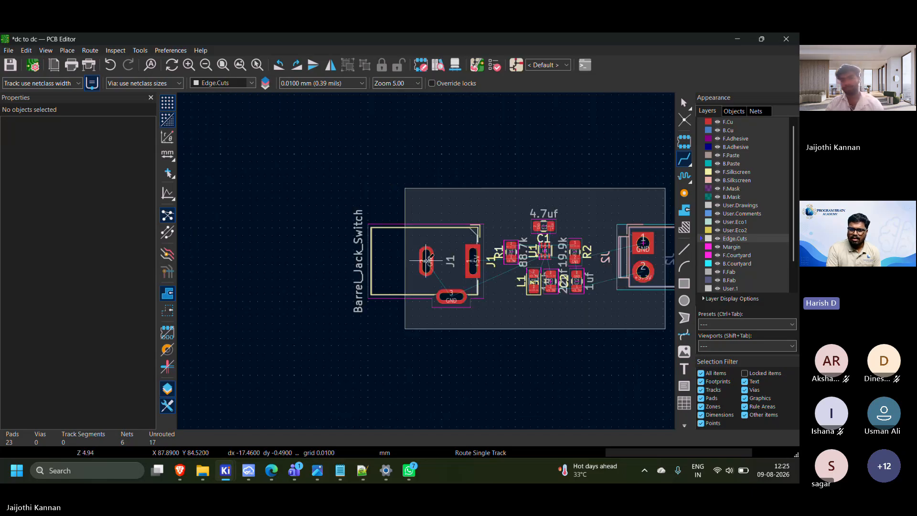
scroll(371, 249, up, 3)
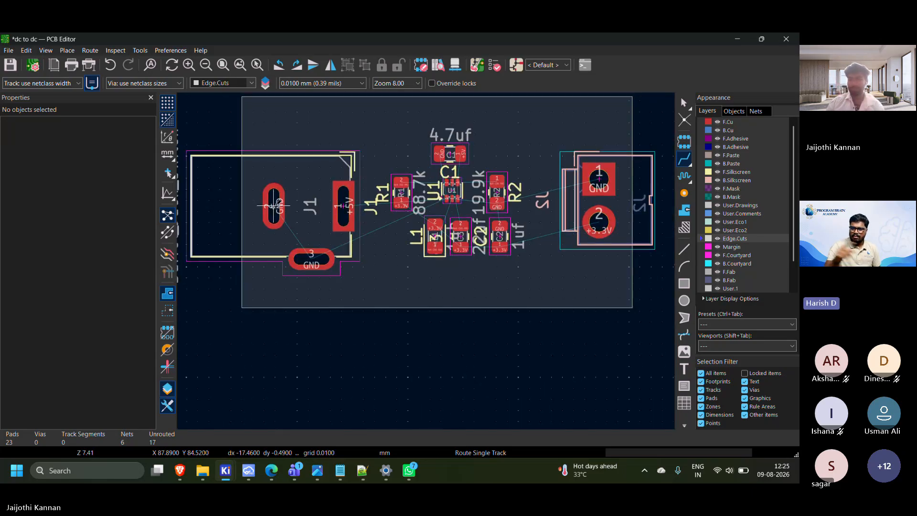
click(369, 258)
click(317, 262)
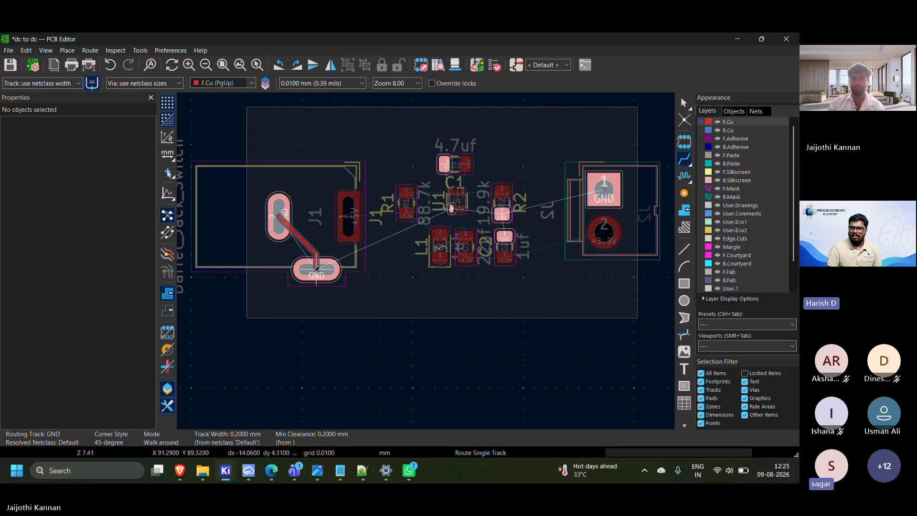
key(ctrl+z)
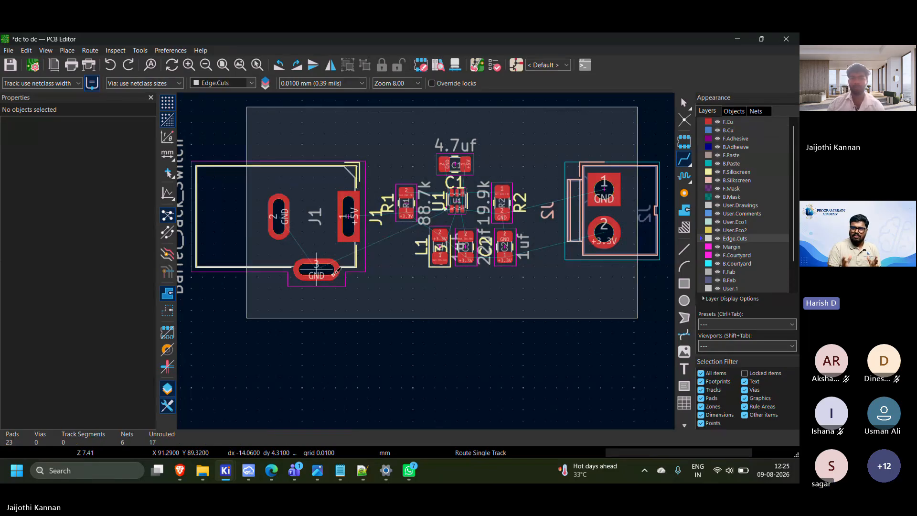
click(348, 215)
scroll(369, 211, up, 3)
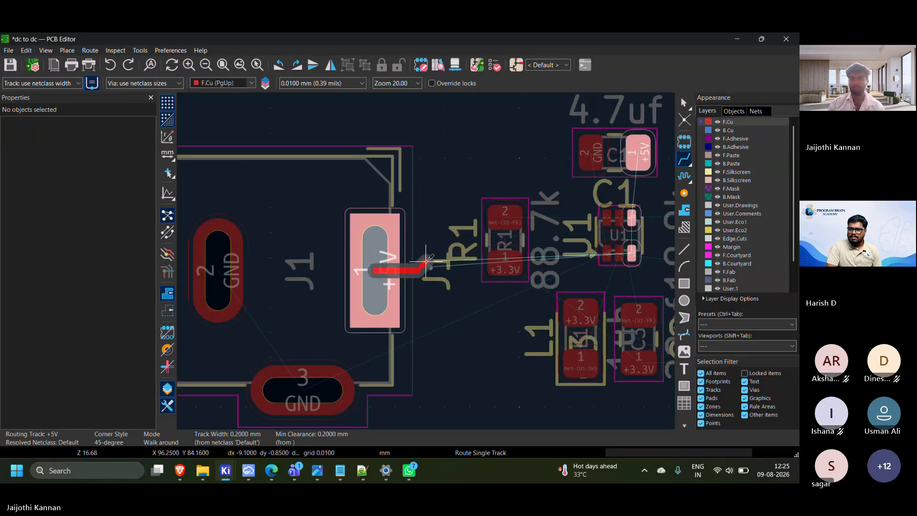
key(XF86AudioRaiseVolume)
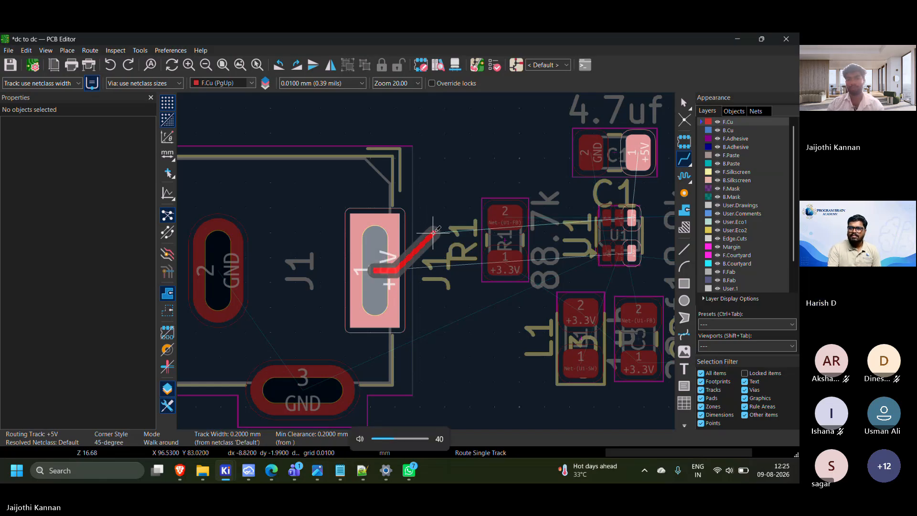
key(Escape)
key(Escape)
Rotate the U1 footprint by 180° so that its orientation is -90°
scroll(405, 276, up, 2)
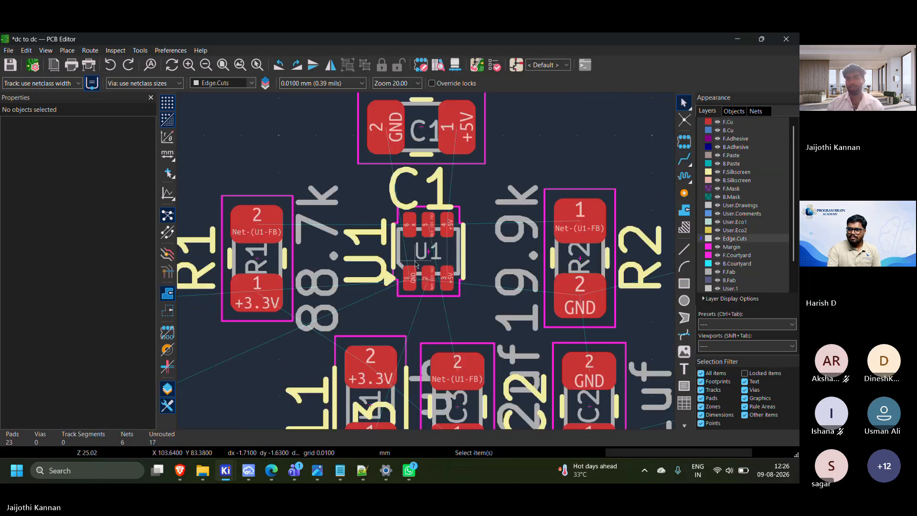
click(420, 266)
key(r)
key(r)
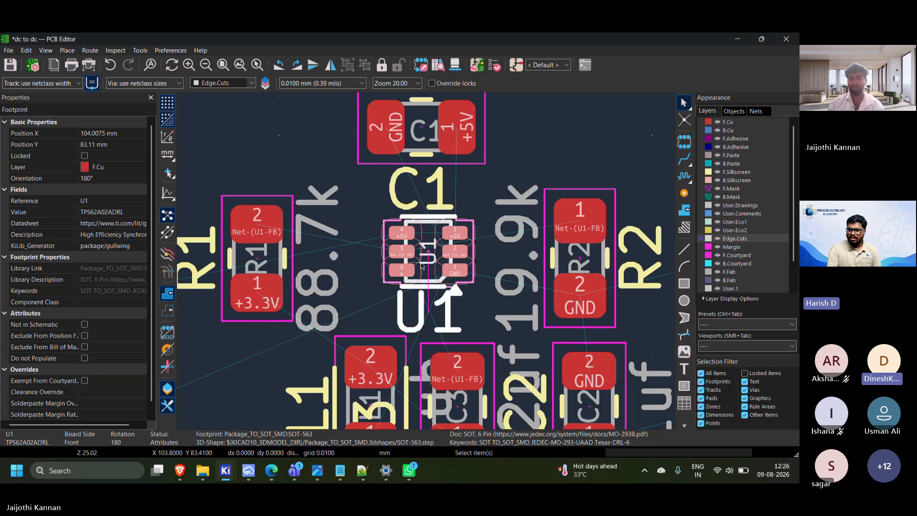
click(464, 314)
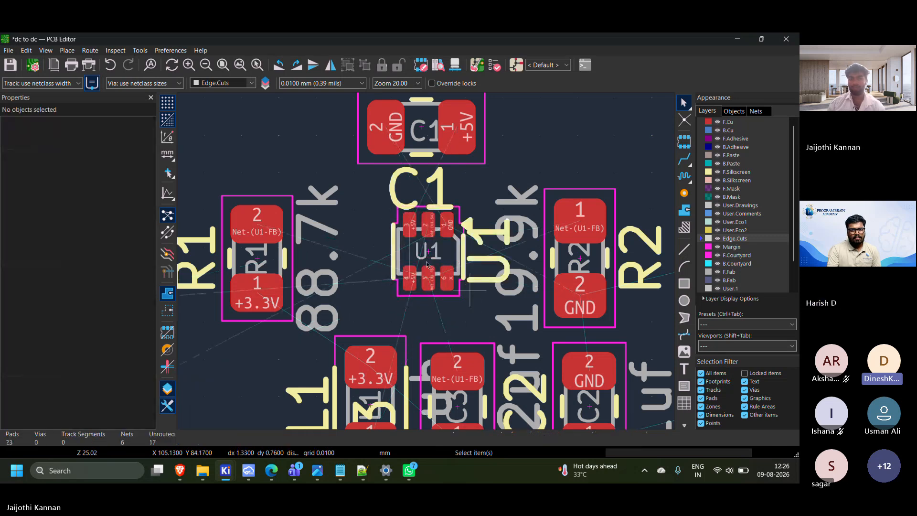
scroll(506, 277, down, 3)
scroll(426, 261, down, 3)
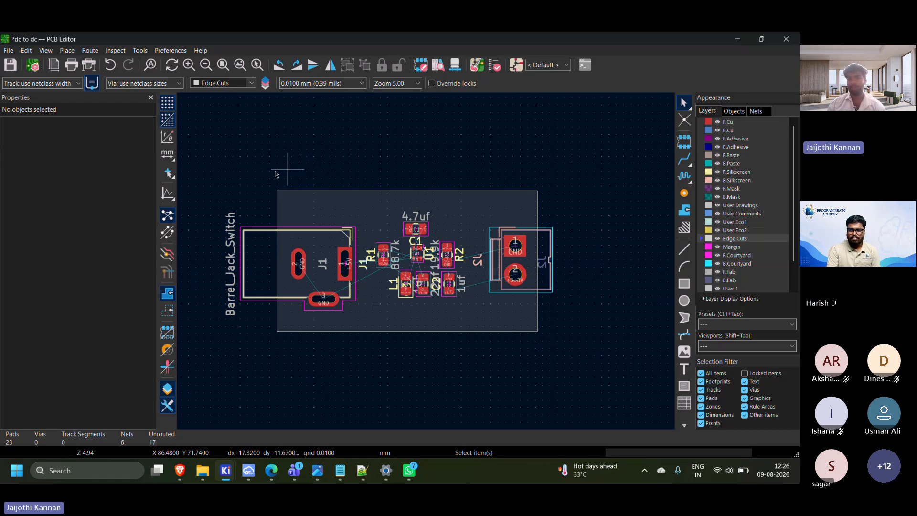
middle_drag(257, 179, 286, 154)
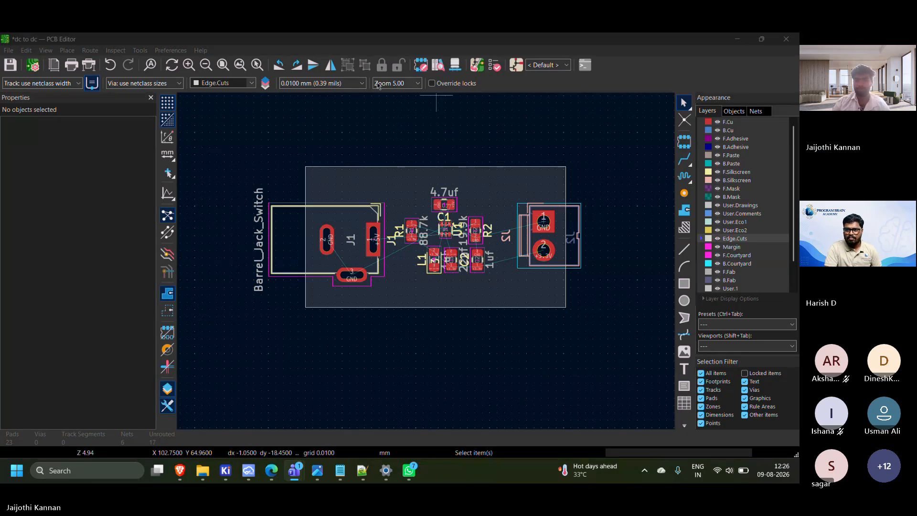
Rotate the U1 footprint by another 180° to bring its orientation back to 90°
scroll(458, 239, up, 5)
click(445, 230)
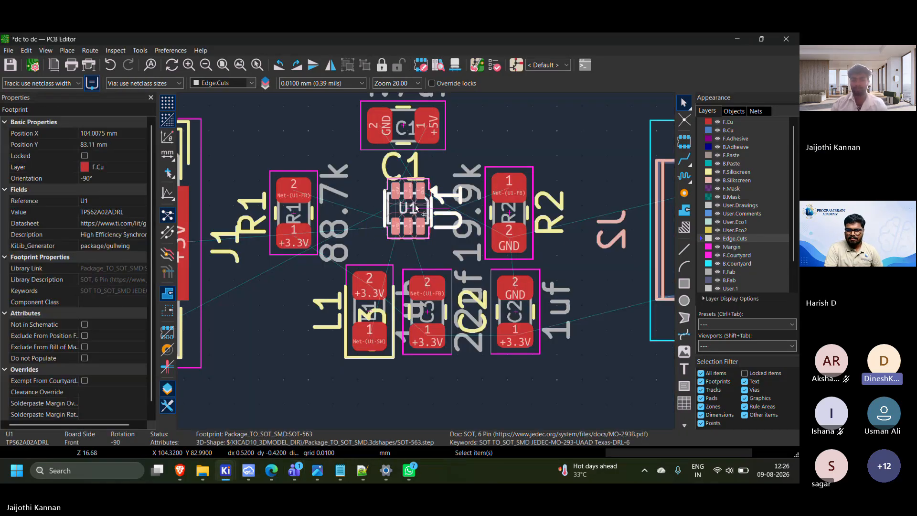
key(r)
key(r)
click(555, 117)
scroll(431, 171, down, 1)
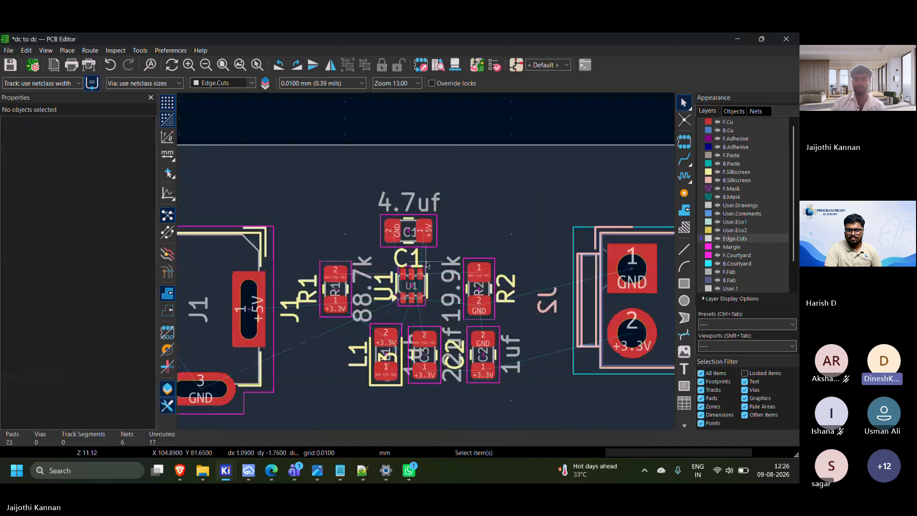
middle_drag(425, 264, 500, 178)
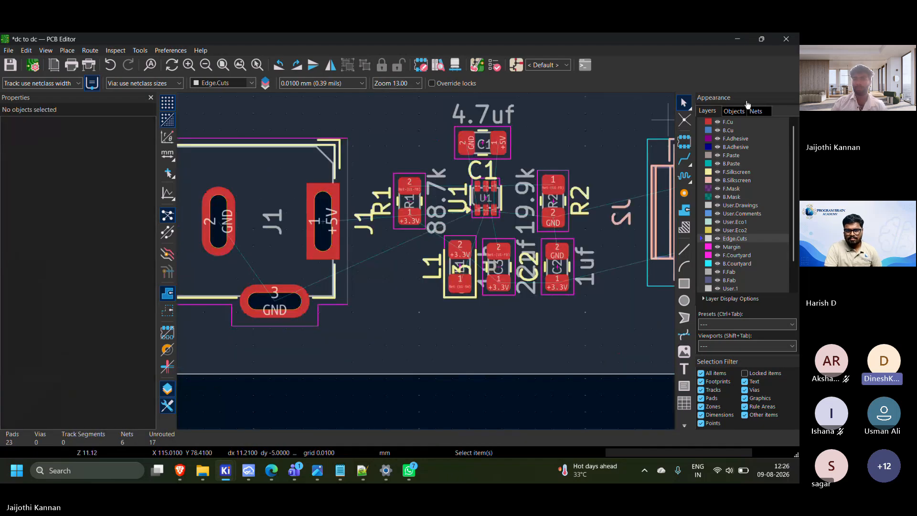
Switch to the KiCad project manager window, and return to the PCB Editor
click(670, 62)
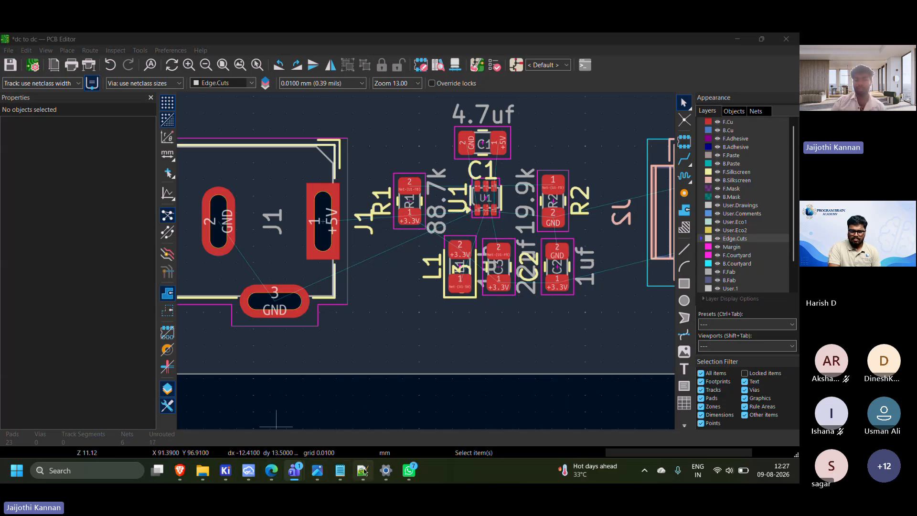
mouse_move(226, 471)
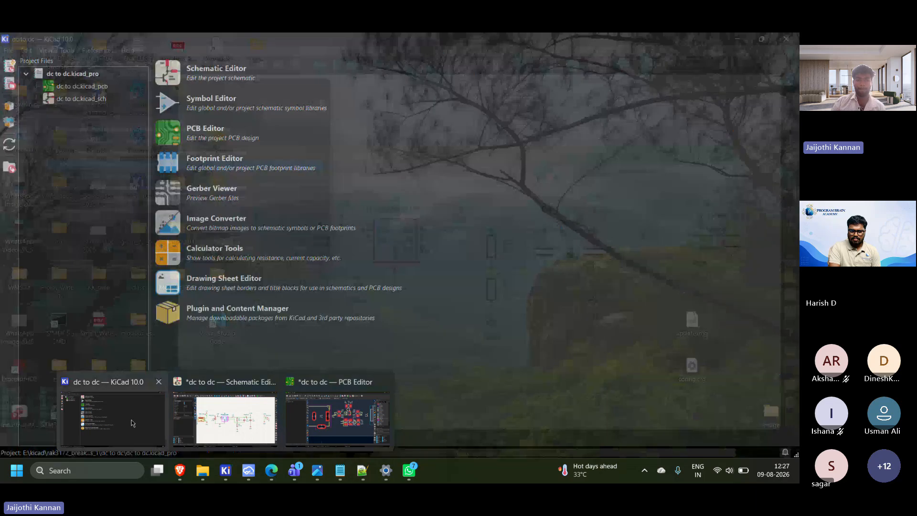
click(133, 423)
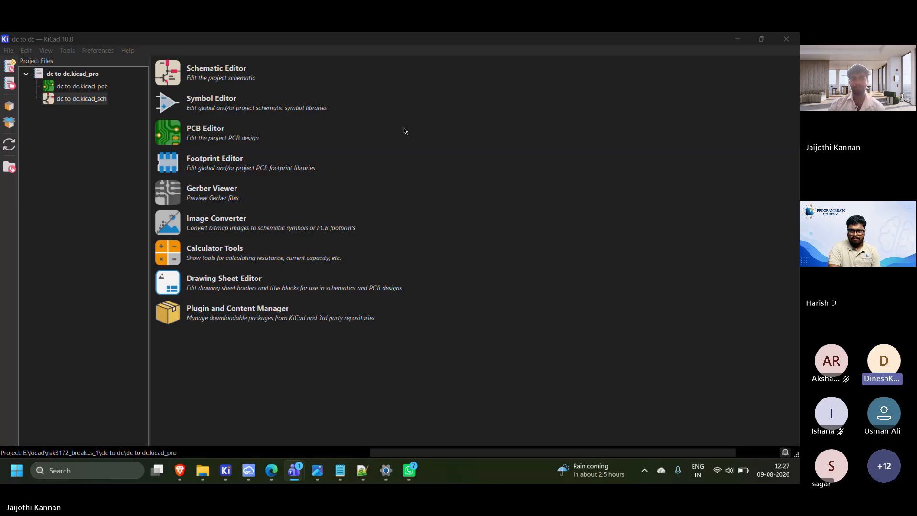
click(693, 180)
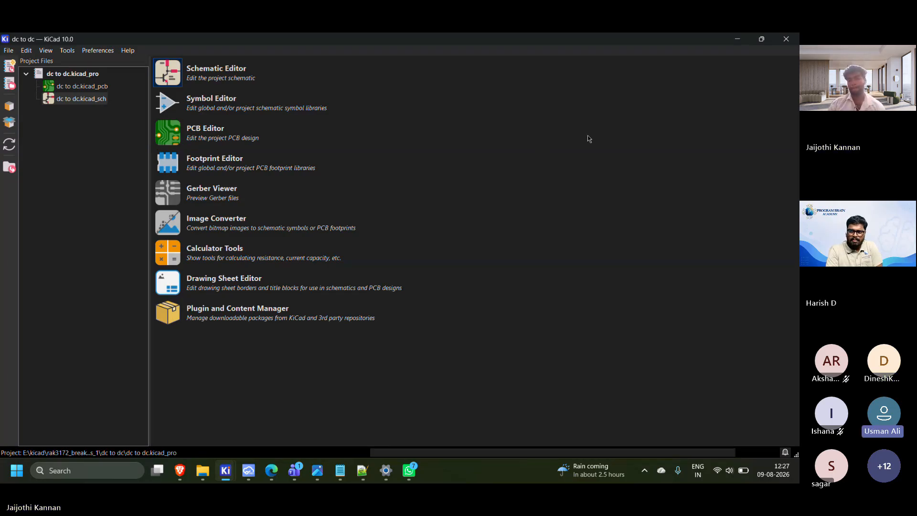
click(744, 89)
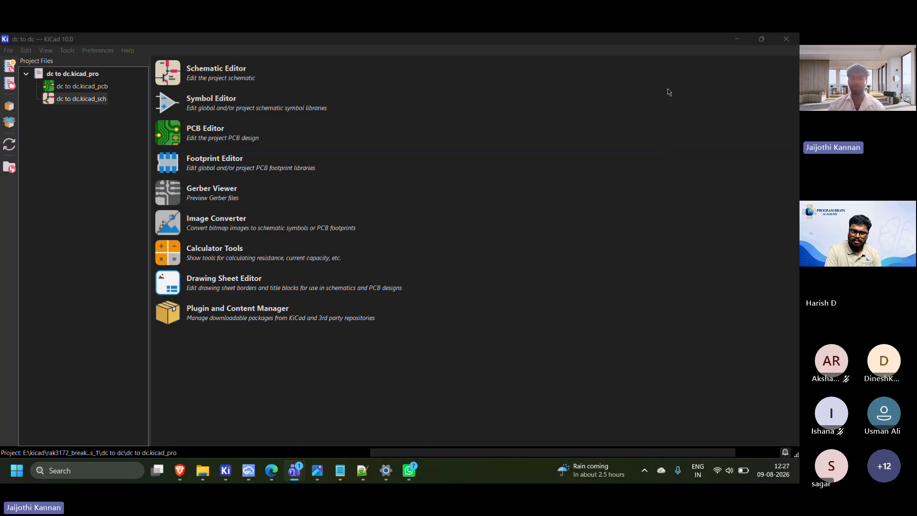
click(226, 471)
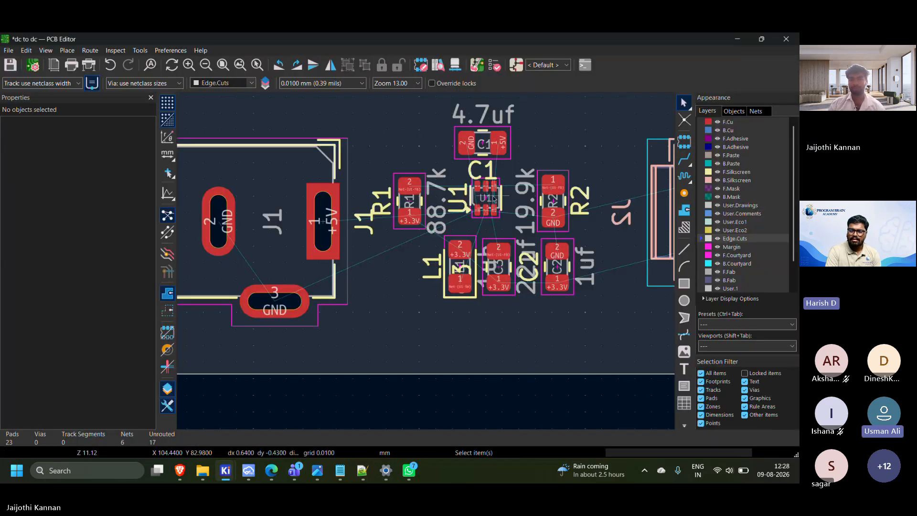
Inspect U1's pad 4 and its net connections to the surrounding components
scroll(427, 265, up, 2)
scroll(428, 265, up, 4)
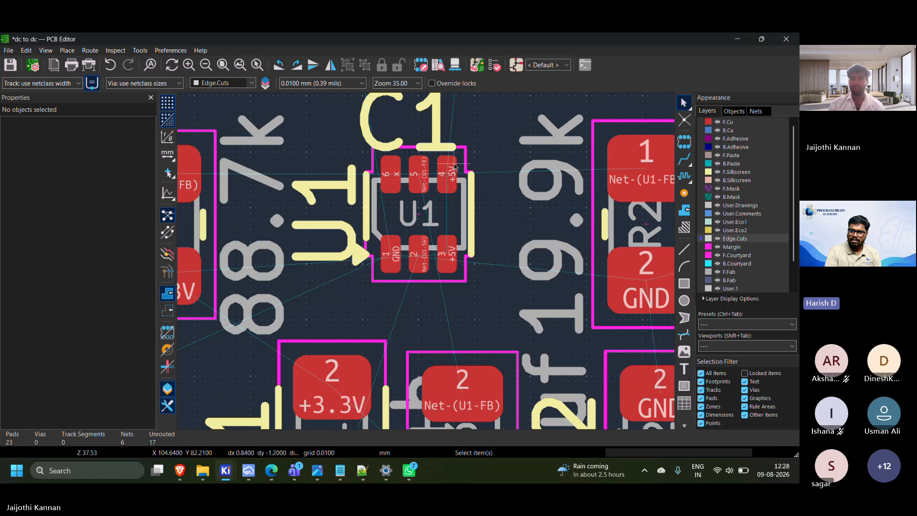
click(449, 177)
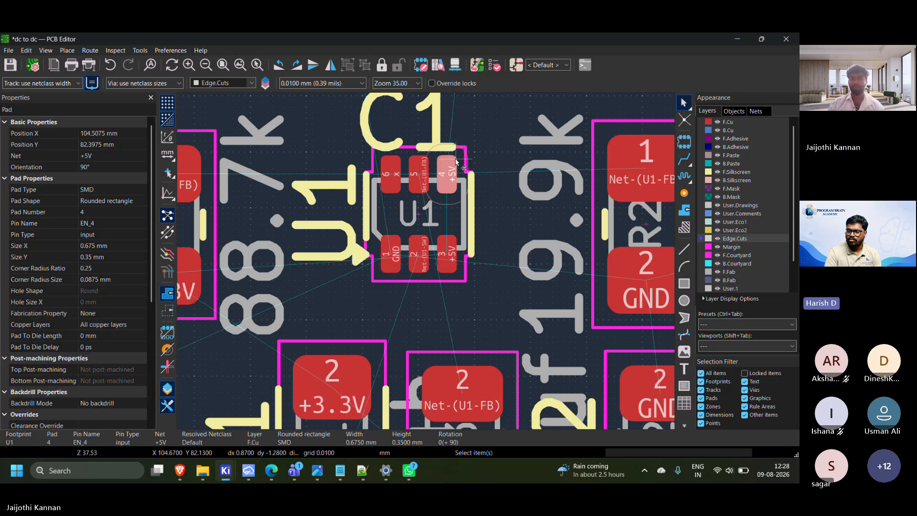
scroll(450, 176, down, 3)
scroll(404, 288, up, 1)
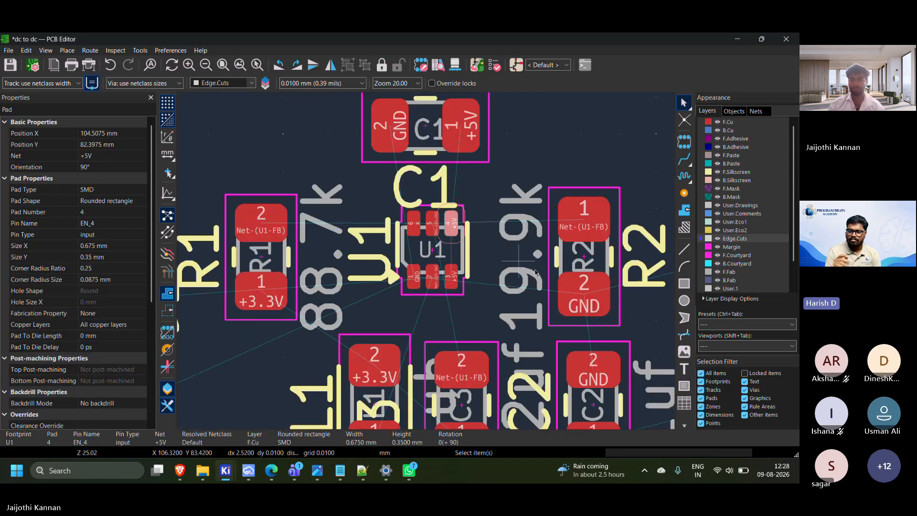
scroll(557, 276, down, 1)
scroll(349, 255, down, 3)
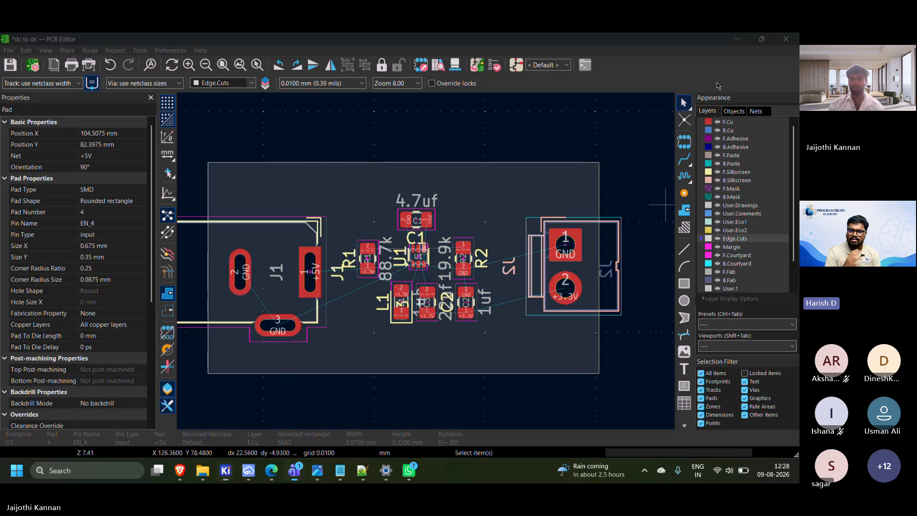
click(684, 159)
scroll(275, 264, up, 2)
click(477, 272)
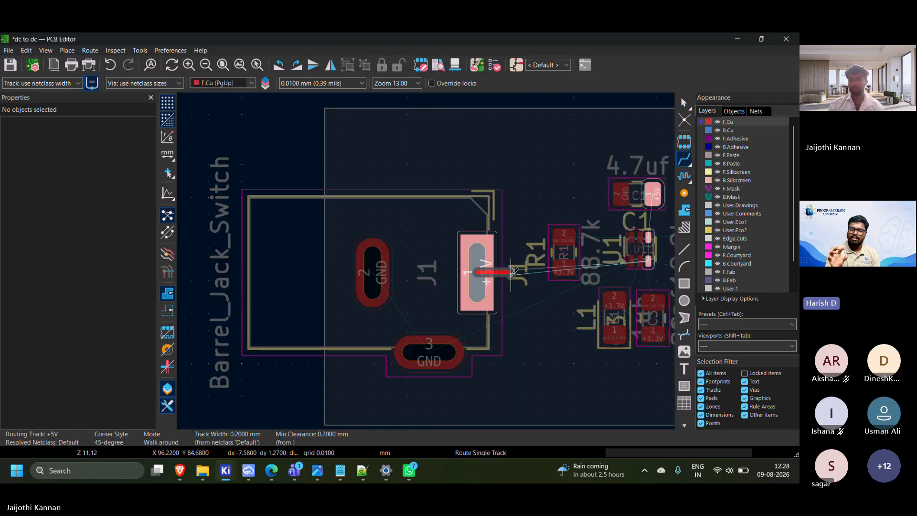
key(Escape)
key(Escape)
Turn the U1 footprint by 180° to an orientation of -90°, and deselect it
scroll(629, 258, up, 1)
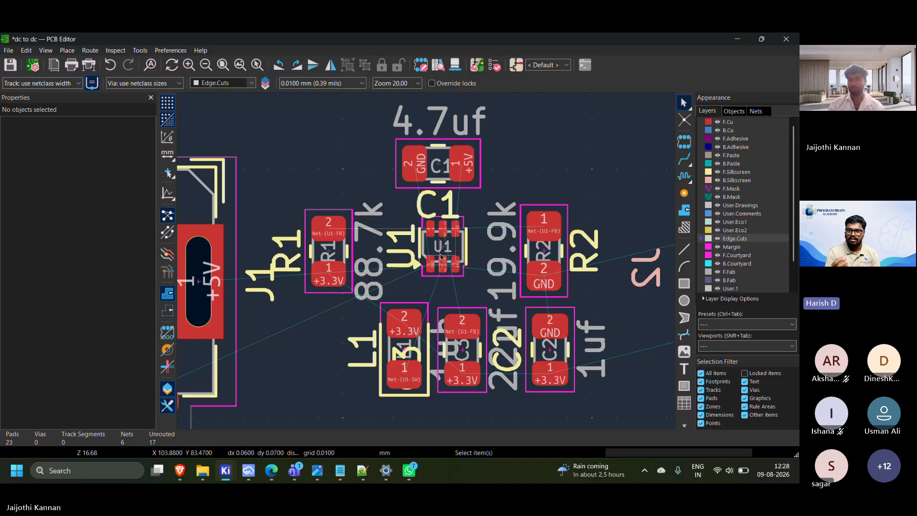
click(441, 257)
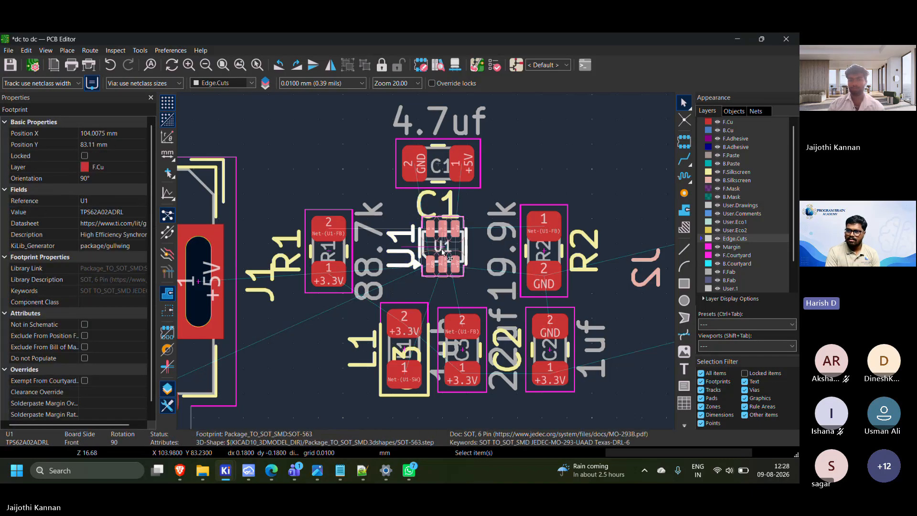
key(r)
key(r)
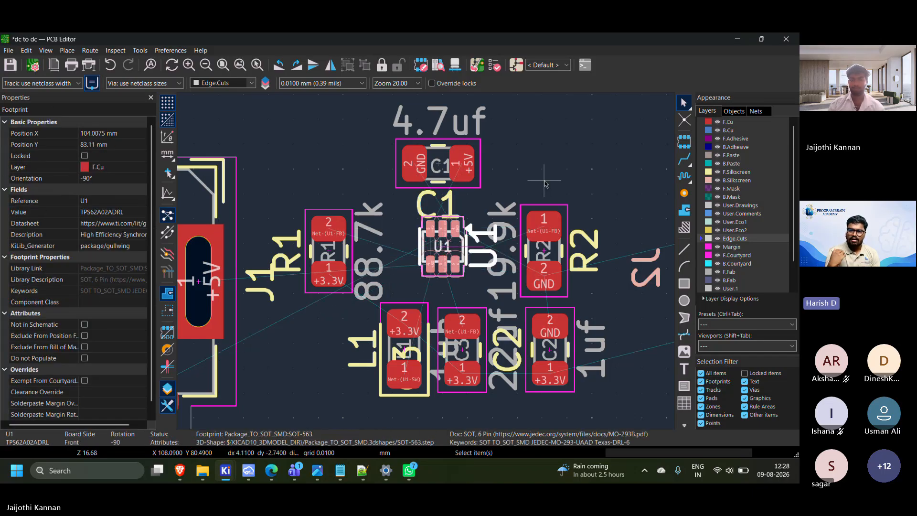
key(Escape)
scroll(472, 303, down, 1)
scroll(302, 327, up, 1)
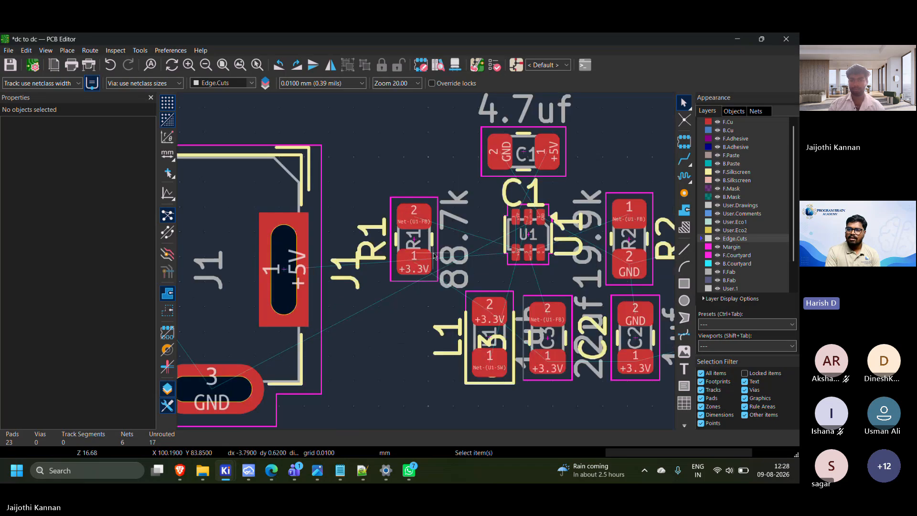
Move R1 down beside L1 on the side facing J1, and move U1 toward J1 to about X 102.18, Y 83.4 mm
drag(418, 264, 409, 412)
click(535, 234)
click(536, 234)
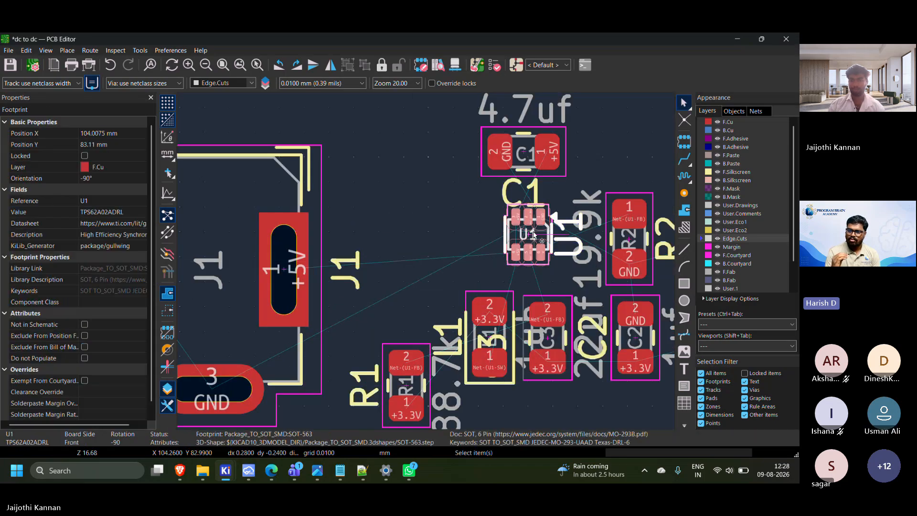
scroll(536, 234, up, 2)
drag(425, 261, 359, 274)
right_click(361, 274)
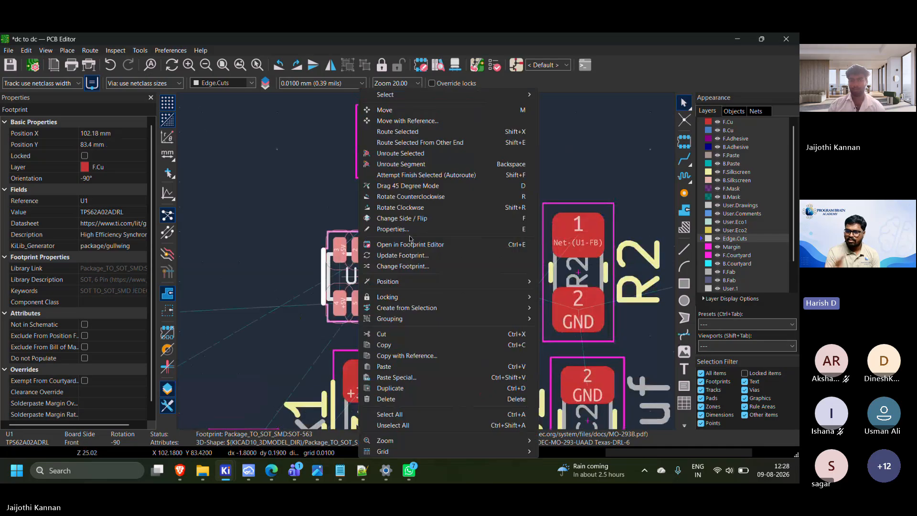
click(308, 200)
scroll(307, 210, down, 4)
middle_drag(427, 264, 479, 202)
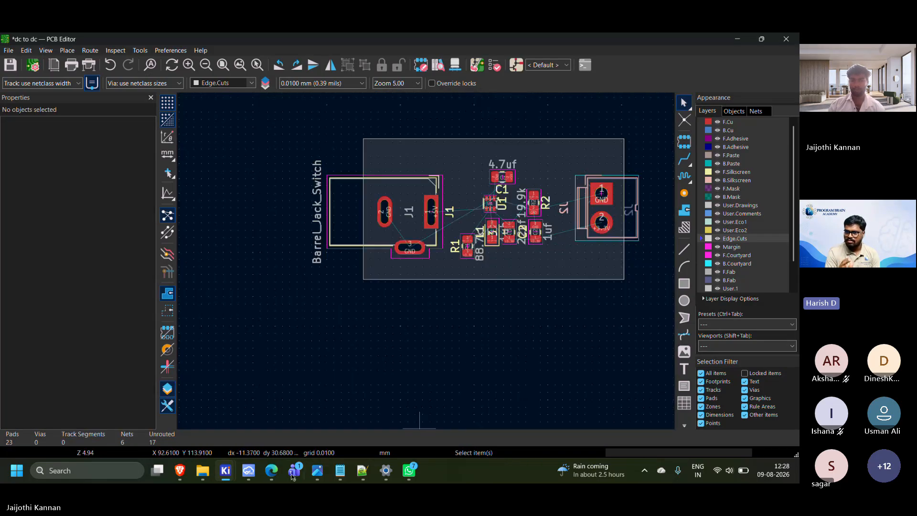
Switch to the tps62a02a-q1.pdf datasheet in Edge and examine the layout example in Figure 9-14
mouse_move(318, 468)
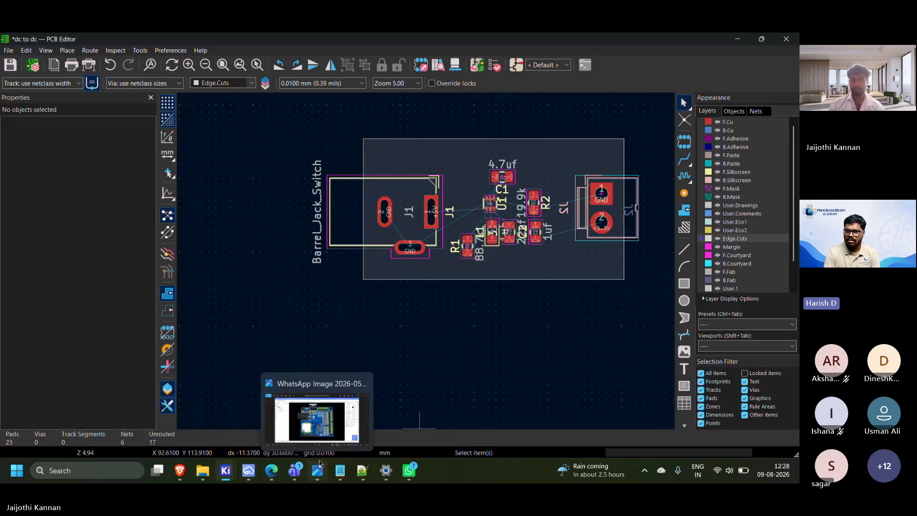
mouse_move(271, 471)
click(378, 401)
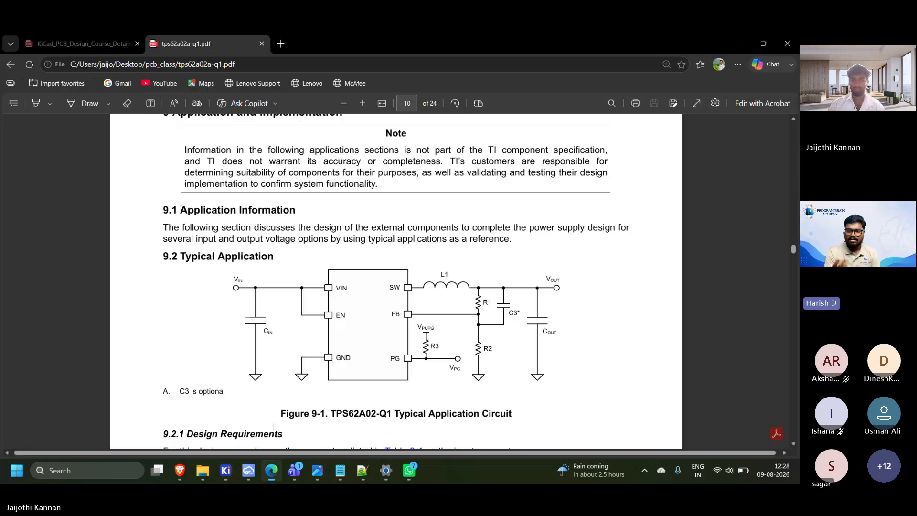
scroll(368, 370, down, 1)
scroll(368, 370, down, 20)
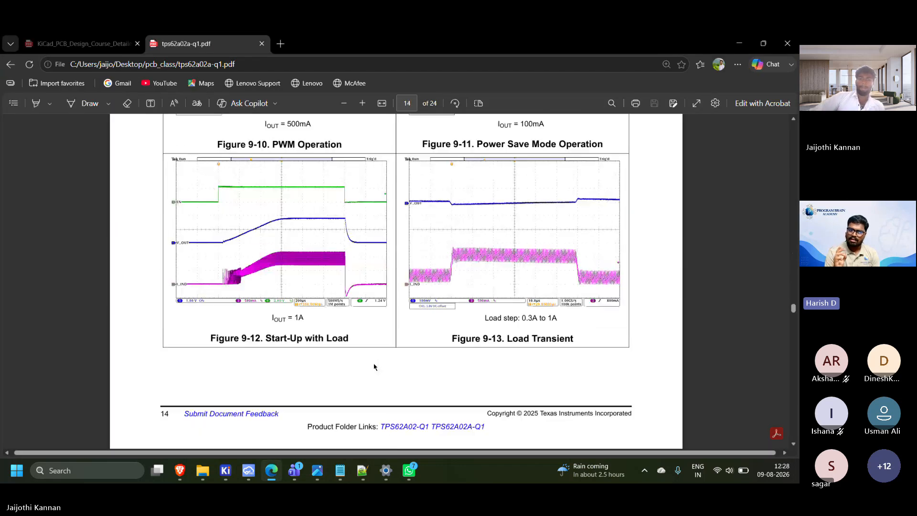
scroll(372, 367, down, 10)
scroll(374, 366, up, 3)
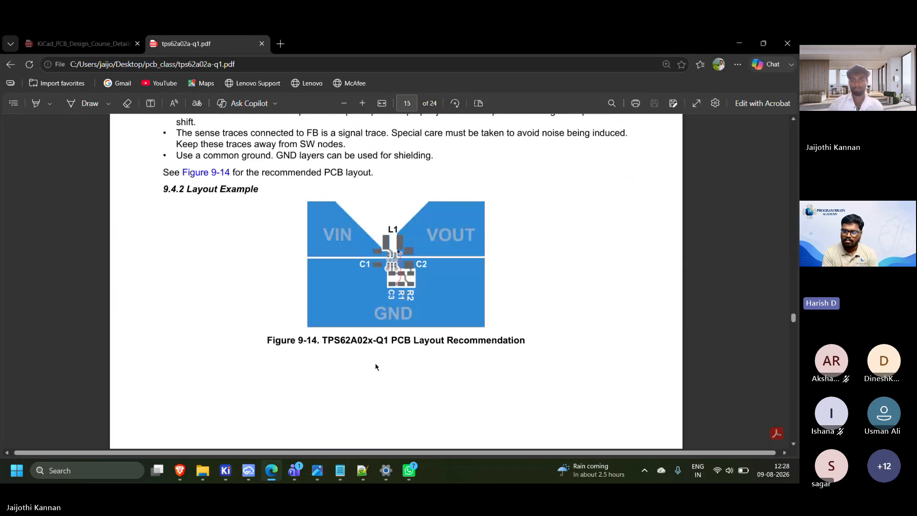
ctrl+scroll(375, 367, up, 2)
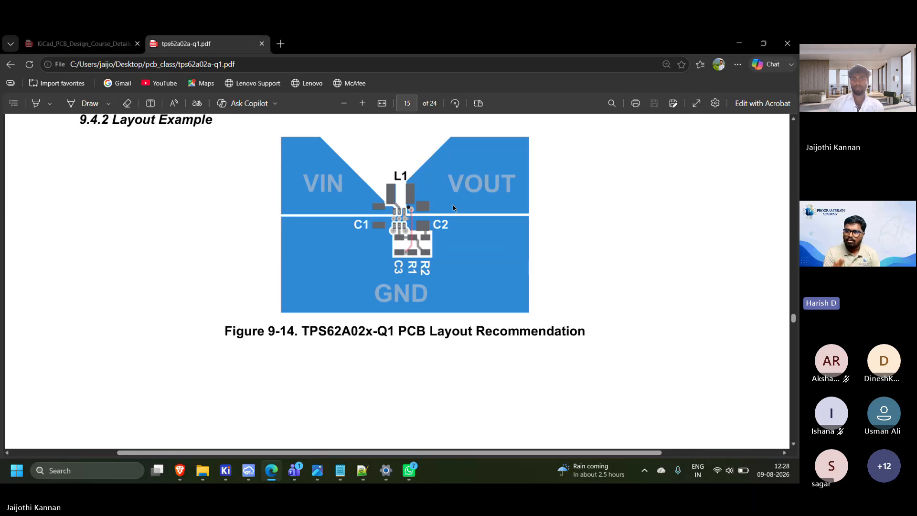
scroll(451, 213, up, 1)
scroll(450, 213, up, 1)
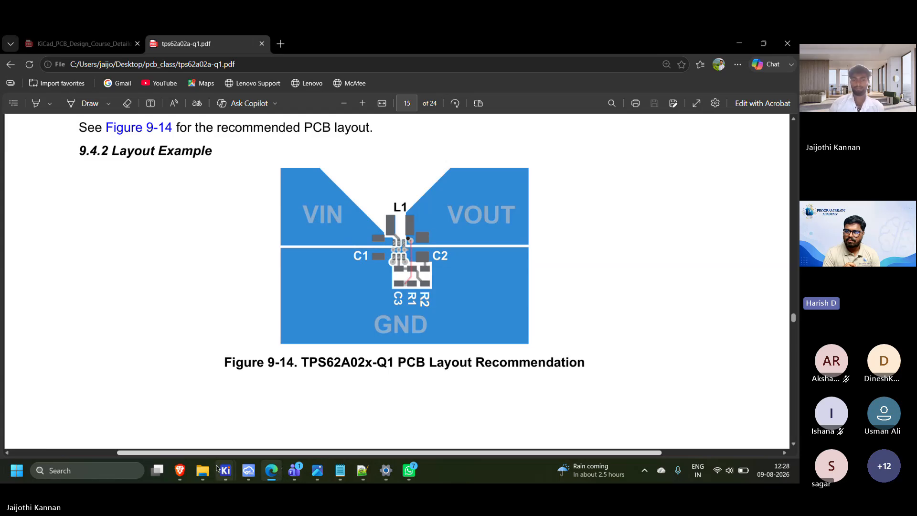
Return to the dc to dc board in the PCB Editor, check C2's placement beside C3, and clear the selection
mouse_move(223, 470)
click(298, 422)
scroll(469, 247, up, 5)
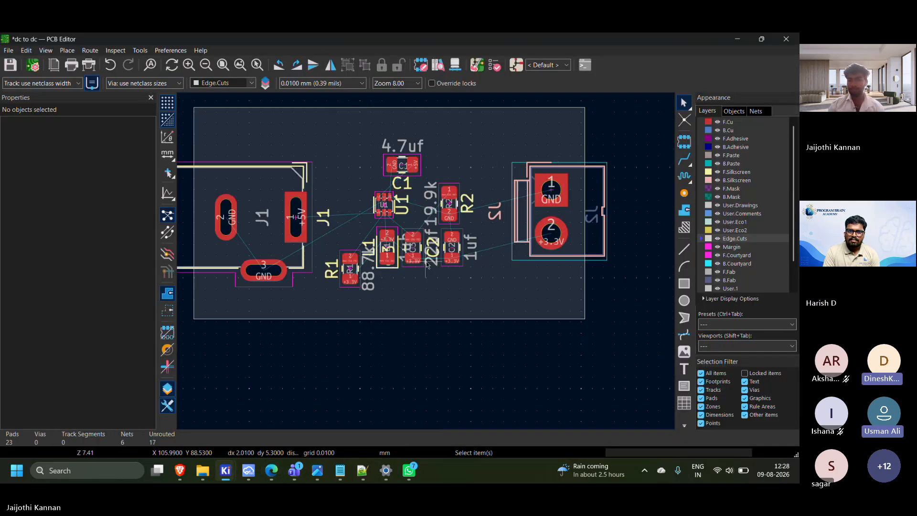
mouse_move(468, 245)
mouse_down()
mouse_move(500, 283)
mouse_move(468, 245)
mouse_up()
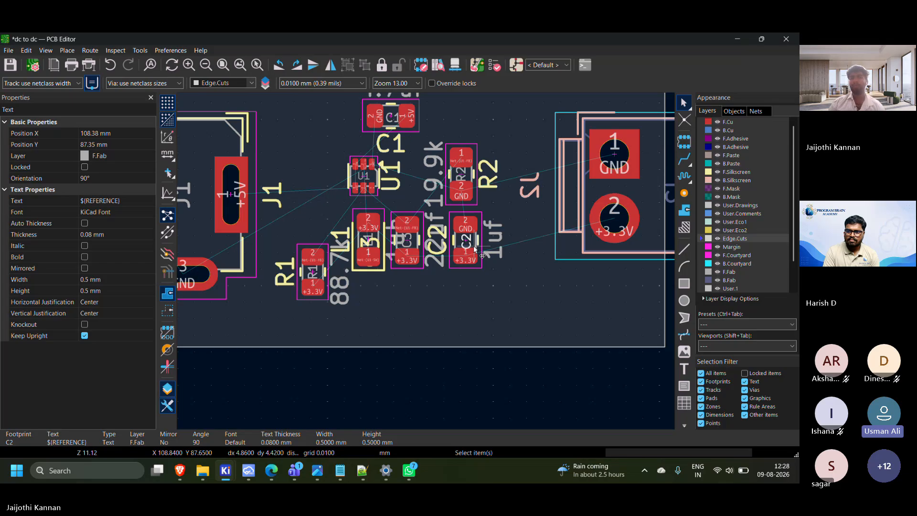
scroll(474, 248, down, 3)
scroll(506, 297, up, 3)
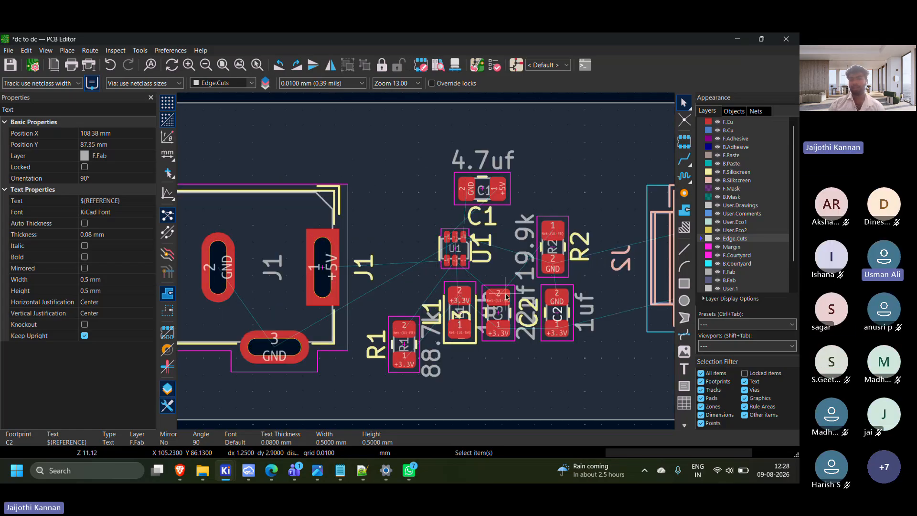
key(Escape)
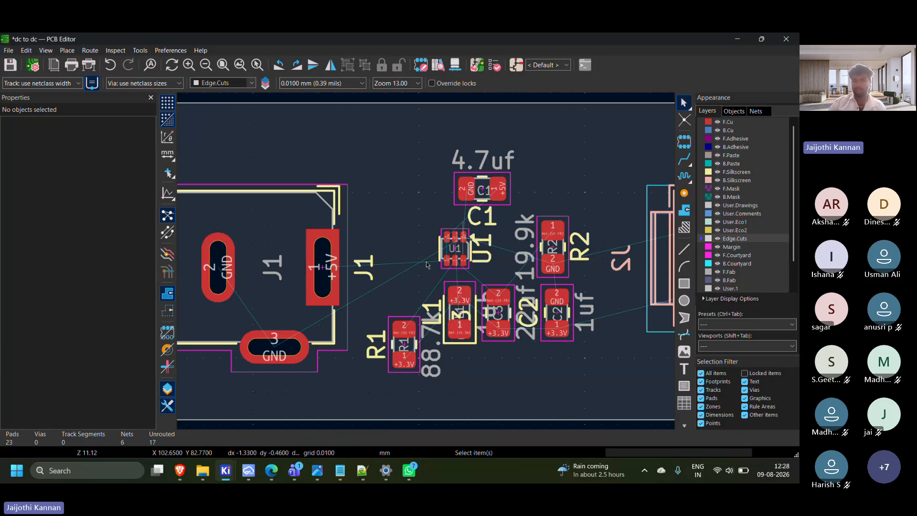
Examine U1's pad nets and their connections to J1, C1, L1 and R1
scroll(426, 264, up, 5)
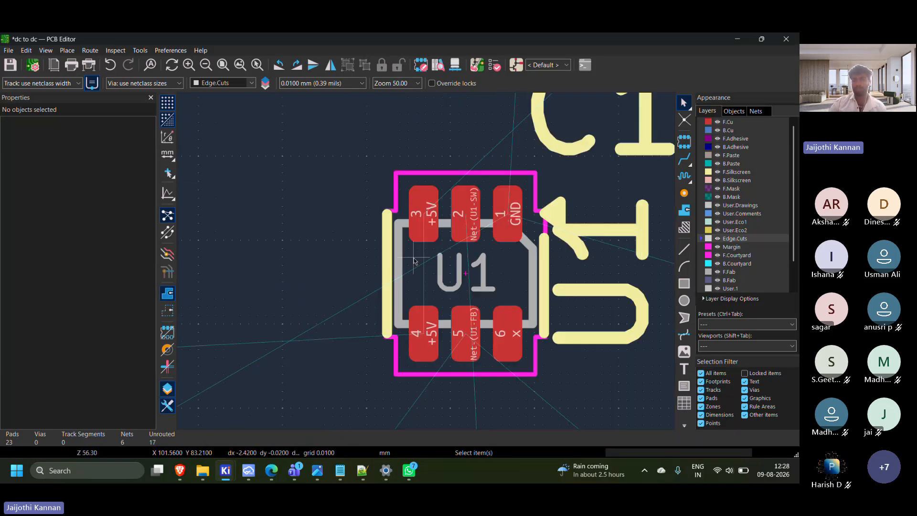
scroll(414, 260, down, 5)
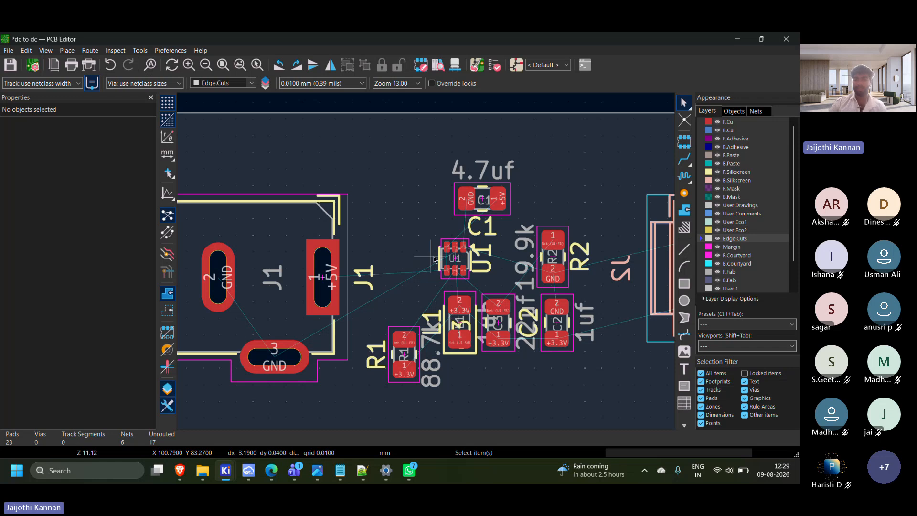
scroll(434, 259, up, 2)
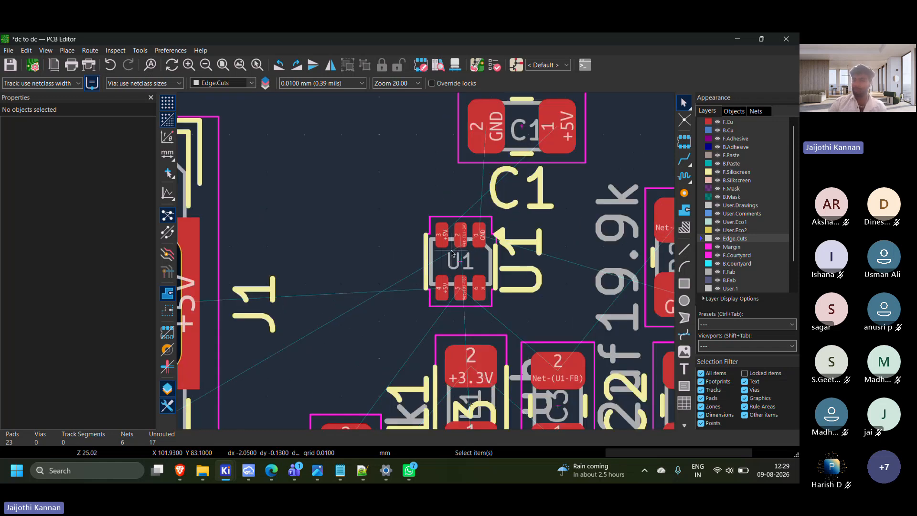
scroll(452, 253, down, 2)
scroll(408, 276, up, 2)
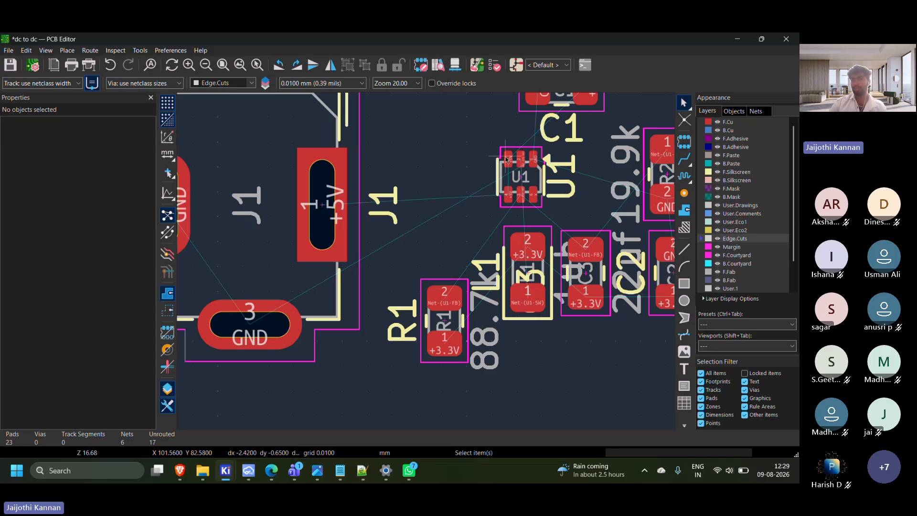
scroll(522, 182, down, 2)
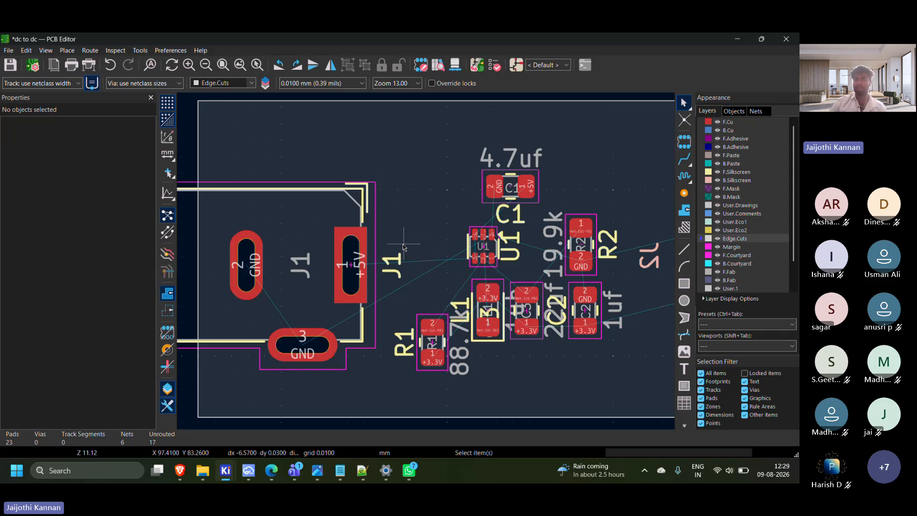
scroll(463, 255, down, 2)
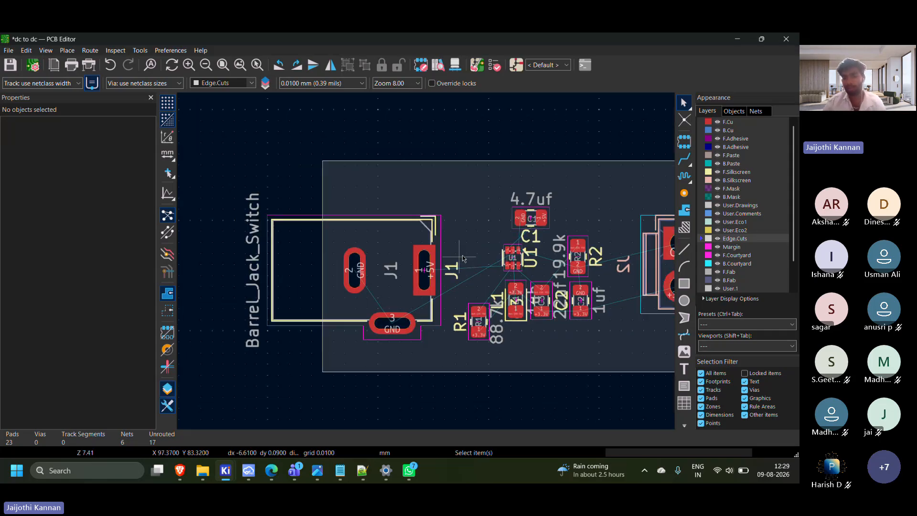
Save the dc to dc board
scroll(425, 259, down, 4)
middle_drag(426, 260, 536, 192)
click(8, 51)
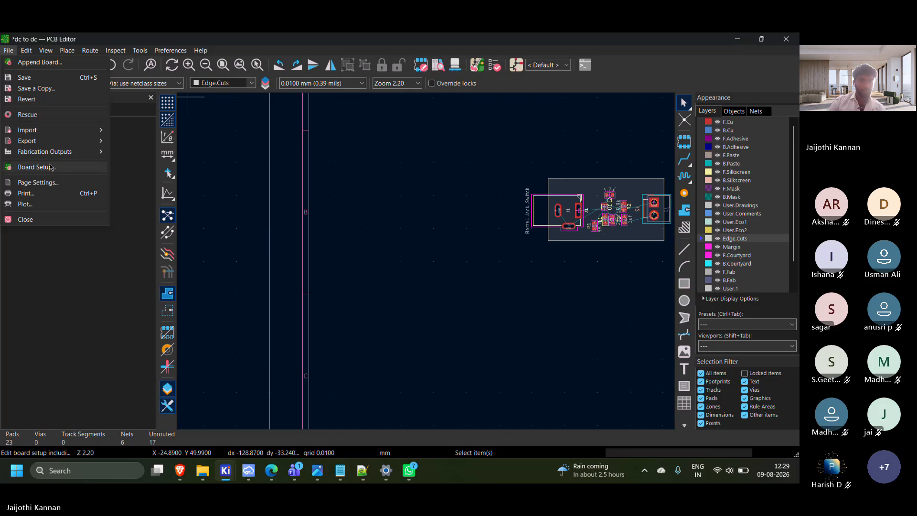
click(23, 78)
Switch to the KiCad project manager and close the dc to dc project
mouse_move(225, 470)
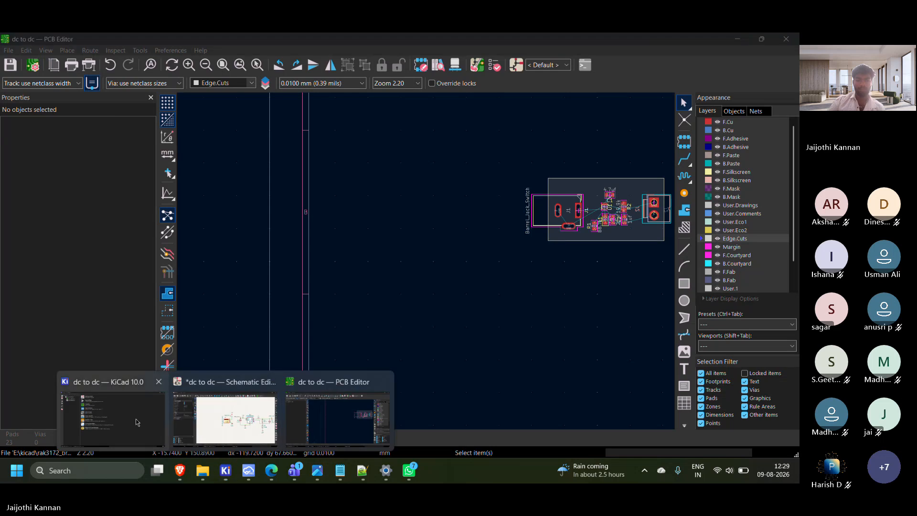
click(137, 422)
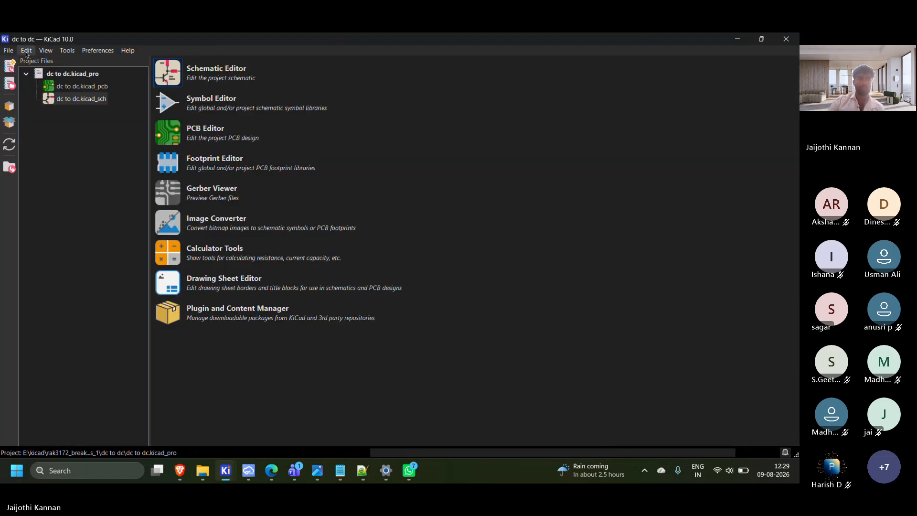
click(9, 50)
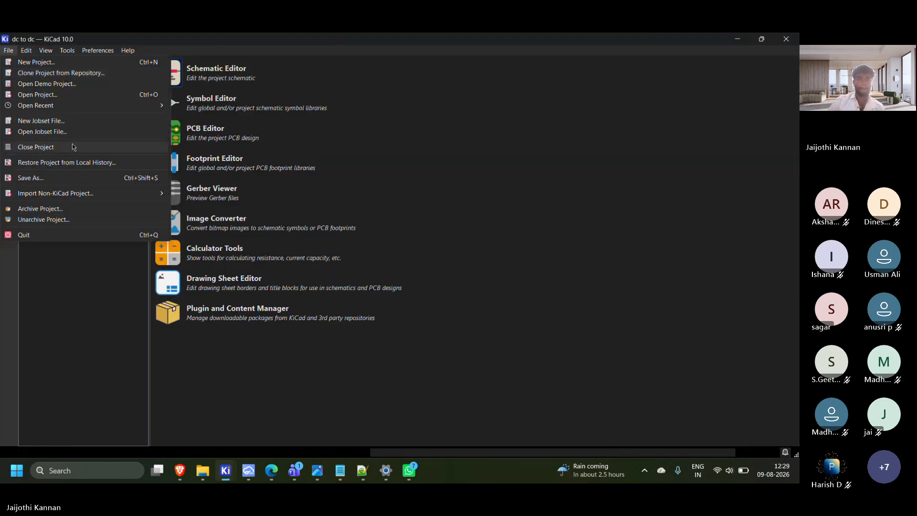
click(74, 147)
click(424, 271)
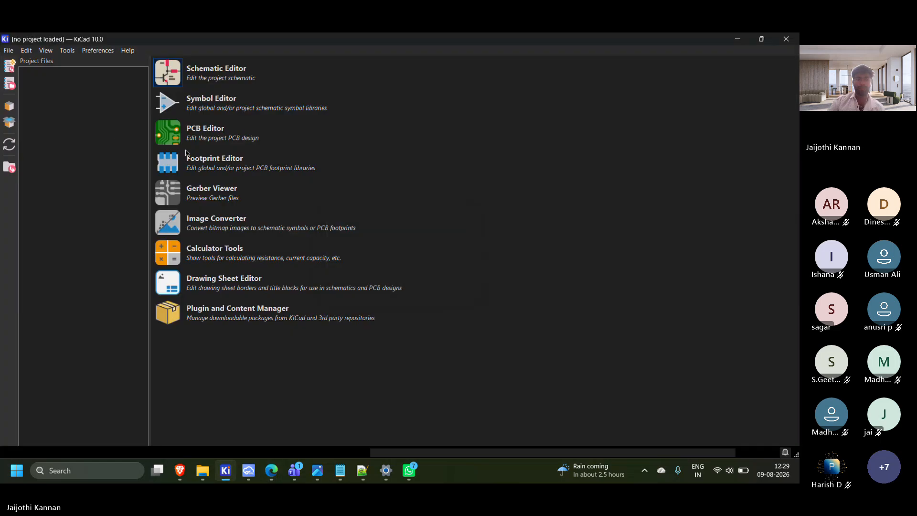
click(307, 168)
Open the existing project DC TO DC.kicad_pro from kicard > DC TO CD > DC TO DC, and open its board in the PCB Editor
click(9, 51)
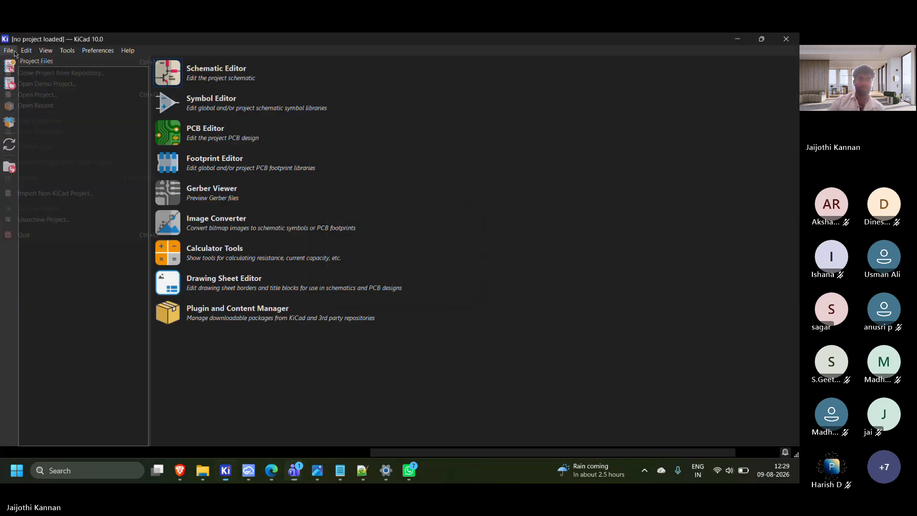
click(45, 96)
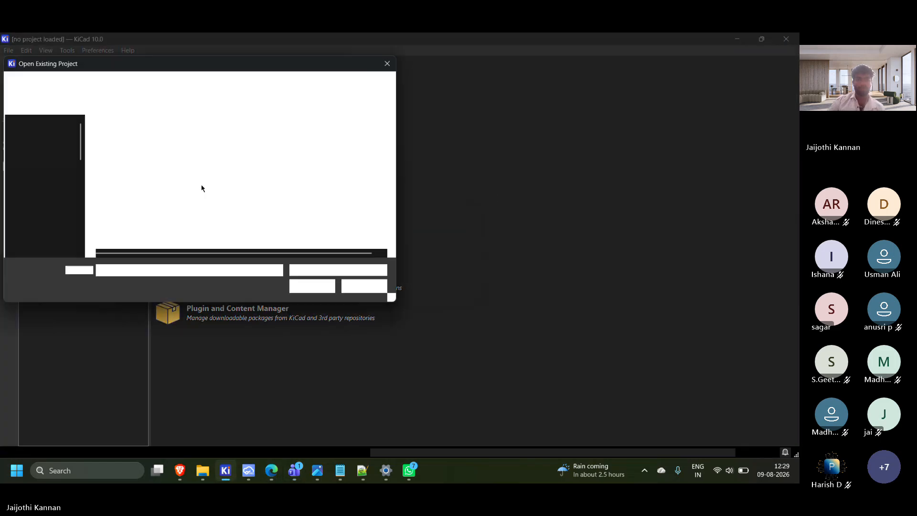
click(108, 84)
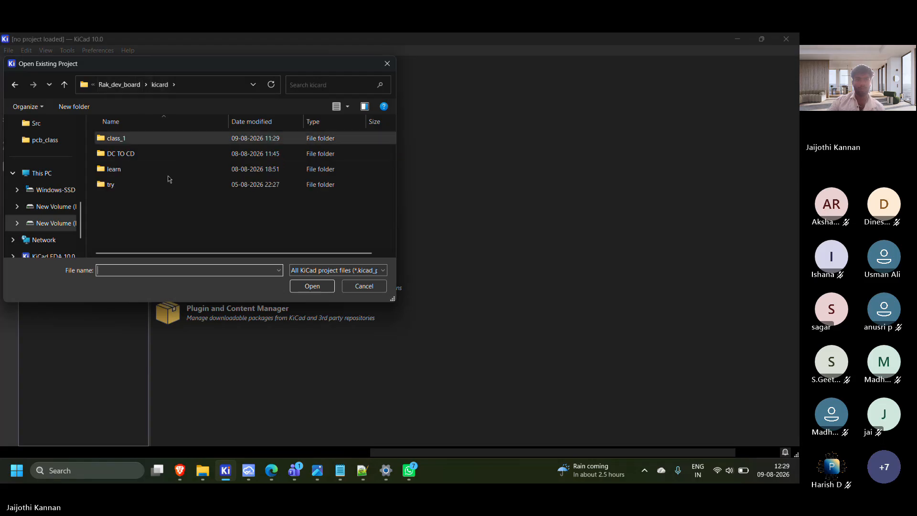
double_click(152, 153)
double_click(151, 141)
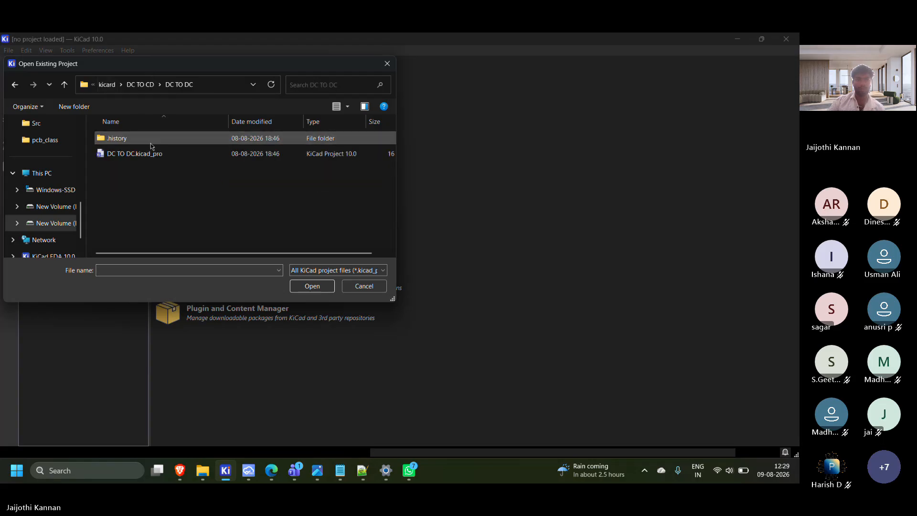
double_click(149, 152)
click(87, 104)
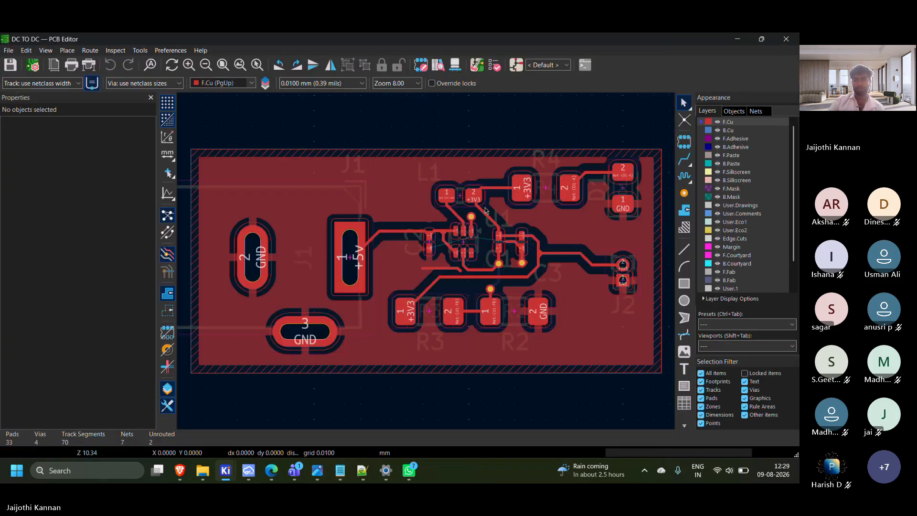
Examine the routed DC TO DC board, checking the component placement and front copper tracks around U1
click(18, 168)
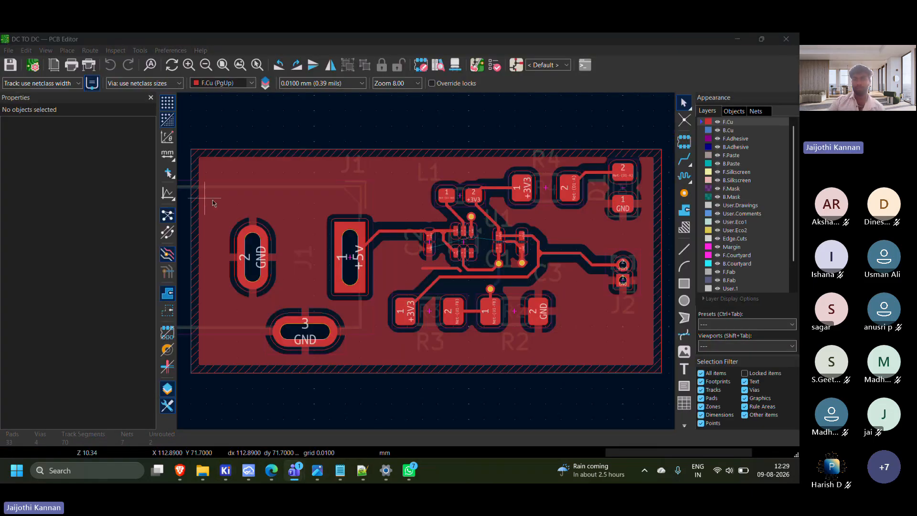
click(426, 262)
scroll(436, 249, down, 2)
scroll(436, 249, right, 2)
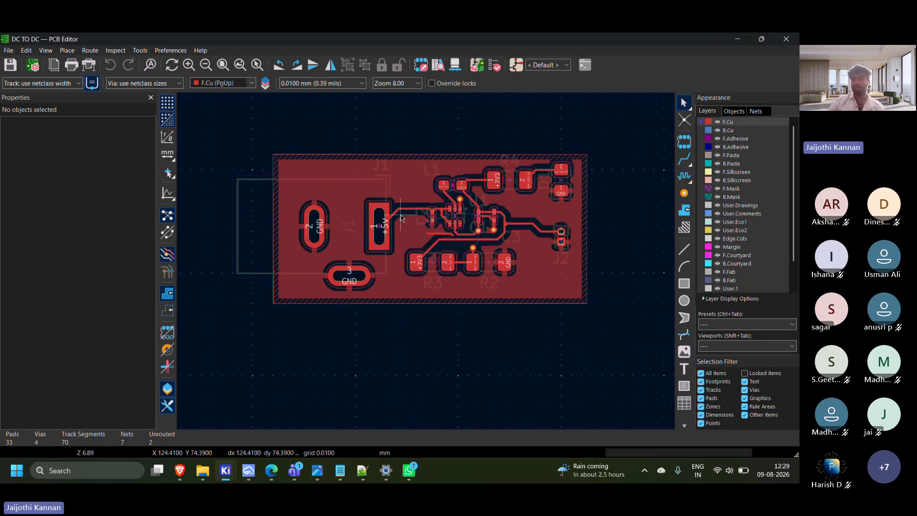
scroll(471, 260, up, 4)
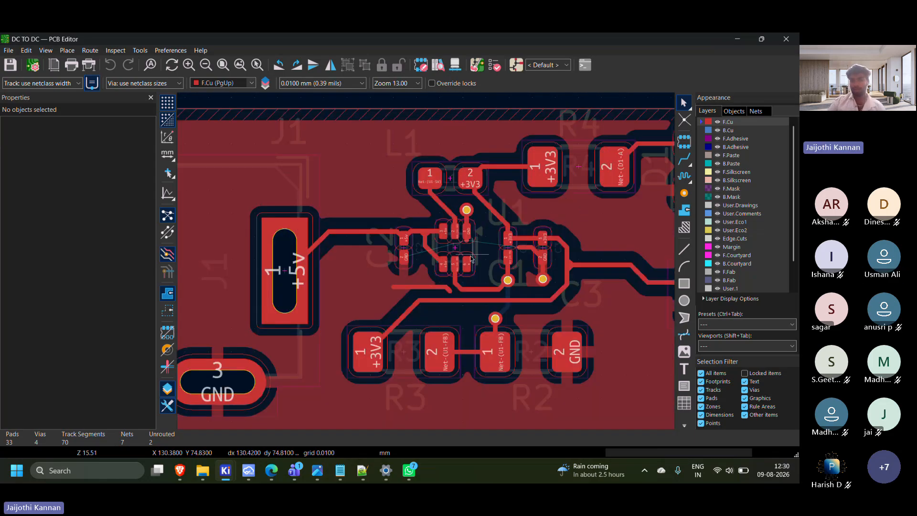
scroll(470, 259, down, 4)
scroll(427, 264, up, 4)
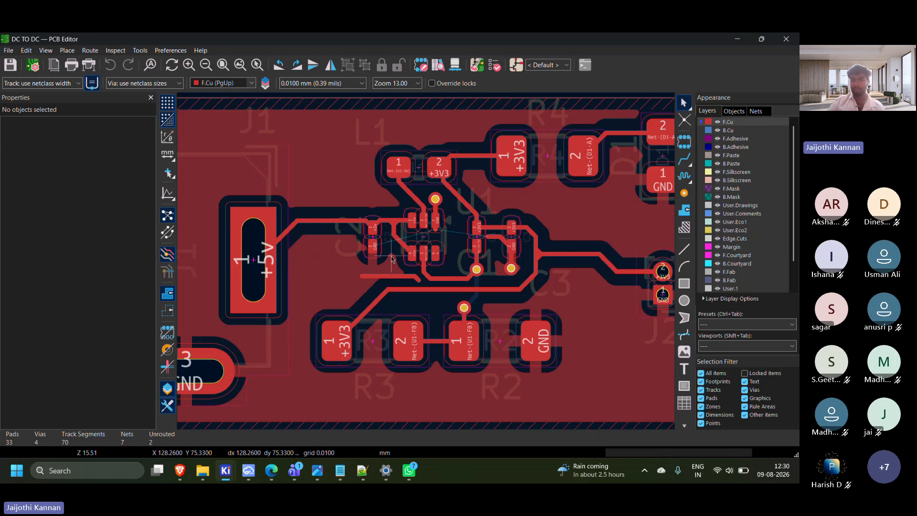
scroll(426, 264, up, 1)
scroll(406, 253, down, 2)
scroll(387, 241, up, 1)
scroll(496, 263, up, 2)
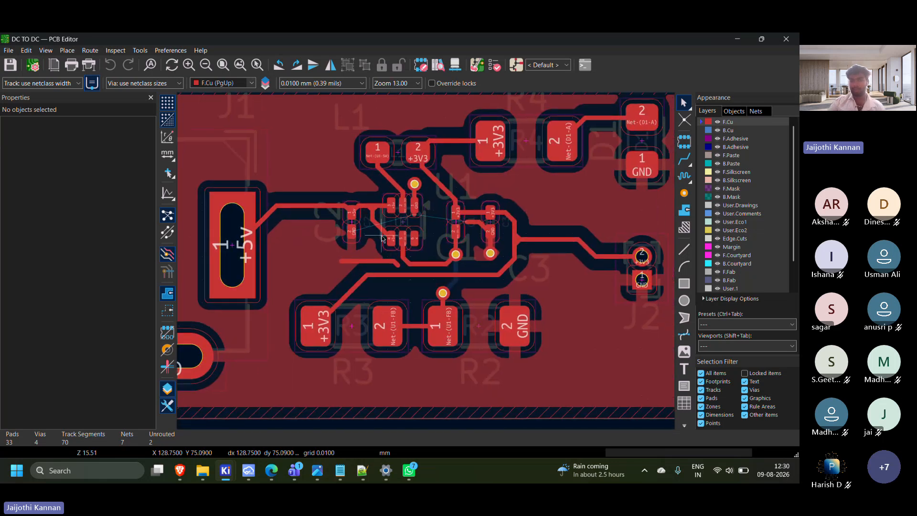
Inspect the vias near C1, C3 and R2, and hide the F.Cu layer to view the back copper routing
middle_drag(496, 262, 538, 207)
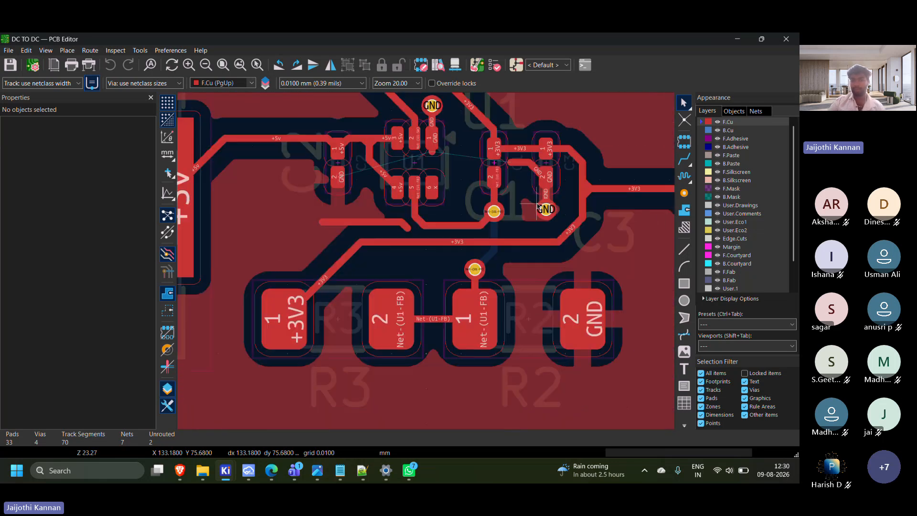
scroll(538, 206, down, 1)
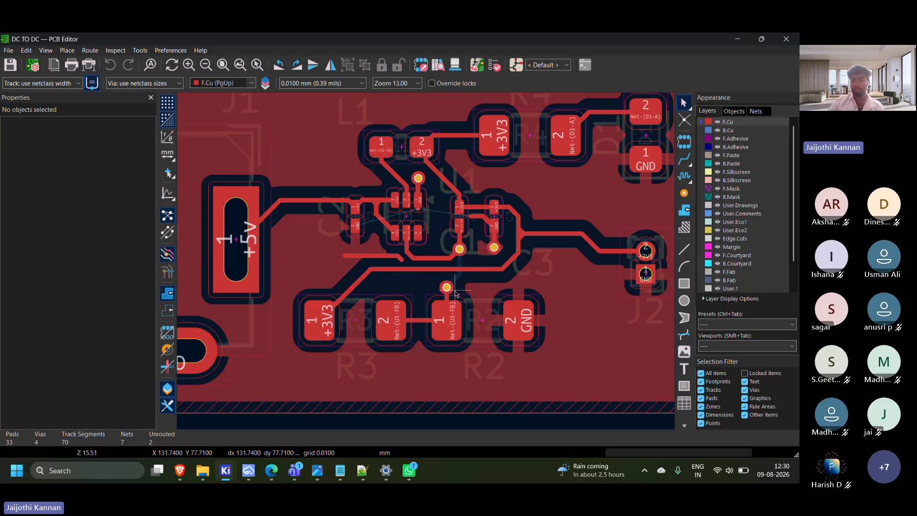
scroll(427, 264, up, 1)
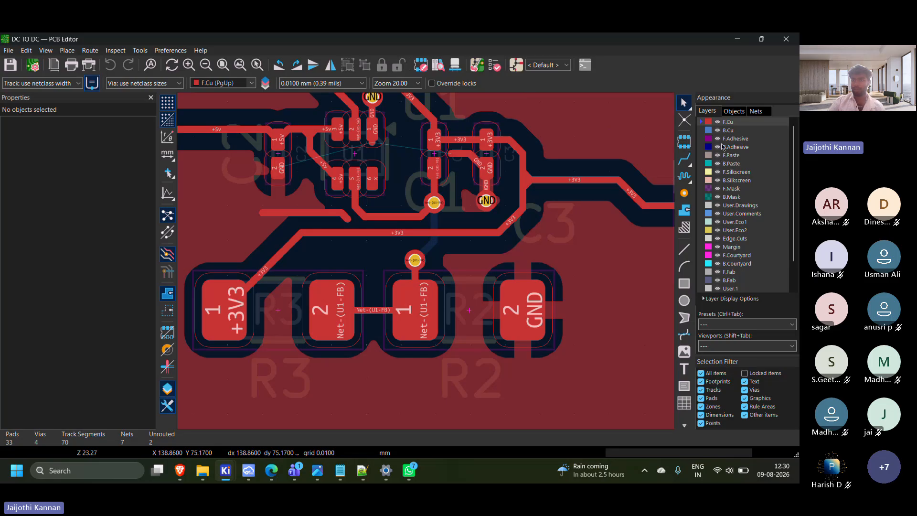
click(717, 121)
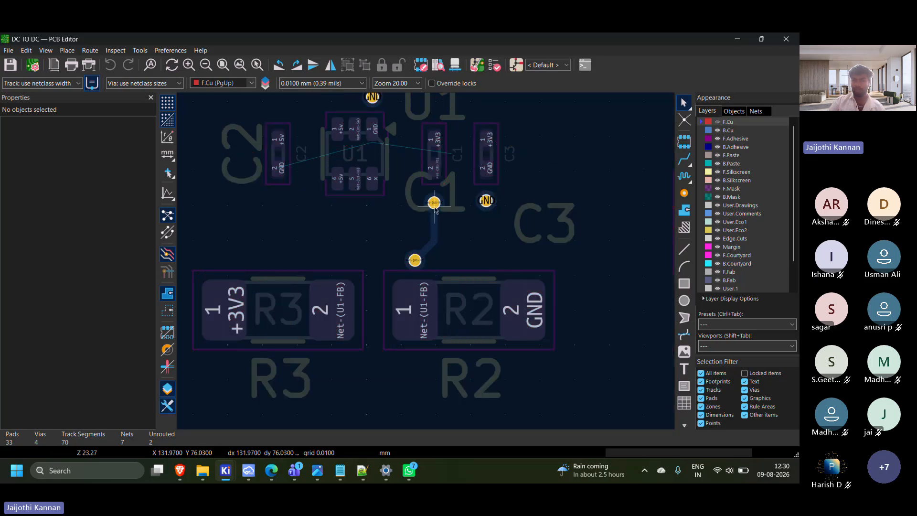
Show the F.Cu layer again and inspect the +3V3 track that crosses the back copper track above R2
scroll(434, 208, down, 2)
scroll(417, 285, up, 2)
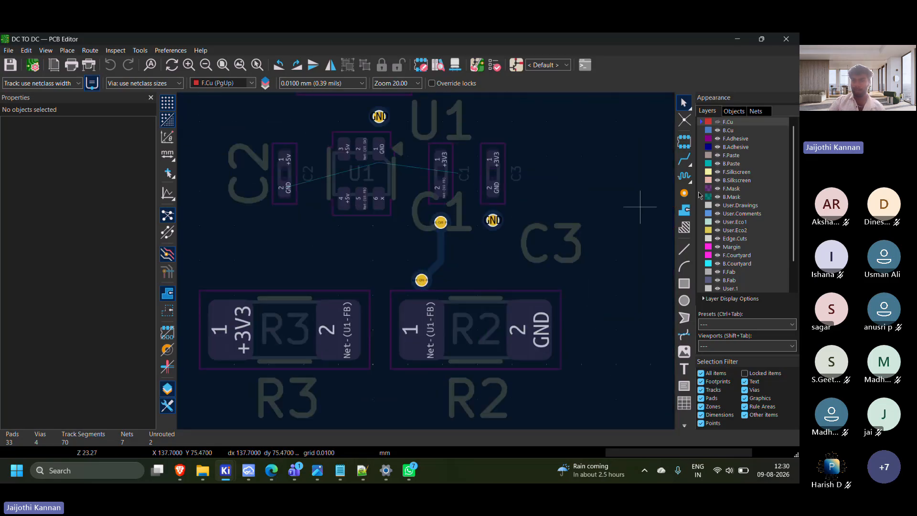
click(719, 131)
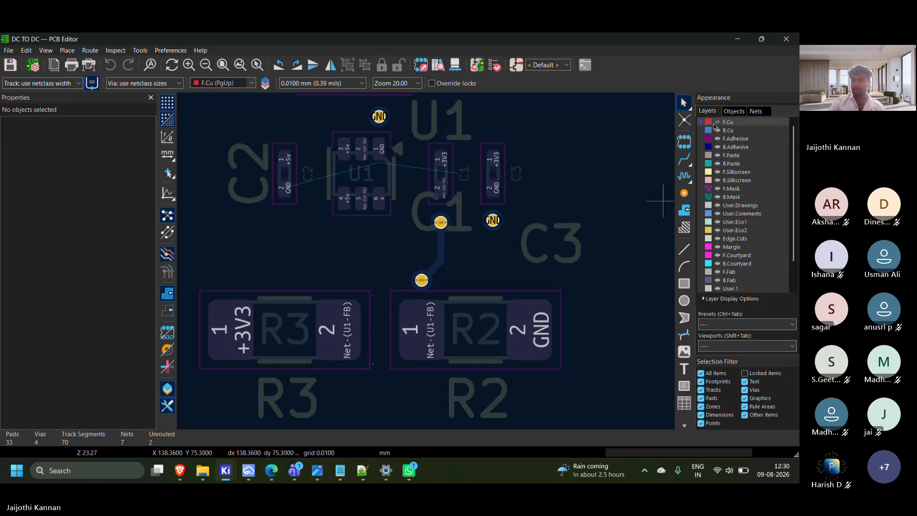
click(718, 122)
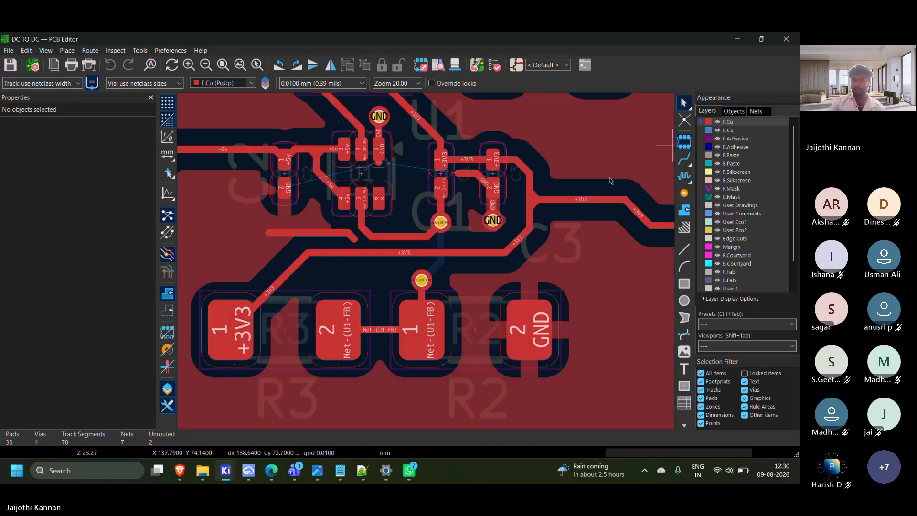
click(434, 253)
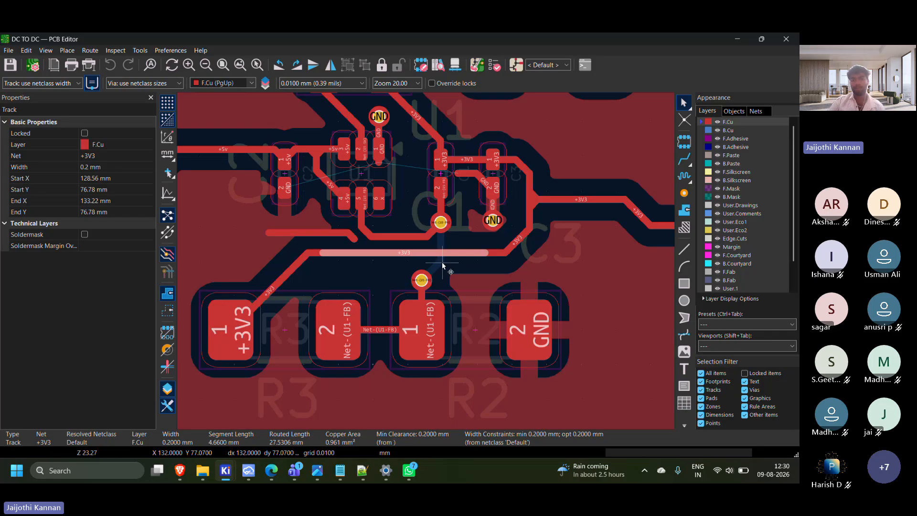
click(440, 263)
View the whole board with B.Adhesive as the active layer, and make F.Cu the active layer again
click(713, 145)
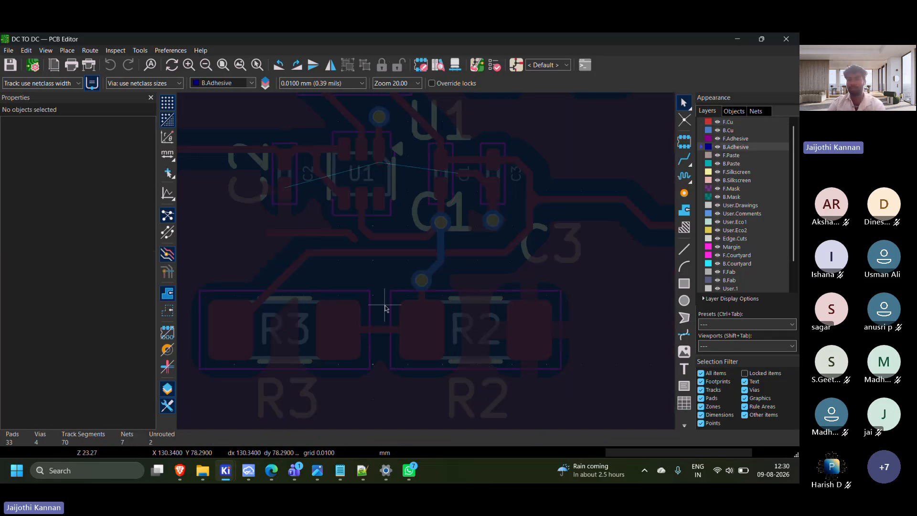
scroll(430, 306, down, 4)
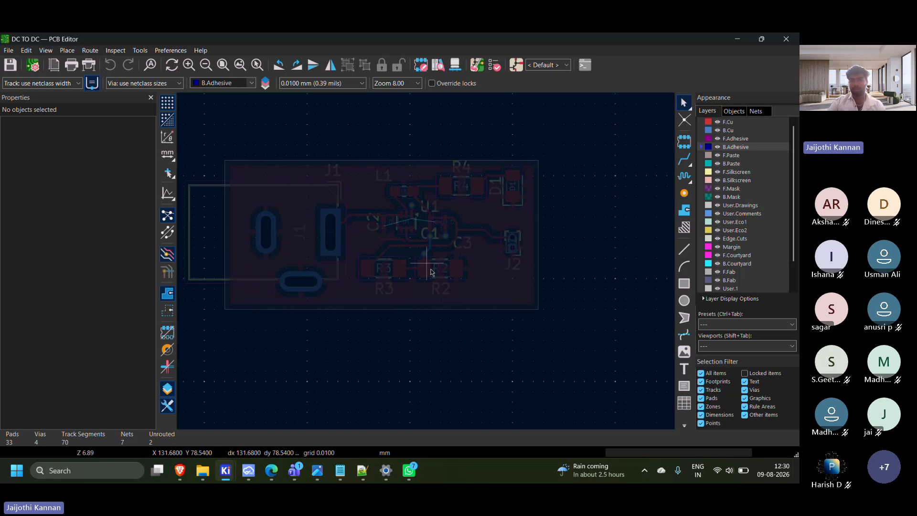
middle_drag(431, 269, 447, 285)
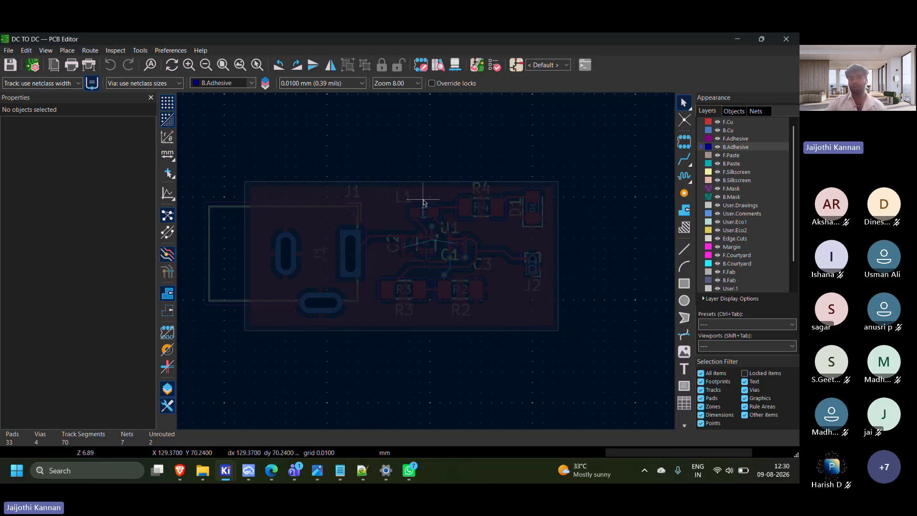
click(718, 123)
click(718, 122)
click(727, 122)
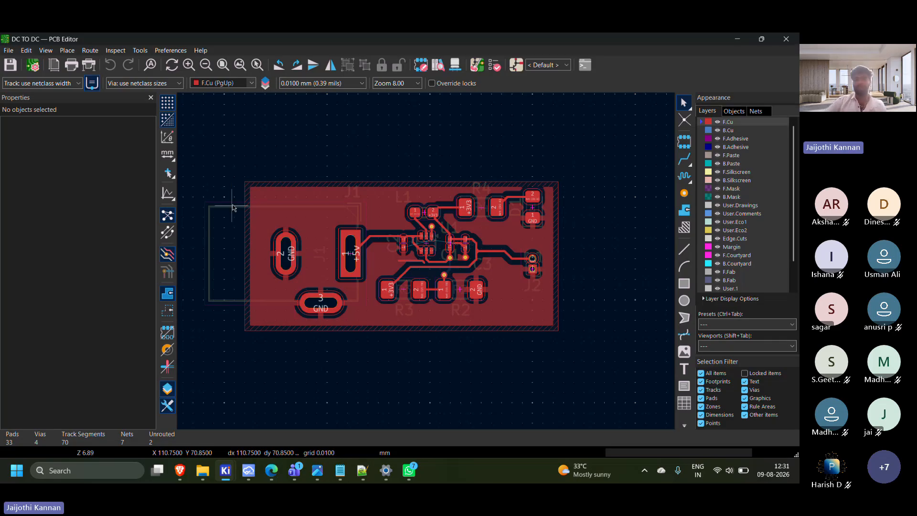
Inspect the assembled board in the 3D Viewer, tilting the model to check the component placement, and close the viewer
click(72, 147)
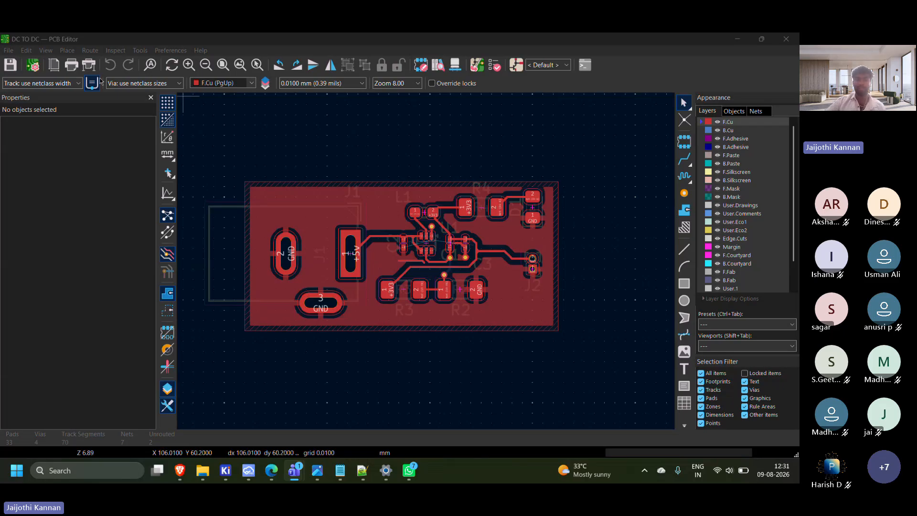
click(8, 51)
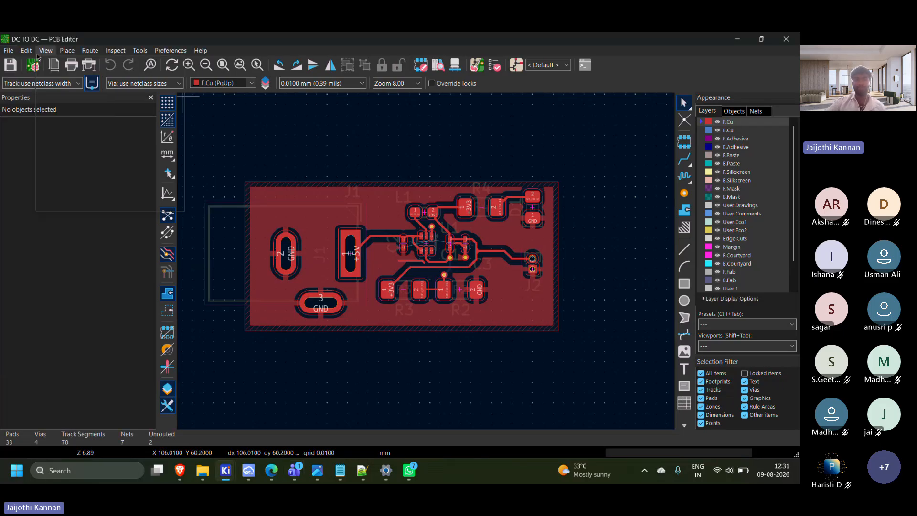
click(46, 50)
click(67, 89)
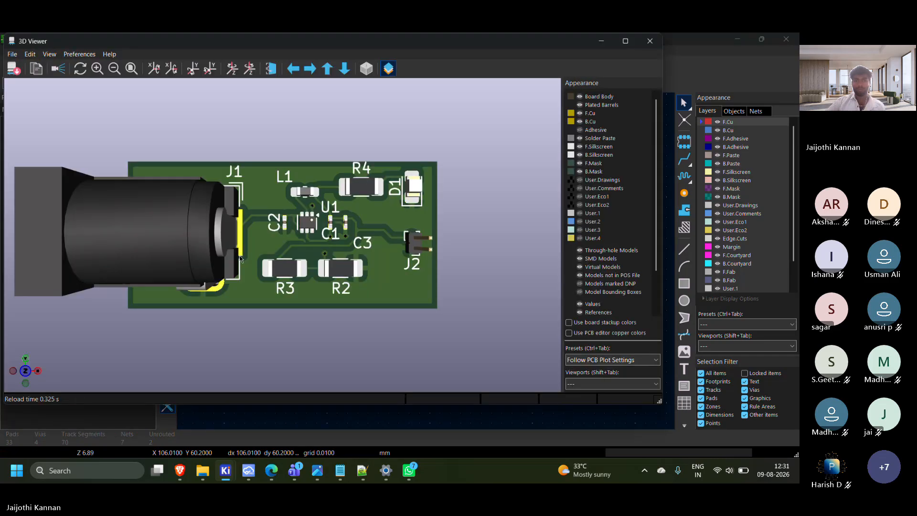
drag(280, 259, 230, 266)
click(274, 265)
click(232, 251)
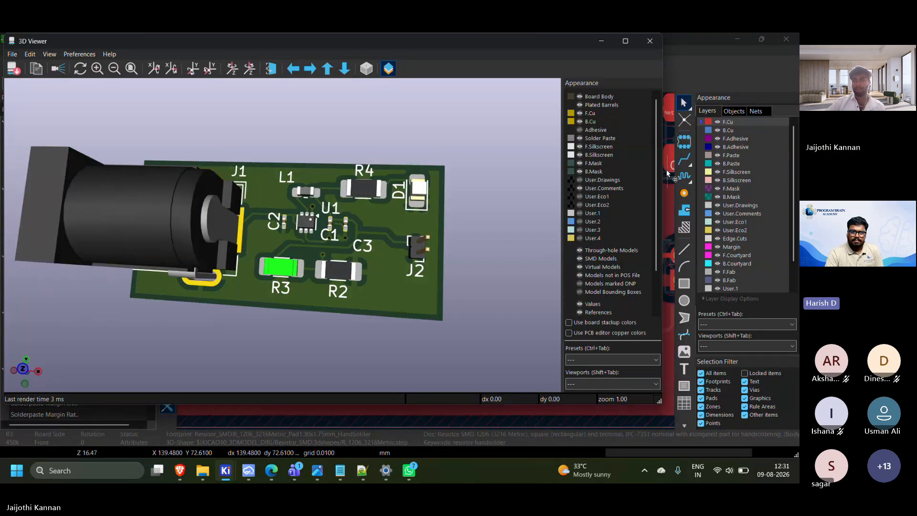
click(650, 42)
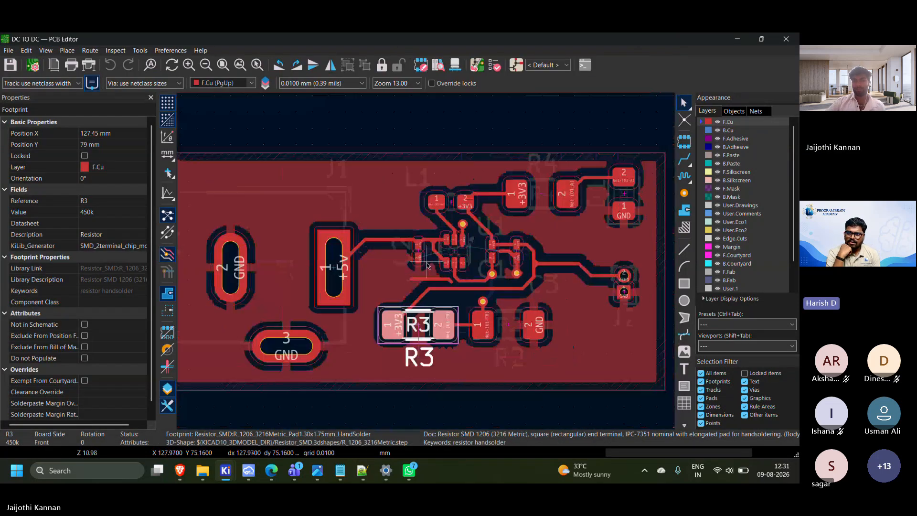
Delete the two leftover netless F.Cu track segments below U1, the horizontal one and the short diagonal stub
scroll(426, 266, down, 2)
click(437, 318)
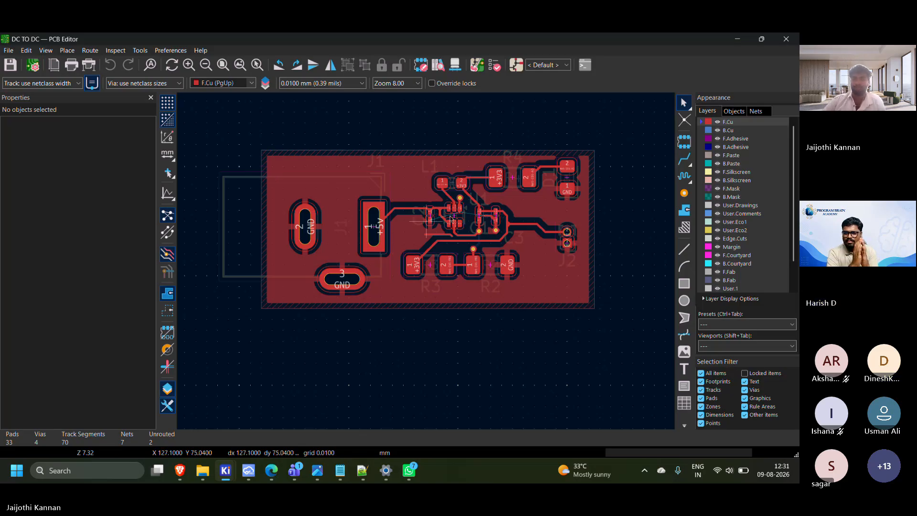
scroll(478, 177, up, 3)
click(411, 306)
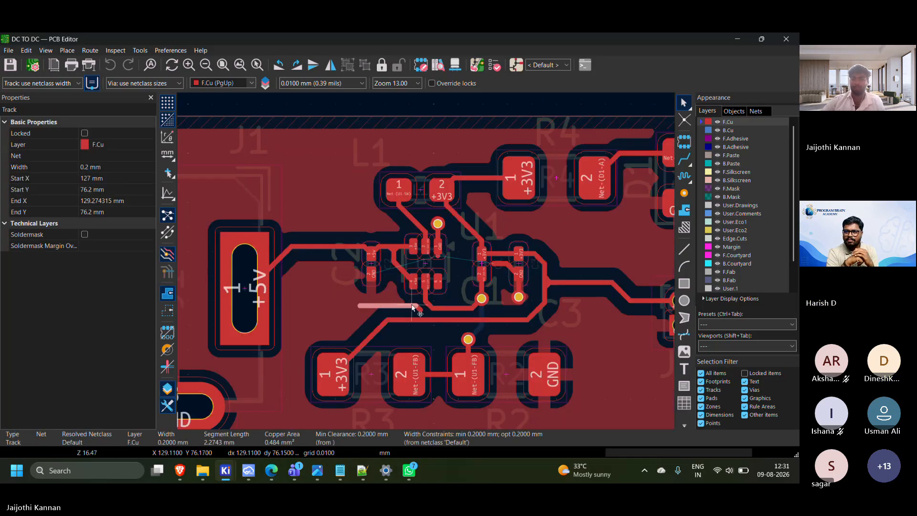
key(Delete)
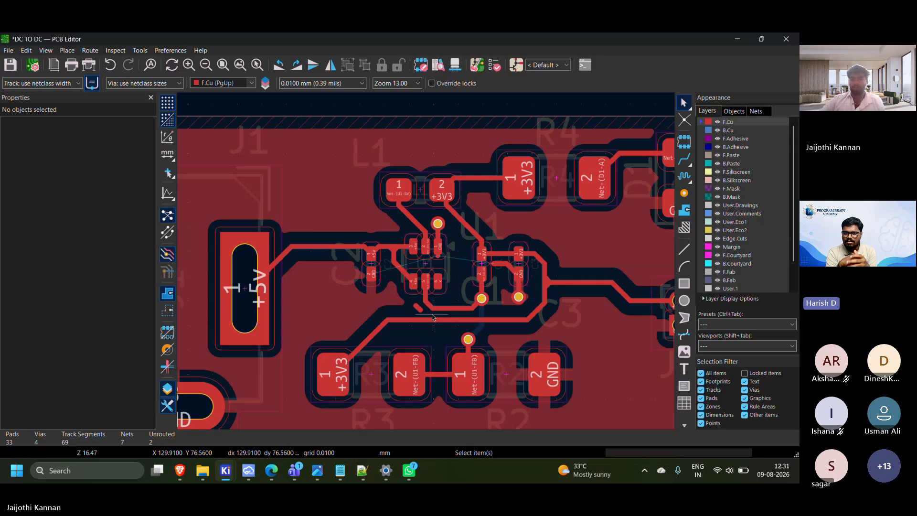
click(419, 309)
key(Delete)
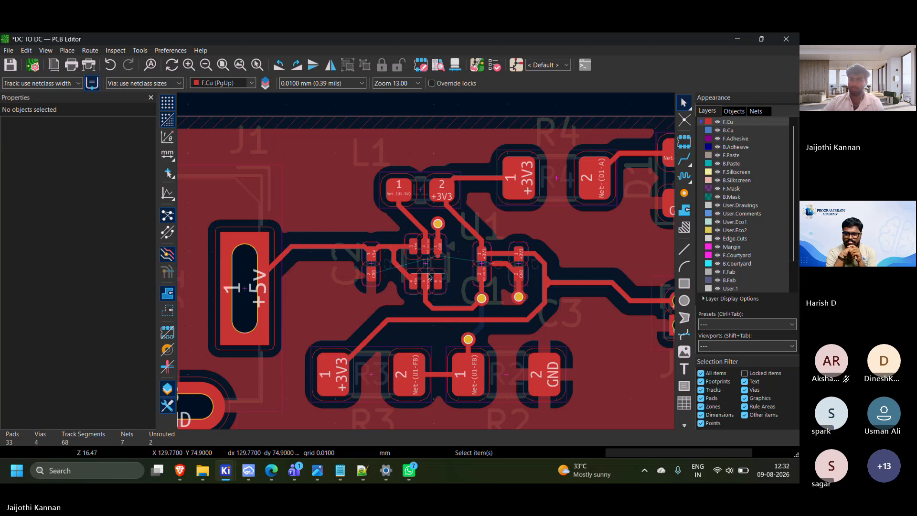
Inspect the tracks around U1, and switch to tps62a02a-q1.pdf in the browser to compare them with the Figure 9-14 layout recommendation
scroll(330, 284, down, 3)
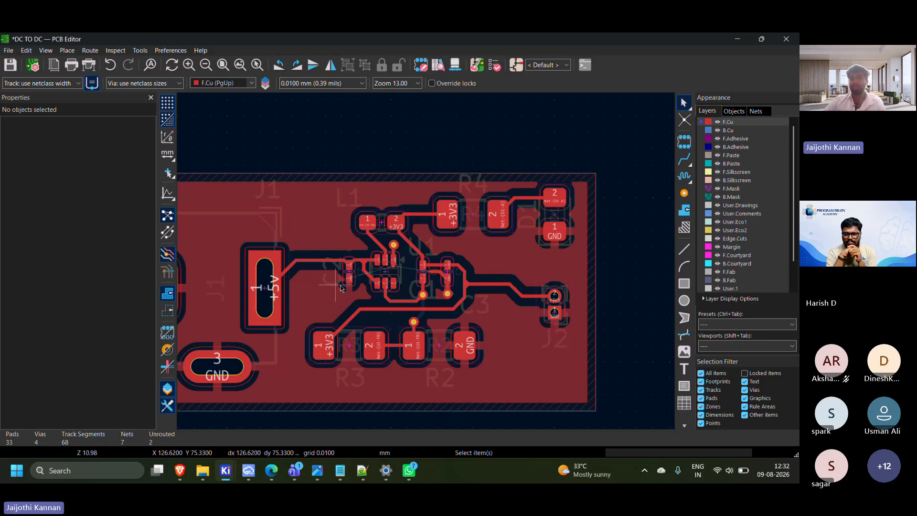
scroll(337, 289, up, 3)
scroll(427, 264, up, 2)
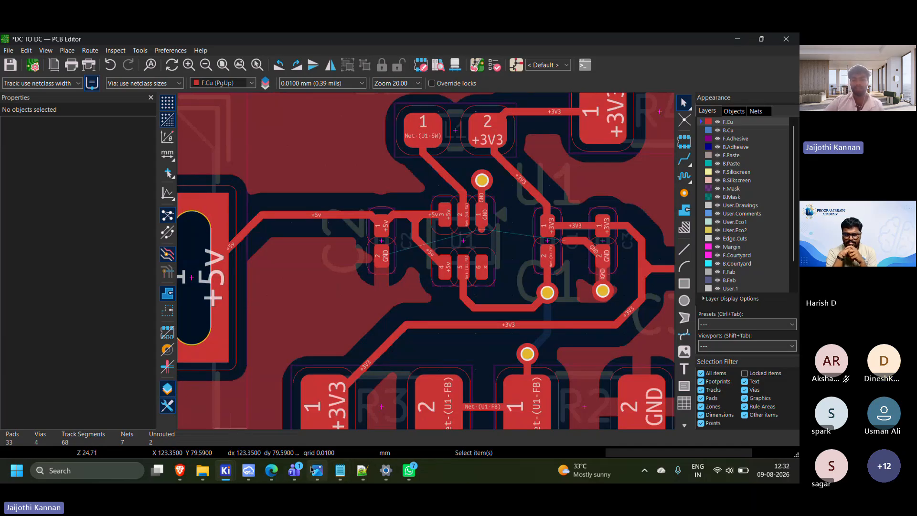
click(271, 471)
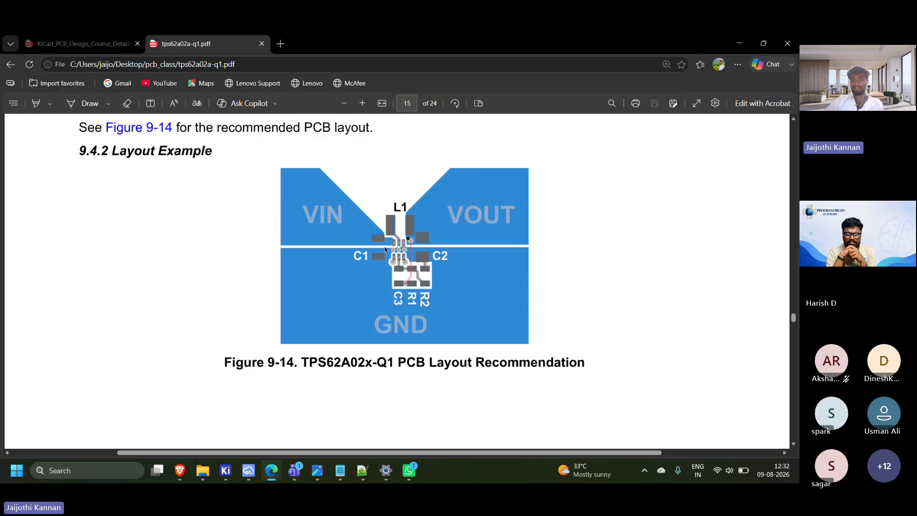
ctrl+scroll(385, 249, up, 5)
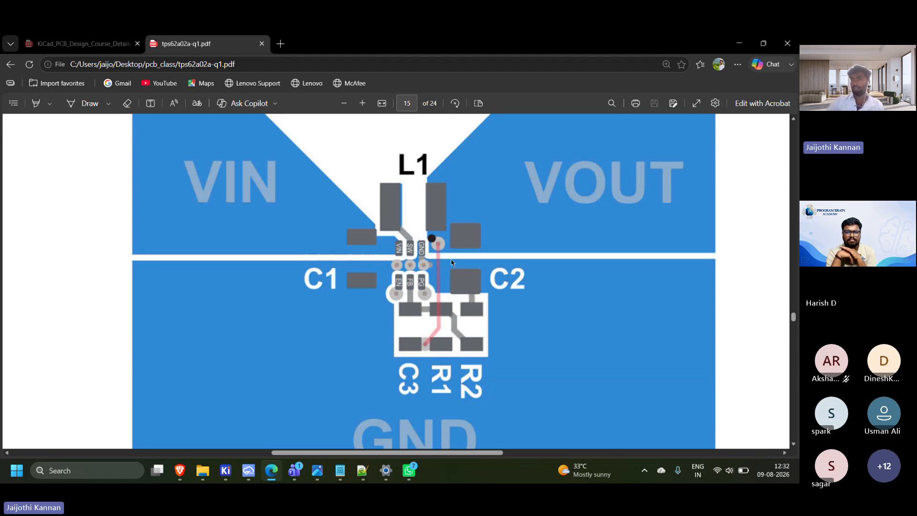
ctrl+scroll(450, 260, down, 2)
scroll(440, 227, up, 5)
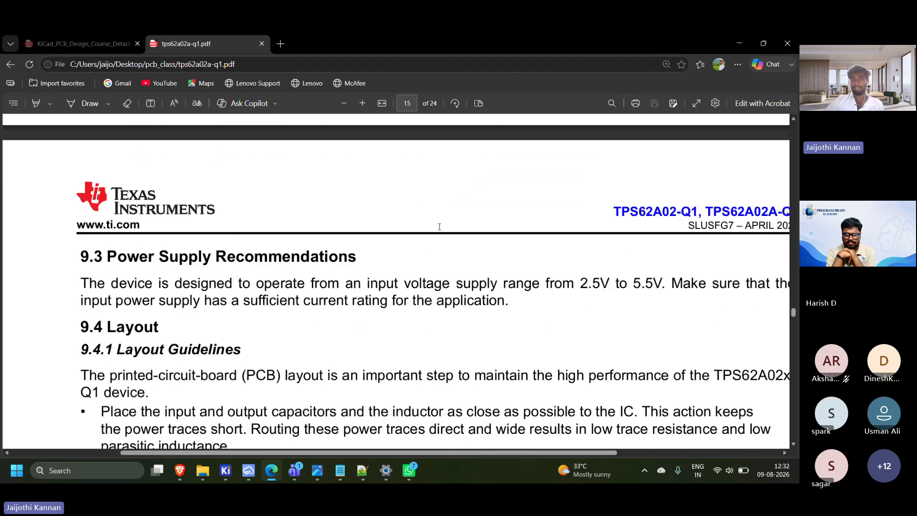
Examine the Figure 9-1 typical application circuit and the Table 9-2 list of components on page 10 of the datasheet
scroll(439, 226, up, 5)
ctrl+scroll(437, 244, down, 2)
scroll(435, 262, up, 6)
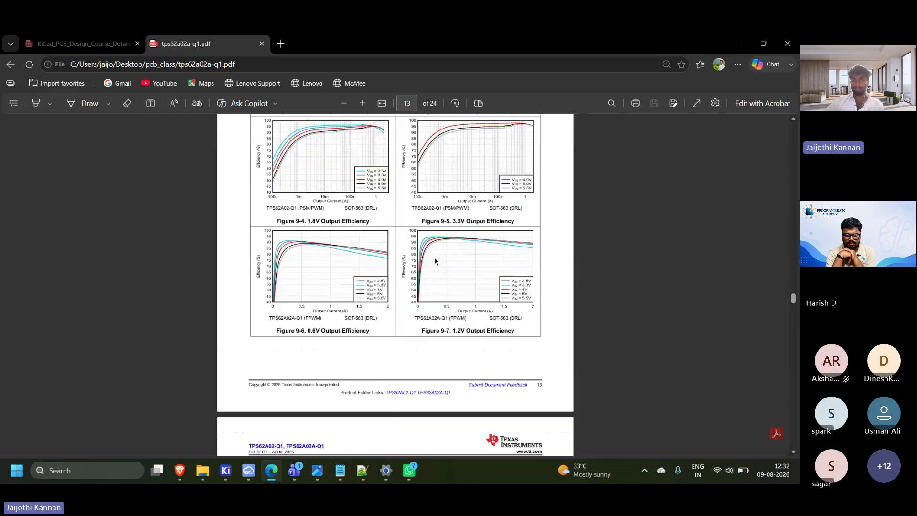
scroll(435, 261, up, 20)
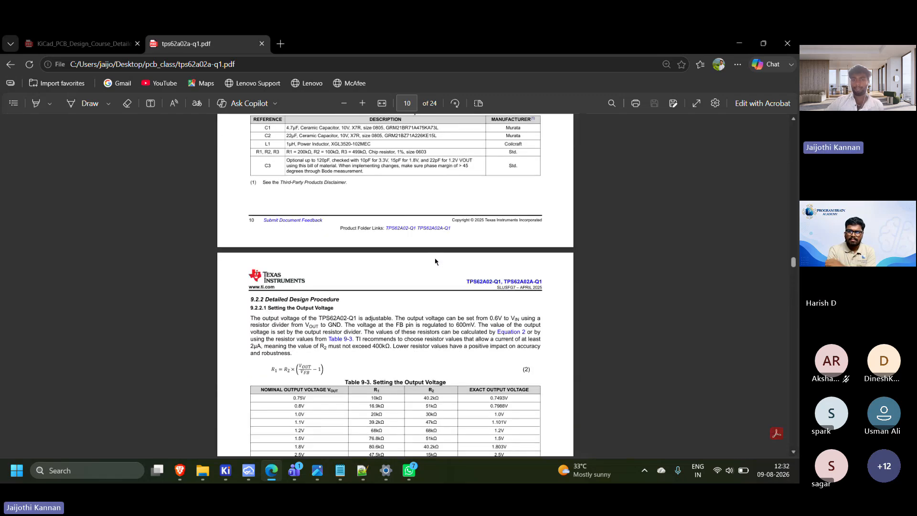
scroll(450, 258, down, 6)
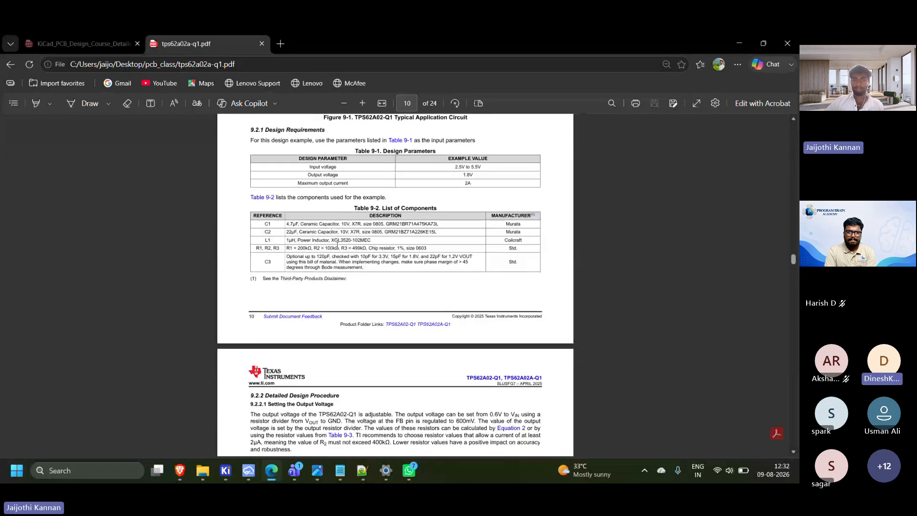
scroll(288, 255, up, 1)
ctrl+scroll(288, 255, up, 2)
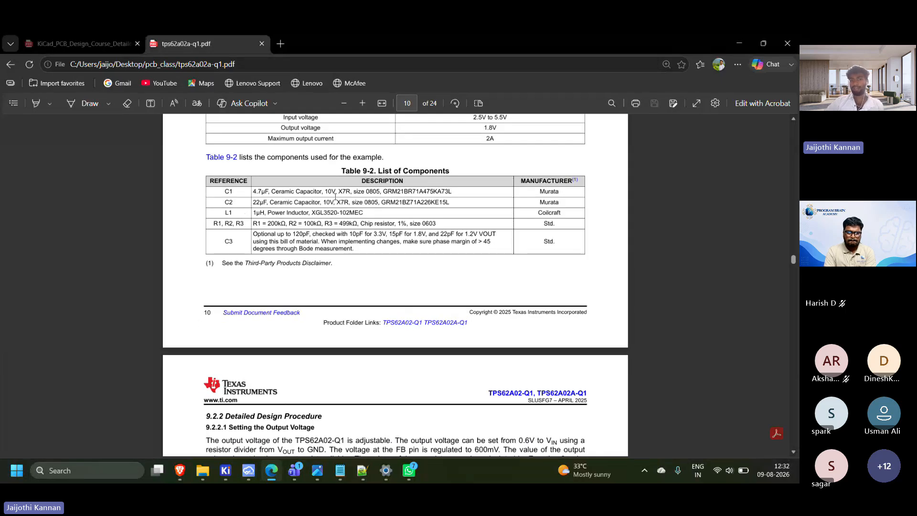
scroll(423, 209, up, 4)
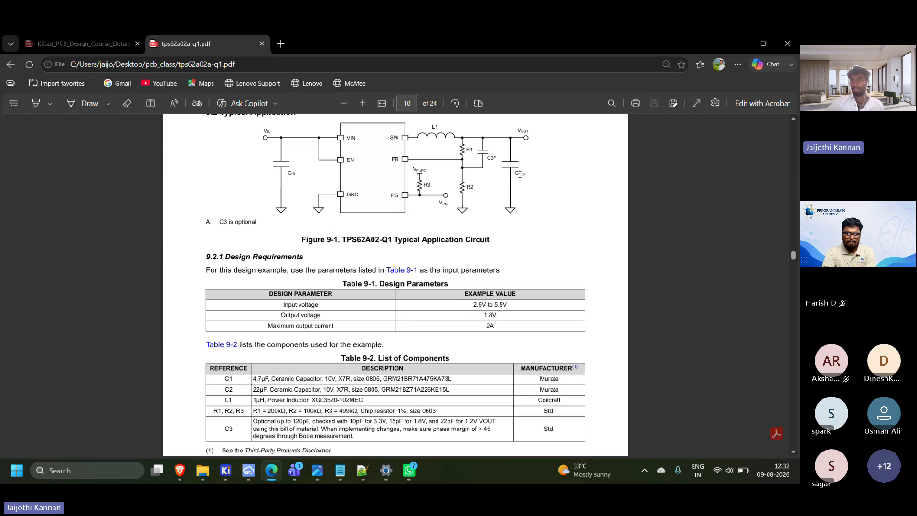
scroll(353, 325, down, 5)
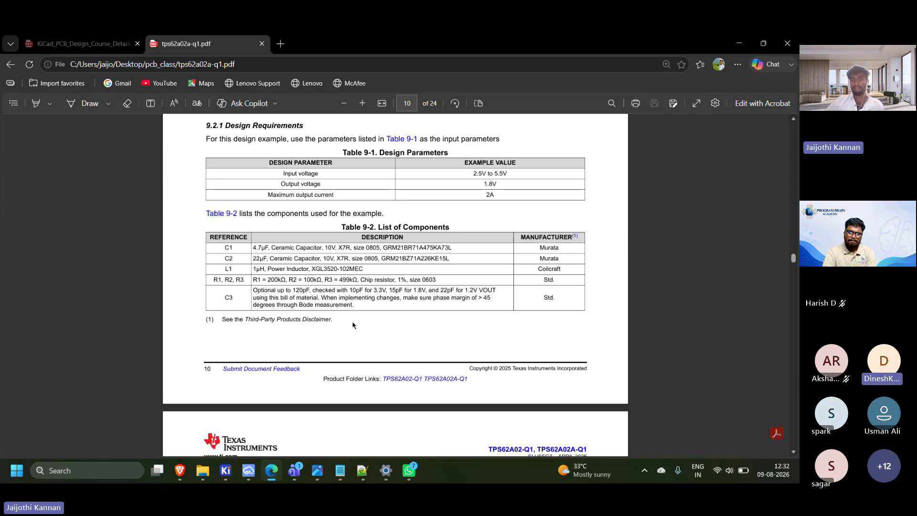
scroll(353, 325, down, 5)
scroll(353, 325, up, 8)
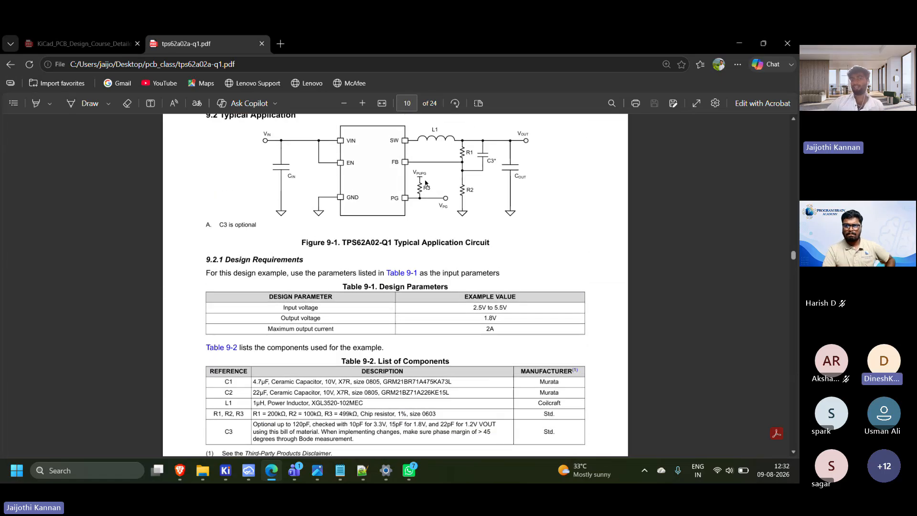
scroll(430, 186, down, 1)
scroll(430, 187, down, 20)
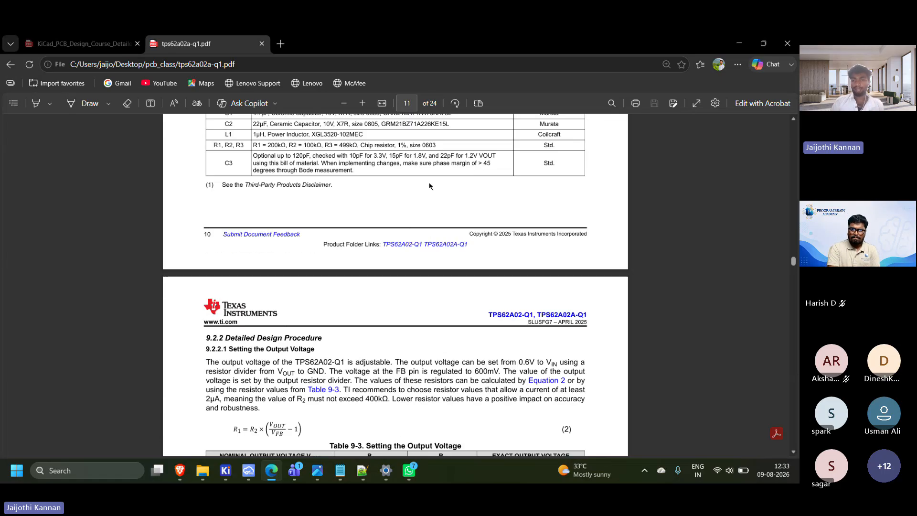
Review the 9.4.1 Layout Guidelines and the placement of C1, C2, C3, R1 and R2 in Figure 9-14 on page 15
scroll(429, 186, up, 7)
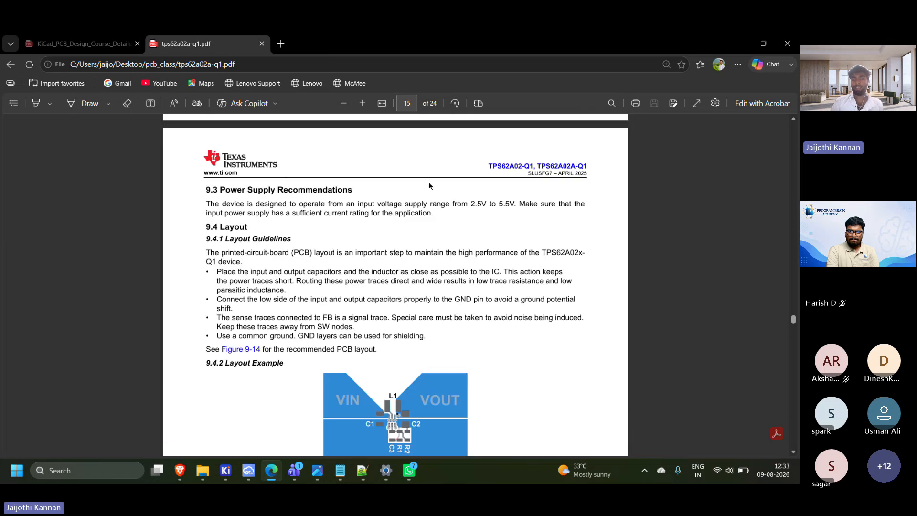
scroll(429, 186, down, 3)
ctrl+scroll(414, 355, up, 1)
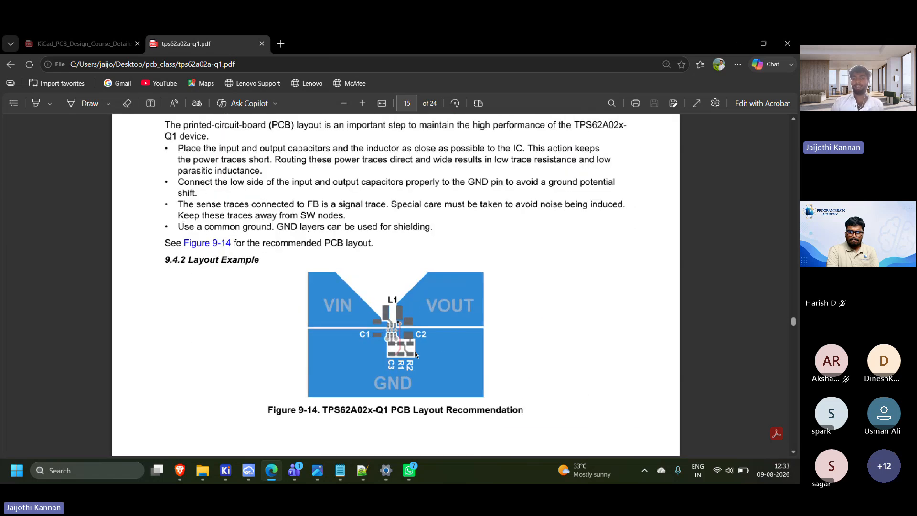
scroll(415, 354, down, 3)
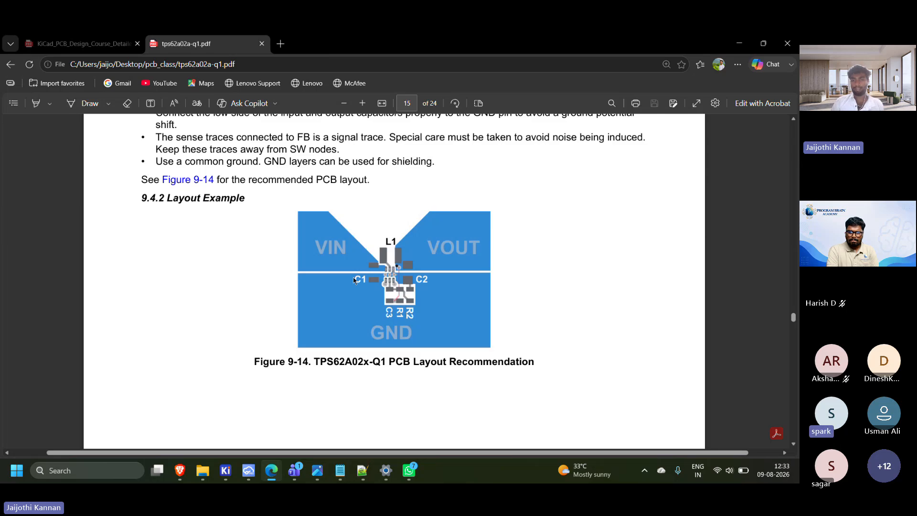
ctrl+scroll(354, 302, up, 2)
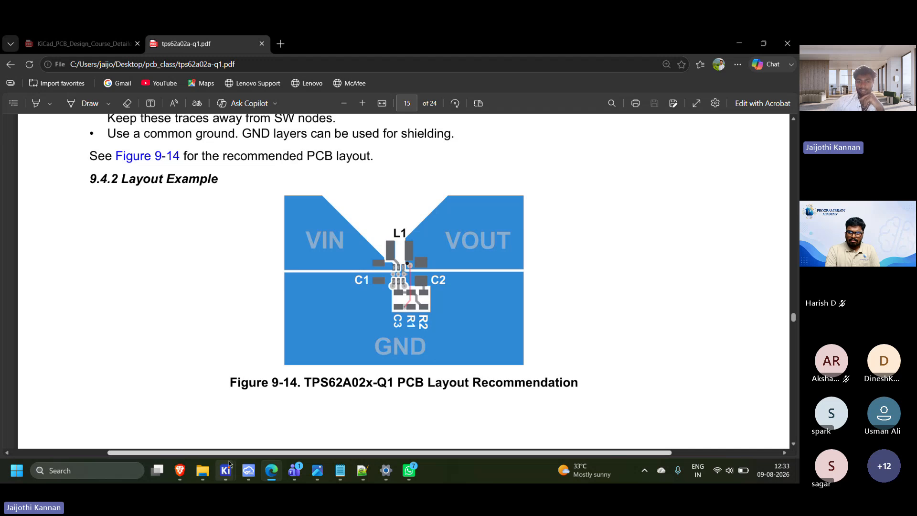
Switch back to the DC TO DC board in the KiCad PCB Editor and view the routing around U1
mouse_move(225, 470)
click(281, 420)
scroll(427, 266, down, 2)
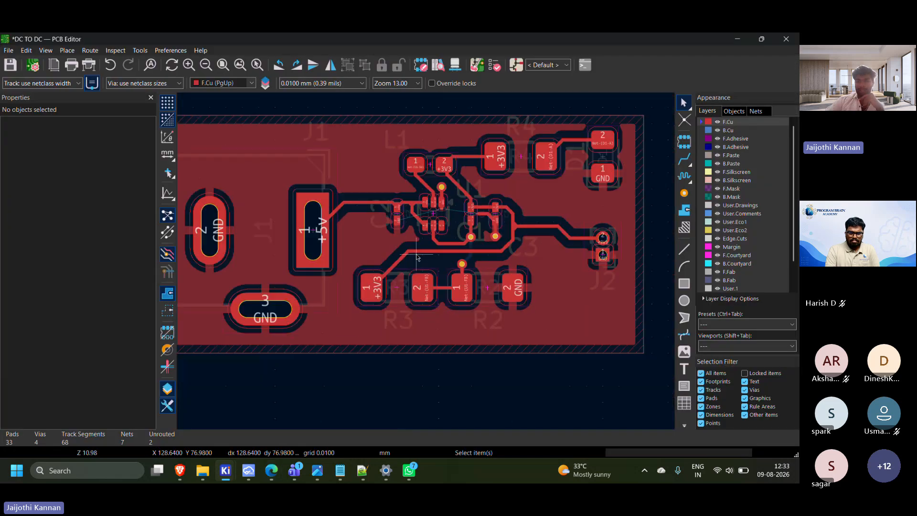
Inspect the front copper routing between J1, U1, L1 and the surrounding capacitors, including the pads and vias around U1
scroll(348, 232, up, 2)
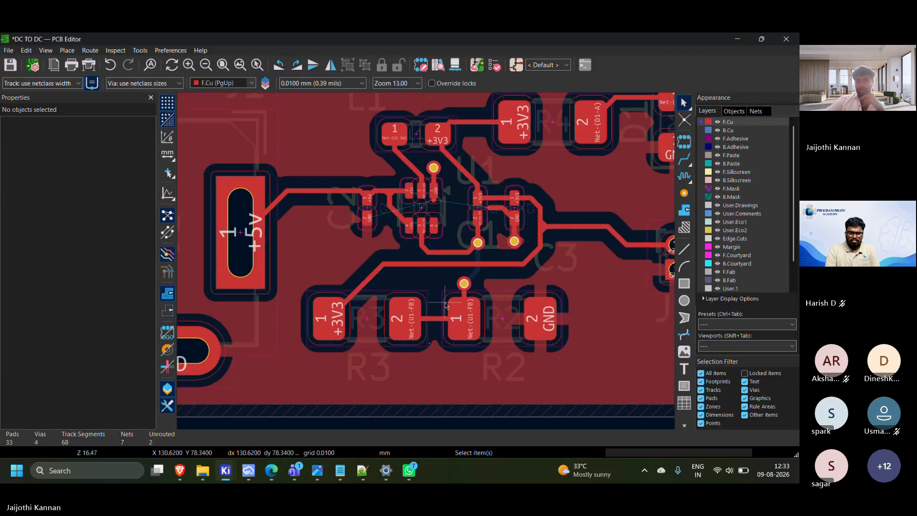
scroll(323, 263, down, 2)
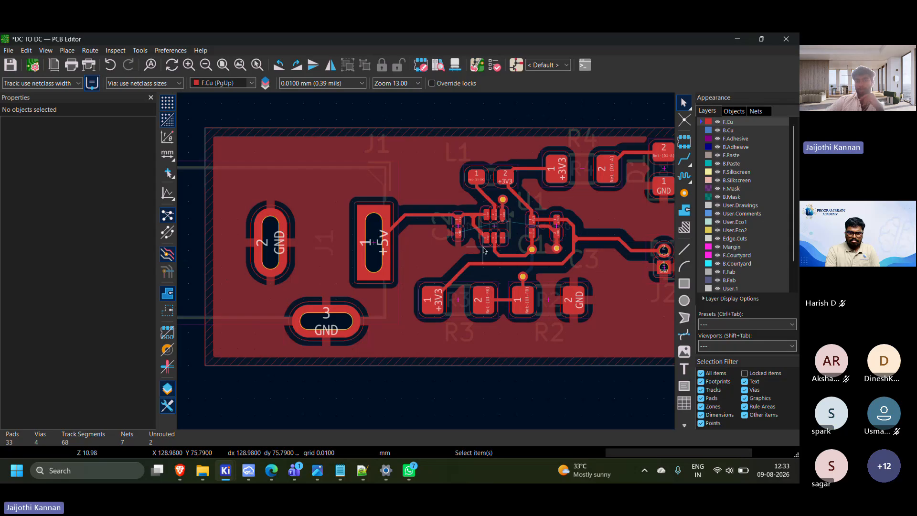
scroll(427, 265, up, 2)
scroll(426, 265, up, 2)
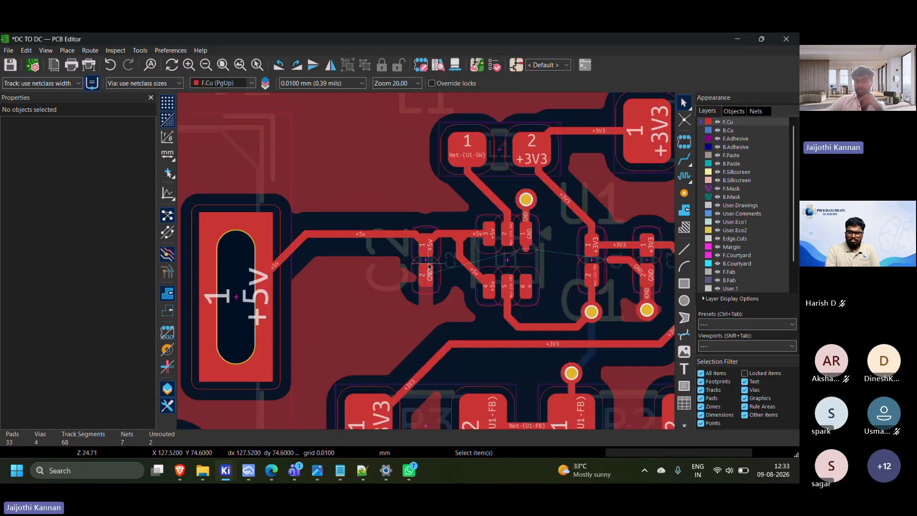
scroll(426, 265, down, 2)
middle_drag(494, 252, 362, 240)
scroll(570, 178, down, 3)
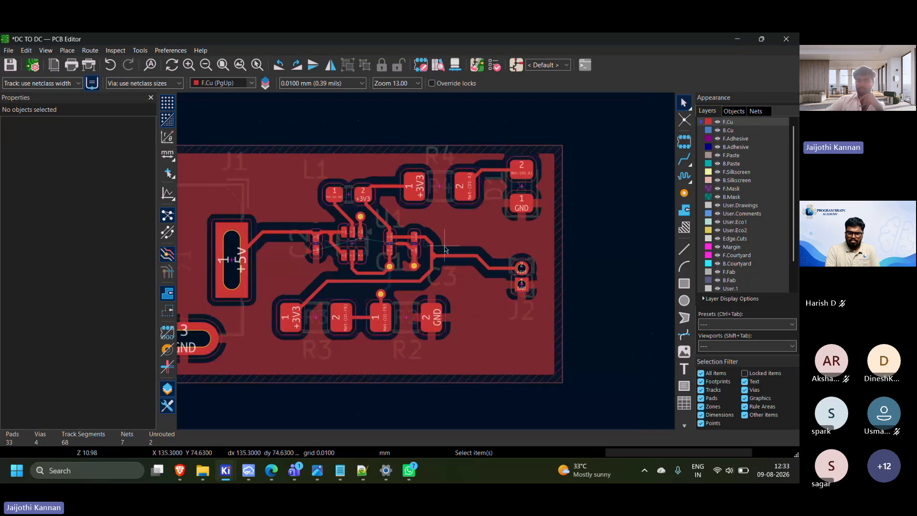
scroll(307, 238, up, 3)
scroll(472, 280, up, 2)
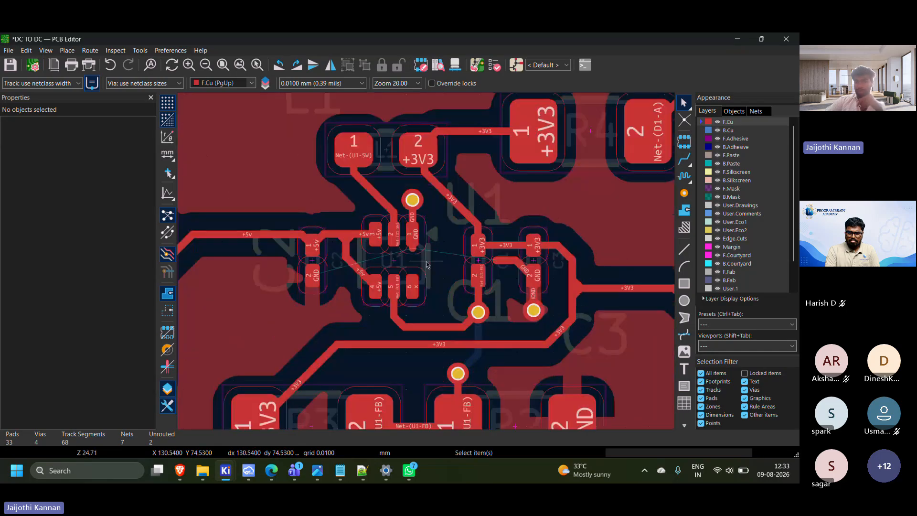
scroll(426, 265, up, 2)
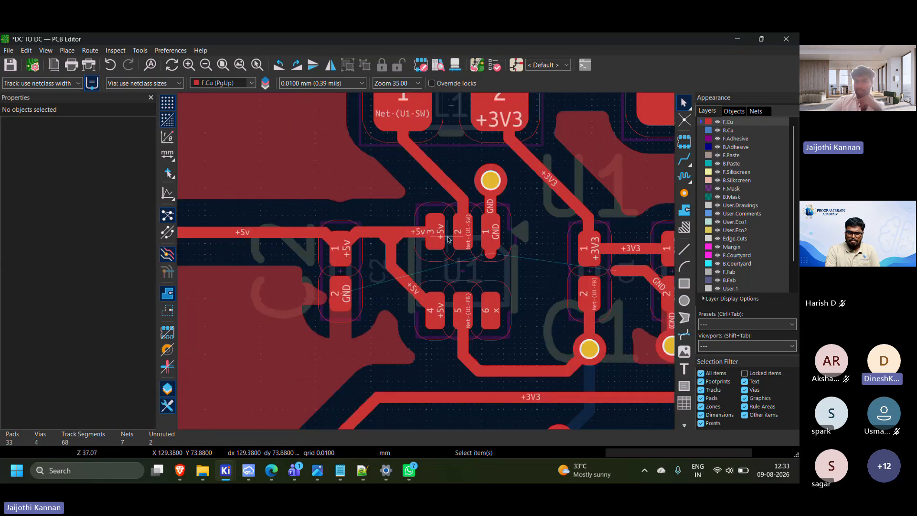
scroll(426, 264, up, 1)
scroll(406, 265, down, 1)
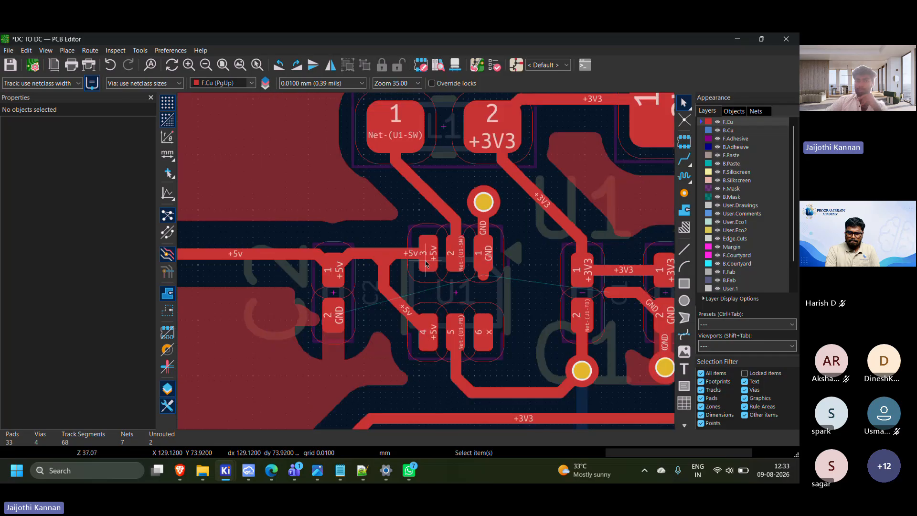
scroll(423, 262, down, 1)
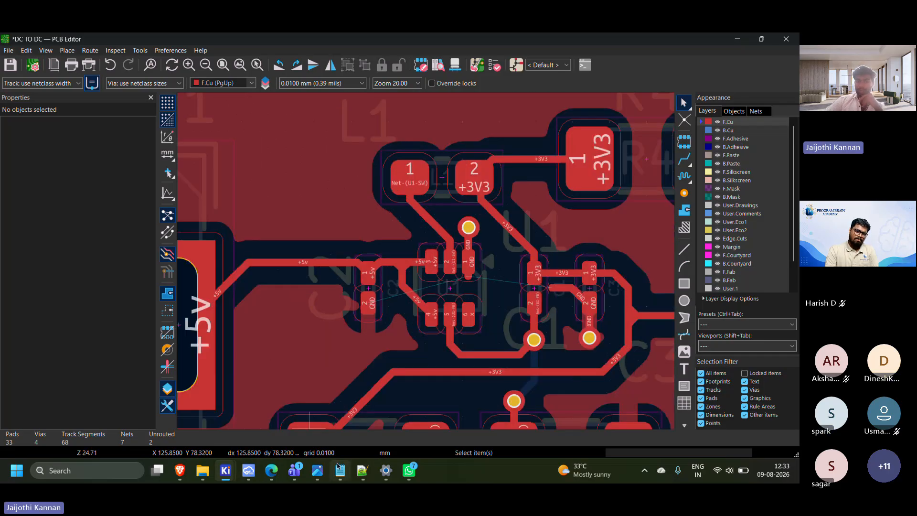
Switch to tps62a02a-q1.pdf in the browser and examine the U1 pins, L1, C1 and C2 in the Figure 9-14 layout recommendation
click(272, 471)
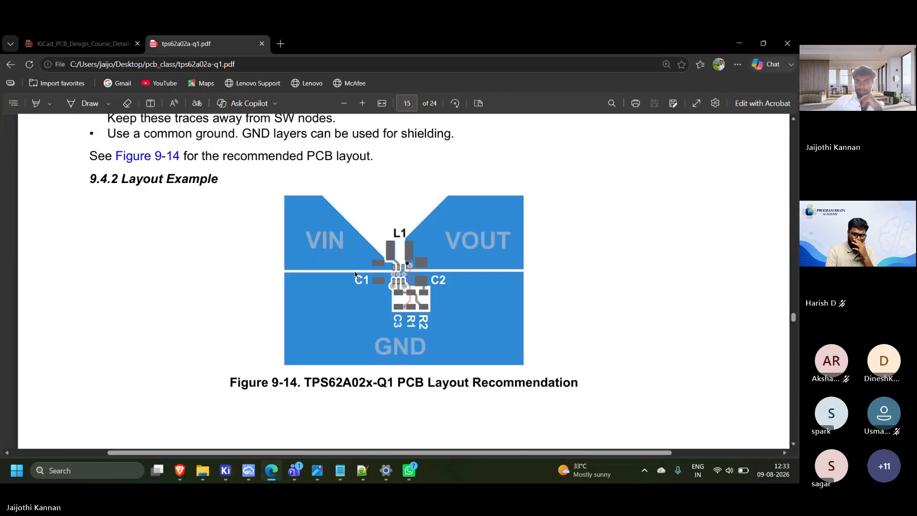
scroll(355, 273, down, 3)
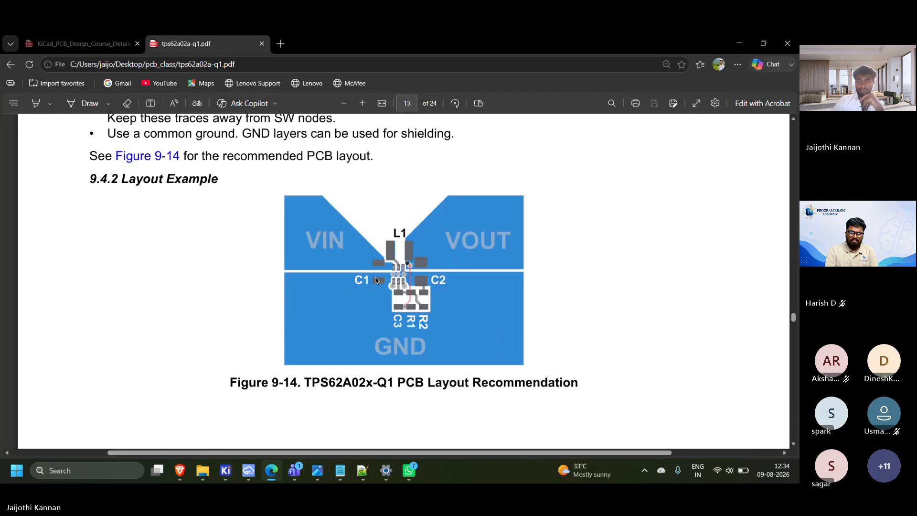
ctrl+scroll(381, 274, up, 4)
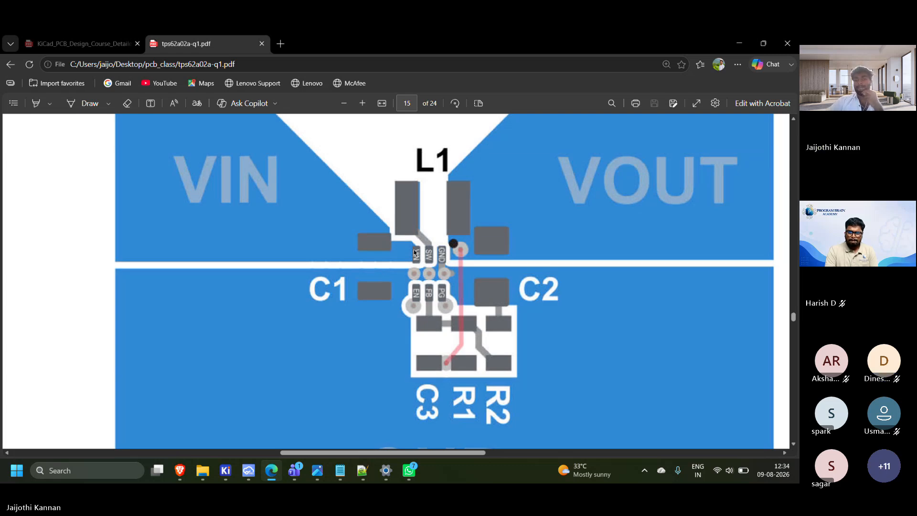
ctrl+scroll(420, 259, down, 4)
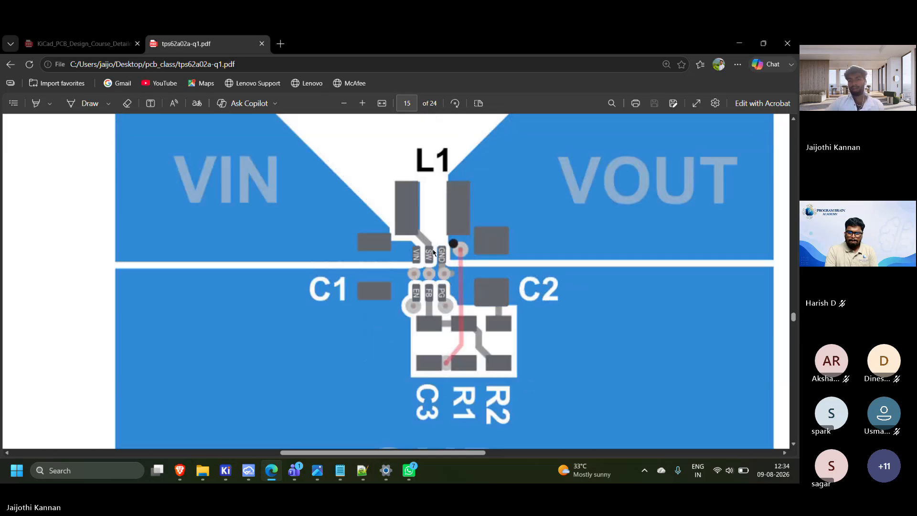
ctrl+scroll(433, 253, down, 1)
scroll(284, 176, up, 3)
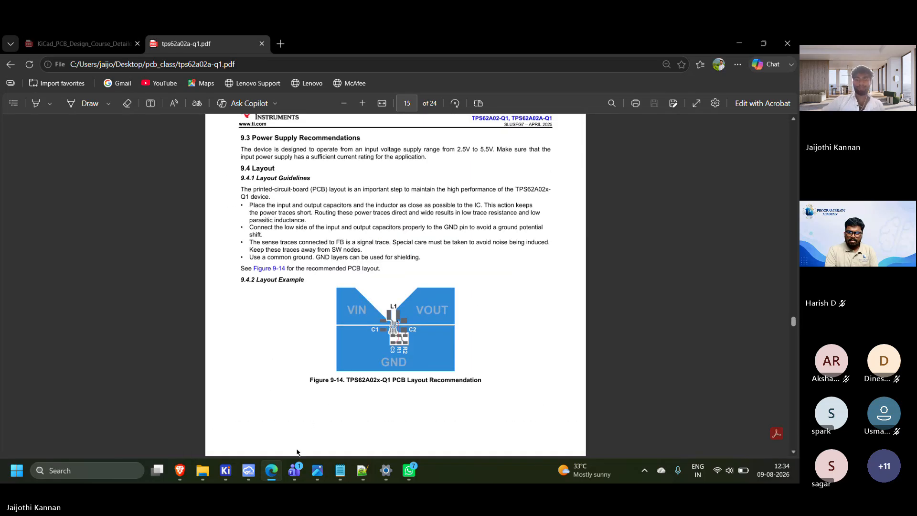
Switch back to the DC TO DC board in the KiCad PCB Editor and review the overall routing and ground fill
mouse_move(248, 479)
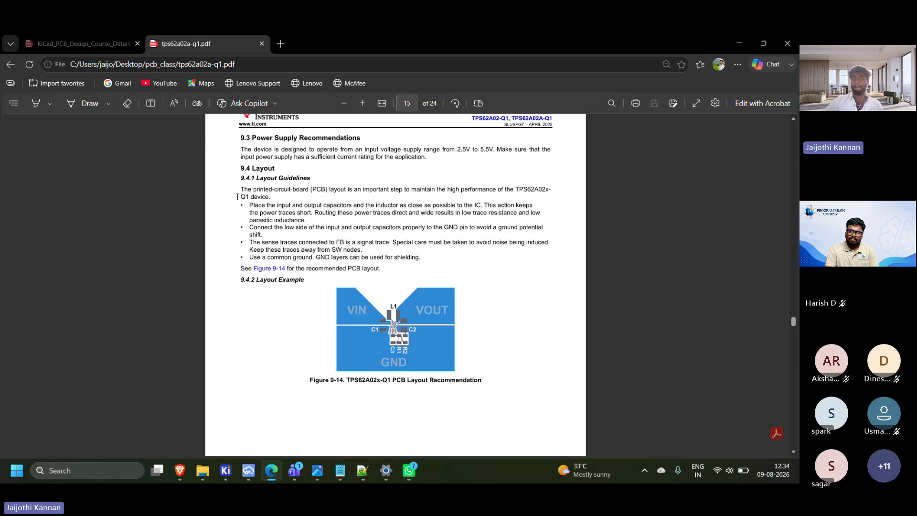
click(226, 471)
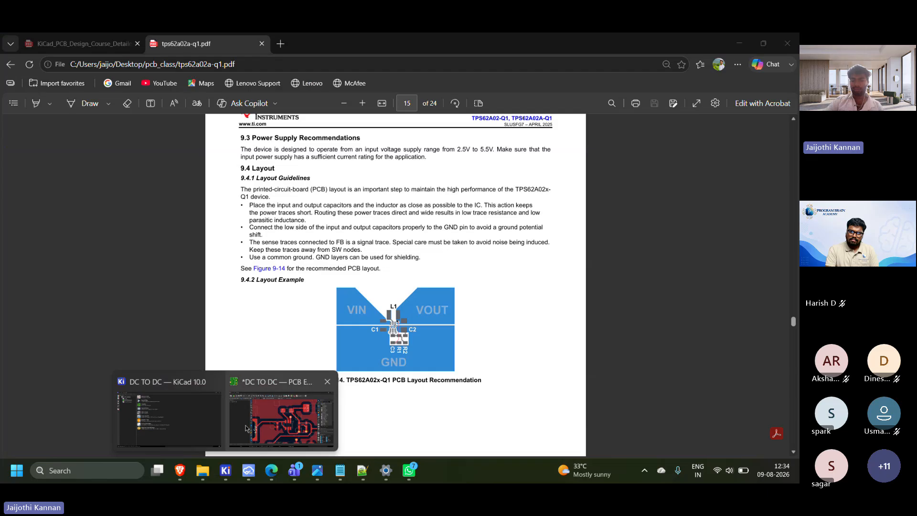
click(281, 418)
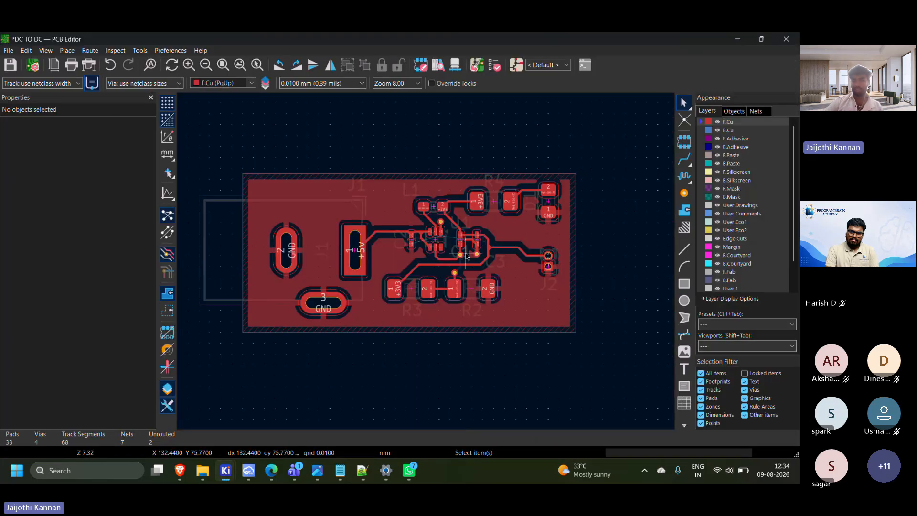
middle_drag(363, 289, 377, 271)
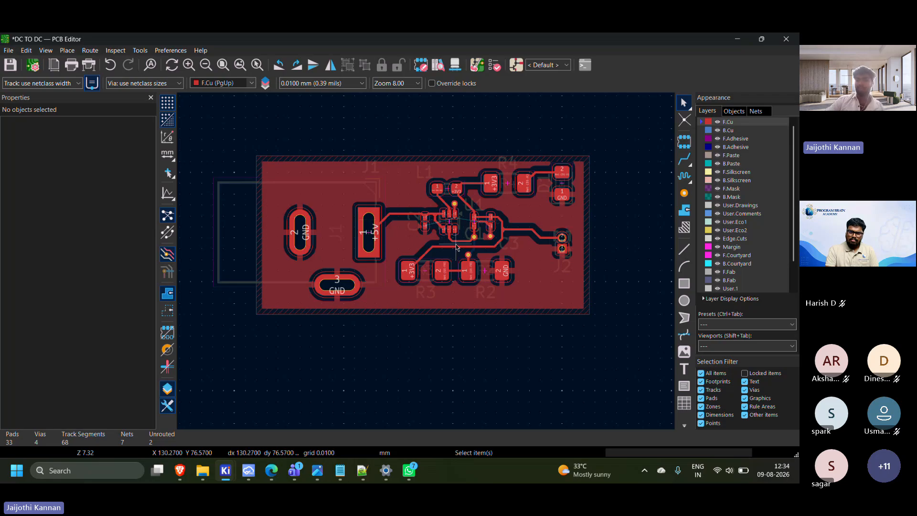
scroll(455, 248, up, 2)
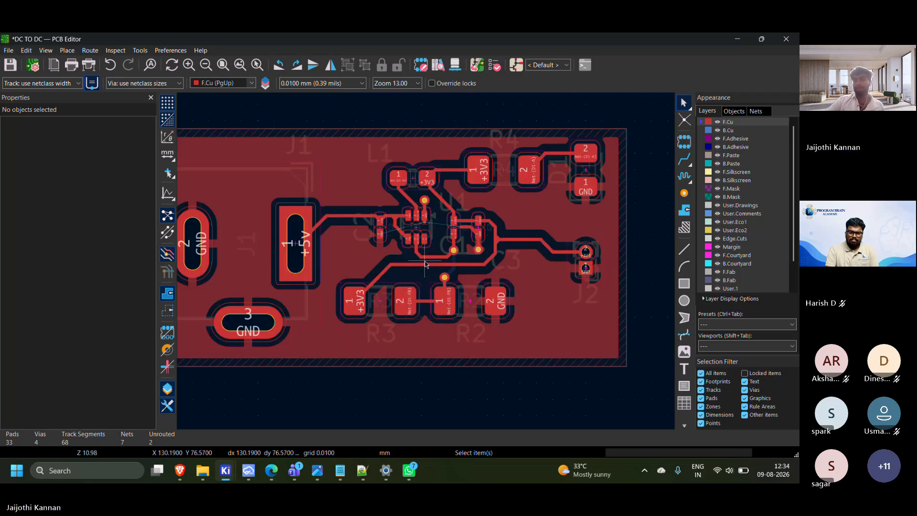
middle_drag(426, 265, 473, 262)
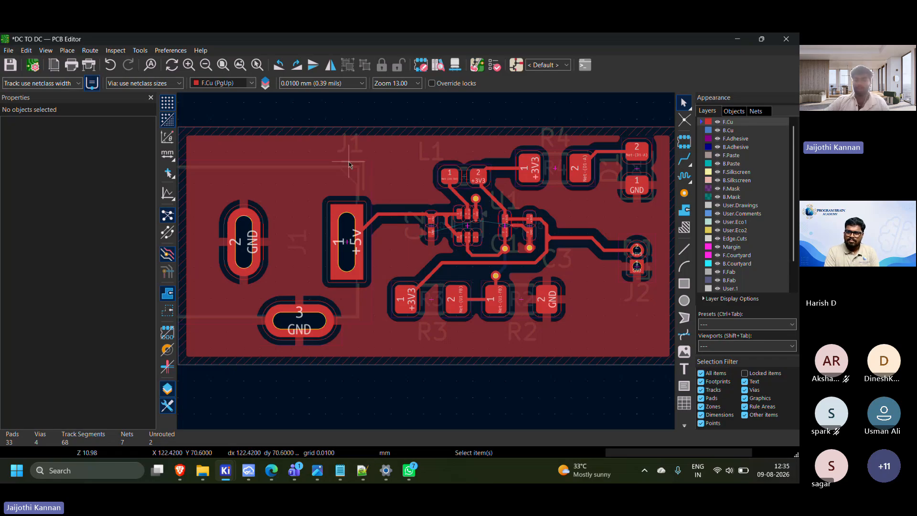
scroll(293, 135, down, 1)
middle_drag(361, 248, 299, 168)
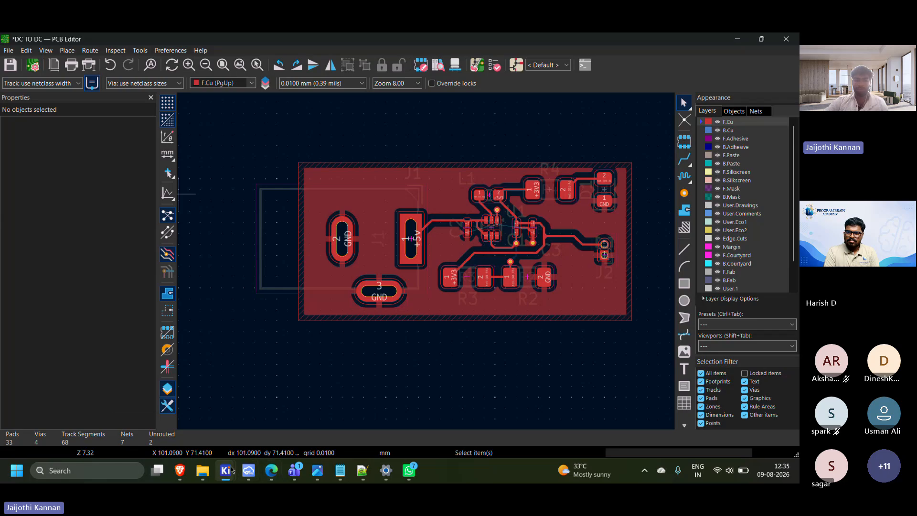
Open Calculator Tools from the KiCad project manager and set the track width calculator's current to 1 A
mouse_move(225, 470)
click(163, 437)
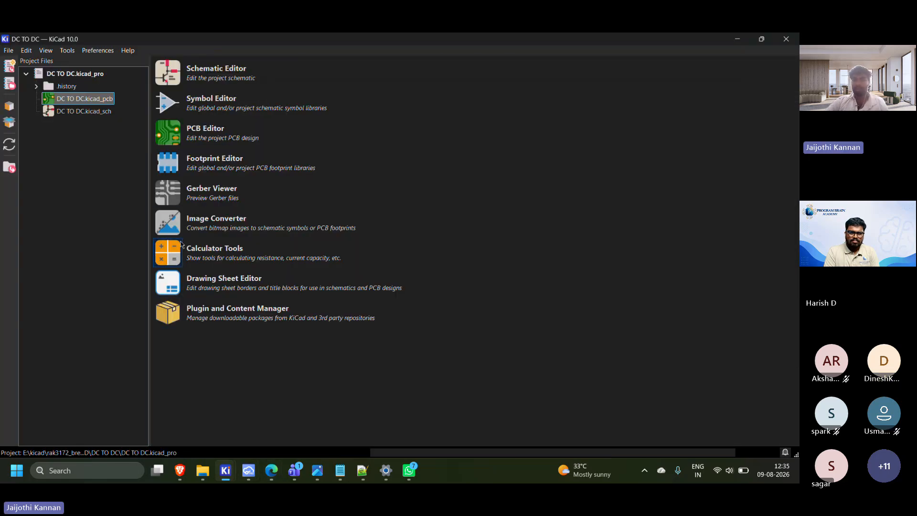
click(186, 255)
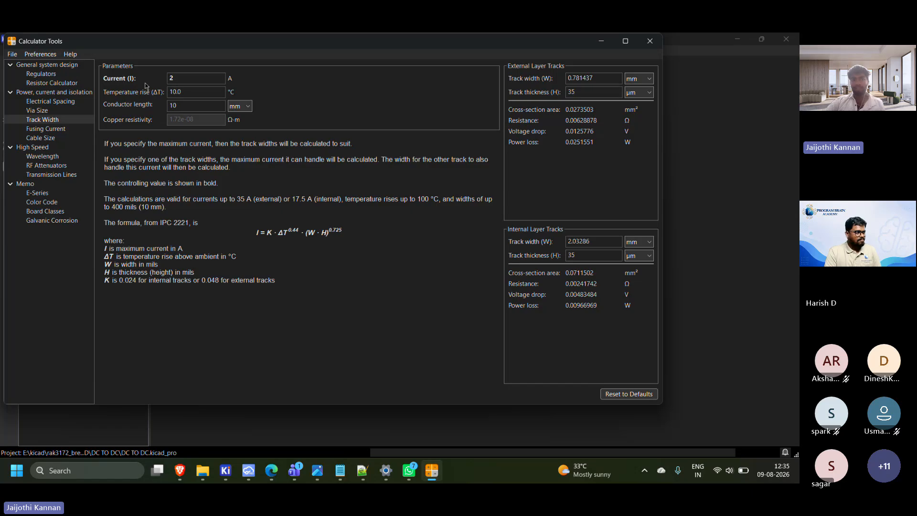
click(177, 78)
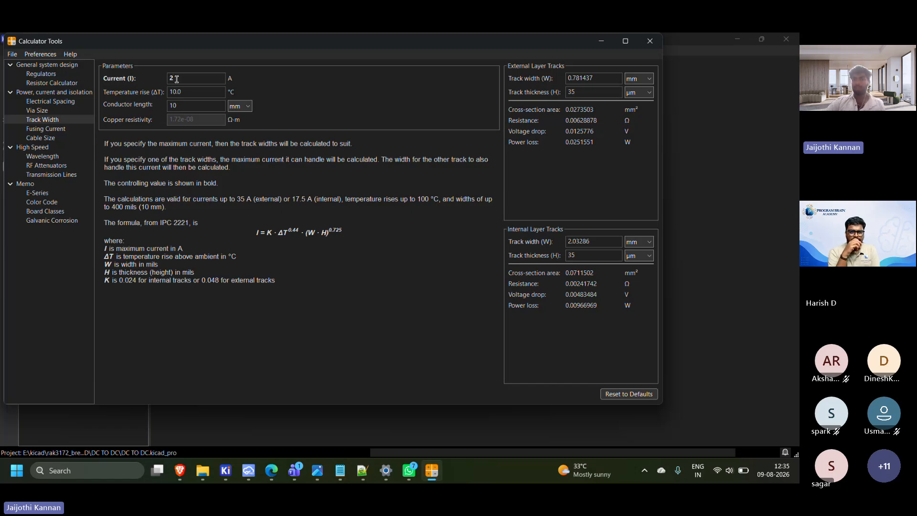
key(BackSpace)
text(1)
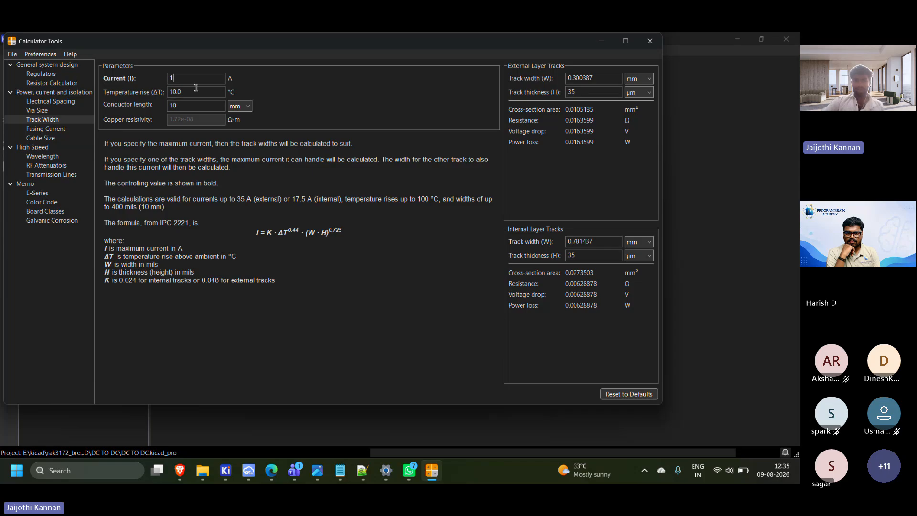
Check the temperature rise parameter and the calculated external layer track width, and minimize the calculator
drag(196, 91, 170, 90)
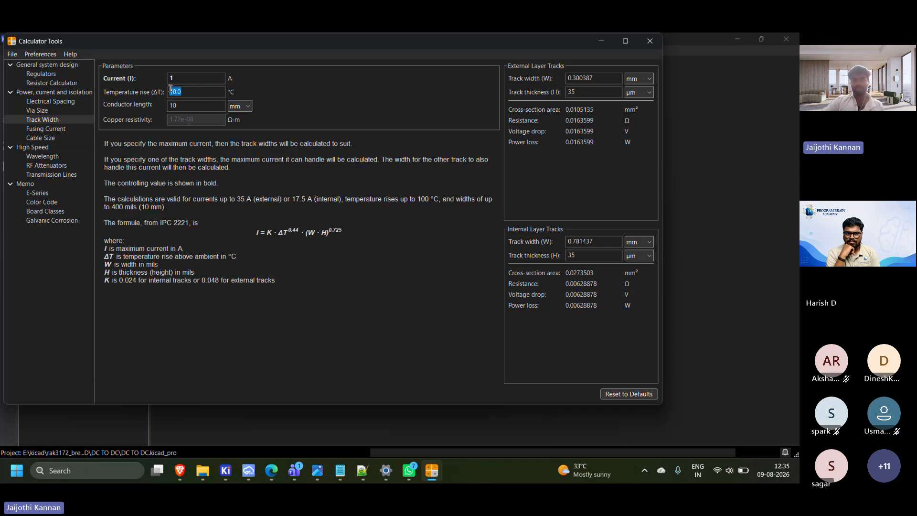
click(203, 94)
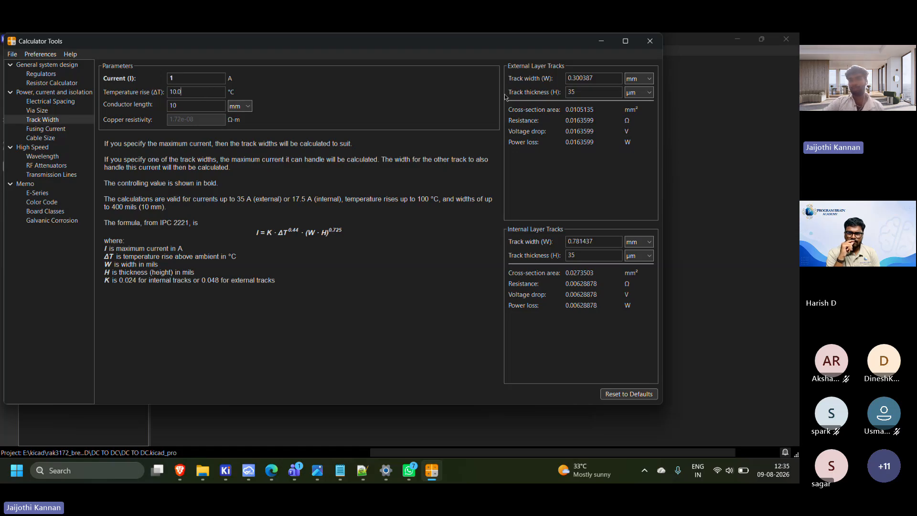
drag(596, 75, 575, 73)
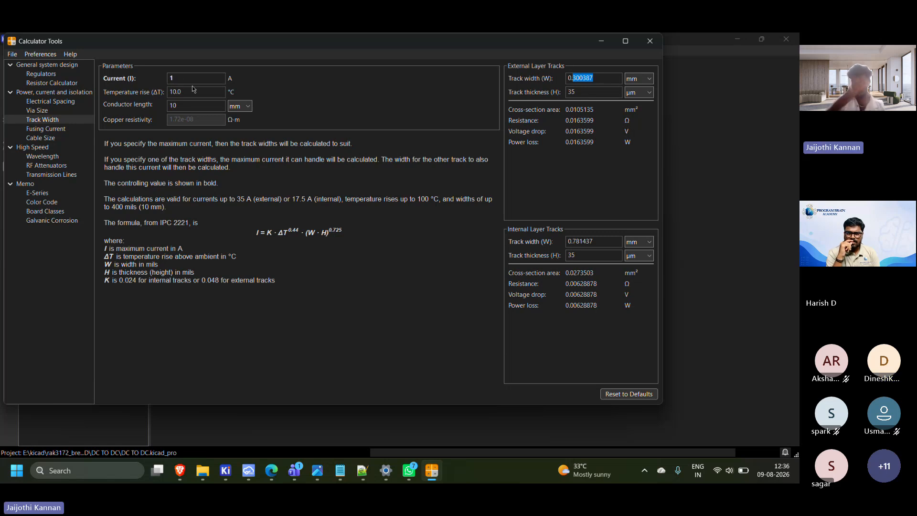
click(252, 215)
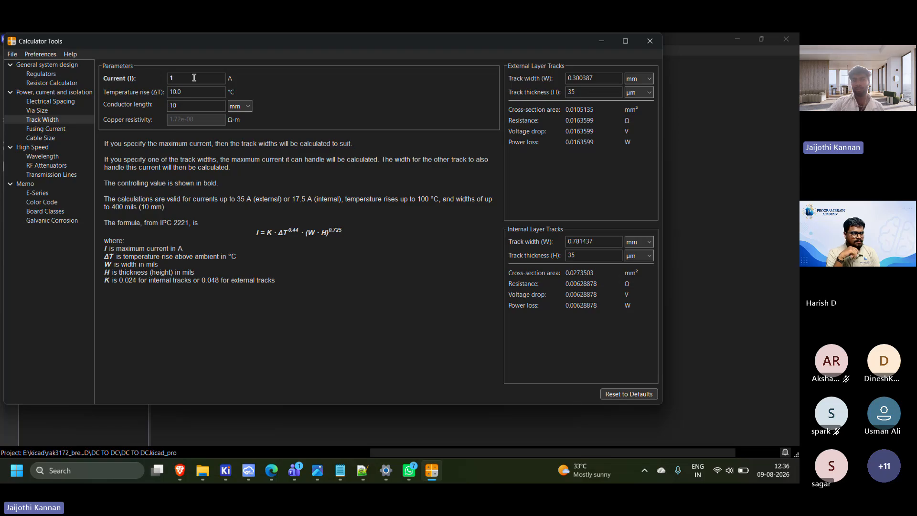
click(609, 45)
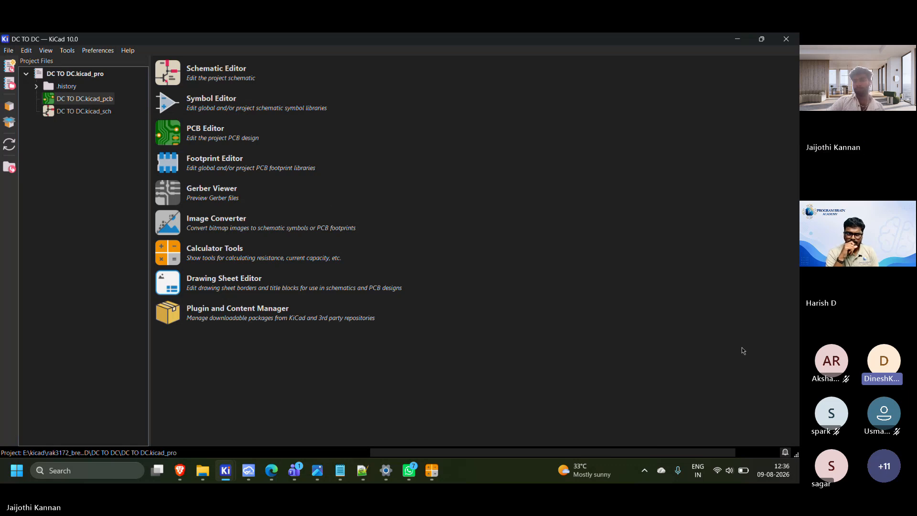
Open the DC TO DC.kicad_sch schematic from the project files and view the converter circuit
double_click(81, 111)
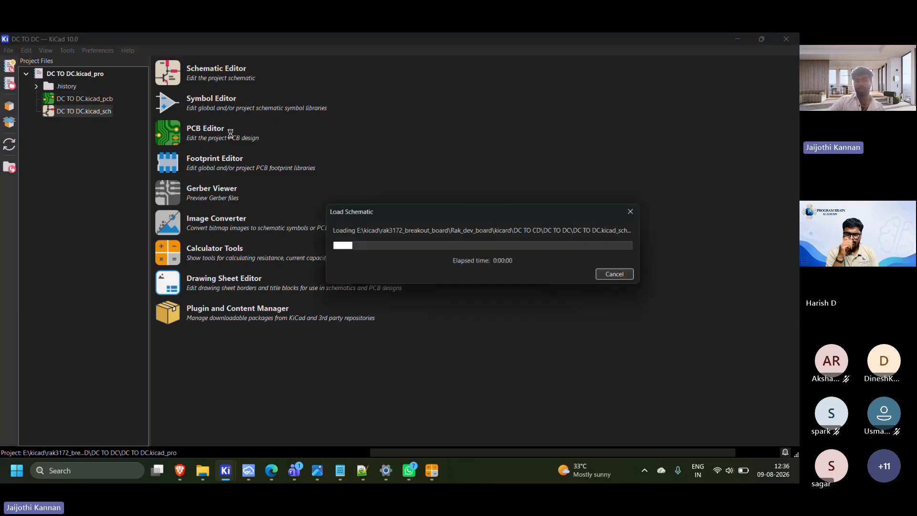
scroll(408, 242, up, 3)
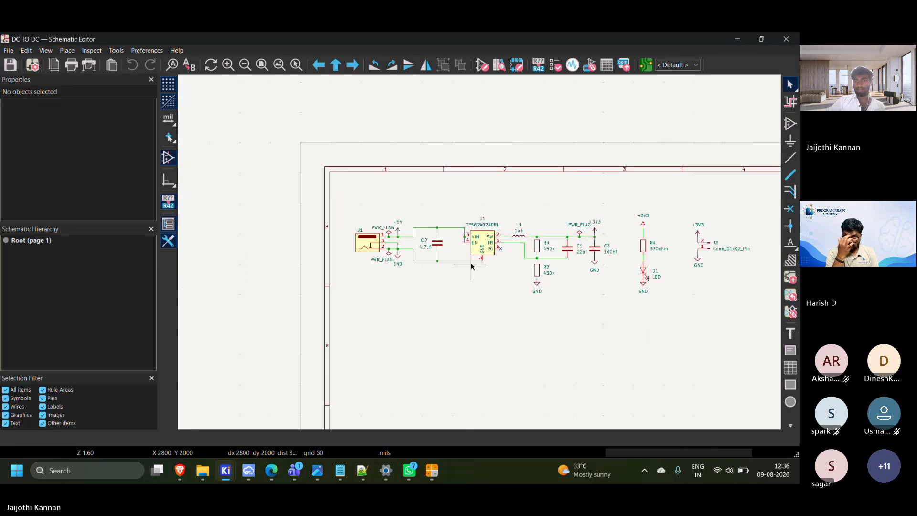
scroll(408, 241, down, 2)
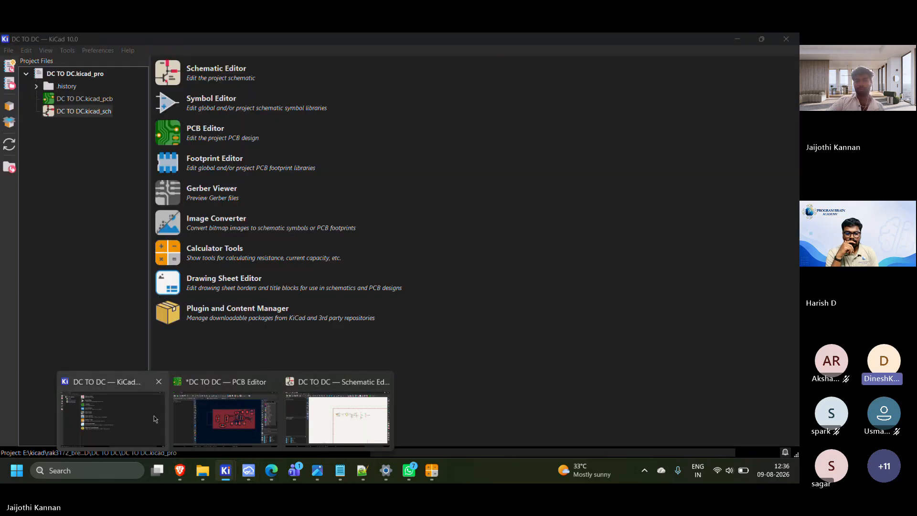
click(156, 419)
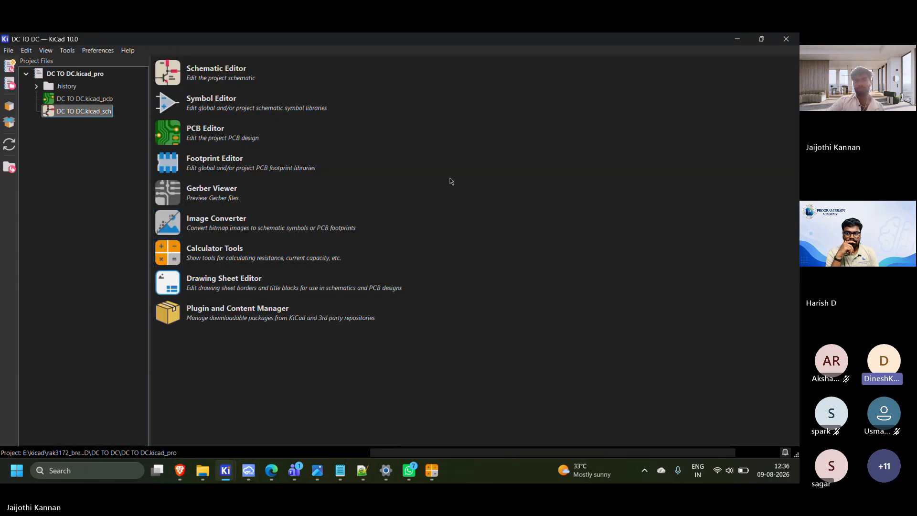
click(418, 342)
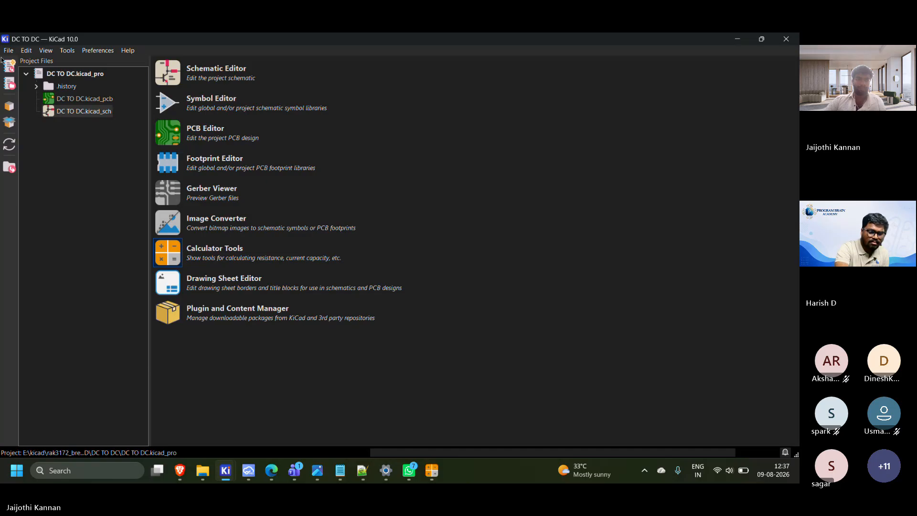
click(738, 39)
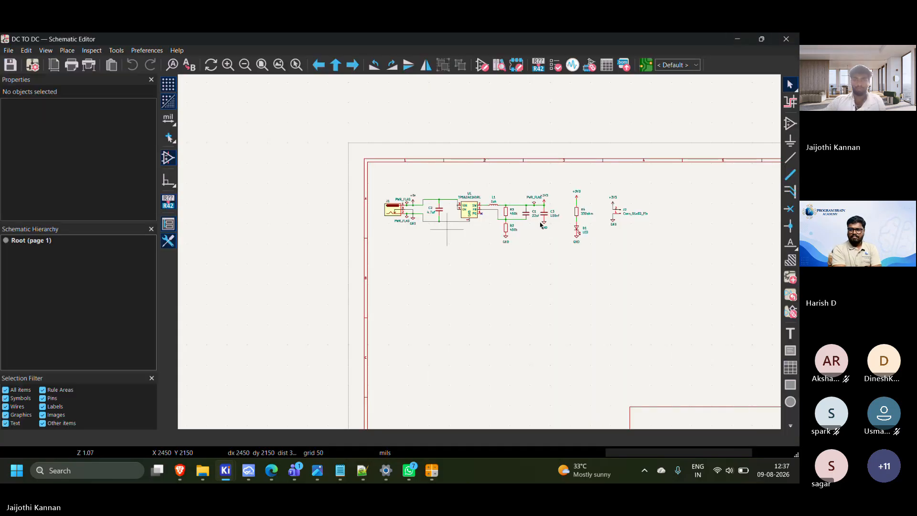
key(super+d)
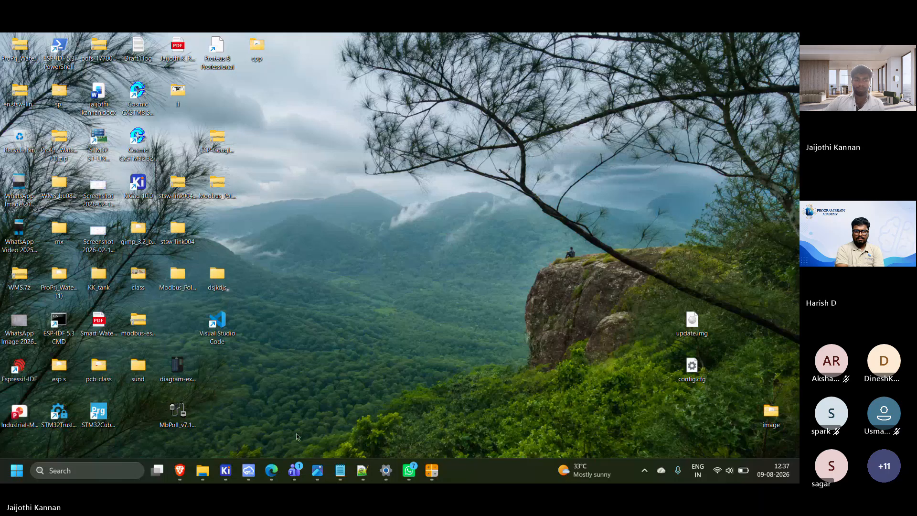
key(super+d)
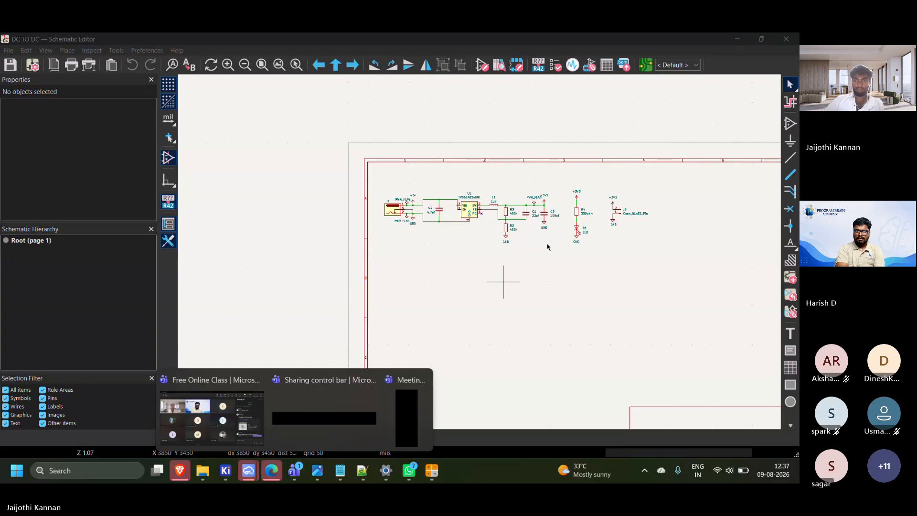
Open the schematic of the 4G_Module_Dev_1.0 project and look over its MCU, charger, protection, audio and LDO blocks
mouse_move(249, 471)
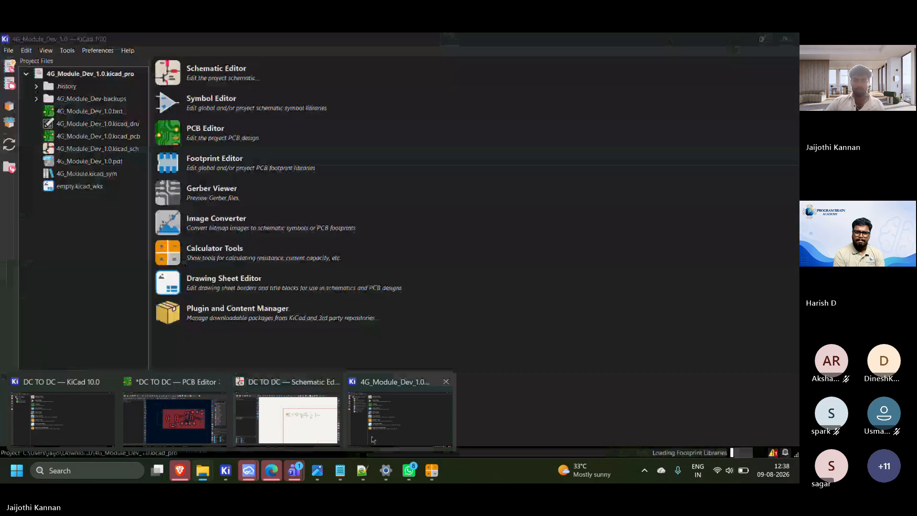
click(285, 413)
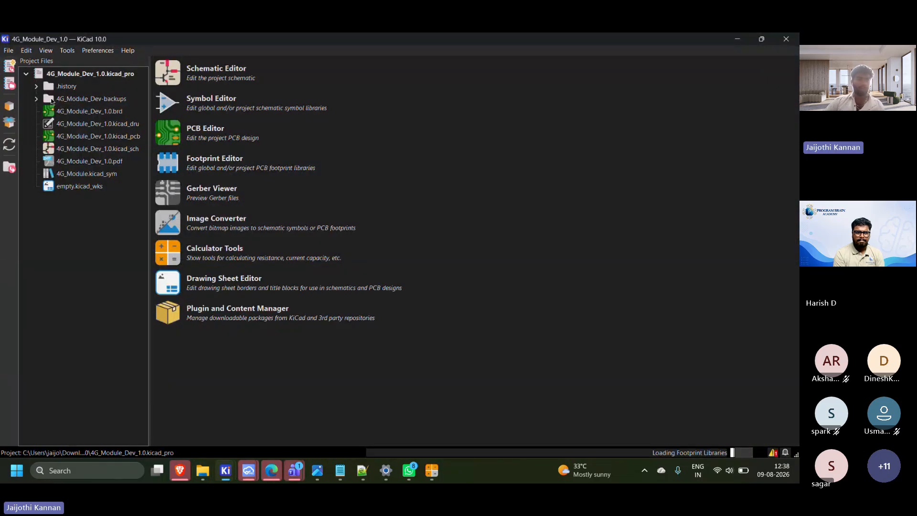
click(167, 72)
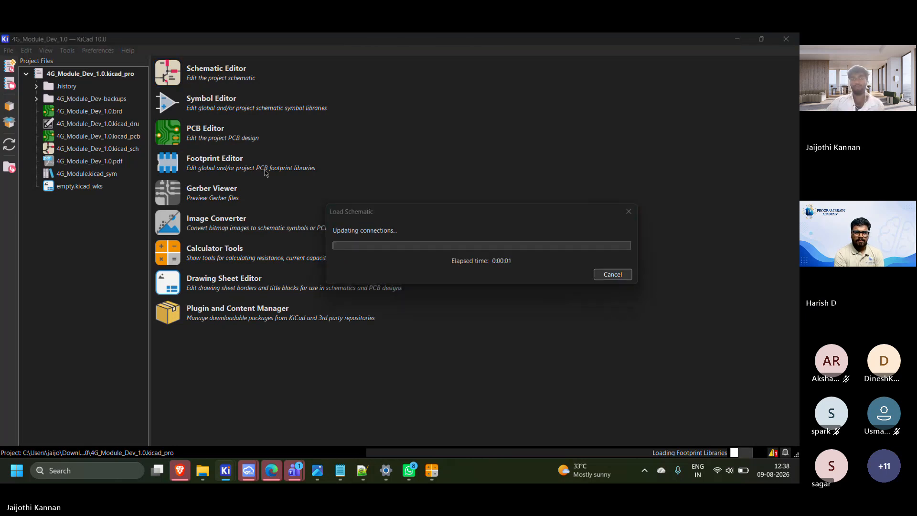
scroll(471, 257, up, 2)
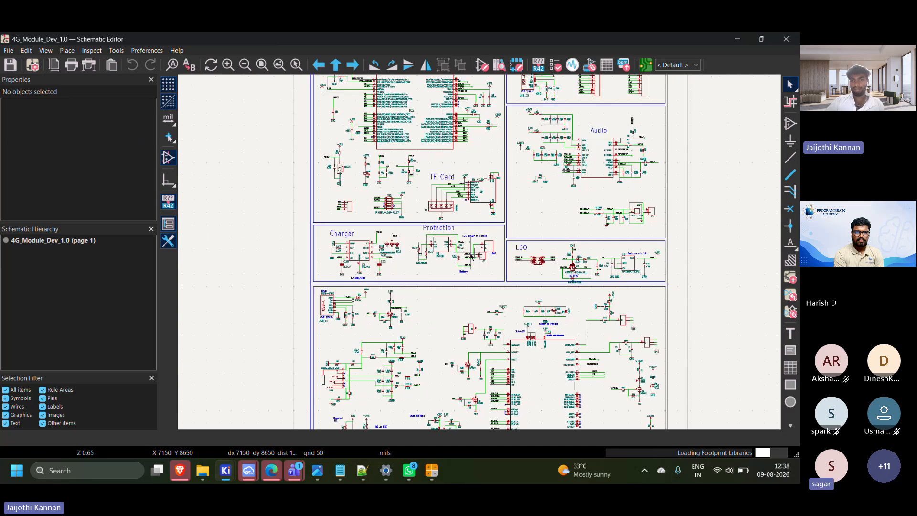
middle_drag(471, 257, 401, 307)
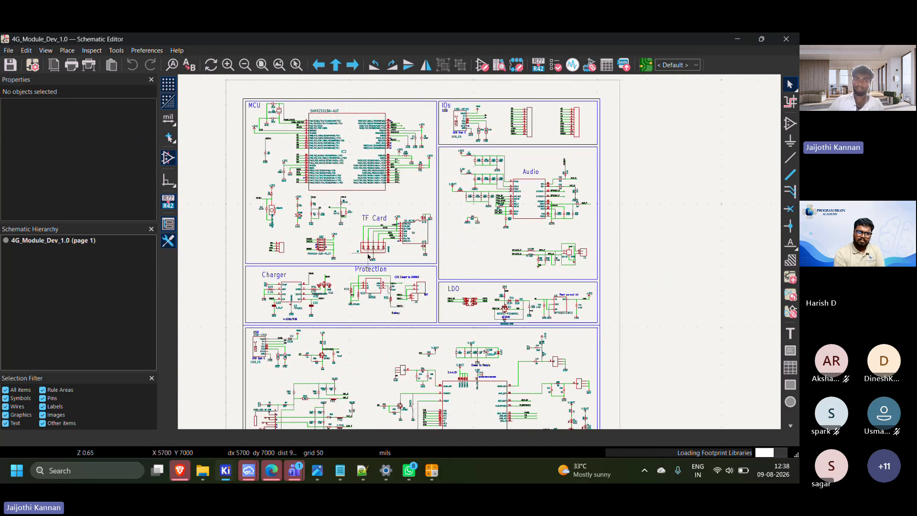
middle_drag(404, 301, 448, 262)
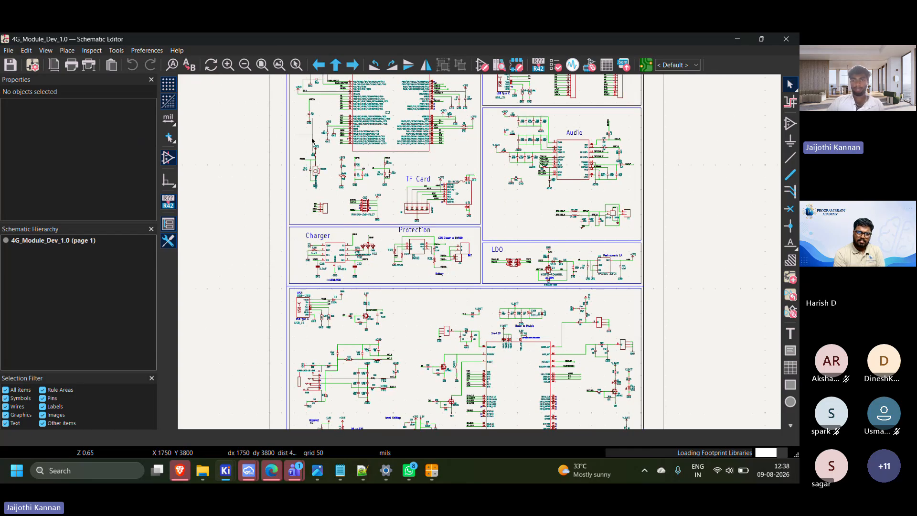
middle_drag(312, 135, 266, 185)
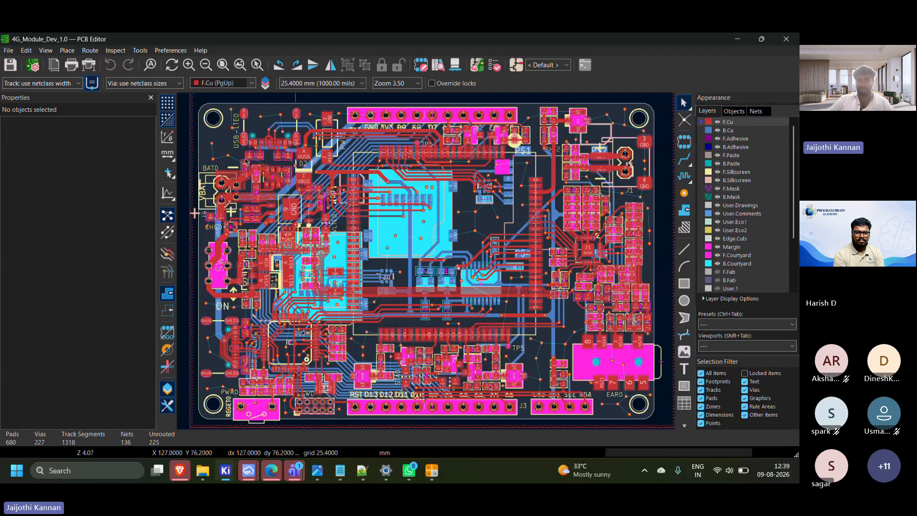
Review the overall component placement and routing of the 4G_Module_Dev_1.0 board in the PCB Editor
scroll(243, 158, down, 2)
scroll(426, 261, up, 2)
middle_drag(426, 261, 302, 83)
scroll(340, 133, up, 2)
scroll(415, 231, down, 2)
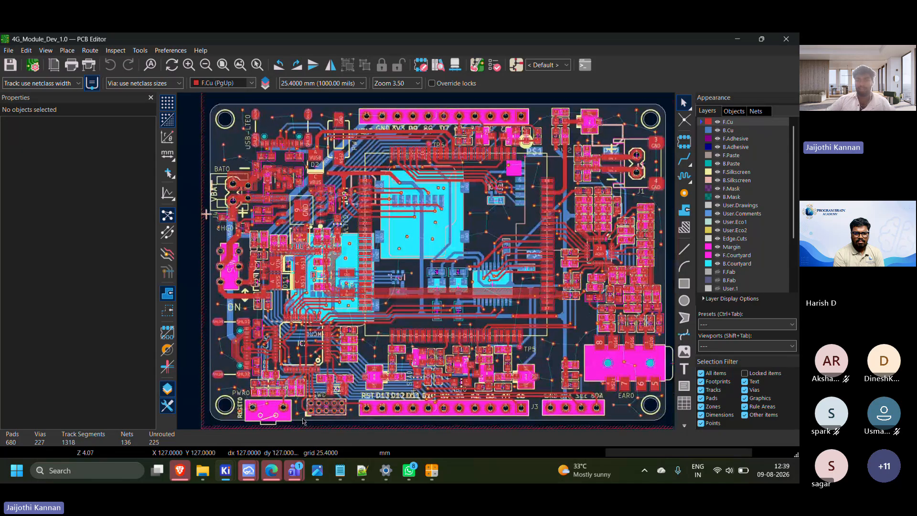
scroll(303, 414, down, 1)
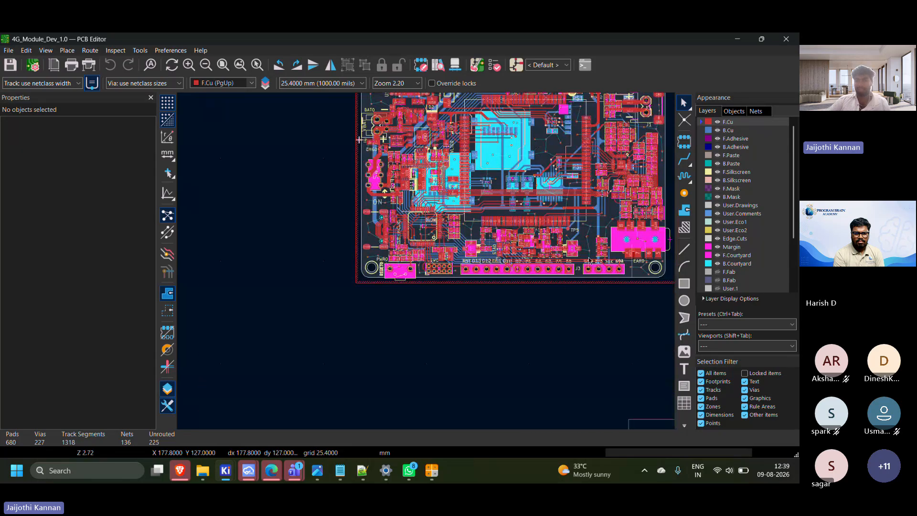
middle_drag(589, 257, 494, 337)
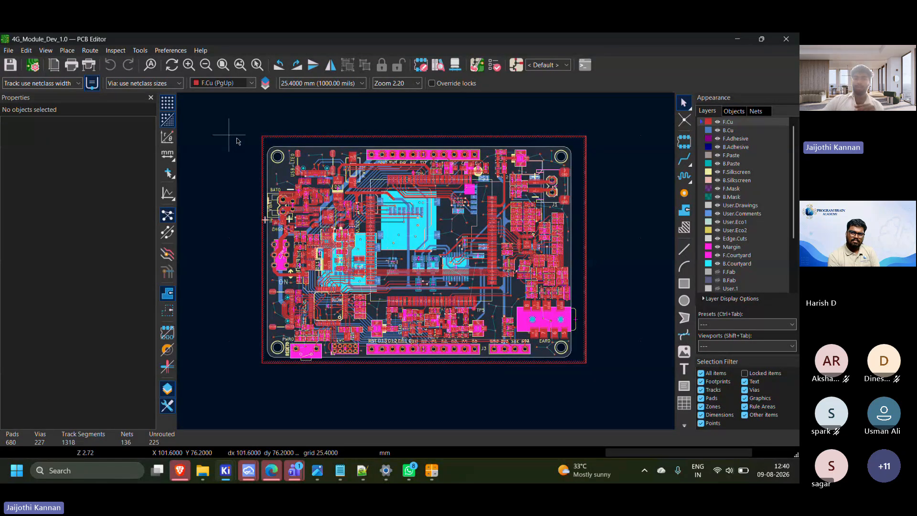
Examine the routing around the central module and along the board's lower edge to the EAR0 connector
scroll(439, 217, up, 3)
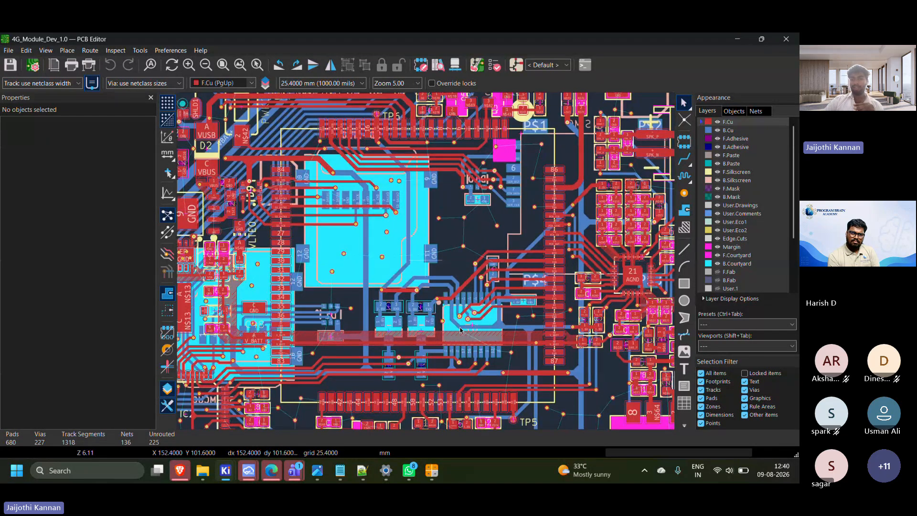
middle_drag(584, 367, 583, 290)
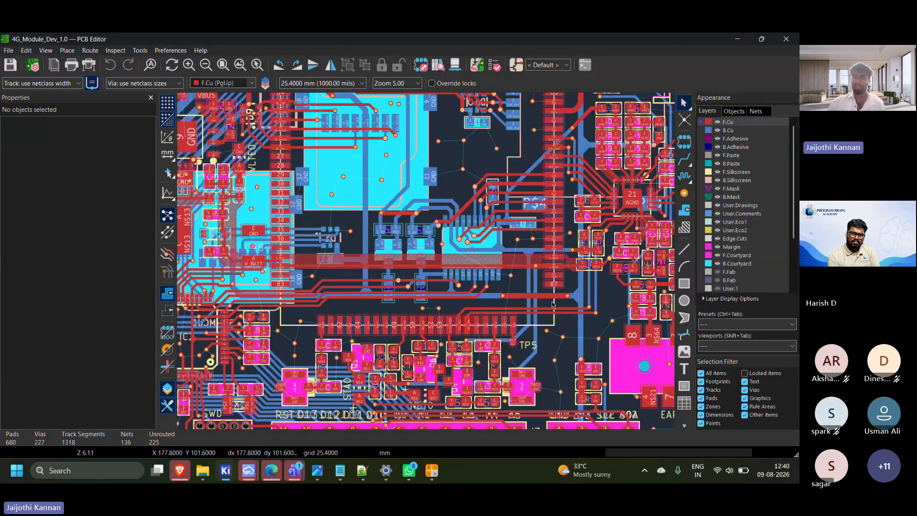
scroll(657, 415, up, 1)
scroll(425, 261, down, 2)
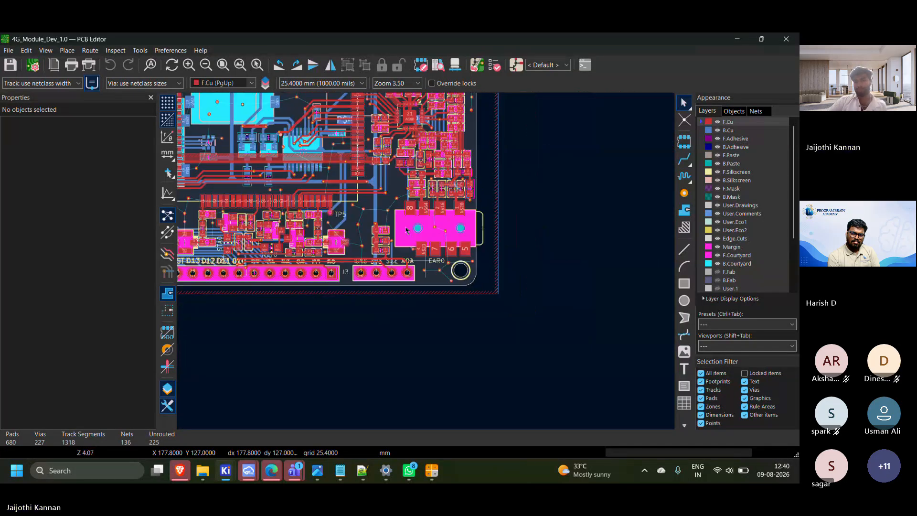
scroll(382, 230, down, 4)
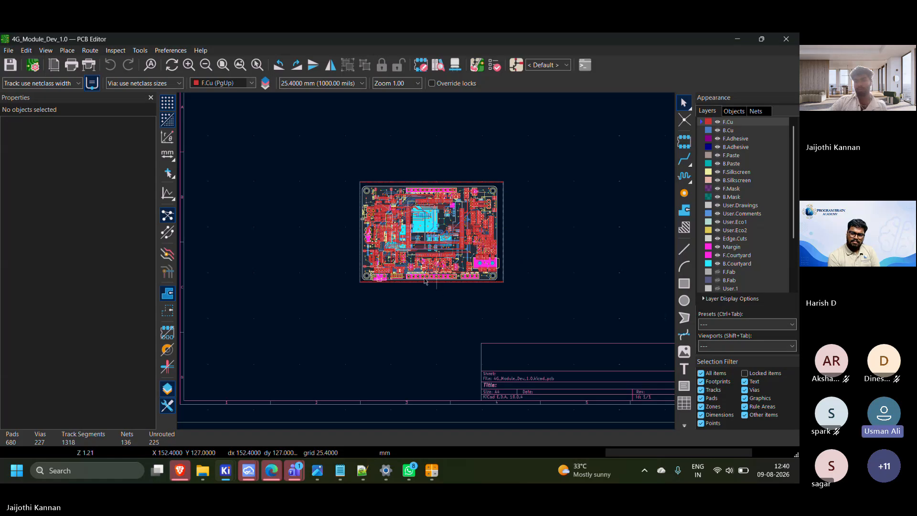
Inspect the traces and parts around the BAT0 connector, the ON switch and IC2 on the 4G module board
scroll(449, 291, up, 2)
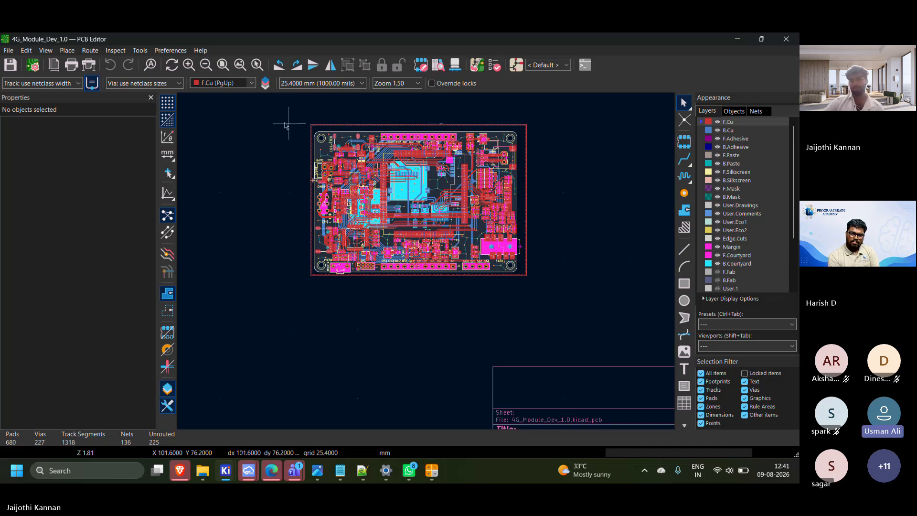
scroll(435, 232, up, 5)
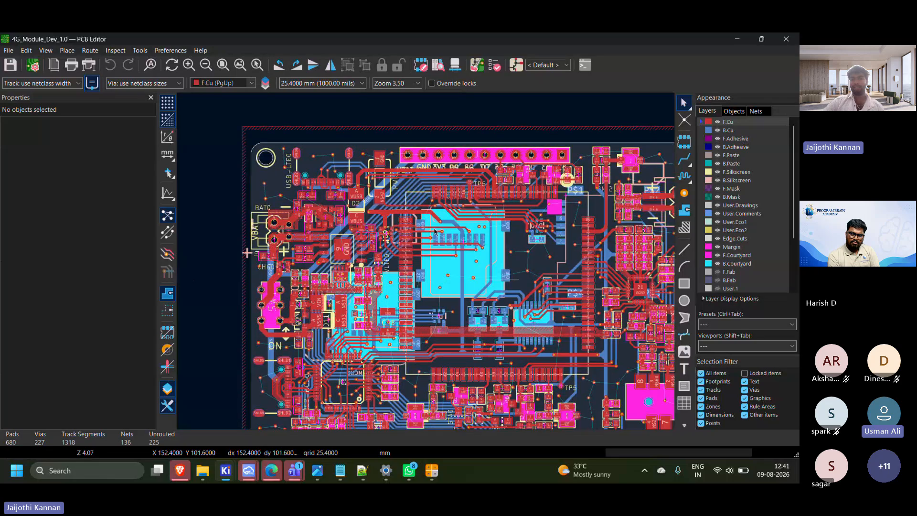
middle_drag(348, 325, 369, 270)
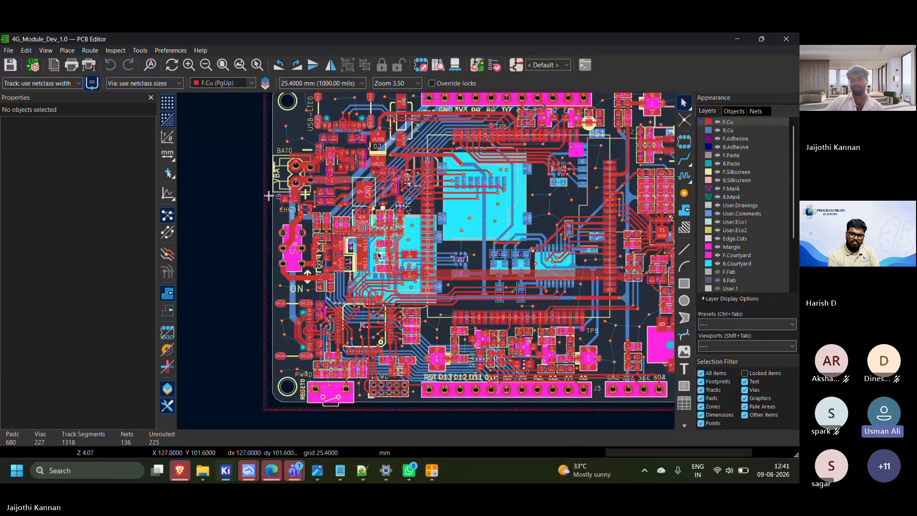
middle_drag(474, 351, 490, 318)
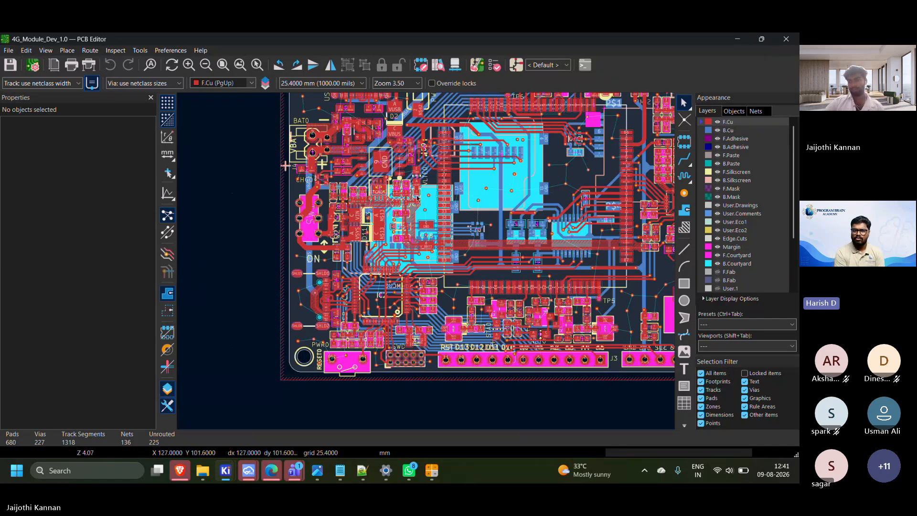
scroll(417, 199, down, 2)
middle_drag(424, 267, 372, 241)
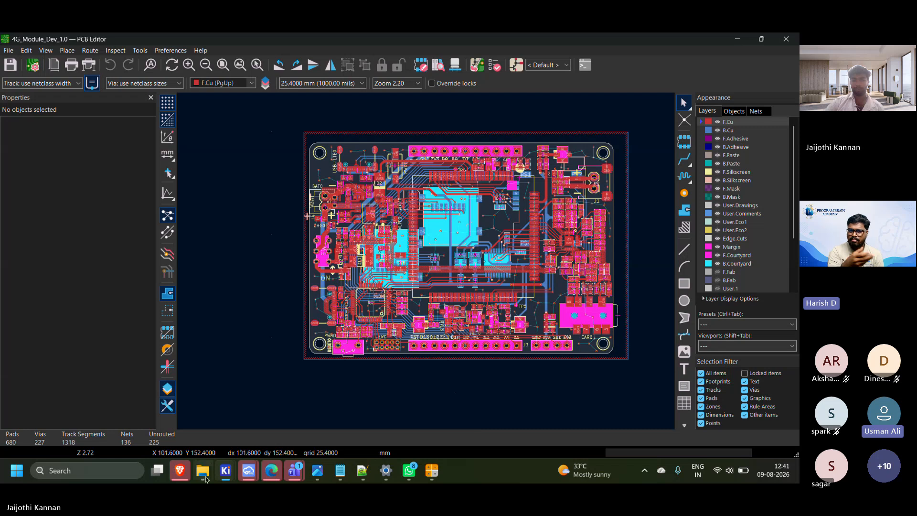
Switch to the Brave browser and view the JLCPCB rigid PCB capabilities page, closing its tab when finished
mouse_move(213, 479)
click(179, 470)
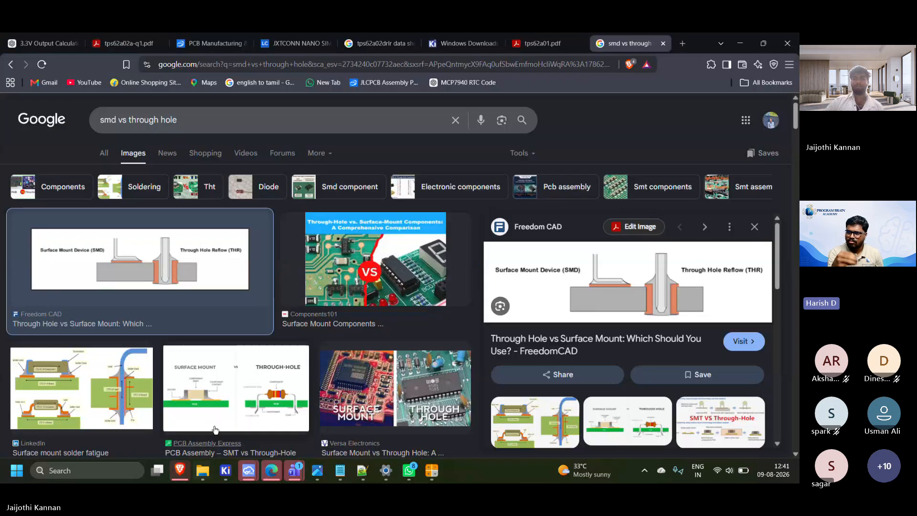
click(210, 43)
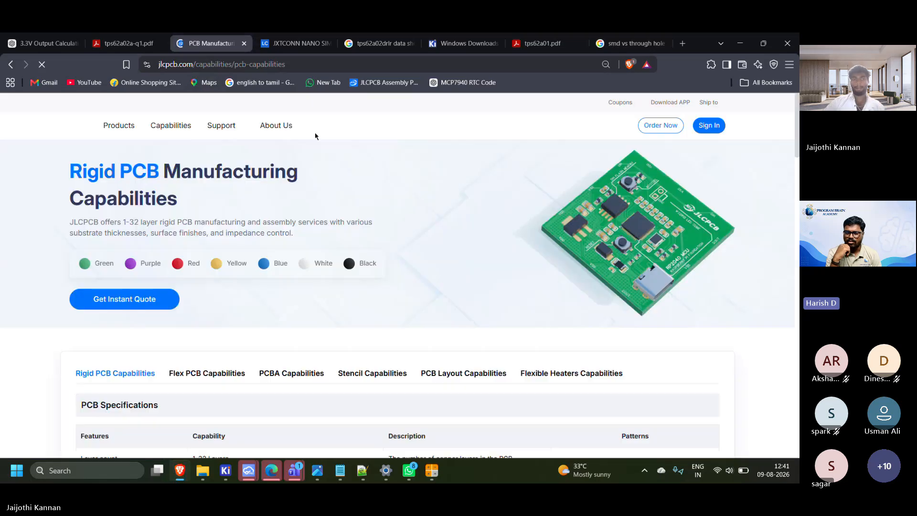
mouse_move(324, 125)
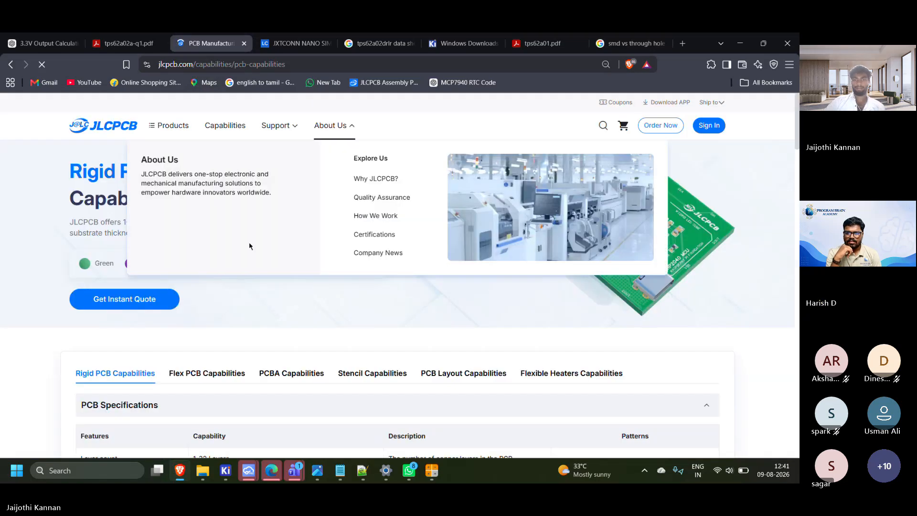
scroll(217, 245, down, 8)
scroll(309, 293, up, 8)
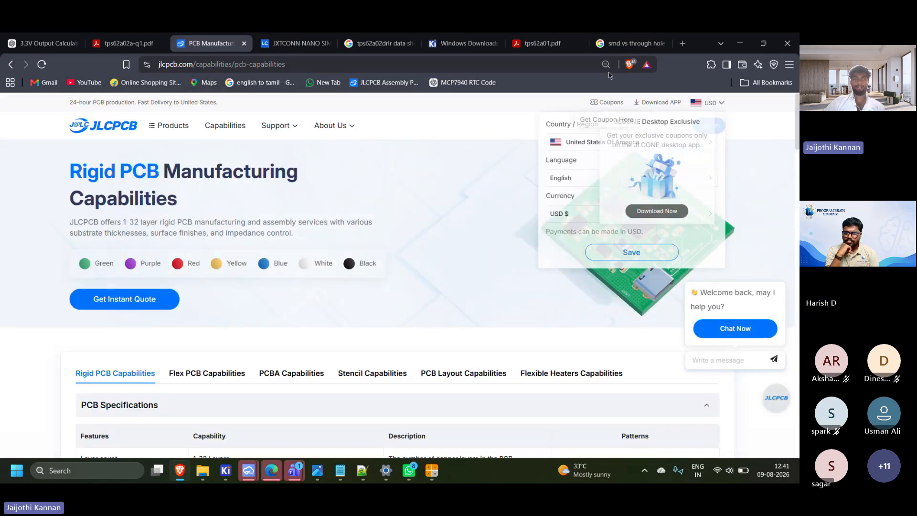
click(244, 44)
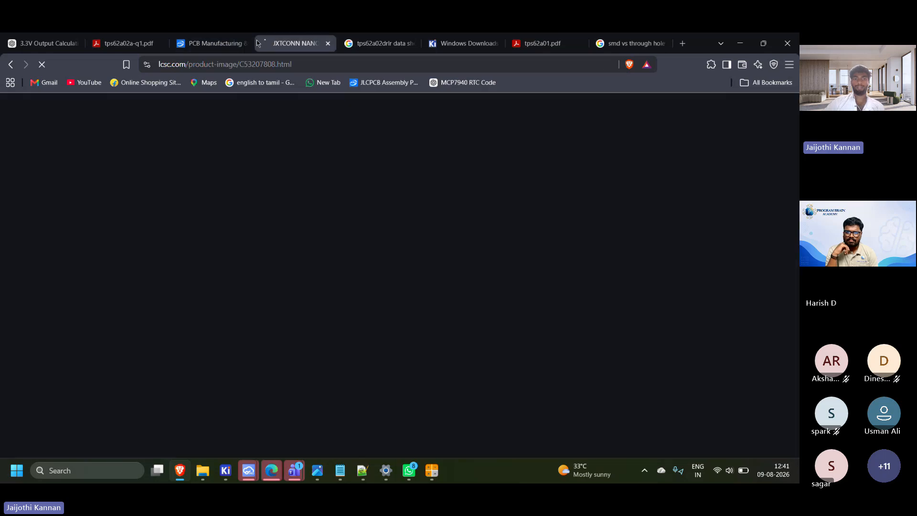
Search the LCSC Electronics site for "esp32"
click(261, 135)
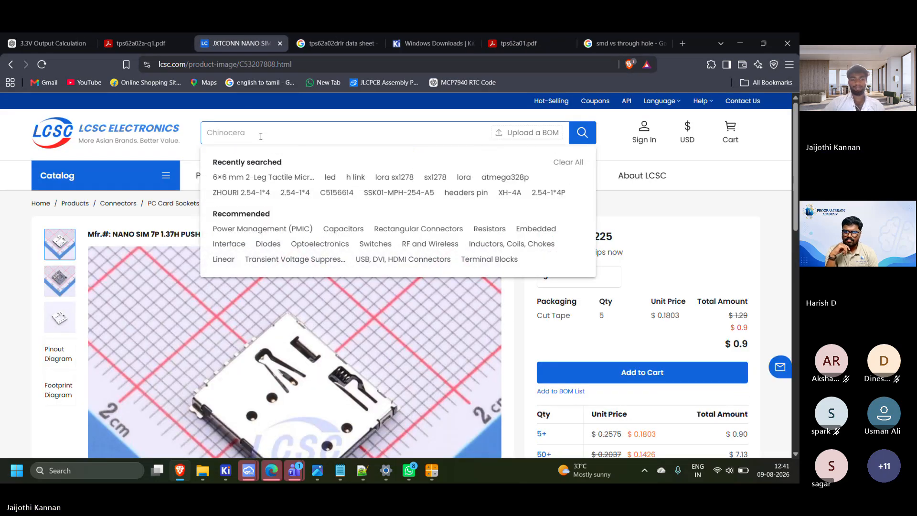
text(essp)
key(BackSpace)
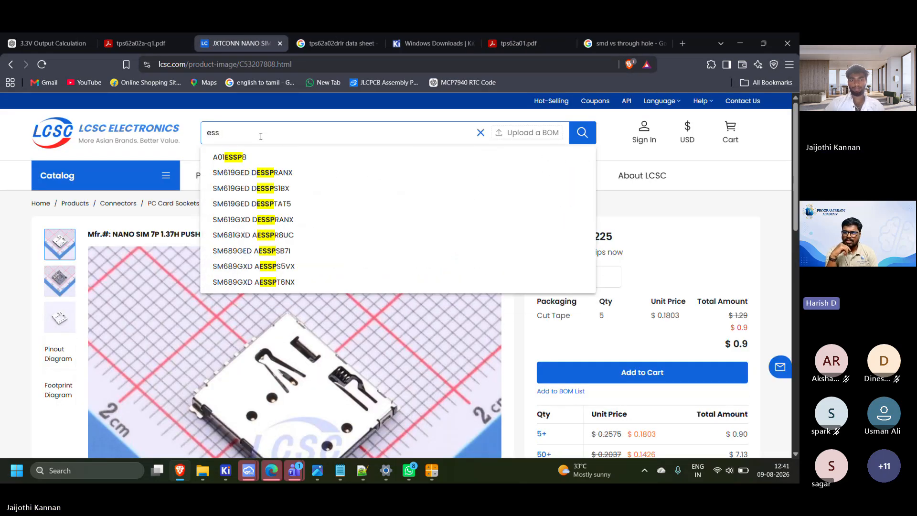
text(p32 )
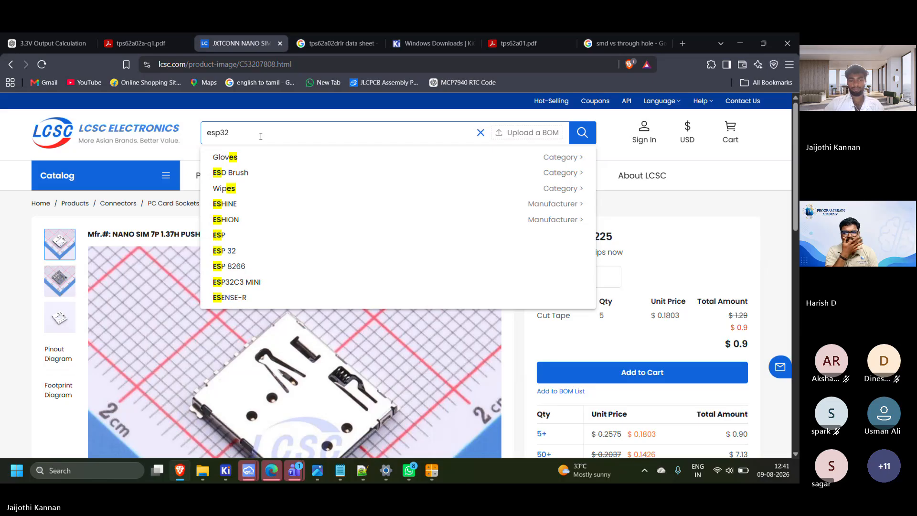
text(wr)
key(BackSpace)
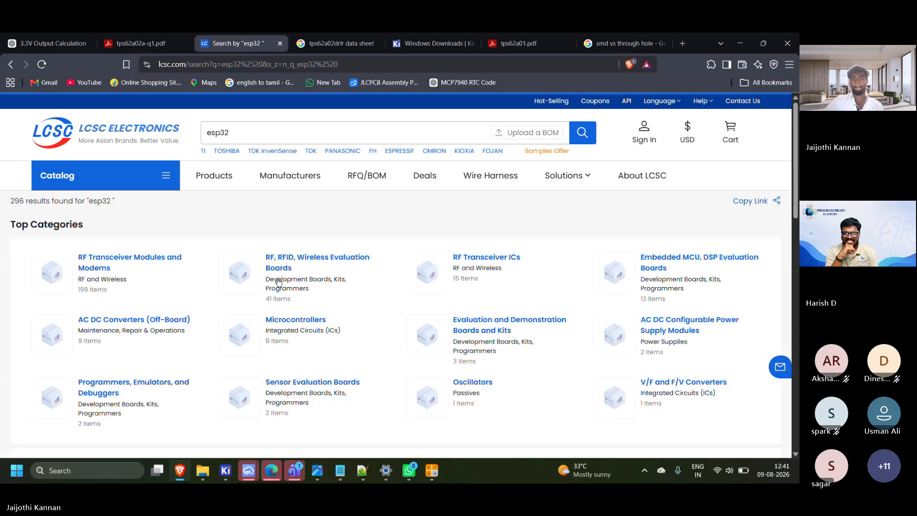
Look through the esp32 search results, from the top categories down to the parts from other suppliers
scroll(82, 321, down, 3)
scroll(81, 321, down, 8)
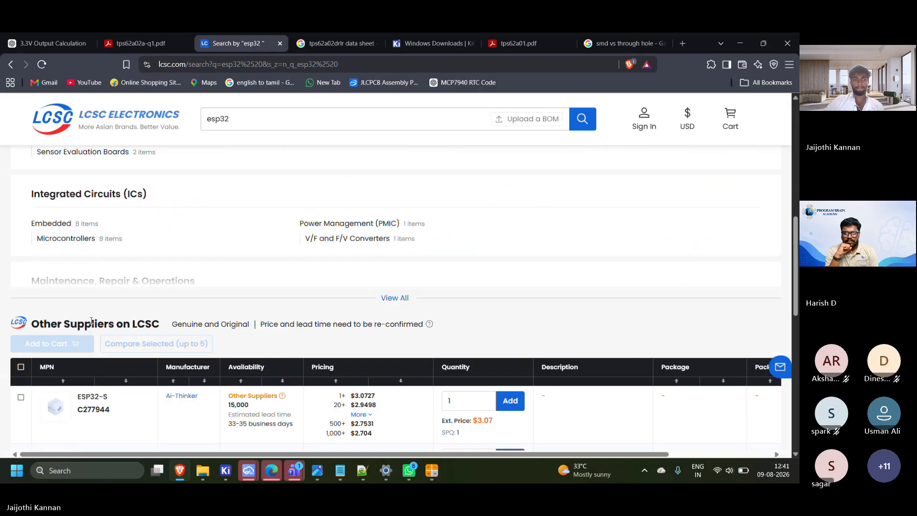
scroll(174, 334, down, 7)
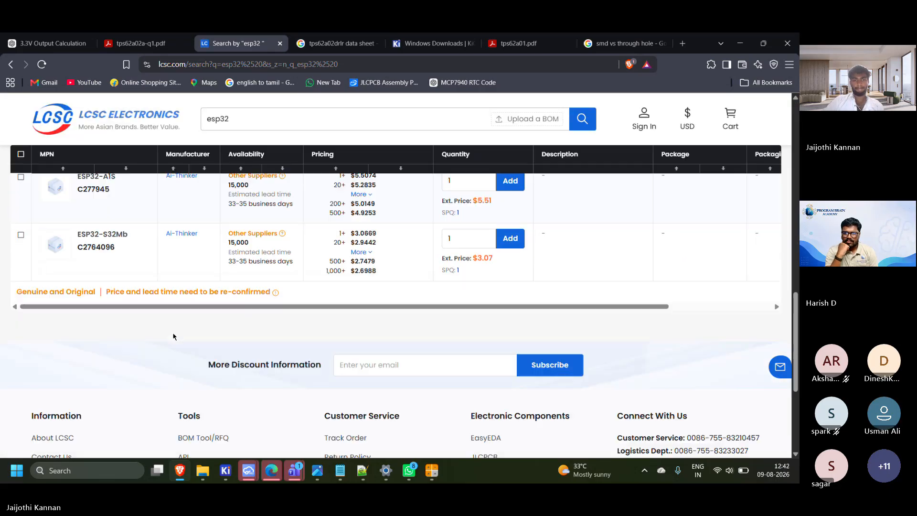
scroll(171, 338, up, 11)
scroll(171, 339, up, 5)
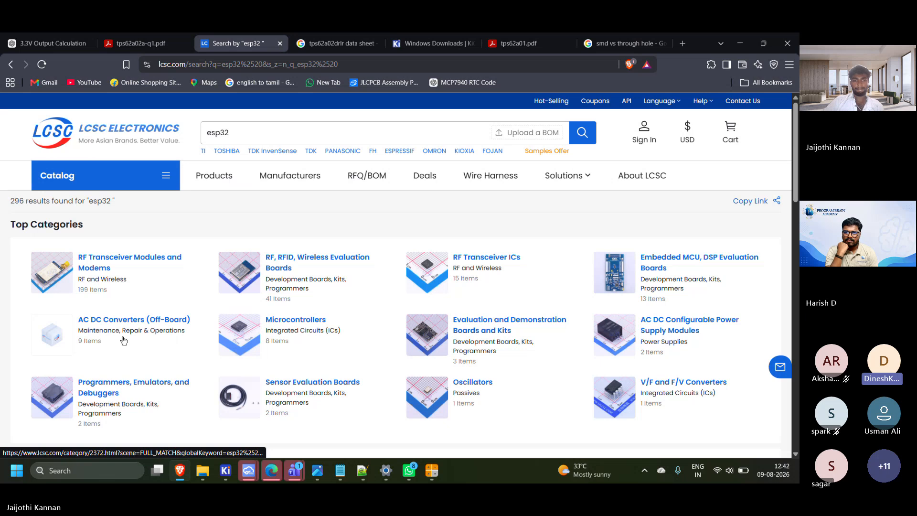
Open the RF, RFID, Wireless Evaluation Boards category and browse its ESP32 boards with their manufacturers, availability and pricing
click(243, 274)
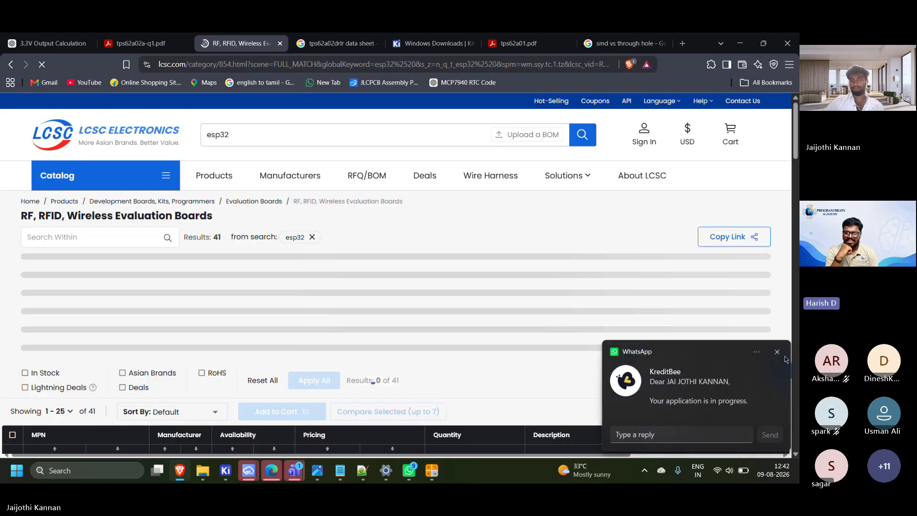
scroll(230, 296, down, 2)
scroll(230, 295, down, 4)
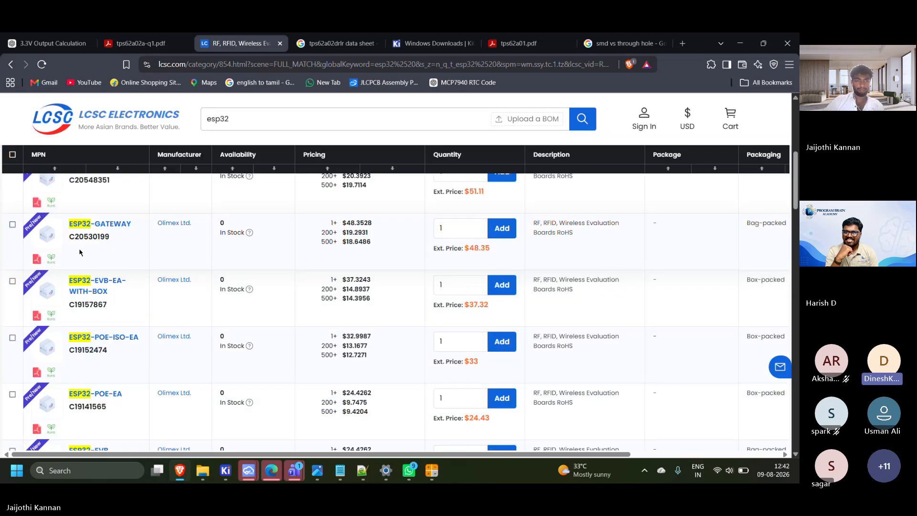
scroll(87, 252, up, 2)
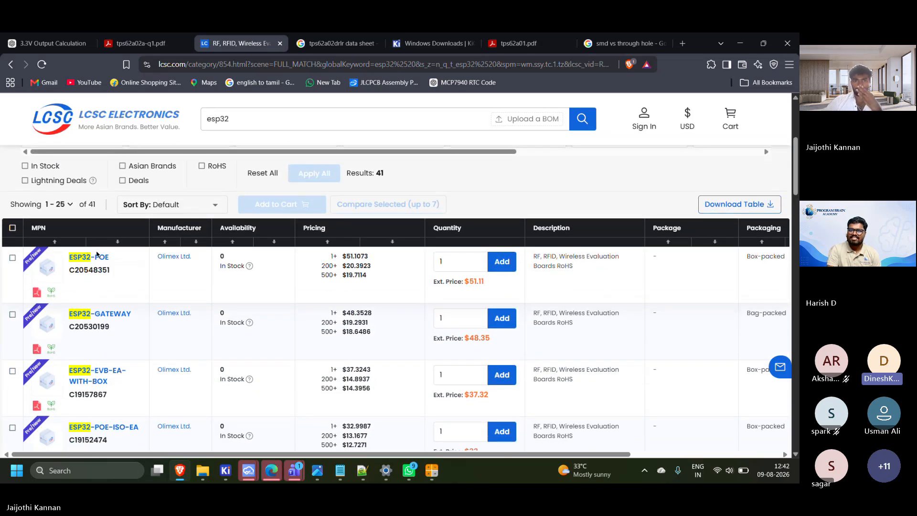
scroll(211, 311, down, 7)
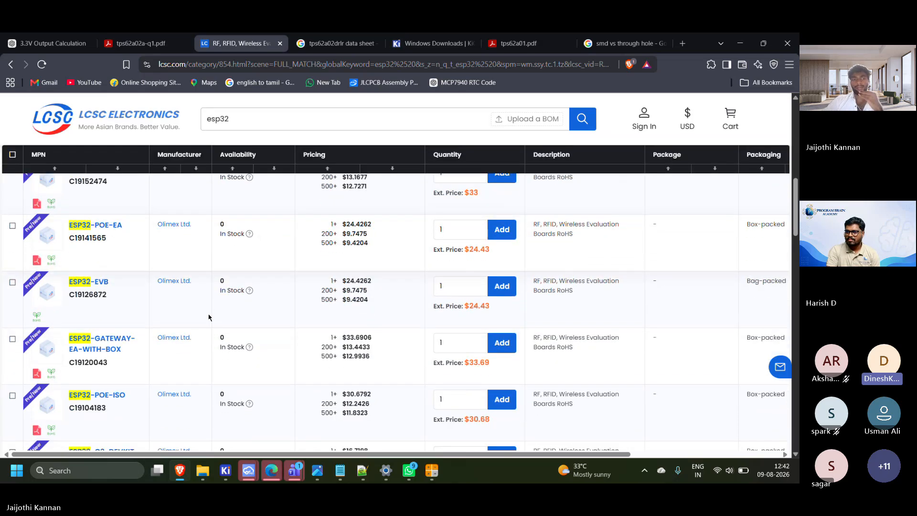
scroll(208, 318, down, 6)
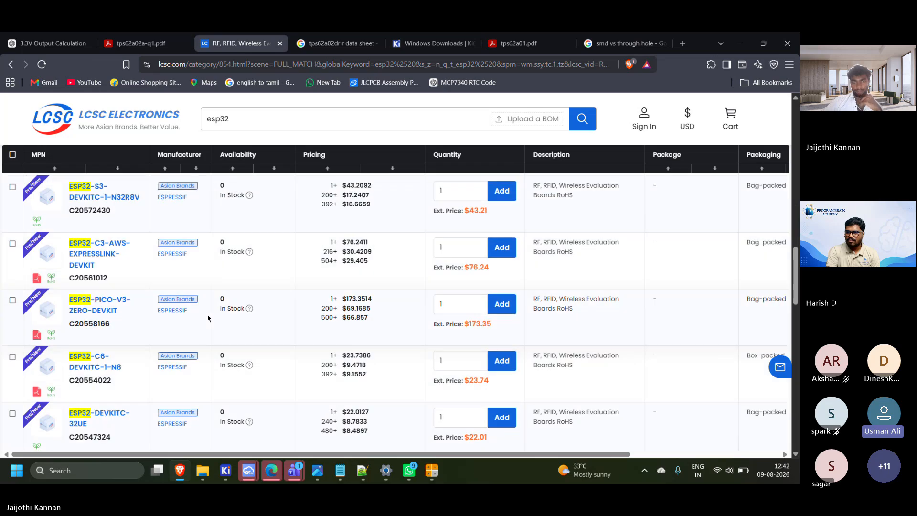
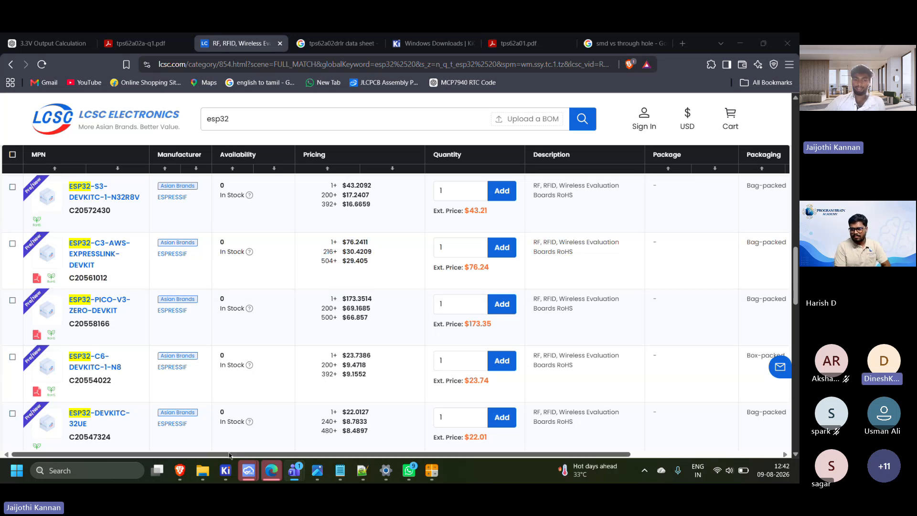
Switch to the Water_Management project in EasyEDA and examine the isolation slots and resistor rows in the 3D board's High Voltage Danger areas
mouse_move(248, 471)
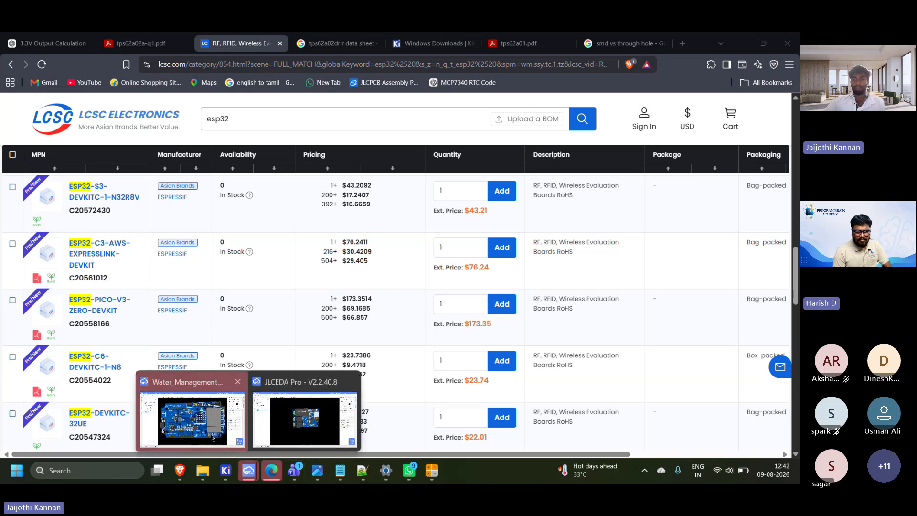
click(227, 451)
scroll(448, 240, up, 5)
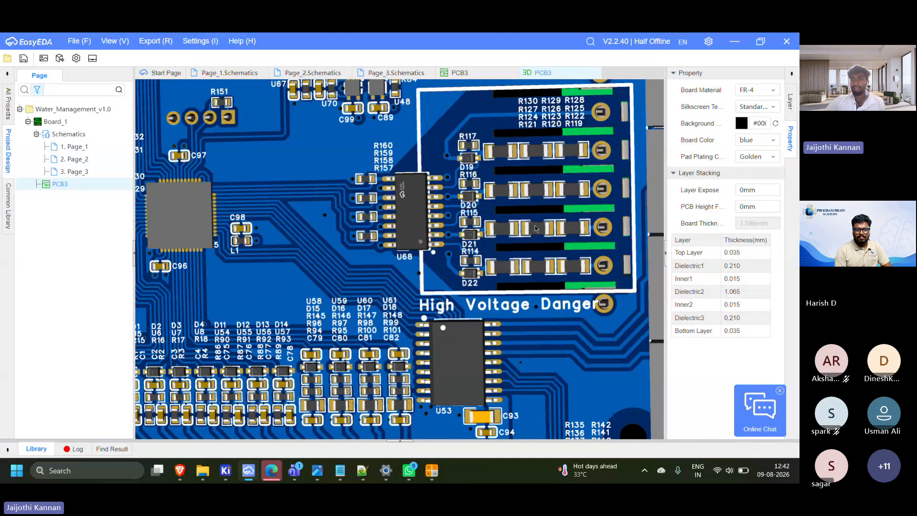
right_drag(470, 351, 239, 437)
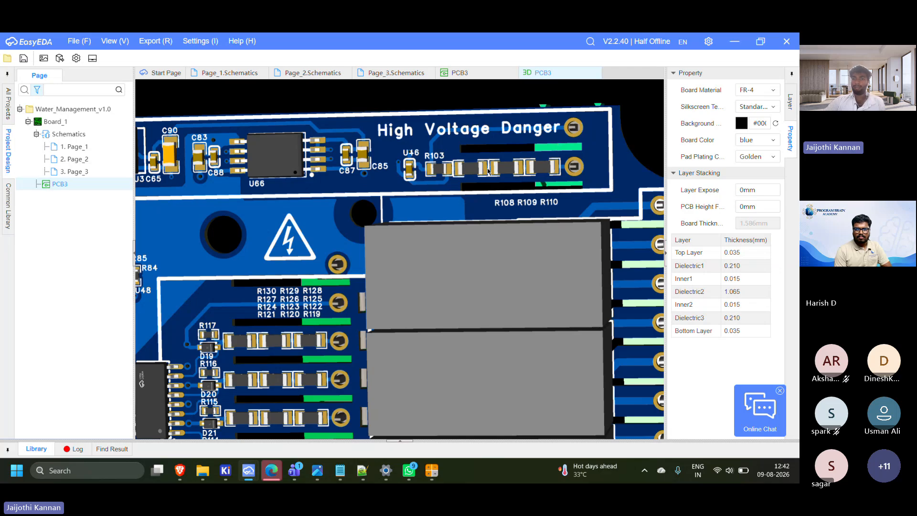
scroll(497, 167, up, 2)
scroll(506, 160, down, 1)
right_drag(527, 96, 373, 197)
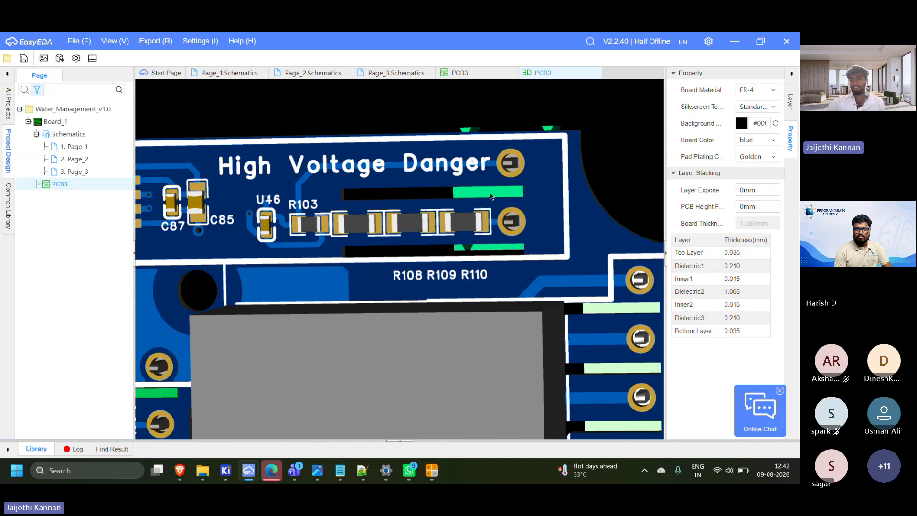
drag(432, 208, 441, 235)
scroll(418, 234, up, 5)
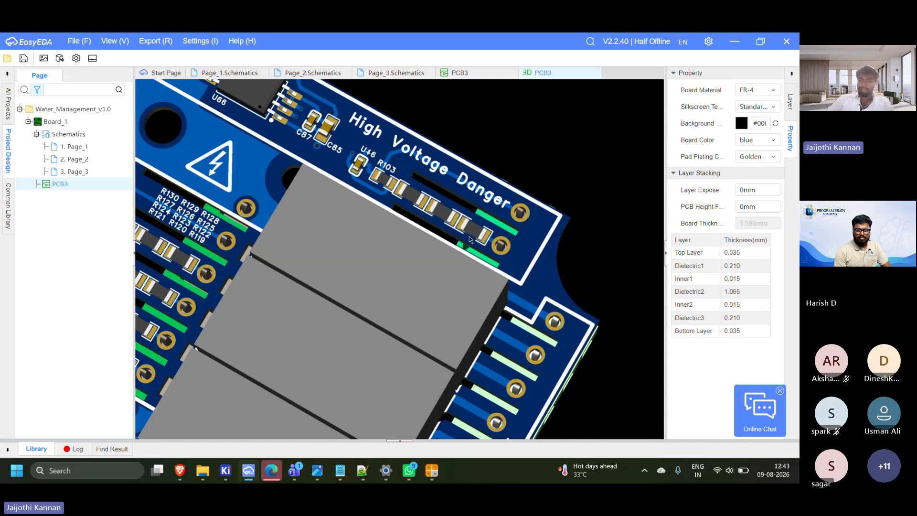
Turn the 3D board over and examine the relay output and 230 VAC mains sensing terminal blocks on its underside
scroll(437, 190, down, 2)
drag(437, 190, 177, 232)
scroll(178, 232, down, 5)
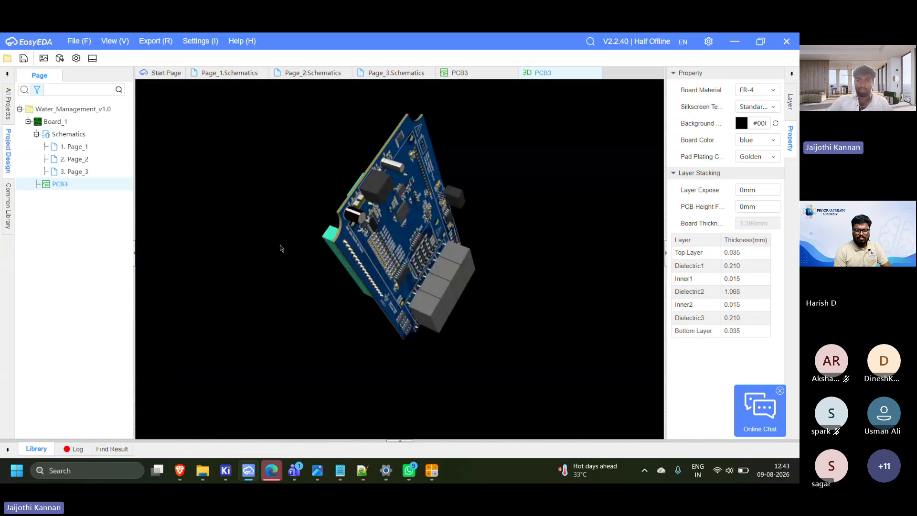
drag(282, 246, 249, 243)
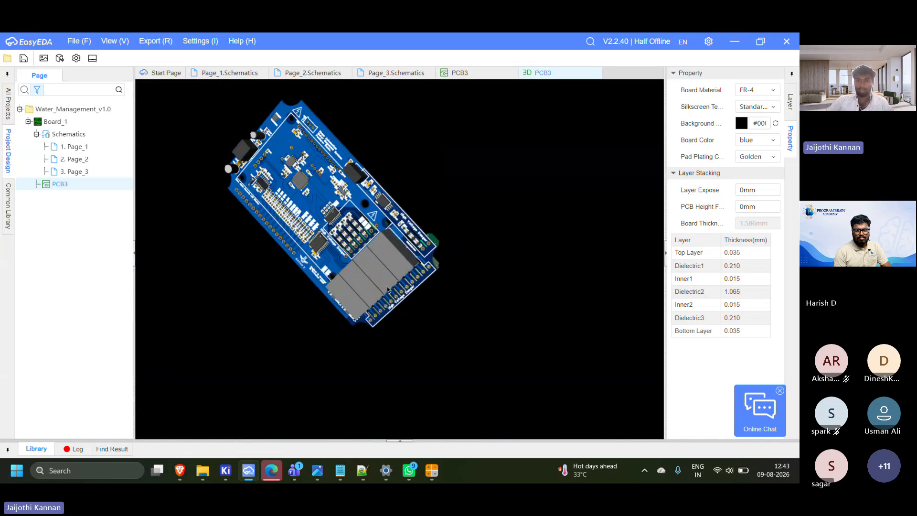
scroll(387, 289, up, 3)
drag(388, 289, 320, 304)
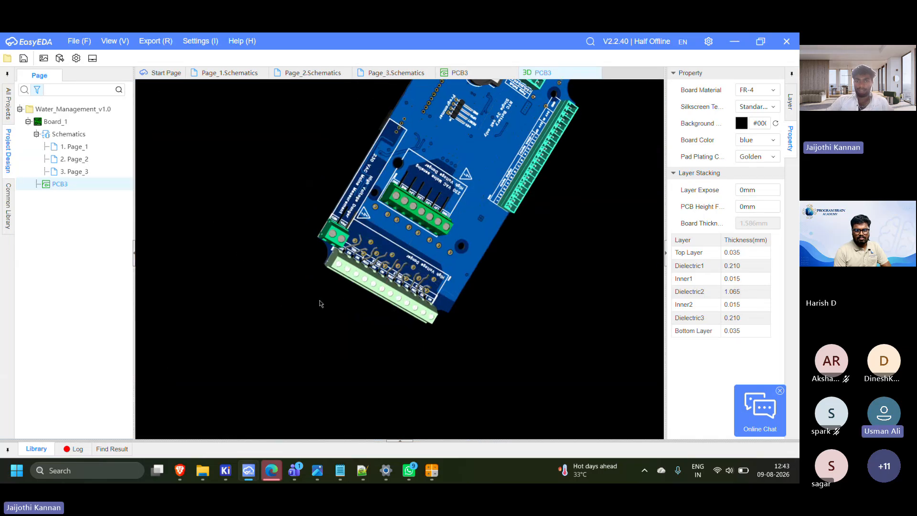
scroll(358, 247, up, 5)
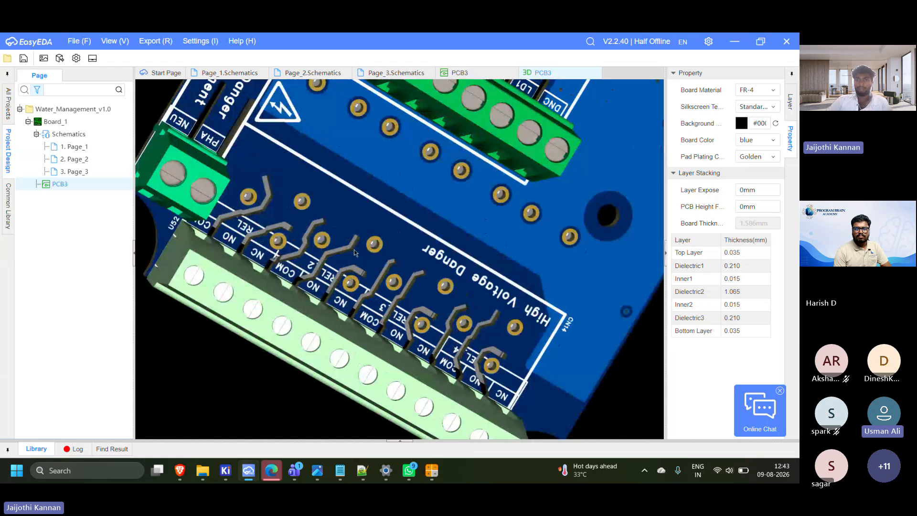
scroll(354, 249, down, 3)
right_drag(354, 249, 378, 306)
scroll(378, 257, up, 3)
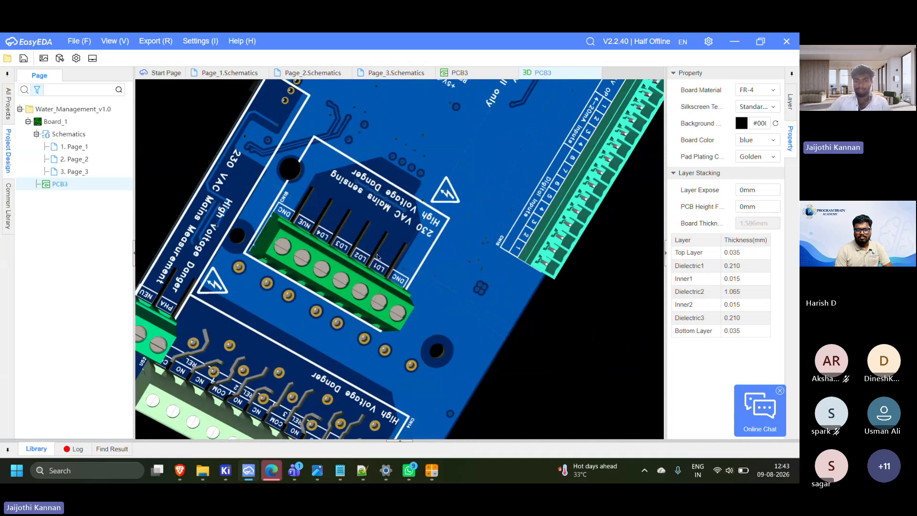
scroll(377, 249, up, 2)
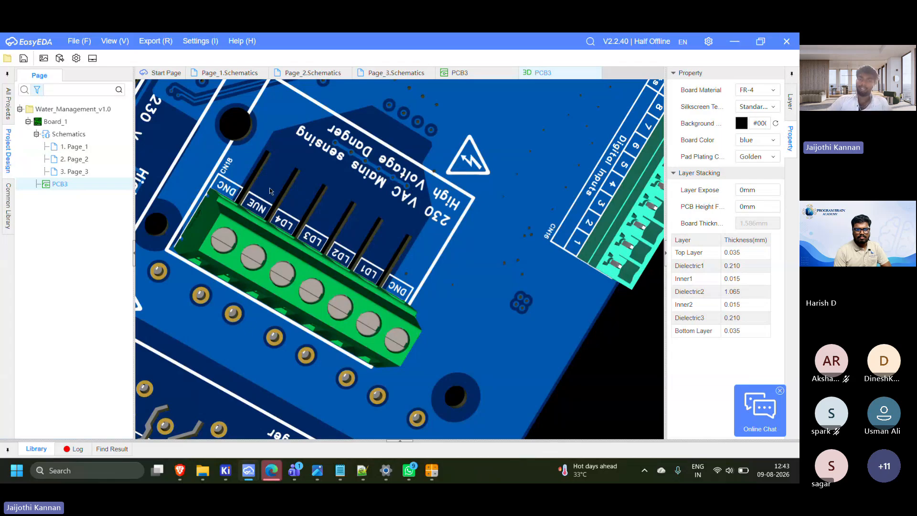
Turn the 3D board back to its component side and examine the overall layout and the Home Automation title area
scroll(449, 291, down, 5)
mouse_move(455, 293)
mouse_down()
mouse_move(327, 377)
mouse_move(508, 353)
mouse_move(245, 299)
mouse_move(526, 263)
mouse_move(537, 296)
mouse_move(444, 281)
mouse_up()
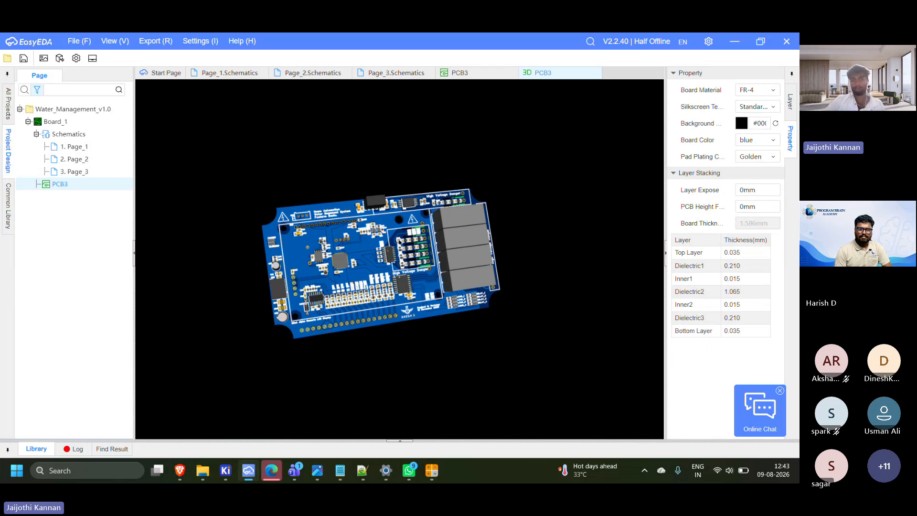
drag(399, 242, 376, 249)
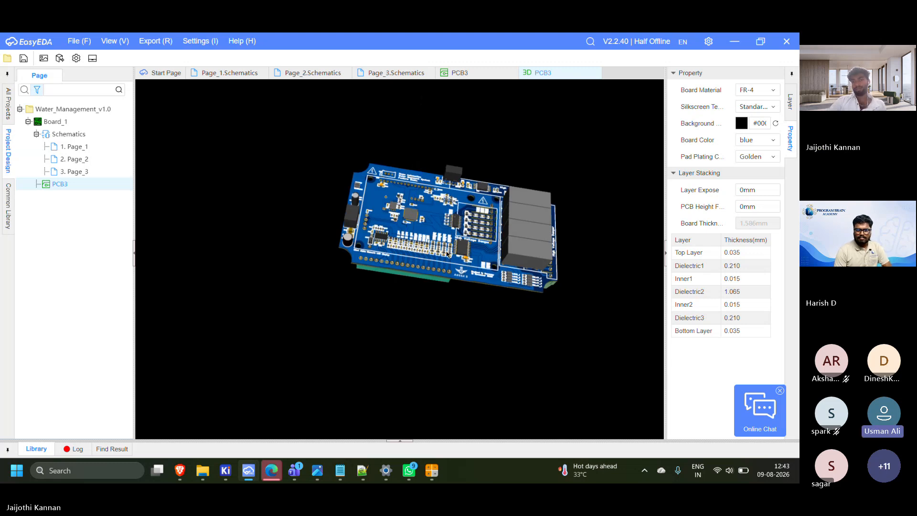
scroll(447, 255, up, 5)
right_drag(448, 255, 395, 372)
drag(516, 289, 437, 401)
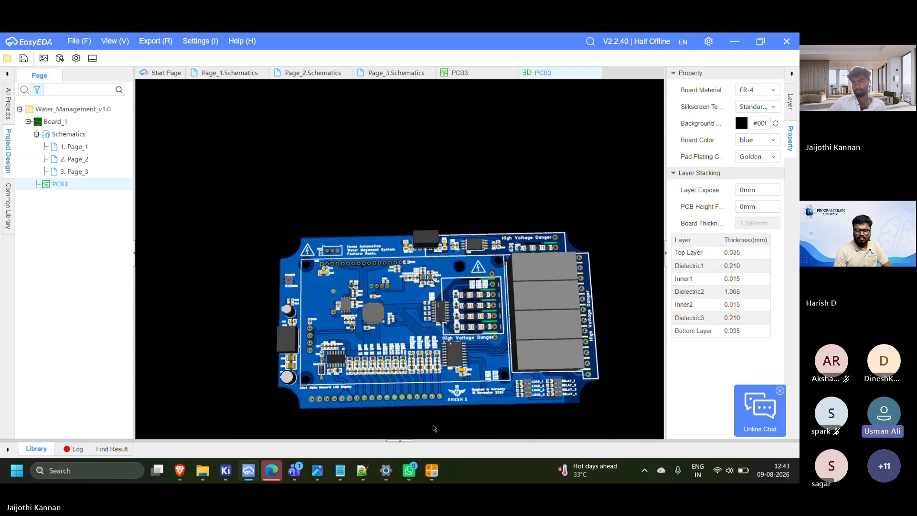
scroll(435, 325, up, 3)
scroll(440, 306, down, 3)
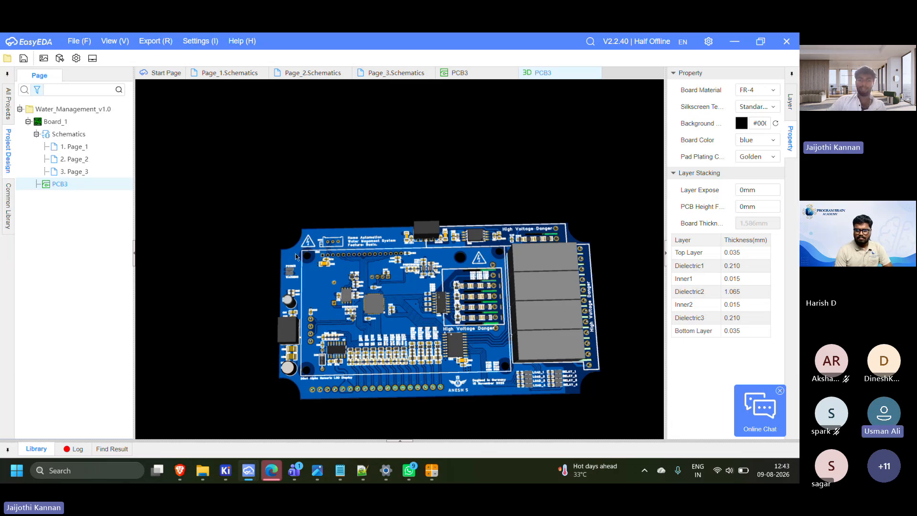
scroll(294, 251, up, 3)
scroll(249, 219, up, 5)
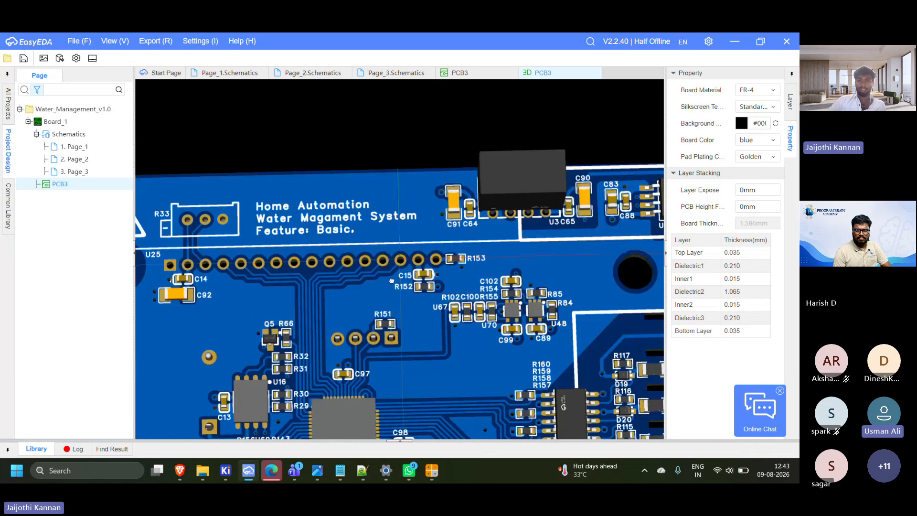
scroll(313, 282, down, 8)
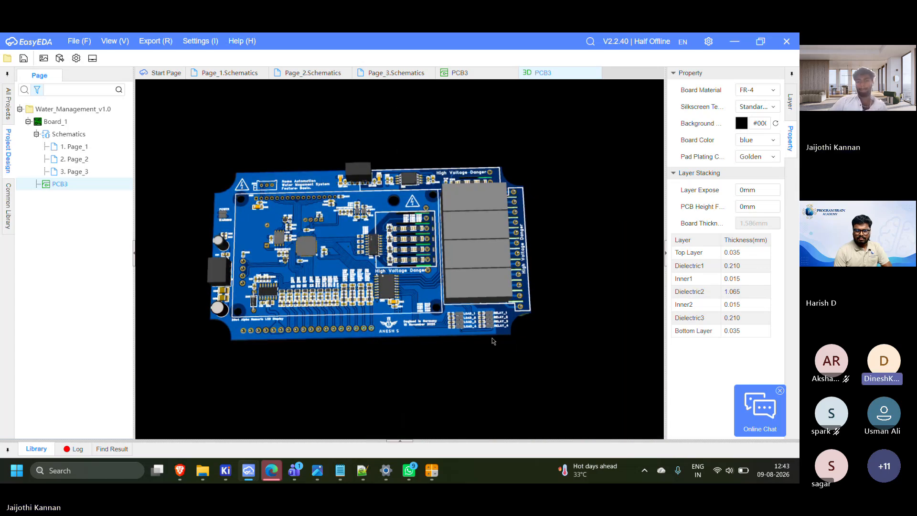
drag(382, 286, 499, 323)
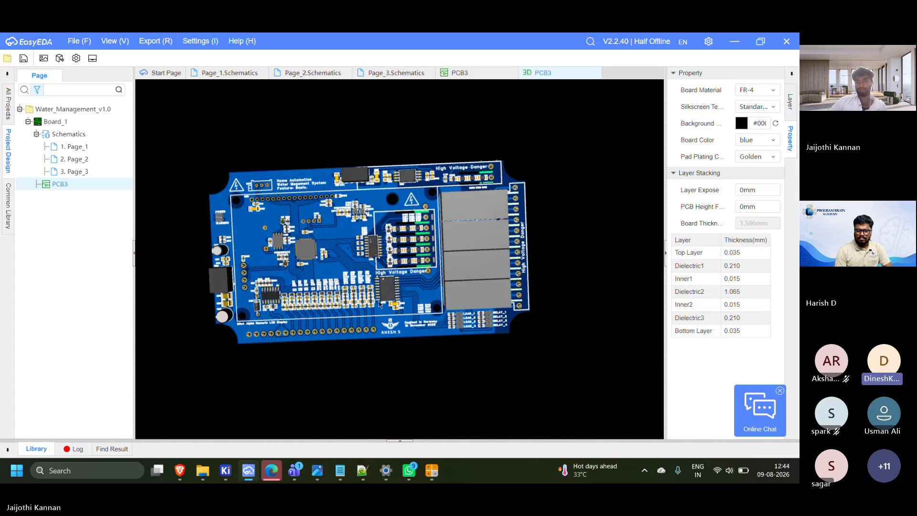
drag(313, 272, 334, 260)
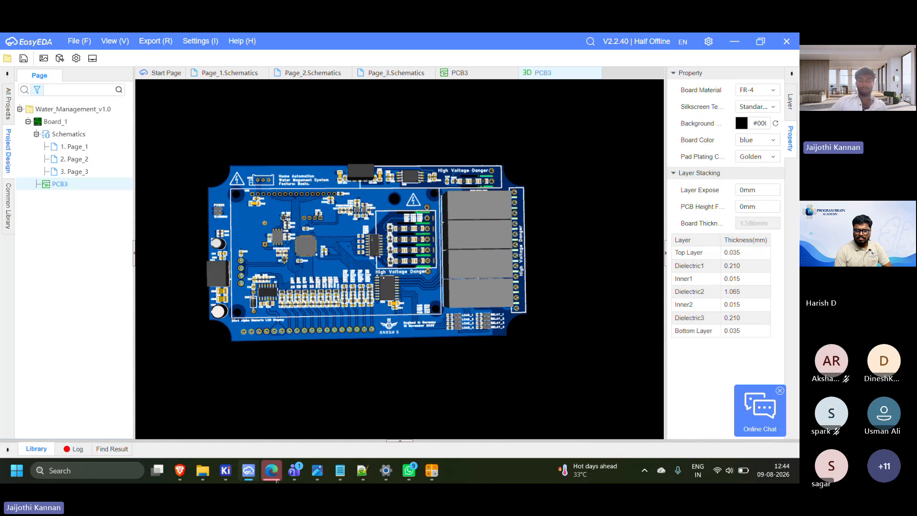
Switch to the DC TO DC board in the KiCad PCB Editor, check its import options, and minimize the editor
mouse_move(225, 470)
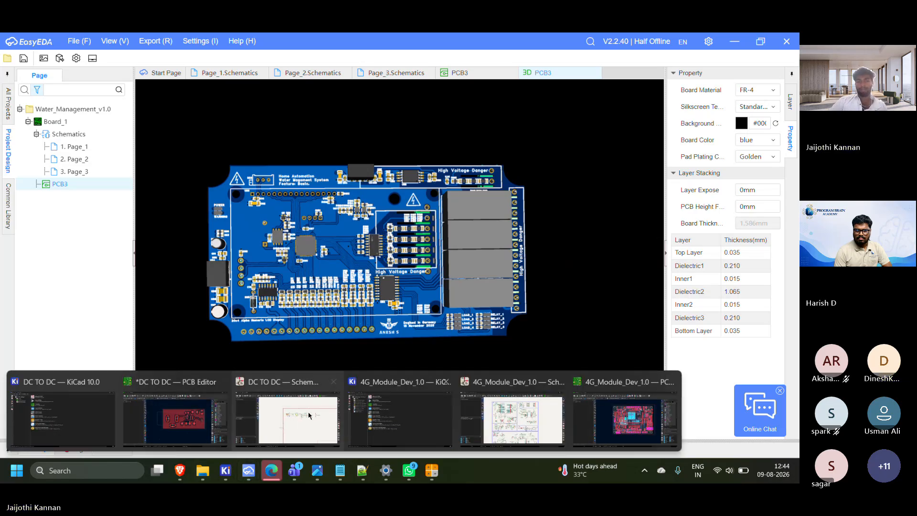
click(174, 413)
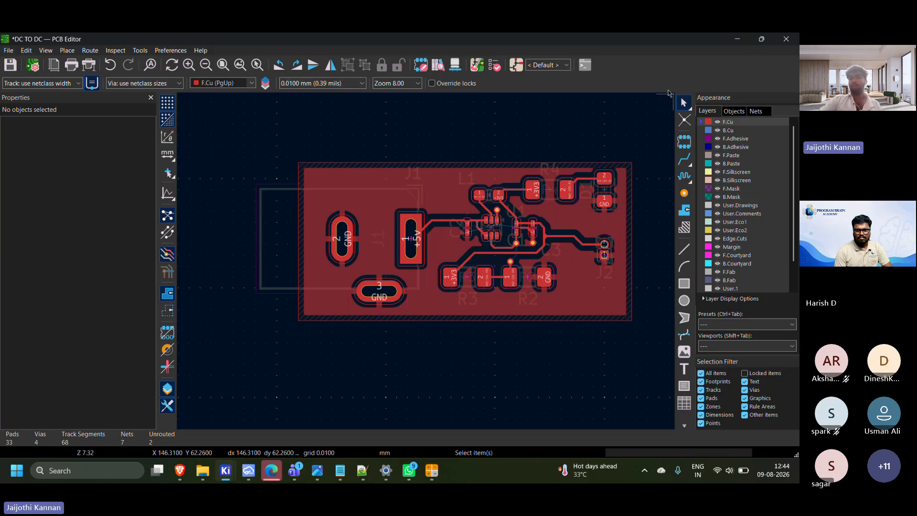
click(9, 51)
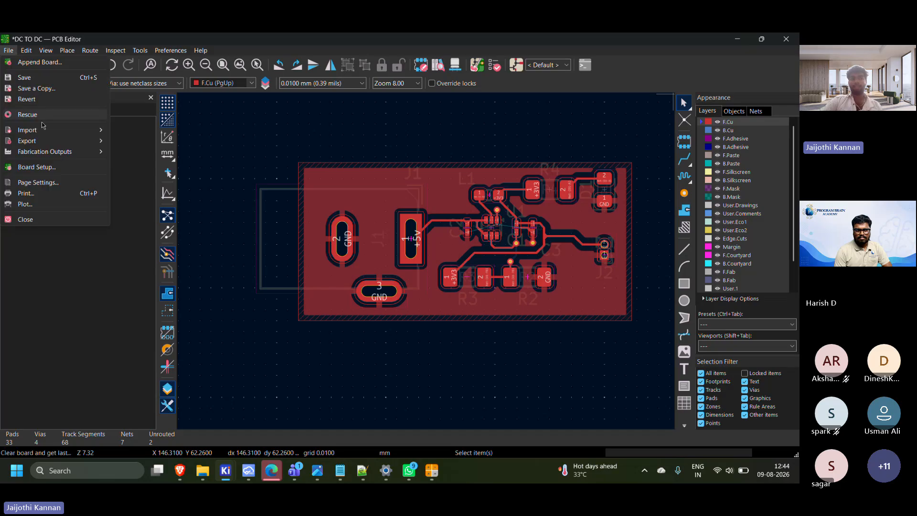
mouse_move(75, 131)
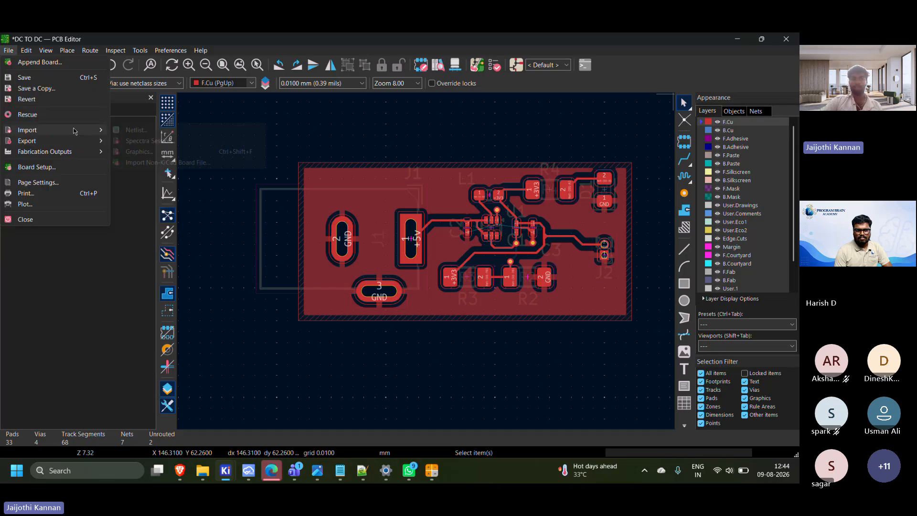
click(738, 41)
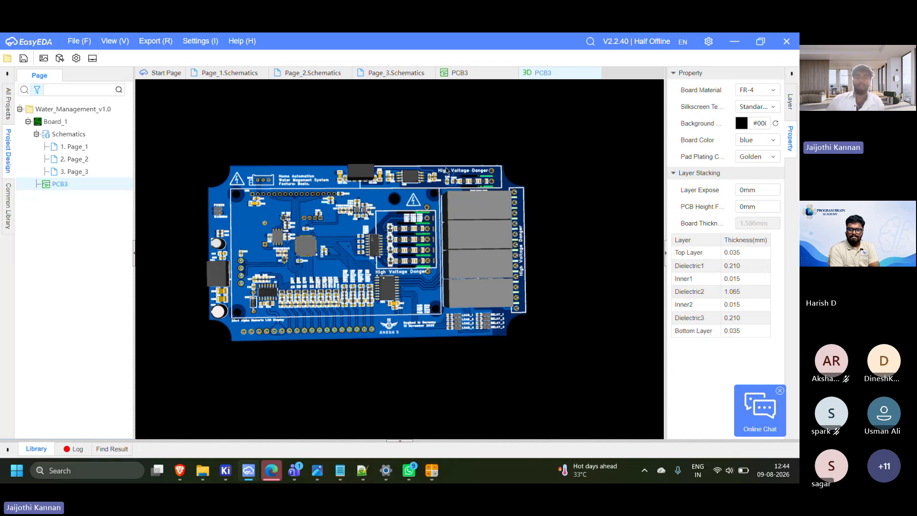
Open the Page_1 schematic in EasyEDA and review the file formats offered for import
click(77, 41)
mouse_move(112, 157)
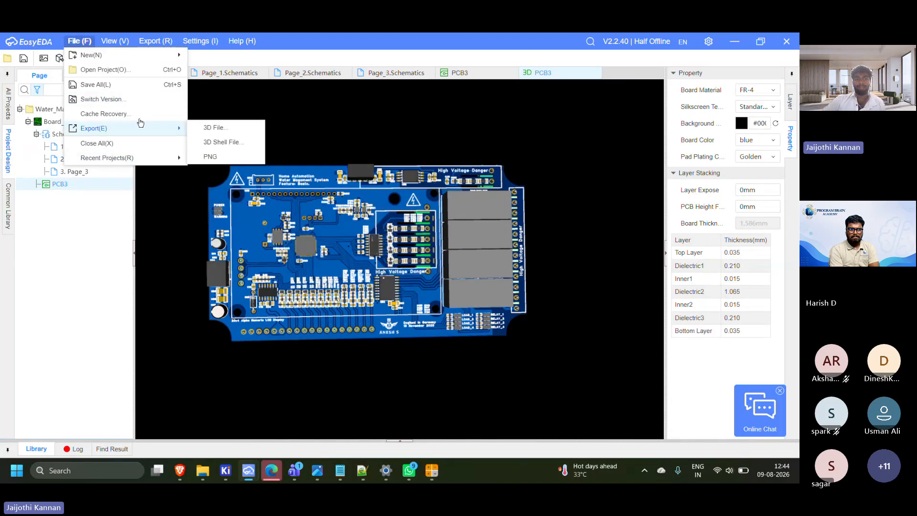
click(228, 73)
click(113, 41)
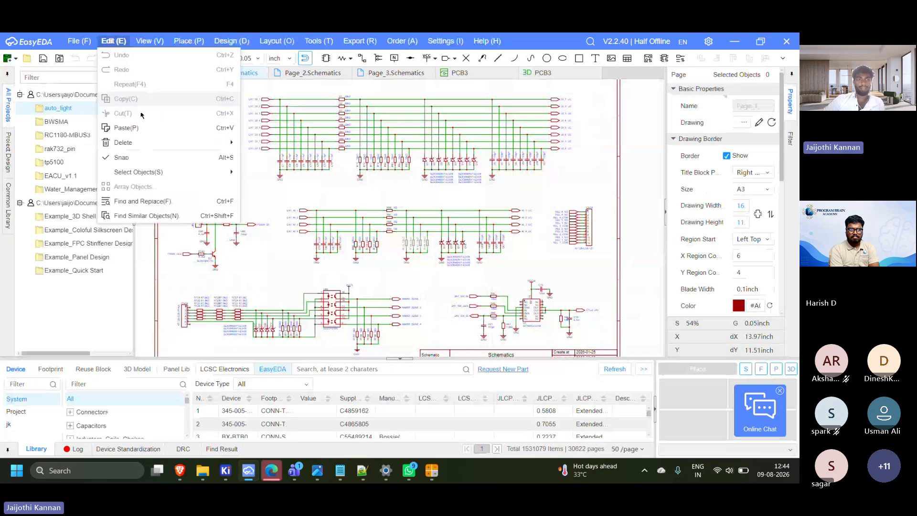
mouse_move(147, 149)
click(77, 41)
mouse_move(150, 172)
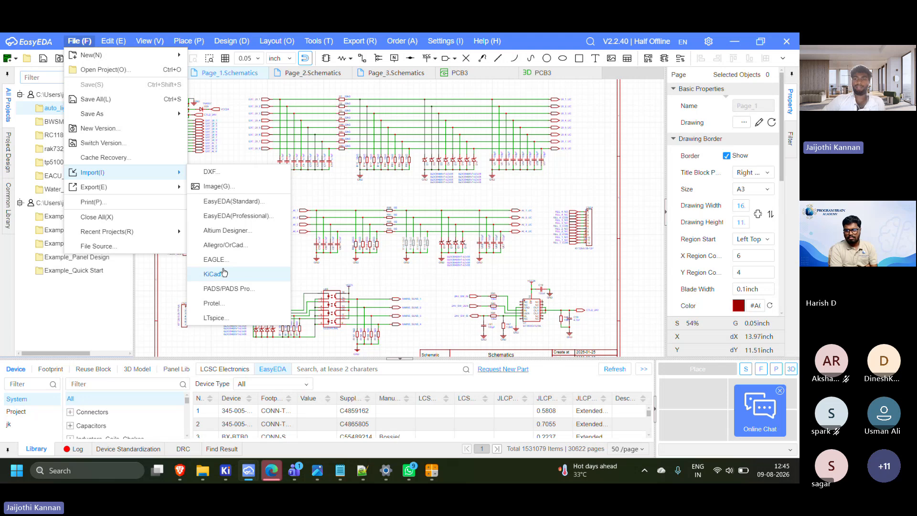
click(507, 197)
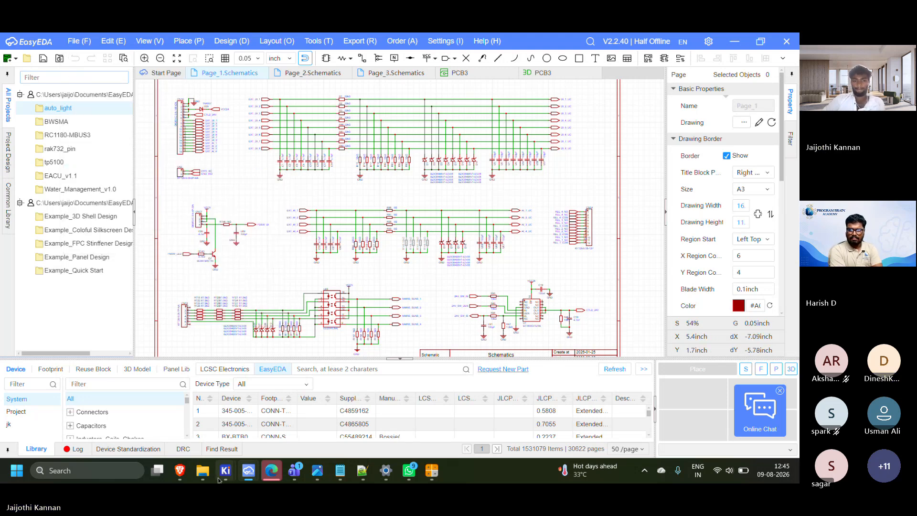
Return to the DC TO DC layout in the KiCad PCB Editor and review its import choices, including non-KiCad board files
mouse_move(223, 474)
mouse_move(296, 420)
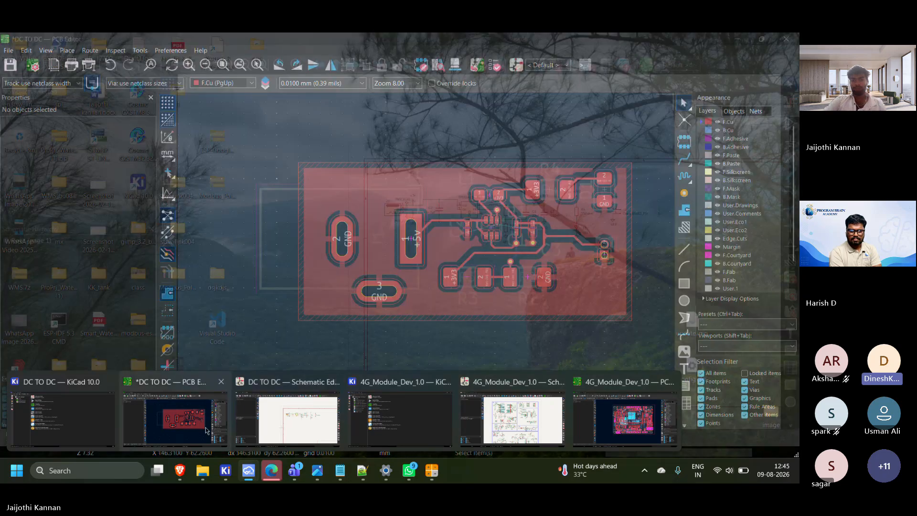
click(174, 418)
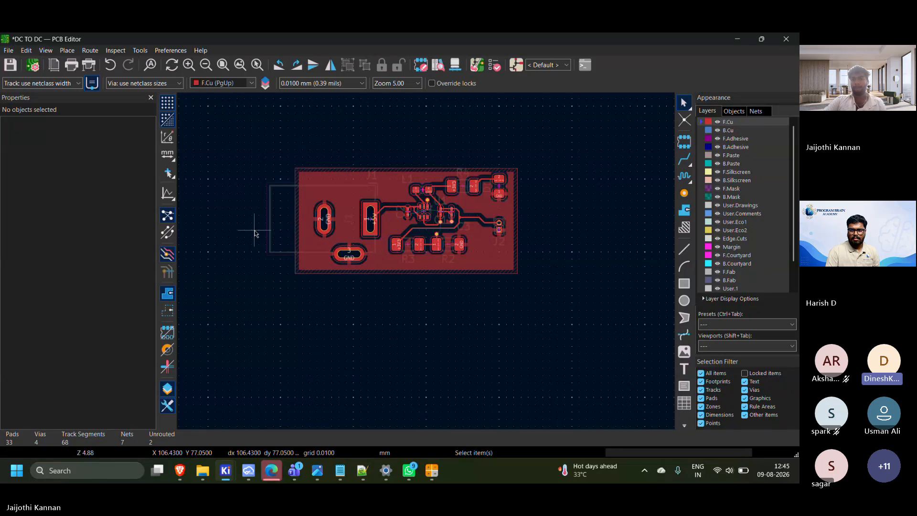
click(676, 149)
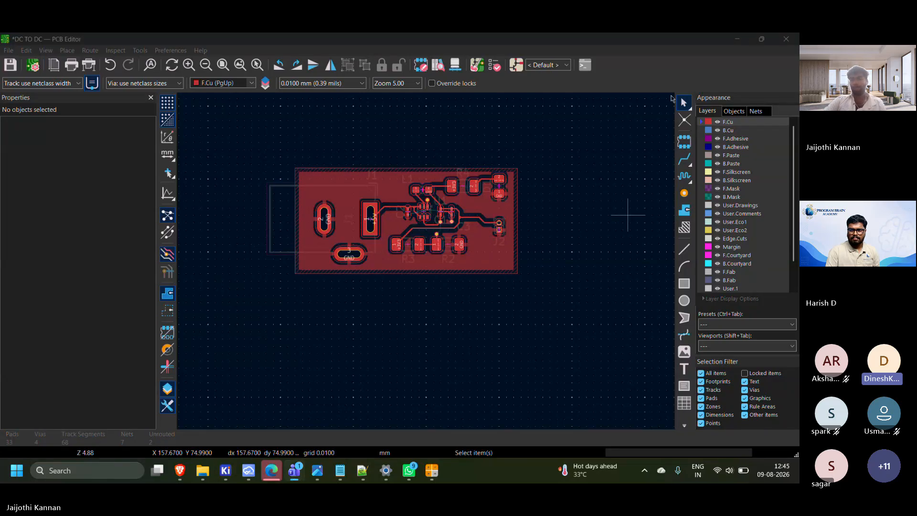
middle_drag(278, 190, 348, 195)
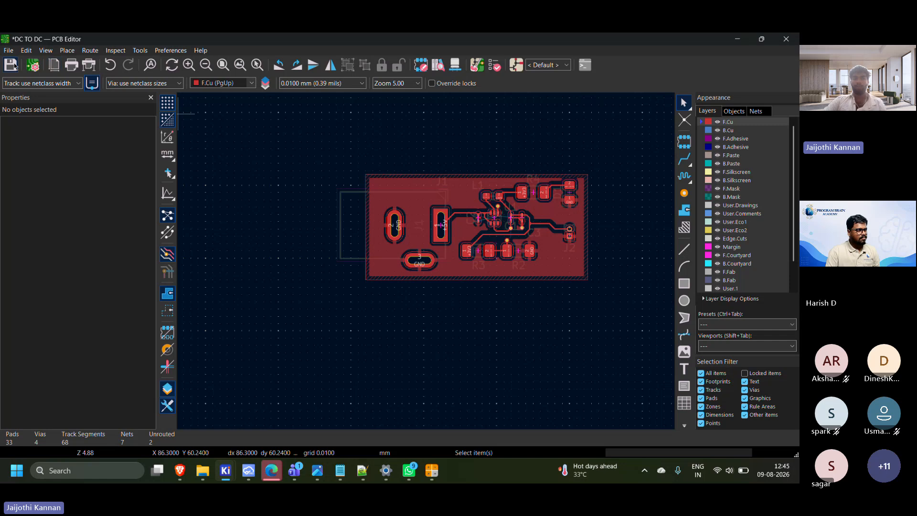
click(8, 51)
mouse_move(56, 142)
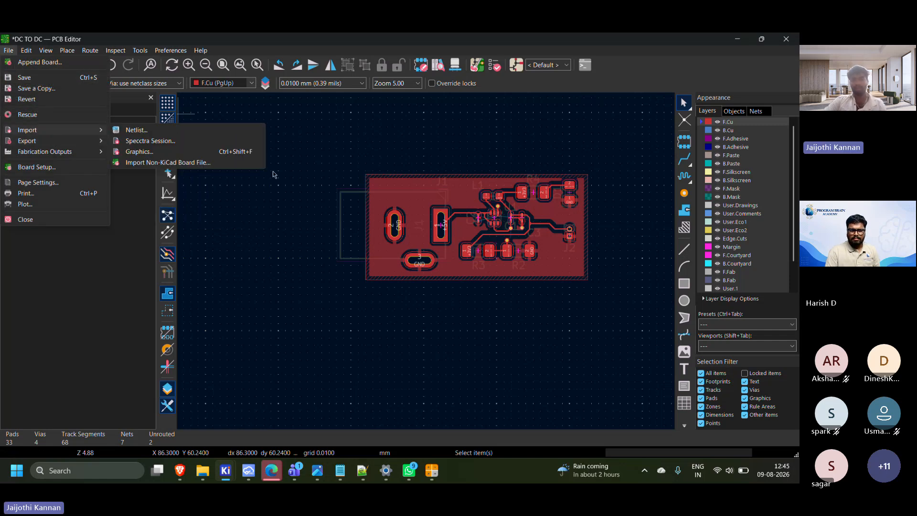
click(294, 179)
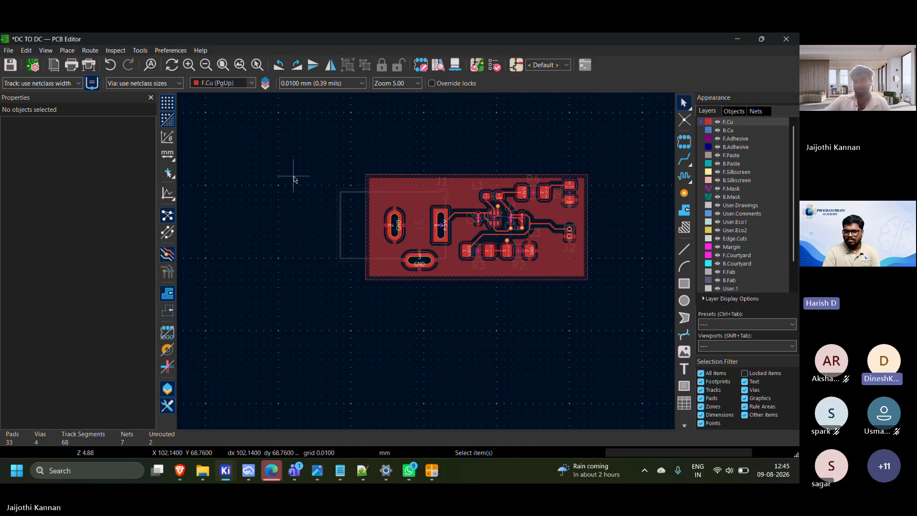
click(712, 81)
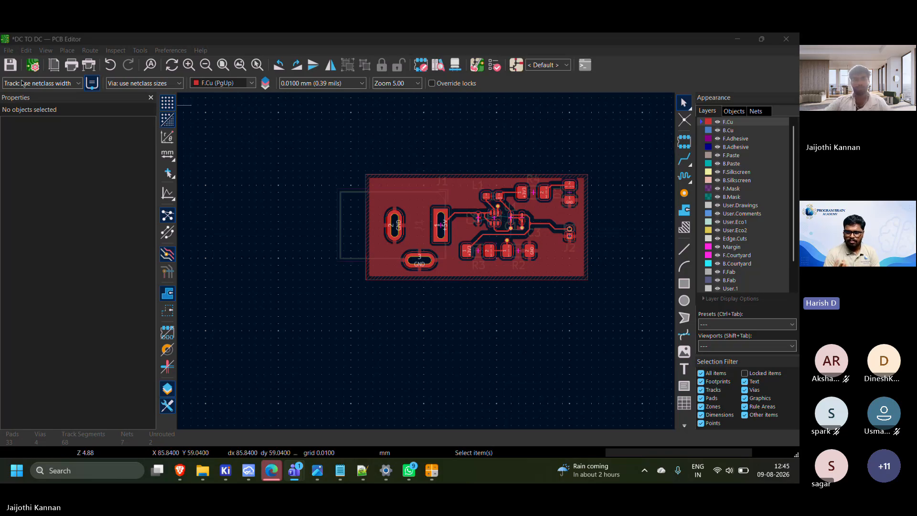
Review the board's export options, check the file formats offered for 3D model export, and close the dialog without exporting
click(9, 50)
mouse_move(43, 141)
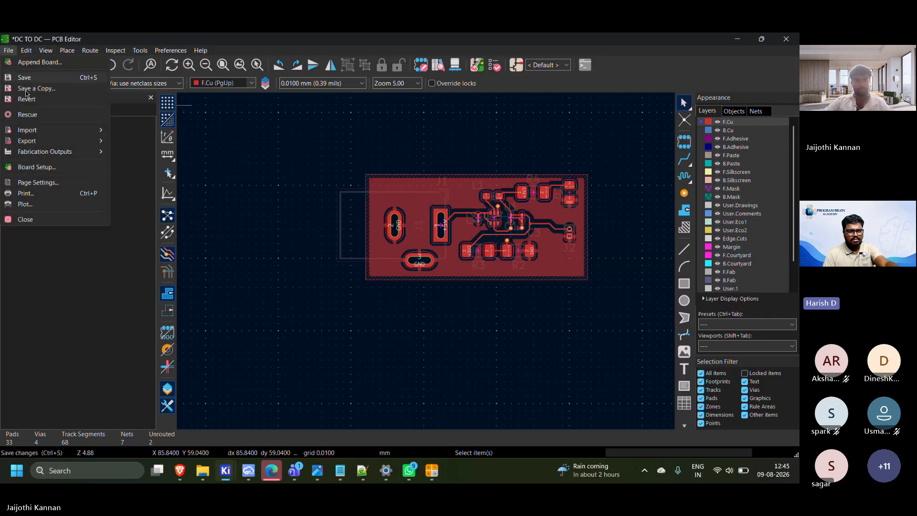
mouse_move(74, 140)
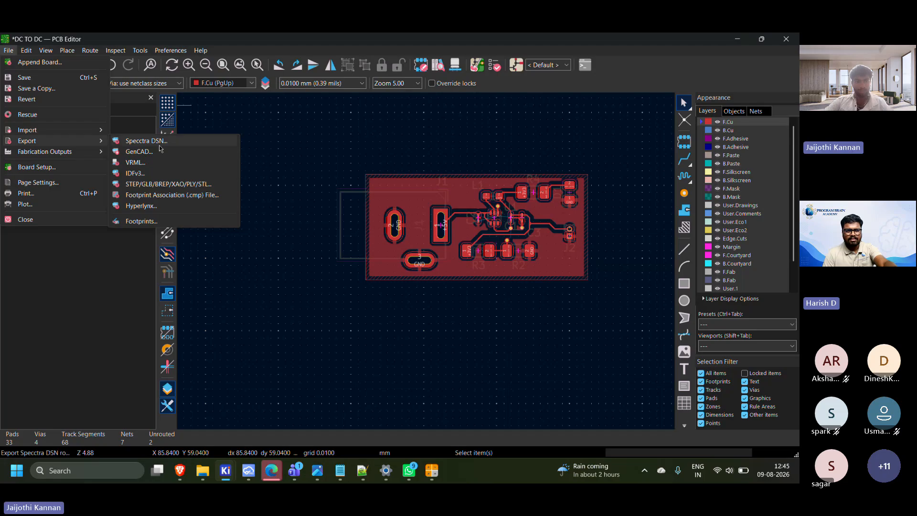
click(210, 185)
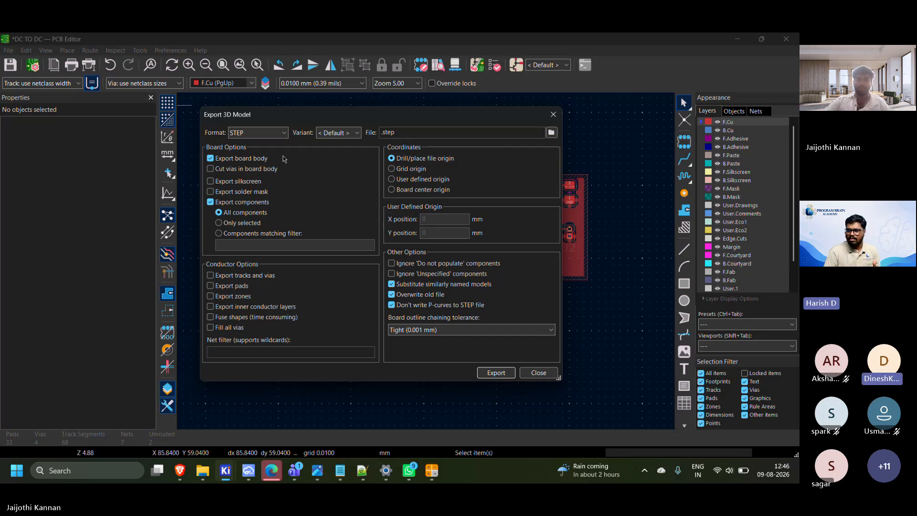
click(263, 133)
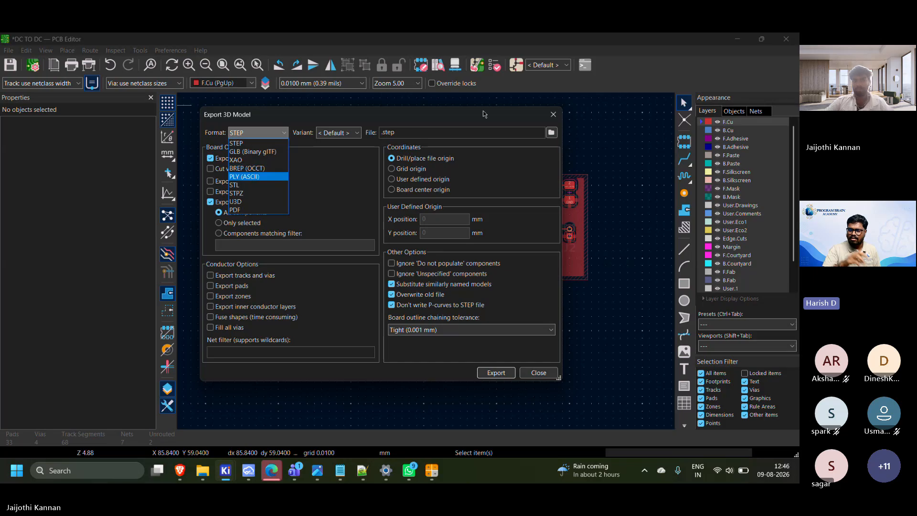
click(426, 105)
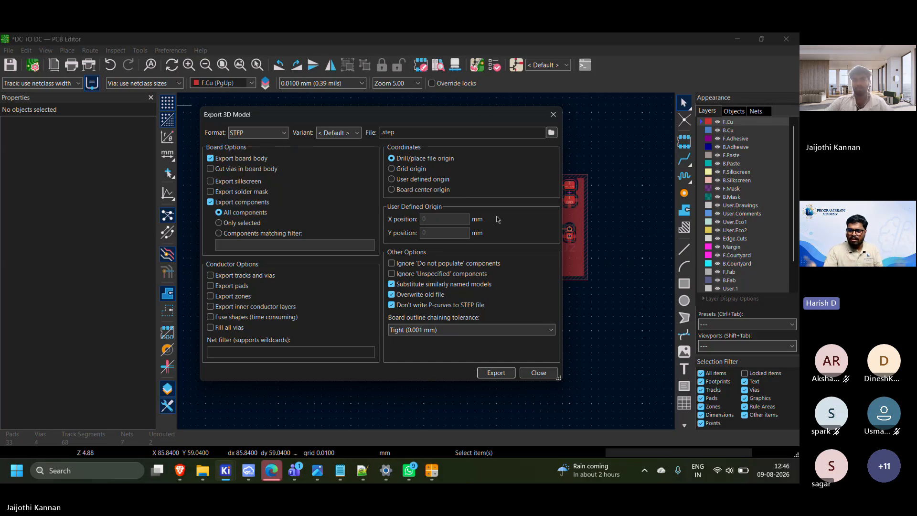
click(538, 373)
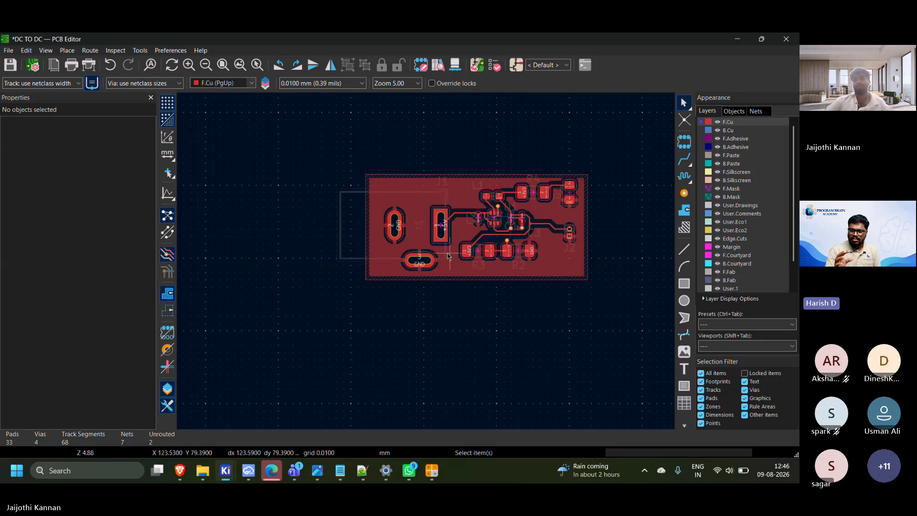
scroll(562, 246, up, 4)
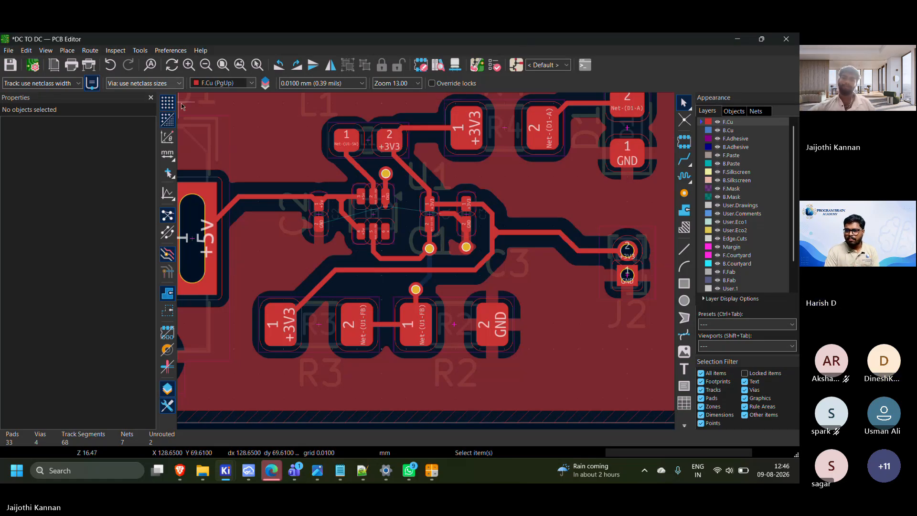
scroll(218, 120, down, 1)
scroll(428, 264, down, 1)
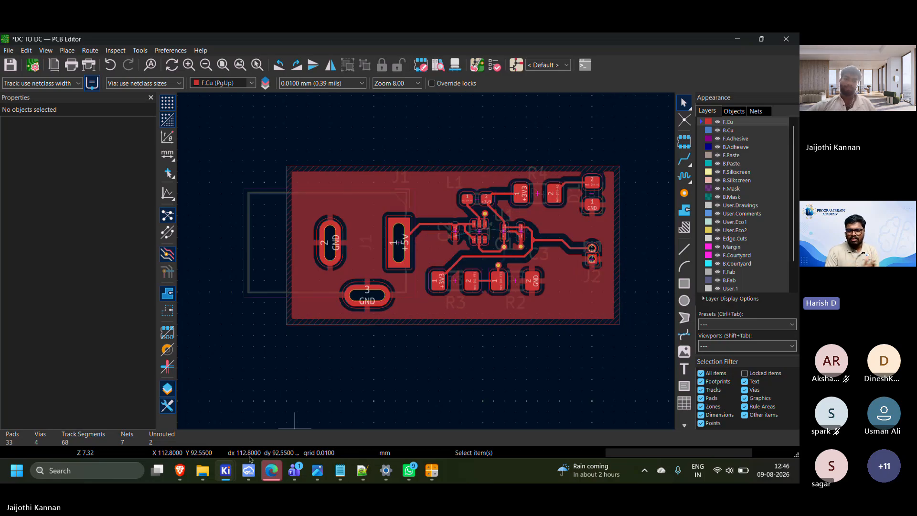
Switch to the Brave browser and open the saved LinkedIn profile in a new tab
click(180, 471)
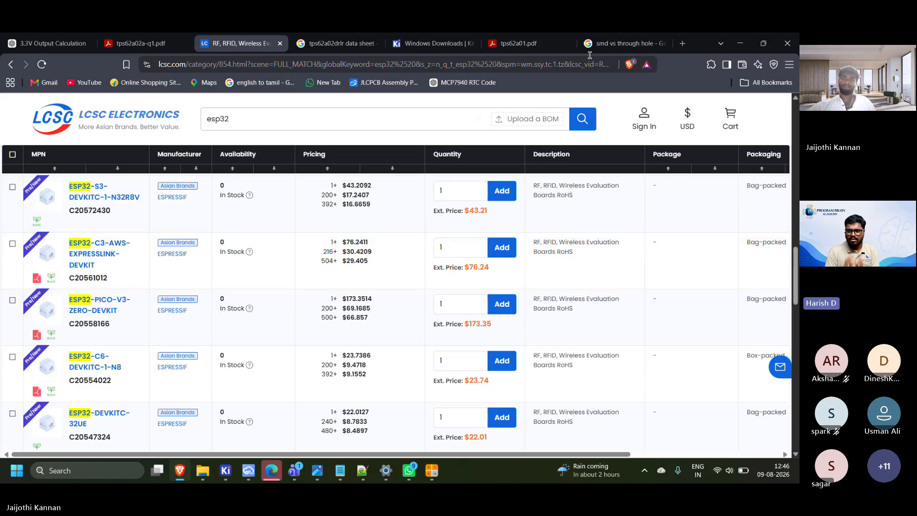
click(625, 44)
click(684, 43)
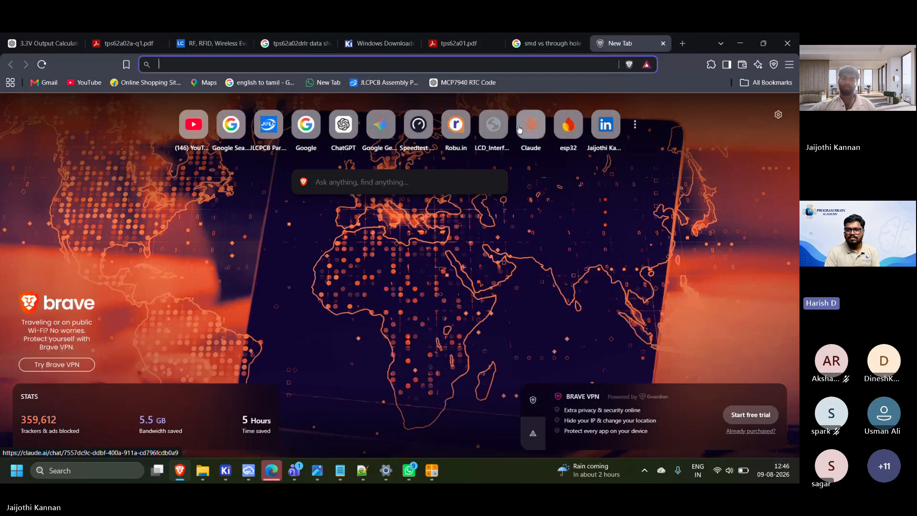
click(571, 128)
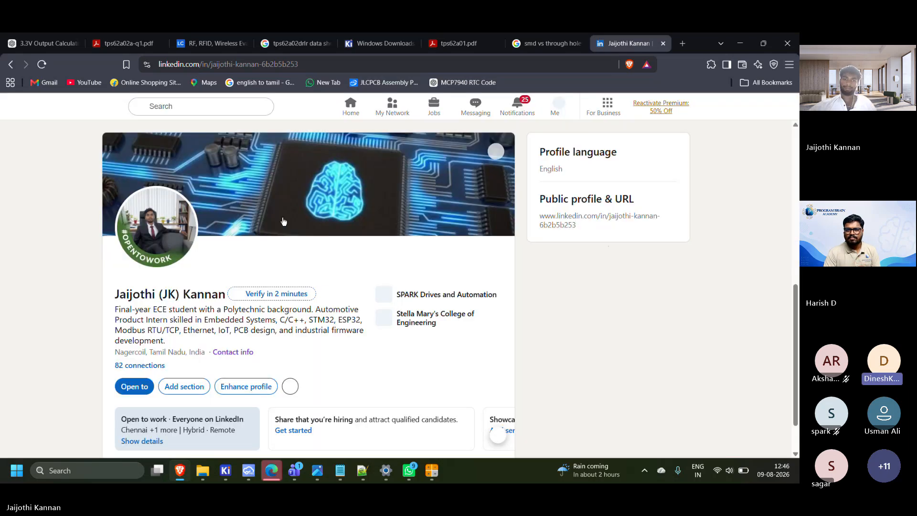
Find the activity section of the LinkedIn profile and show all of its posts
scroll(282, 229, down, 10)
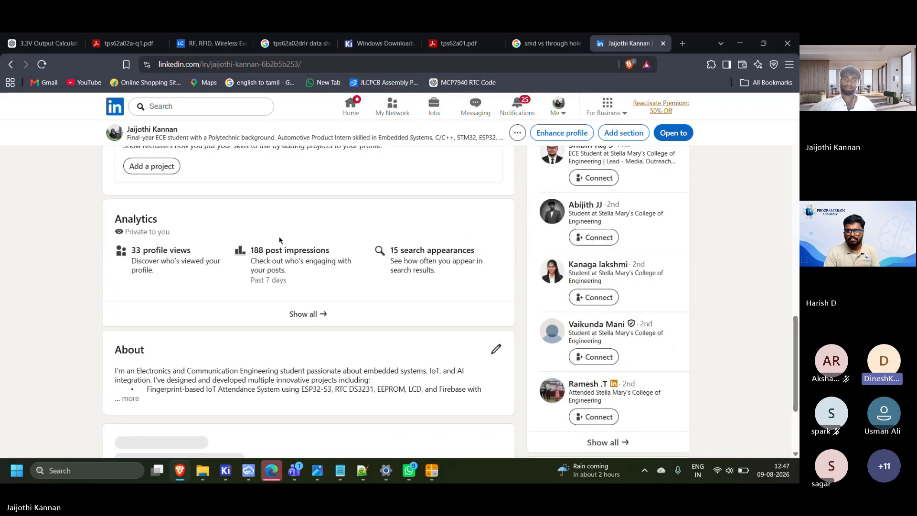
scroll(327, 263, down, 5)
scroll(327, 264, down, 10)
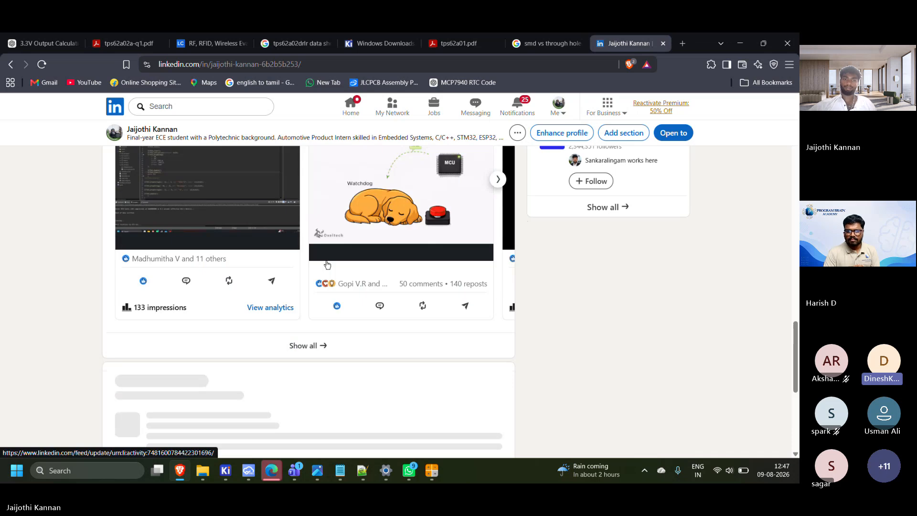
scroll(323, 266, up, 1)
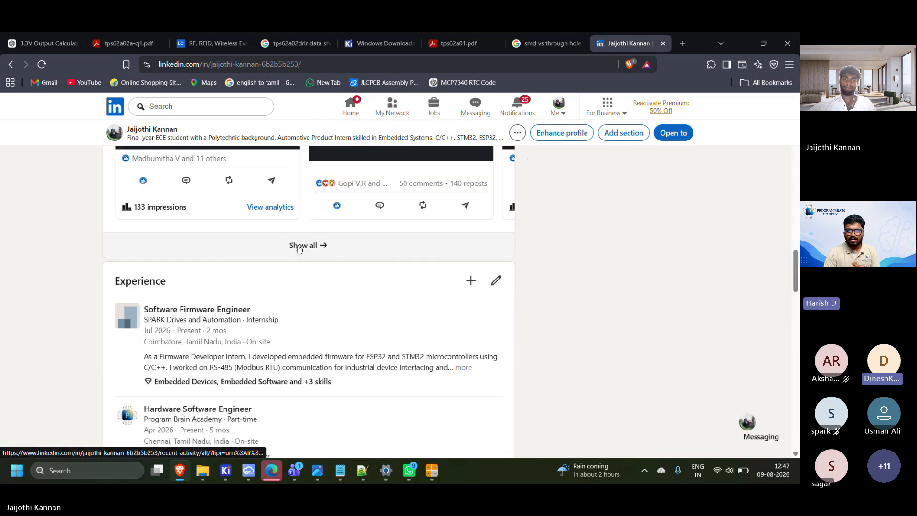
click(297, 247)
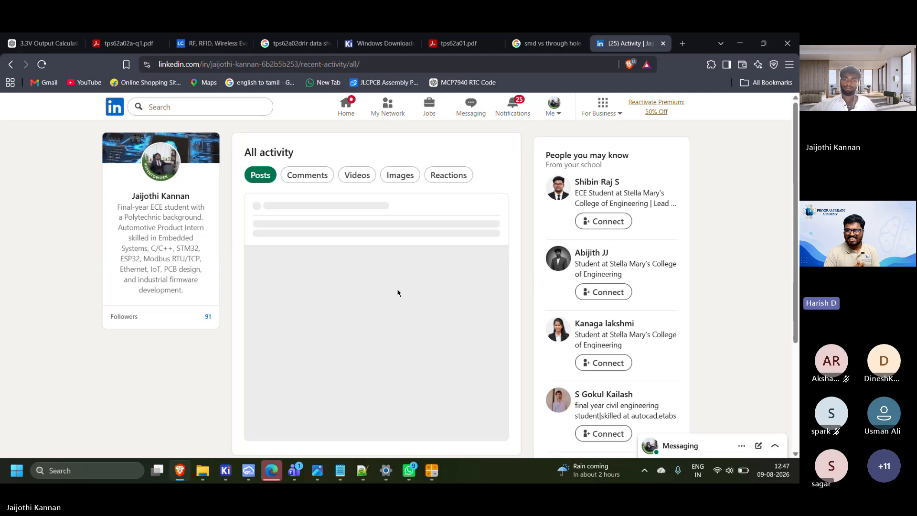
Browse the project posts back to the oldest one, about the first etched PCB using STM32F407VG
scroll(337, 286, down, 10)
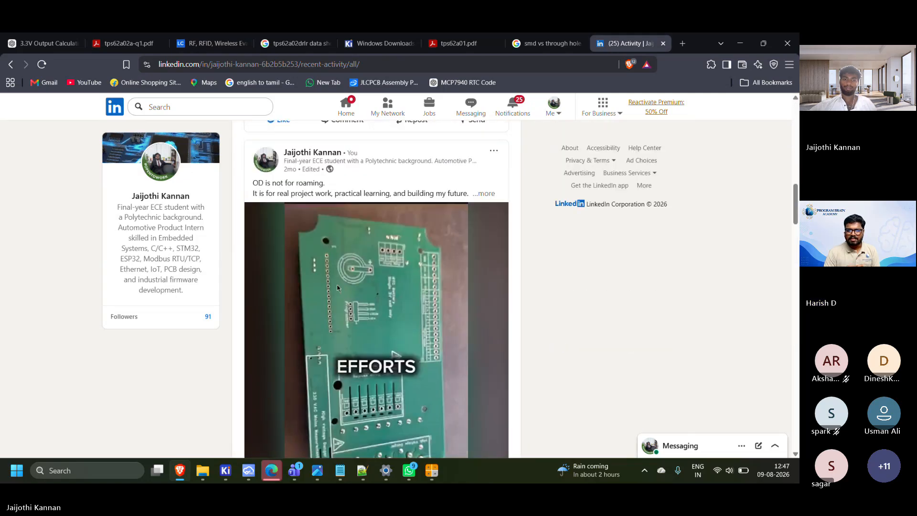
scroll(337, 285, down, 20)
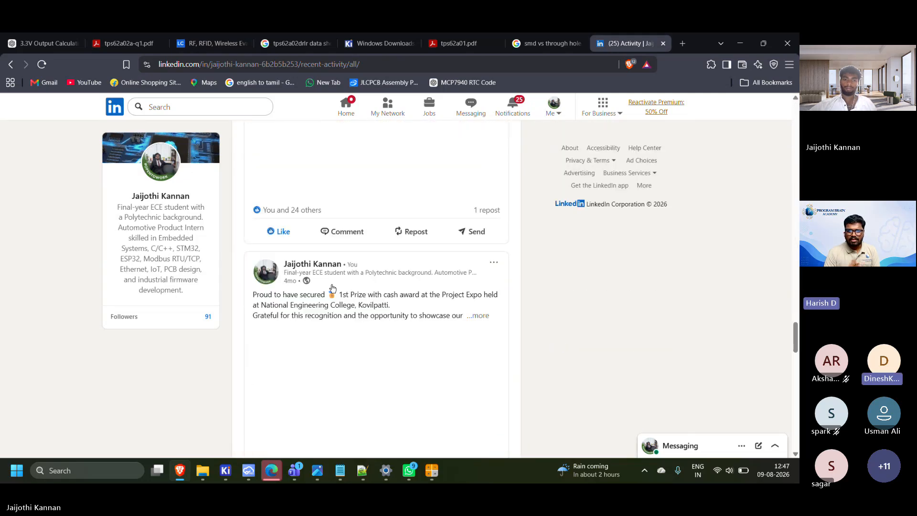
scroll(333, 288, down, 20)
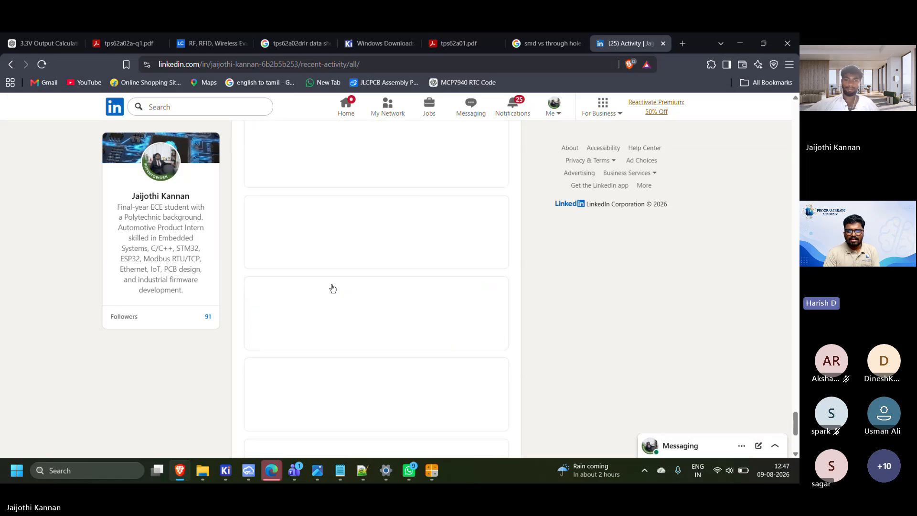
scroll(334, 287, up, 3)
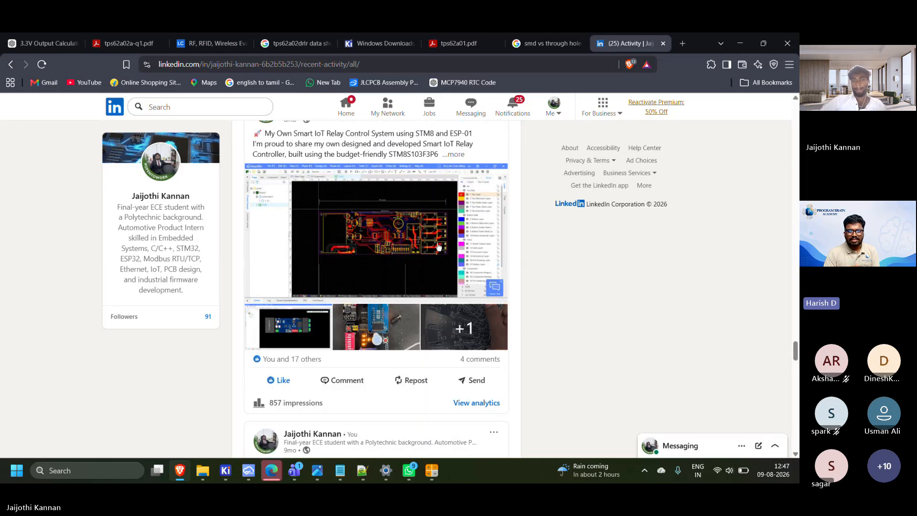
scroll(240, 233, up, 2)
scroll(291, 258, down, 2)
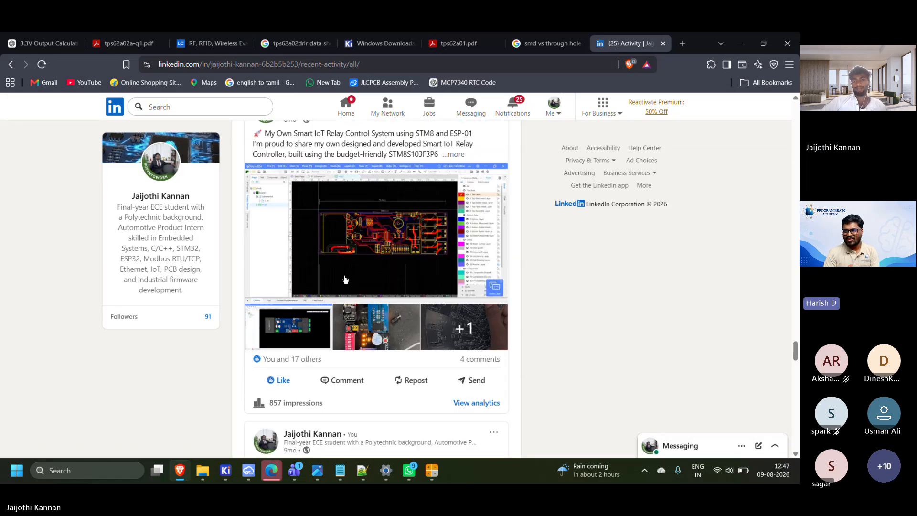
scroll(341, 265, down, 15)
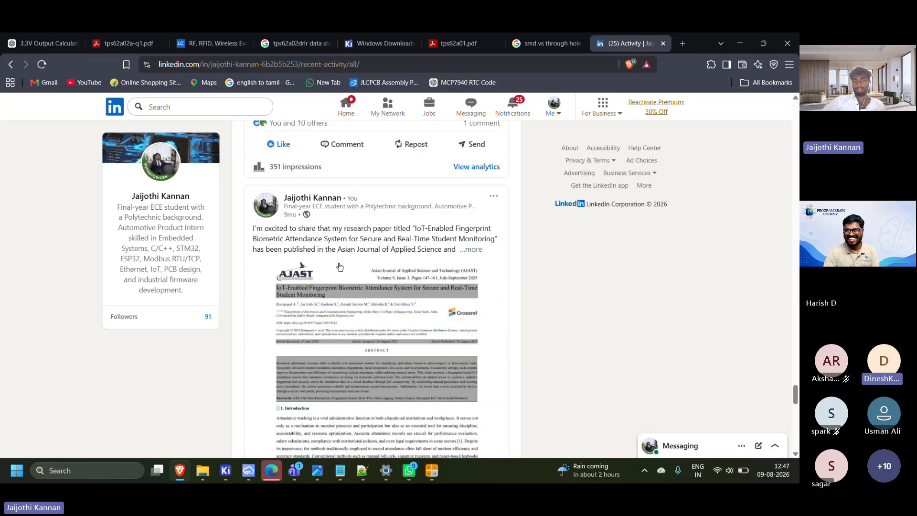
scroll(336, 267, down, 5)
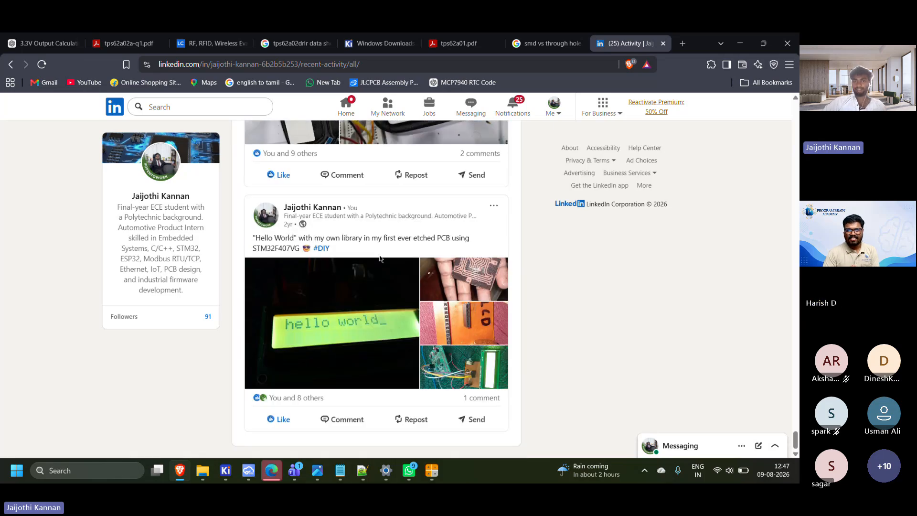
View the photos of the etched PCB and its LCD wiring in the "Hello World" post, and close the viewer
click(439, 273)
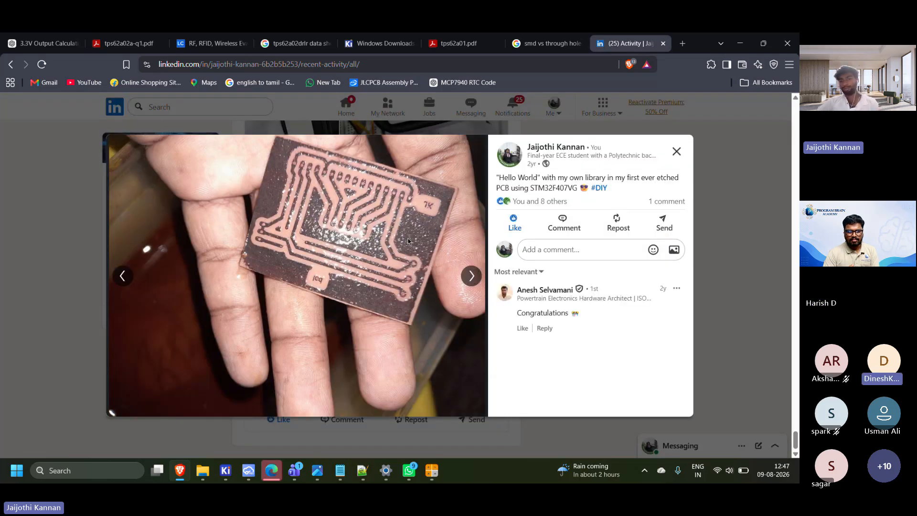
click(455, 275)
click(466, 275)
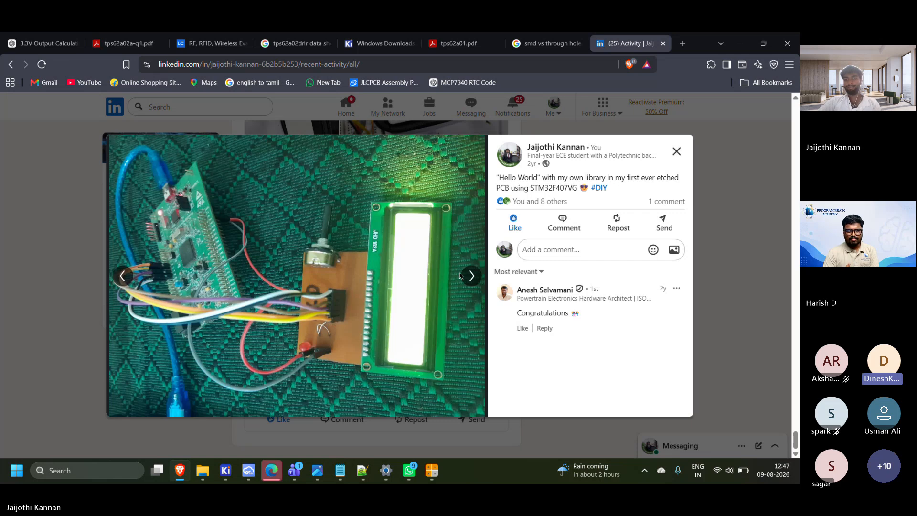
click(473, 265)
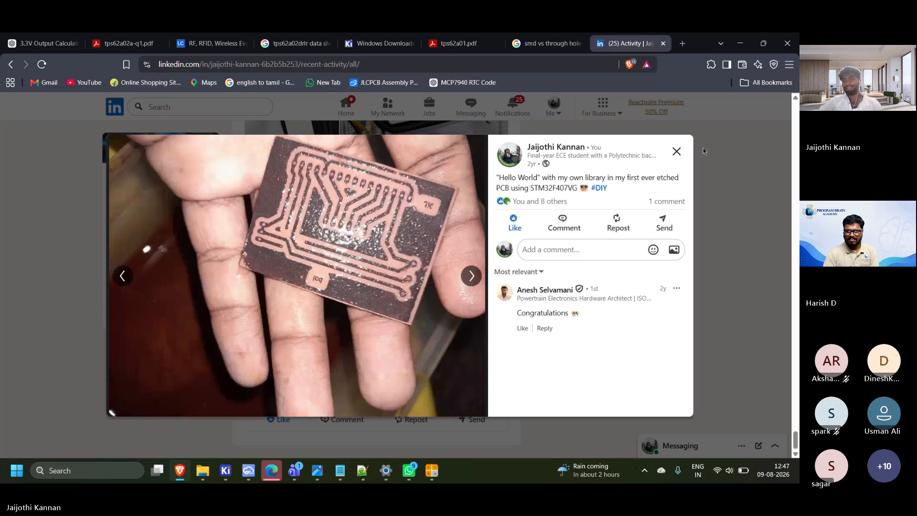
click(677, 152)
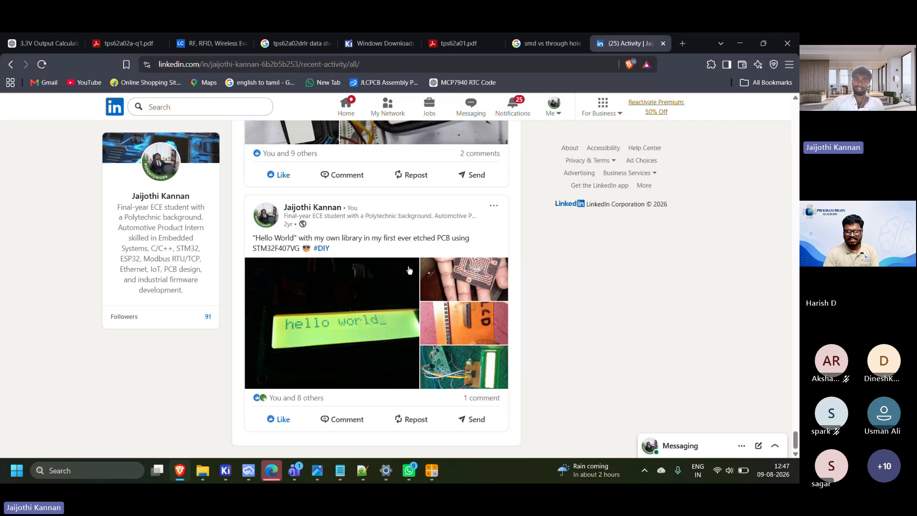
Find the post on the Smart Industrial Water Management and Motor Protection System and enlarge its picture around the control panel
scroll(409, 270, up, 8)
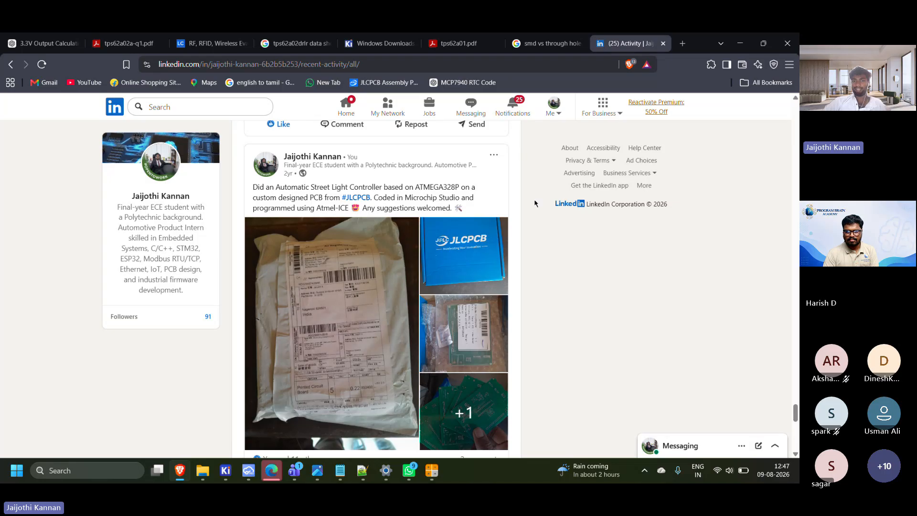
scroll(391, 244, up, 9)
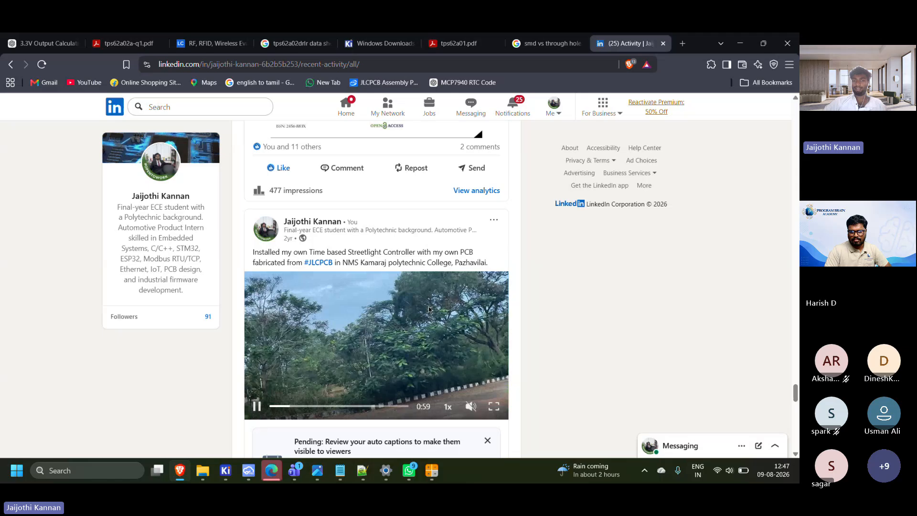
scroll(429, 310, up, 10)
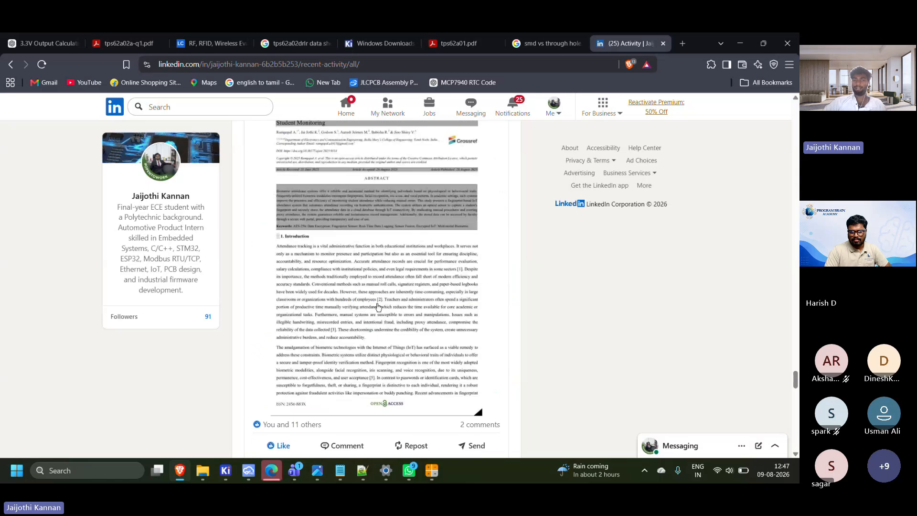
scroll(460, 252, up, 5)
scroll(459, 252, up, 10)
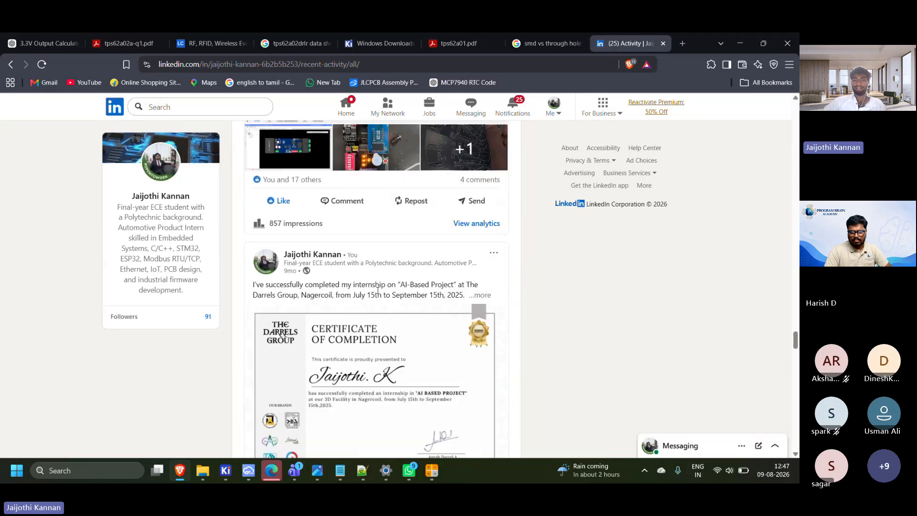
scroll(440, 378, up, 15)
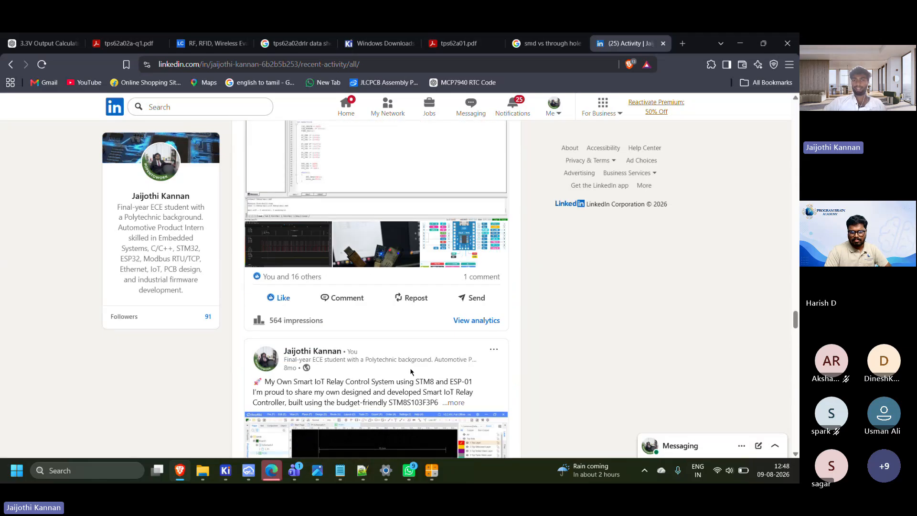
scroll(389, 316, up, 4)
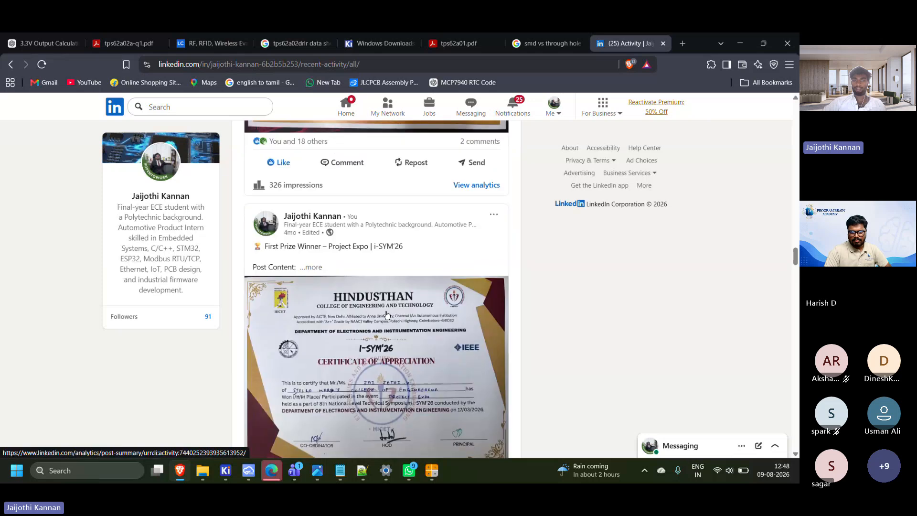
scroll(387, 315, up, 15)
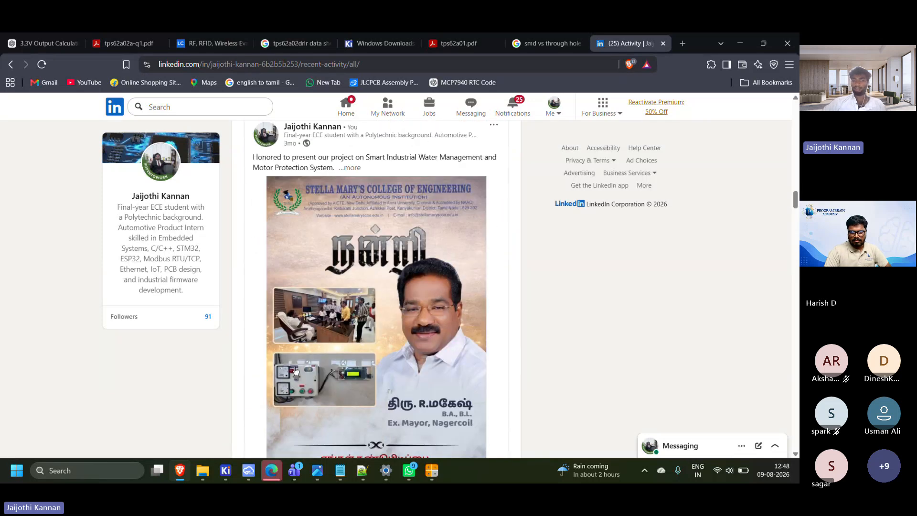
click(372, 371)
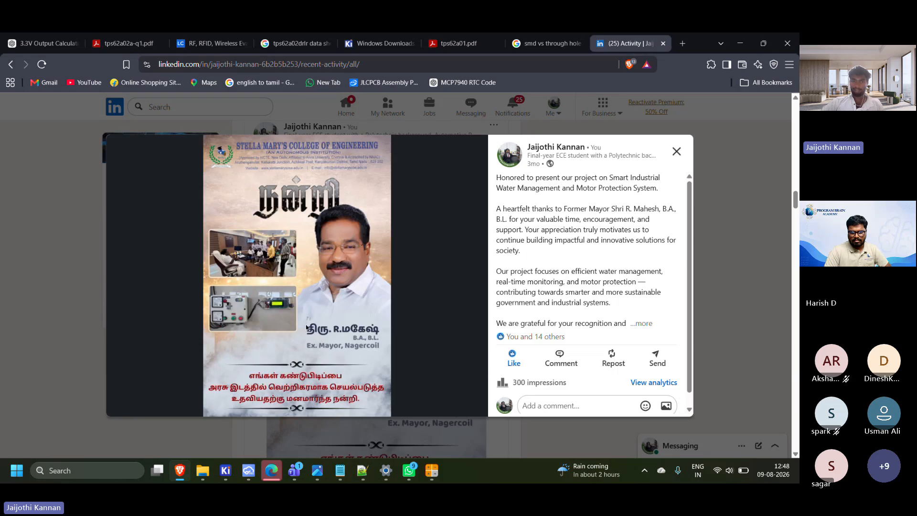
ctrl+scroll(208, 304, up, 5)
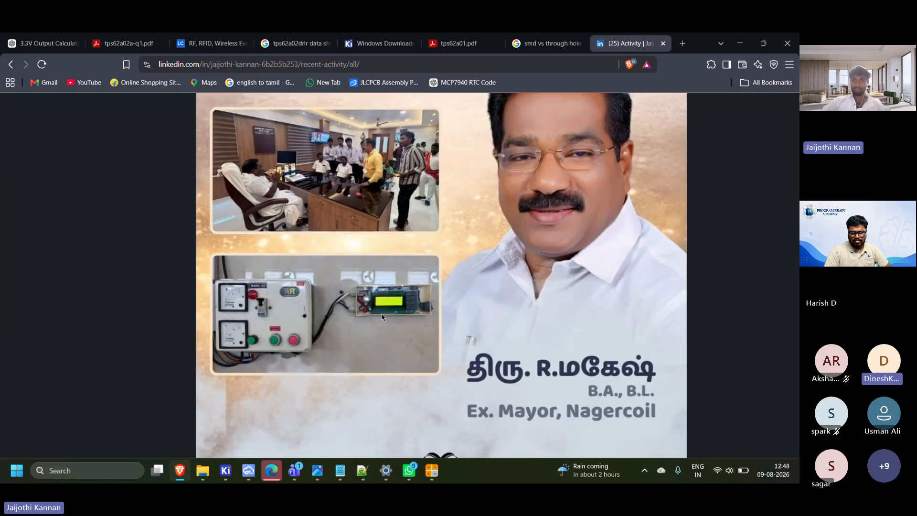
Examine the control panel and its display unit in the enlarged project picture, and close the picture viewer
ctrl+scroll(382, 316, up, 2)
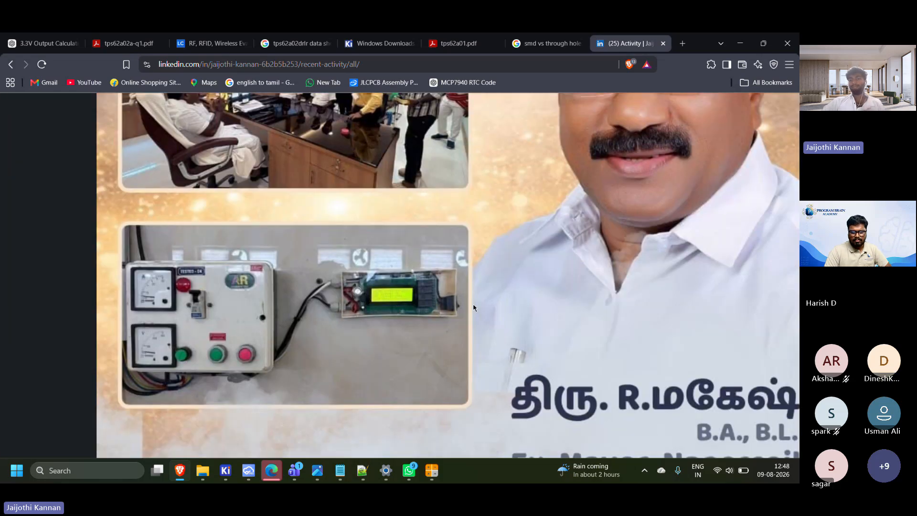
ctrl+scroll(471, 304, down, 7)
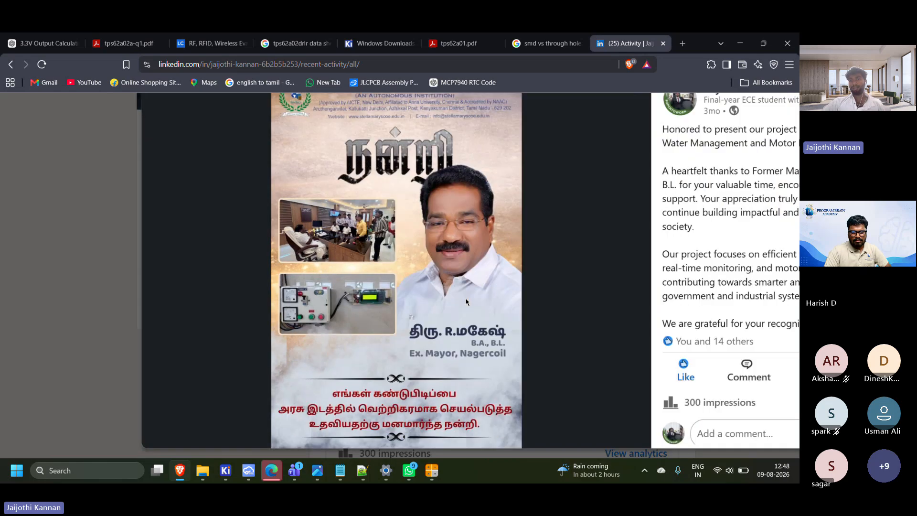
ctrl+scroll(467, 302, down, 1)
click(675, 150)
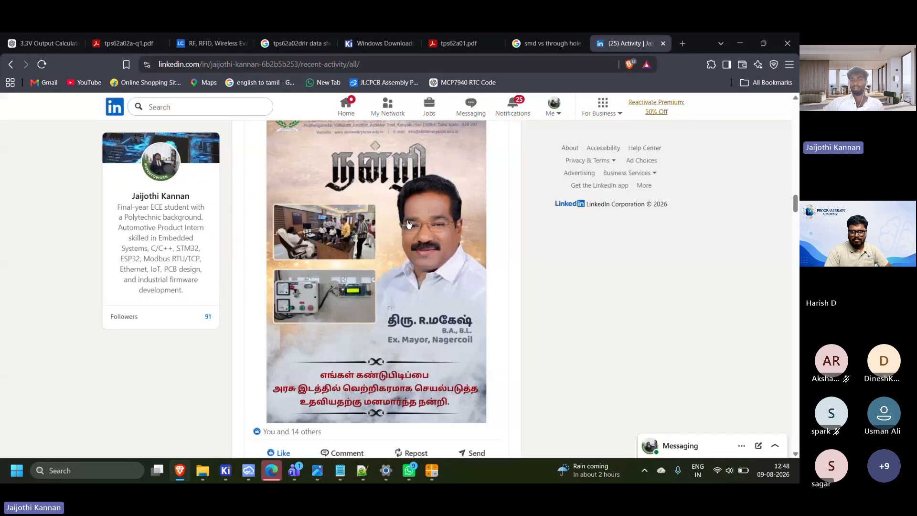
Return to the newest activity post, about embedded firmware with ESP32-S3 and ESP-IDF, and view its display photos
scroll(408, 225, up, 6)
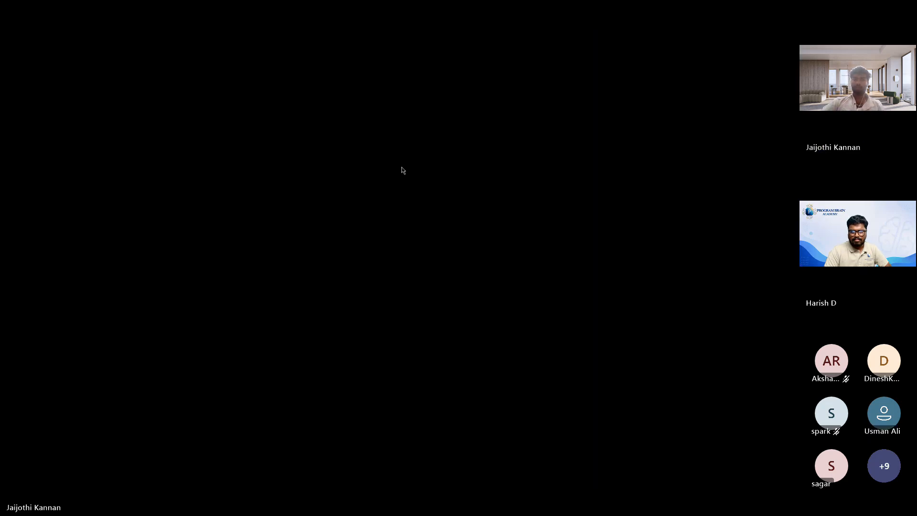
scroll(399, 162, up, 12)
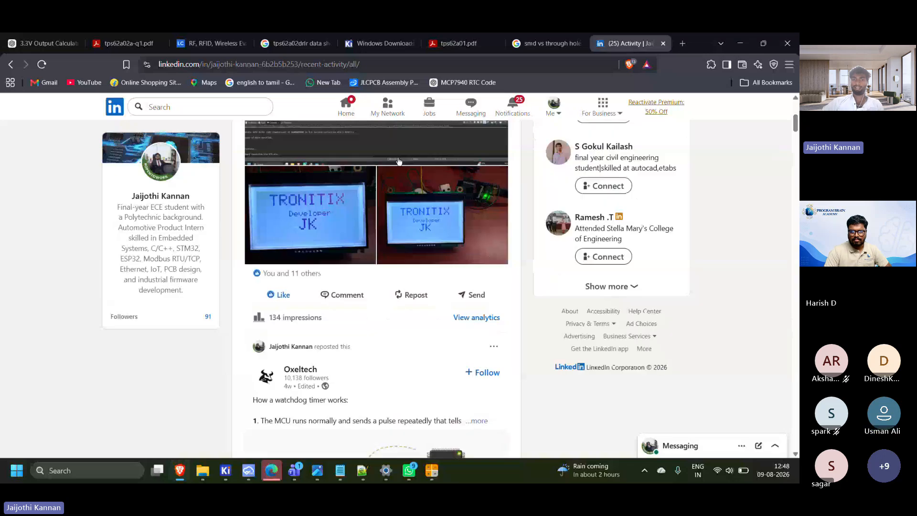
scroll(399, 161, up, 5)
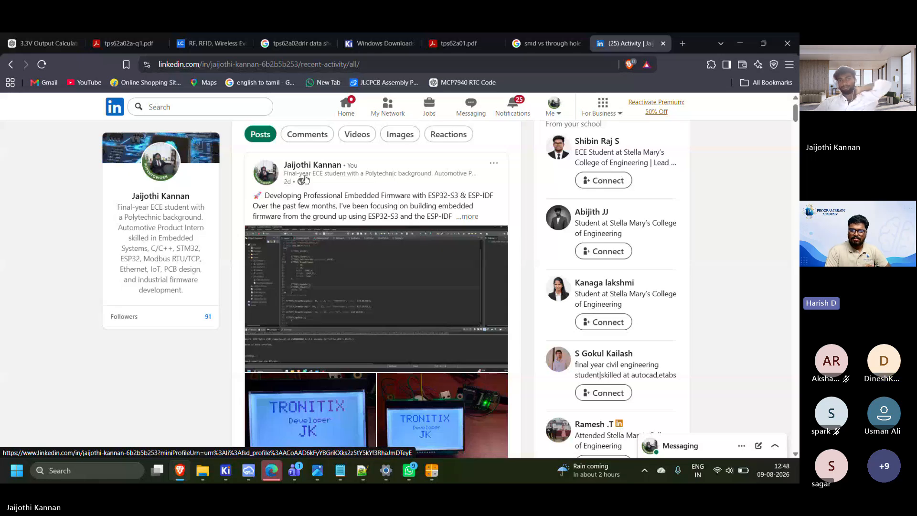
scroll(235, 207, down, 3)
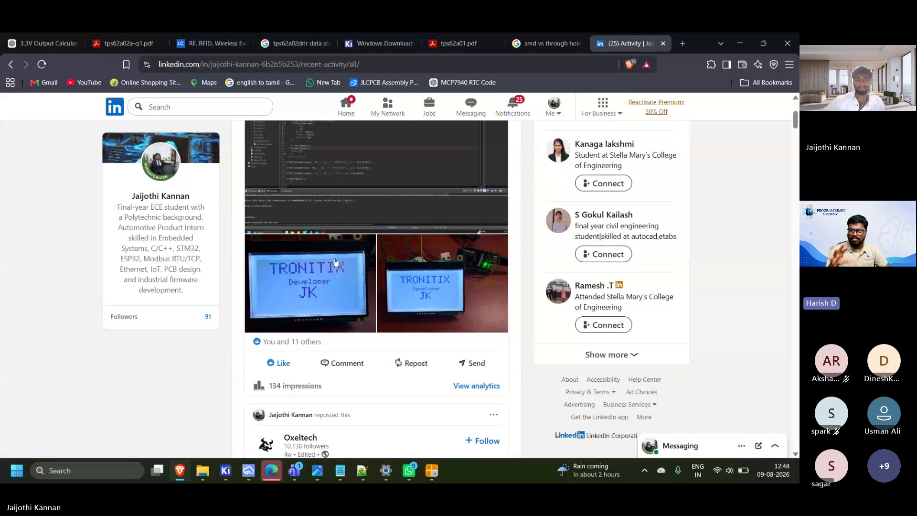
scroll(336, 262, down, 3)
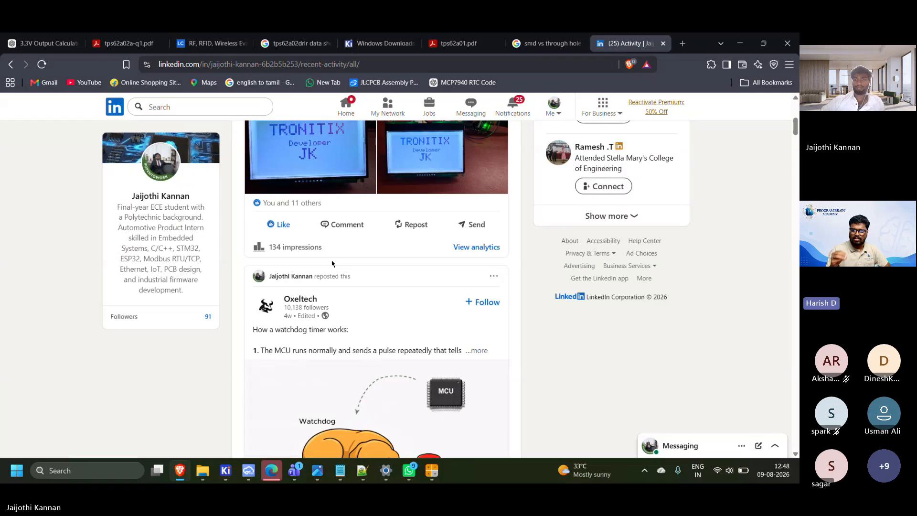
scroll(331, 263, up, 3)
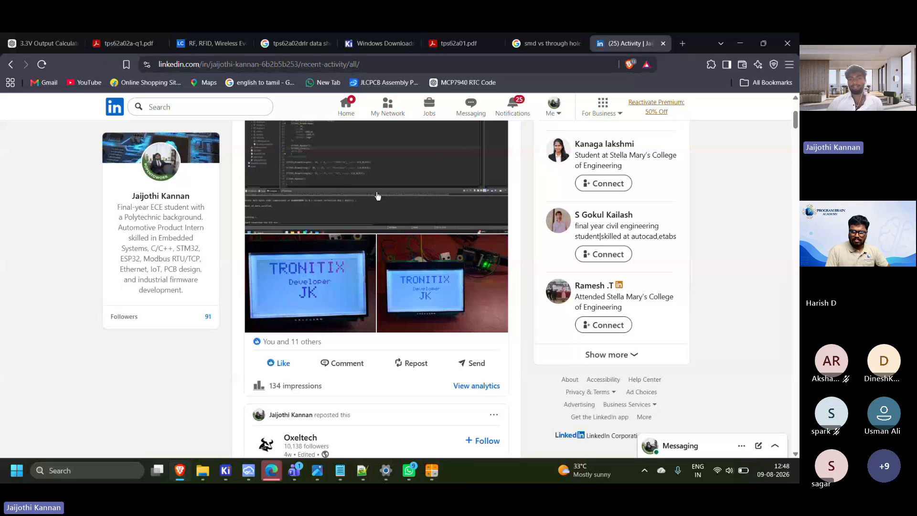
scroll(378, 196, up, 2)
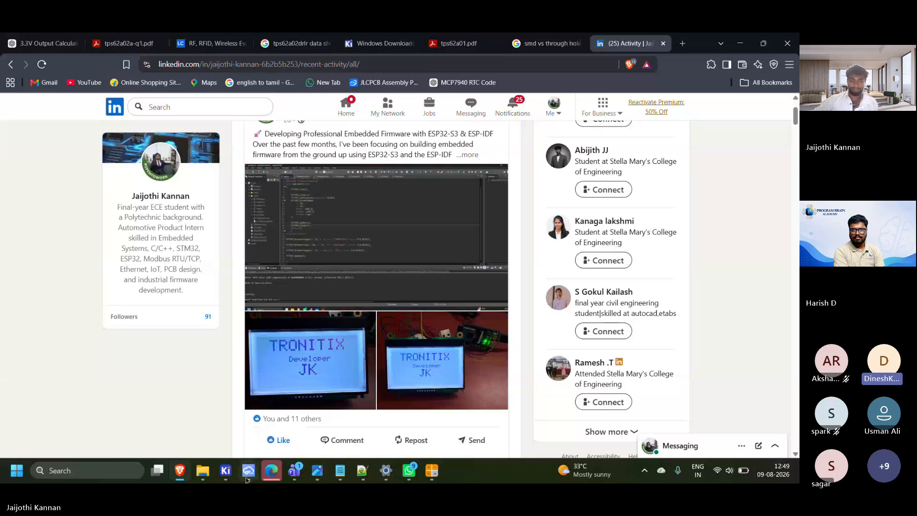
Bring up the DC TO DC board in the KiCad PCB Editor and switch to the Teams meeting window
mouse_move(247, 480)
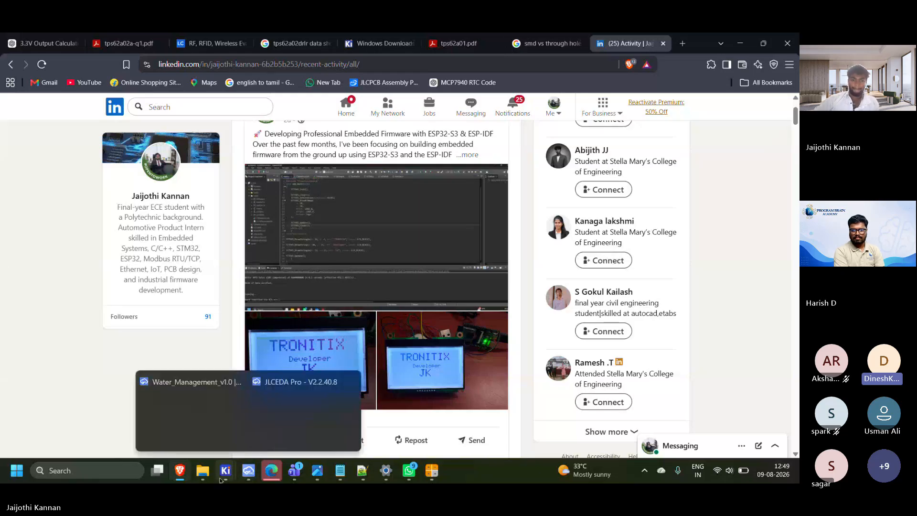
click(273, 405)
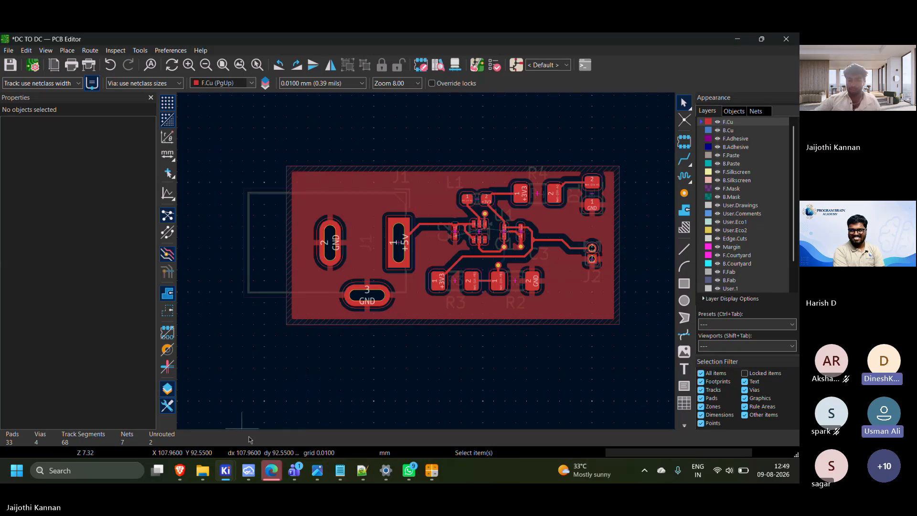
mouse_move(227, 470)
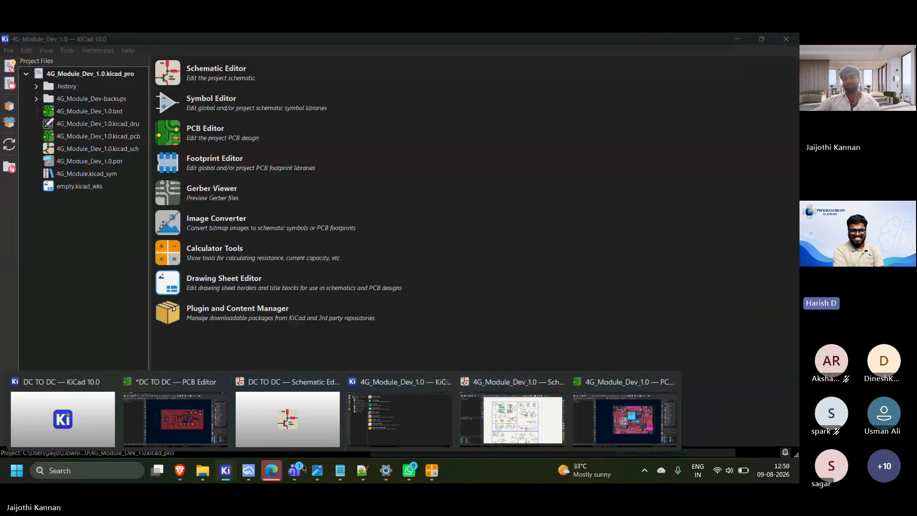
mouse_move(295, 470)
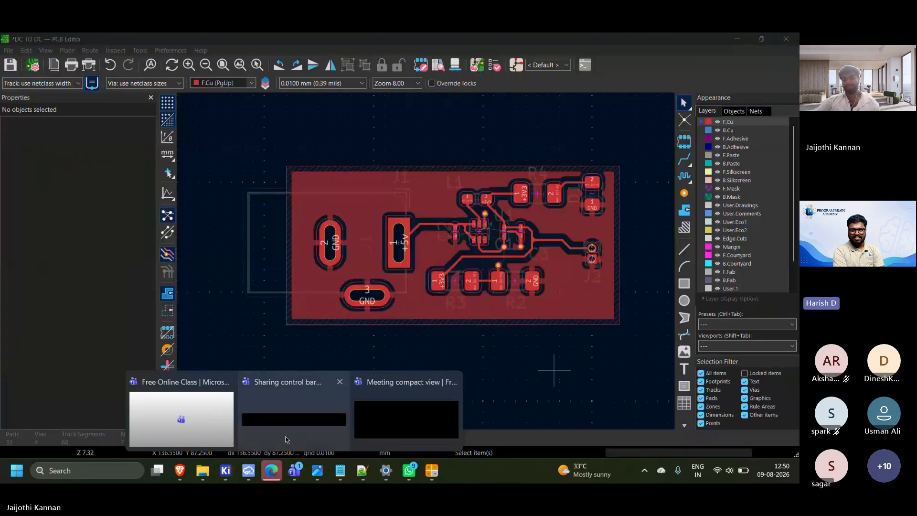
click(201, 407)
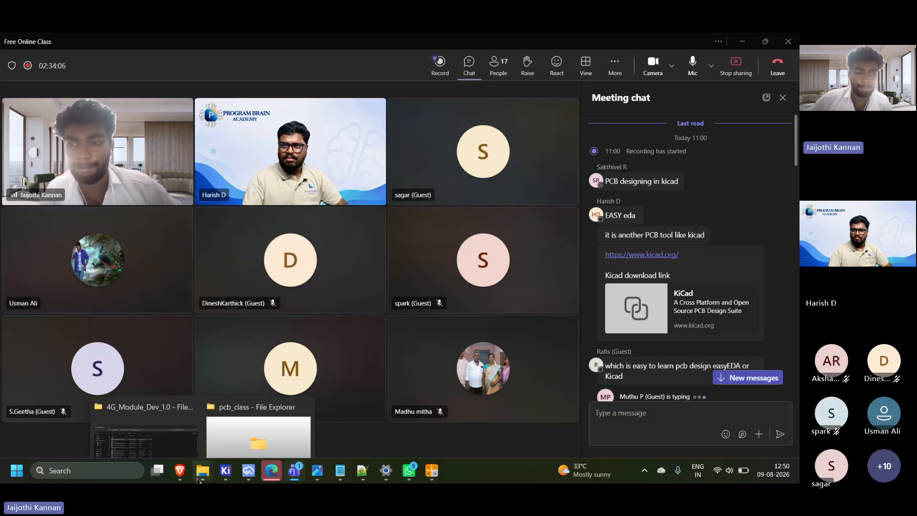
Switch to the browser with programbrainacademy.com and open the site's course catalogue
click(180, 473)
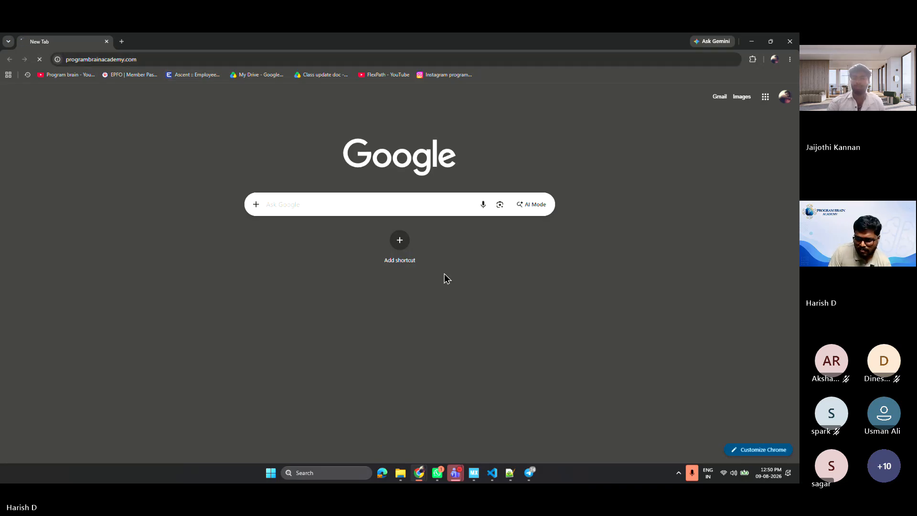
click(746, 467)
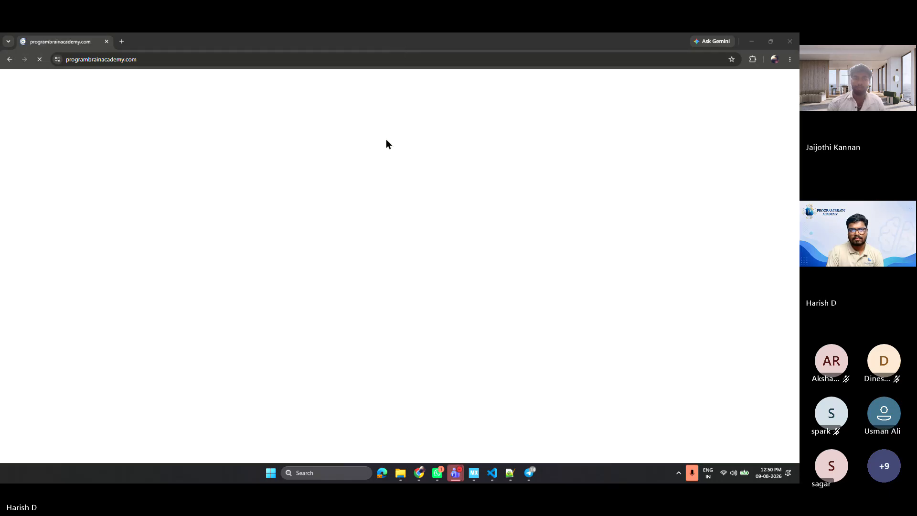
mouse_move(495, 90)
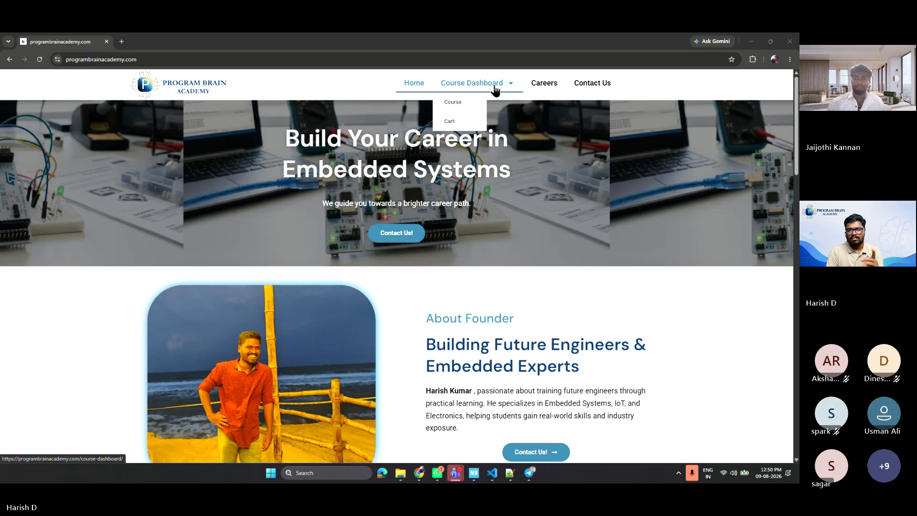
click(462, 103)
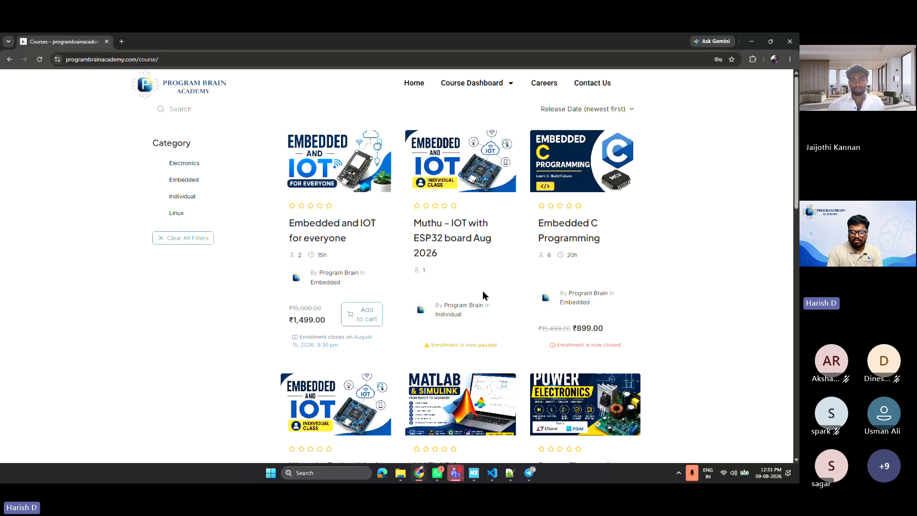
Find the "PCB design in KICAD" course in the catalogue, open it and sign in to the site
scroll(482, 290, down, 9)
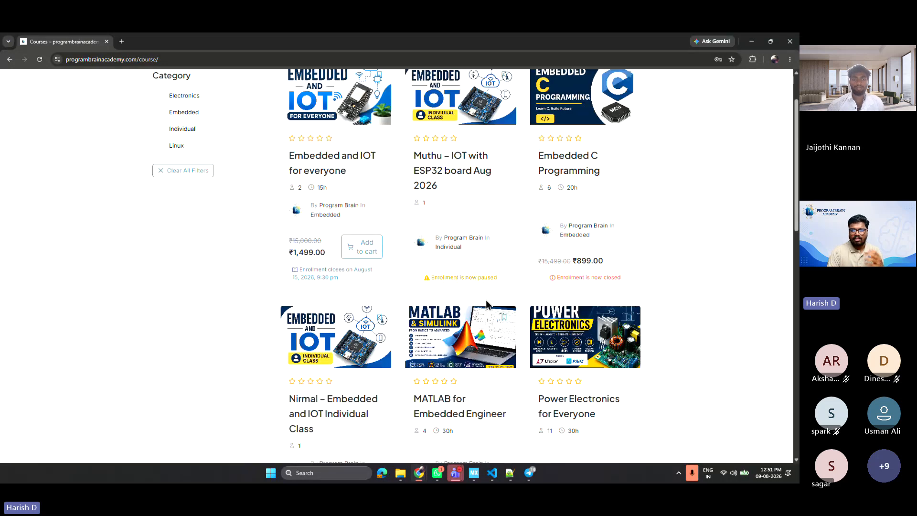
scroll(490, 305, down, 2)
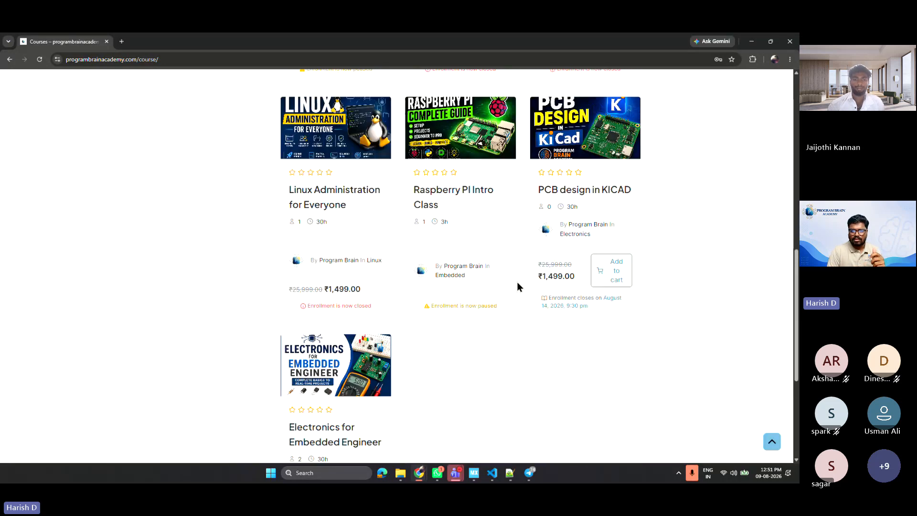
scroll(517, 282, up, 2)
click(563, 262)
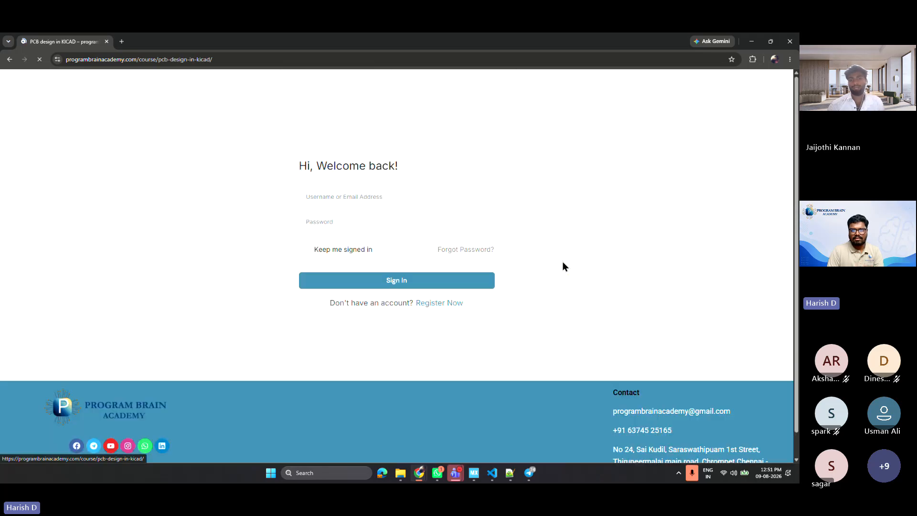
click(421, 285)
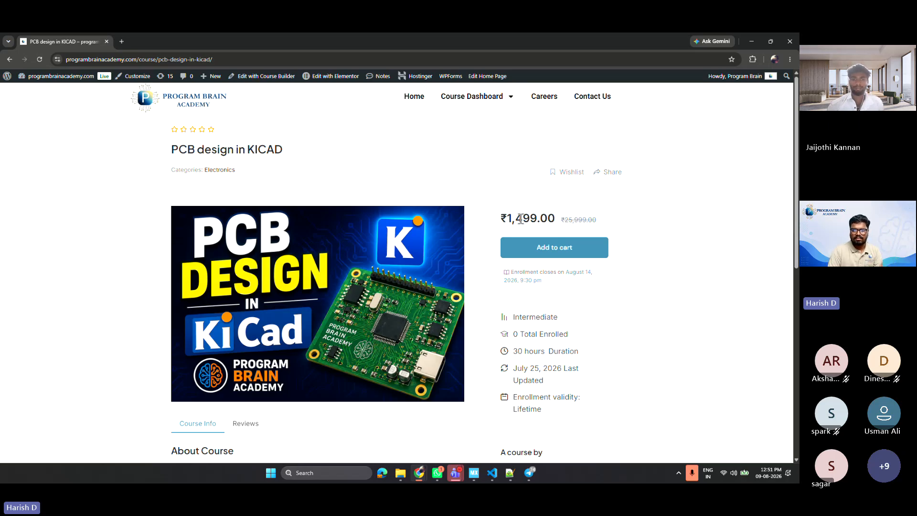
Review the KiCad course page's price, enrollment deadline, syllabus modules and suggested practical projects
scroll(469, 306, down, 6)
scroll(469, 307, up, 6)
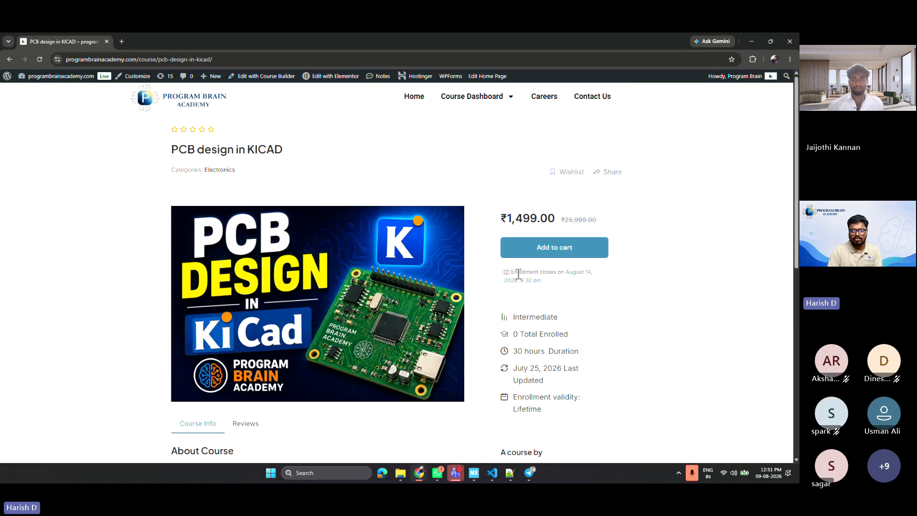
triple_click(508, 276)
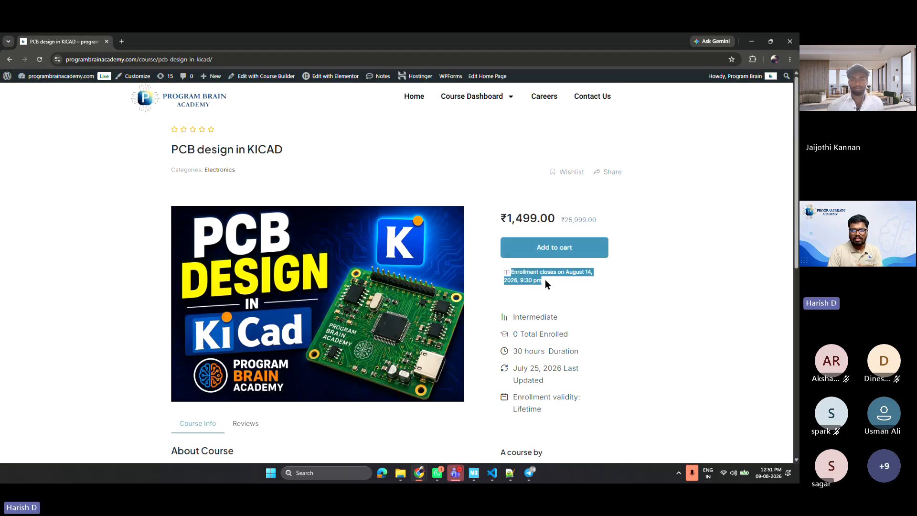
click(473, 298)
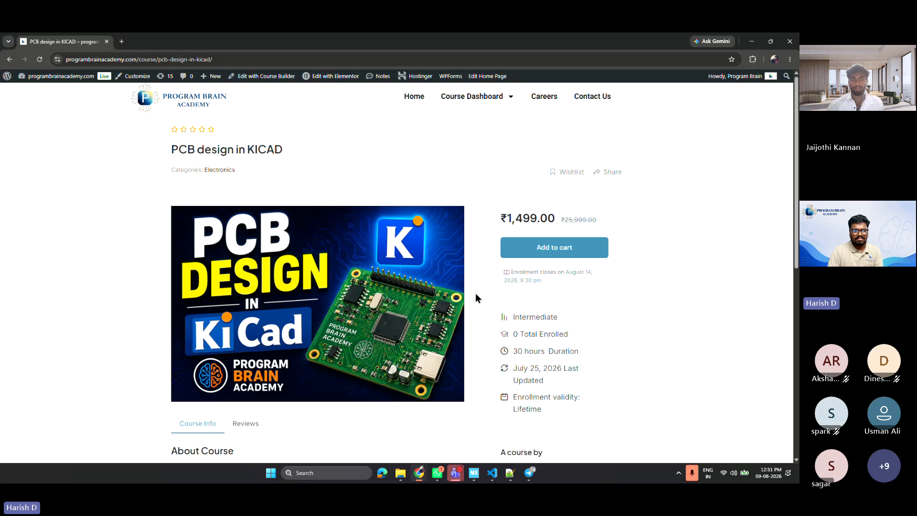
scroll(191, 373, down, 5)
click(193, 324)
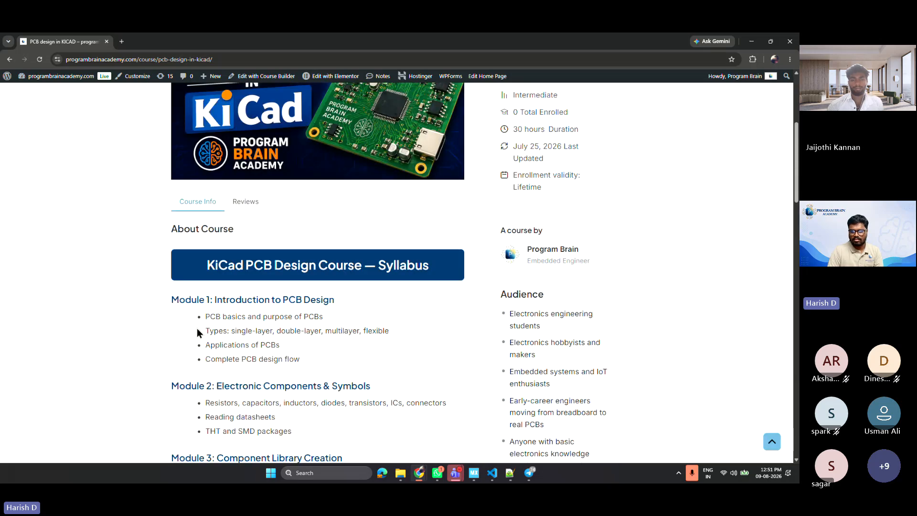
scroll(200, 330, down, 18)
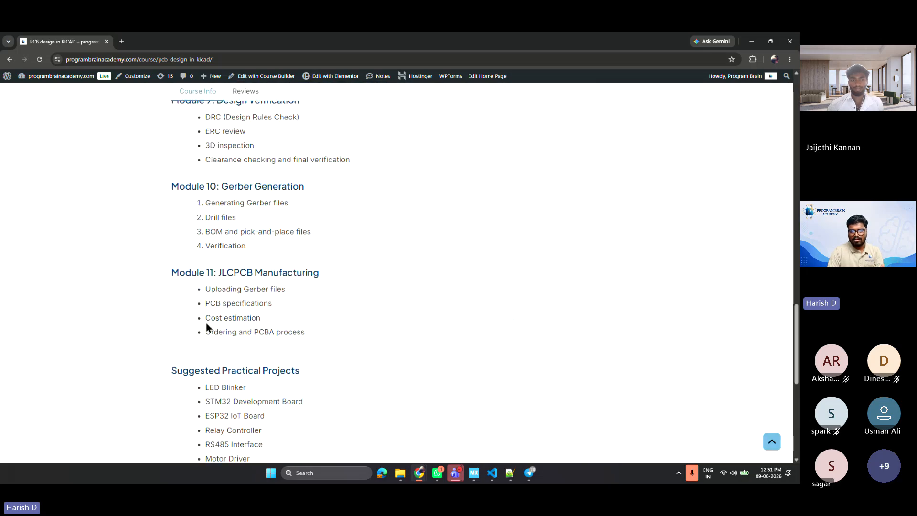
scroll(205, 322, up, 20)
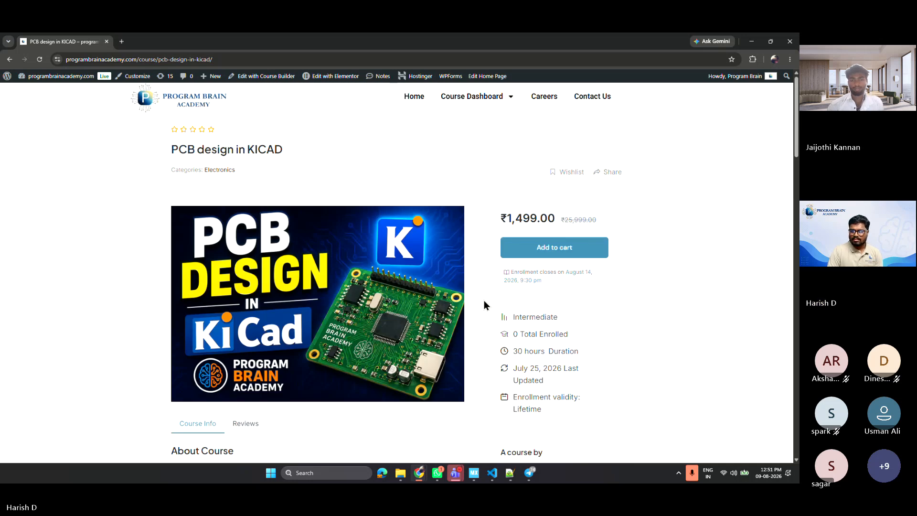
Select the KiCad course page's address and keep the Teams window open with its unsent message
key(ctrl+l)
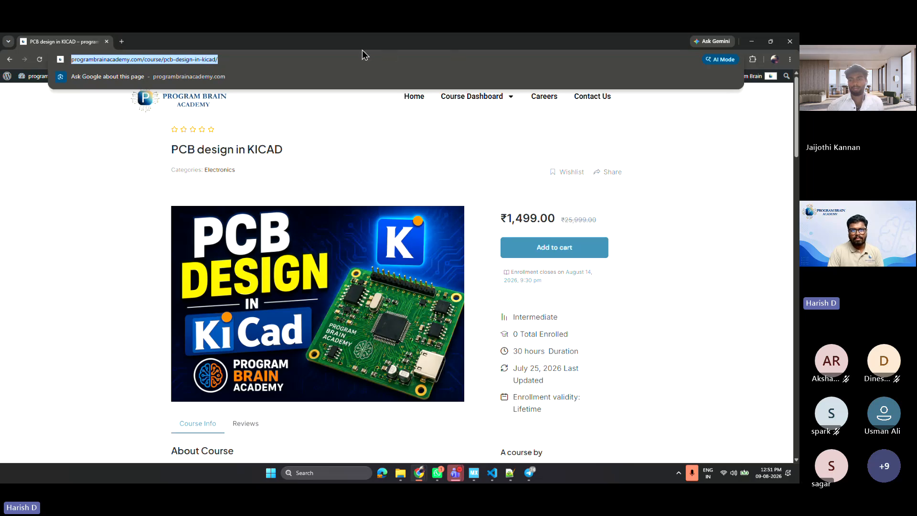
click(495, 43)
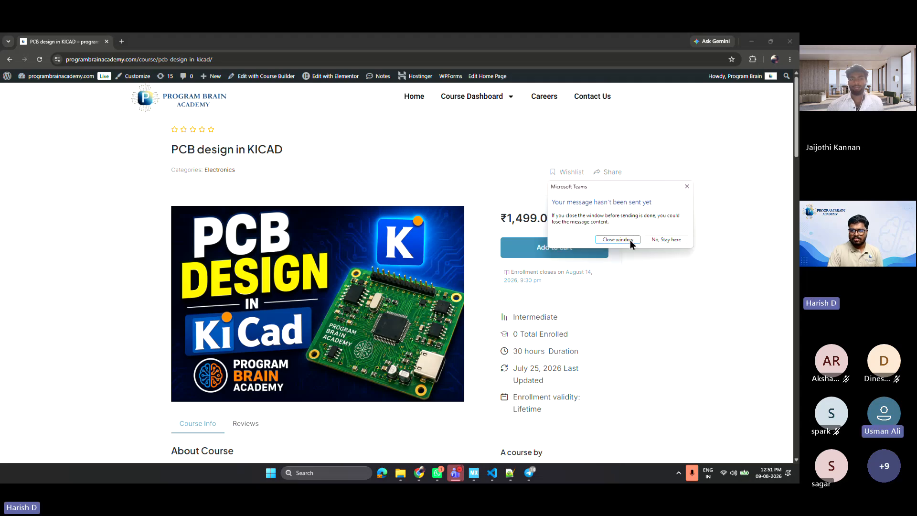
click(666, 239)
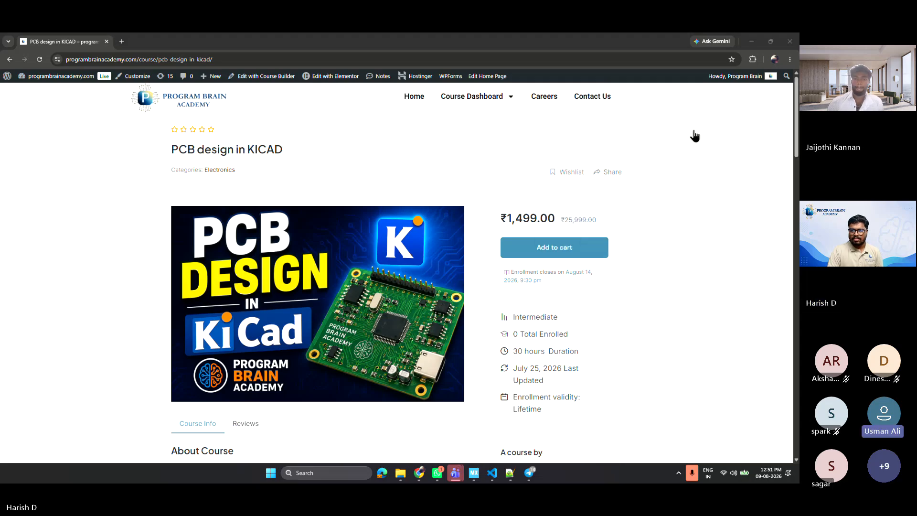
click(660, 111)
click(371, 193)
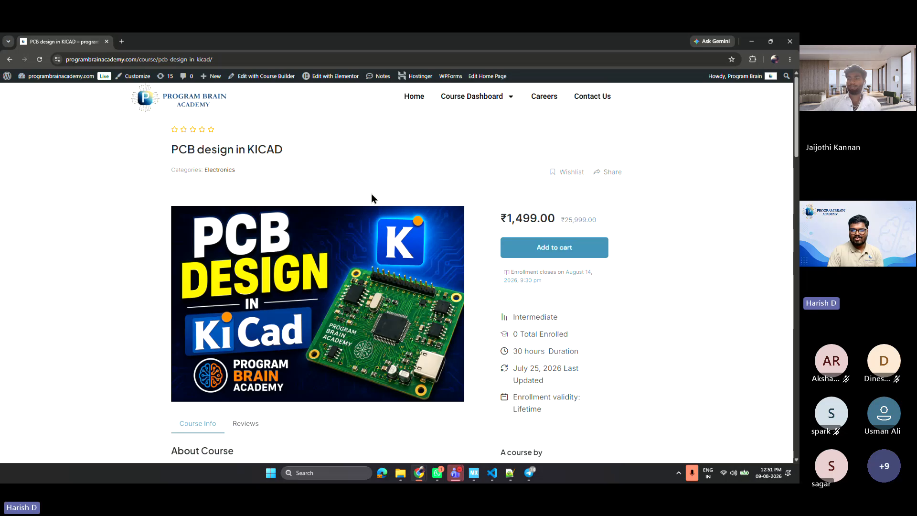